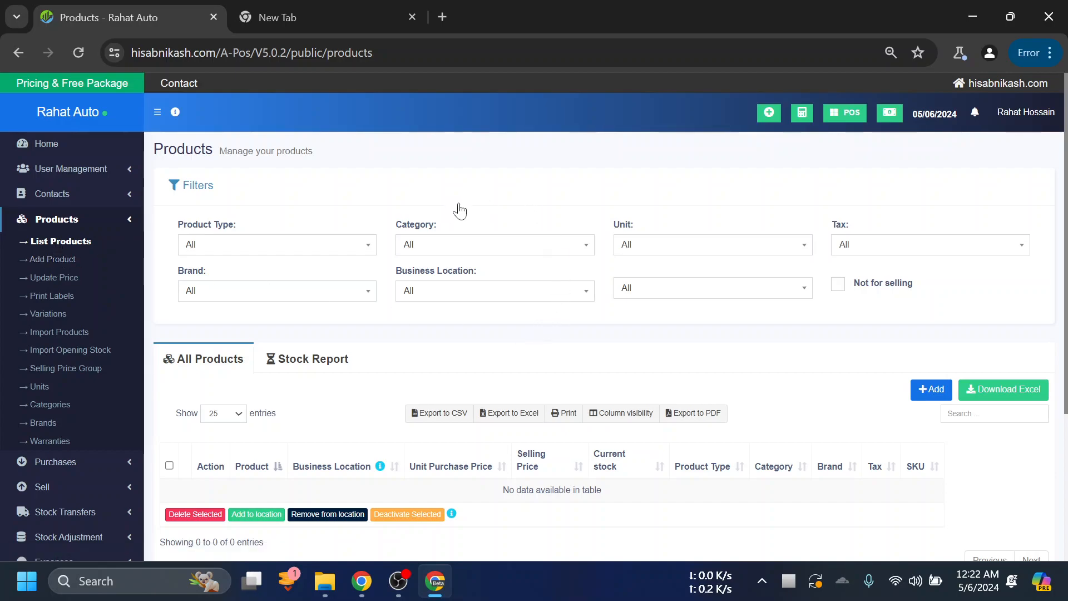
- Look over the products page, its filters, and the All Products and Stock Report views
{"action": "scroll", "coordinate": [495, 213], "scroll_direction": "down", "scroll_amount": 1}
{"action": "scroll", "coordinate": [473, 223], "scroll_direction": "up", "scroll_amount": 2}
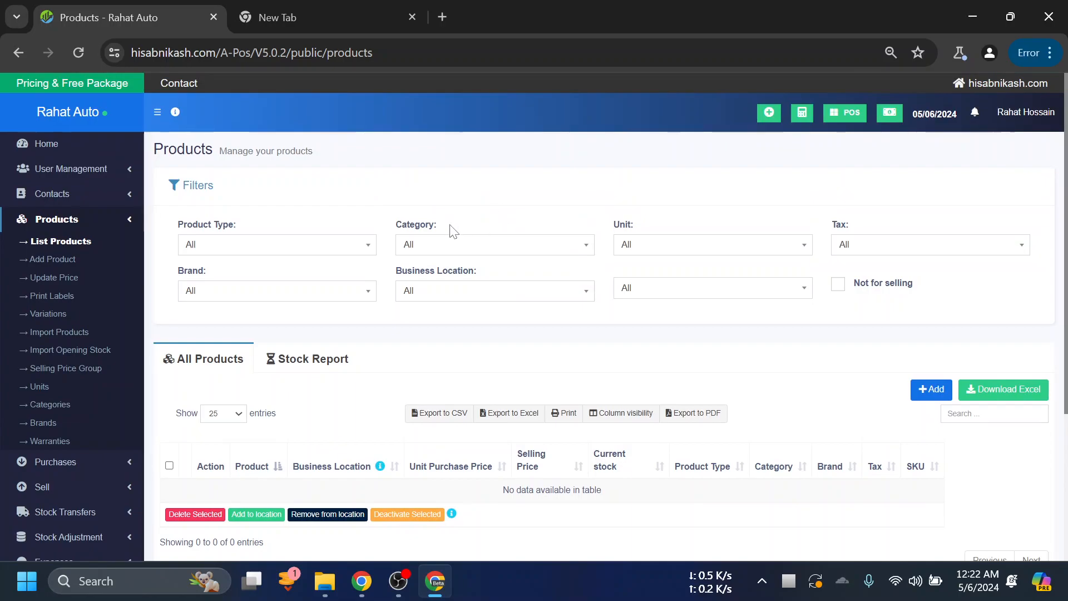
{"action": "scroll", "coordinate": [459, 239], "scroll_direction": "down", "scroll_amount": 2}
{"action": "scroll", "coordinate": [405, 320], "scroll_direction": "up", "scroll_amount": 2}
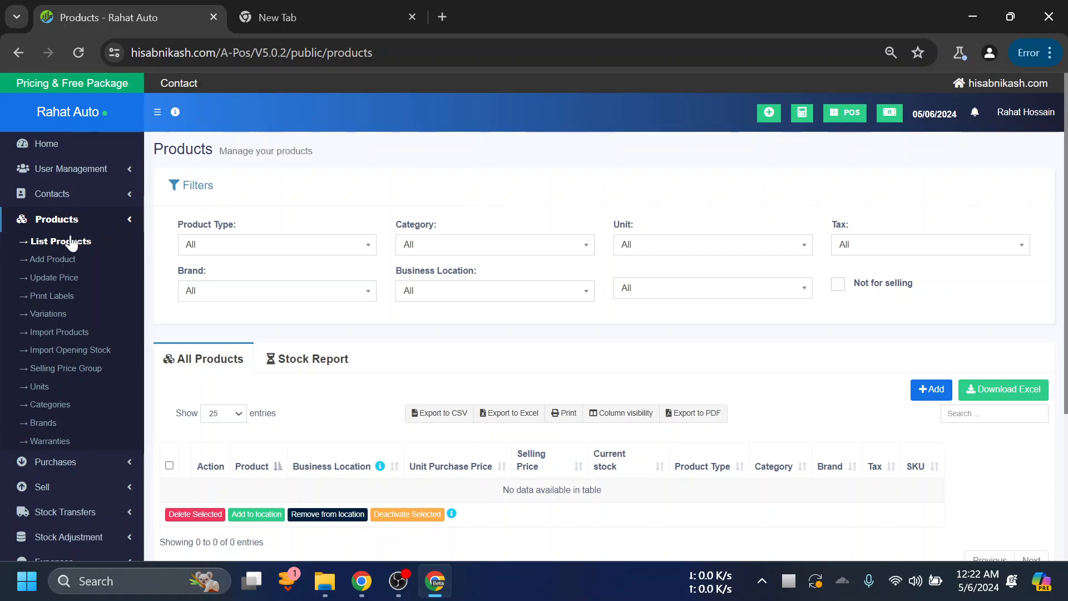
{"action": "scroll", "coordinate": [423, 320], "scroll_direction": "down", "scroll_amount": 2}
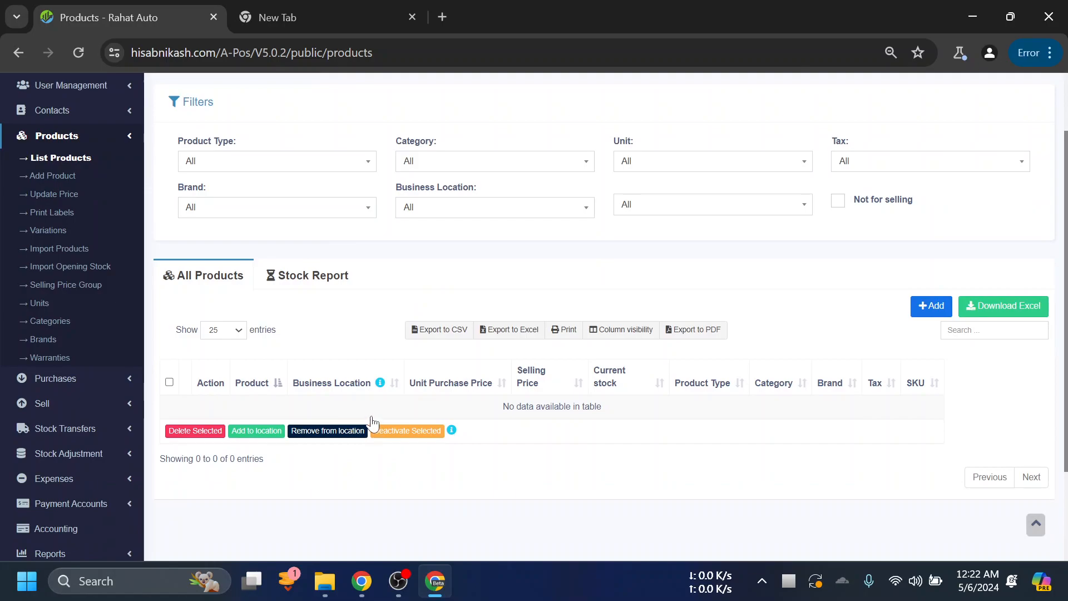
{"action": "scroll", "coordinate": [372, 424], "scroll_direction": "up", "scroll_amount": 2}
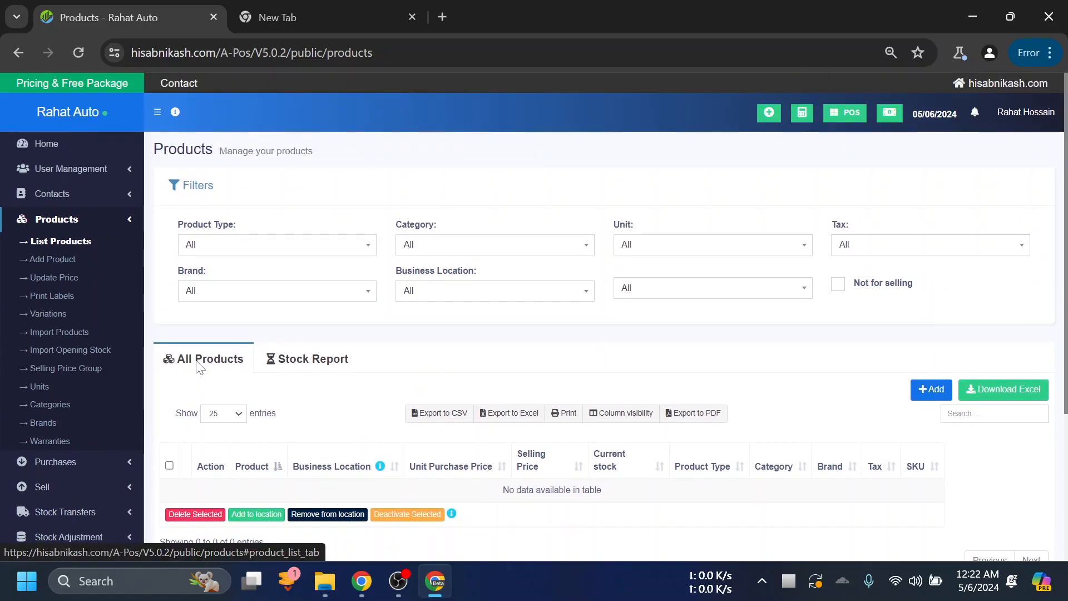
{"action": "left_click", "coordinate": [331, 365]}
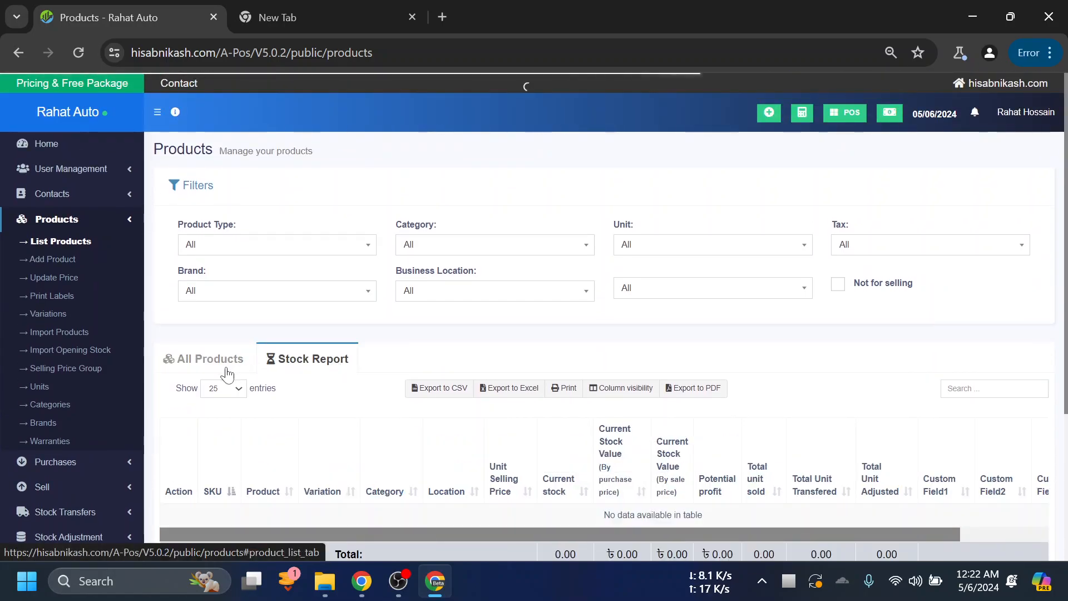
{"action": "left_click", "coordinate": [191, 368]}
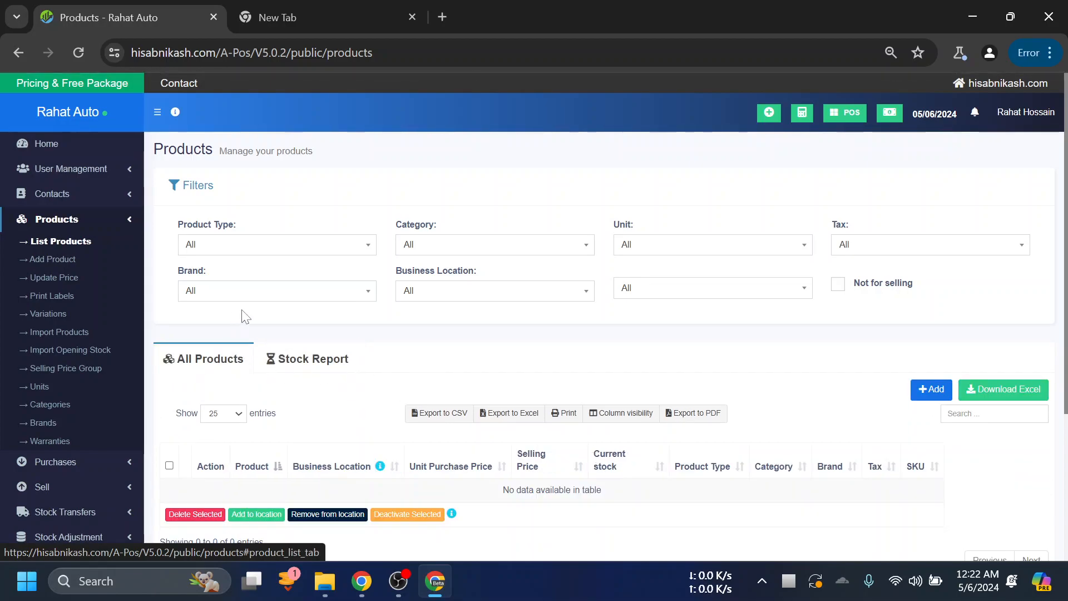
{"action": "scroll", "coordinate": [390, 371], "scroll_direction": "down", "scroll_amount": 3}
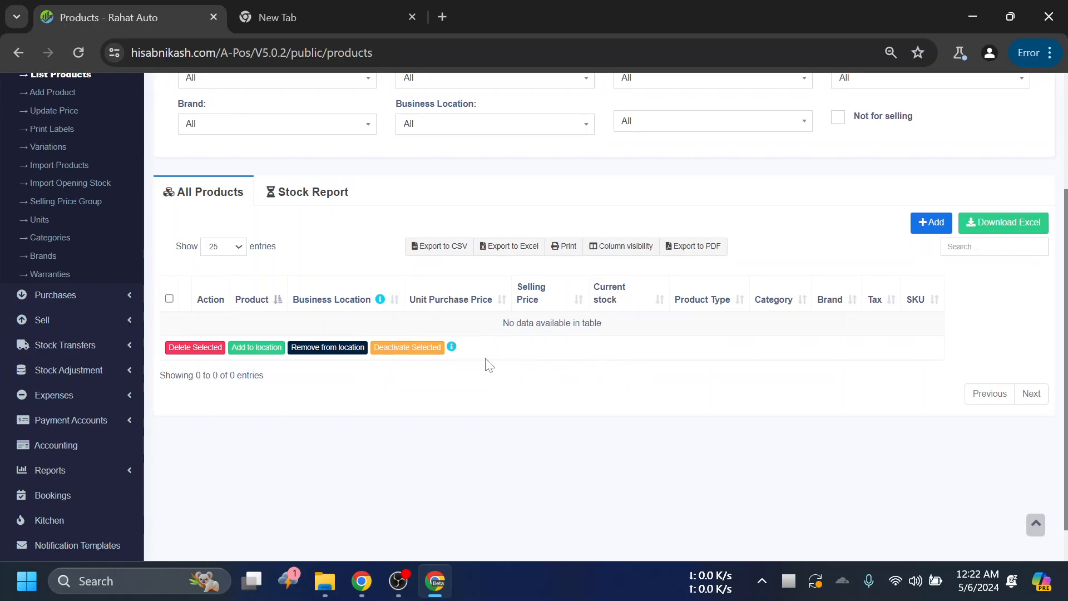
{"action": "scroll", "coordinate": [499, 370], "scroll_direction": "up", "scroll_amount": 1}
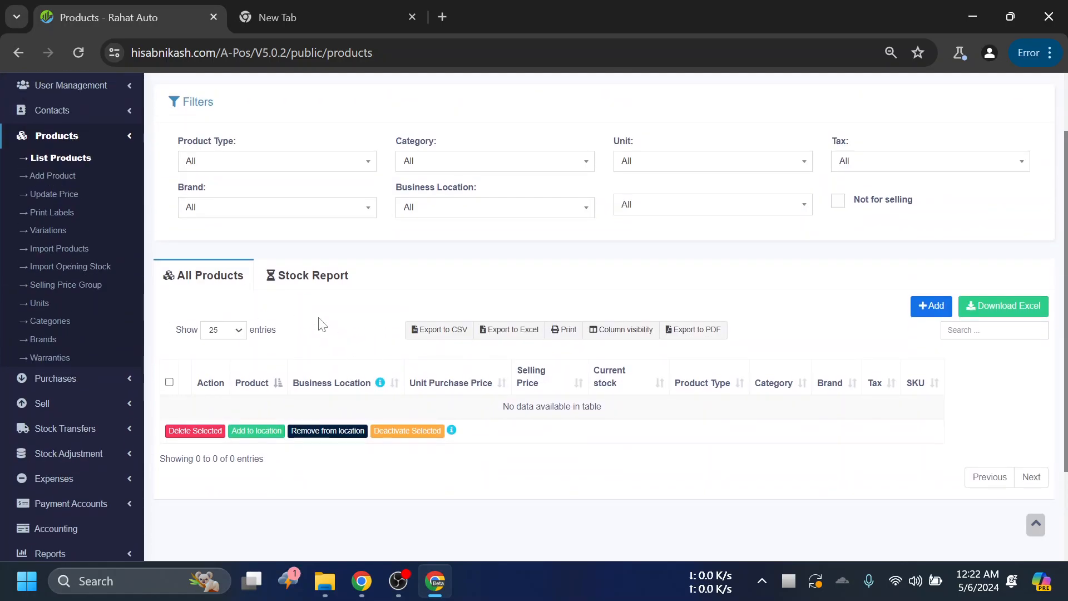
- Go to the product table's search field and sort the table by SKU
{"action": "left_click", "coordinate": [990, 330]}
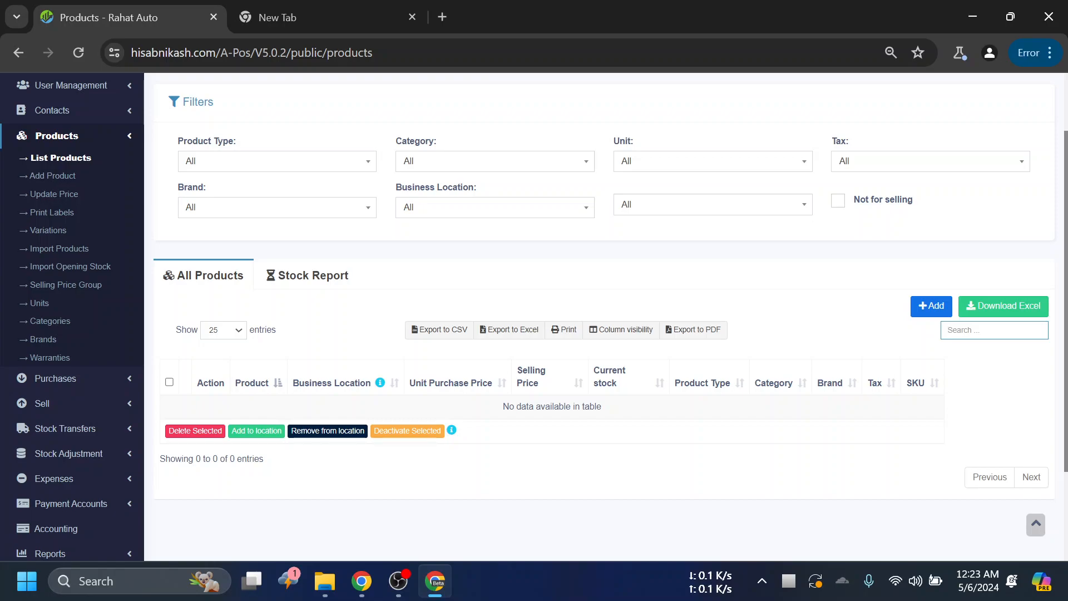
{"action": "left_click_drag", "start_coordinate": [905, 384], "coordinate": [924, 384]}
{"action": "left_click", "coordinate": [925, 390]}
- Open the form for adding a new product and examine its SKU field
{"action": "left_click", "coordinate": [931, 305]}
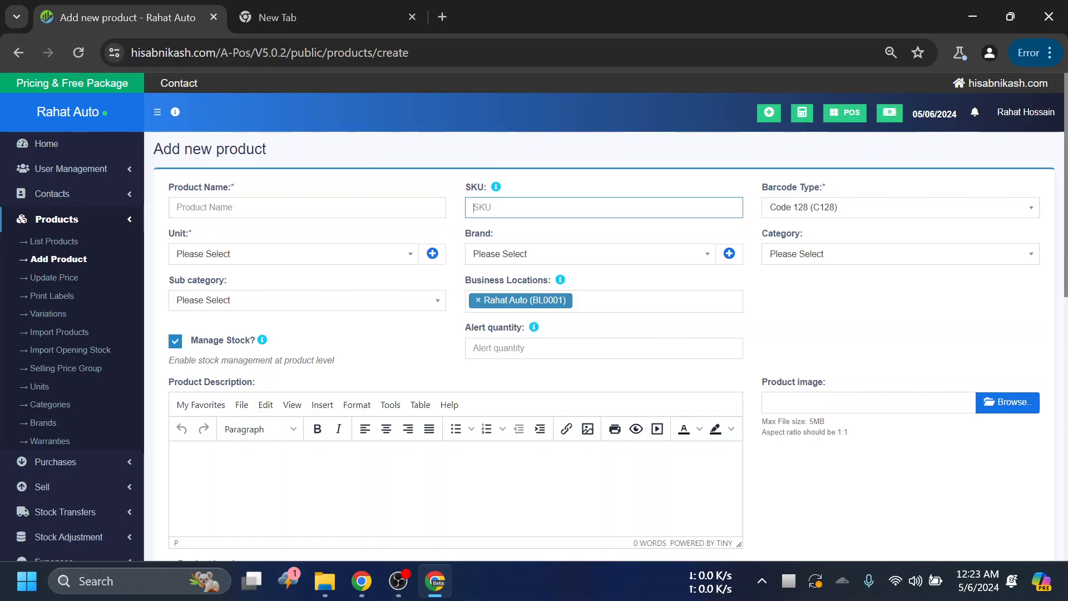
{"action": "left_click_drag", "start_coordinate": [465, 188], "coordinate": [488, 190]}
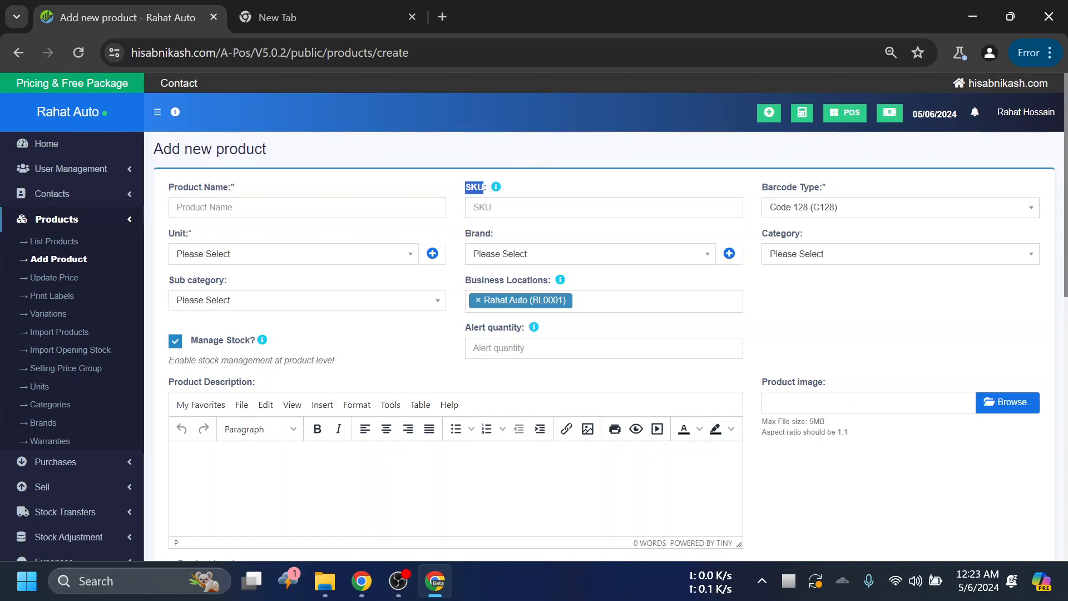
{"action": "left_click", "coordinate": [484, 206]}
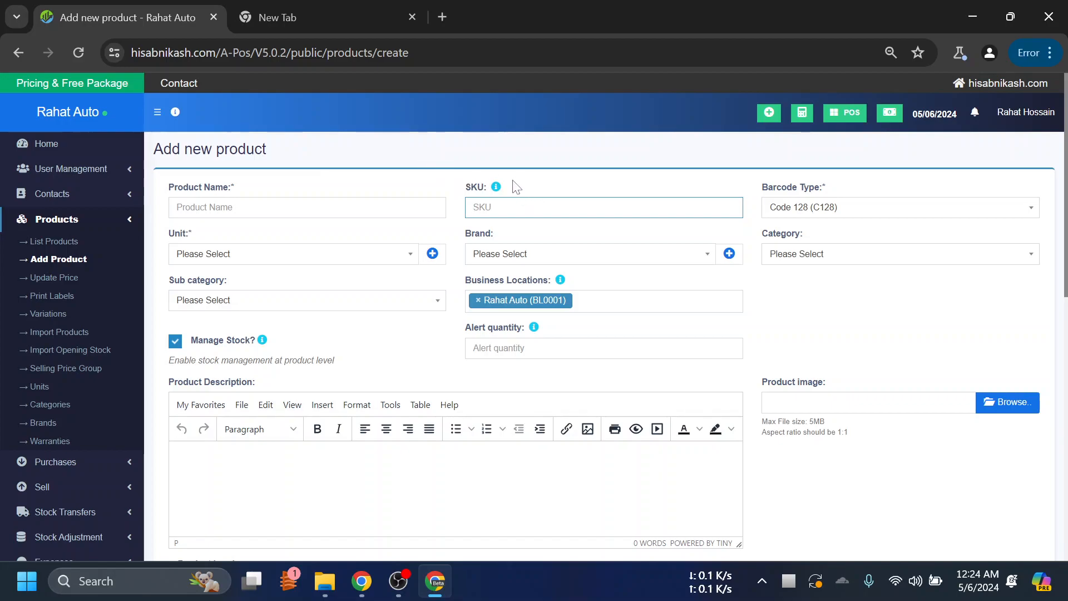
{"action": "left_click_drag", "start_coordinate": [487, 187], "coordinate": [465, 187]}
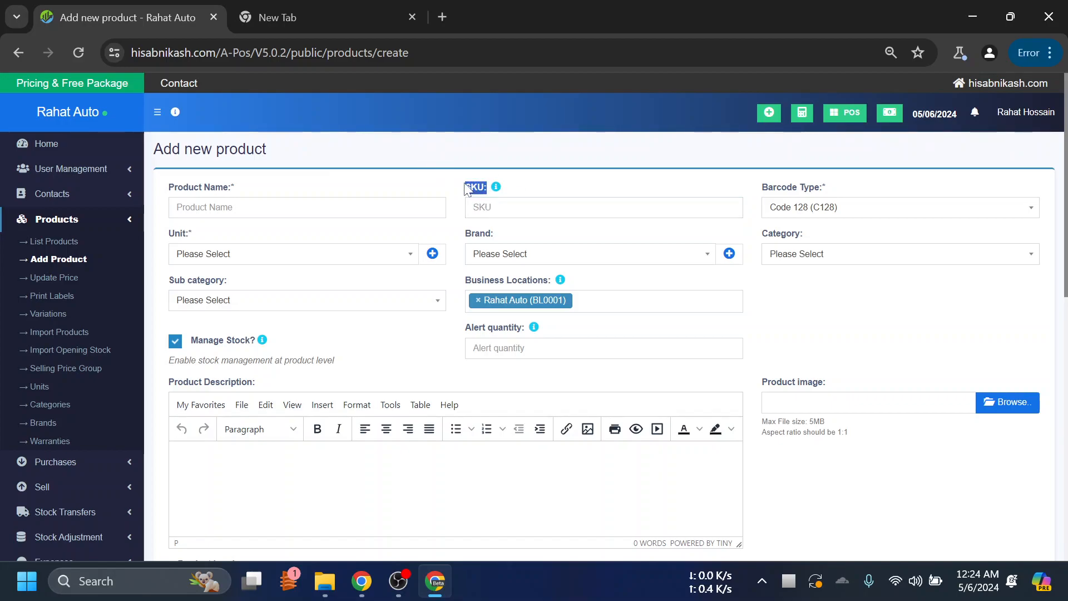
{"action": "left_click", "coordinate": [566, 167]}
{"action": "left_click_drag", "start_coordinate": [485, 188], "coordinate": [466, 187]}
- Leave the new product form without saving and review the products list with its search field
{"action": "left_click", "coordinate": [18, 46]}
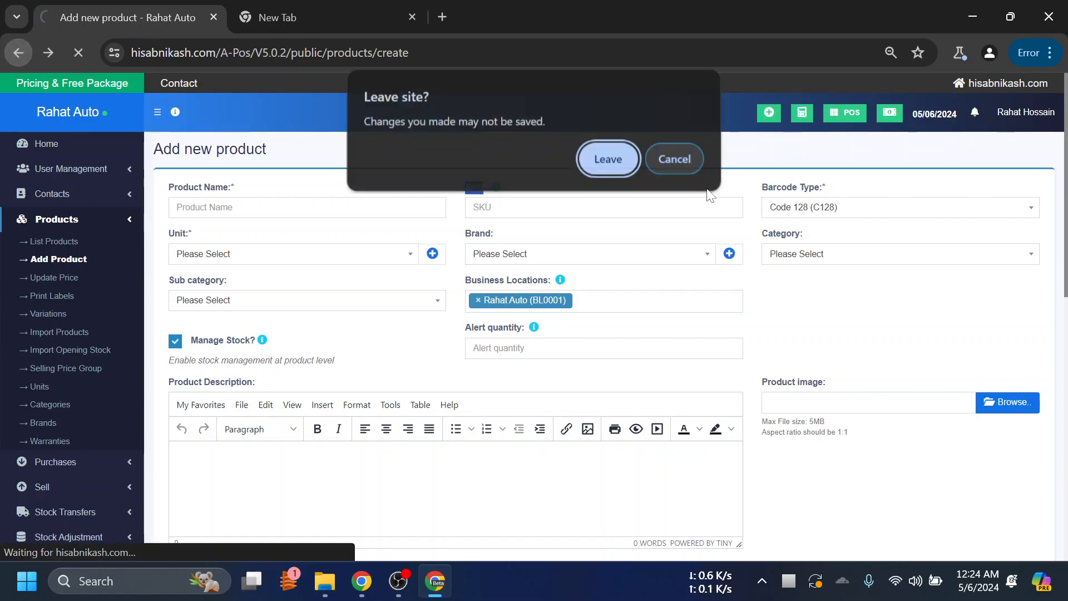
{"action": "left_click", "coordinate": [608, 160]}
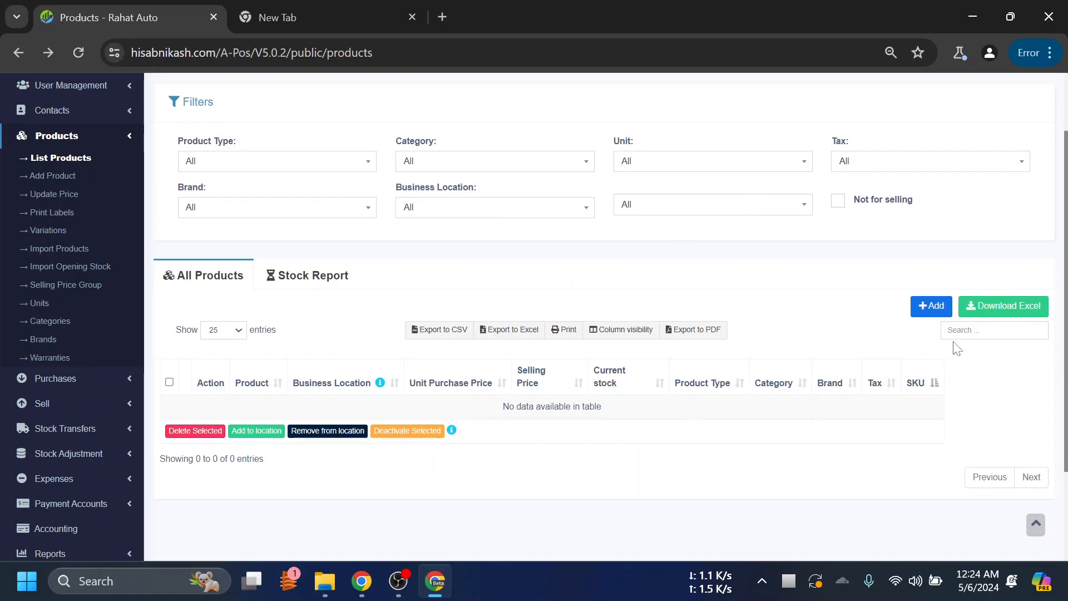
{"action": "left_click", "coordinate": [979, 330]}
{"action": "scroll", "coordinate": [787, 317], "scroll_direction": "up", "scroll_amount": 2}
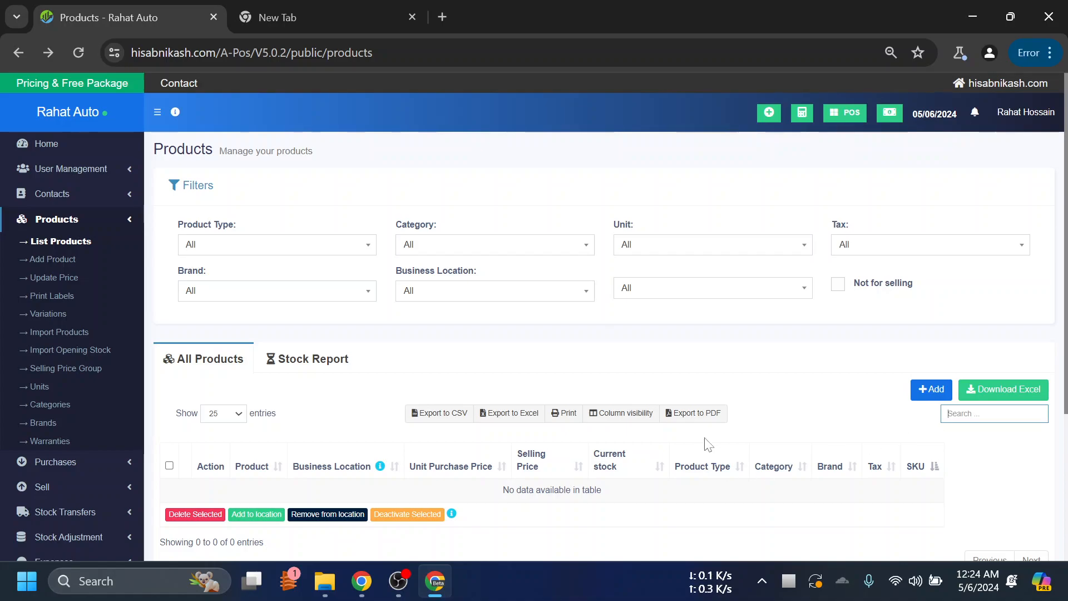
{"action": "scroll", "coordinate": [707, 440], "scroll_direction": "down", "scroll_amount": 3}
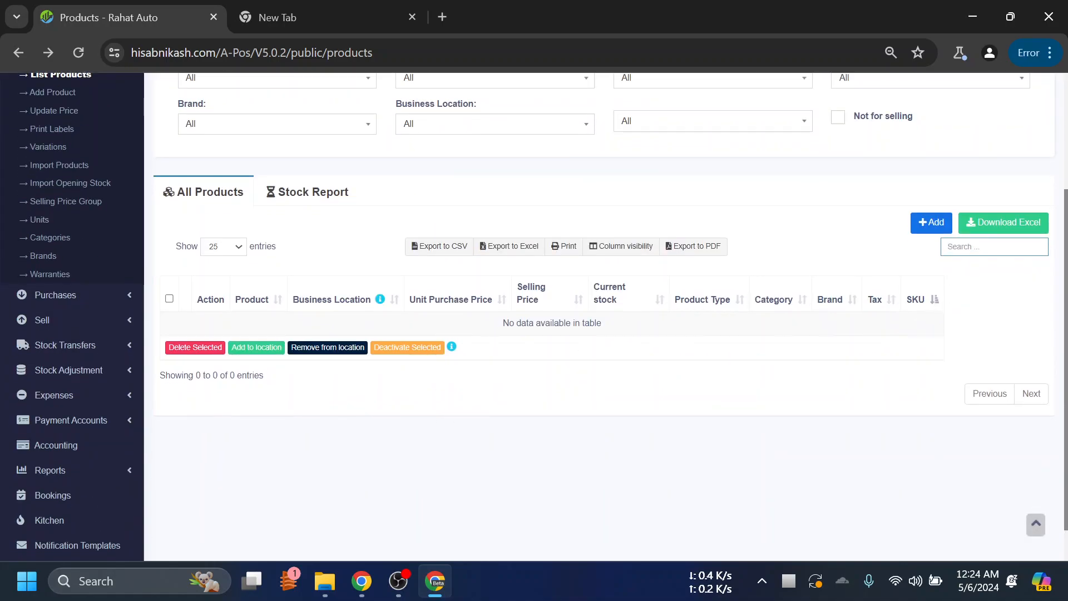
{"action": "scroll", "coordinate": [563, 299], "scroll_direction": "up", "scroll_amount": 3}
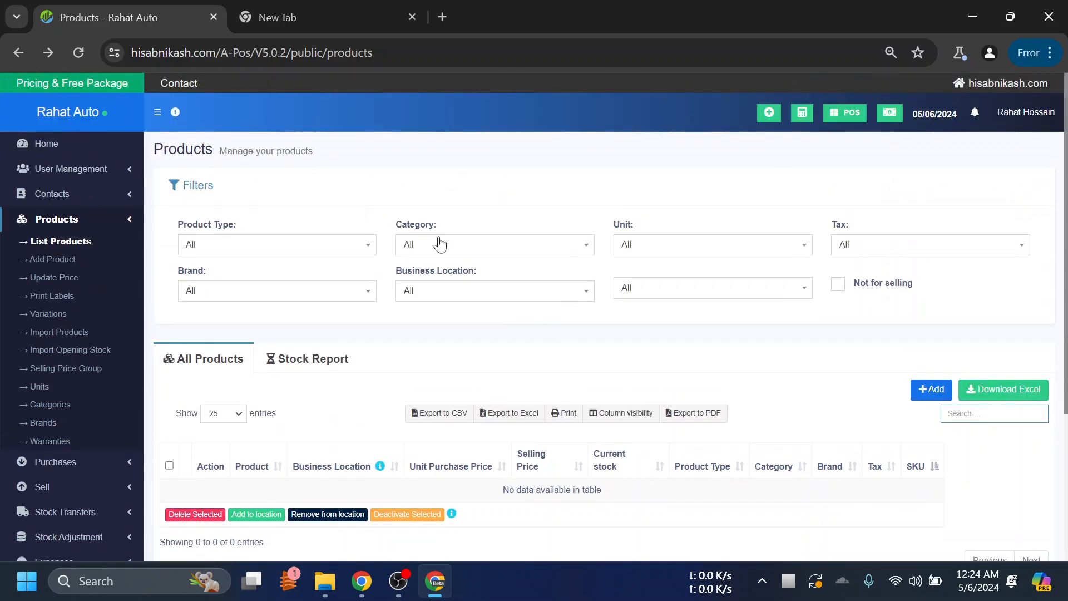
- View the available options of the Product Type and Category filters
{"action": "left_click", "coordinate": [241, 250]}
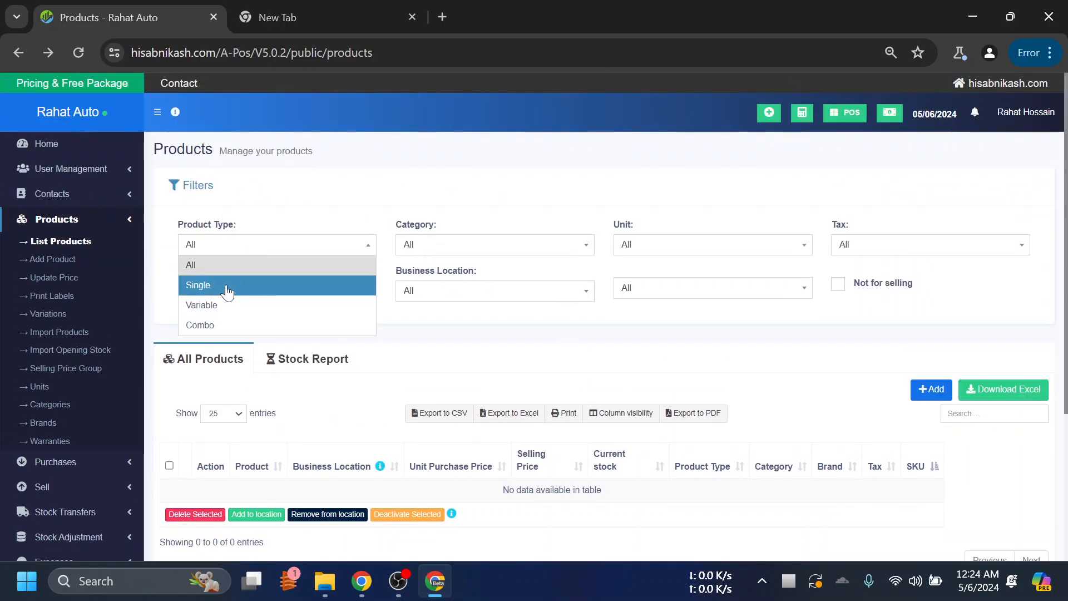
{"action": "left_click", "coordinate": [422, 183]}
{"action": "left_click", "coordinate": [440, 197]}
{"action": "left_click", "coordinate": [445, 248]}
{"action": "left_click", "coordinate": [445, 248]}
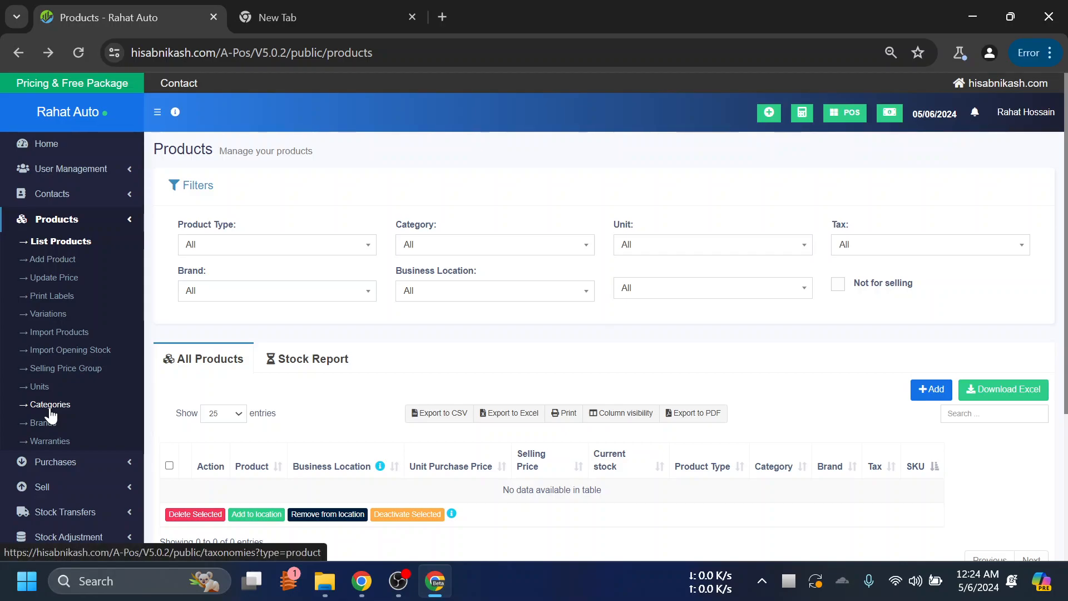
{"action": "left_click", "coordinate": [461, 254]}
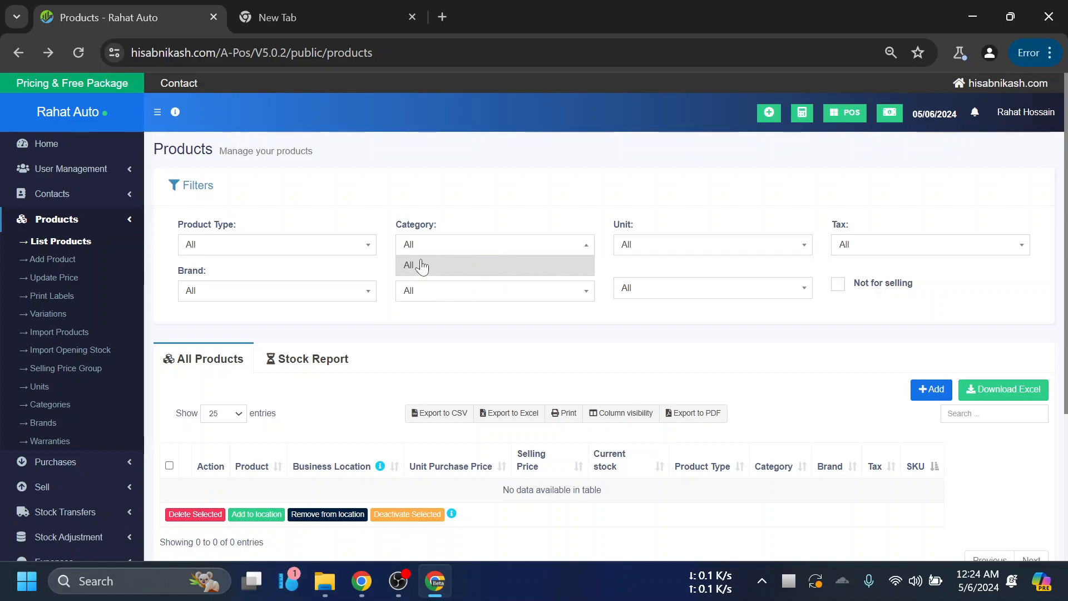
- View the available options of the Unit, Tax and Brand filters
{"action": "left_click", "coordinate": [666, 253]}
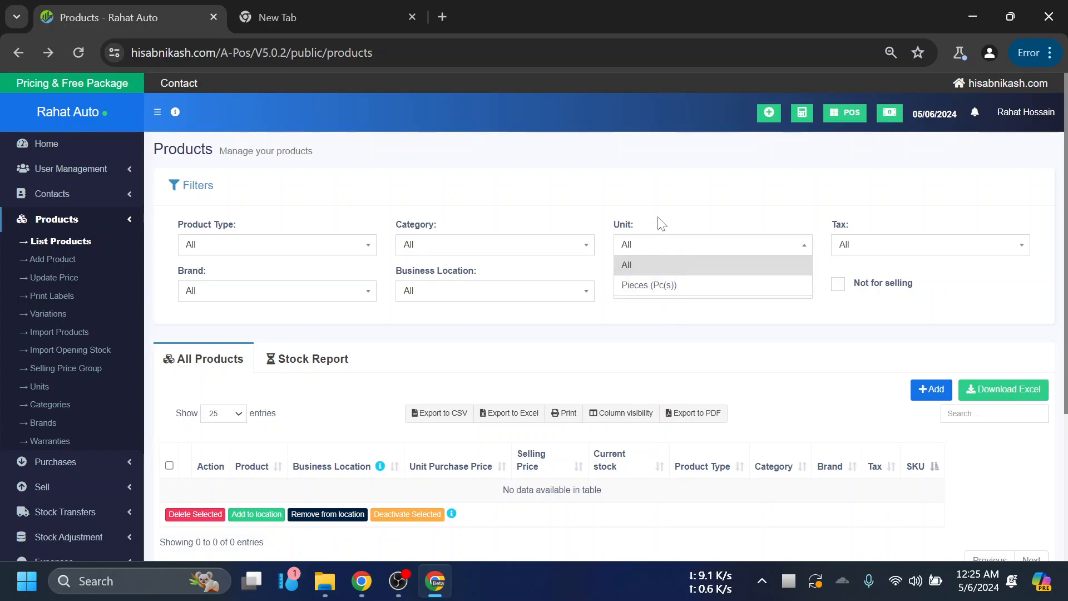
{"action": "left_click", "coordinate": [680, 229]}
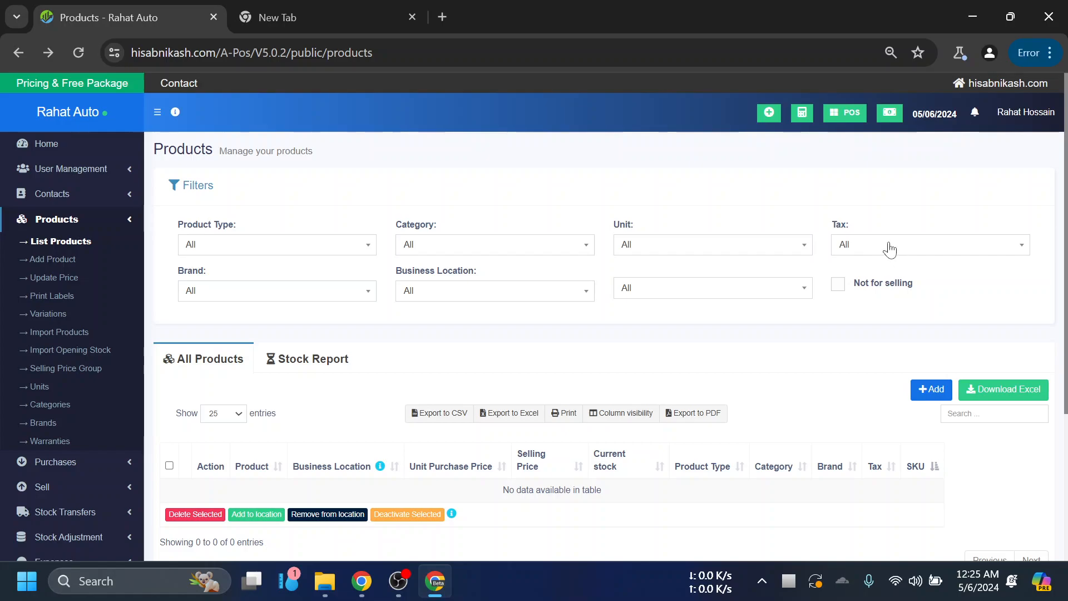
{"action": "left_click", "coordinate": [889, 249]}
{"action": "left_click", "coordinate": [890, 264]}
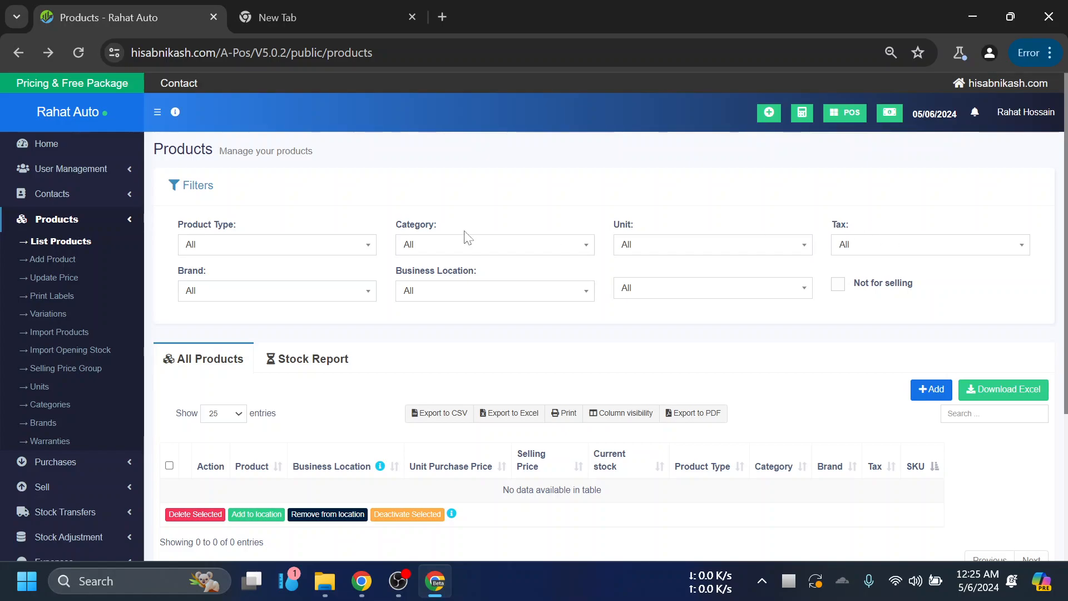
{"action": "left_click", "coordinate": [295, 292]}
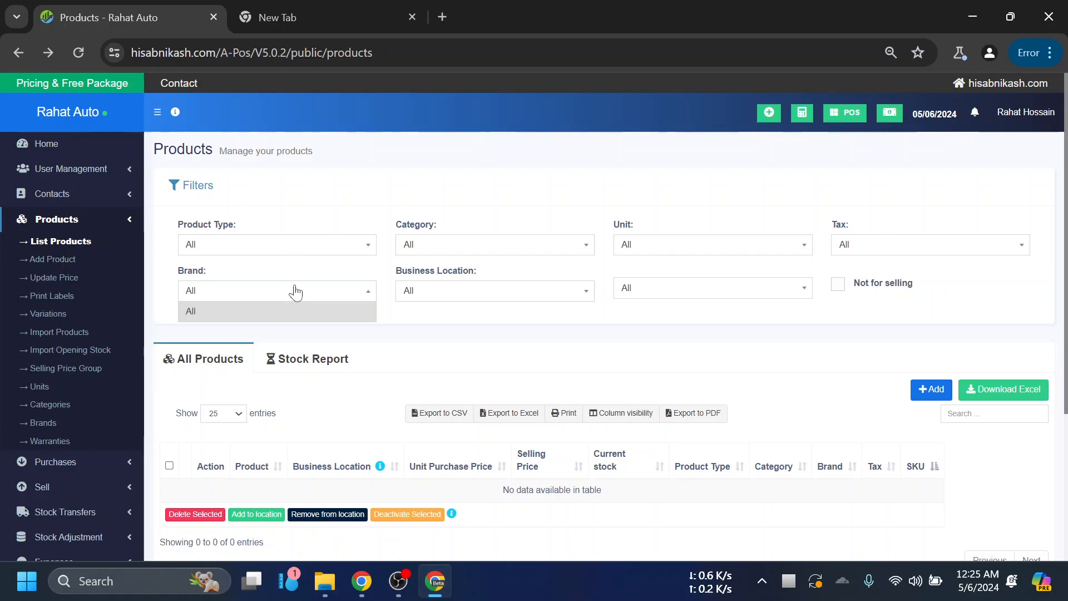
{"action": "left_click", "coordinate": [261, 299]}
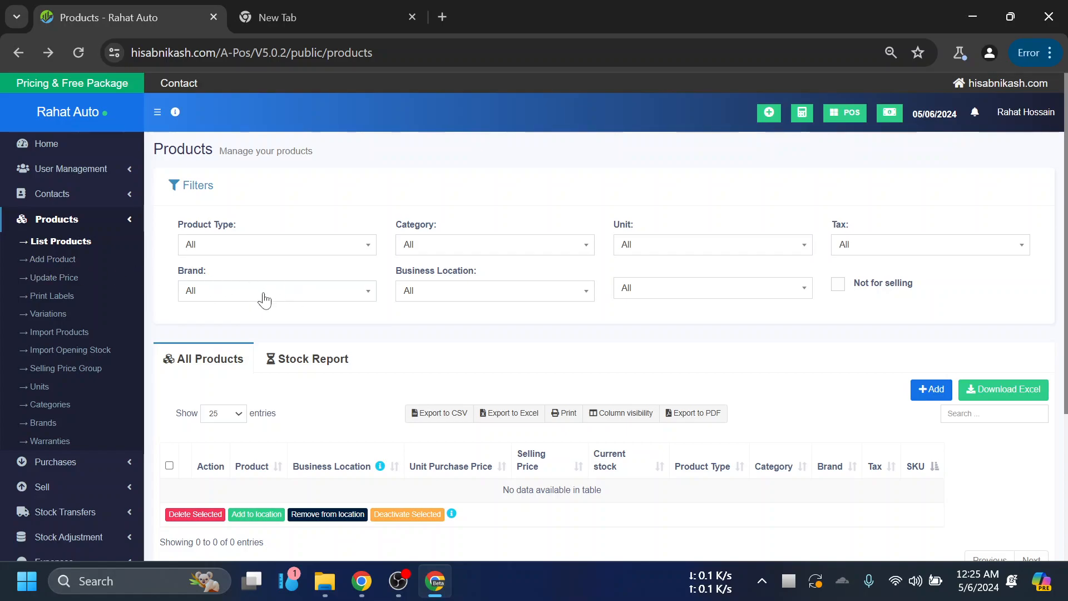
- View the options of the Business Location filter and the active/inactive status filter
{"action": "scroll", "coordinate": [606, 384], "scroll_direction": "down", "scroll_amount": 4}
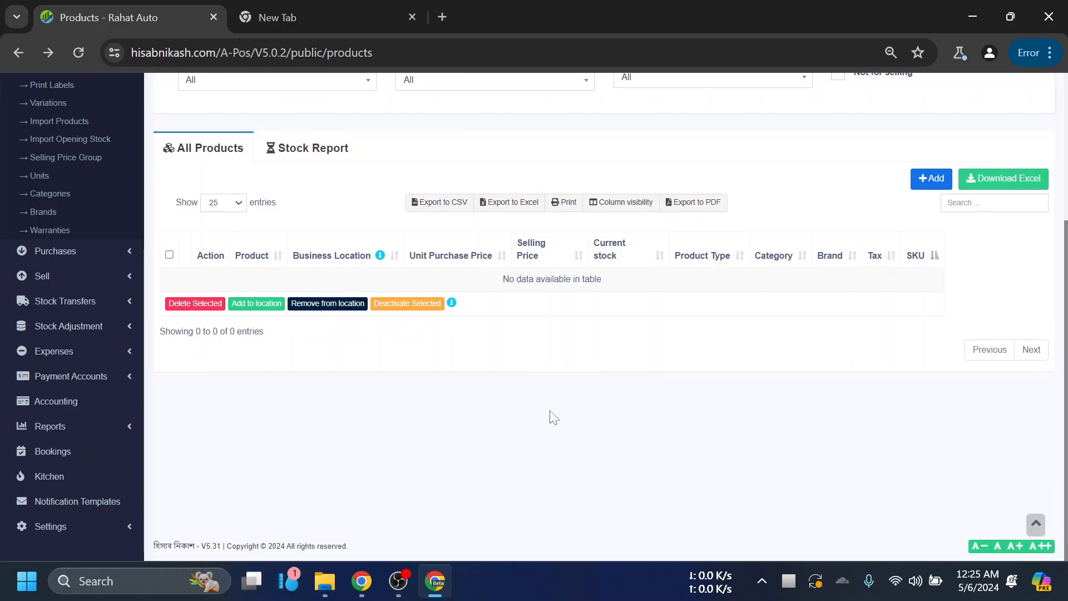
{"action": "scroll", "coordinate": [548, 411], "scroll_direction": "up", "scroll_amount": 3}
{"action": "left_click", "coordinate": [452, 249]}
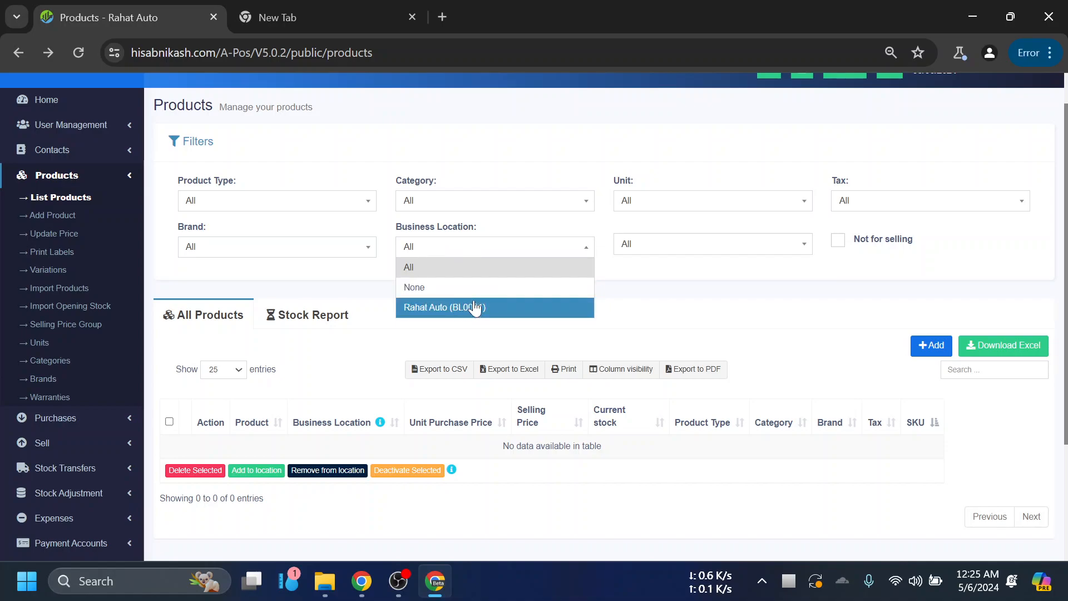
{"action": "left_click", "coordinate": [639, 298]}
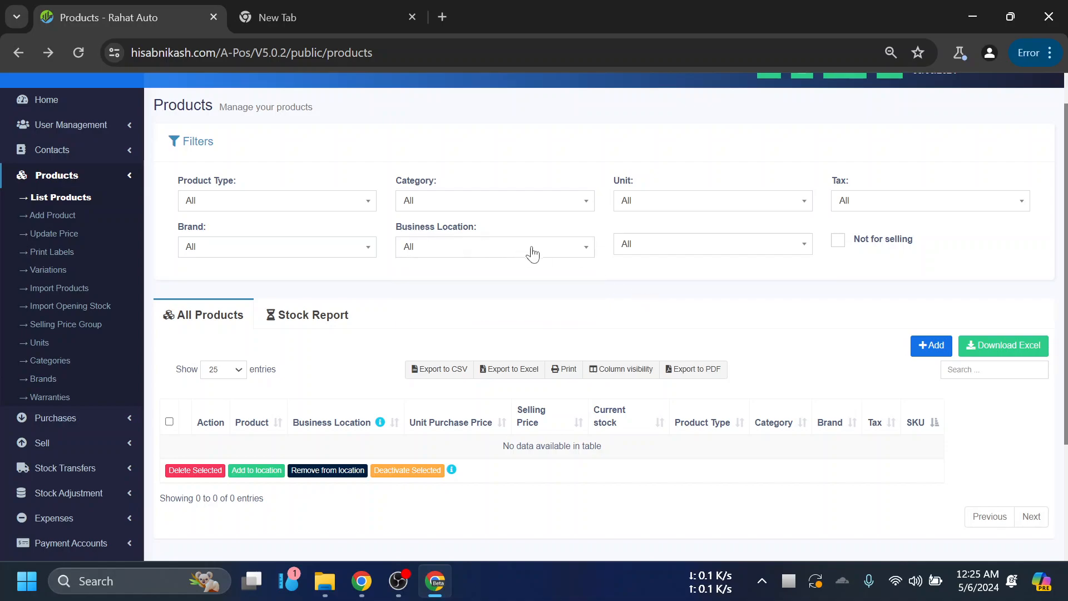
{"action": "left_click", "coordinate": [675, 249]}
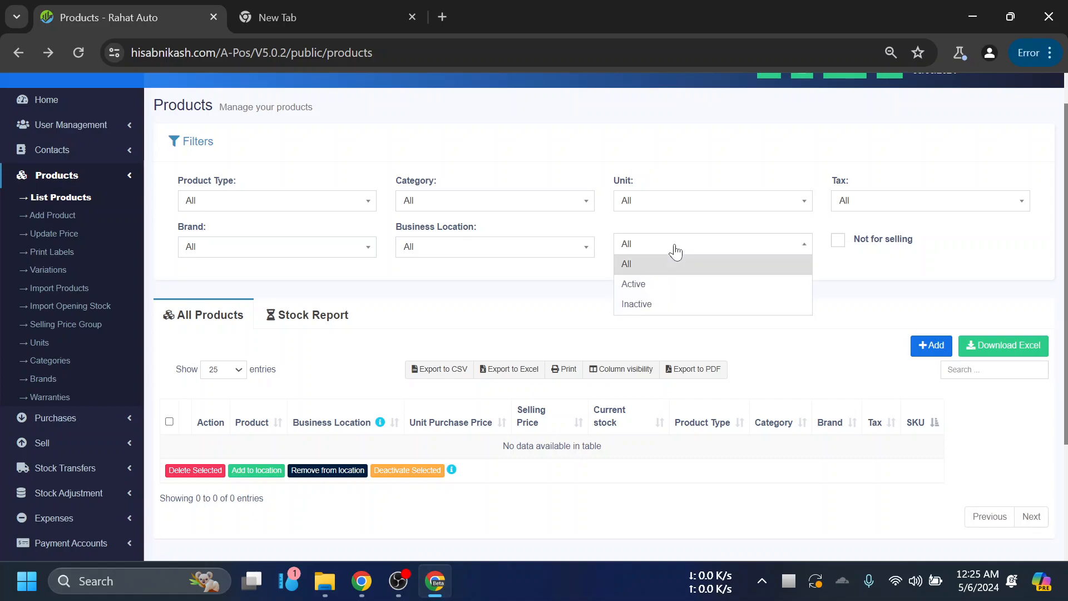
{"action": "left_click", "coordinate": [676, 250]}
{"action": "left_click", "coordinate": [675, 249]}
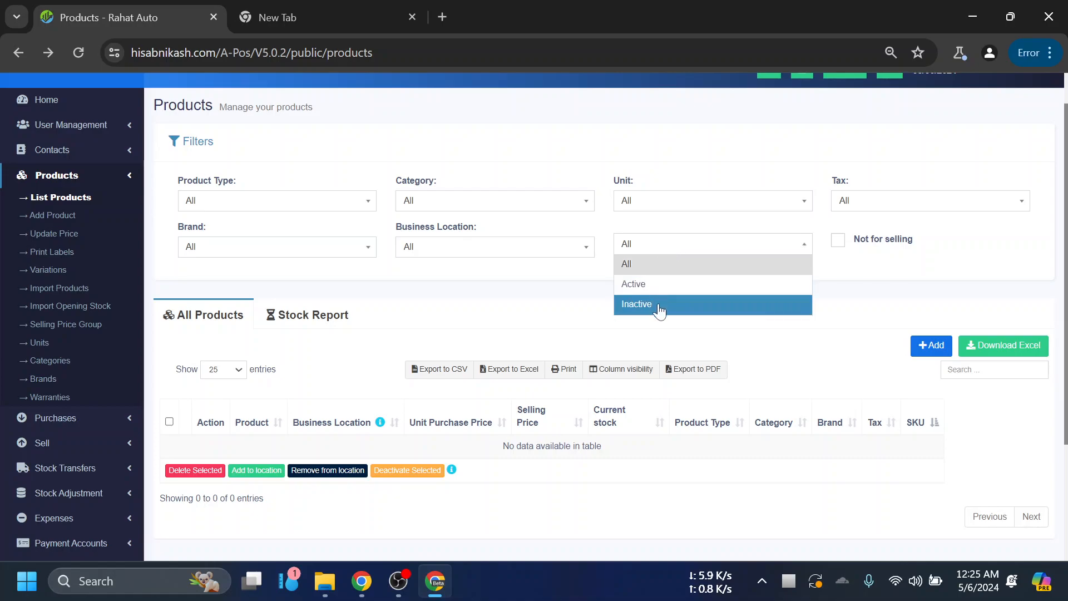
{"action": "left_click", "coordinate": [527, 306]}
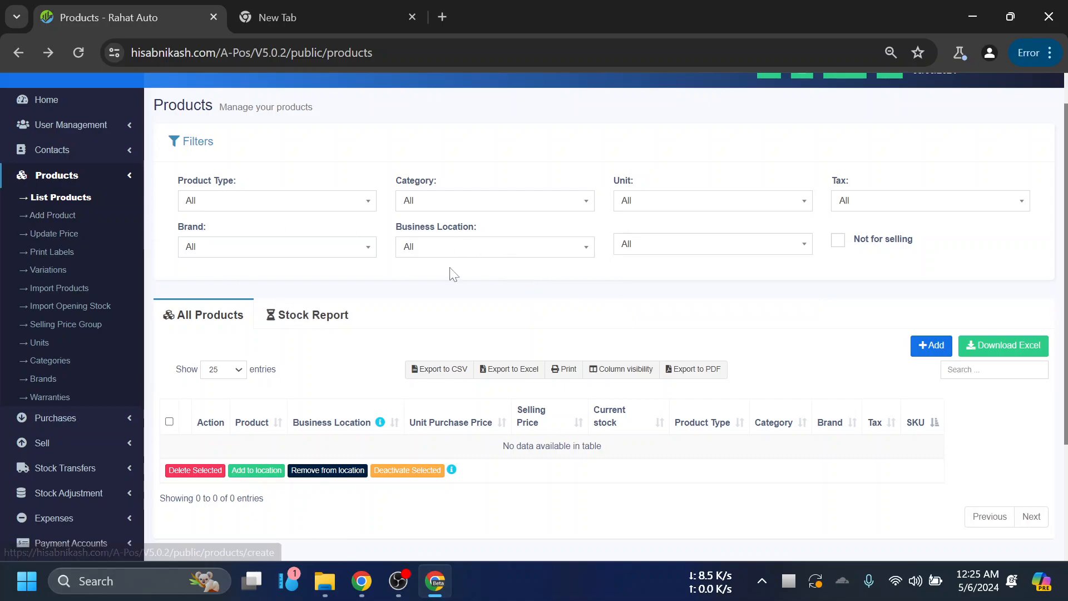
{"action": "scroll", "coordinate": [813, 317], "scroll_direction": "down", "scroll_amount": 2}
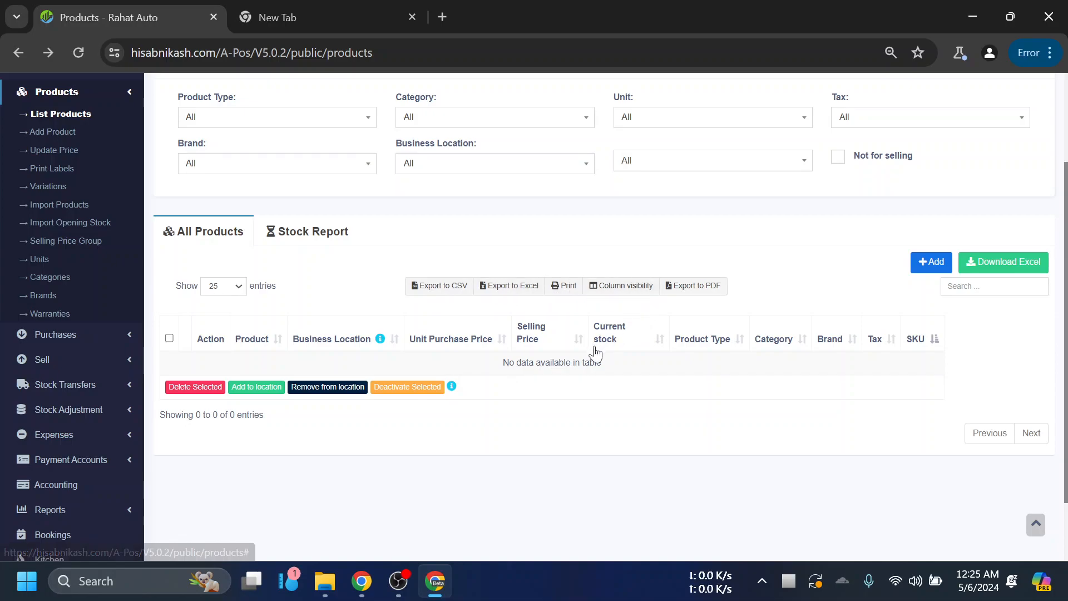
{"action": "scroll", "coordinate": [640, 323], "scroll_direction": "up", "scroll_amount": 1}
{"action": "scroll", "coordinate": [718, 394], "scroll_direction": "down", "scroll_amount": 1}
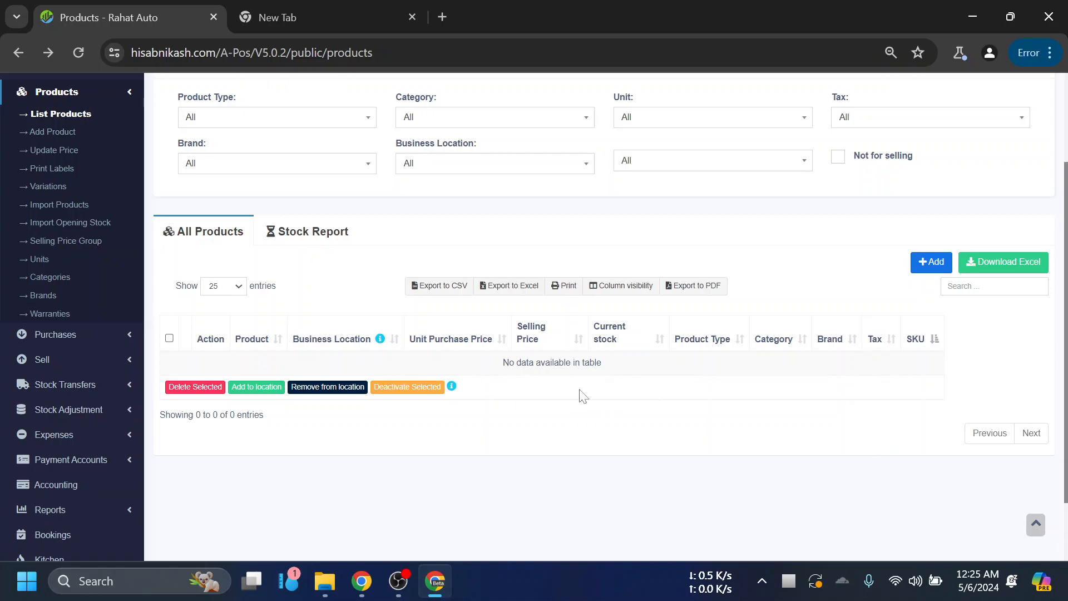
{"action": "scroll", "coordinate": [767, 331], "scroll_direction": "up", "scroll_amount": 1}
{"action": "scroll", "coordinate": [767, 331], "scroll_direction": "up", "scroll_amount": 1}
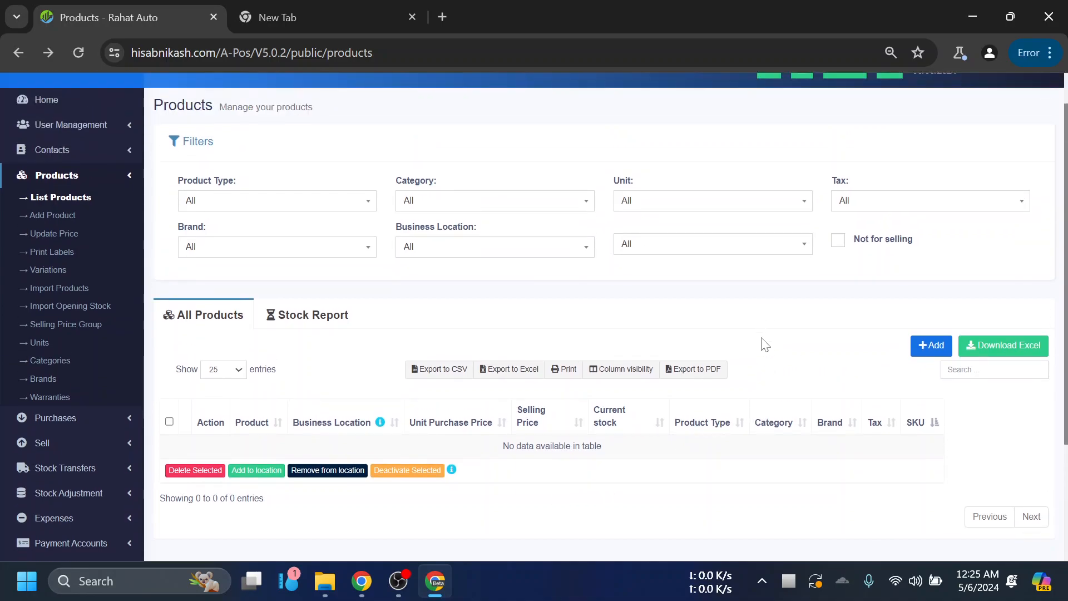
{"action": "scroll", "coordinate": [781, 367], "scroll_direction": "down", "scroll_amount": 1}
{"action": "scroll", "coordinate": [765, 362], "scroll_direction": "up", "scroll_amount": 1}
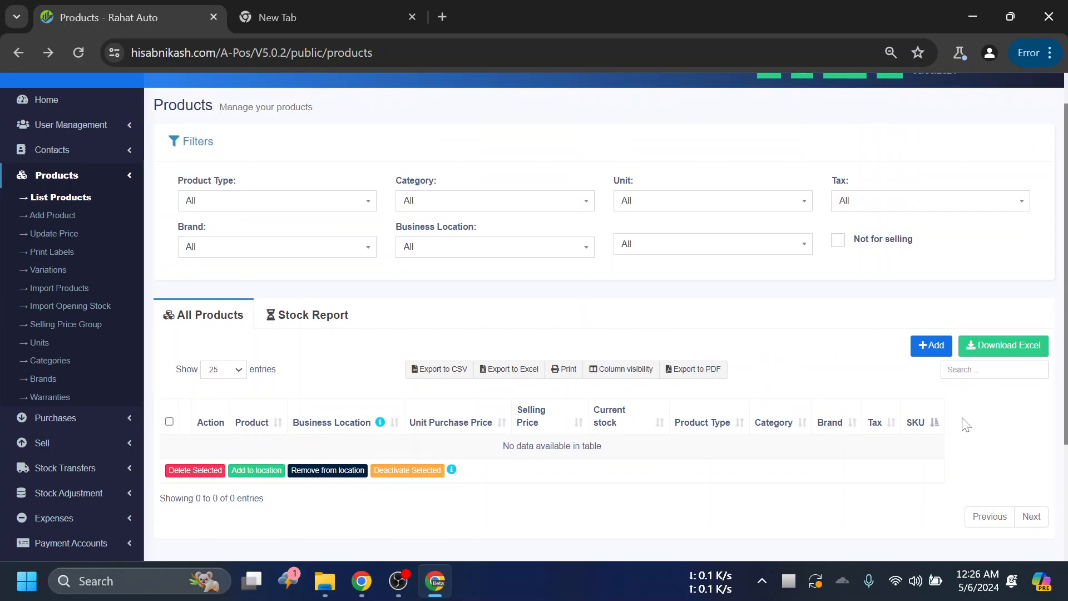
{"action": "scroll", "coordinate": [525, 382], "scroll_direction": "down", "scroll_amount": 2}
{"action": "scroll", "coordinate": [410, 361], "scroll_direction": "up", "scroll_amount": 3}
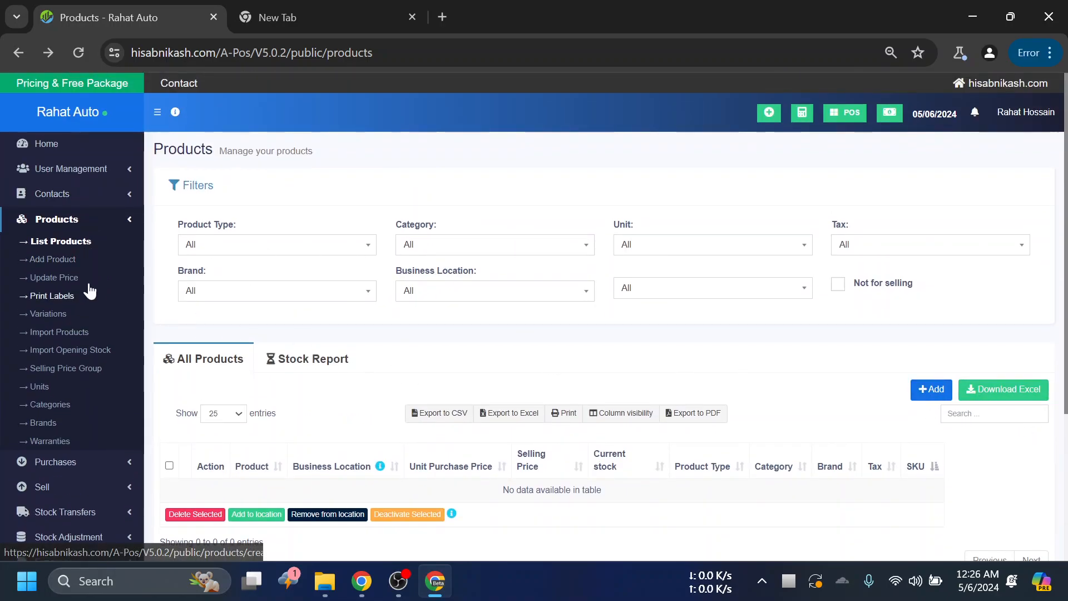
- Open the form for adding a new product and look over its fields
{"action": "left_click", "coordinate": [52, 261]}
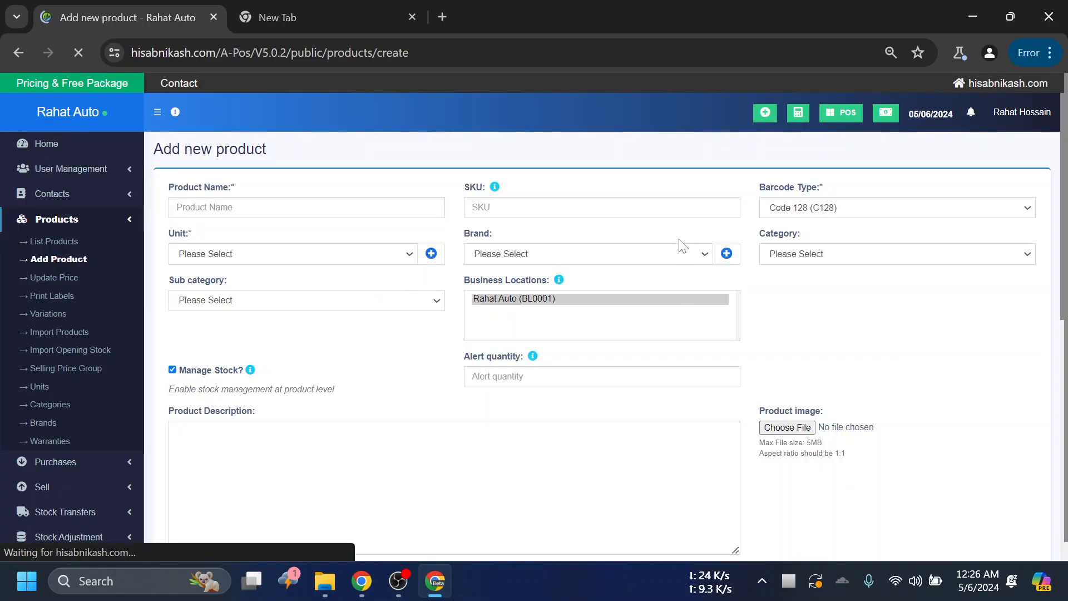
{"action": "scroll", "coordinate": [545, 203], "scroll_direction": "down", "scroll_amount": 1}
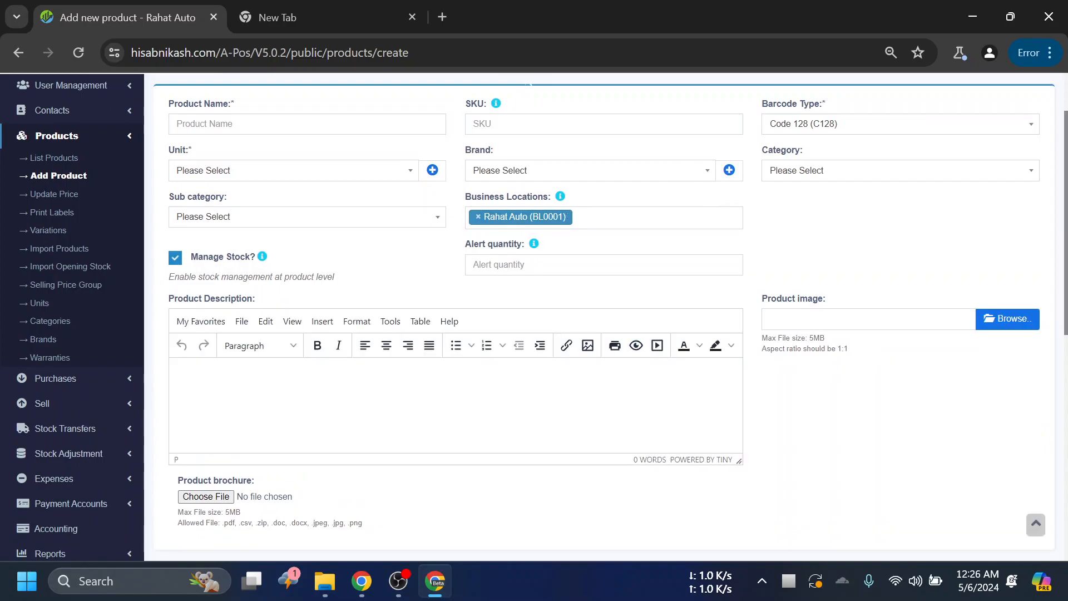
{"action": "scroll", "coordinate": [445, 234], "scroll_direction": "up", "scroll_amount": 1}
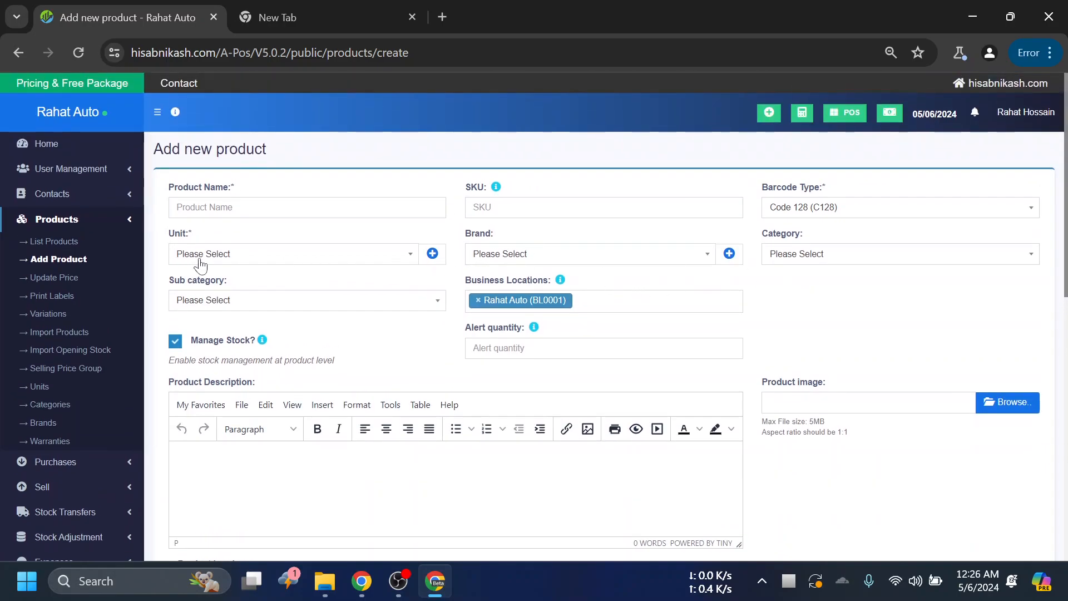
- Enter Oneplus 10 Pro as the product name in the new product form
{"action": "left_click_drag", "start_coordinate": [229, 184], "coordinate": [234, 183]}
{"action": "left_click", "coordinate": [256, 190]}
{"action": "left_click", "coordinate": [234, 187]}
{"action": "left_click_drag", "start_coordinate": [229, 185], "coordinate": [237, 186]}
{"action": "left_click", "coordinate": [268, 182]}
{"action": "left_click", "coordinate": [234, 208]}
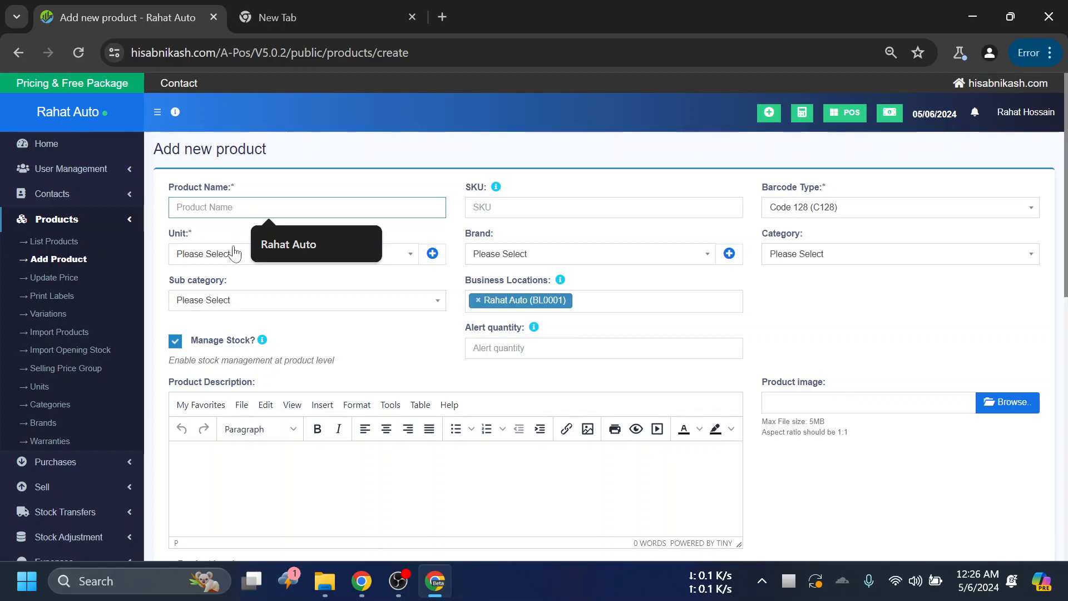
{"action": "type", "text": "Op"}
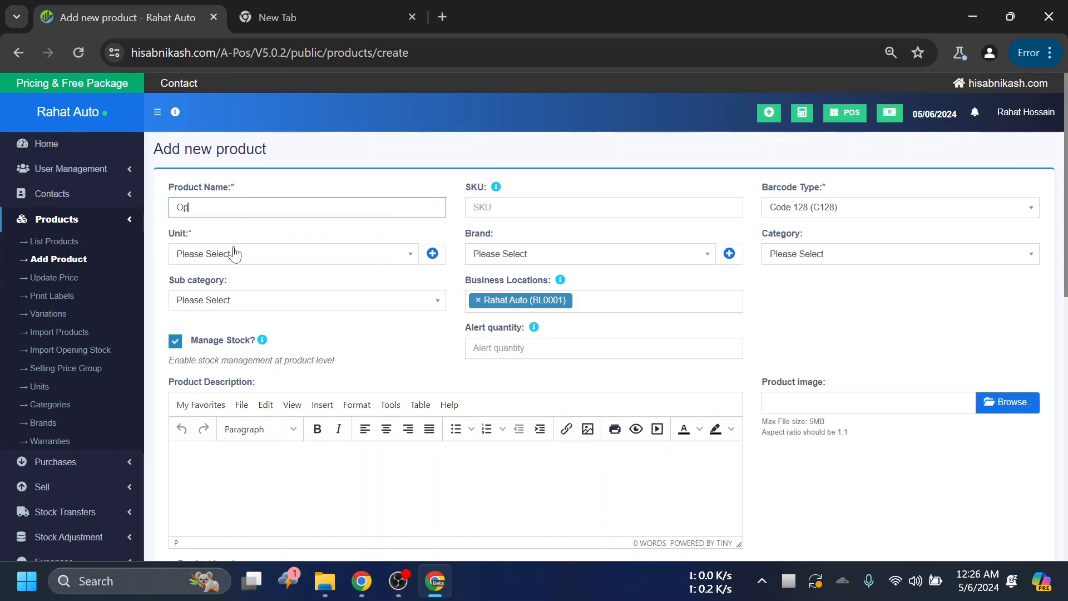
{"action": "type", "text": "nep"}
{"action": "type", "text": "ro"}
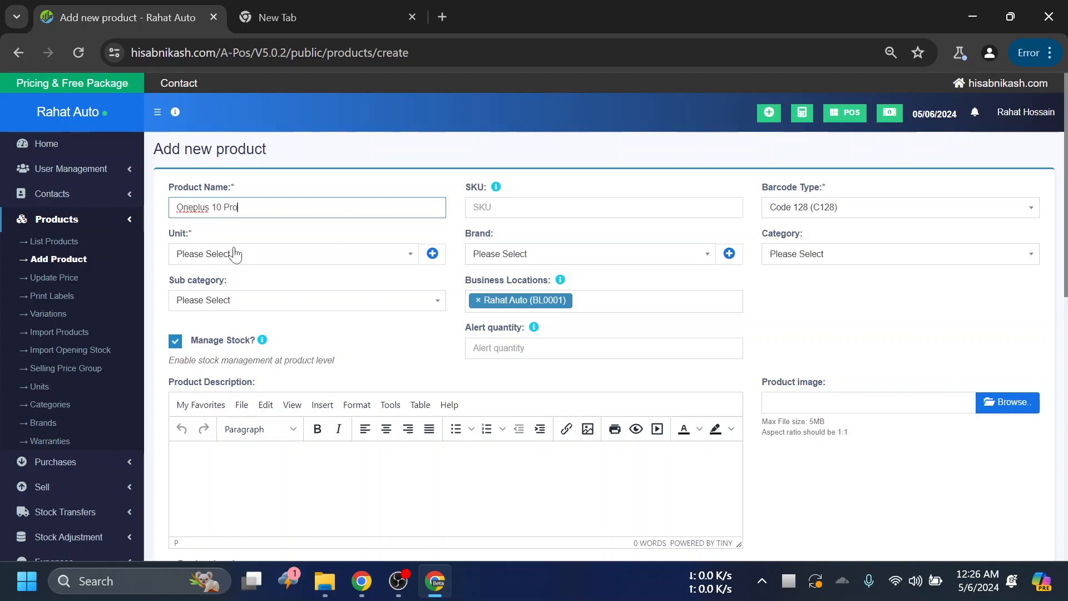
{"action": "key", "text": "Tab"}
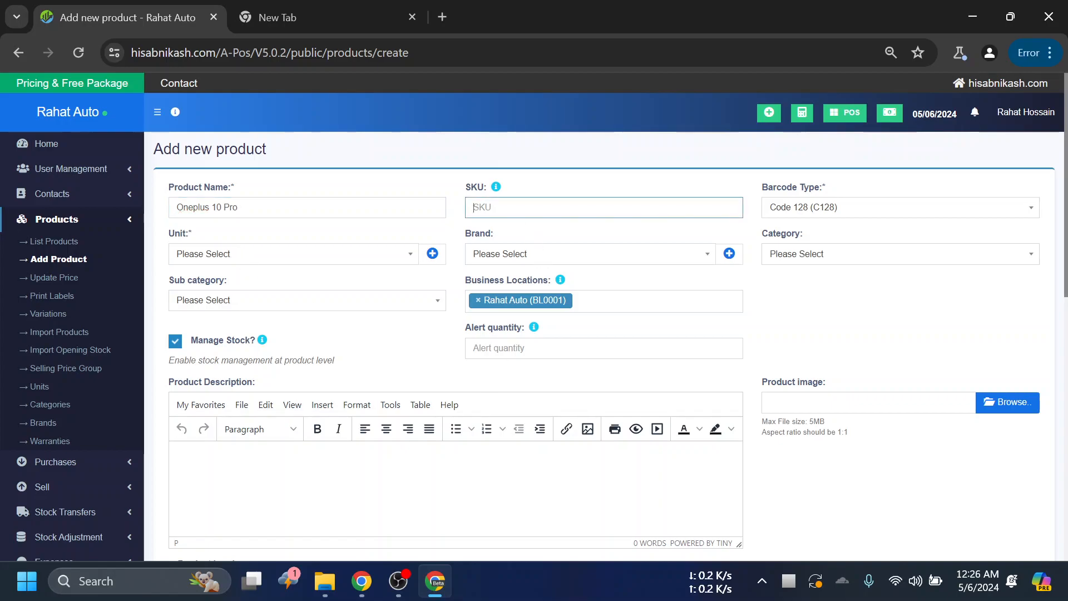
- Set the new product's SKU to 0001
{"action": "double_click", "coordinate": [475, 187]}
{"action": "left_click", "coordinate": [478, 192]}
{"action": "double_click", "coordinate": [466, 188]}
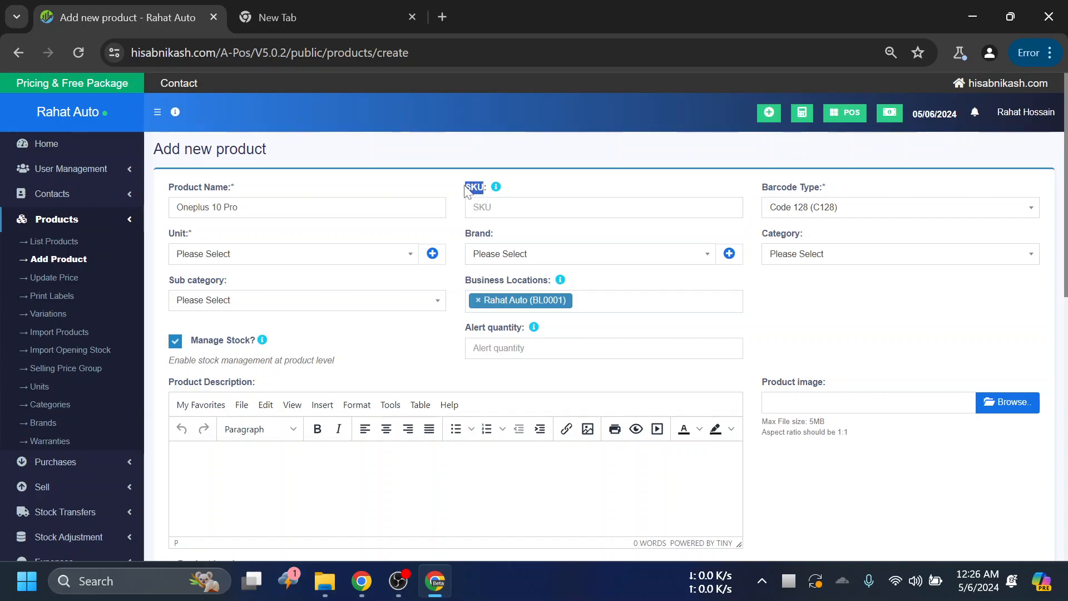
{"action": "left_click", "coordinate": [483, 193]}
{"action": "left_click_drag", "start_coordinate": [485, 190], "coordinate": [468, 190]}
{"action": "left_click", "coordinate": [483, 193]}
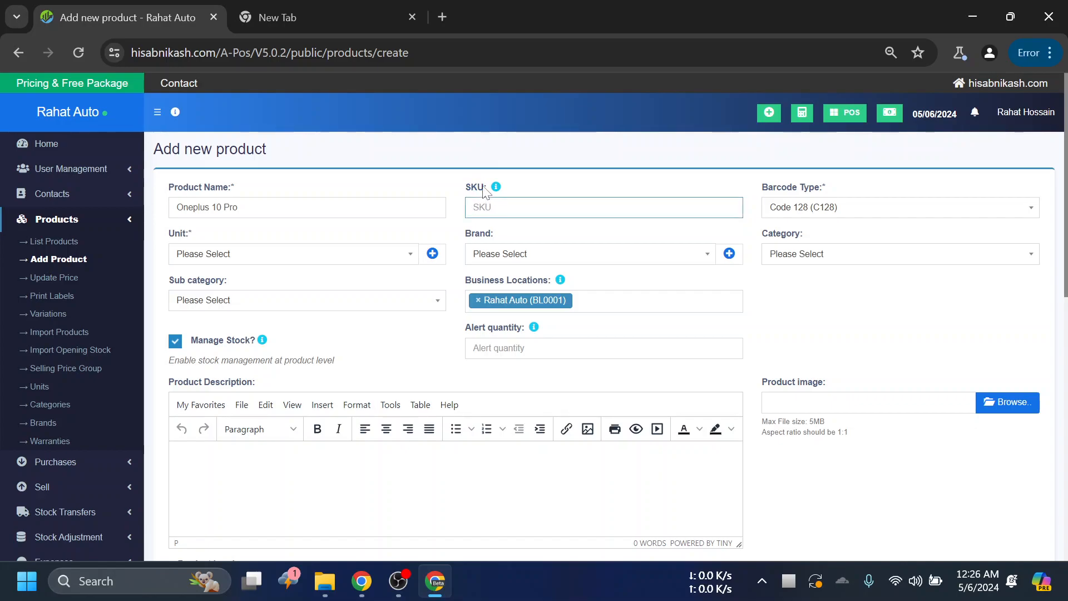
{"action": "key", "text": "shift+Tab"}
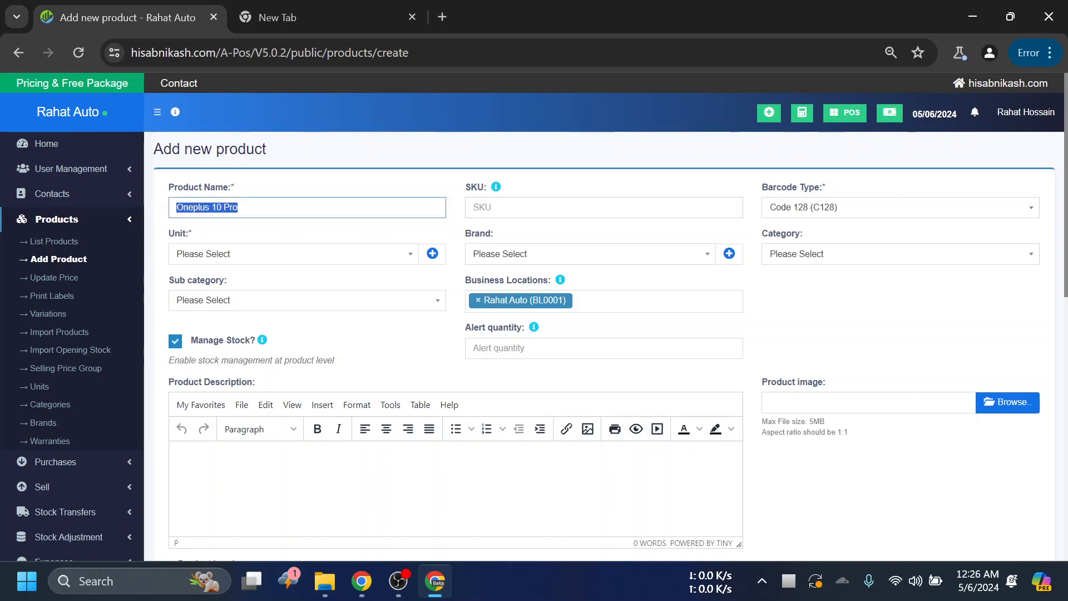
{"action": "left_click_drag", "start_coordinate": [485, 192], "coordinate": [468, 195]}
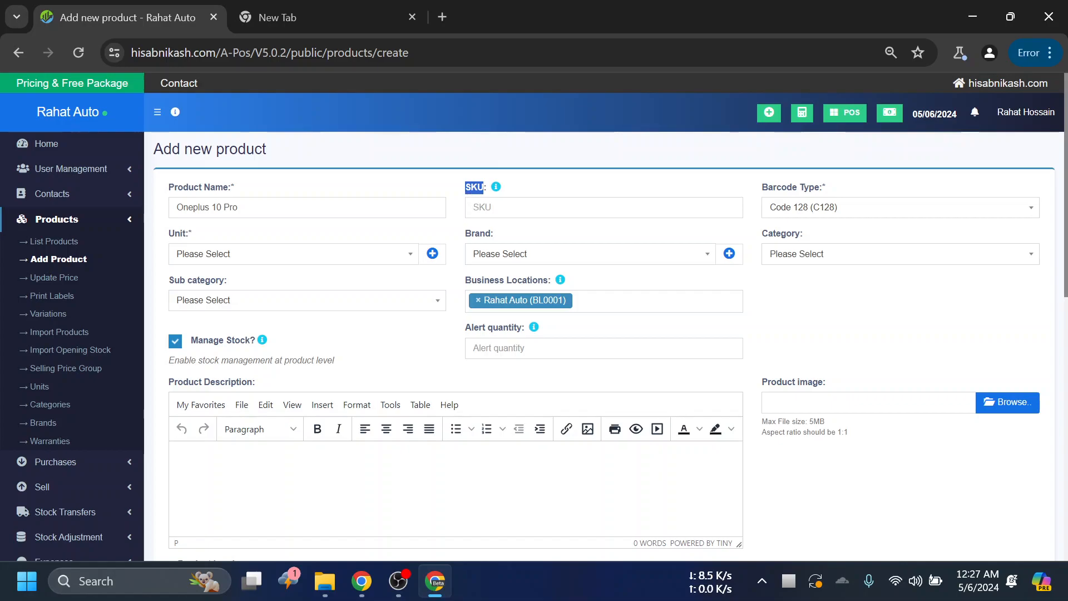
{"action": "left_click", "coordinate": [473, 205]}
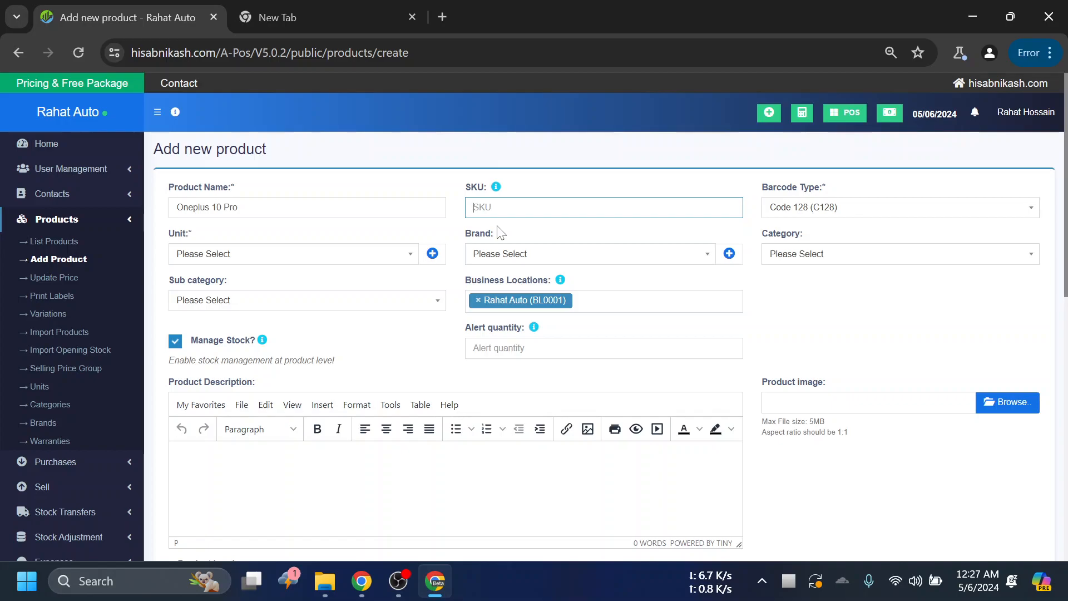
{"action": "type", "text": "00"}
{"action": "type", "text": "001"}
- Check the Barcode Type options, keeping Code 128 (C128), and set the product's unit to Pieces (Pc(s))
{"action": "left_click", "coordinate": [837, 214]}
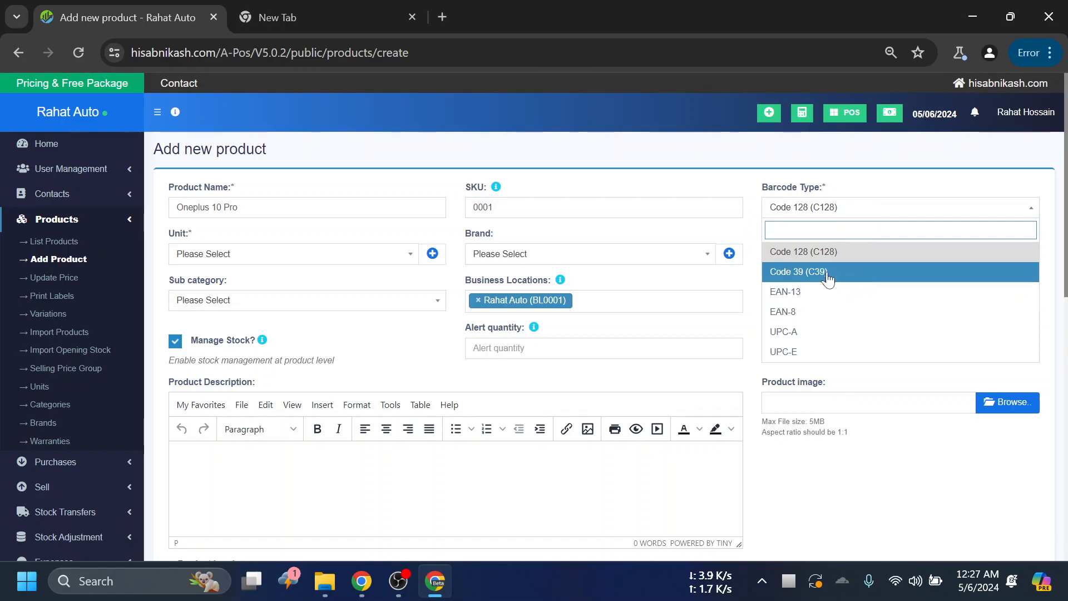
{"action": "left_click", "coordinate": [801, 205]}
{"action": "left_click", "coordinate": [827, 210]}
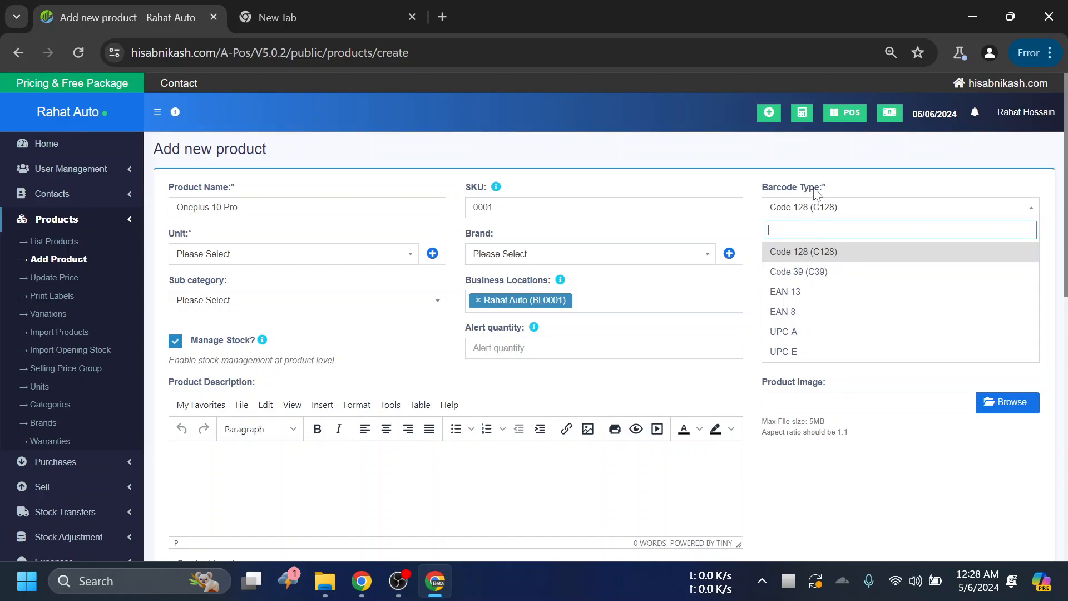
{"action": "left_click", "coordinate": [837, 177]}
{"action": "left_click", "coordinate": [220, 260]}
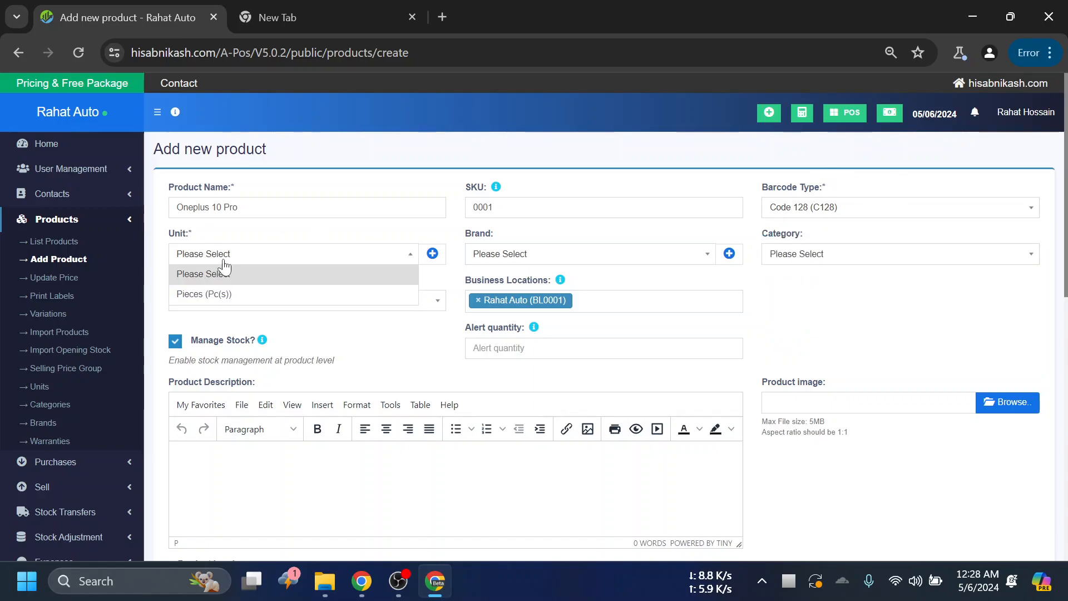
{"action": "left_click", "coordinate": [235, 295]}
{"action": "left_click", "coordinate": [527, 257]}
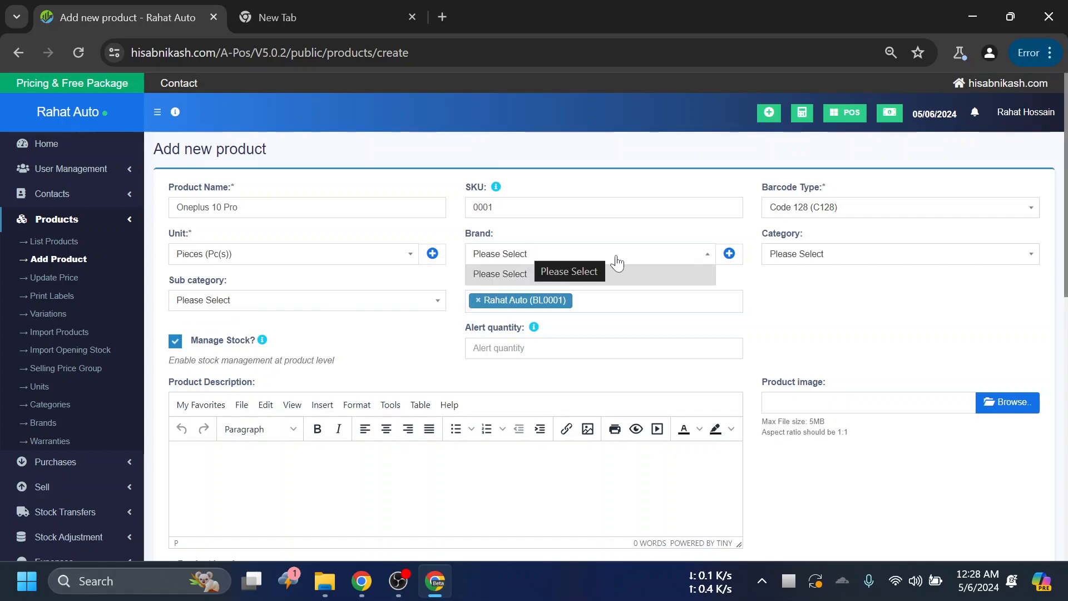
{"action": "left_click", "coordinate": [736, 257]}
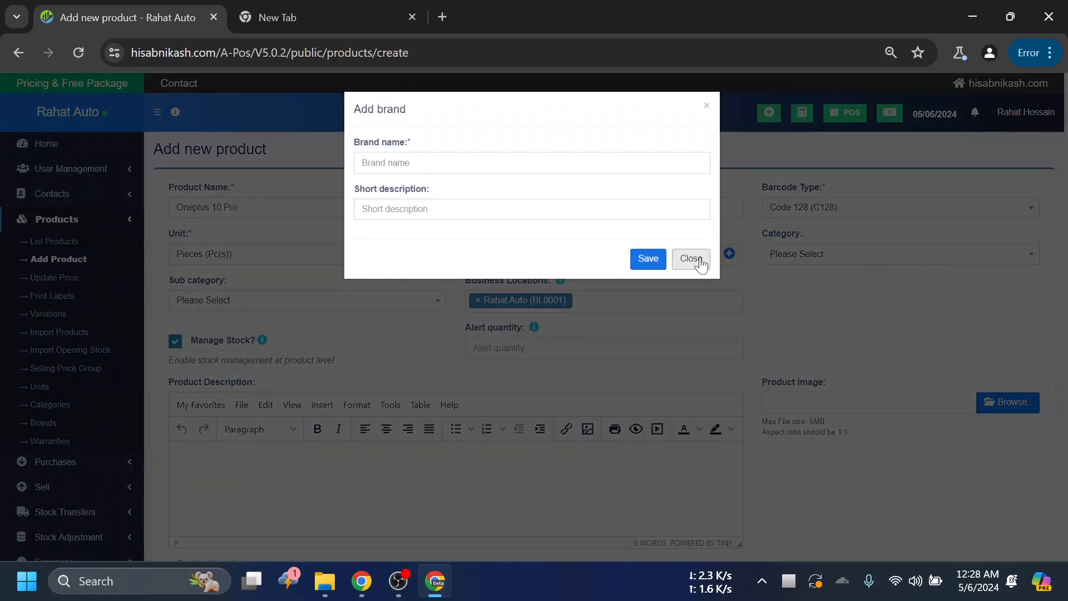
{"action": "left_click", "coordinate": [692, 260]}
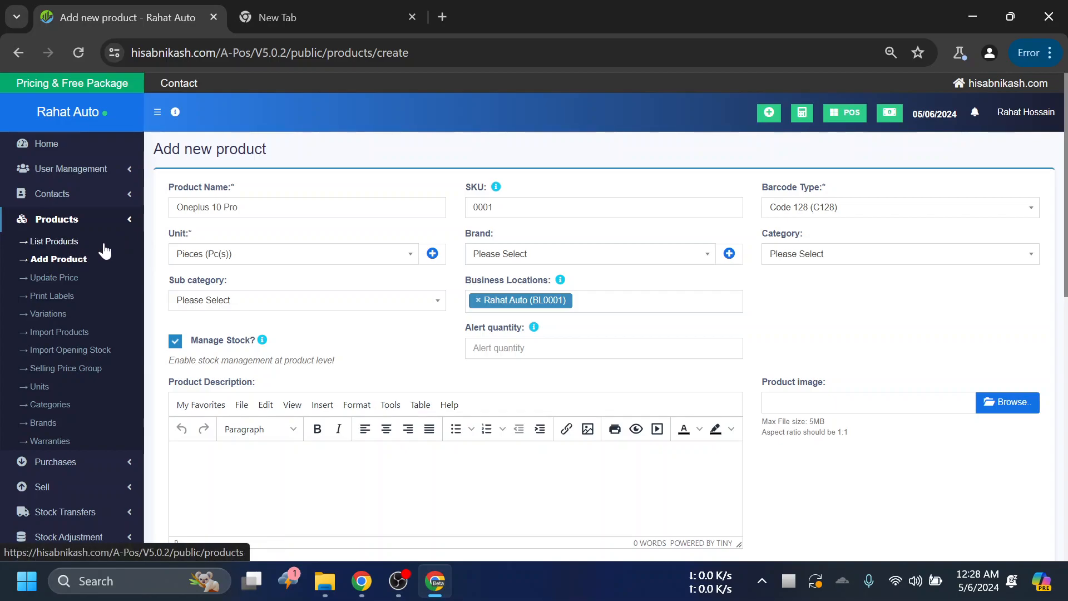
- Open the product list in a separate browser tab, check its Brand filter options, and return to the new product form
{"action": "right_click", "coordinate": [65, 251]}
{"action": "left_click", "coordinate": [119, 254]}
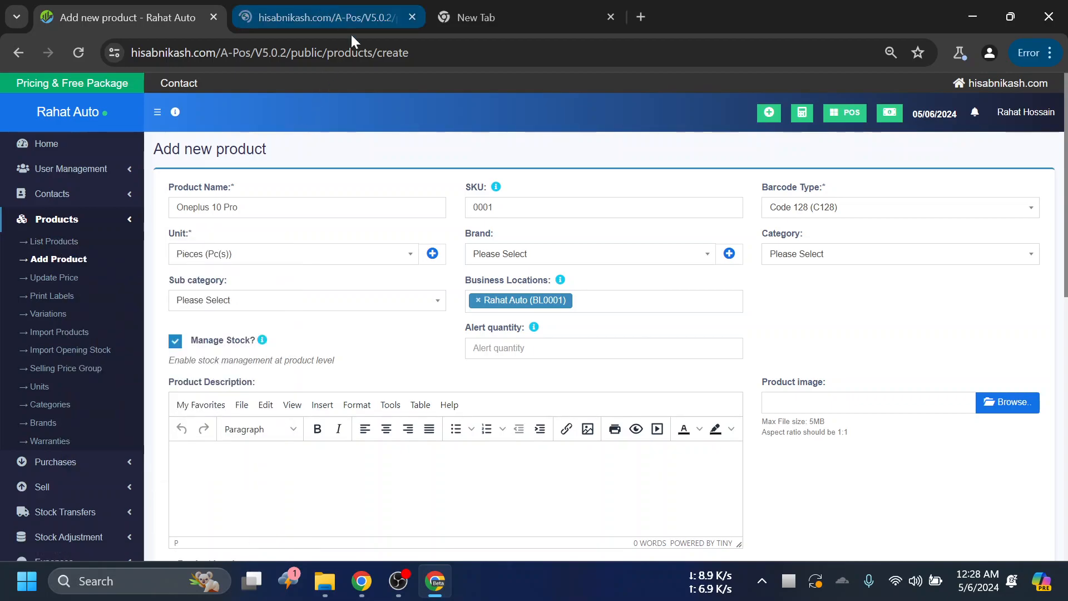
{"action": "left_click", "coordinate": [342, 21]}
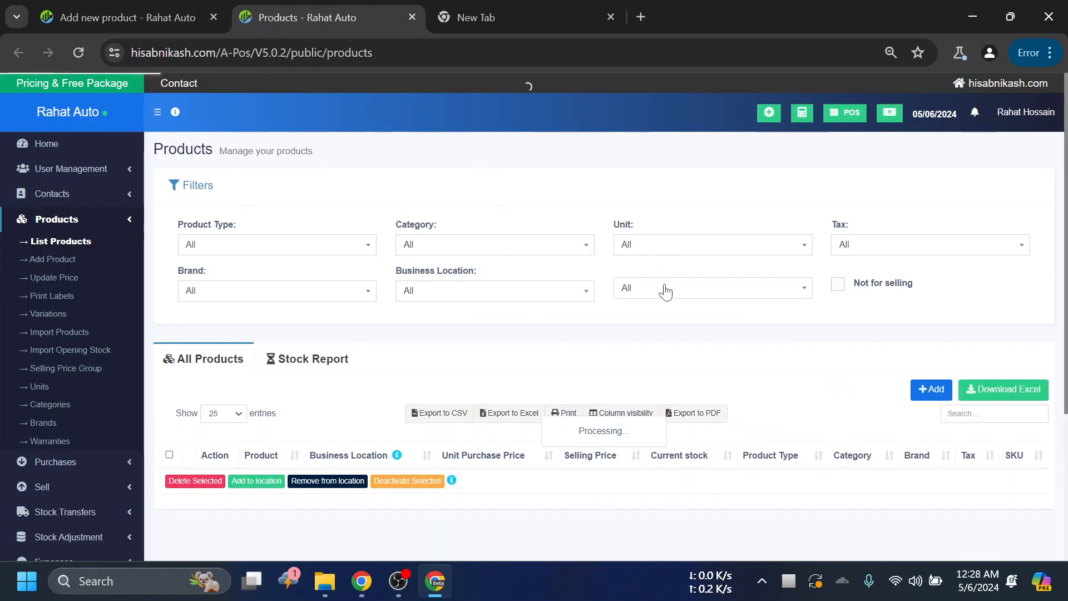
{"action": "scroll", "coordinate": [579, 325], "scroll_direction": "down", "scroll_amount": 1}
{"action": "scroll", "coordinate": [388, 314], "scroll_direction": "up", "scroll_amount": 1}
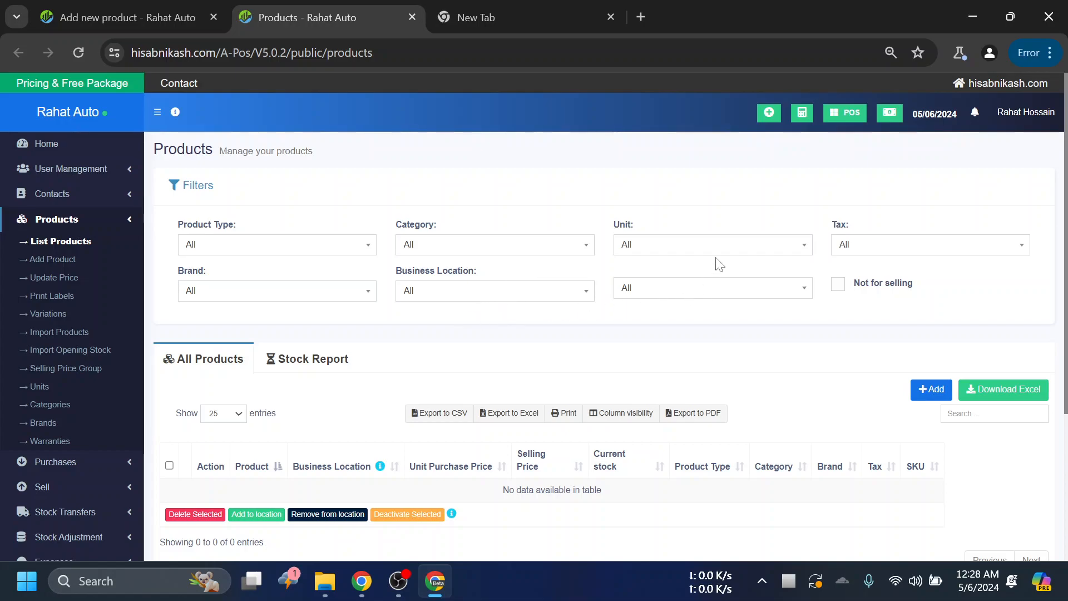
{"action": "left_click", "coordinate": [259, 297]}
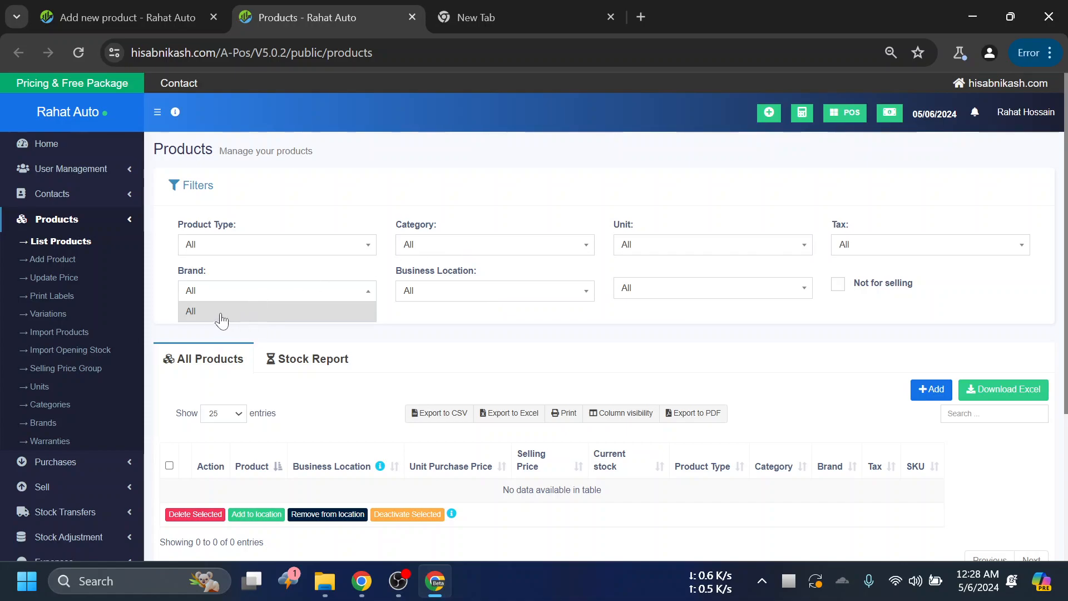
{"action": "scroll", "coordinate": [594, 470], "scroll_direction": "down", "scroll_amount": 3}
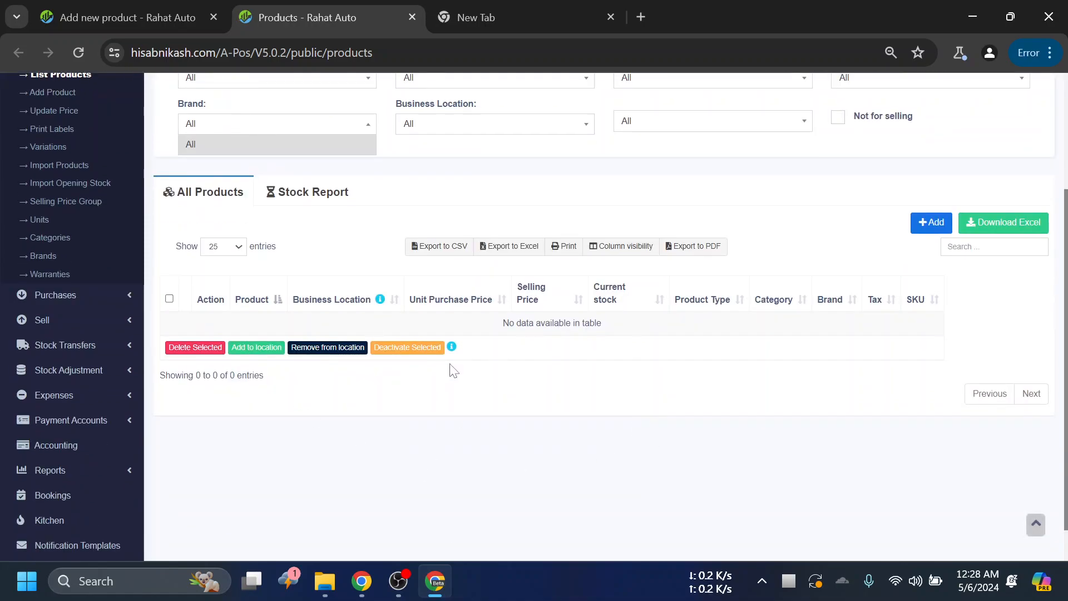
{"action": "scroll", "coordinate": [353, 226], "scroll_direction": "up", "scroll_amount": 3}
{"action": "left_click", "coordinate": [158, 7]}
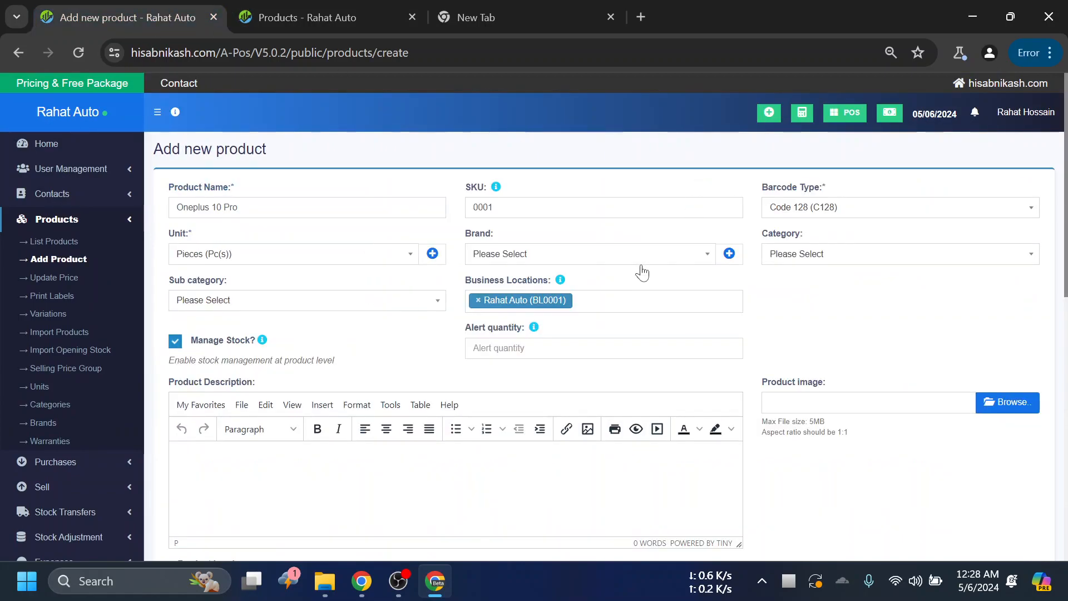
{"action": "left_click", "coordinate": [627, 258]}
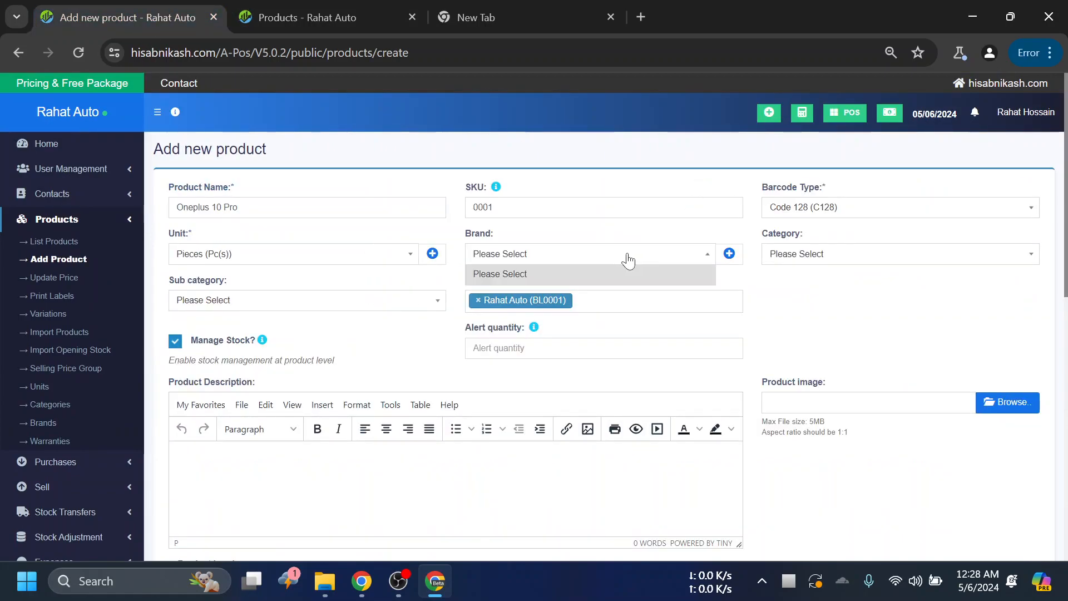
{"action": "left_click", "coordinate": [729, 253]}
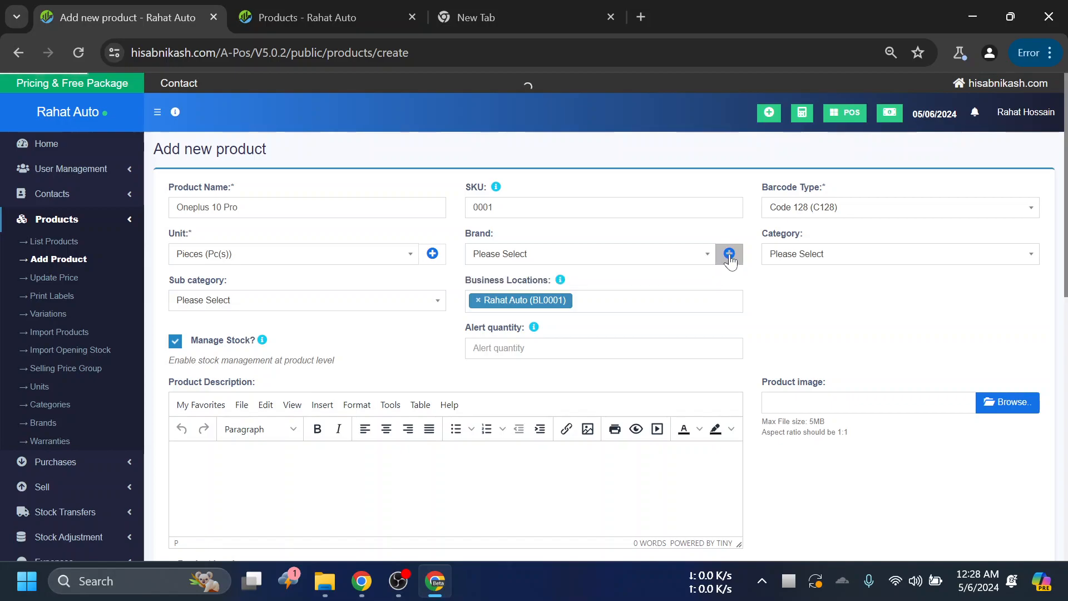
{"action": "left_click", "coordinate": [691, 245]}
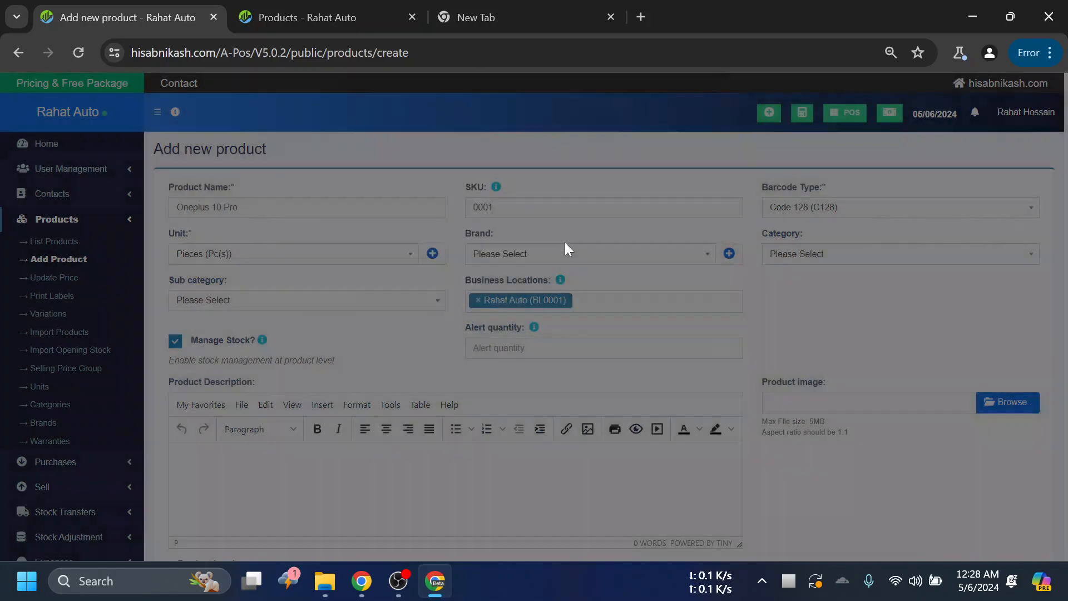
{"action": "scroll", "coordinate": [77, 280], "scroll_direction": "down", "scroll_amount": 1}
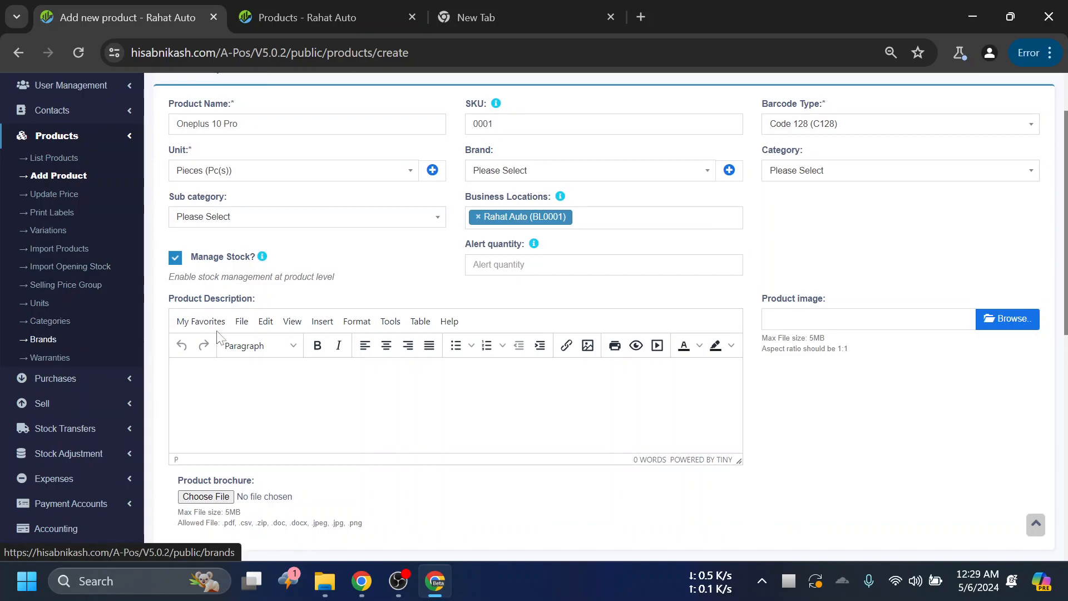
{"action": "scroll", "coordinate": [508, 282], "scroll_direction": "up", "scroll_amount": 1}
{"action": "scroll", "coordinate": [507, 283], "scroll_direction": "up", "scroll_amount": 1}
- Add a new brand named Oneplus from the new product form, leaving its short description empty, and save it
{"action": "left_click", "coordinate": [729, 253]}
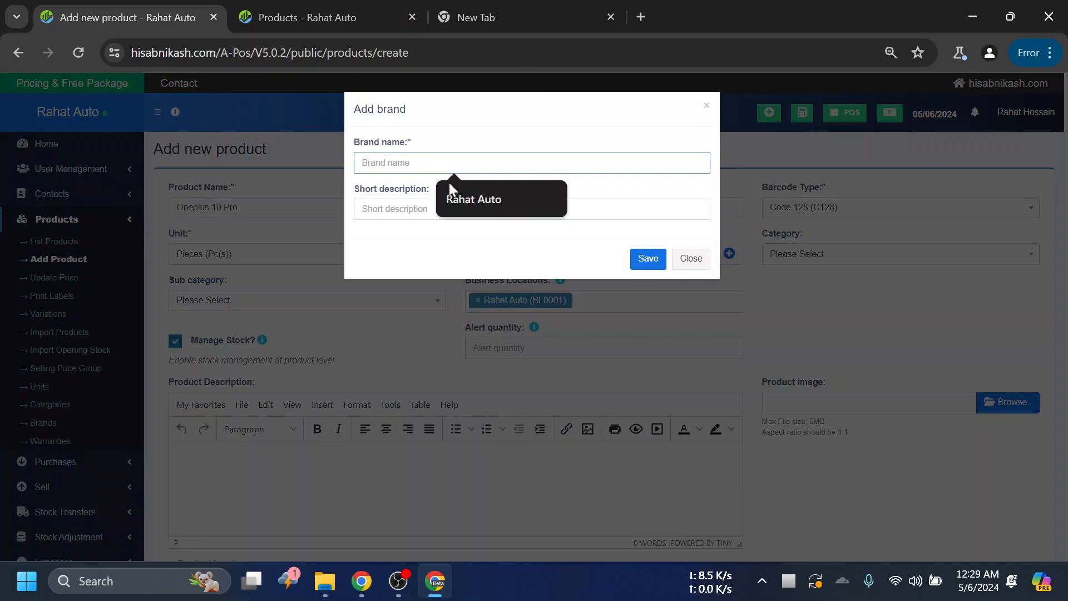
{"action": "type", "text": "Oneplus"}
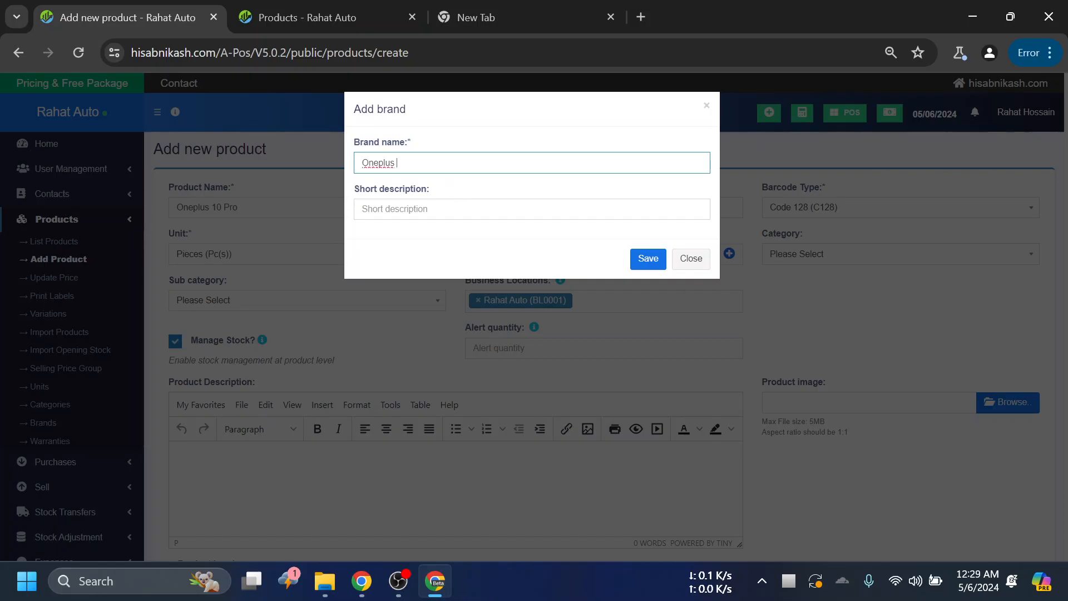
{"action": "key", "text": "Tab"}
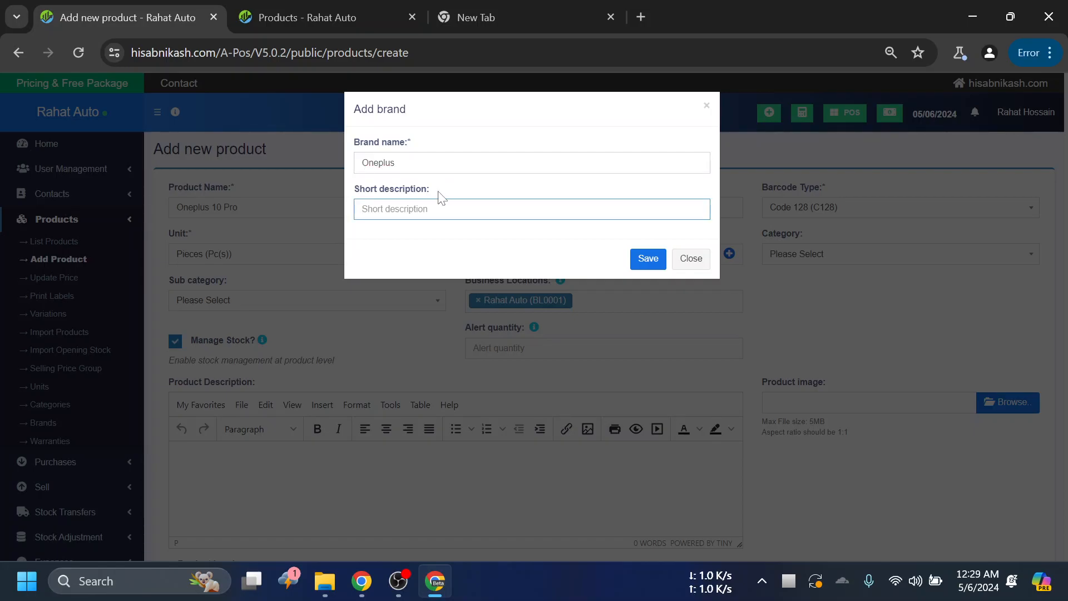
{"action": "left_click_drag", "start_coordinate": [431, 192], "coordinate": [346, 191]}
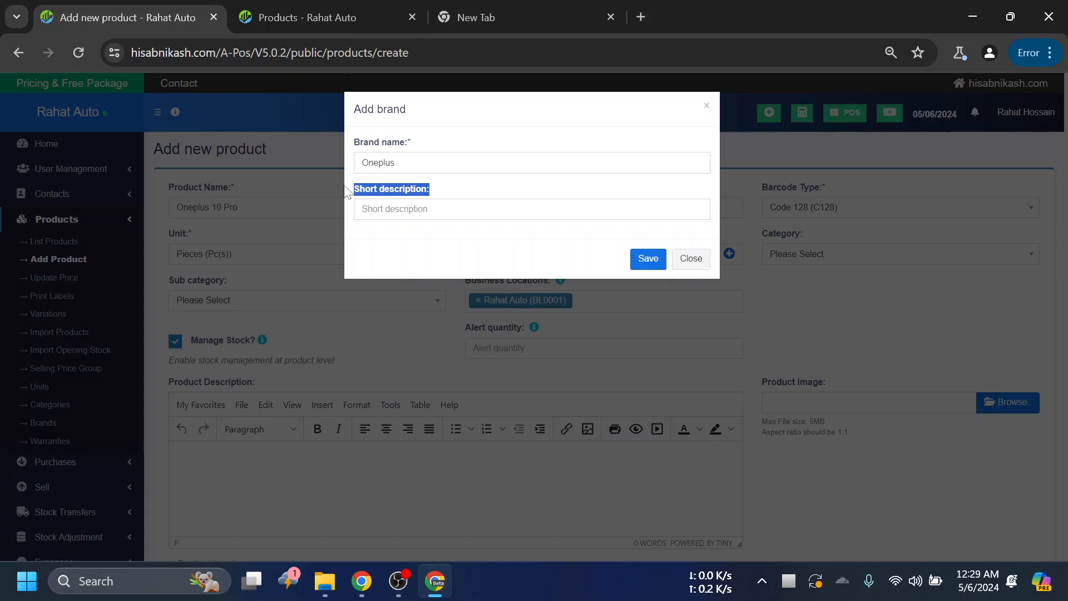
{"action": "left_click", "coordinate": [501, 210]}
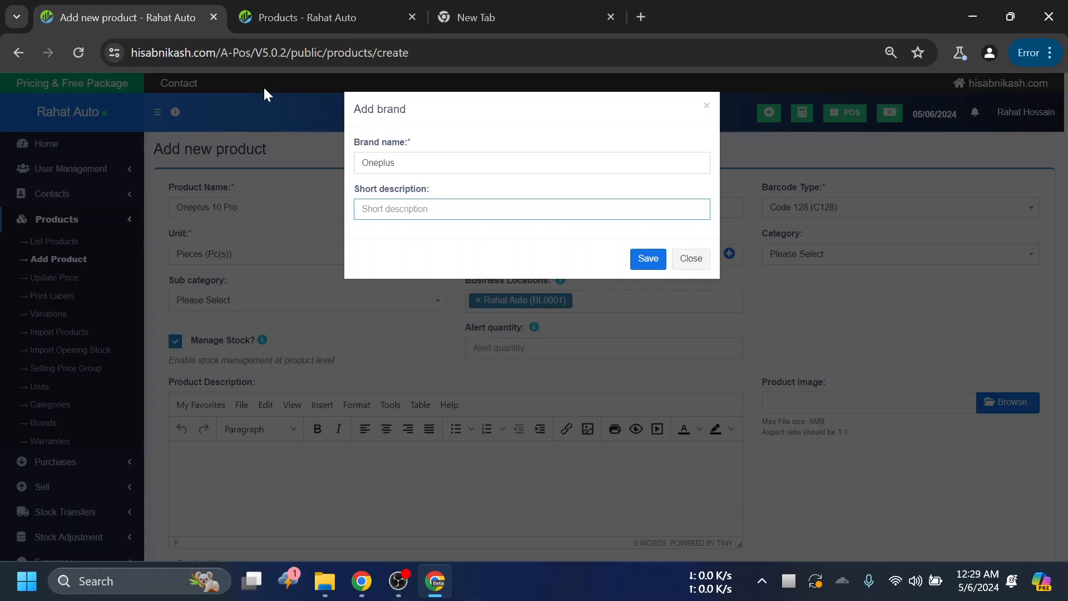
{"action": "left_click", "coordinate": [657, 259]}
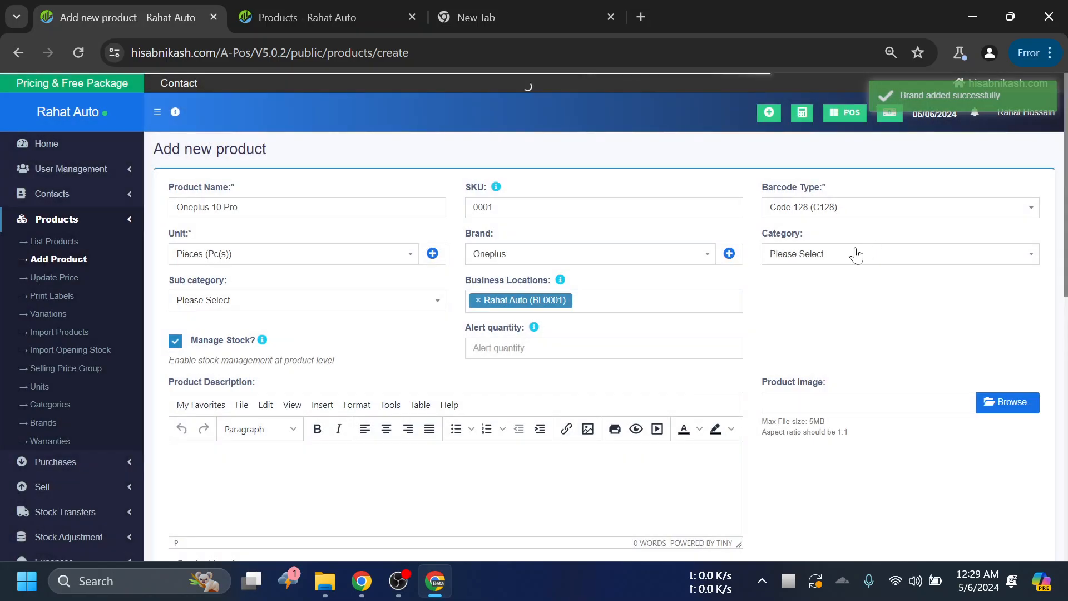
- Check the product's Category options, review the filters and table columns of the product list, and return to the new product form
{"action": "left_click", "coordinate": [816, 254]}
{"action": "left_click", "coordinate": [839, 304]}
{"action": "left_click", "coordinate": [840, 259]}
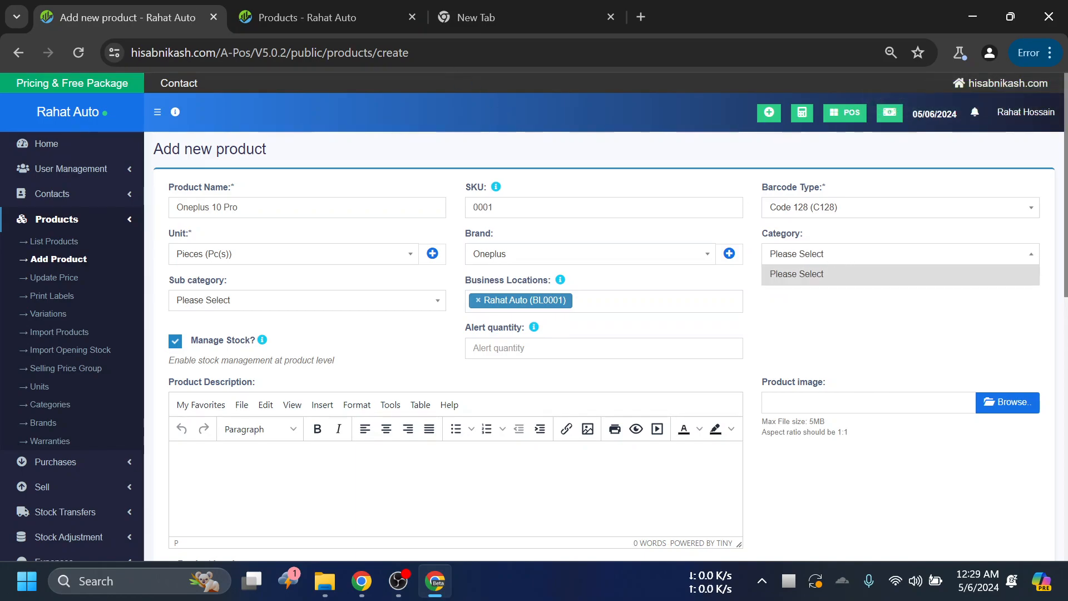
{"action": "left_click", "coordinate": [286, 9]}
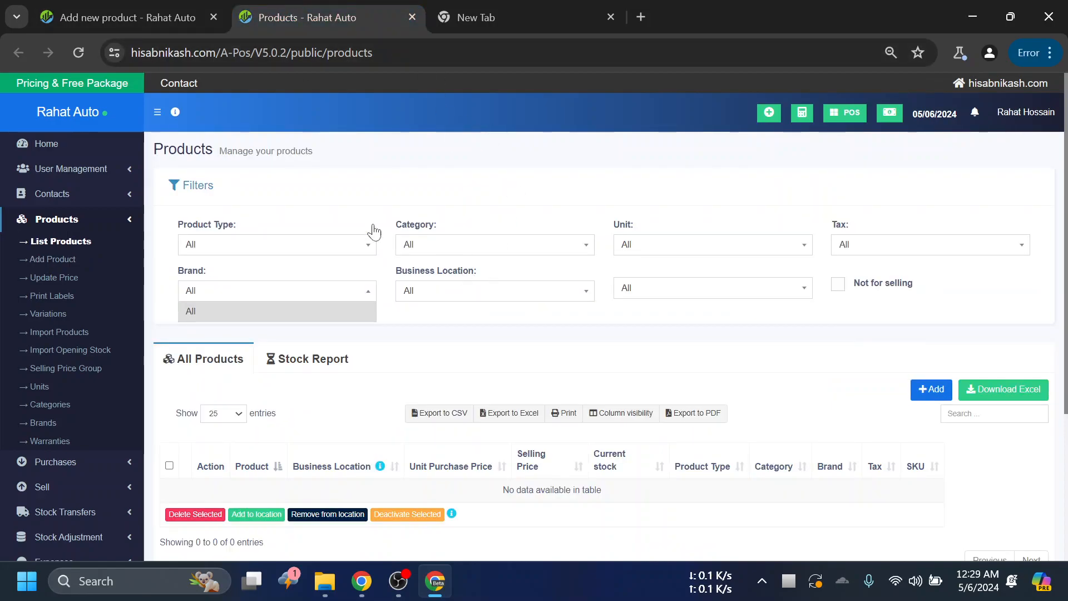
{"action": "scroll", "coordinate": [490, 269], "scroll_direction": "down", "scroll_amount": 1}
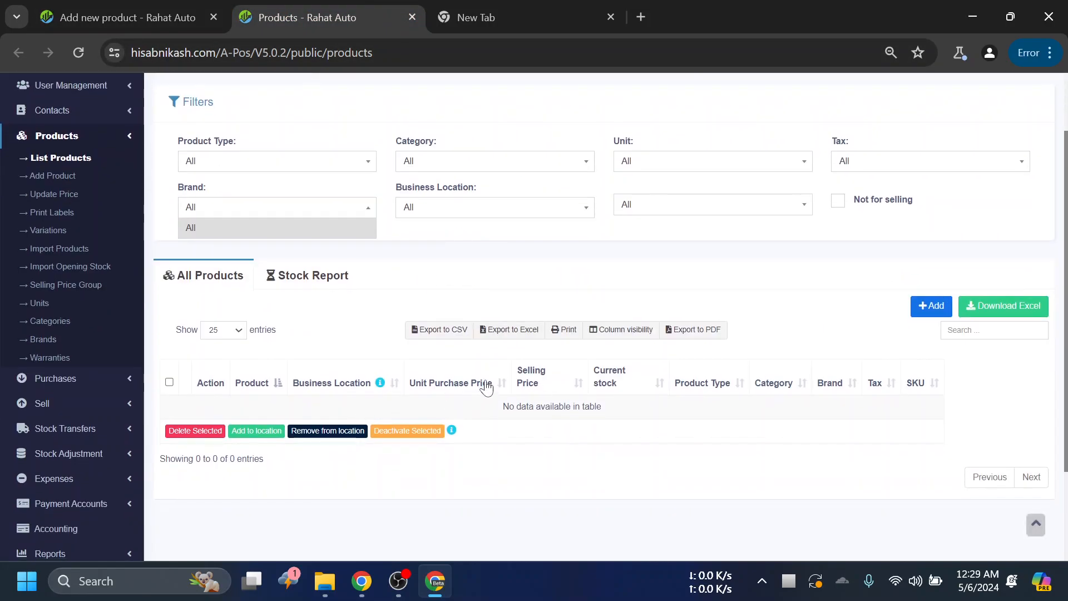
{"action": "scroll", "coordinate": [470, 317], "scroll_direction": "up", "scroll_amount": 1}
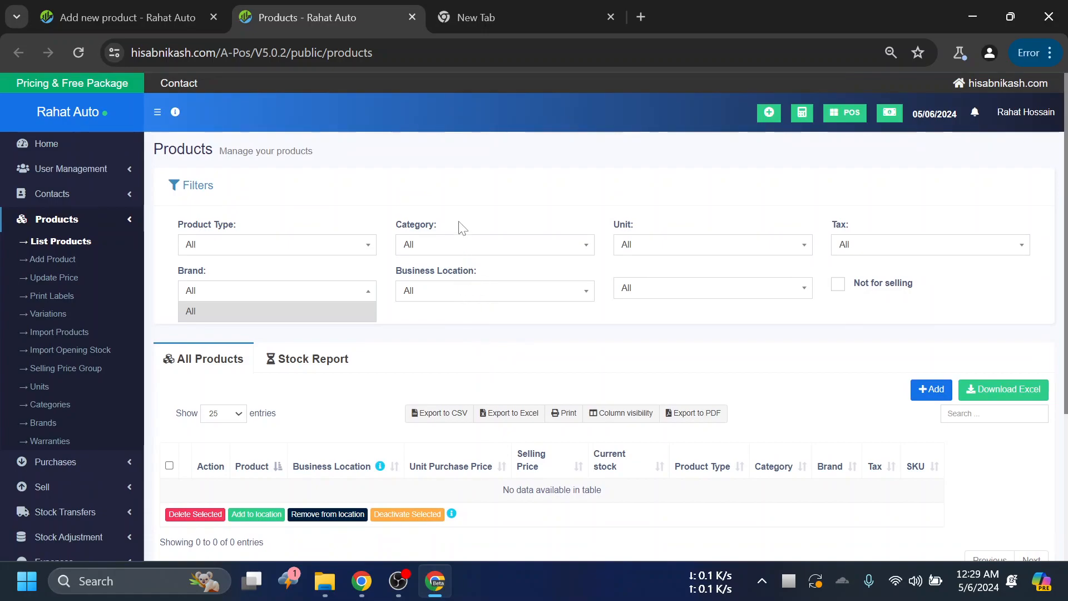
{"action": "left_click", "coordinate": [119, 16]}
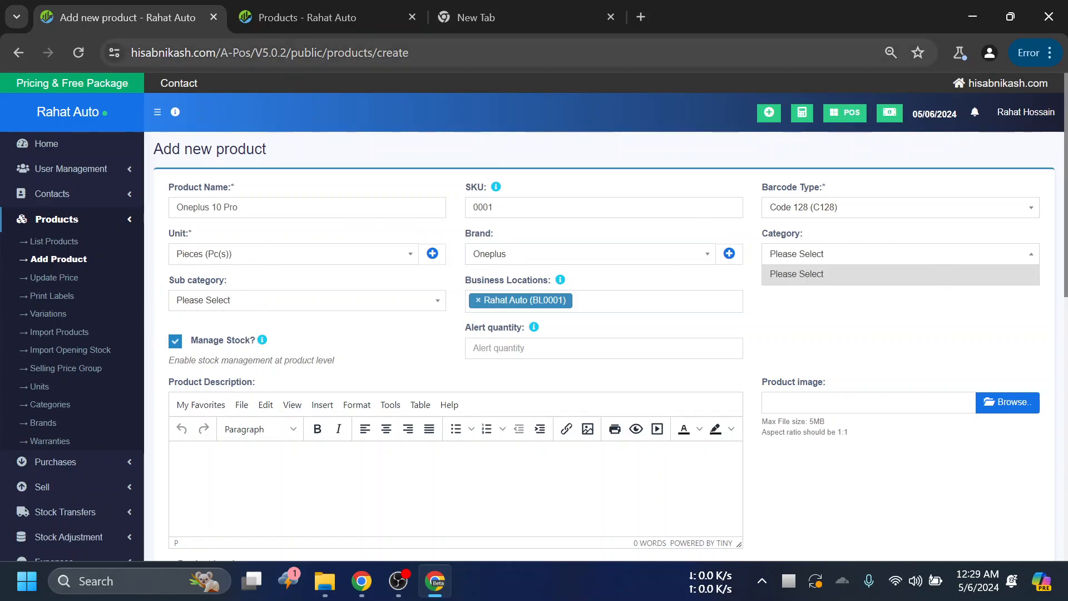
- Open the Trending Products report in a separate browser tab, examine its filters, and return to the new product form
{"action": "scroll", "coordinate": [84, 364], "scroll_direction": "down", "scroll_amount": 3}
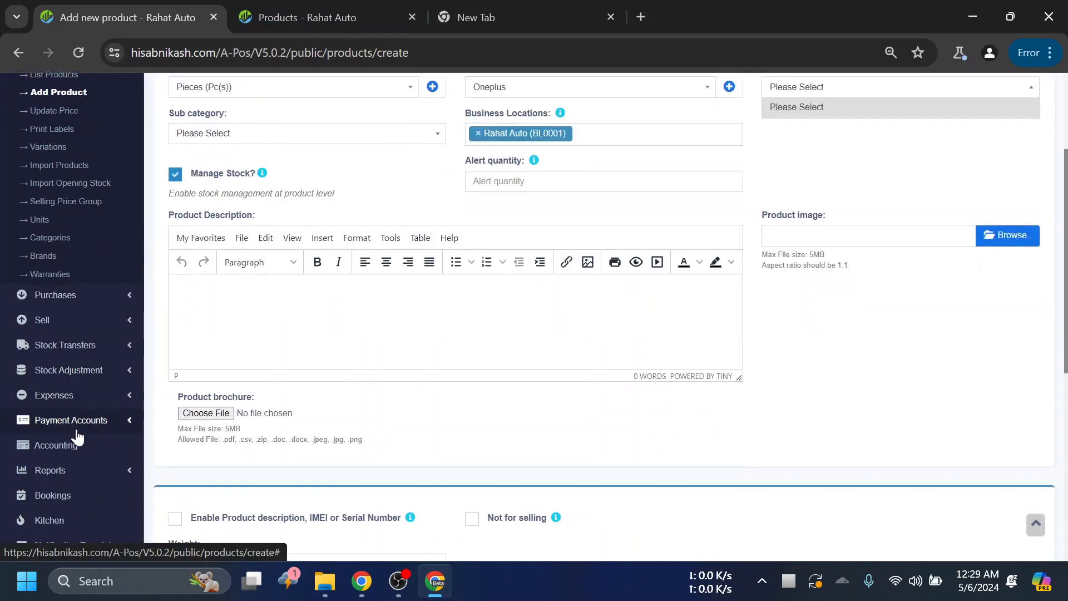
{"action": "scroll", "coordinate": [101, 345], "scroll_direction": "down", "scroll_amount": 3}
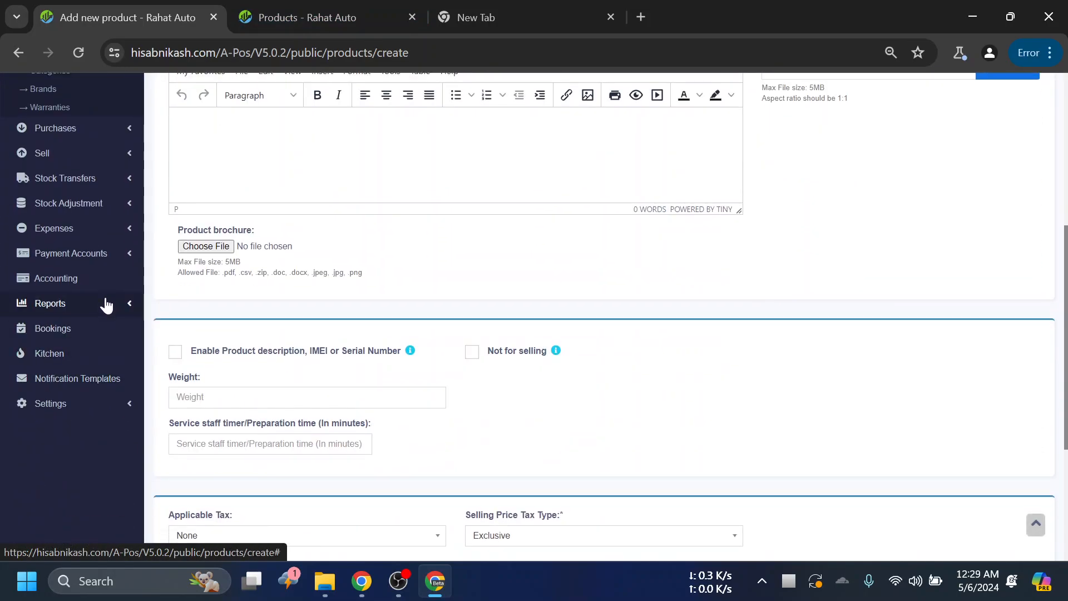
{"action": "left_click", "coordinate": [106, 303]}
{"action": "scroll", "coordinate": [119, 279], "scroll_direction": "down", "scroll_amount": 3}
{"action": "scroll", "coordinate": [113, 283], "scroll_direction": "up", "scroll_amount": 2}
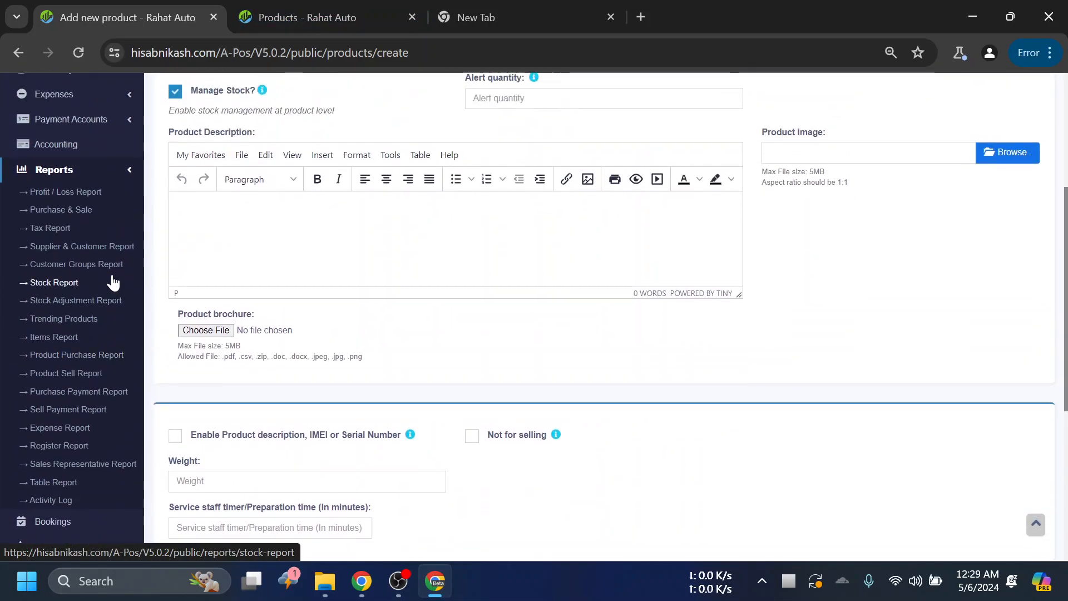
{"action": "scroll", "coordinate": [107, 279], "scroll_direction": "up", "scroll_amount": 2}
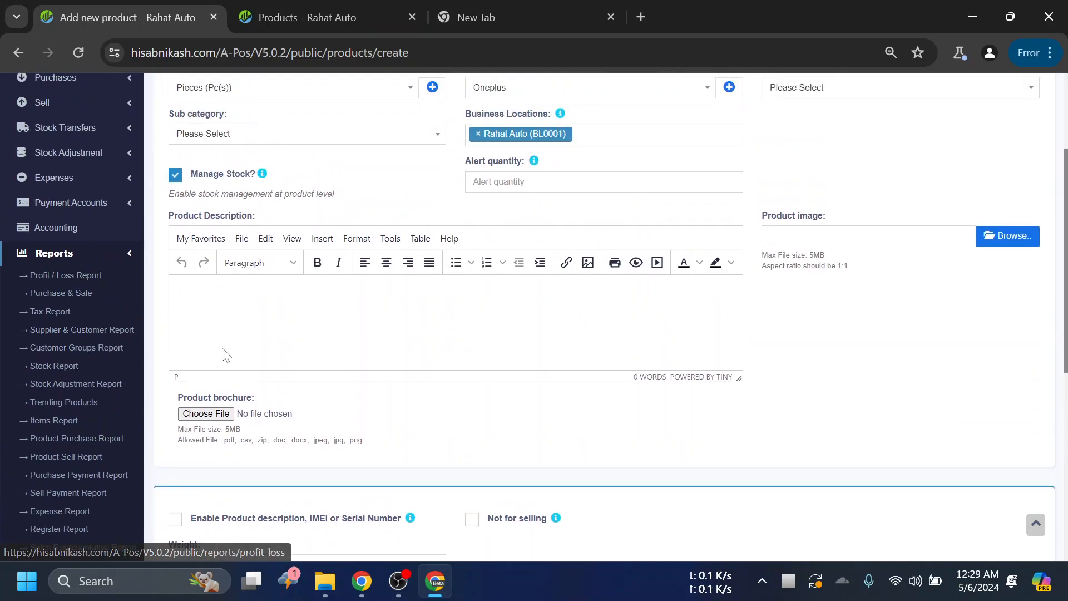
{"action": "scroll", "coordinate": [127, 245], "scroll_direction": "down", "scroll_amount": 2}
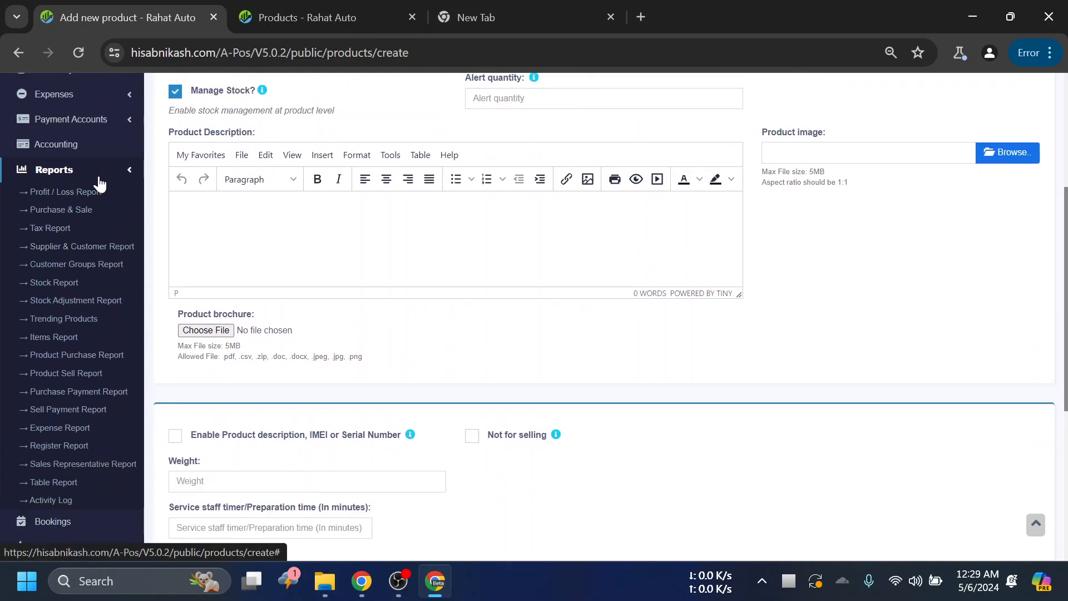
{"action": "right_click", "coordinate": [82, 327]}
{"action": "left_click", "coordinate": [167, 117]}
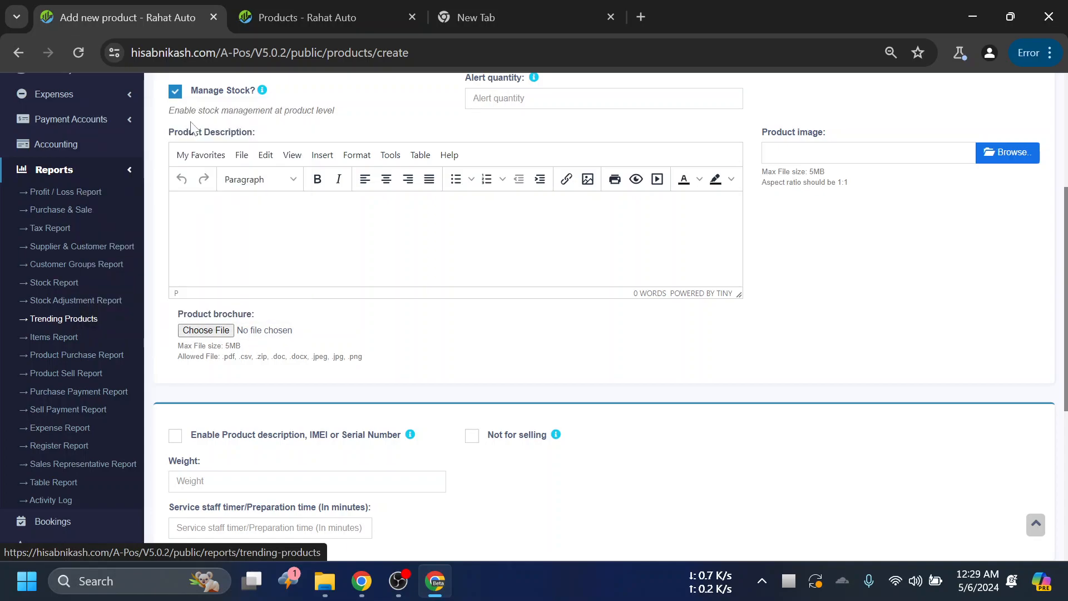
{"action": "left_click", "coordinate": [520, 5]}
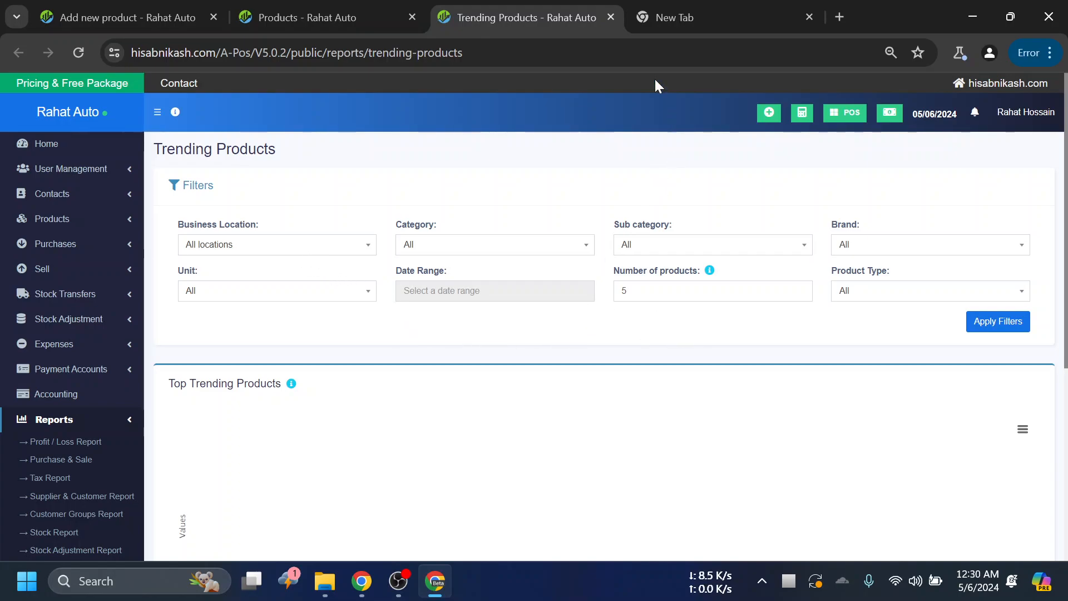
{"action": "left_click", "coordinate": [323, 11]}
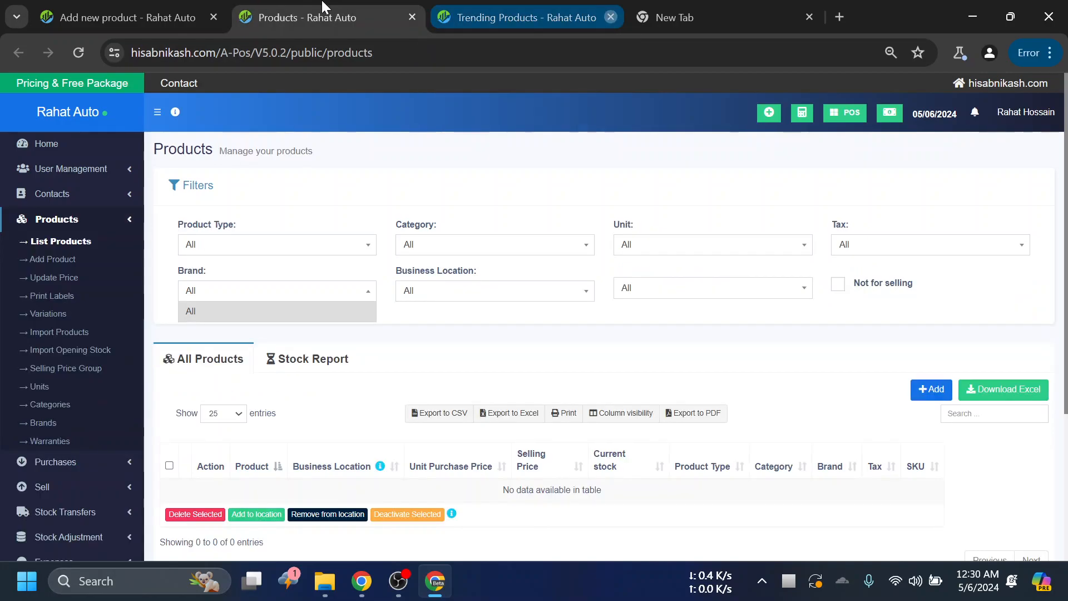
{"action": "left_click", "coordinate": [72, 14]}
{"action": "scroll", "coordinate": [661, 281], "scroll_direction": "up", "scroll_amount": 5}
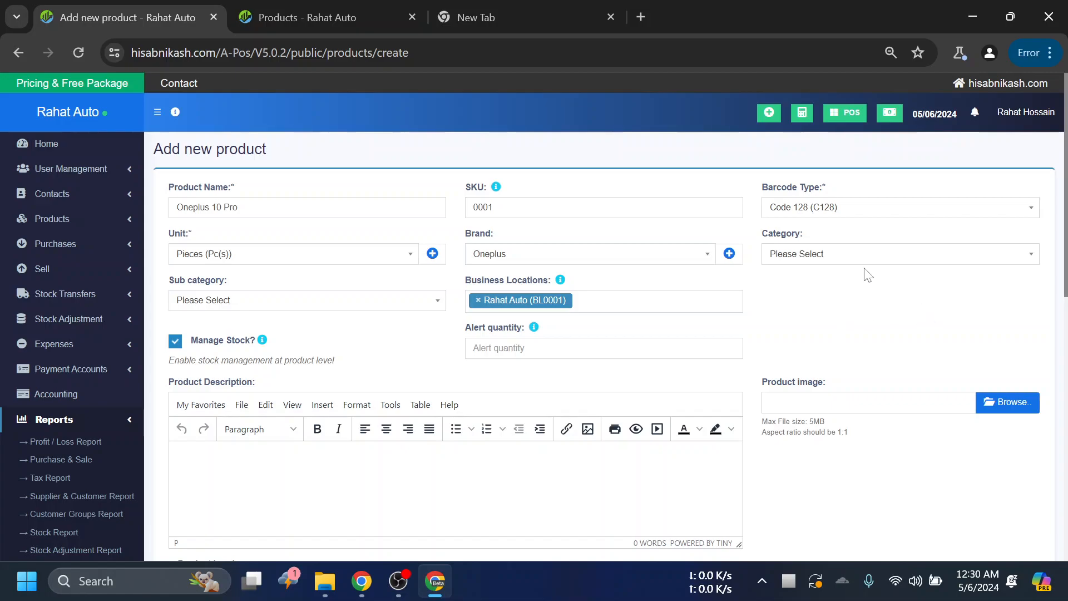
- Recheck the product's Category options and open the product Categories page in a separate browser tab
{"action": "left_click", "coordinate": [834, 256]}
{"action": "left_click", "coordinate": [857, 331]}
{"action": "scroll", "coordinate": [83, 368], "scroll_direction": "down", "scroll_amount": 1}
{"action": "scroll", "coordinate": [99, 356], "scroll_direction": "up", "scroll_amount": 1}
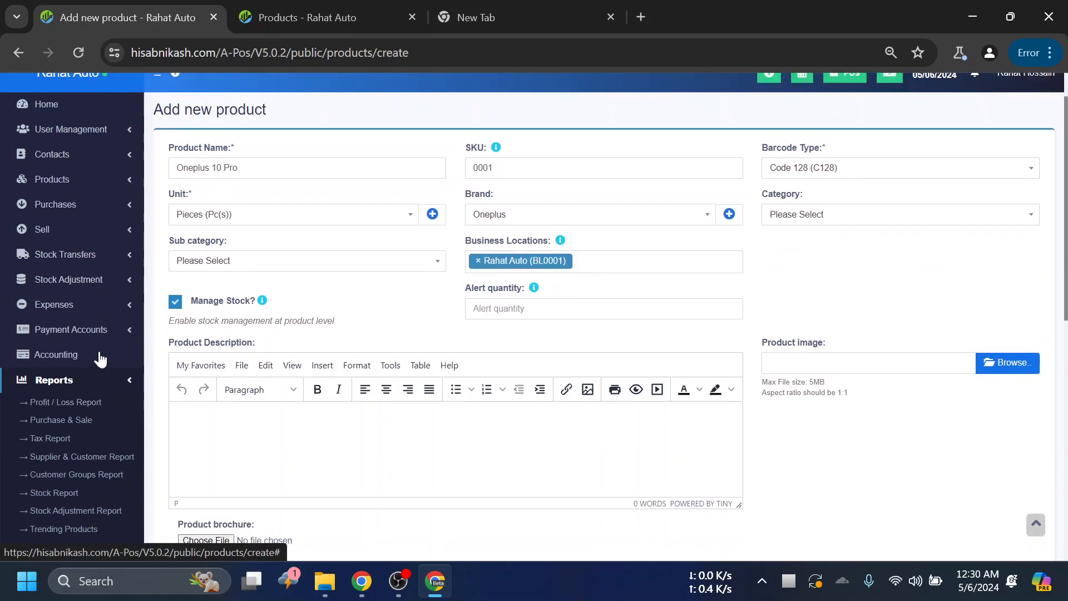
{"action": "left_click", "coordinate": [111, 419]}
{"action": "left_click", "coordinate": [109, 222]}
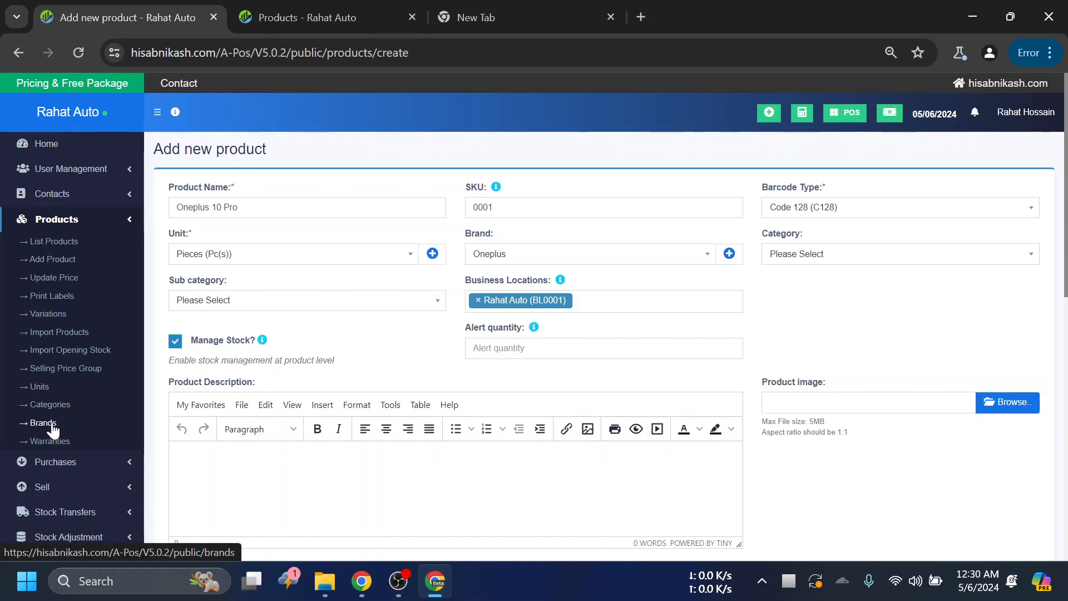
{"action": "right_click", "coordinate": [59, 406]}
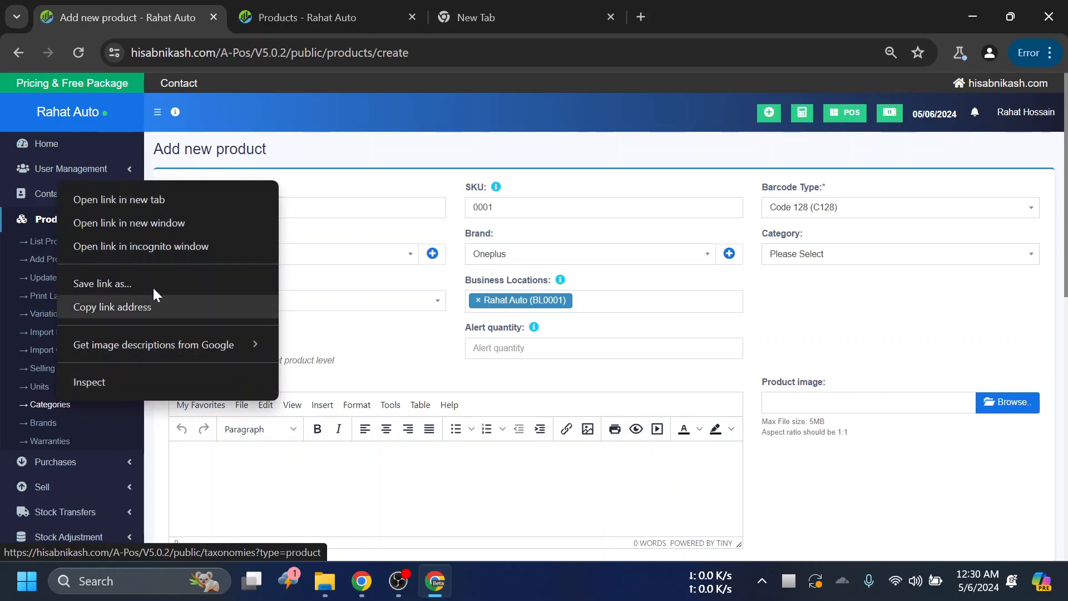
{"action": "left_click", "coordinate": [155, 195]}
{"action": "left_click", "coordinate": [499, 17]}
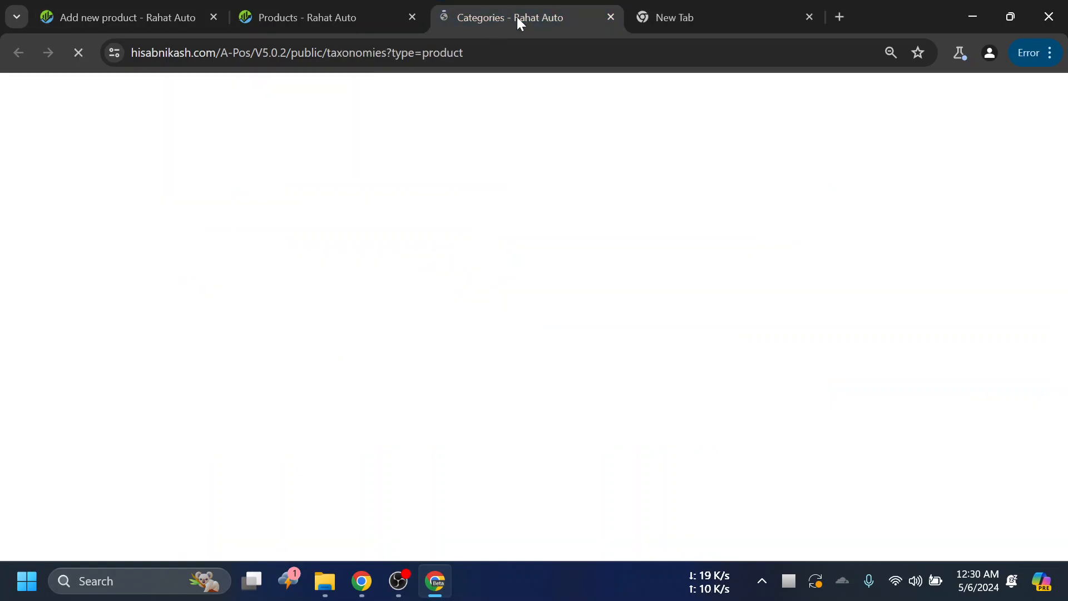
- Add a product category named Smart Phone with category code 01 and save it
{"action": "left_click", "coordinate": [1019, 189]}
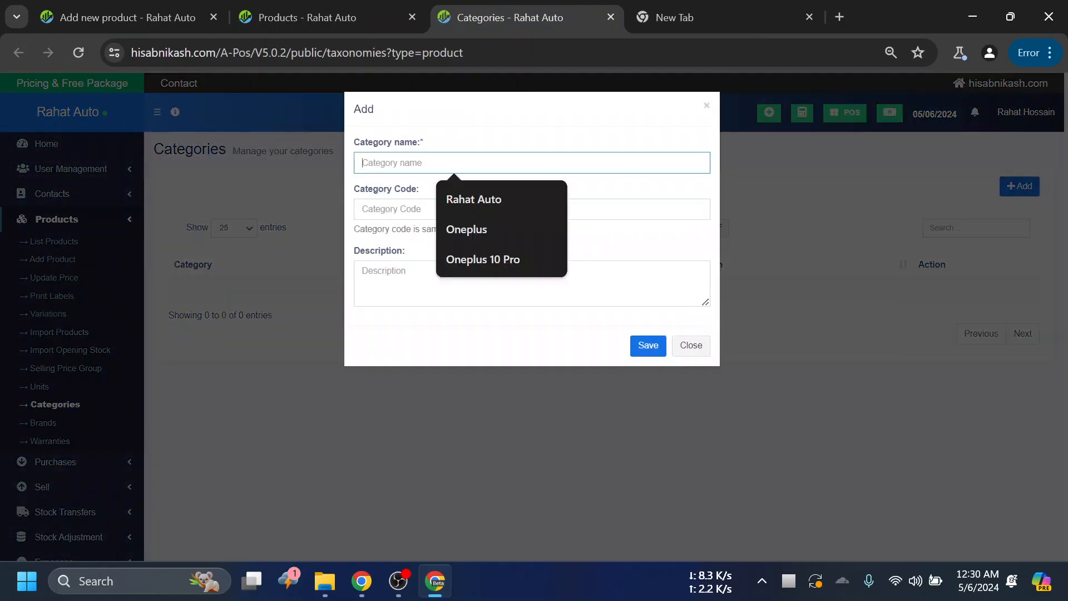
{"action": "type", "text": "Smart"}
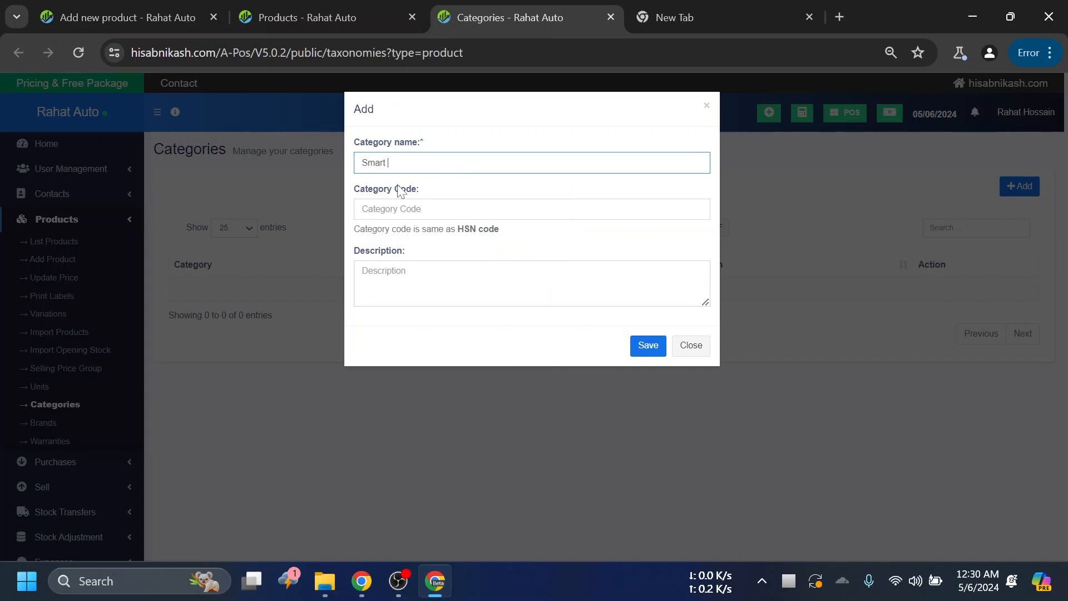
{"action": "type", "text": " PPhon"}
{"action": "key", "text": "BackSpace"}
{"action": "left_click", "coordinate": [363, 210]}
{"action": "type", "text": "01"}
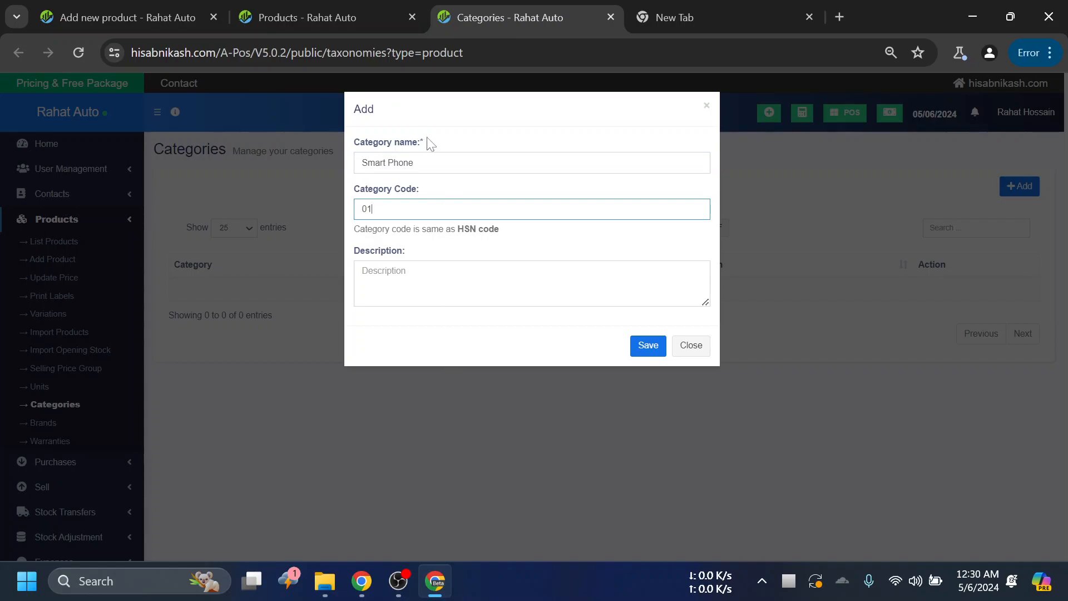
{"action": "left_click_drag", "start_coordinate": [420, 143], "coordinate": [425, 144]}
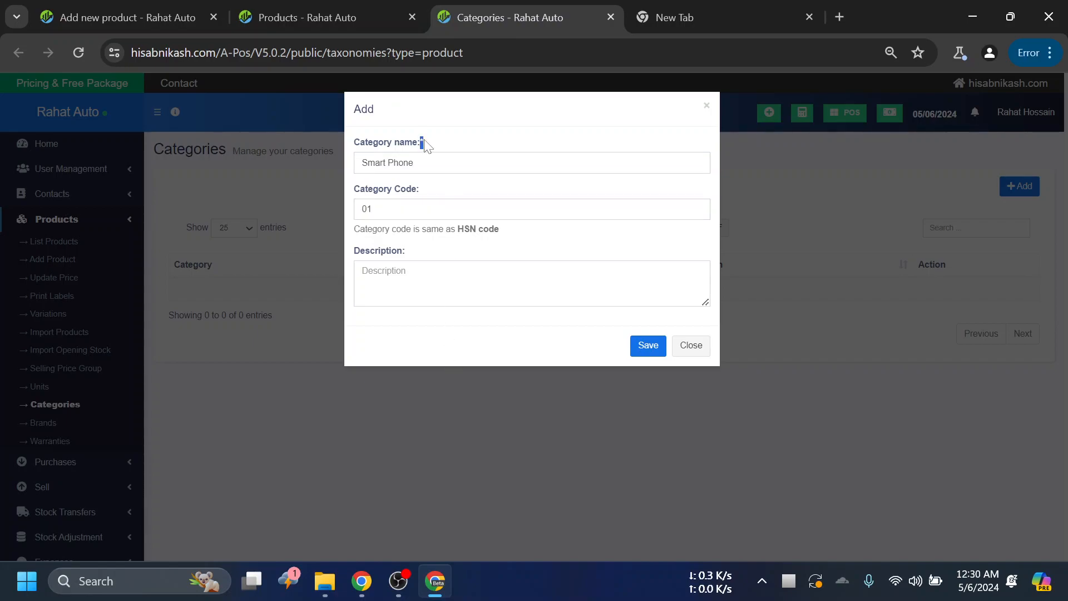
{"action": "left_click", "coordinate": [644, 347]}
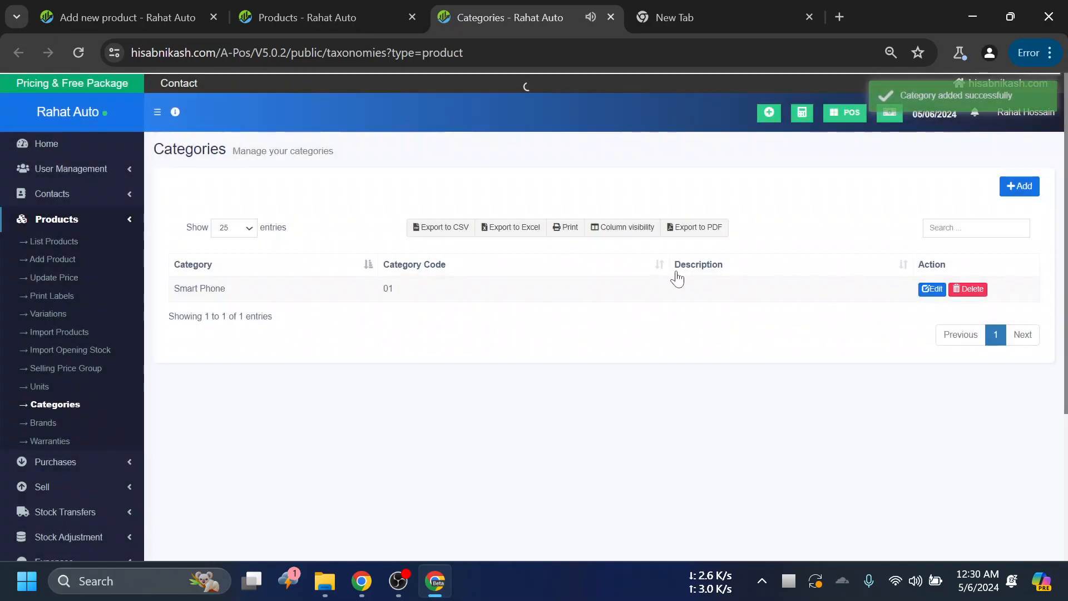
- Return to the new product form and look for the Smart Phone category in its Category options
{"action": "left_click", "coordinate": [144, 10]}
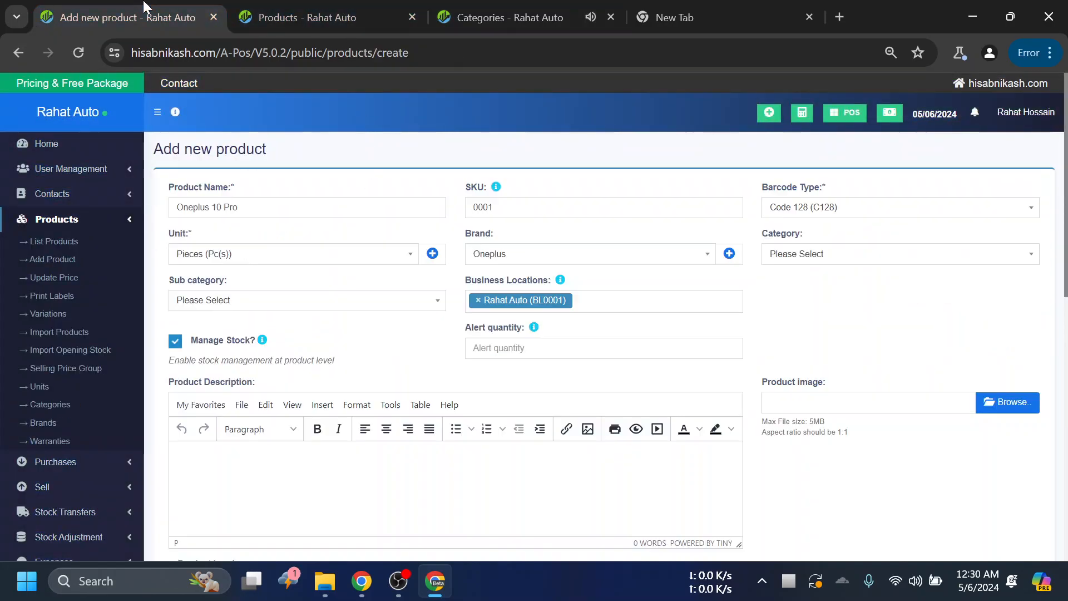
{"action": "left_click", "coordinate": [846, 261]}
{"action": "left_click", "coordinate": [861, 322]}
{"action": "left_click", "coordinate": [845, 261]}
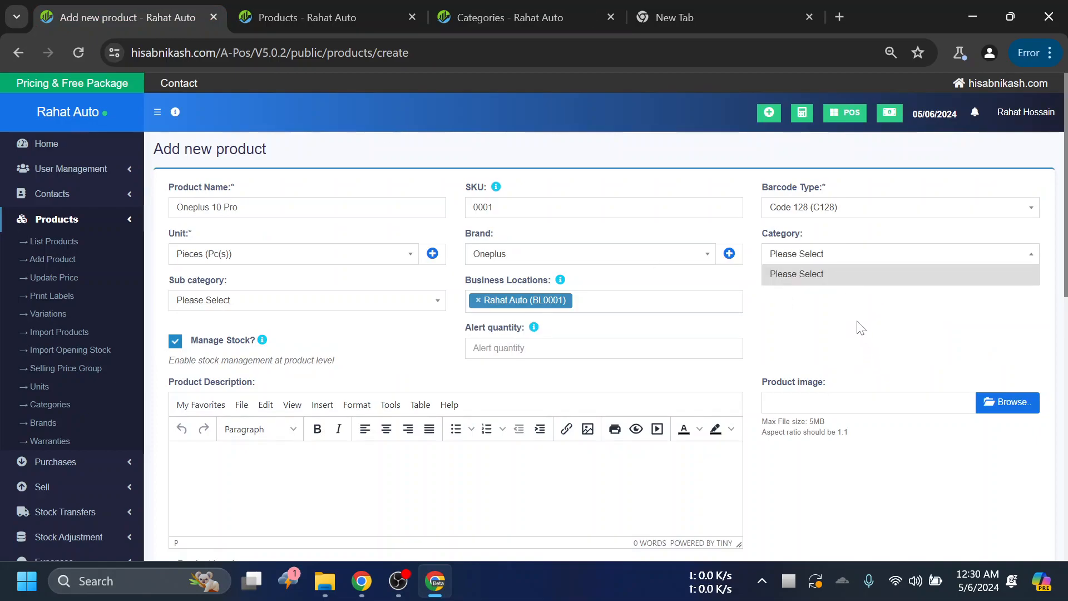
{"action": "left_click_drag", "start_coordinate": [278, 205], "coordinate": [46, 201]}
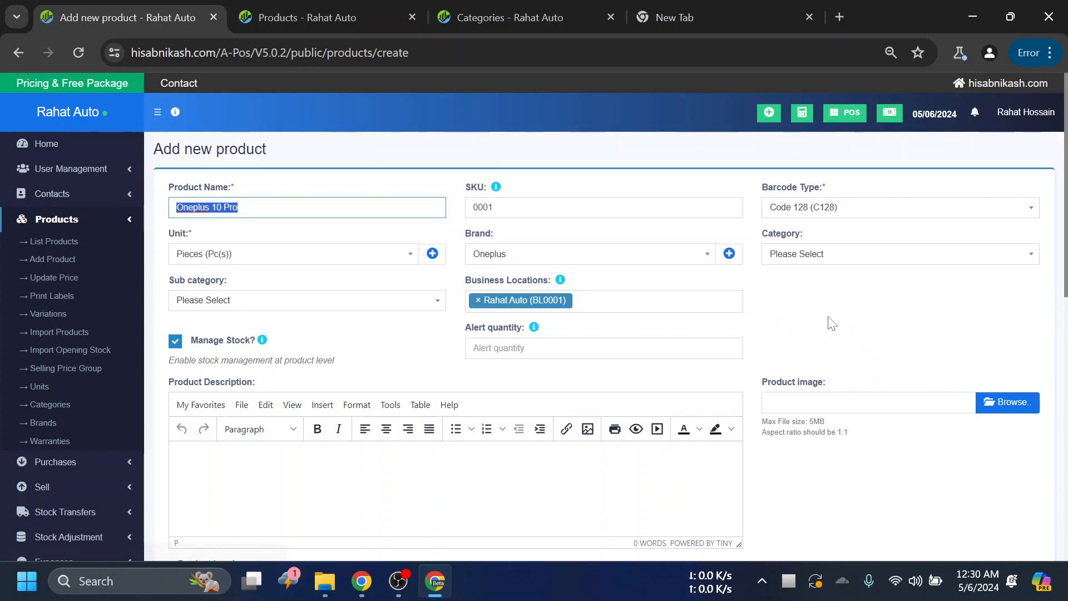
{"action": "left_click", "coordinate": [799, 250]}
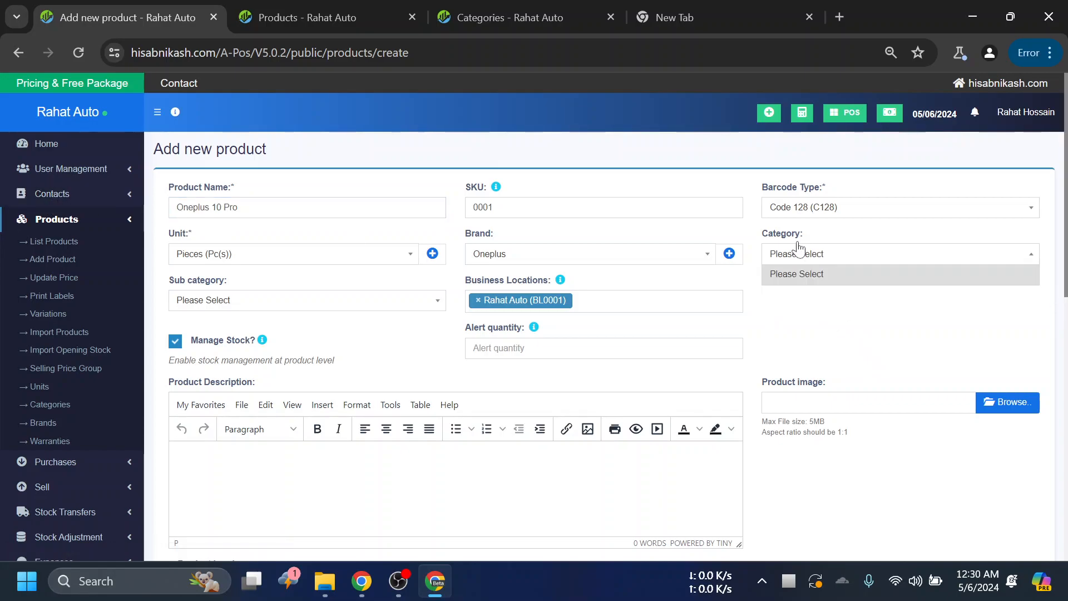
- Reload the new product form and set the product's category to Smart Phone-01
{"action": "left_click", "coordinate": [77, 53]}
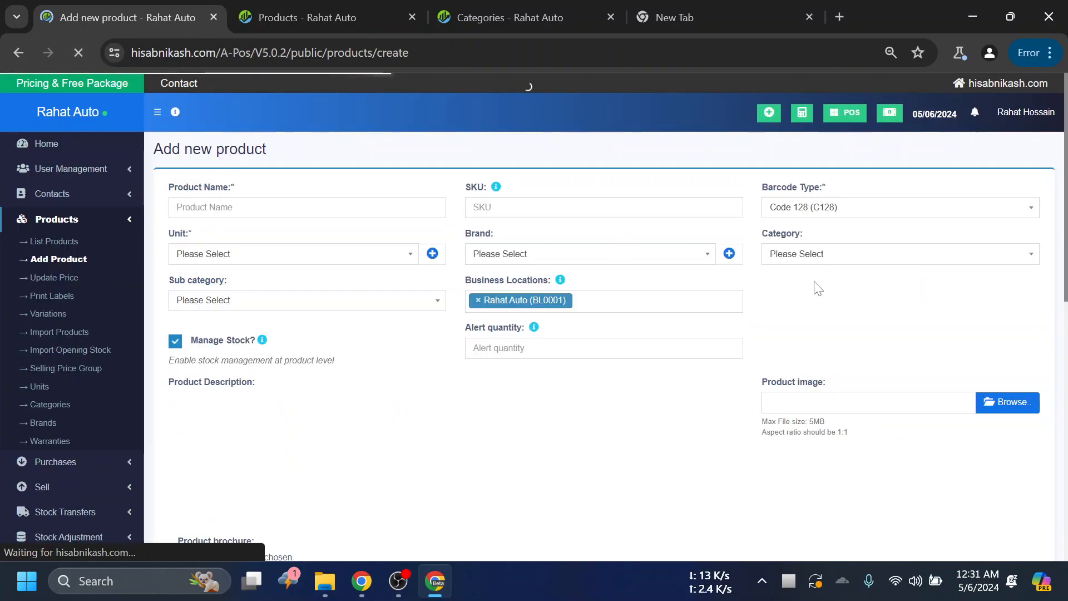
{"action": "left_click", "coordinate": [804, 259]}
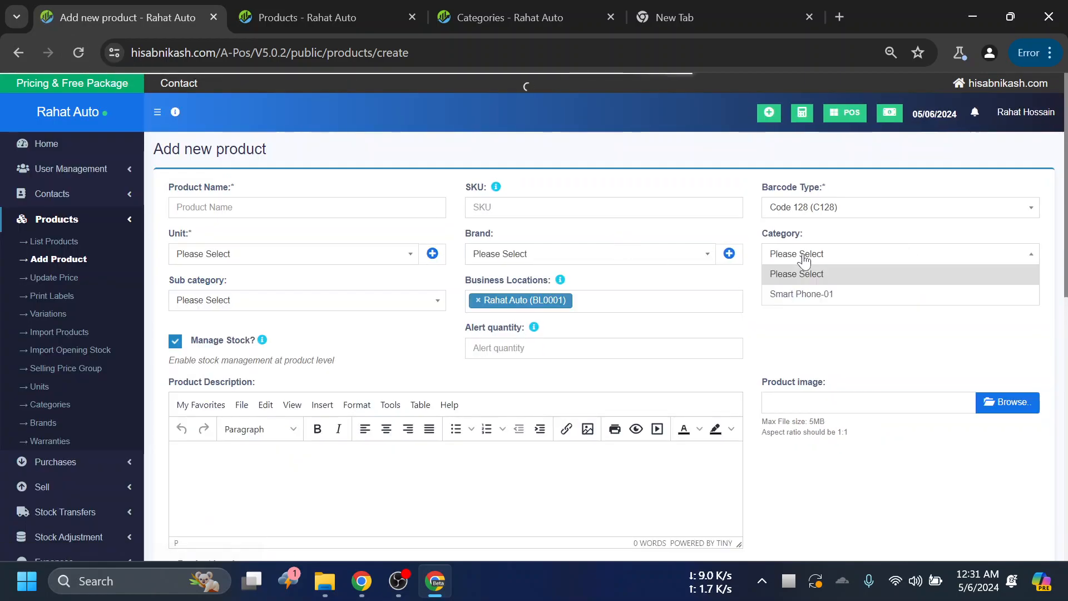
{"action": "left_click", "coordinate": [813, 292]}
- Enter Oneplus 10 Pro as the product name and 0001 as the SKU
{"action": "left_click", "coordinate": [307, 208]}
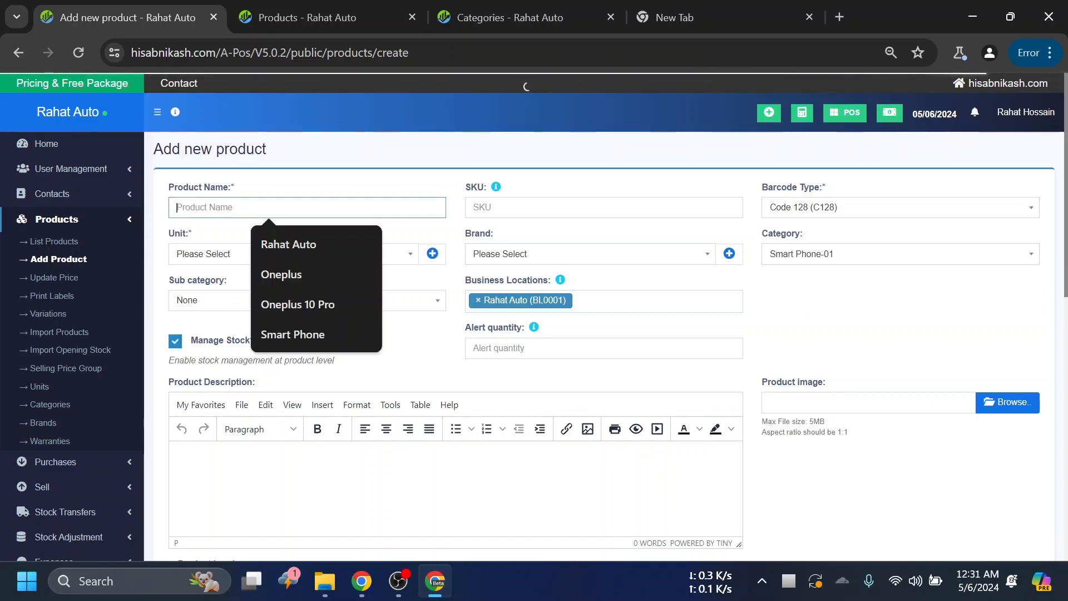
{"action": "left_click", "coordinate": [298, 305]}
{"action": "left_click", "coordinate": [523, 206]}
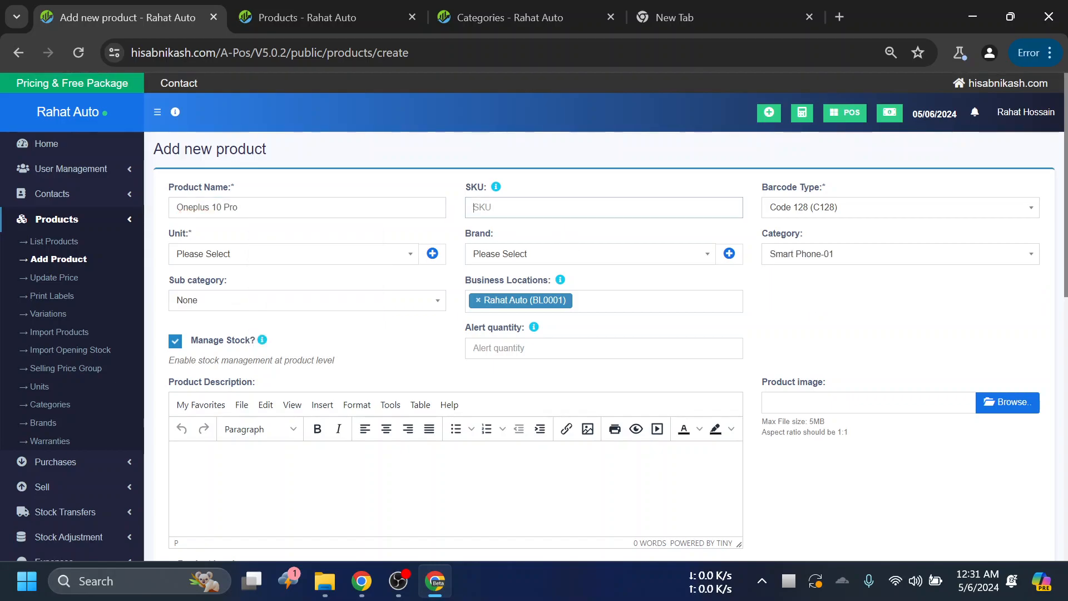
{"action": "type", "text": "001"}
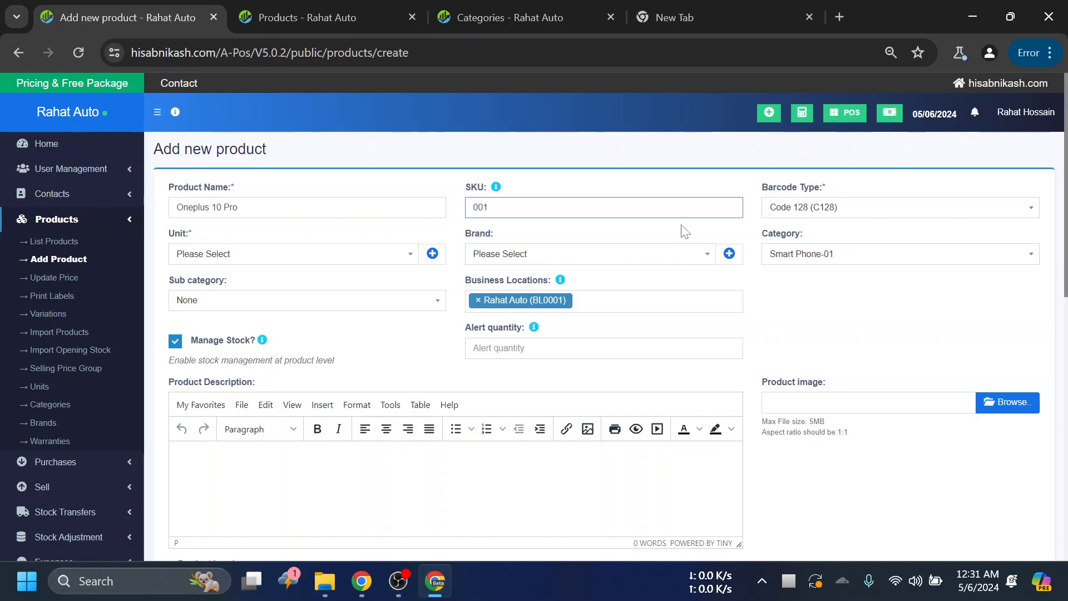
{"action": "key", "text": "Left"}
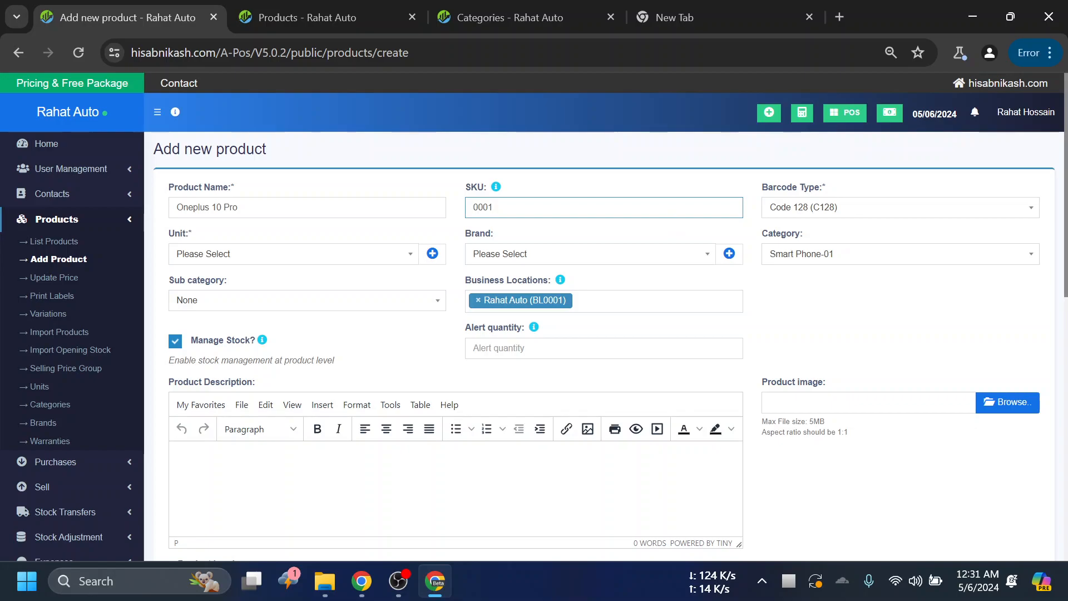
- Set the product's unit to Pieces (Pc(s)) and its brand to Oneplus
{"action": "left_click", "coordinate": [228, 257]}
{"action": "left_click", "coordinate": [222, 294]}
{"action": "left_click", "coordinate": [494, 259]}
{"action": "left_click", "coordinate": [493, 292]}
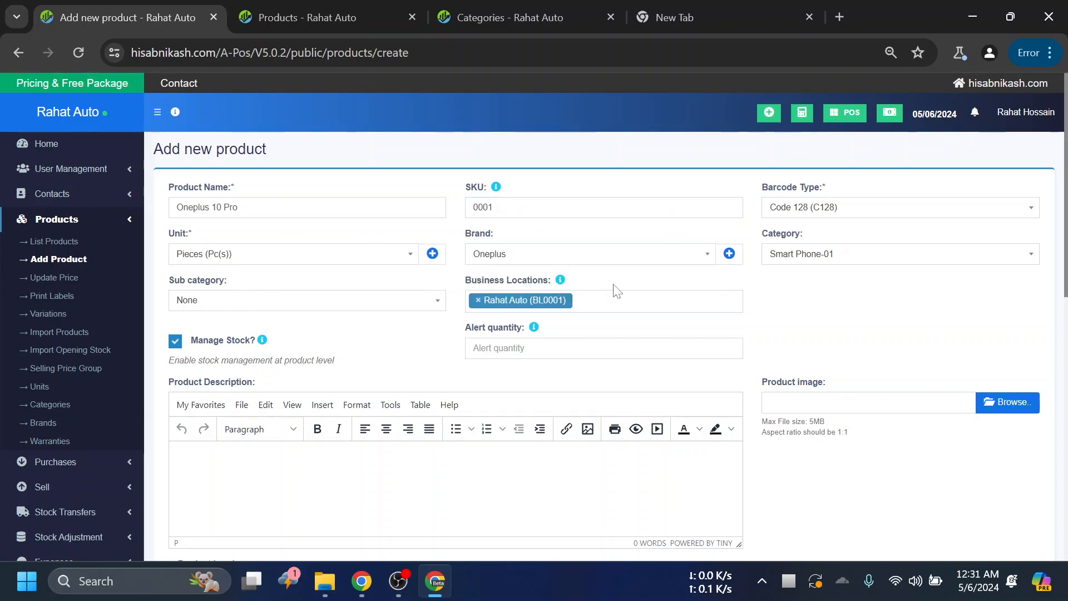
- Check the product's available Sub category options, leaving the selection as it is
{"action": "scroll", "coordinate": [501, 250], "scroll_direction": "down", "scroll_amount": 2}
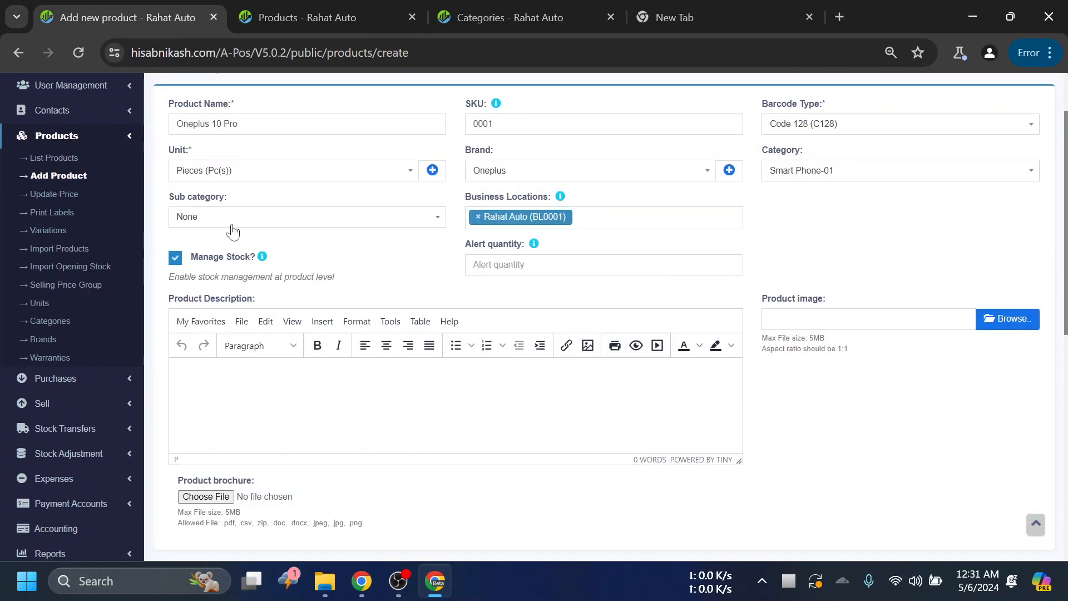
{"action": "left_click", "coordinate": [232, 222]}
{"action": "left_click", "coordinate": [239, 221]}
- Examine the Alert quantity field in relation to the other product details, highlighting its label
{"action": "left_click", "coordinate": [473, 264]}
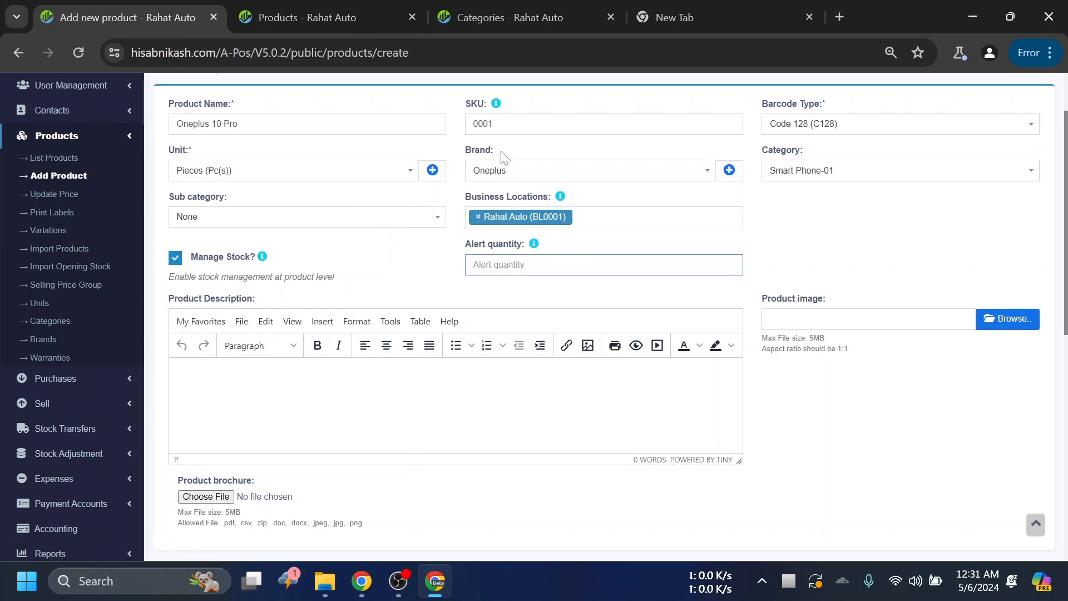
{"action": "scroll", "coordinate": [365, 247], "scroll_direction": "up", "scroll_amount": 2}
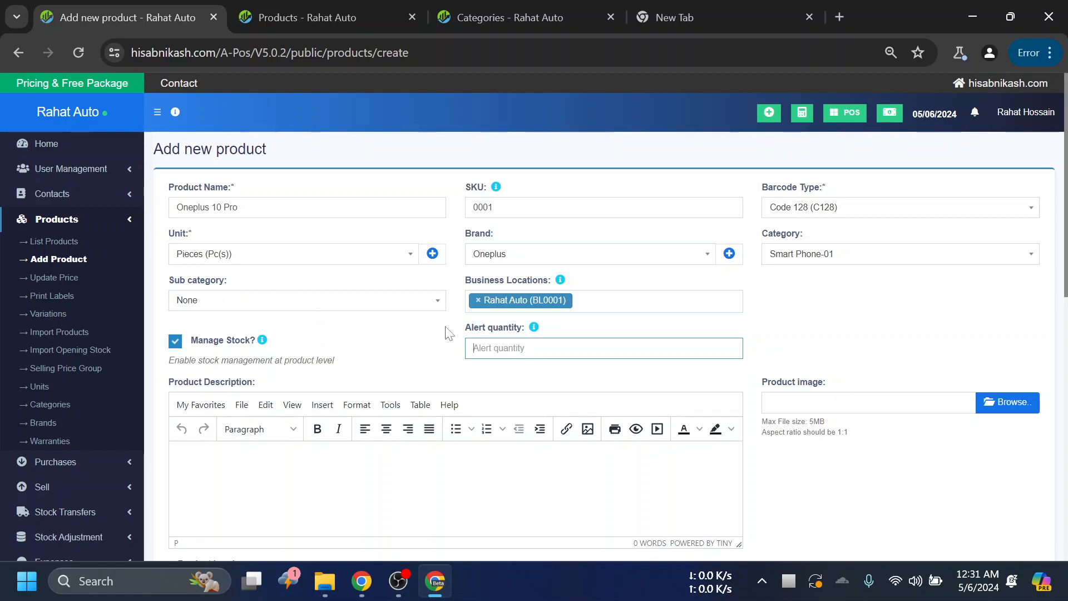
{"action": "scroll", "coordinate": [690, 285], "scroll_direction": "down", "scroll_amount": 2}
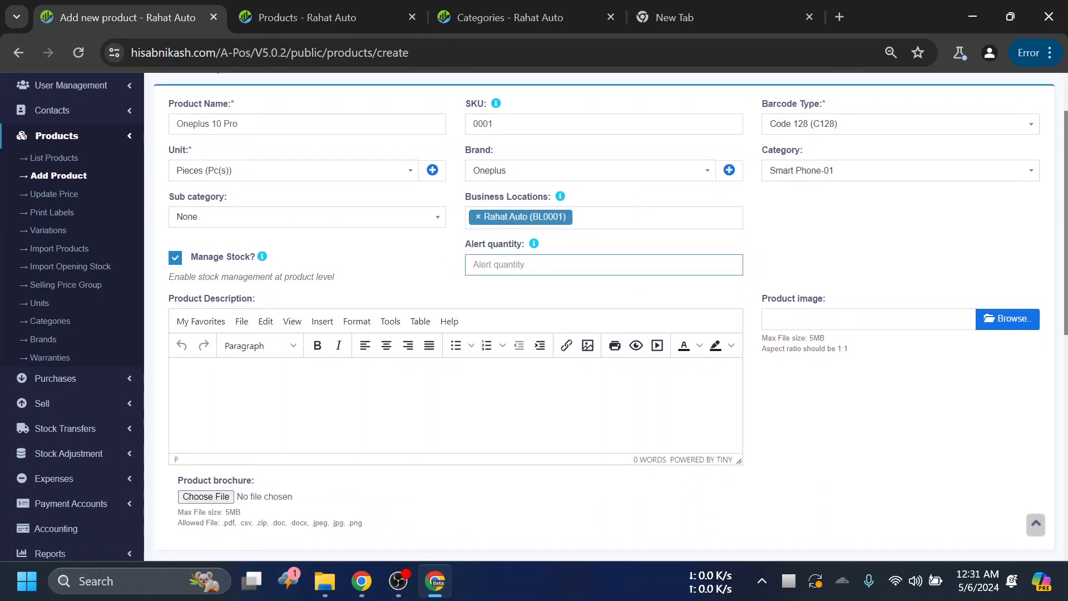
{"action": "scroll", "coordinate": [599, 245], "scroll_direction": "up", "scroll_amount": 2}
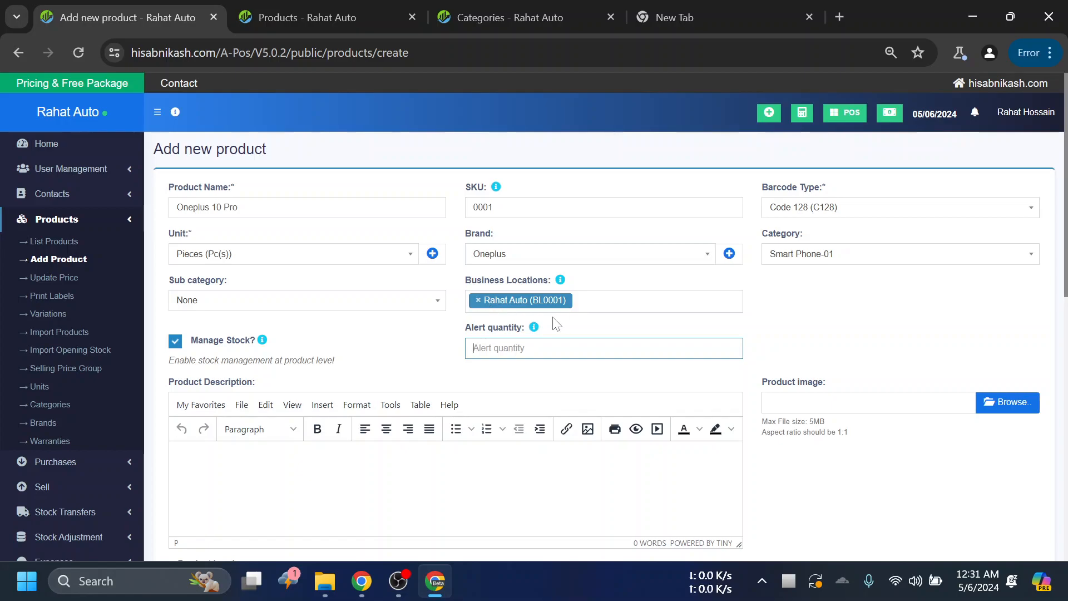
{"action": "scroll", "coordinate": [716, 288], "scroll_direction": "down", "scroll_amount": 1}
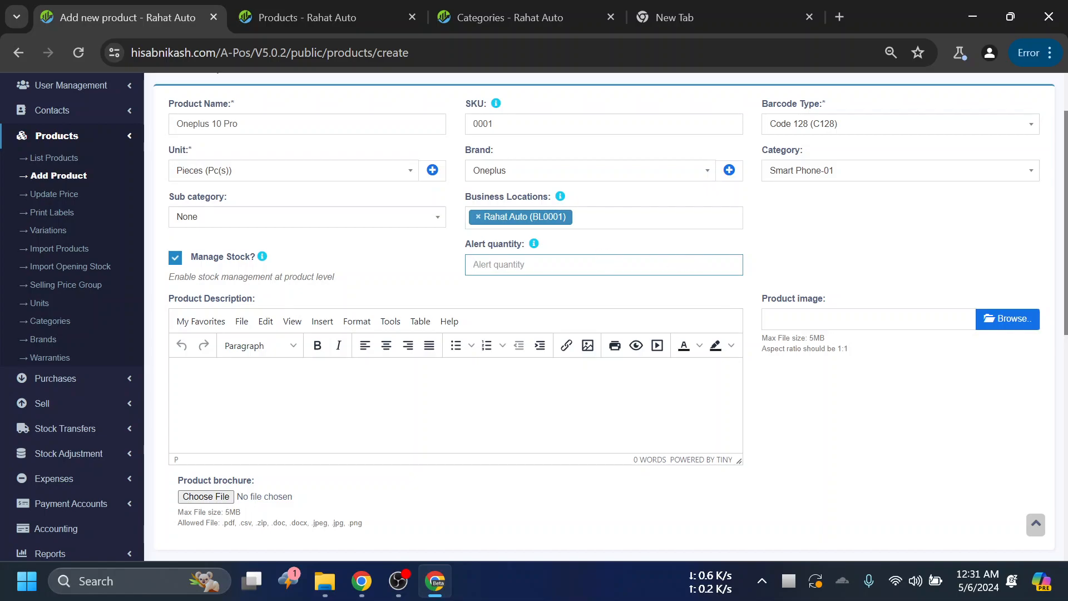
{"action": "scroll", "coordinate": [891, 323], "scroll_direction": "up", "scroll_amount": 2}
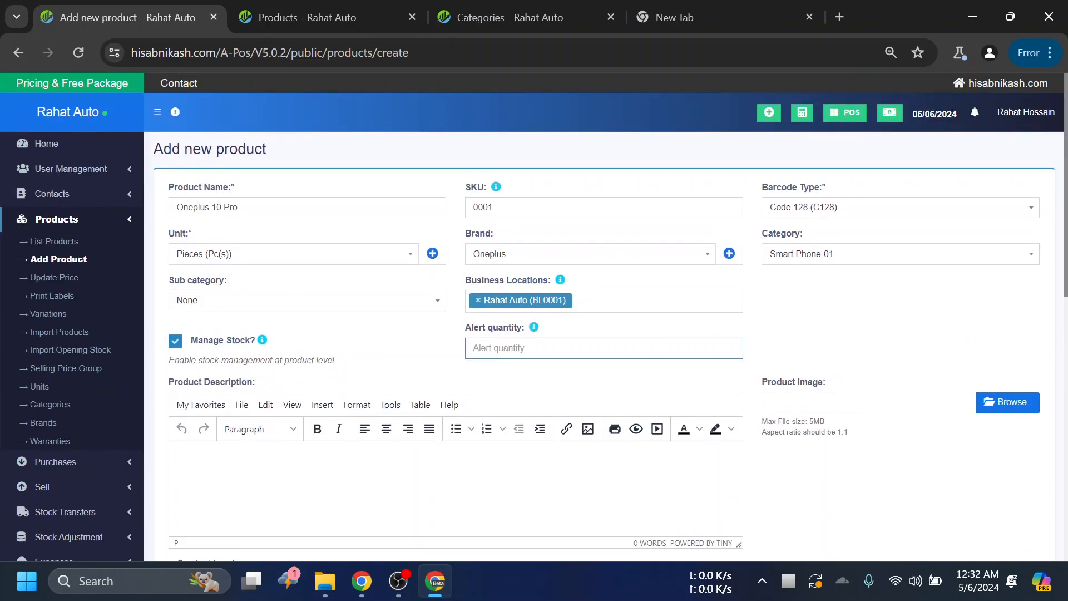
{"action": "left_click_drag", "start_coordinate": [526, 332], "coordinate": [471, 329]}
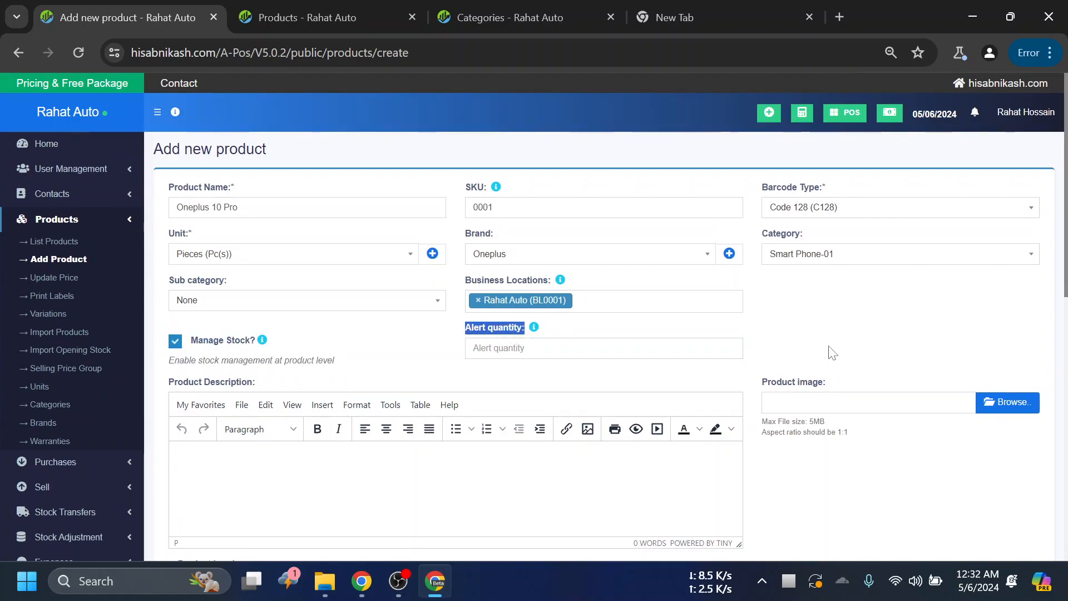
{"action": "left_click", "coordinate": [859, 338]}
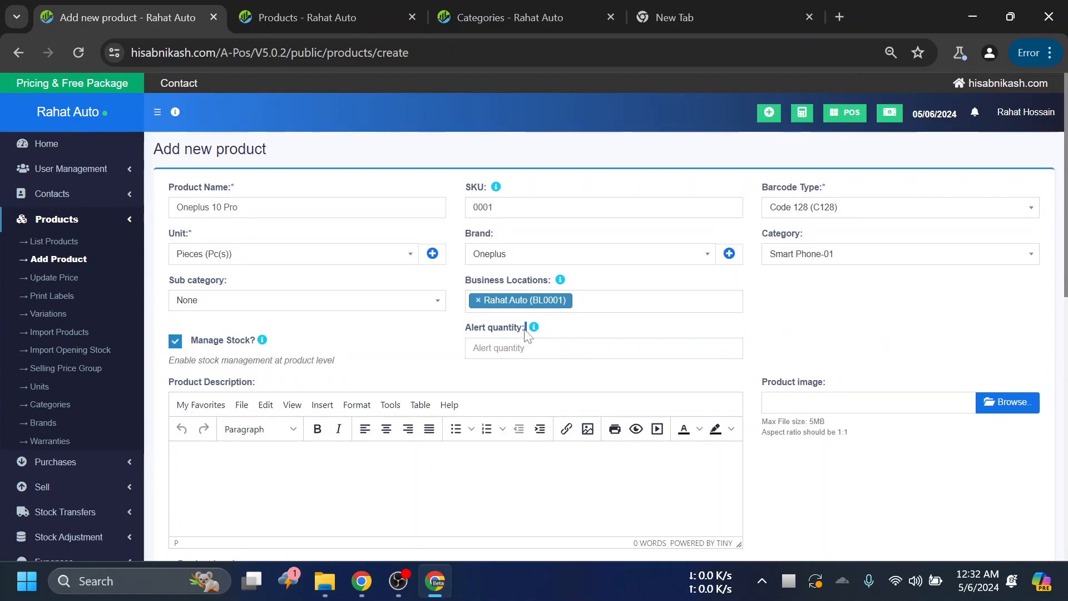
{"action": "left_click_drag", "start_coordinate": [526, 328], "coordinate": [466, 333]}
{"action": "left_click", "coordinate": [915, 320]}
{"action": "scroll", "coordinate": [558, 292], "scroll_direction": "down", "scroll_amount": 1}
{"action": "left_click", "coordinate": [556, 265]}
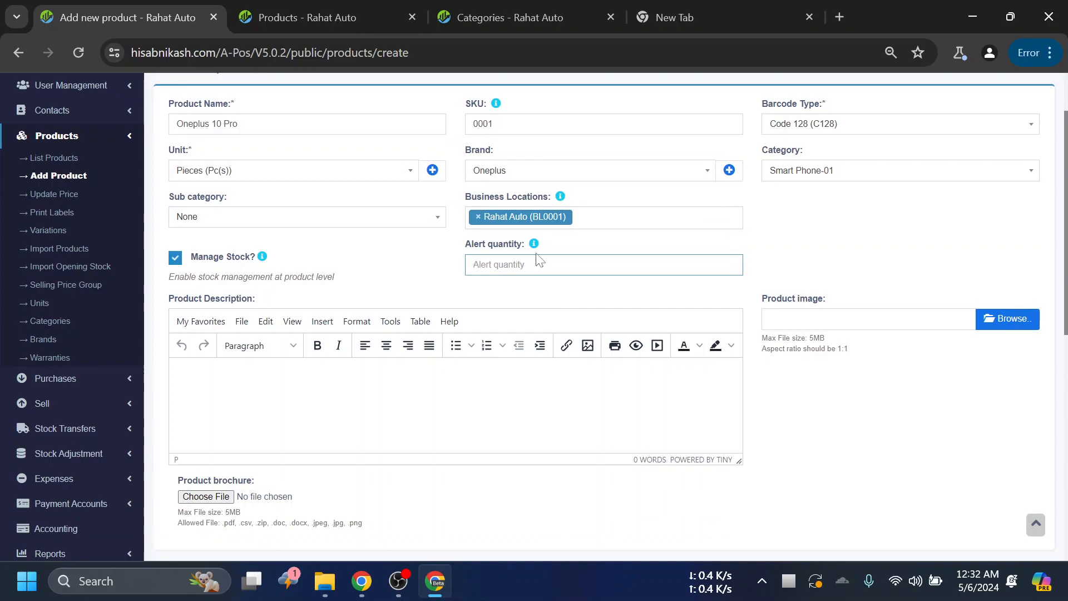
{"action": "left_click", "coordinate": [573, 252]}
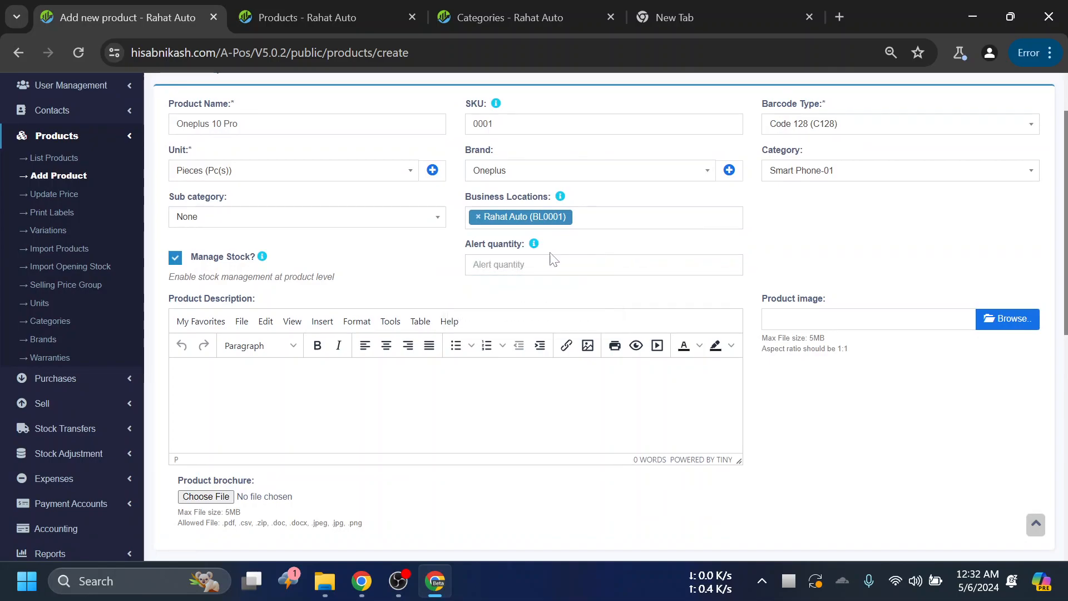
- Examine the Manage Stock option and the Product Description editor, highlighting the description label
{"action": "scroll", "coordinate": [939, 241], "scroll_direction": "down", "scroll_amount": 1}
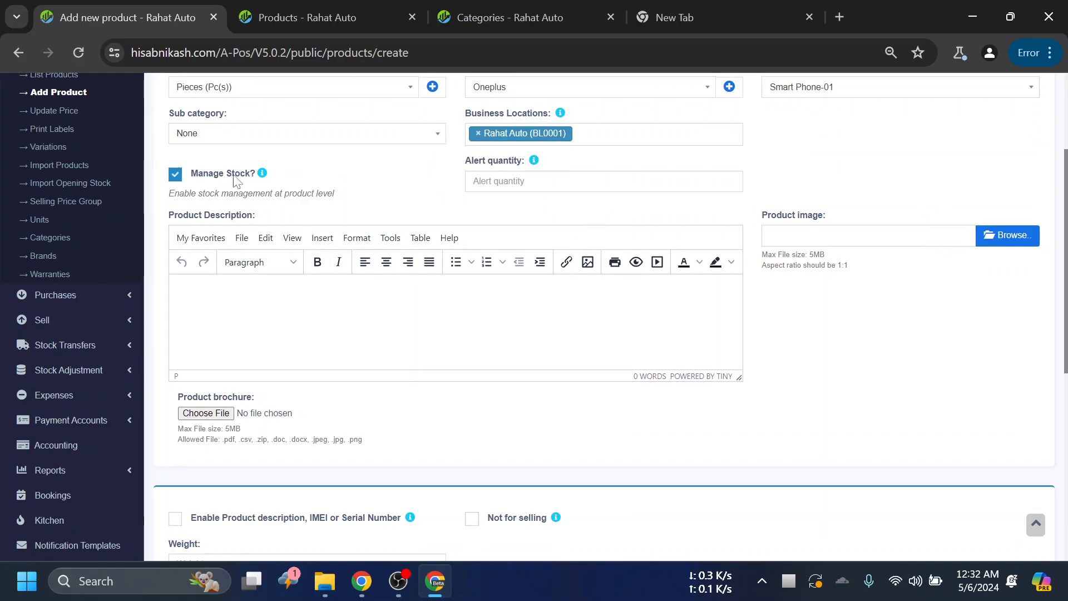
{"action": "scroll", "coordinate": [430, 217], "scroll_direction": "up", "scroll_amount": 1}
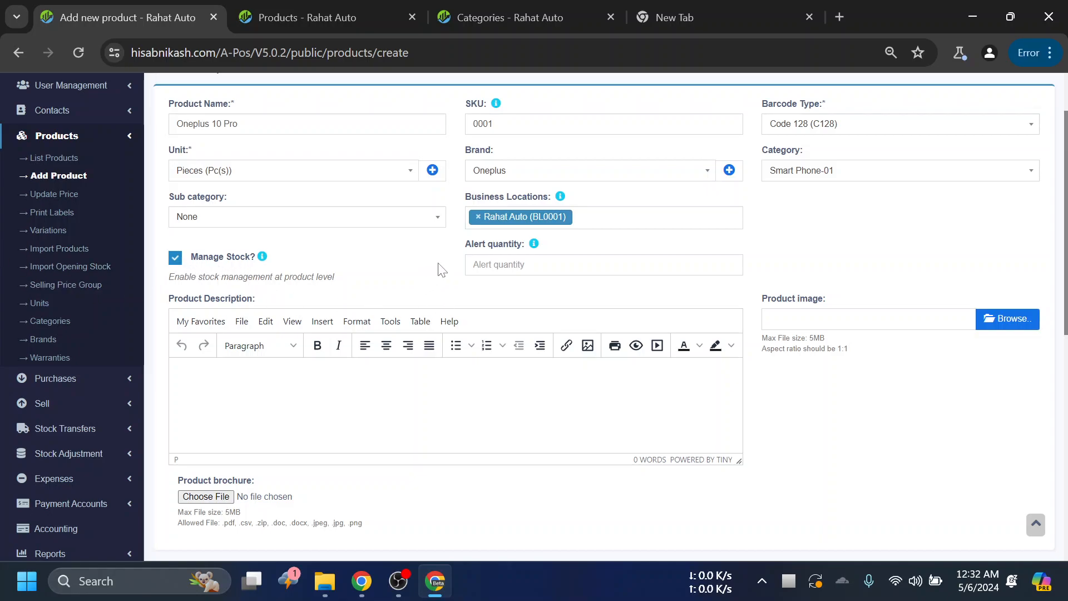
{"action": "scroll", "coordinate": [405, 261], "scroll_direction": "down", "scroll_amount": 1}
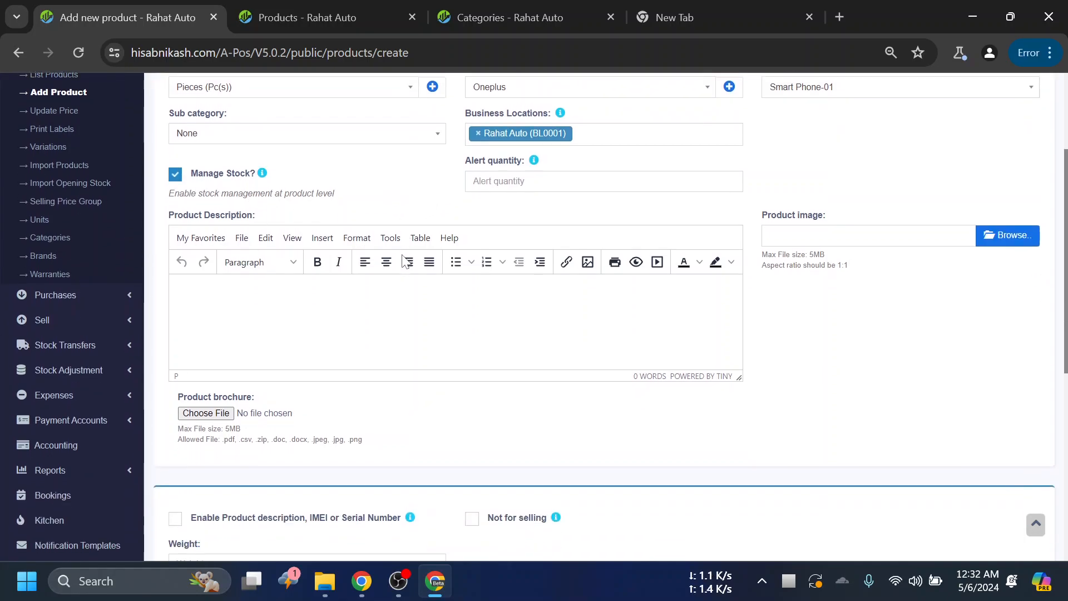
{"action": "left_click", "coordinate": [393, 295]}
{"action": "left_click_drag", "start_coordinate": [260, 217], "coordinate": [174, 219]}
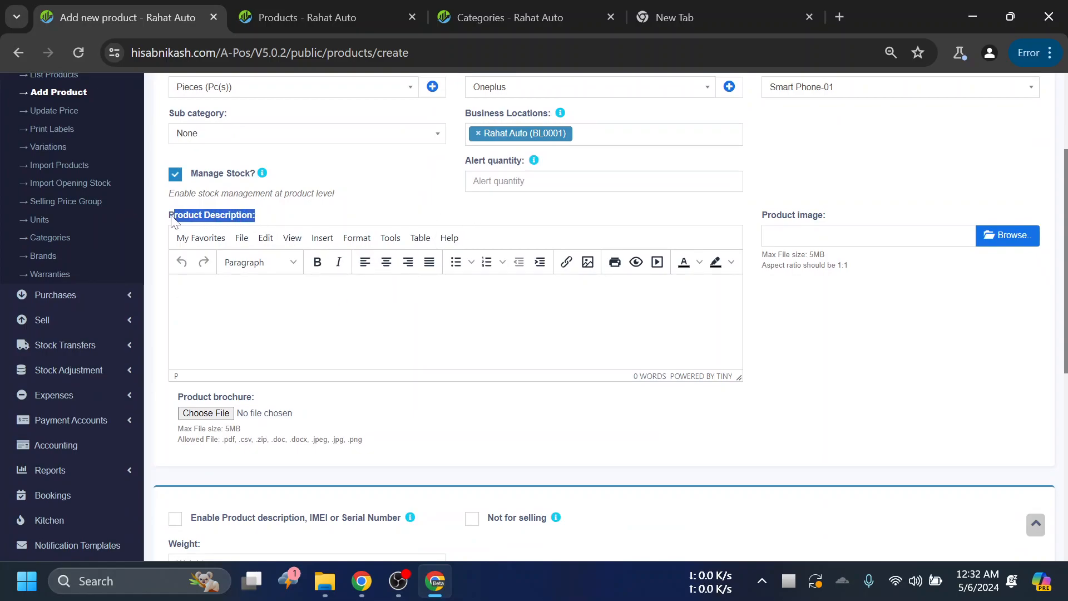
{"action": "left_click", "coordinate": [287, 221]}
{"action": "scroll", "coordinate": [348, 383], "scroll_direction": "up", "scroll_amount": 1}
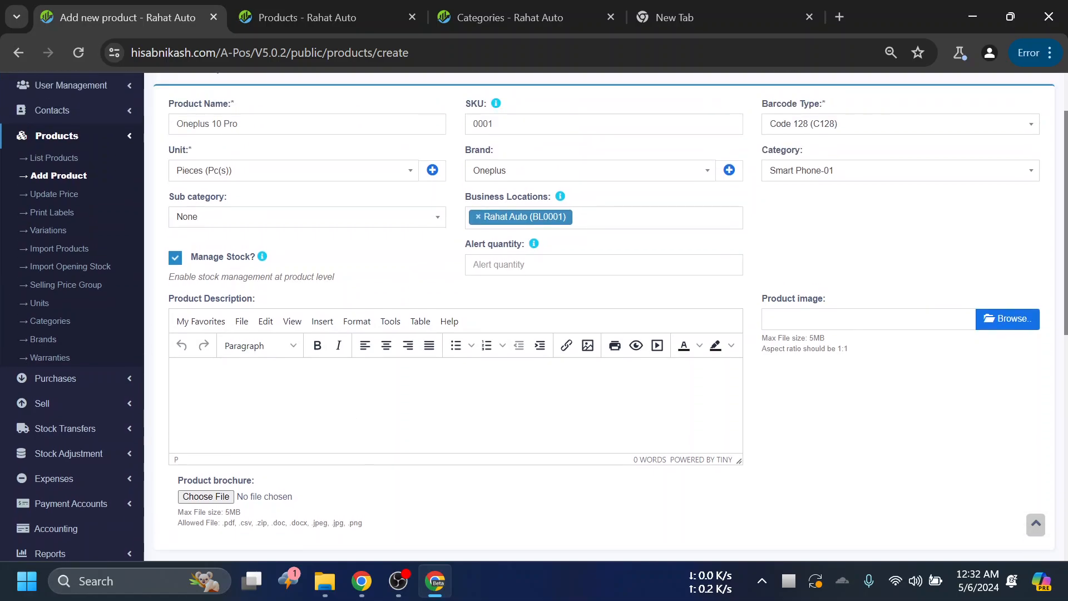
{"action": "scroll", "coordinate": [395, 376], "scroll_direction": "down", "scroll_amount": 1}
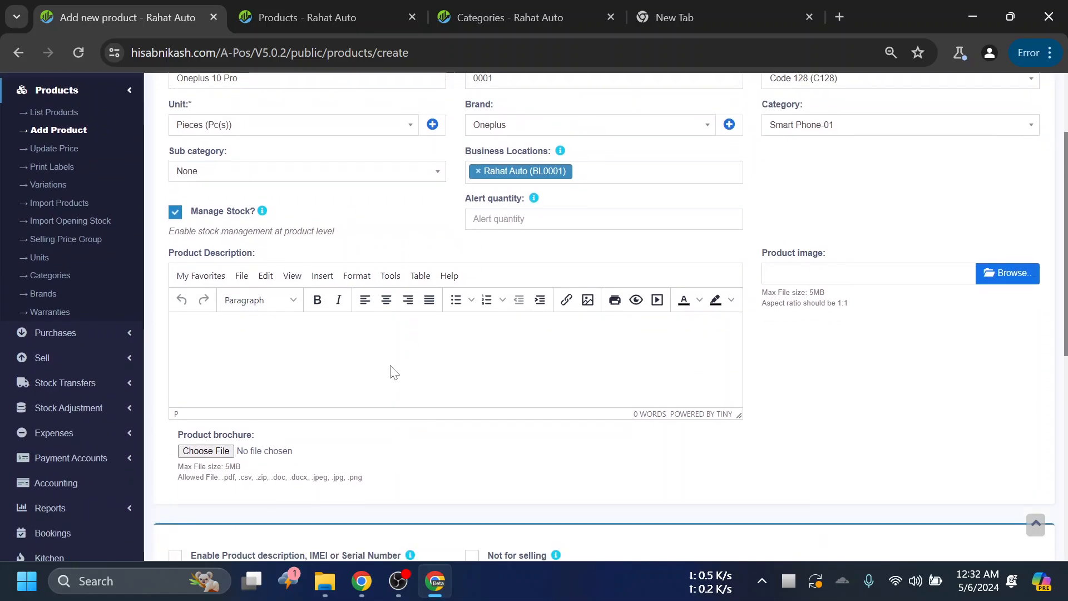
{"action": "left_click", "coordinate": [197, 344]}
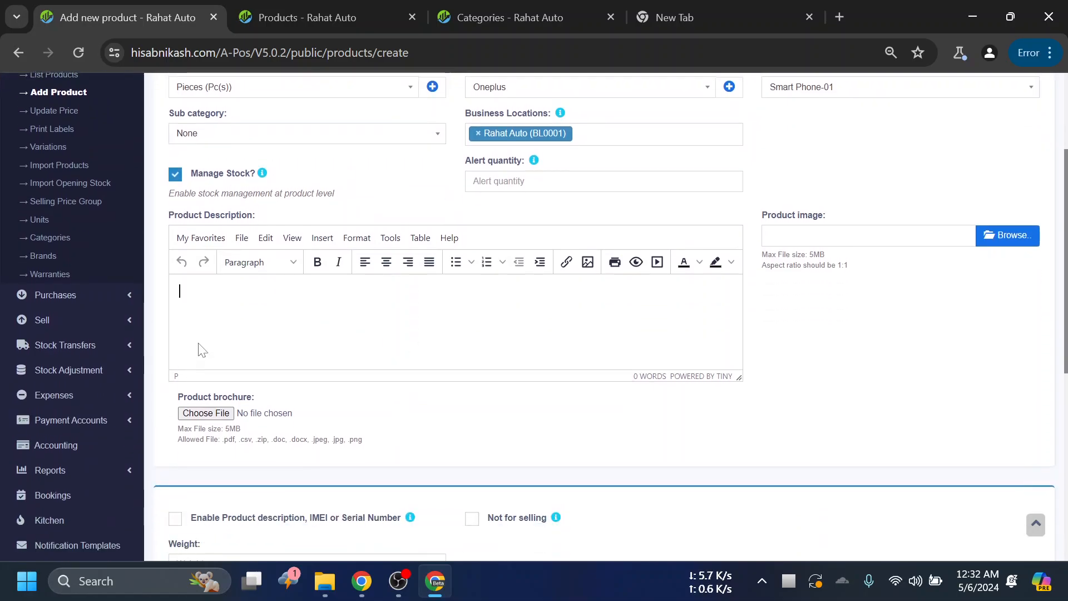
{"action": "scroll", "coordinate": [389, 352], "scroll_direction": "up", "scroll_amount": 1}
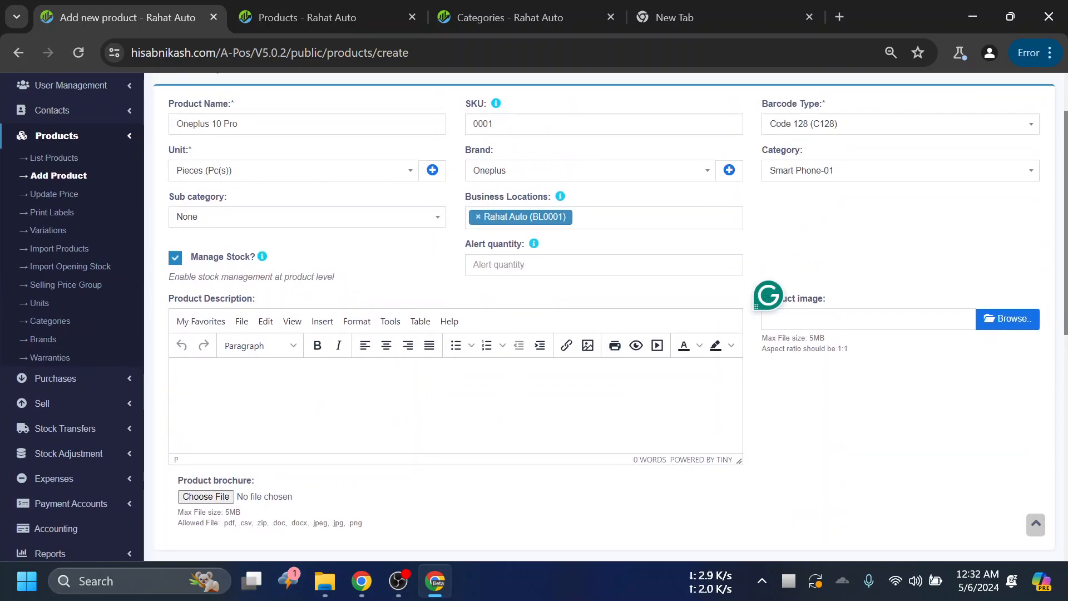
{"action": "scroll", "coordinate": [279, 345], "scroll_direction": "down", "scroll_amount": 1}
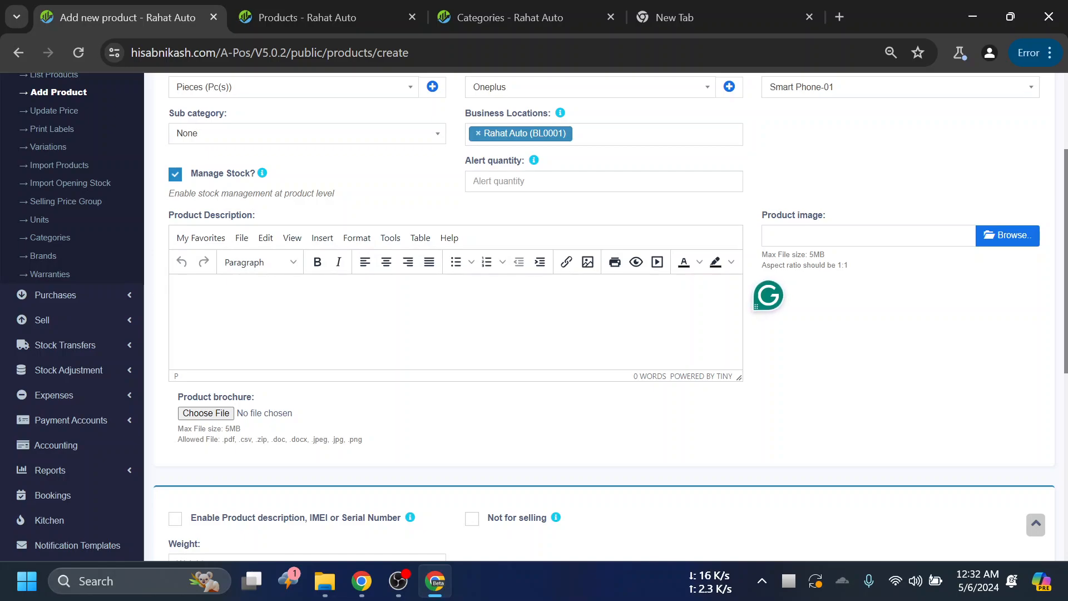
{"action": "left_click_drag", "start_coordinate": [255, 217], "coordinate": [170, 226]}
{"action": "scroll", "coordinate": [269, 225], "scroll_direction": "up", "scroll_amount": 2}
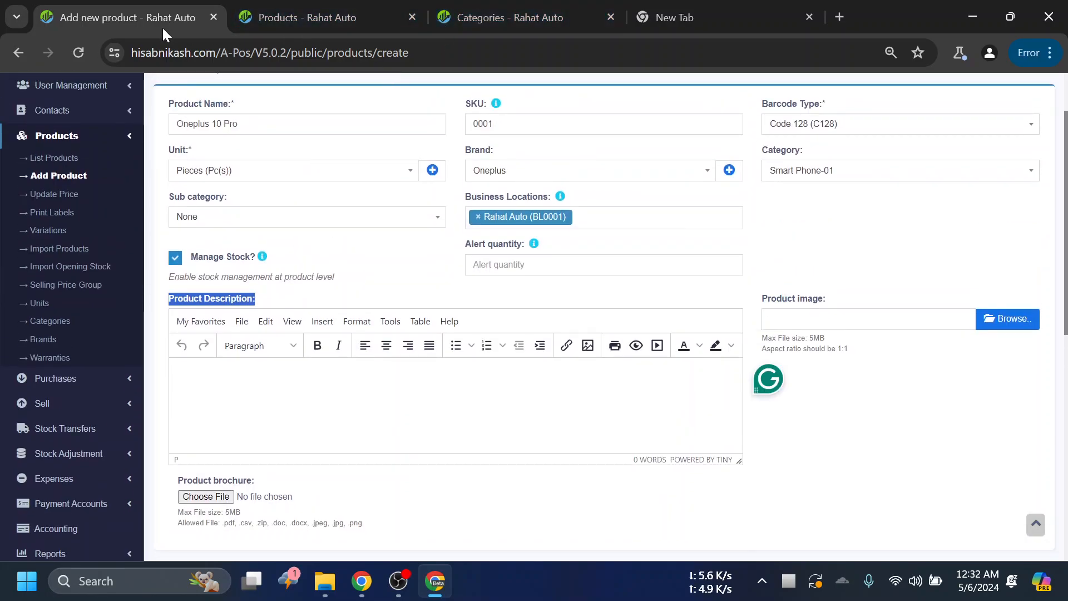
{"action": "scroll", "coordinate": [264, 272], "scroll_direction": "down", "scroll_amount": 2}
{"action": "left_click", "coordinate": [271, 214]}
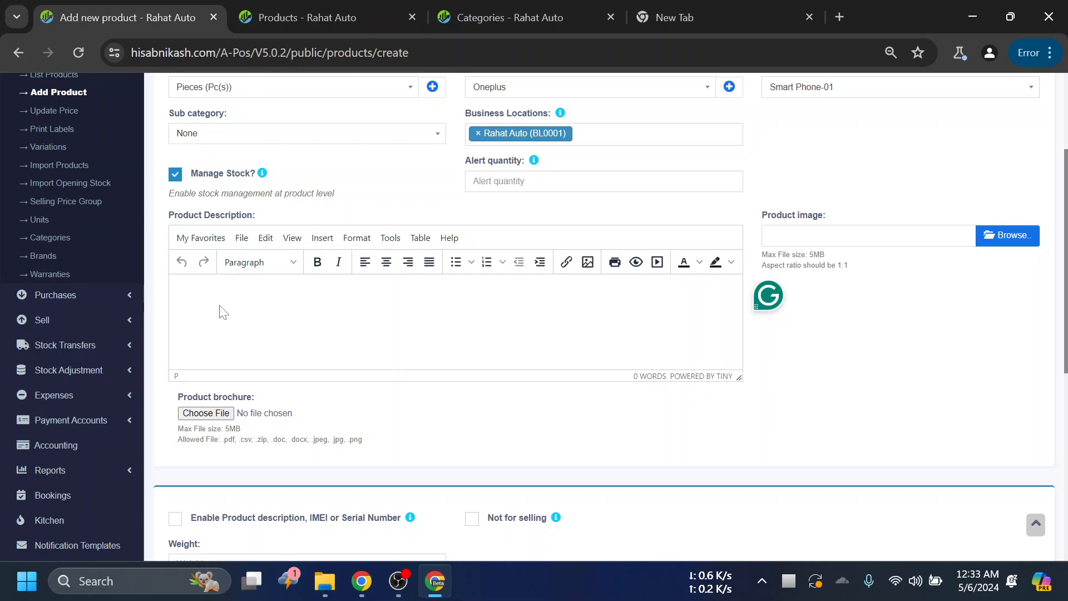
- Expand the Settings section of the site navigation to view its configuration pages
{"action": "scroll", "coordinate": [168, 296], "scroll_direction": "down", "scroll_amount": 3}
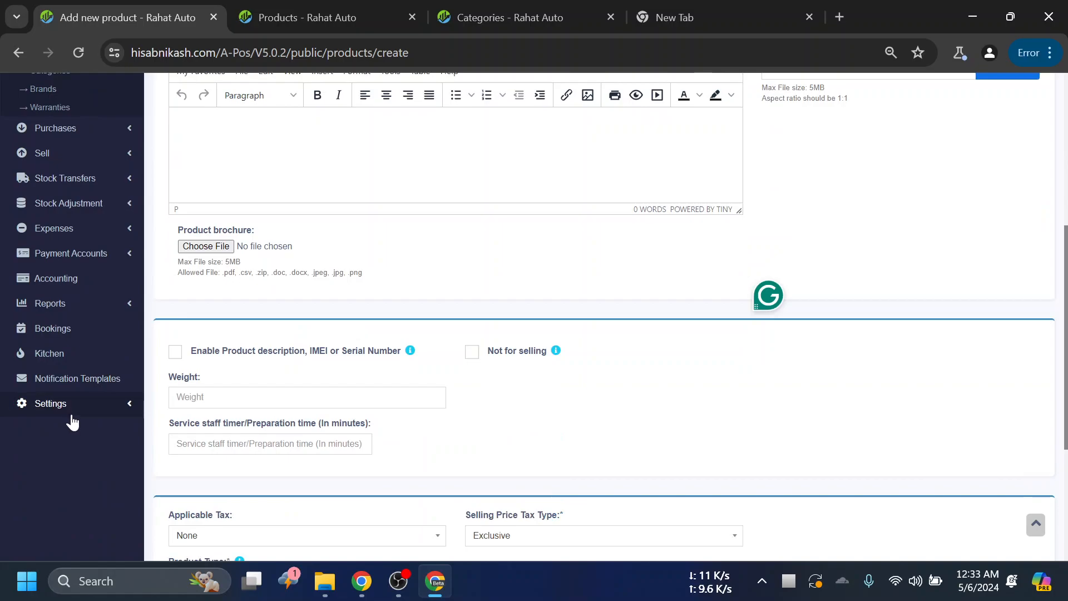
{"action": "left_click", "coordinate": [117, 402]}
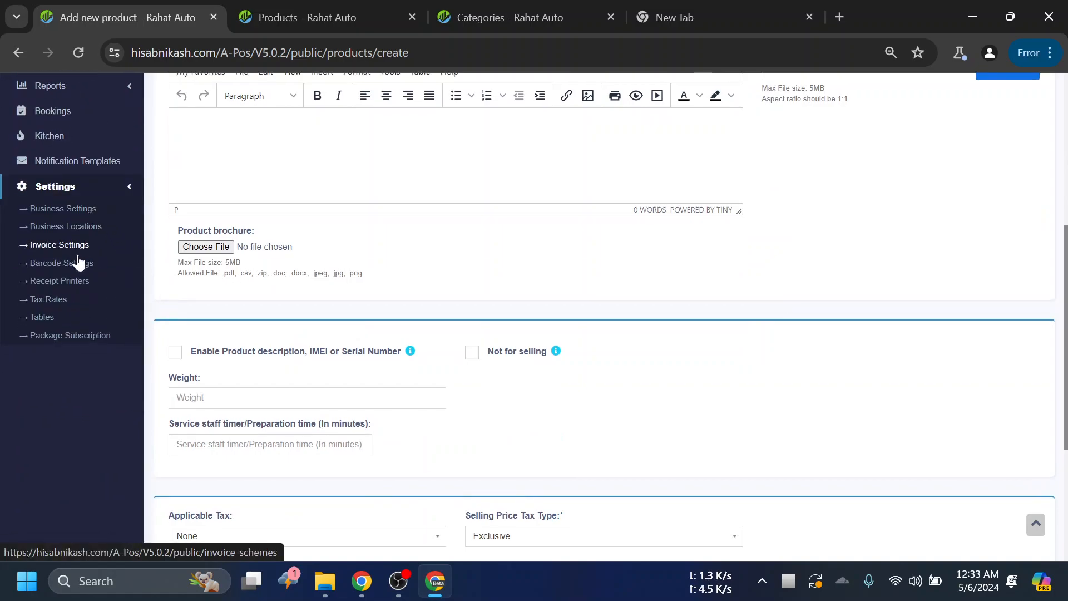
{"action": "scroll", "coordinate": [256, 345], "scroll_direction": "up", "scroll_amount": 3}
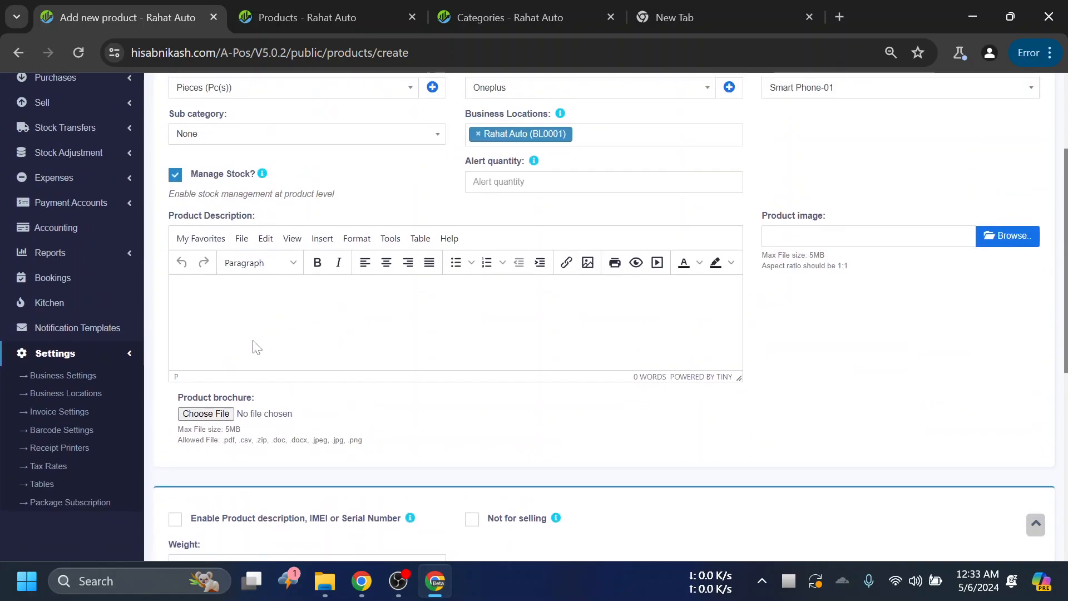
- Return to the Product Description section, highlight its label and place the cursor in its text editor
{"action": "scroll", "coordinate": [253, 350], "scroll_direction": "up", "scroll_amount": 3}
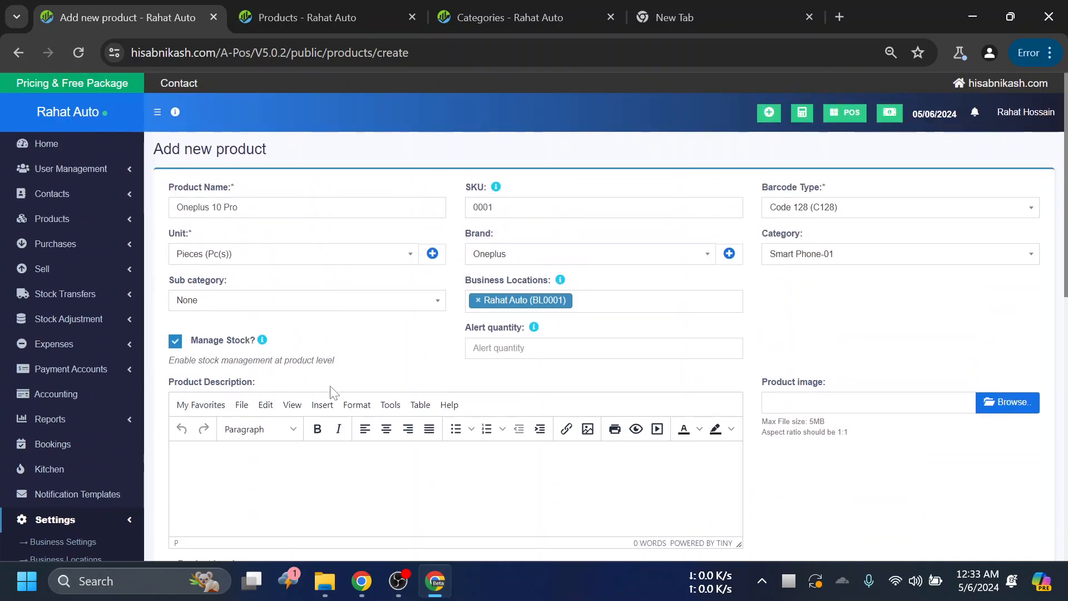
{"action": "left_click_drag", "start_coordinate": [258, 386], "coordinate": [172, 388]}
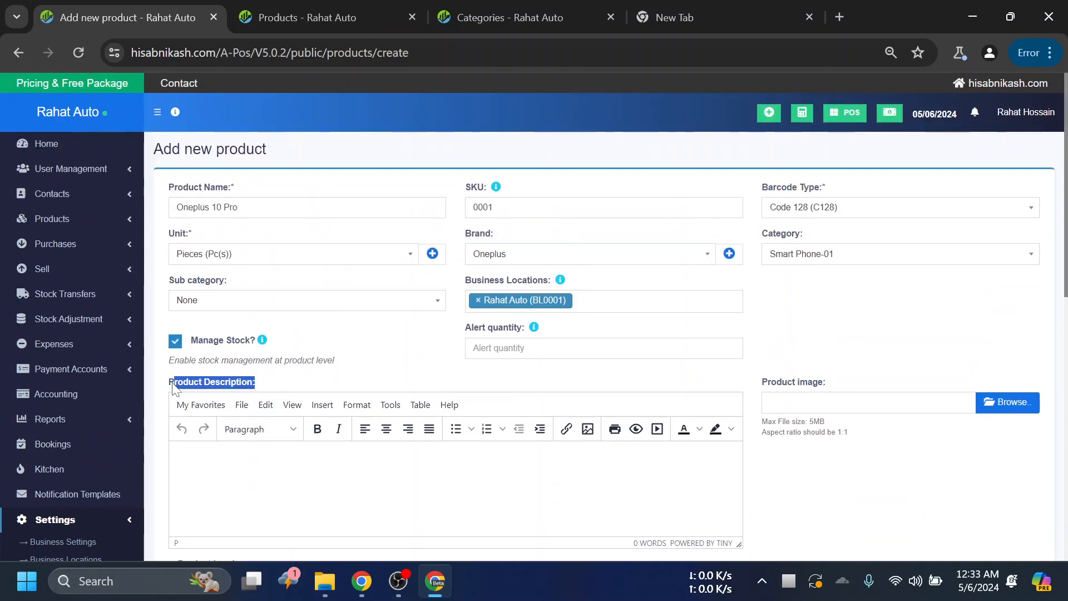
{"action": "left_click", "coordinate": [271, 384]}
{"action": "scroll", "coordinate": [315, 383], "scroll_direction": "down", "scroll_amount": 2}
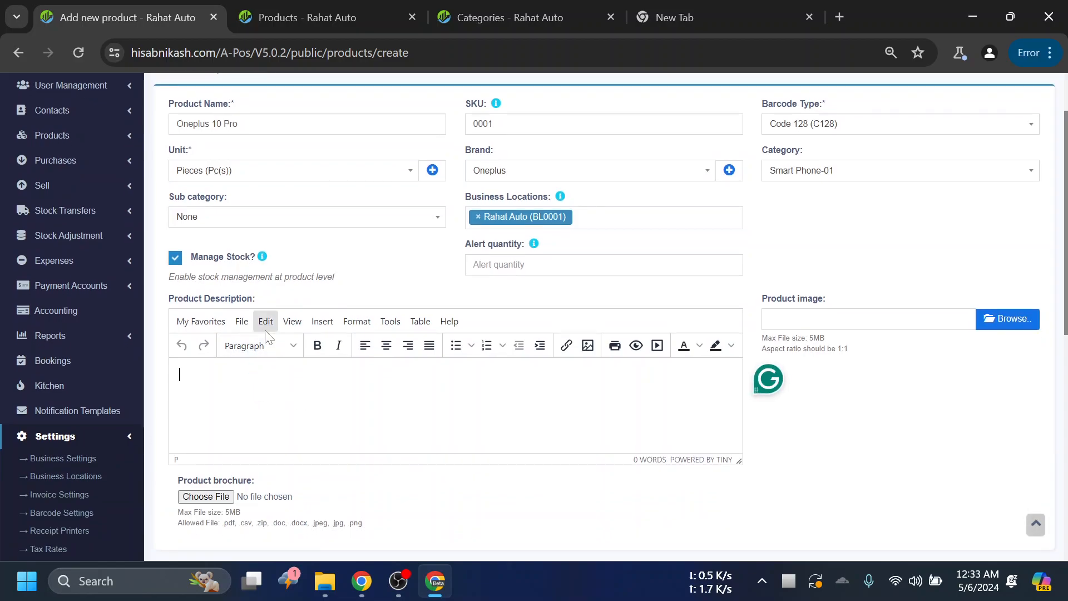
- Highlight the Product Description label and view the product image file chooser without picking a file
{"action": "left_click_drag", "start_coordinate": [266, 300], "coordinate": [169, 302]}
{"action": "left_click", "coordinate": [274, 304]}
{"action": "scroll", "coordinate": [935, 334], "scroll_direction": "down", "scroll_amount": 2}
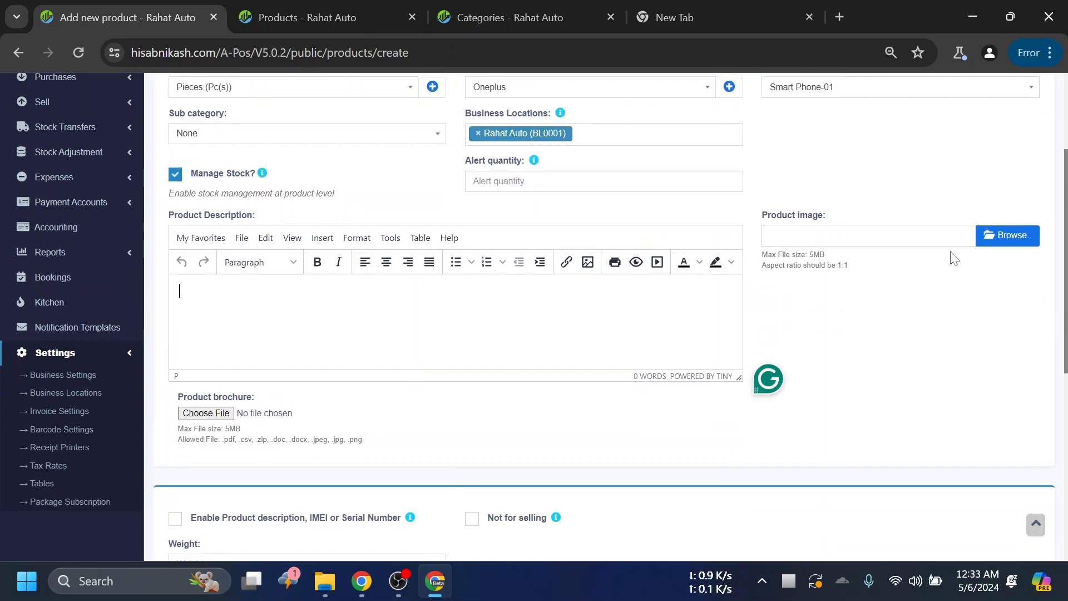
{"action": "left_click", "coordinate": [1007, 239]}
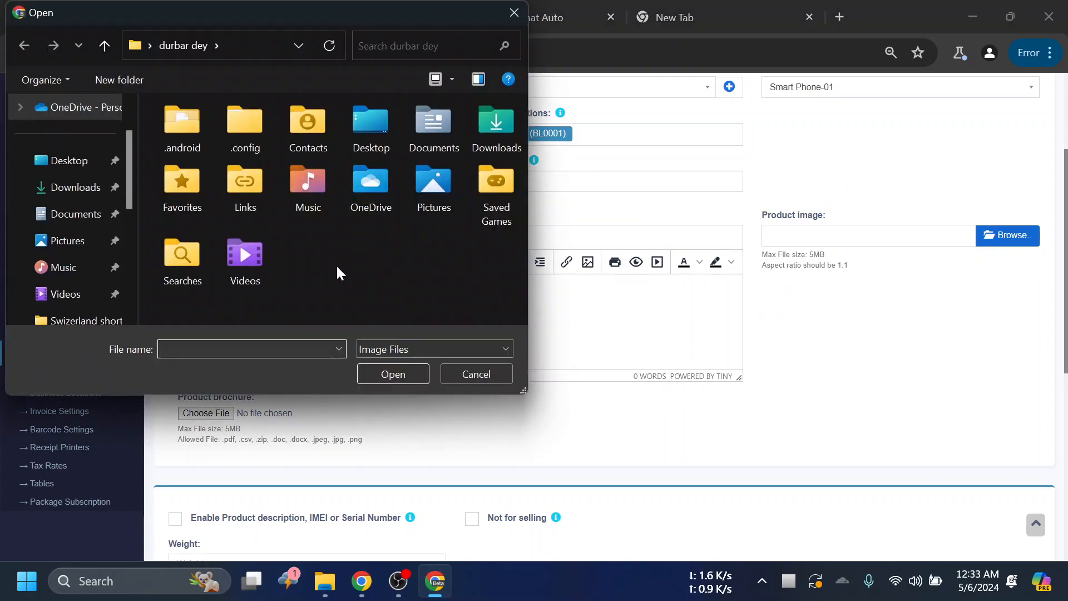
{"action": "left_click", "coordinate": [499, 369]}
{"action": "left_click", "coordinate": [668, 28]}
{"action": "left_click", "coordinate": [662, 52]}
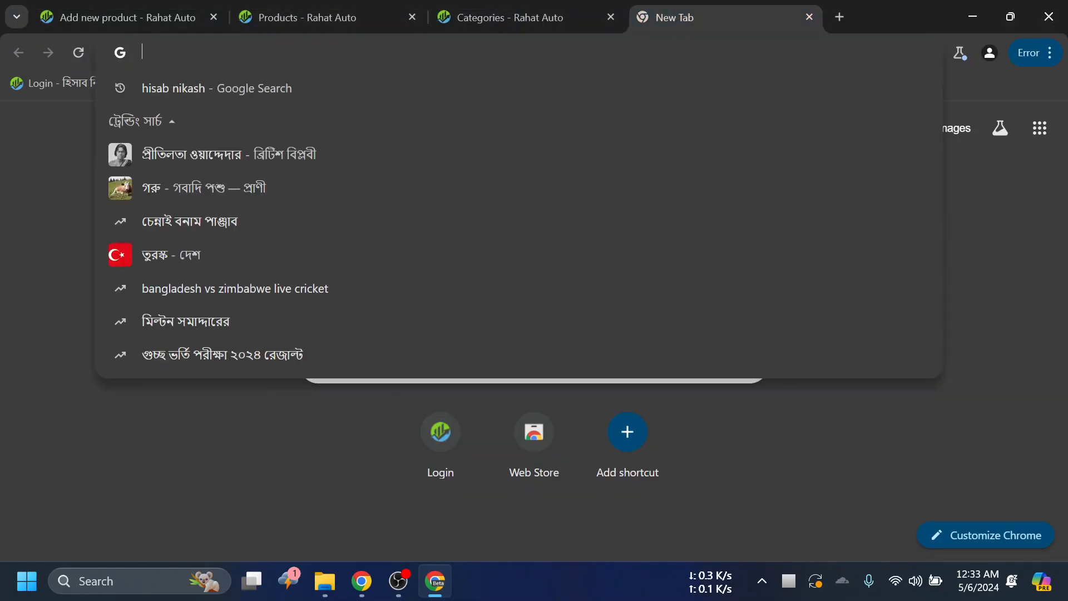
{"action": "left_click", "coordinate": [315, 22]}
{"action": "left_click", "coordinate": [483, 14]}
{"action": "left_click", "coordinate": [274, 17]}
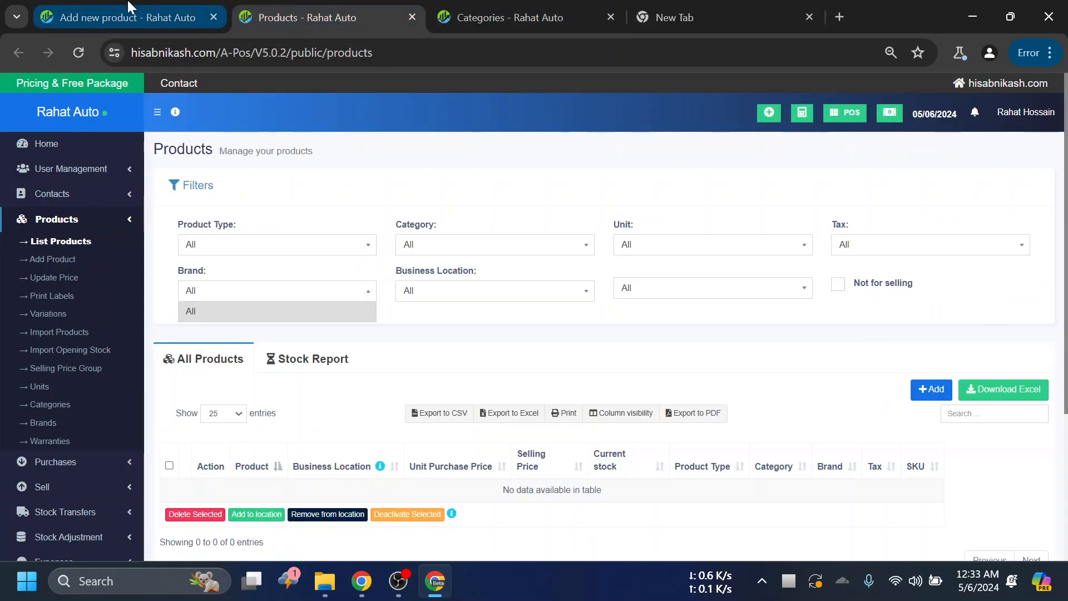
- Copy the product name Oneplus 10 Pro from the product form and search Google for it in the empty tab
{"action": "left_click", "coordinate": [206, 17]}
{"action": "scroll", "coordinate": [300, 210], "scroll_direction": "up", "scroll_amount": 1}
{"action": "scroll", "coordinate": [299, 210], "scroll_direction": "up", "scroll_amount": 3}
{"action": "left_click_drag", "start_coordinate": [248, 209], "coordinate": [101, 205]}
{"action": "key", "text": "ctrl+c"}
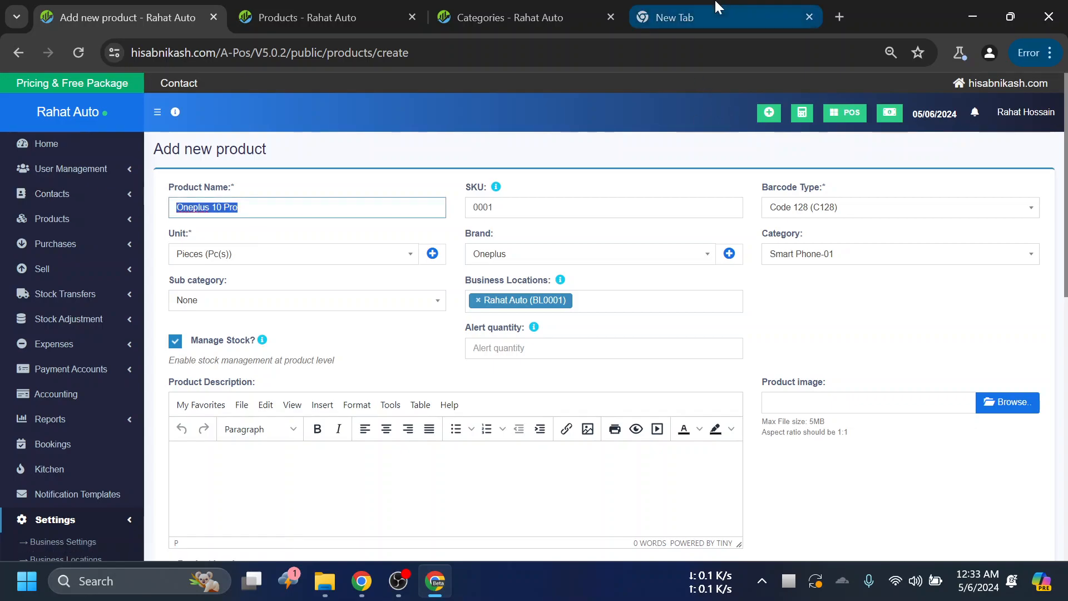
{"action": "left_click", "coordinate": [719, 16]}
{"action": "left_click", "coordinate": [355, 58]}
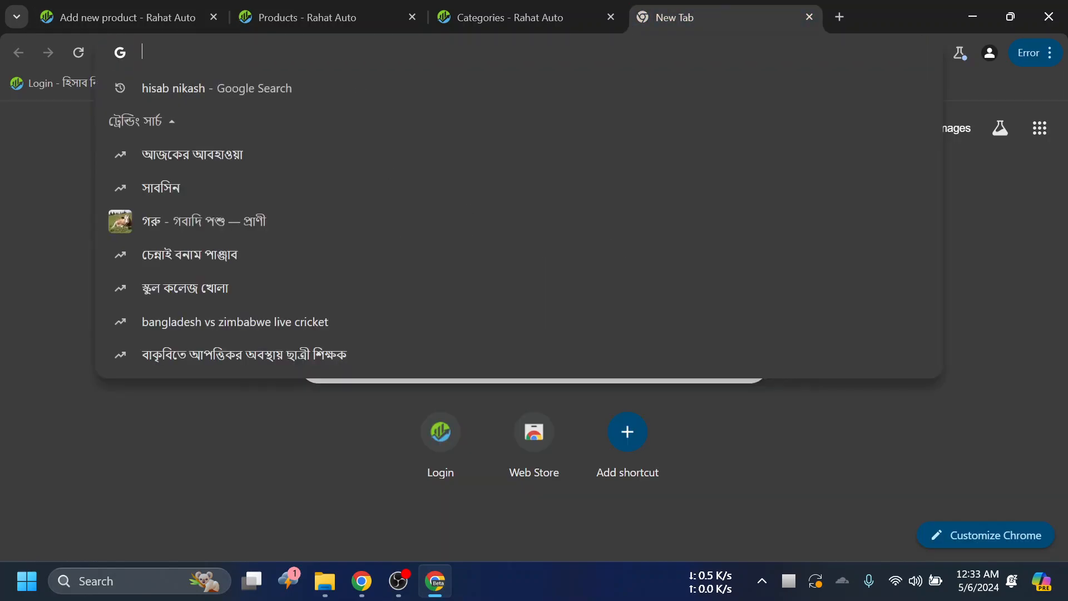
{"action": "key", "text": "ctrl+v"}
{"action": "key", "text": "Return"}
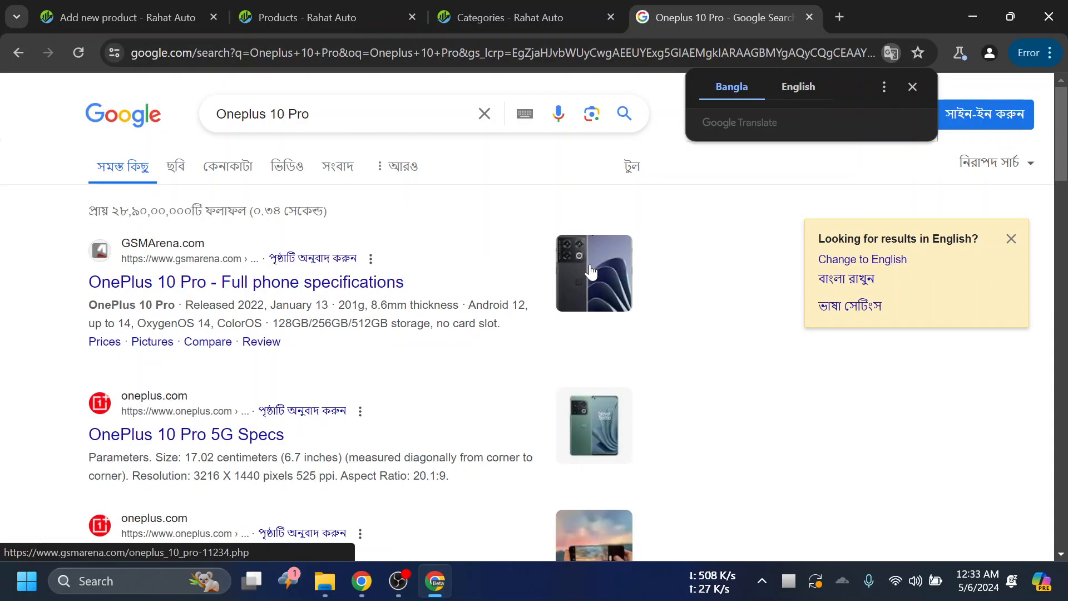
- Show the image results and open the green OnePlus 10 Pro picture from OnePlus in its own tab
{"action": "left_click", "coordinate": [173, 168]}
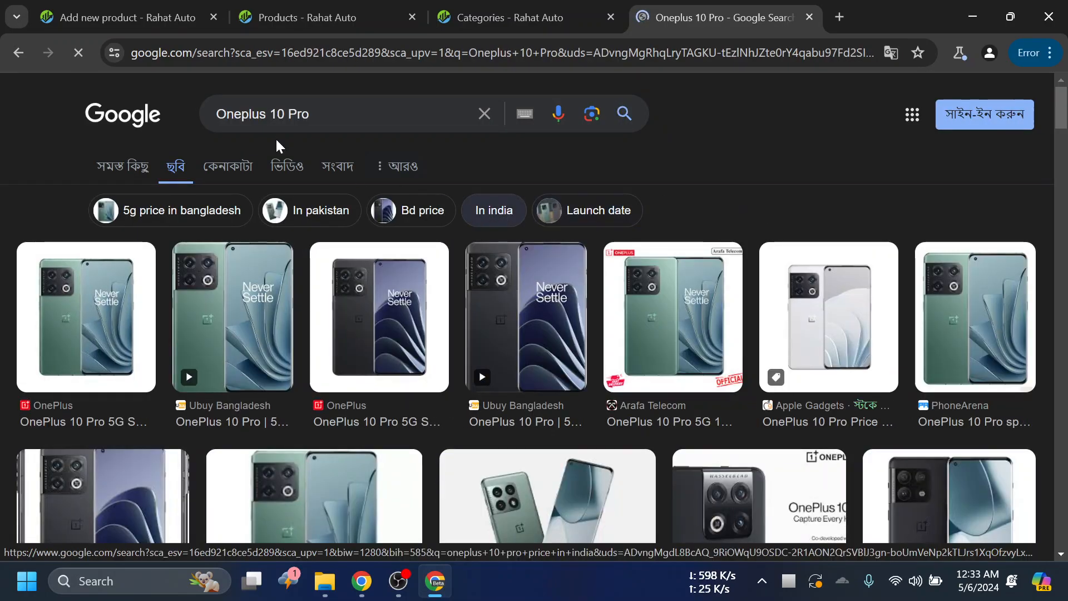
{"action": "scroll", "coordinate": [295, 178], "scroll_direction": "down", "scroll_amount": 1}
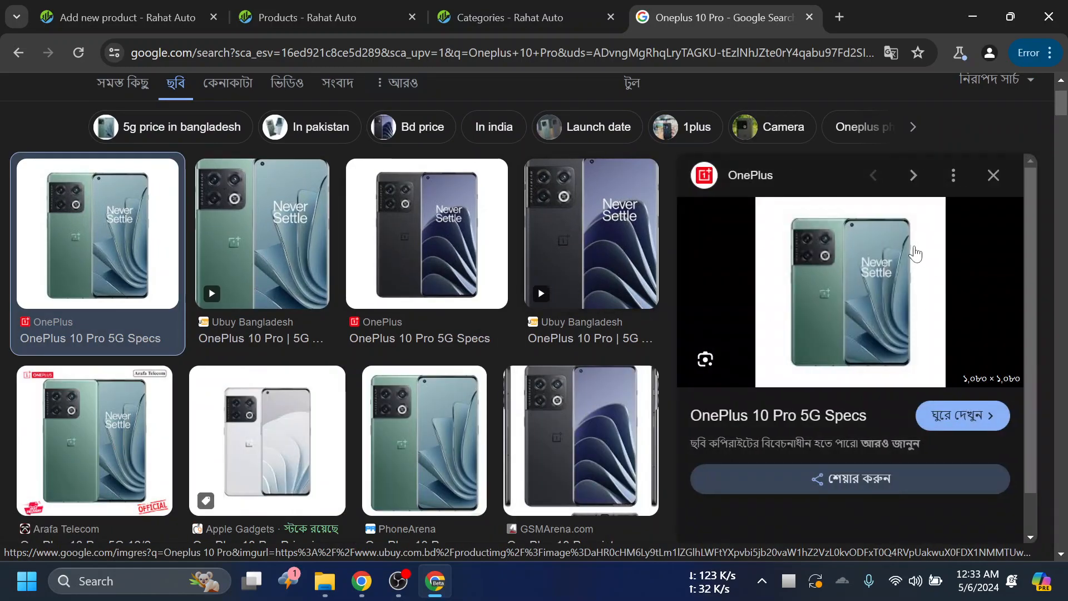
{"action": "right_click", "coordinate": [892, 261]}
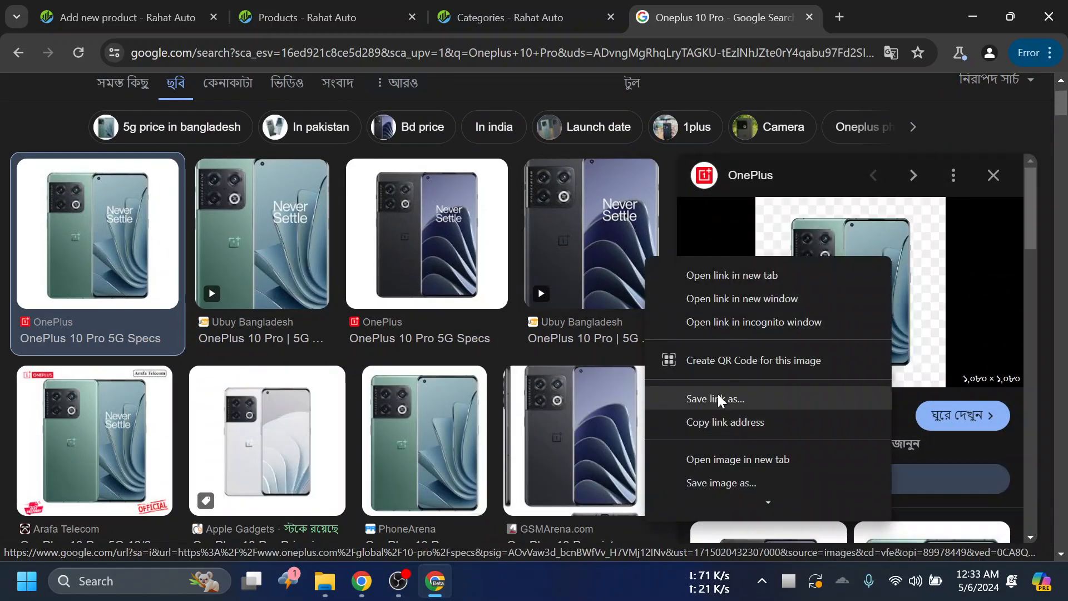
{"action": "left_click", "coordinate": [737, 481]}
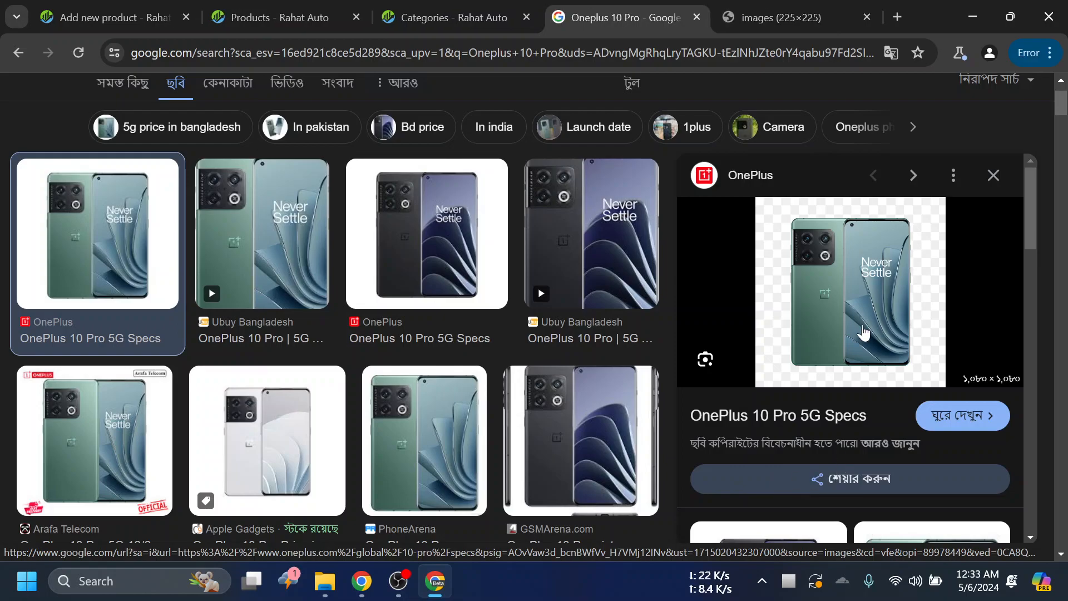
{"action": "left_click", "coordinate": [790, 18]}
- Save the phone picture to the Pictures folder as a JPEG image named images
{"action": "right_click", "coordinate": [485, 305]}
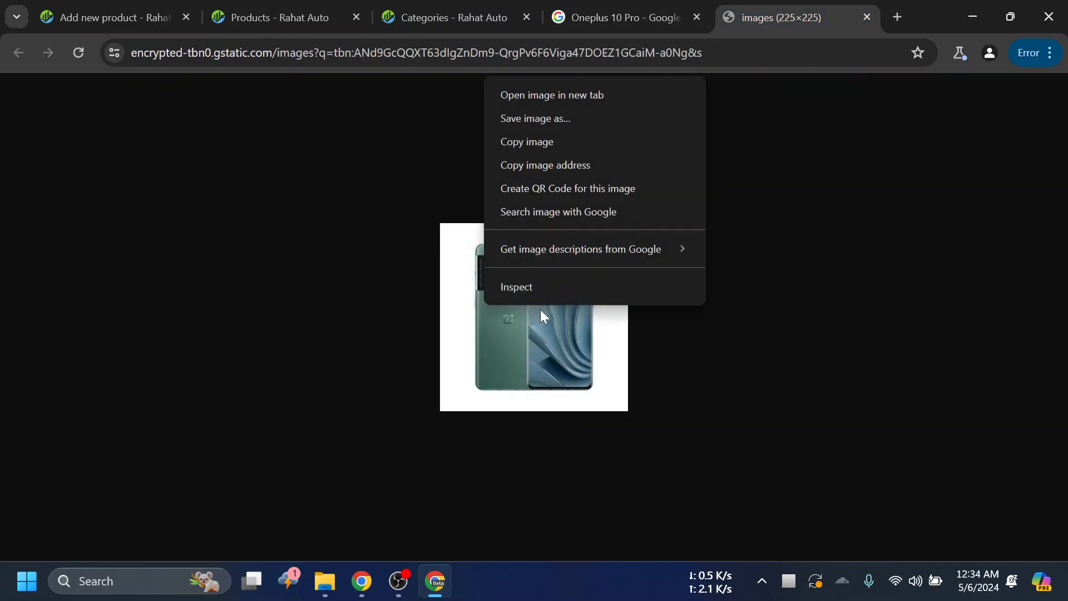
{"action": "left_click", "coordinate": [556, 120]}
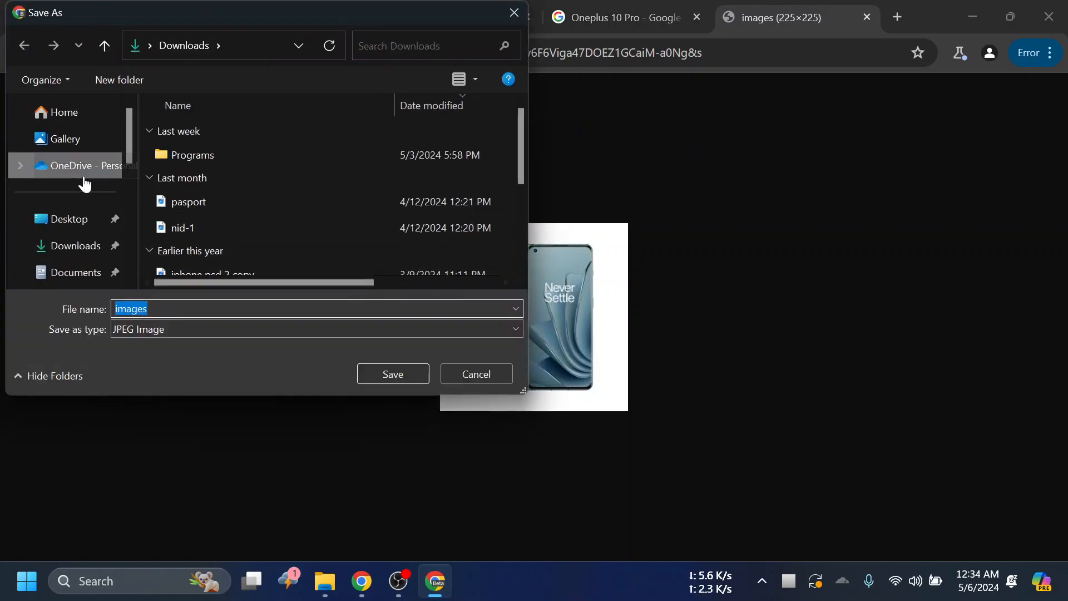
{"action": "scroll", "coordinate": [91, 243], "scroll_direction": "down", "scroll_amount": 3}
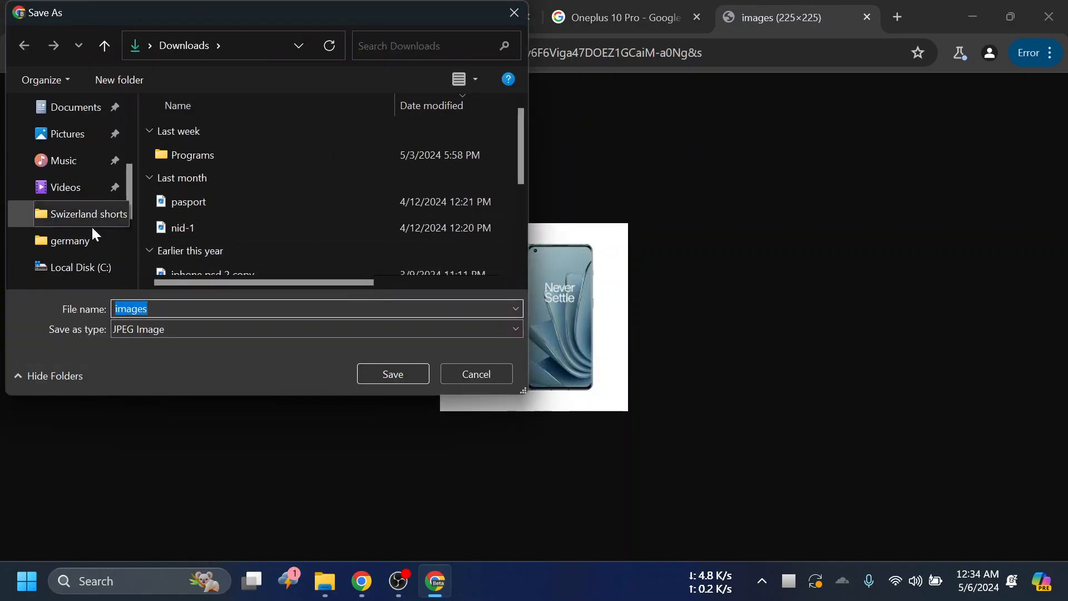
{"action": "left_click", "coordinate": [84, 134]}
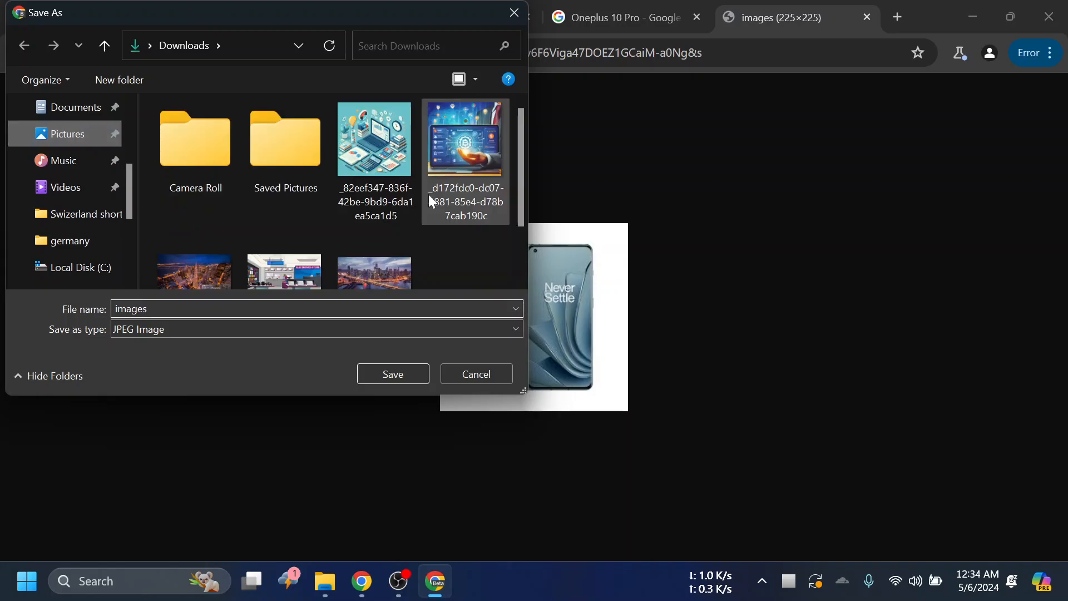
{"action": "scroll", "coordinate": [455, 240], "scroll_direction": "down", "scroll_amount": 2}
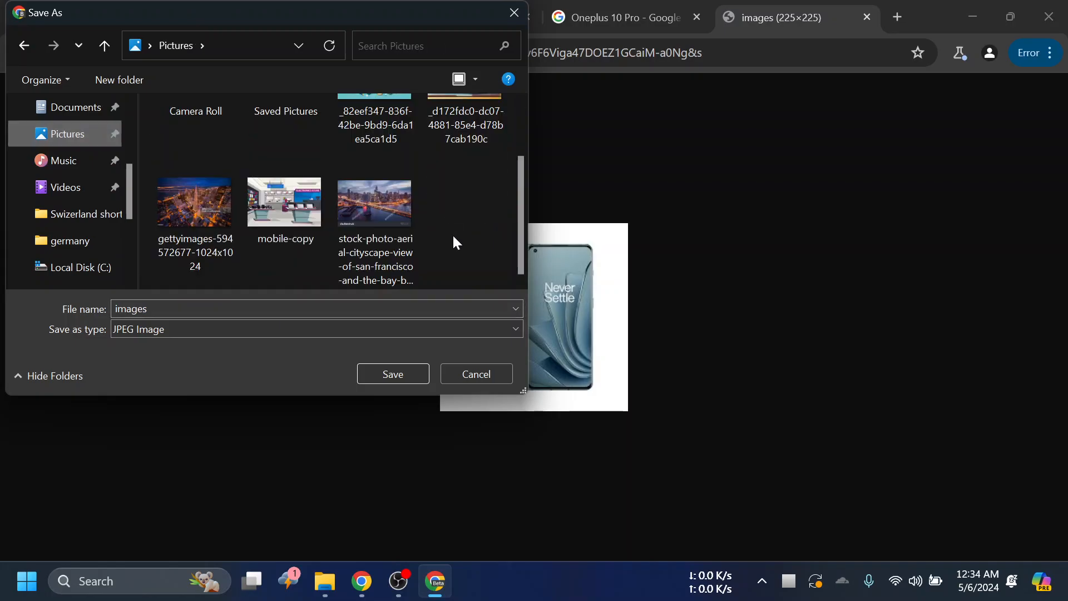
{"action": "left_click", "coordinate": [397, 374]}
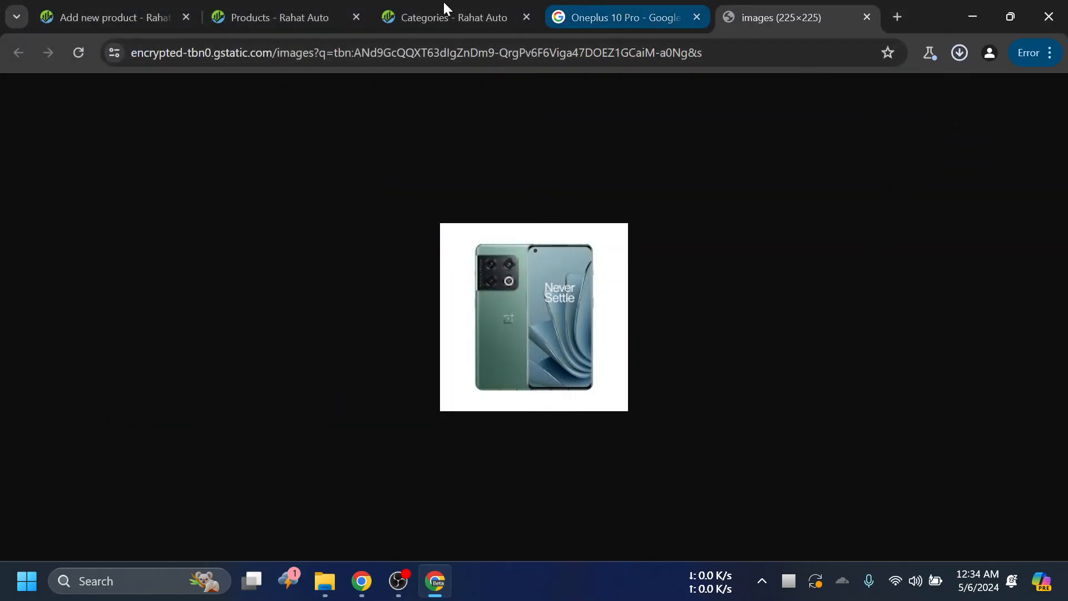
- Return to the Add new product form and attach images.jpg from the Pictures folder as the product image
{"action": "left_click", "coordinate": [412, 6]}
{"action": "left_click", "coordinate": [306, 7]}
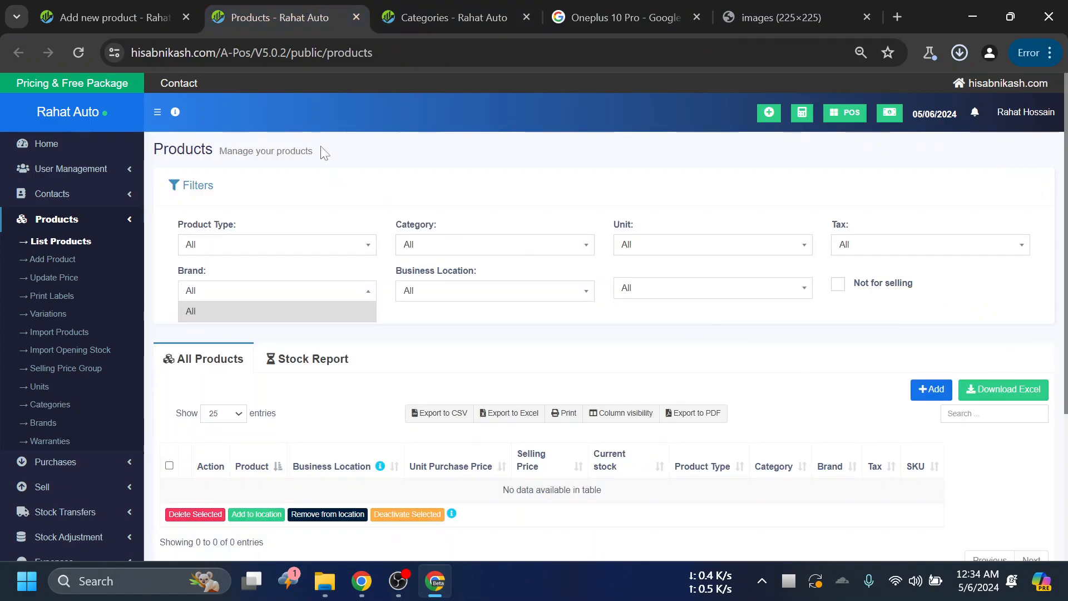
{"action": "left_click", "coordinate": [134, 7]}
{"action": "left_click", "coordinate": [1008, 402]}
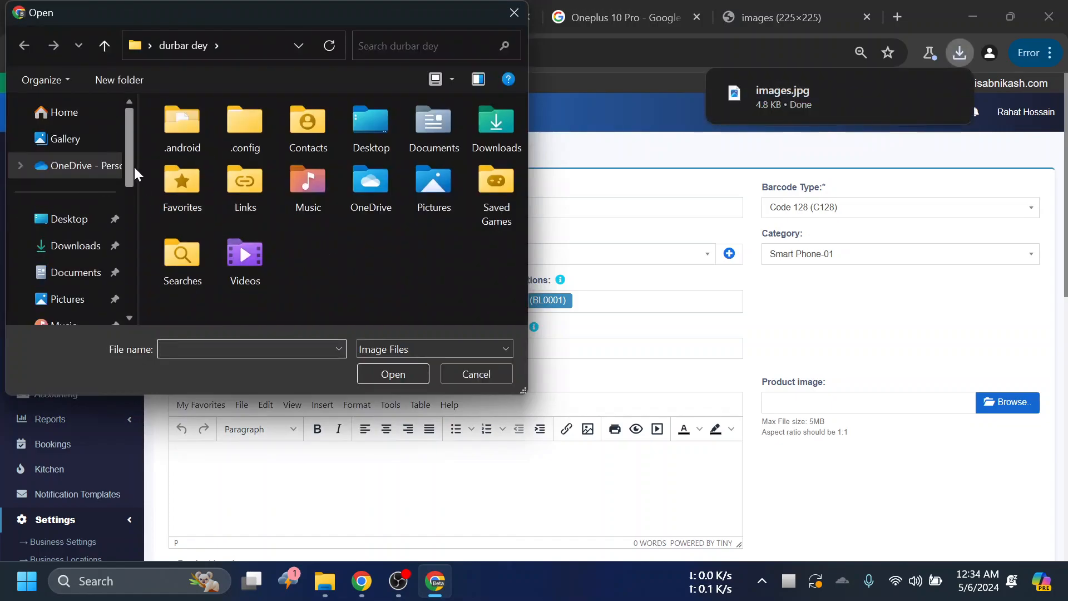
{"action": "left_click_drag", "start_coordinate": [129, 156], "coordinate": [131, 118]}
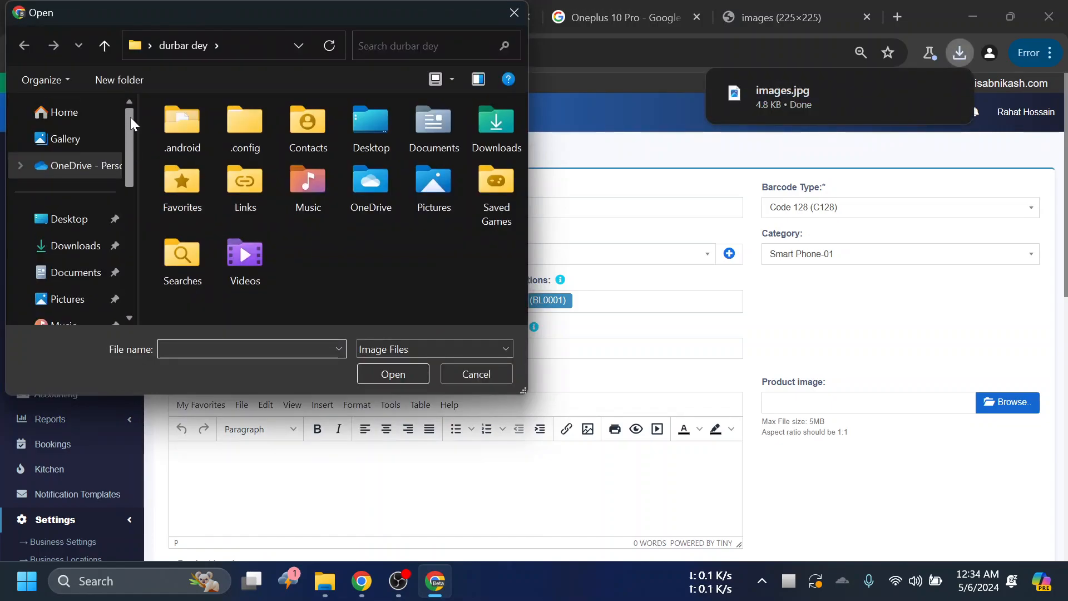
{"action": "scroll", "coordinate": [83, 284], "scroll_direction": "down", "scroll_amount": 1}
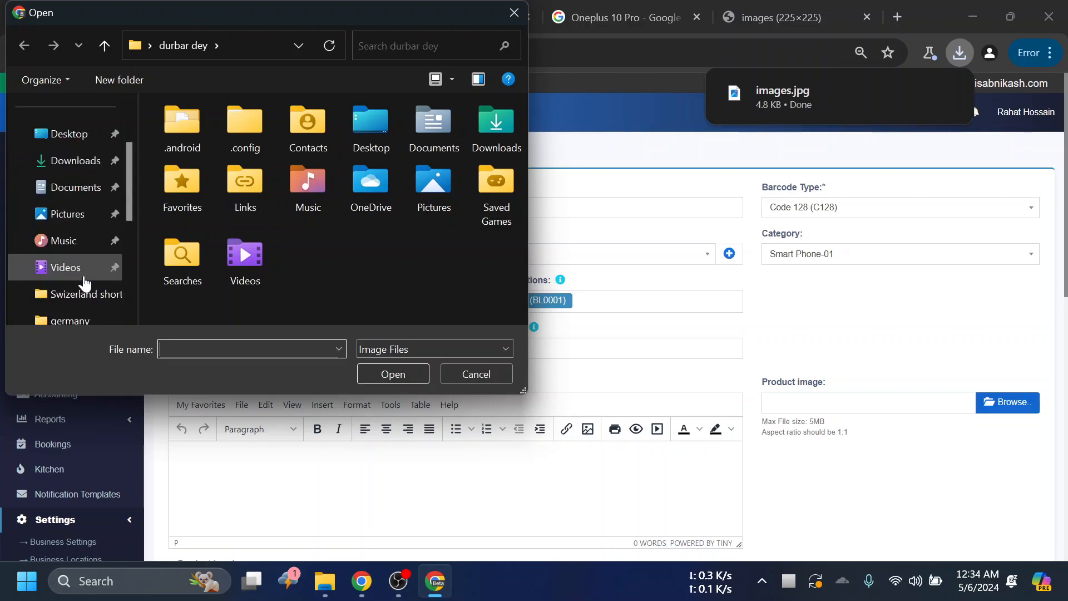
{"action": "left_click", "coordinate": [86, 214]}
{"action": "left_click", "coordinate": [285, 228]}
{"action": "left_click", "coordinate": [405, 380]}
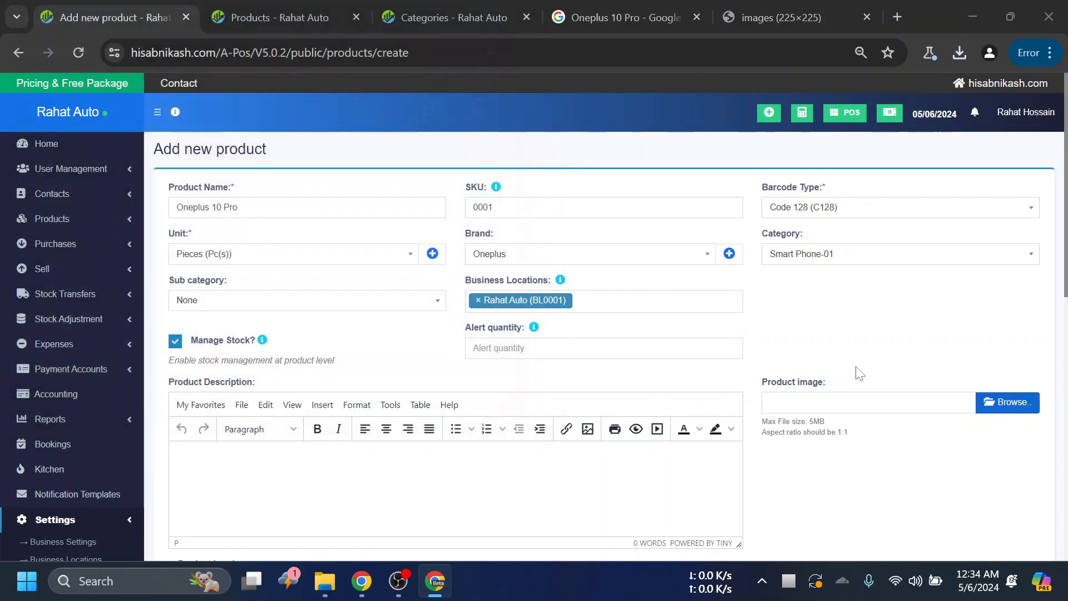
{"action": "scroll", "coordinate": [869, 337], "scroll_direction": "down", "scroll_amount": 2}
{"action": "scroll", "coordinate": [871, 338], "scroll_direction": "down", "scroll_amount": 1}
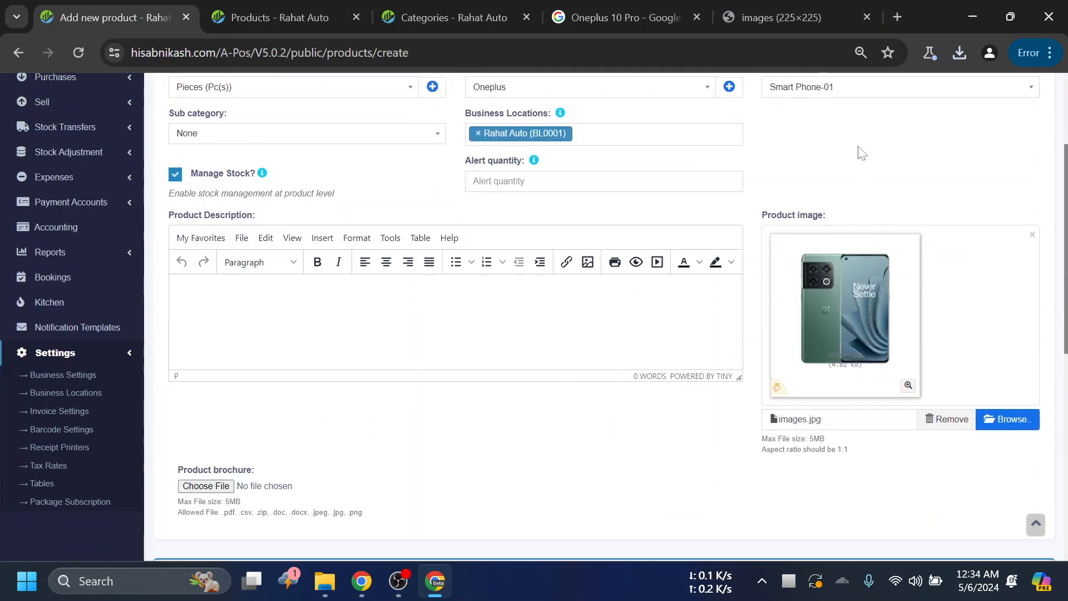
- Review the product form from the Product Name field down to the product image and the options below it
{"action": "scroll", "coordinate": [864, 146], "scroll_direction": "up", "scroll_amount": 3}
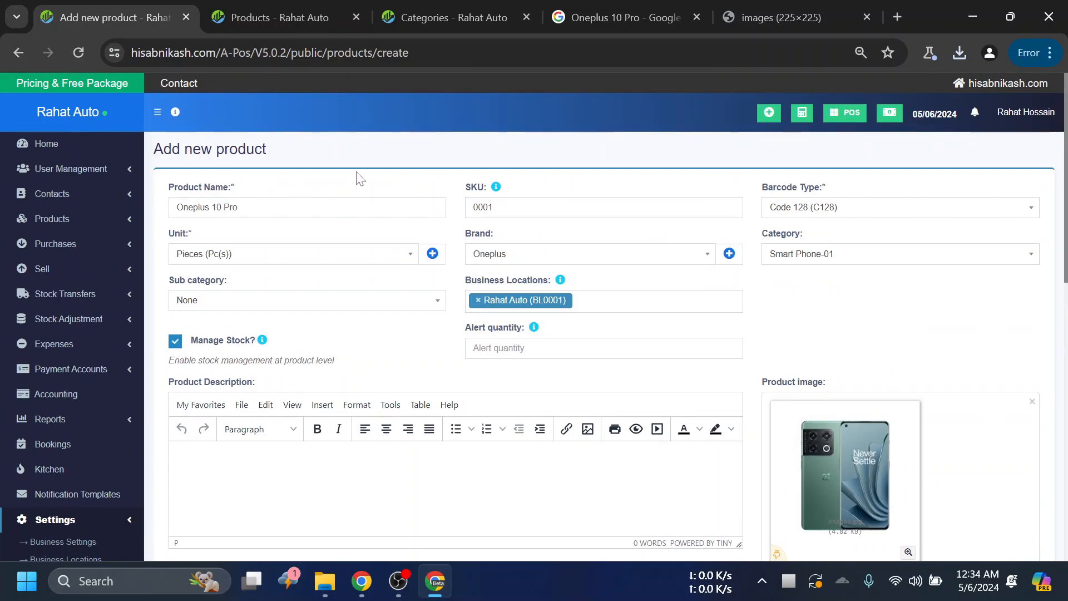
{"action": "left_click_drag", "start_coordinate": [233, 189], "coordinate": [288, 188]}
{"action": "left_click", "coordinate": [295, 187]}
{"action": "scroll", "coordinate": [416, 176], "scroll_direction": "down", "scroll_amount": 1}
{"action": "scroll", "coordinate": [415, 176], "scroll_direction": "down", "scroll_amount": 2}
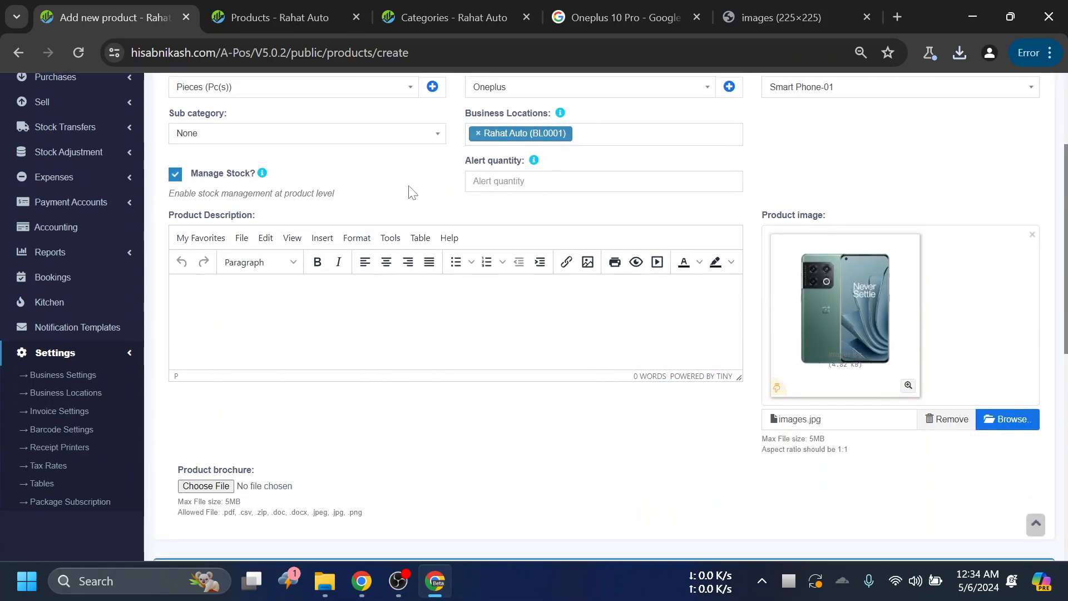
{"action": "scroll", "coordinate": [446, 226], "scroll_direction": "up", "scroll_amount": 1}
{"action": "scroll", "coordinate": [452, 211], "scroll_direction": "up", "scroll_amount": 1}
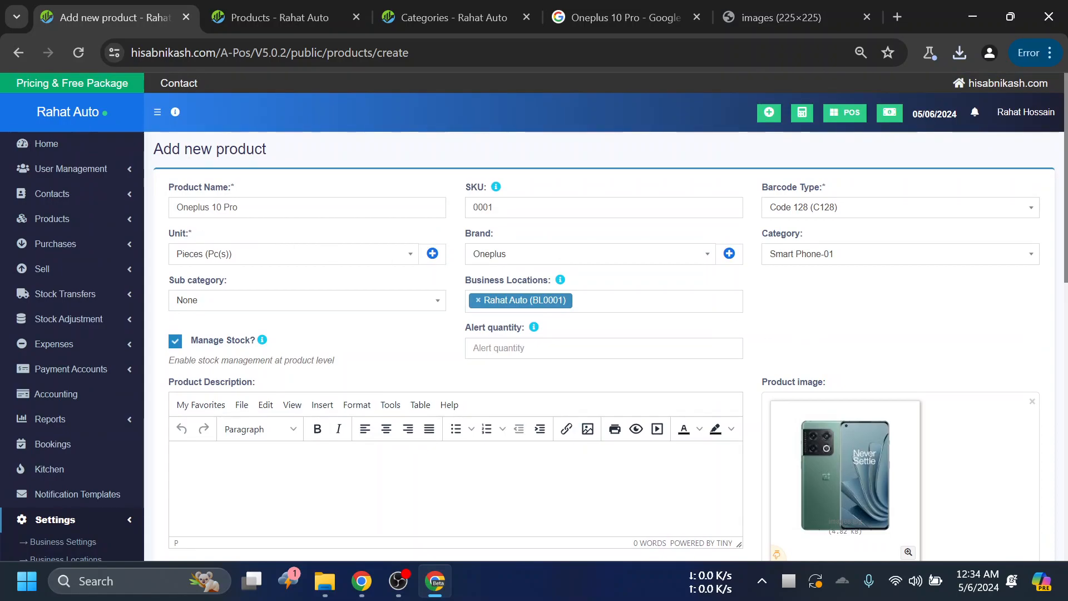
{"action": "scroll", "coordinate": [812, 233], "scroll_direction": "down", "scroll_amount": 1}
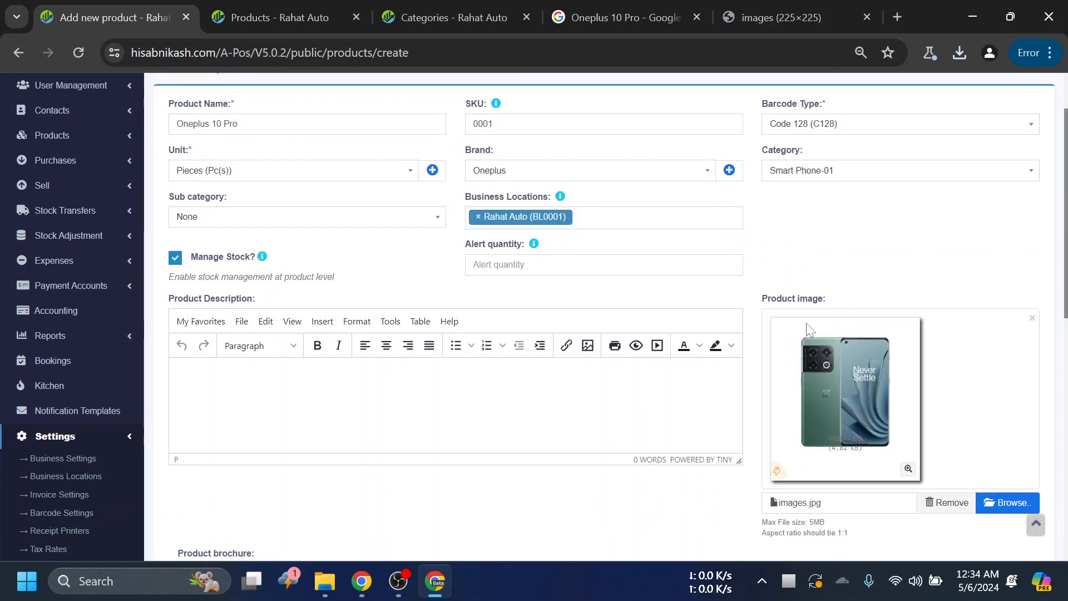
{"action": "scroll", "coordinate": [906, 232], "scroll_direction": "down", "scroll_amount": 1}
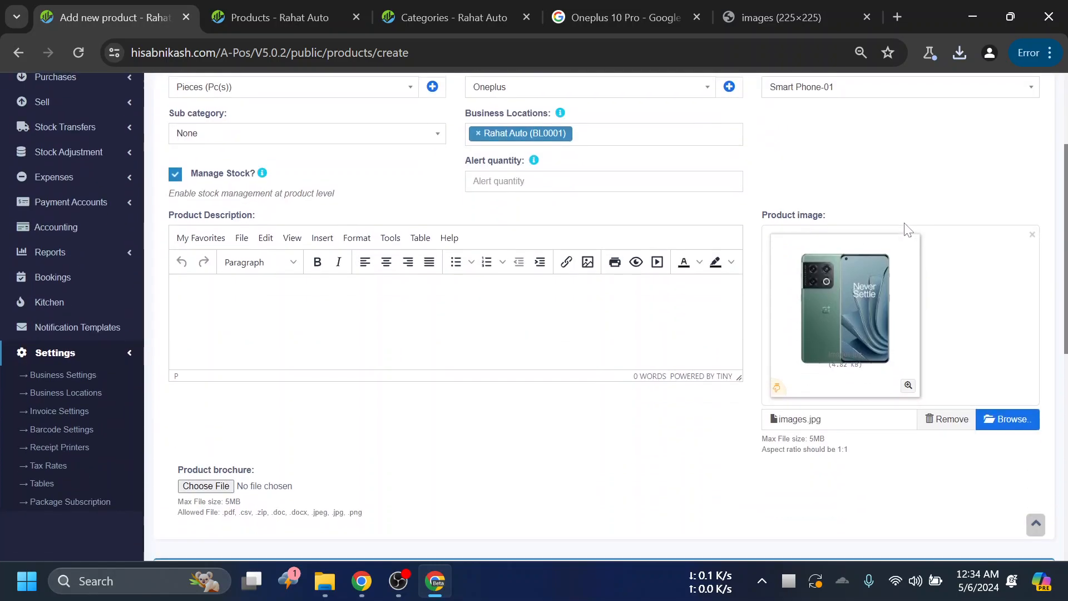
{"action": "scroll", "coordinate": [891, 183], "scroll_direction": "down", "scroll_amount": 1}
{"action": "scroll", "coordinate": [868, 181], "scroll_direction": "down", "scroll_amount": 2}
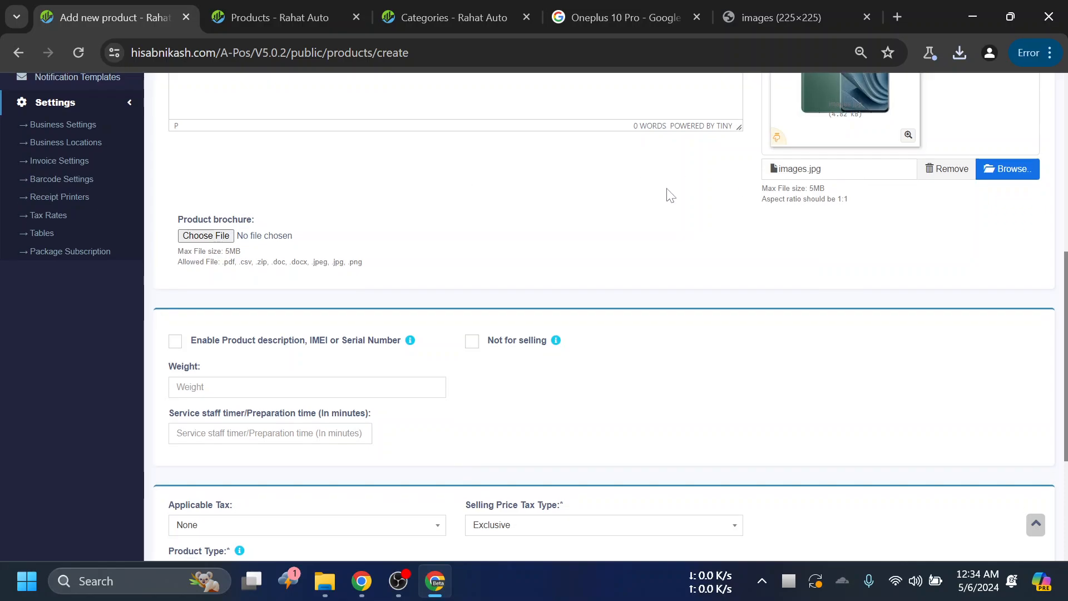
{"action": "scroll", "coordinate": [671, 202], "scroll_direction": "up", "scroll_amount": 2}
{"action": "scroll", "coordinate": [370, 377], "scroll_direction": "up", "scroll_amount": 3}
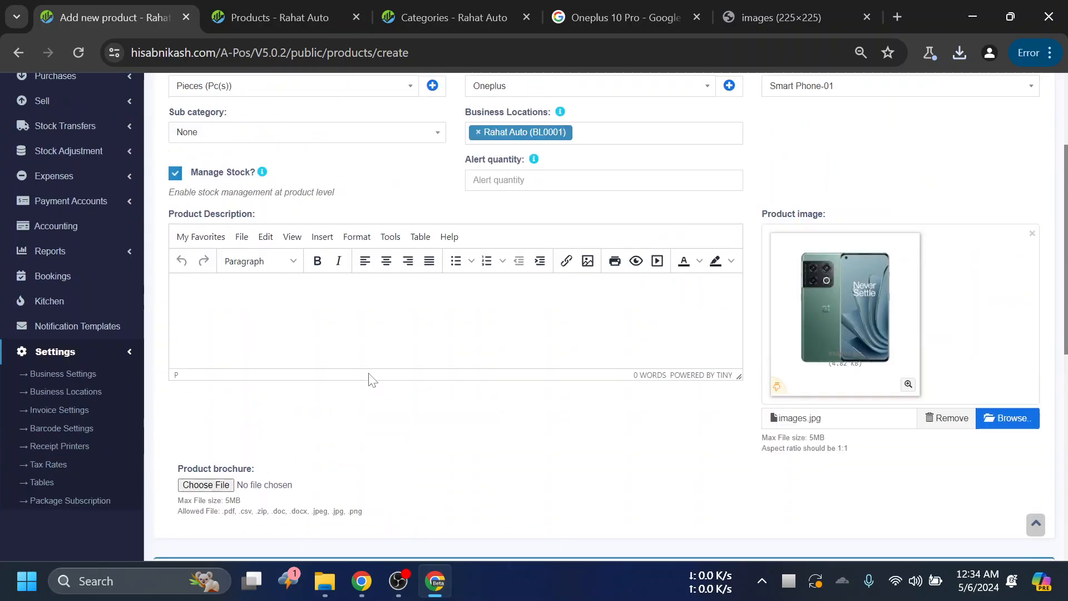
- Examine the Product brochure upload option and its file chooser without attaching a file
{"action": "scroll", "coordinate": [379, 334], "scroll_direction": "down", "scroll_amount": 1}
{"action": "scroll", "coordinate": [384, 308], "scroll_direction": "down", "scroll_amount": 1}
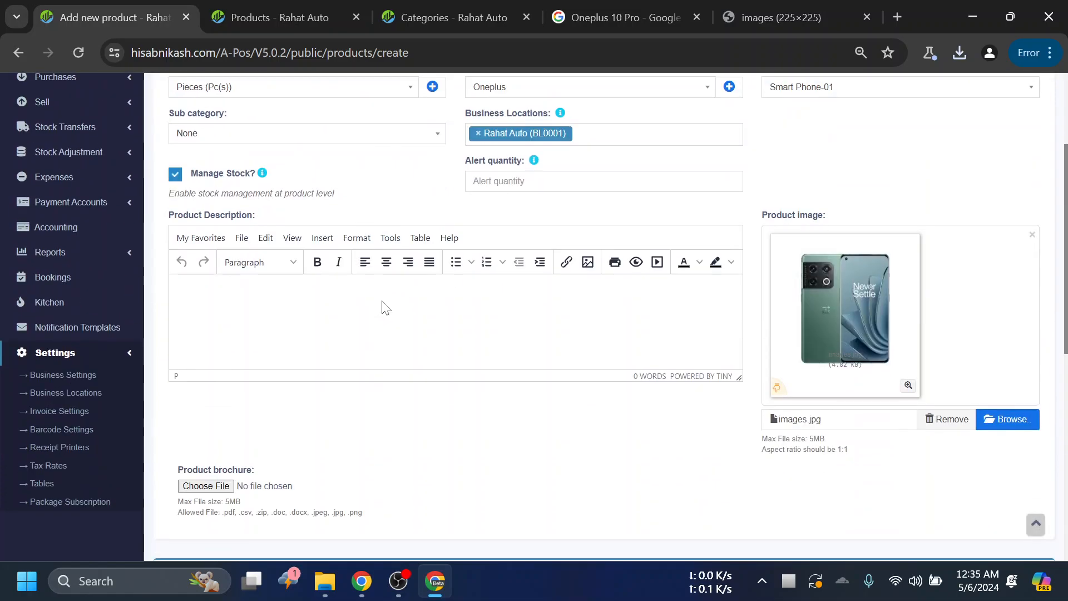
{"action": "scroll", "coordinate": [278, 434], "scroll_direction": "down", "scroll_amount": 3}
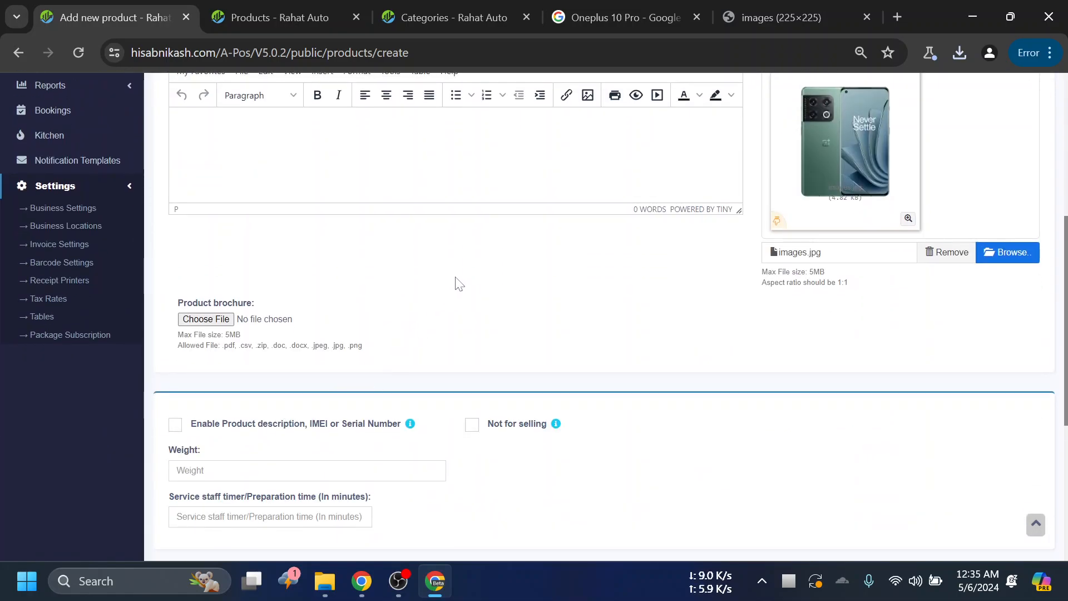
{"action": "left_click", "coordinate": [205, 319]}
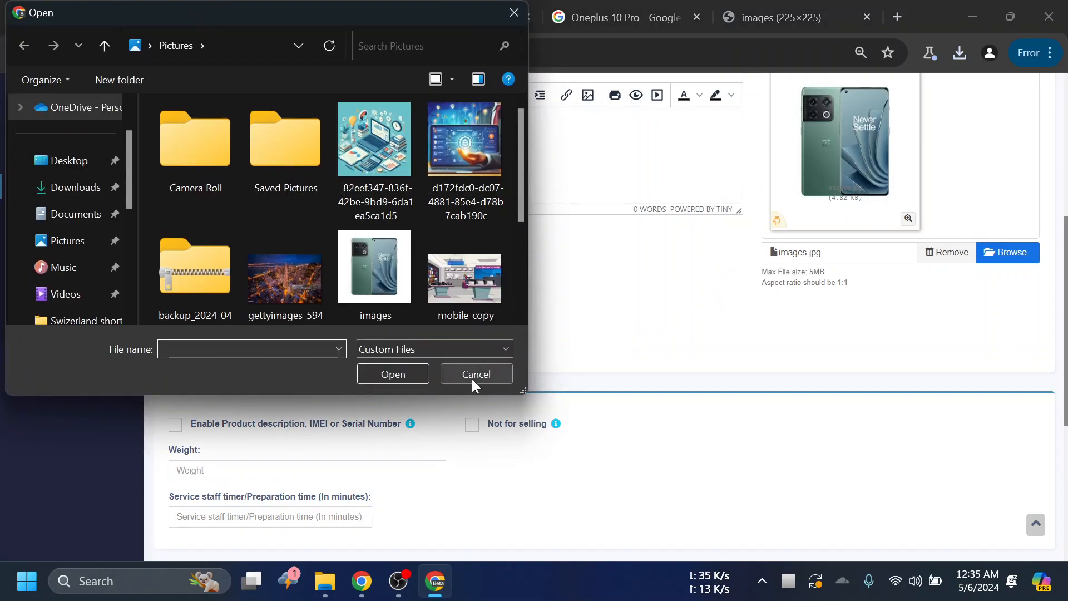
{"action": "left_click", "coordinate": [473, 378]}
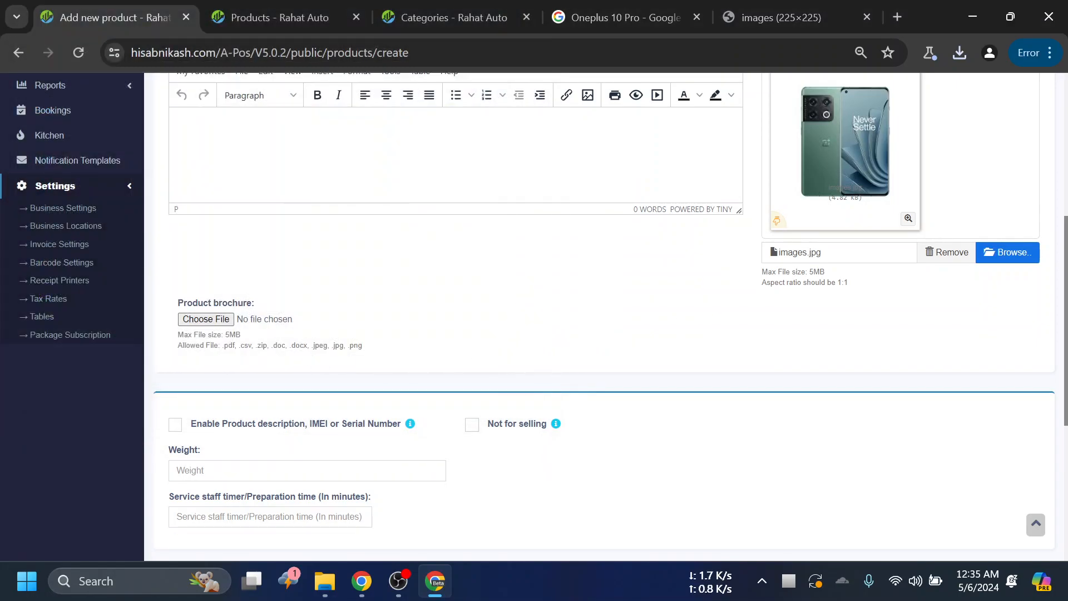
{"action": "scroll", "coordinate": [606, 312], "scroll_direction": "up", "scroll_amount": 2}
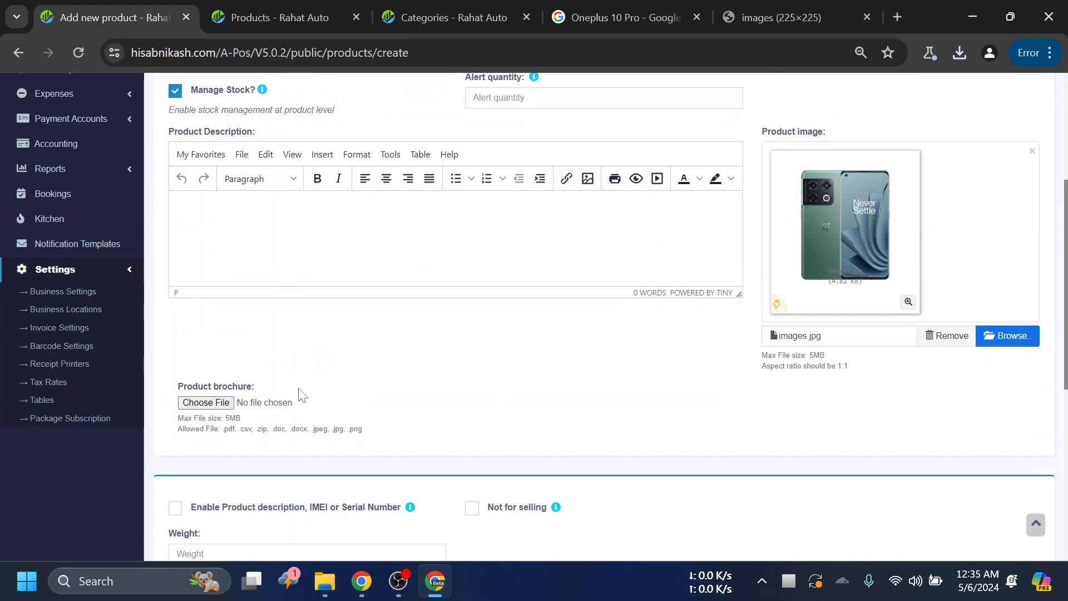
- Open the Product brochure file chooser once more and dismiss it without choosing a file
{"action": "scroll", "coordinate": [286, 356], "scroll_direction": "down", "scroll_amount": 3}
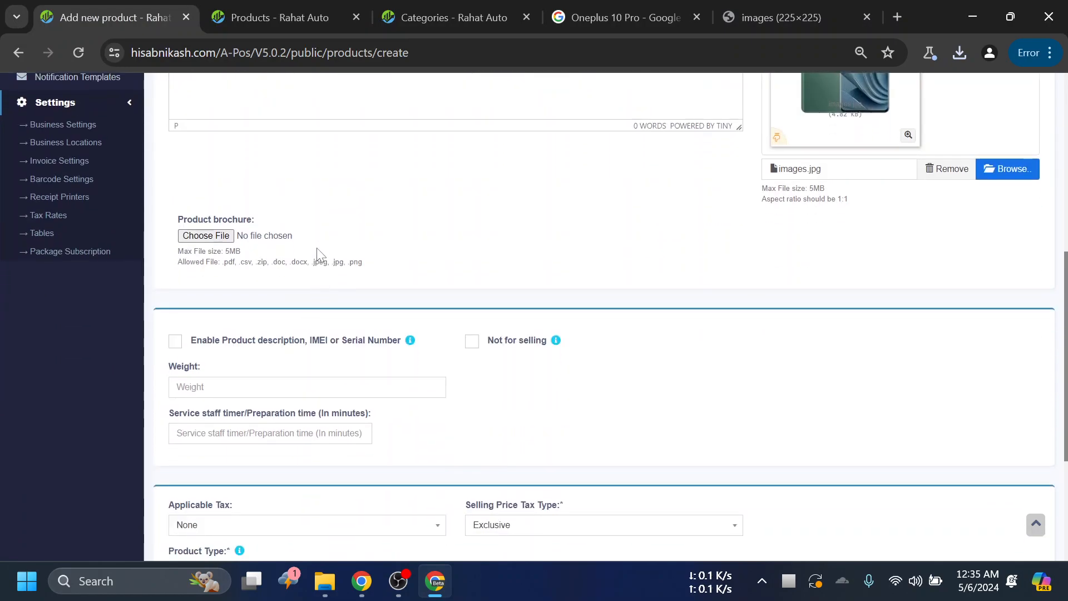
{"action": "scroll", "coordinate": [323, 256], "scroll_direction": "up", "scroll_amount": 3}
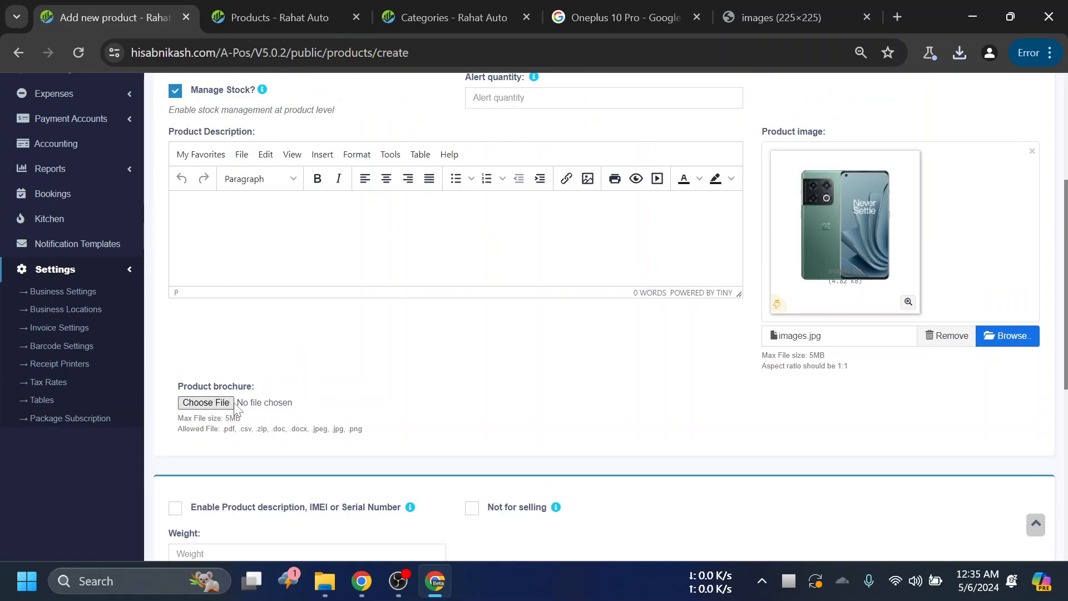
{"action": "left_click", "coordinate": [223, 405]}
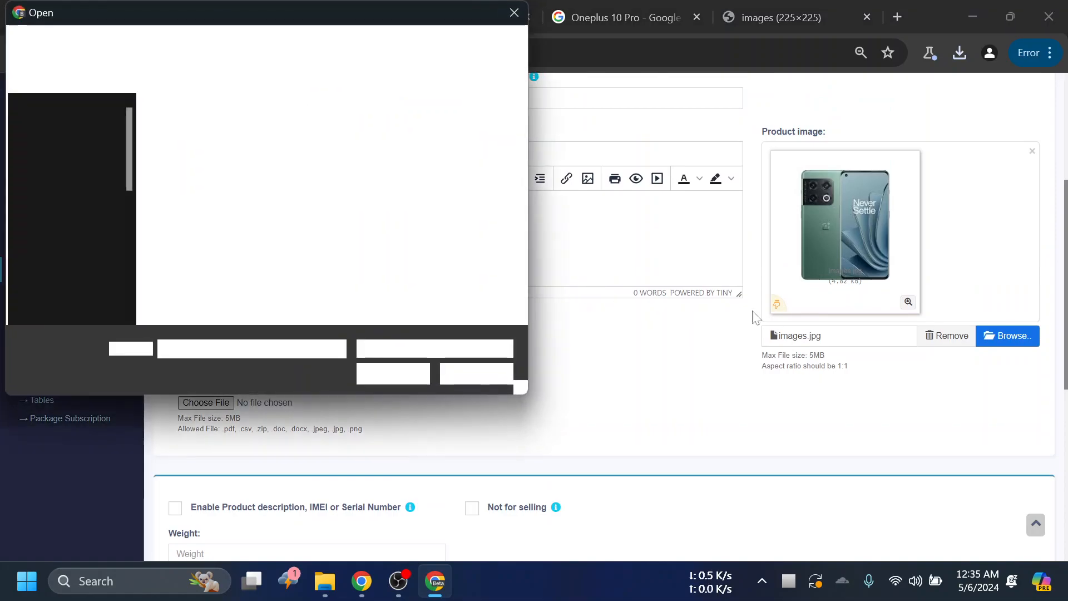
{"action": "left_click", "coordinate": [509, 374]}
- Enable the Product description, IMEI or Serial Number option for the product
{"action": "scroll", "coordinate": [608, 377], "scroll_direction": "down", "scroll_amount": 3}
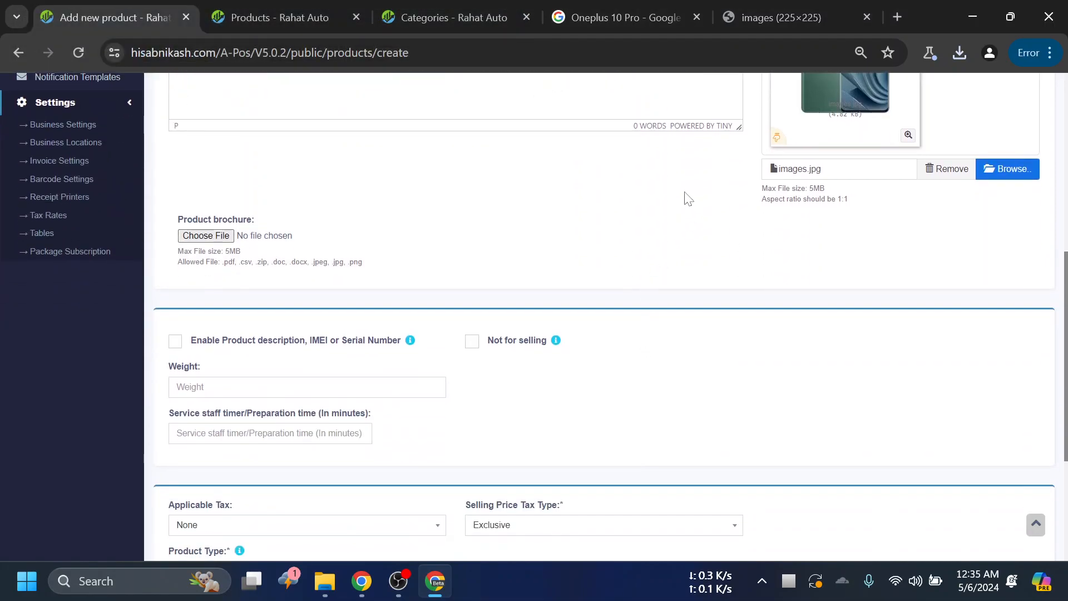
{"action": "scroll", "coordinate": [526, 246], "scroll_direction": "down", "scroll_amount": 2}
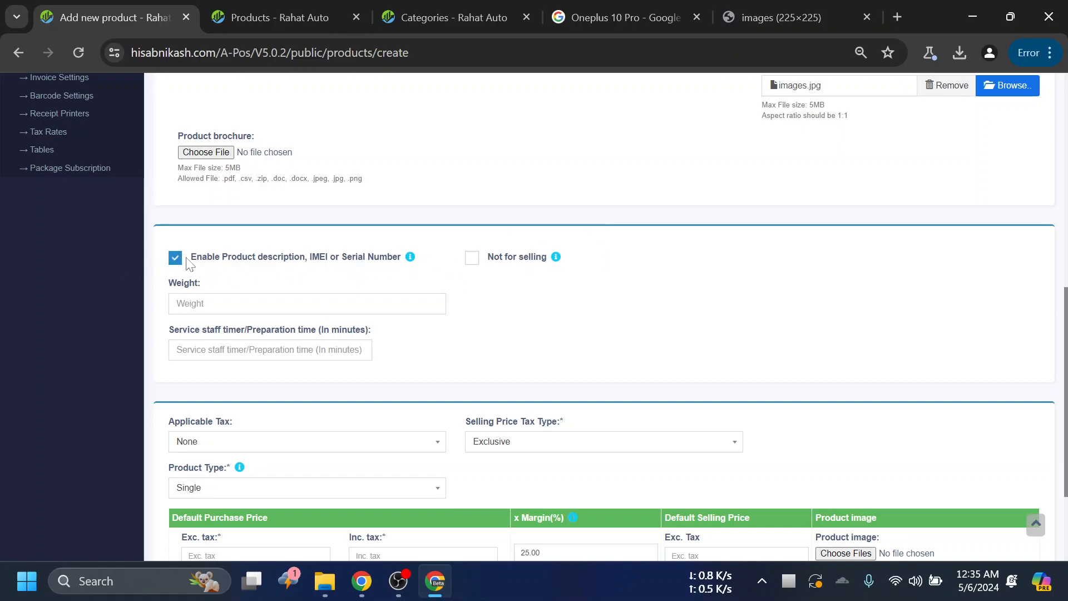
- Close the Products, Categories, Google search and phone image tabs, keeping only the Add new product form open
{"action": "left_click", "coordinate": [305, 11]}
{"action": "left_click", "coordinate": [111, 17]}
{"action": "scroll", "coordinate": [843, 234], "scroll_direction": "up", "scroll_amount": 5}
{"action": "scroll", "coordinate": [843, 228], "scroll_direction": "up", "scroll_amount": 5}
{"action": "left_click", "coordinate": [284, 11]}
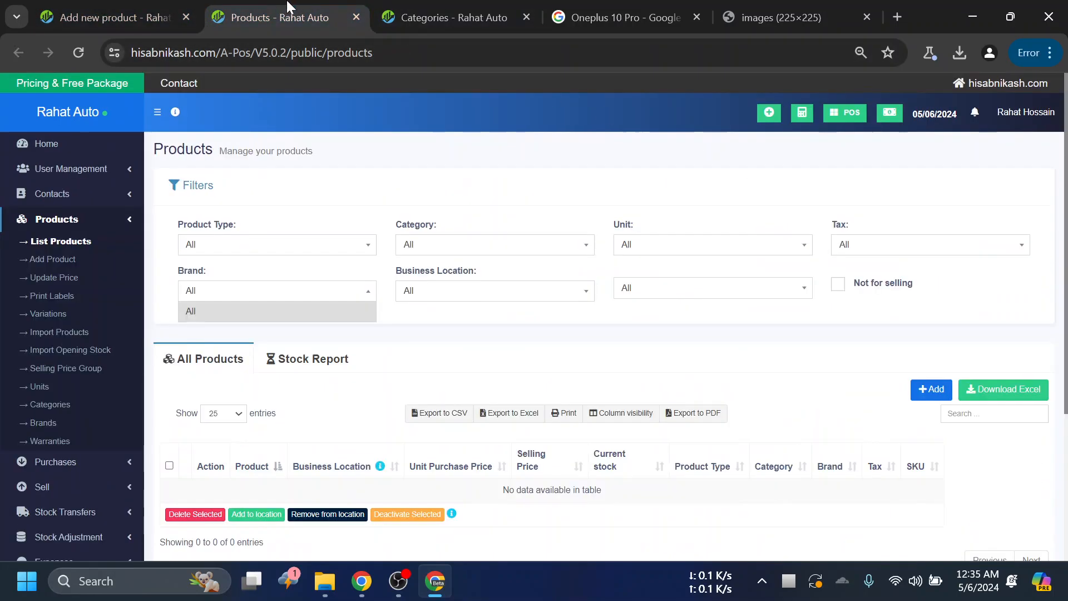
{"action": "left_click", "coordinate": [361, 16]}
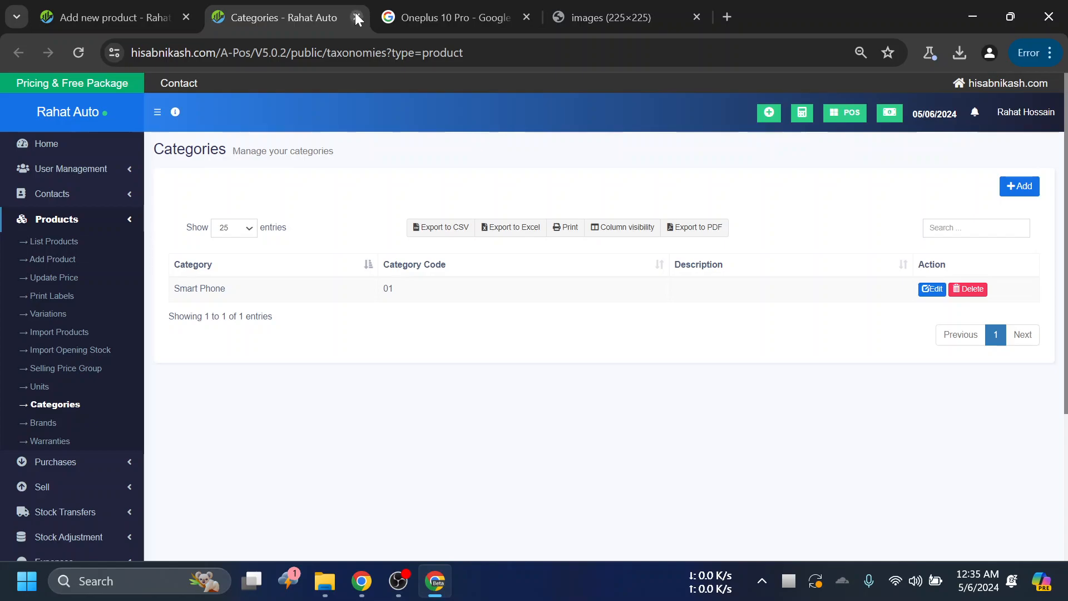
{"action": "left_click", "coordinate": [357, 16]}
{"action": "left_click", "coordinate": [357, 17]}
{"action": "left_click", "coordinate": [357, 16]}
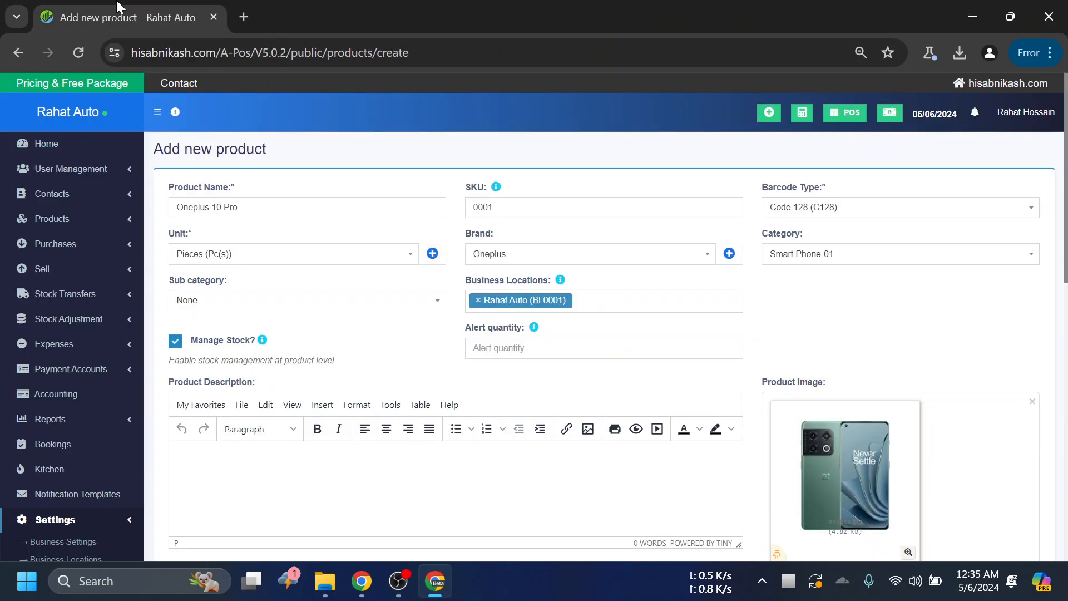
- Open the POS screen in a separate tab and return to the Add new product form
{"action": "right_click", "coordinate": [851, 113]}
{"action": "left_click", "coordinate": [766, 127]}
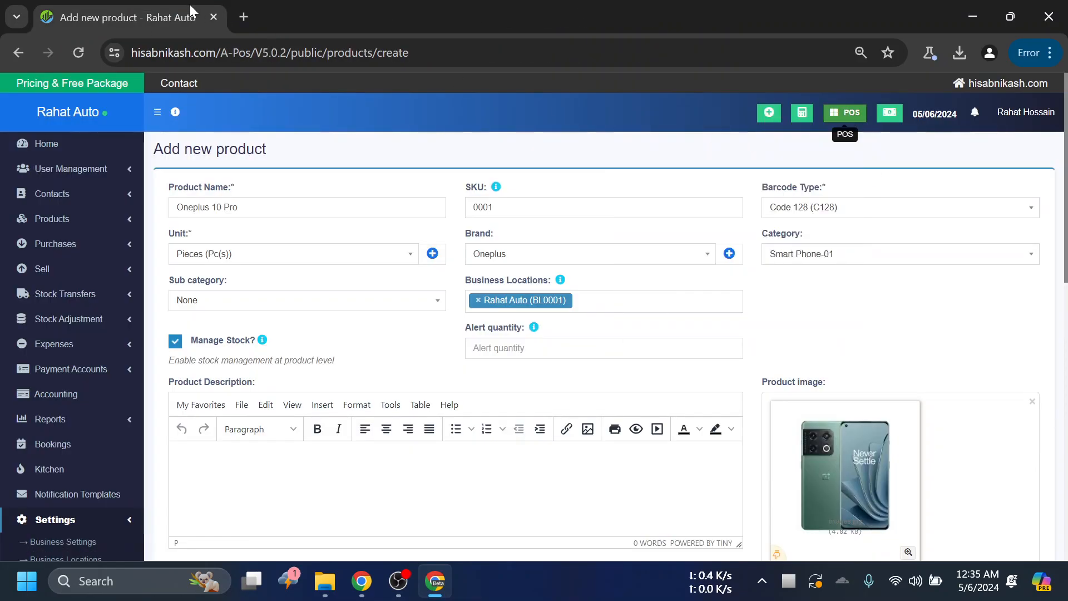
{"action": "left_click", "coordinate": [302, 17]}
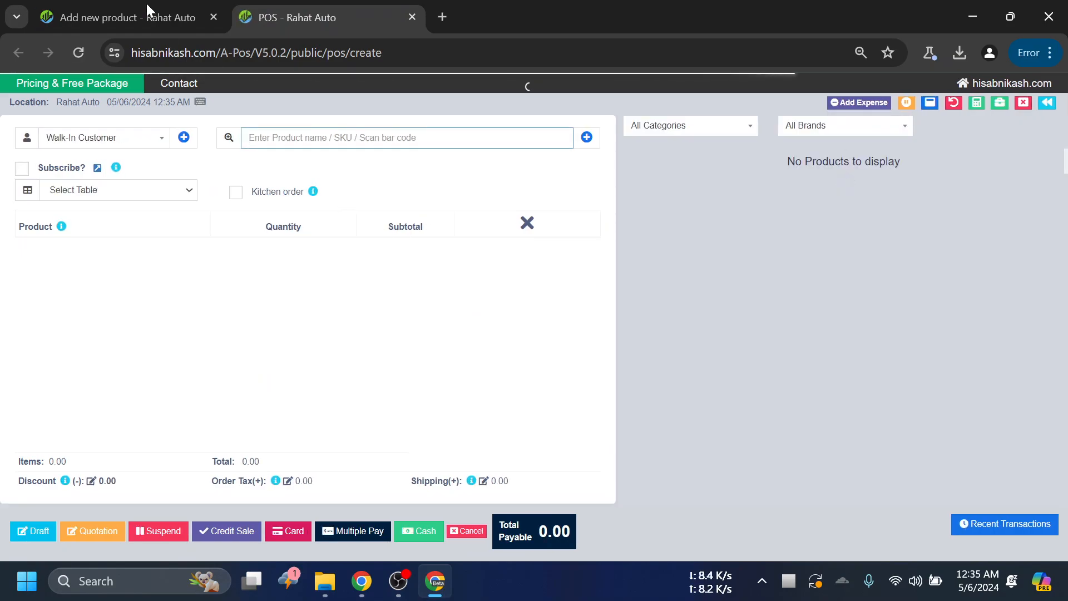
{"action": "left_click", "coordinate": [189, 25]}
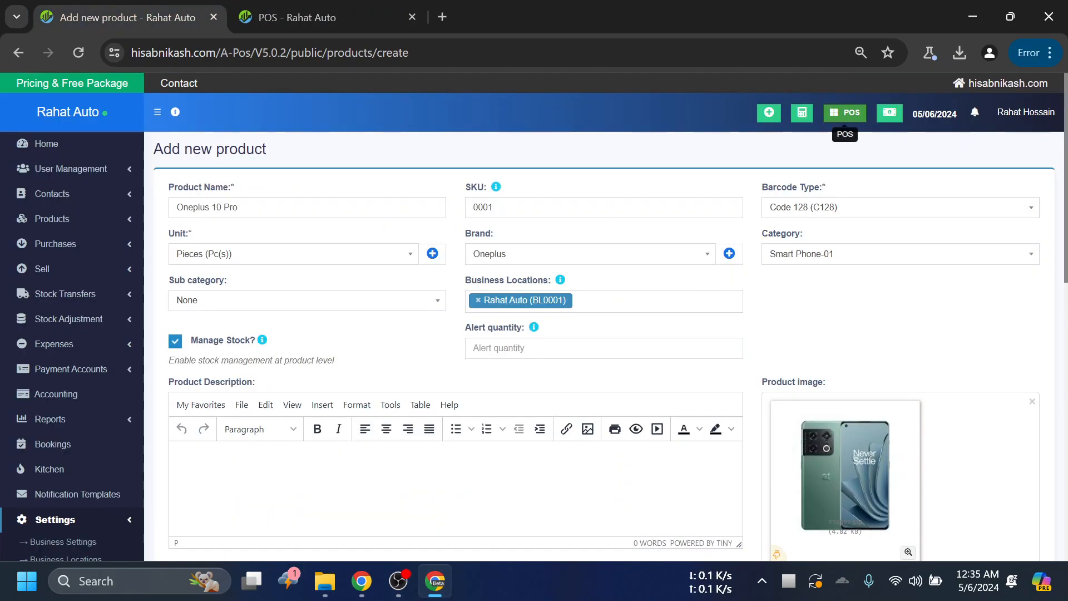
{"action": "left_click", "coordinate": [307, 8]}
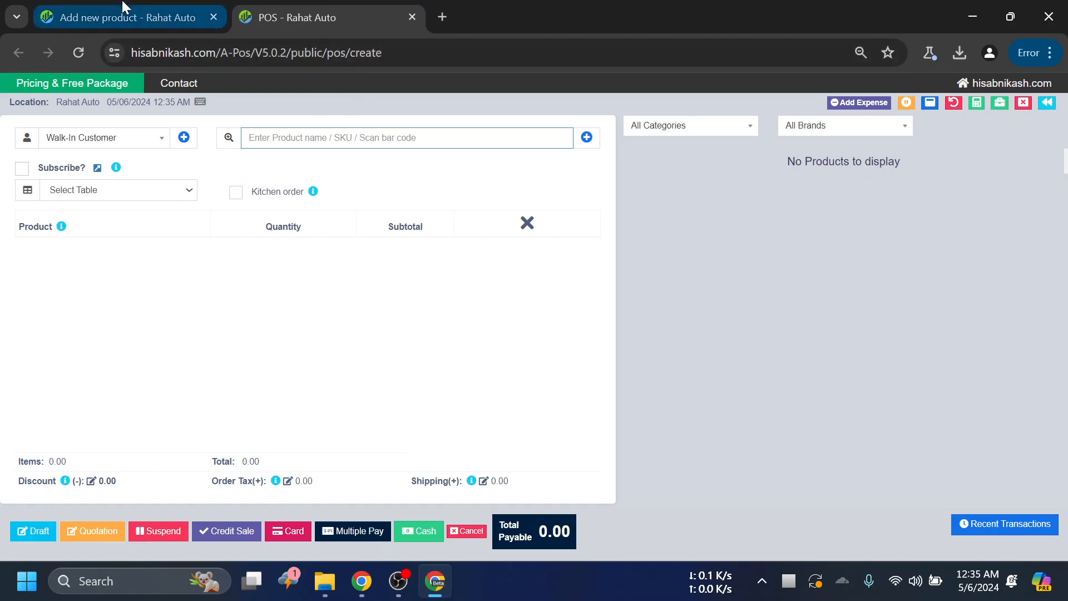
{"action": "left_click", "coordinate": [127, 17]}
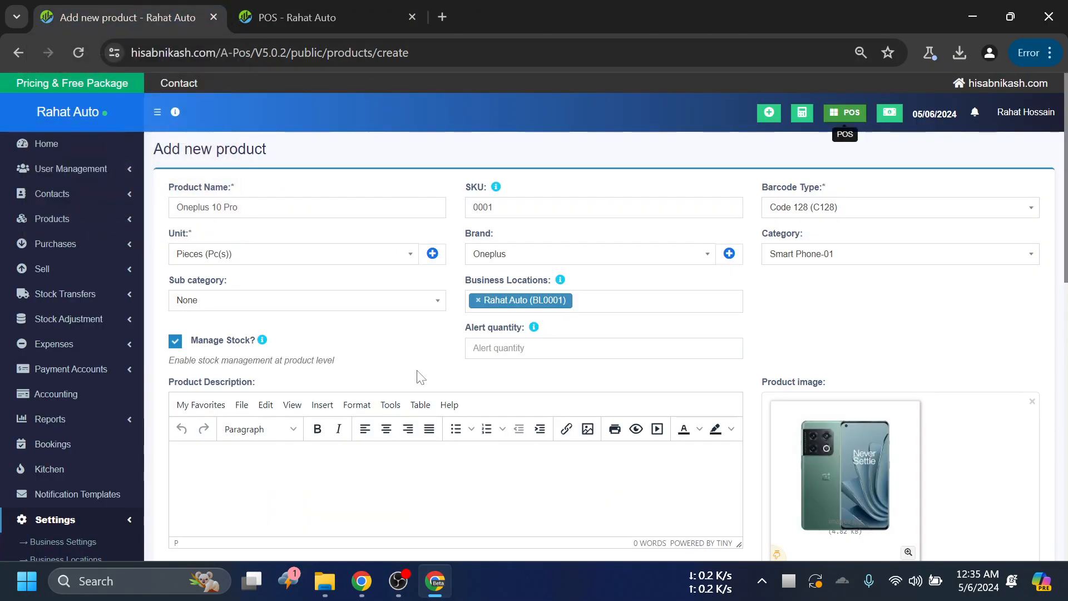
- Examine the Enable Product description, IMEI or Serial Number option, toggling it off and back on
{"action": "scroll", "coordinate": [419, 371], "scroll_direction": "down", "scroll_amount": 5}
{"action": "scroll", "coordinate": [419, 371], "scroll_direction": "down", "scroll_amount": 3}
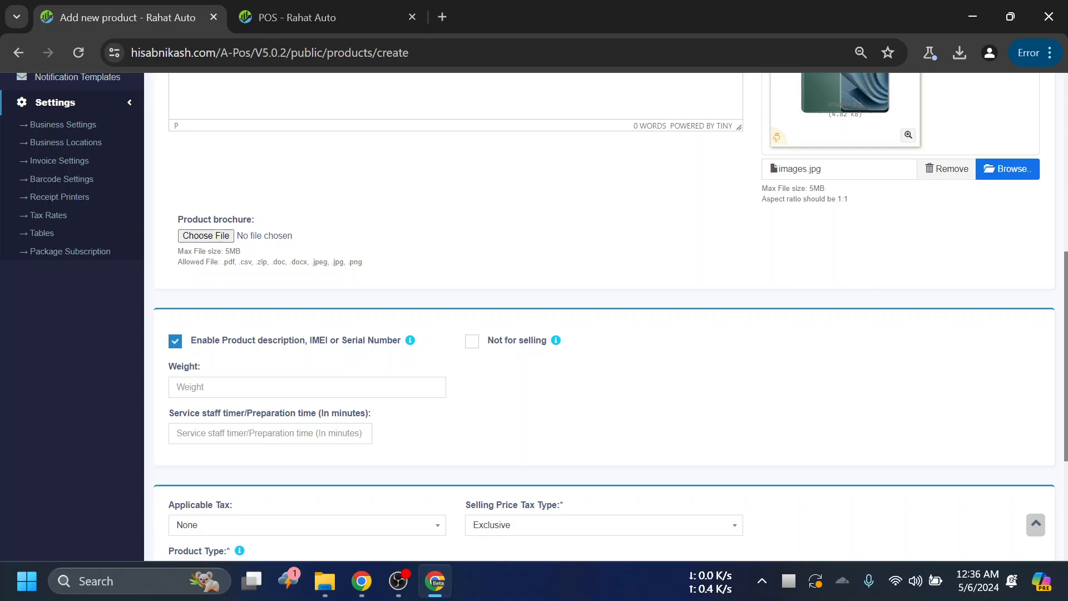
{"action": "left_click_drag", "start_coordinate": [400, 341], "coordinate": [336, 334]}
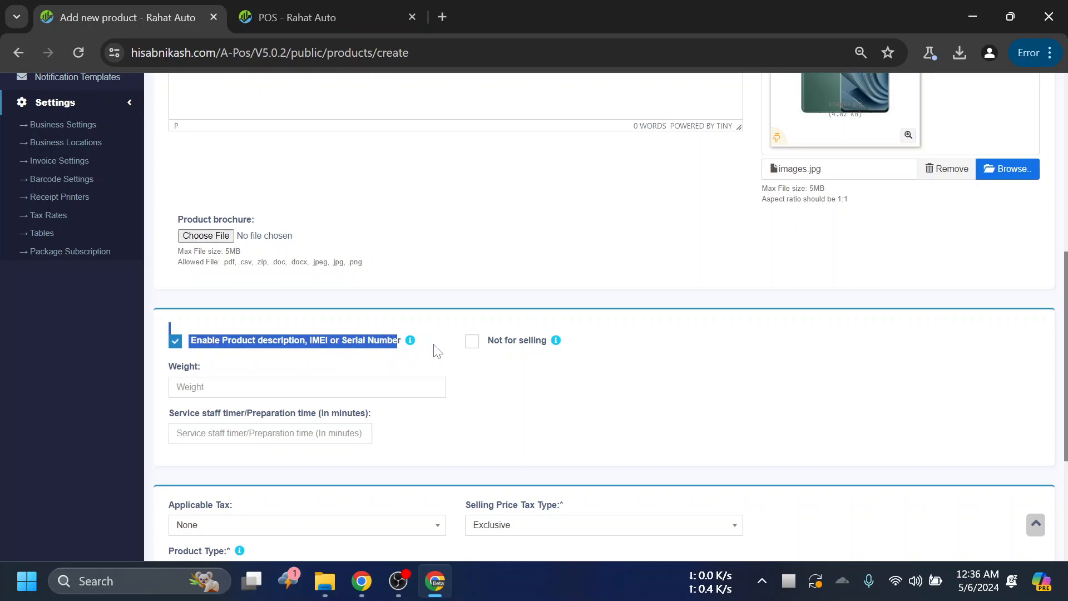
{"action": "left_click", "coordinate": [401, 341]}
{"action": "left_click_drag", "start_coordinate": [402, 340], "coordinate": [345, 343]}
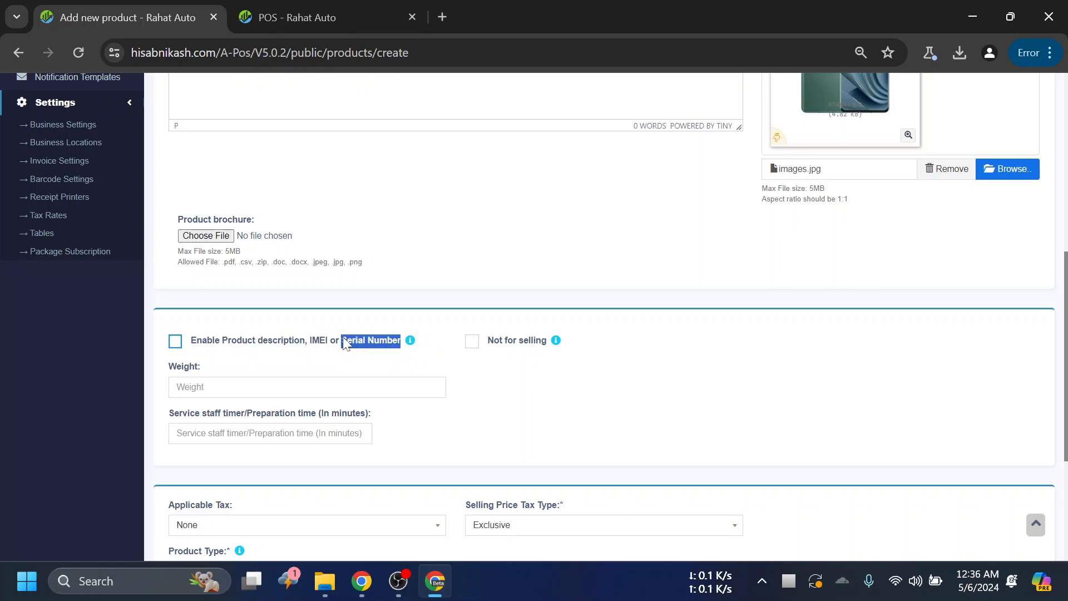
{"action": "left_click_drag", "start_coordinate": [332, 349], "coordinate": [312, 343]}
{"action": "left_click", "coordinate": [313, 342]}
- Review the product form from the Weight field up to Product Name and back down to the IMEI or Serial Number option
{"action": "left_click", "coordinate": [307, 387]}
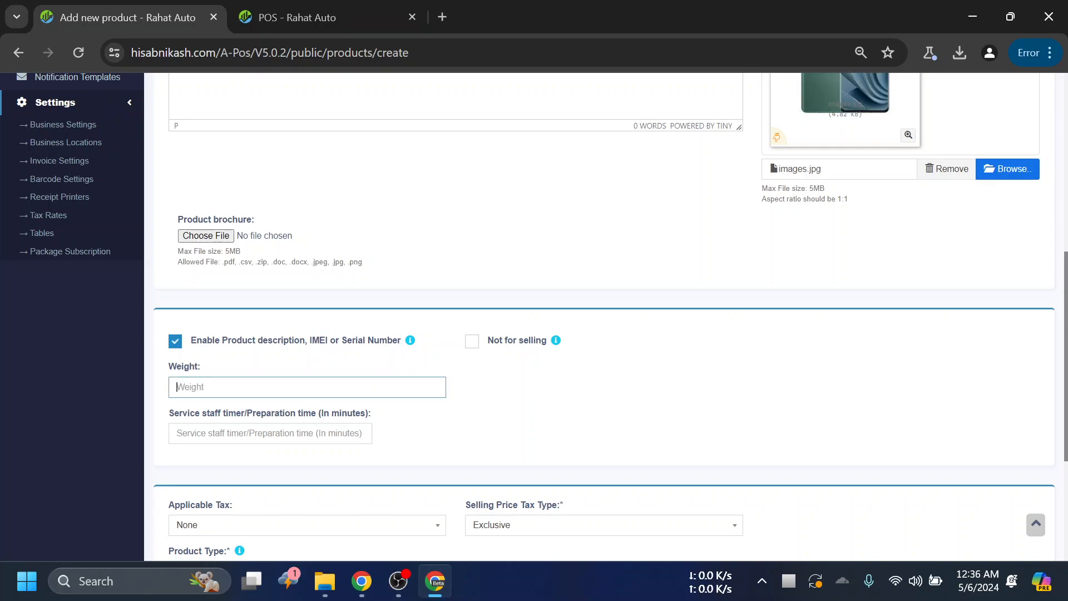
{"action": "left_click", "coordinate": [581, 415]}
{"action": "scroll", "coordinate": [685, 401], "scroll_direction": "down", "scroll_amount": 3}
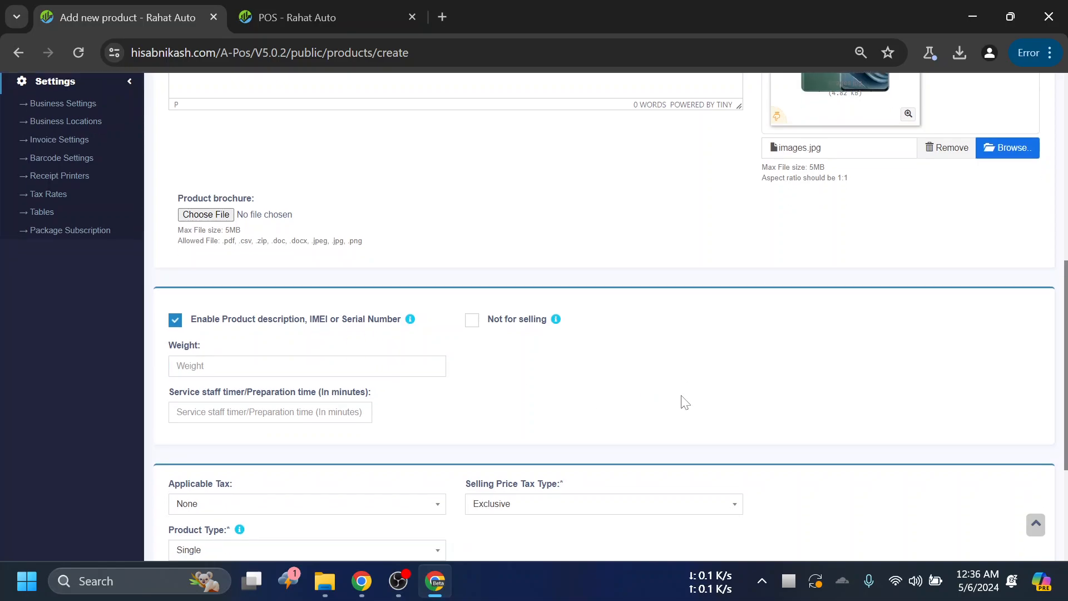
{"action": "scroll", "coordinate": [440, 329], "scroll_direction": "up", "scroll_amount": 9}
{"action": "scroll", "coordinate": [459, 340], "scroll_direction": "down", "scroll_amount": 6}
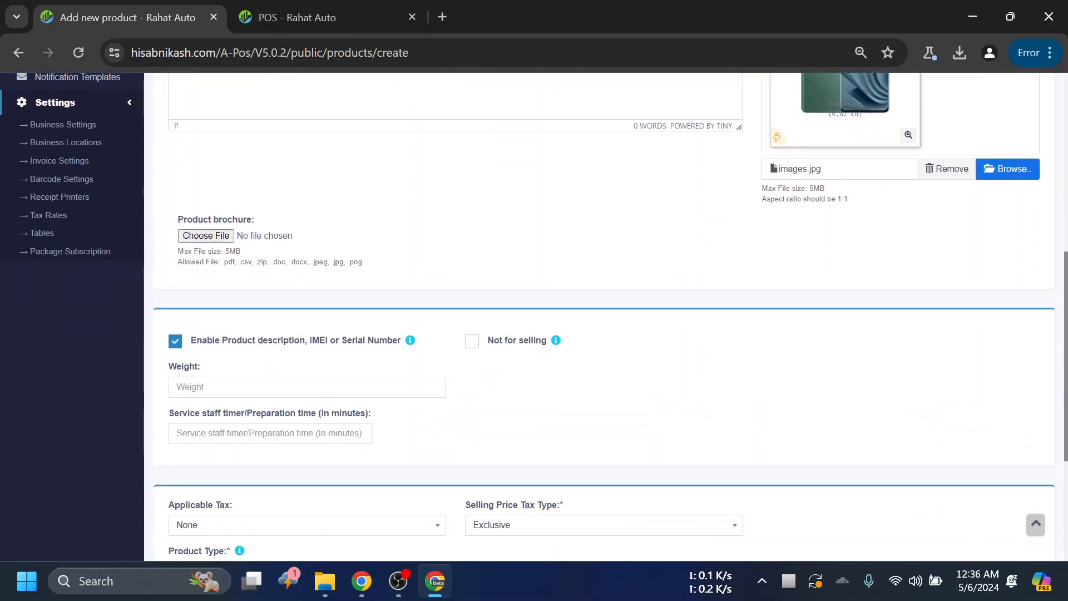
{"action": "left_click", "coordinate": [354, 384]}
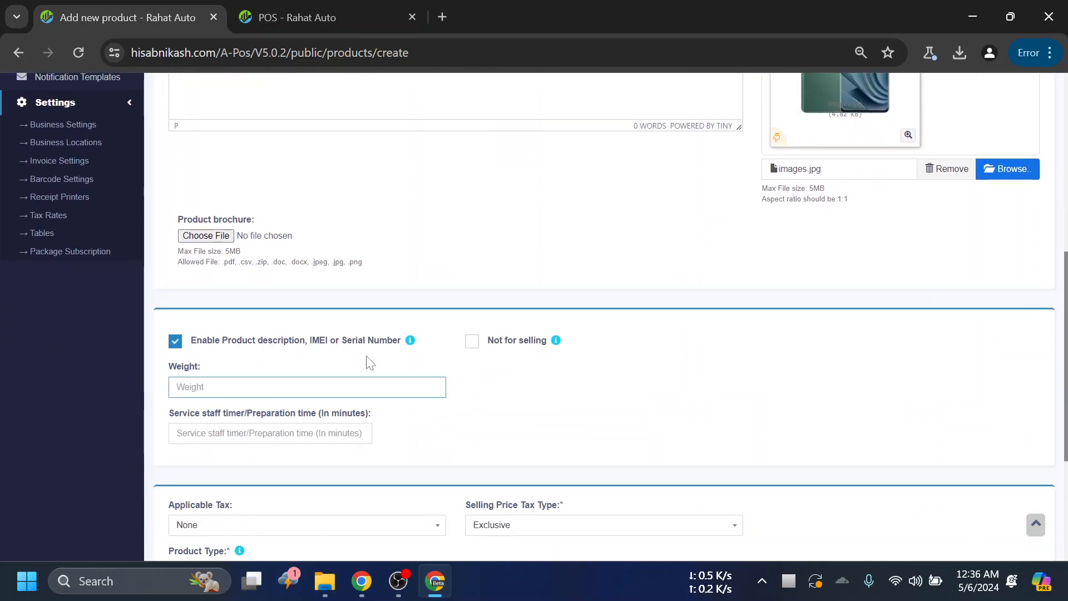
{"action": "scroll", "coordinate": [392, 289], "scroll_direction": "up", "scroll_amount": 3}
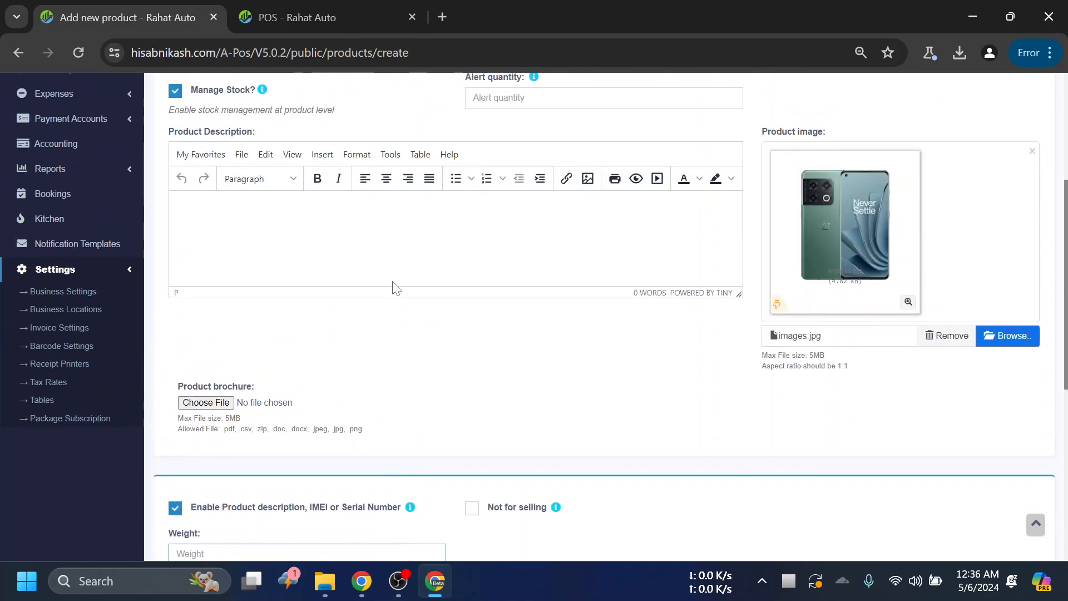
{"action": "scroll", "coordinate": [408, 139], "scroll_direction": "up", "scroll_amount": 3}
{"action": "scroll", "coordinate": [411, 156], "scroll_direction": "down", "scroll_amount": 3}
{"action": "scroll", "coordinate": [445, 345], "scroll_direction": "up", "scroll_amount": 1}
{"action": "scroll", "coordinate": [474, 256], "scroll_direction": "up", "scroll_amount": 1}
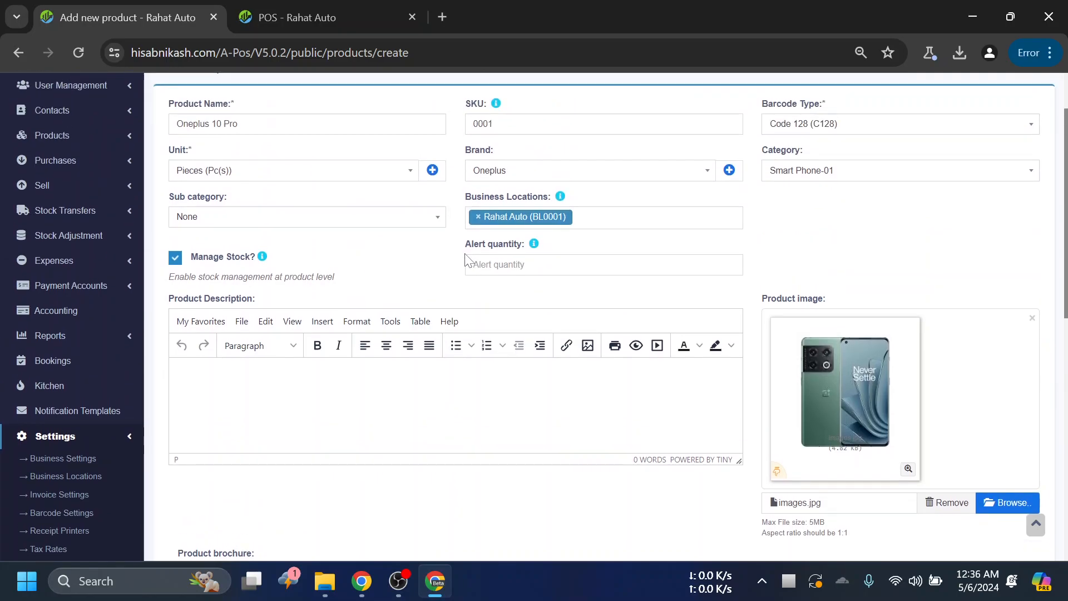
{"action": "scroll", "coordinate": [467, 260], "scroll_direction": "up", "scroll_amount": 1}
{"action": "scroll", "coordinate": [459, 209], "scroll_direction": "down", "scroll_amount": 2}
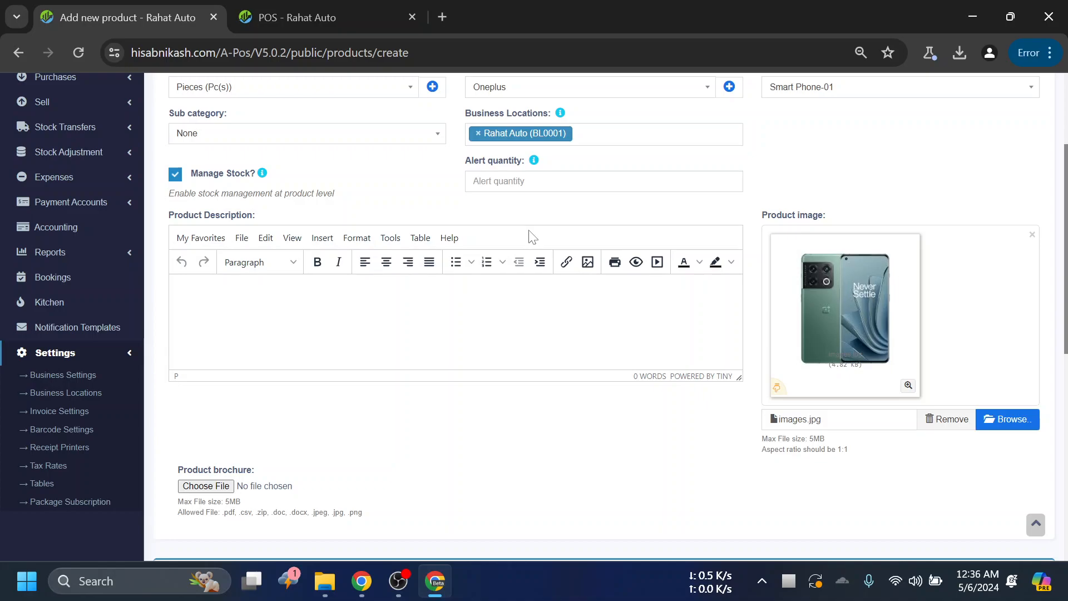
{"action": "scroll", "coordinate": [467, 449], "scroll_direction": "down", "scroll_amount": 1}
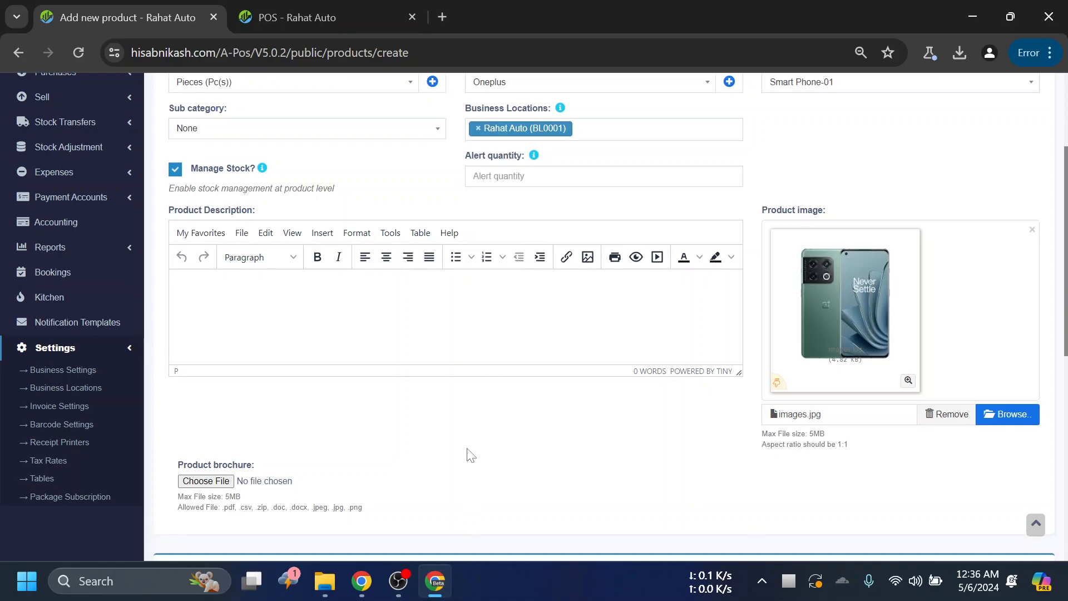
{"action": "scroll", "coordinate": [471, 455], "scroll_direction": "down", "scroll_amount": 2}
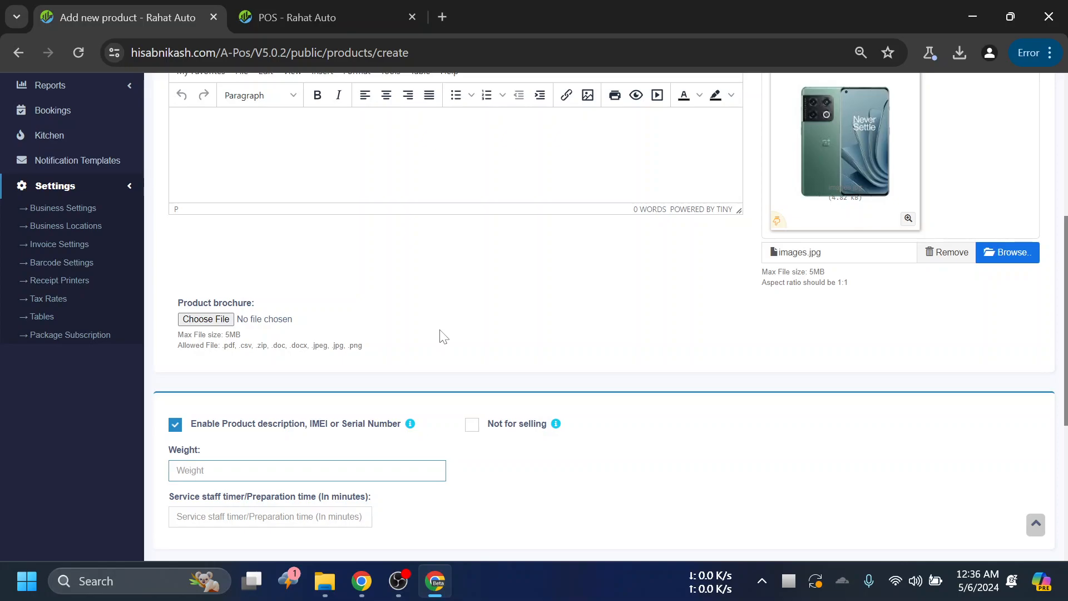
{"action": "scroll", "coordinate": [582, 322], "scroll_direction": "down", "scroll_amount": 1}
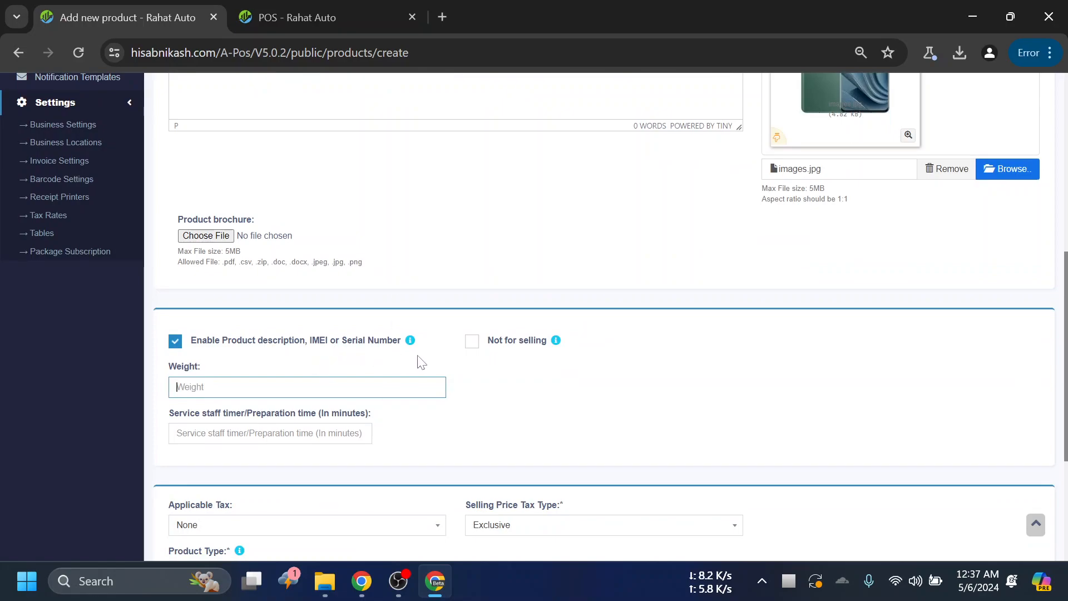
{"action": "left_click_drag", "start_coordinate": [401, 340], "coordinate": [187, 344]}
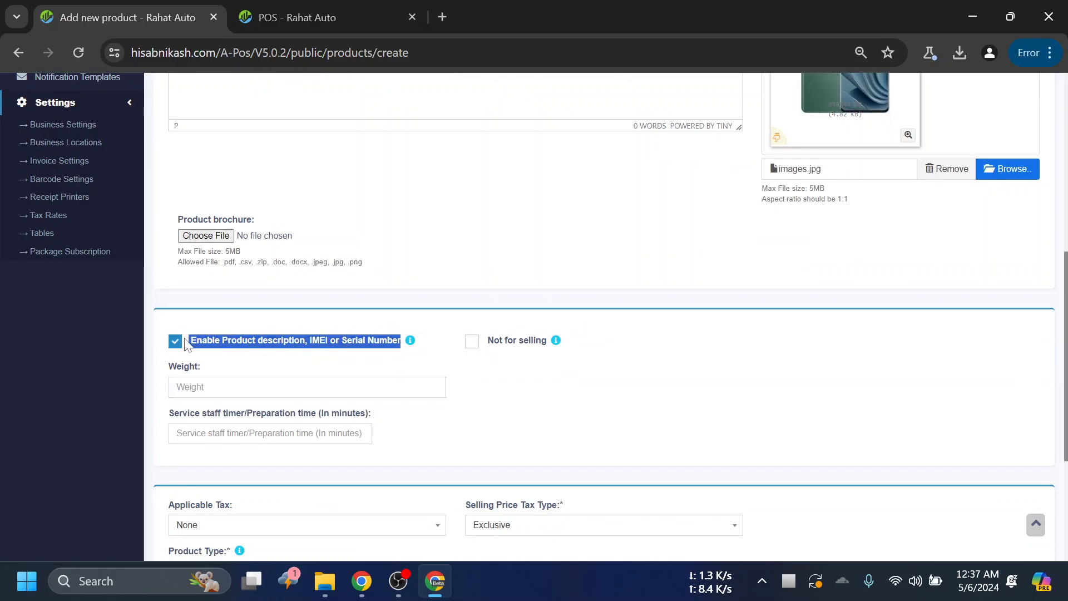
{"action": "left_click", "coordinate": [408, 349]}
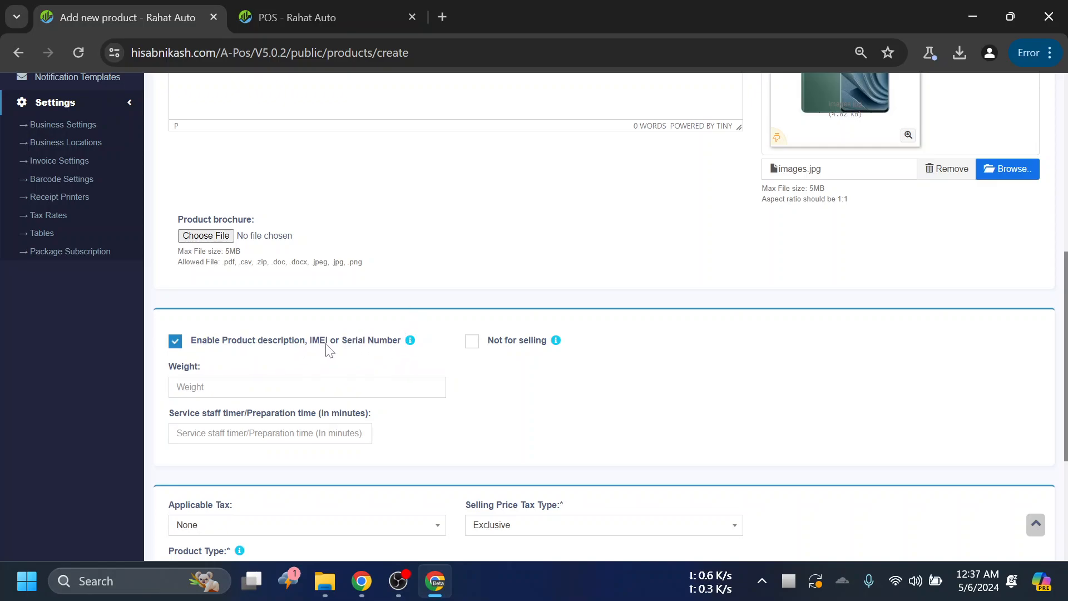
- Examine the columns of the All sales list in the POS tab and return to the lower part of the Add new product form
{"action": "scroll", "coordinate": [358, 351], "scroll_direction": "up", "scroll_amount": 8}
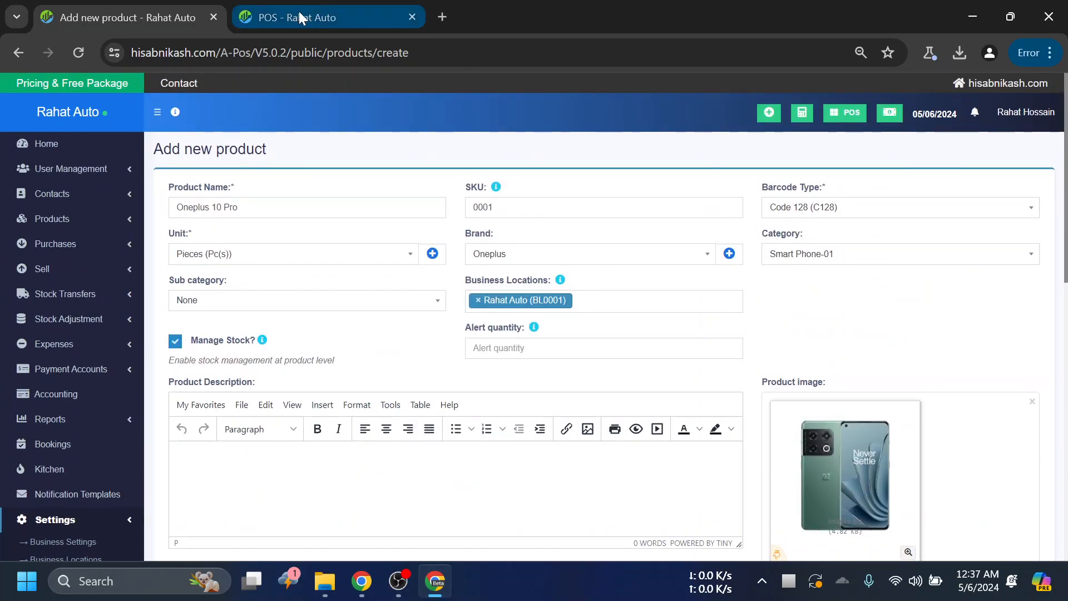
{"action": "left_click", "coordinate": [299, 10]}
{"action": "left_click", "coordinate": [1047, 103]}
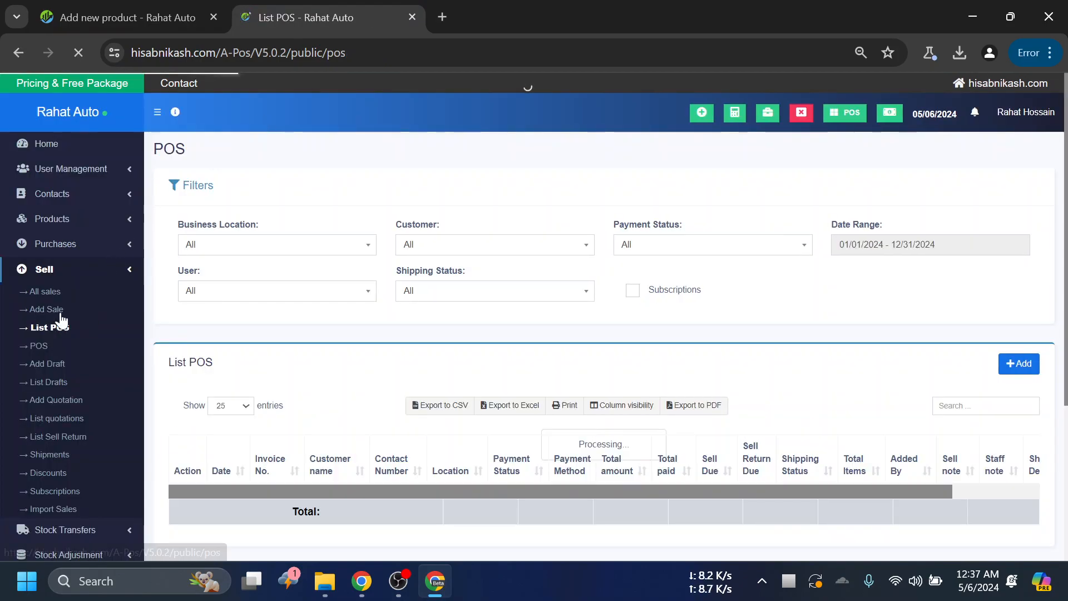
{"action": "left_click", "coordinate": [33, 290]}
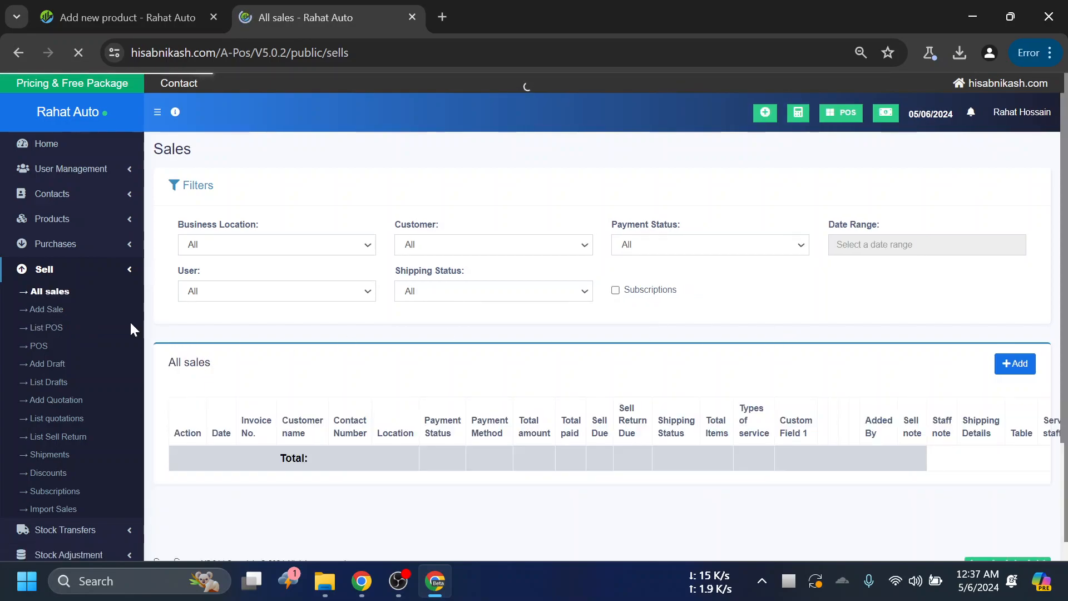
{"action": "scroll", "coordinate": [1021, 377], "scroll_direction": "down", "scroll_amount": 1}
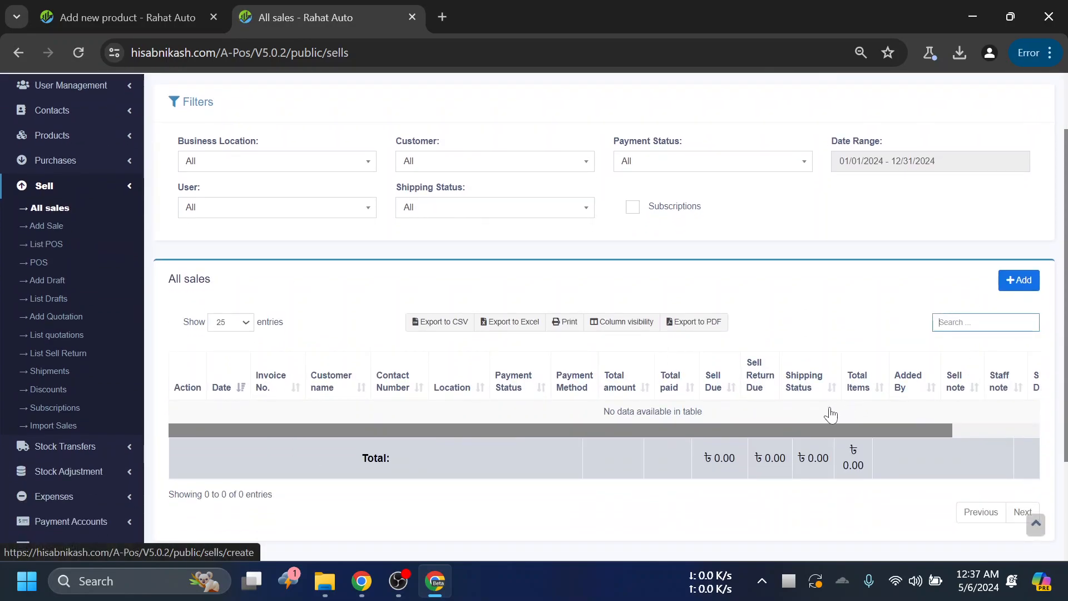
{"action": "left_click_drag", "start_coordinate": [796, 429], "coordinate": [941, 415]}
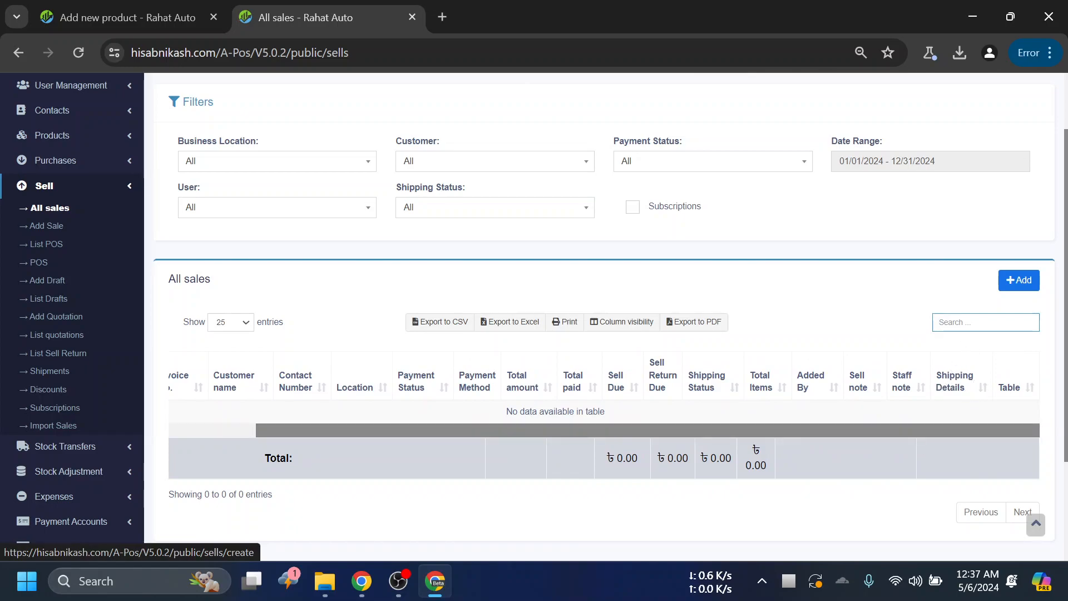
{"action": "left_click_drag", "start_coordinate": [736, 435], "coordinate": [482, 424]}
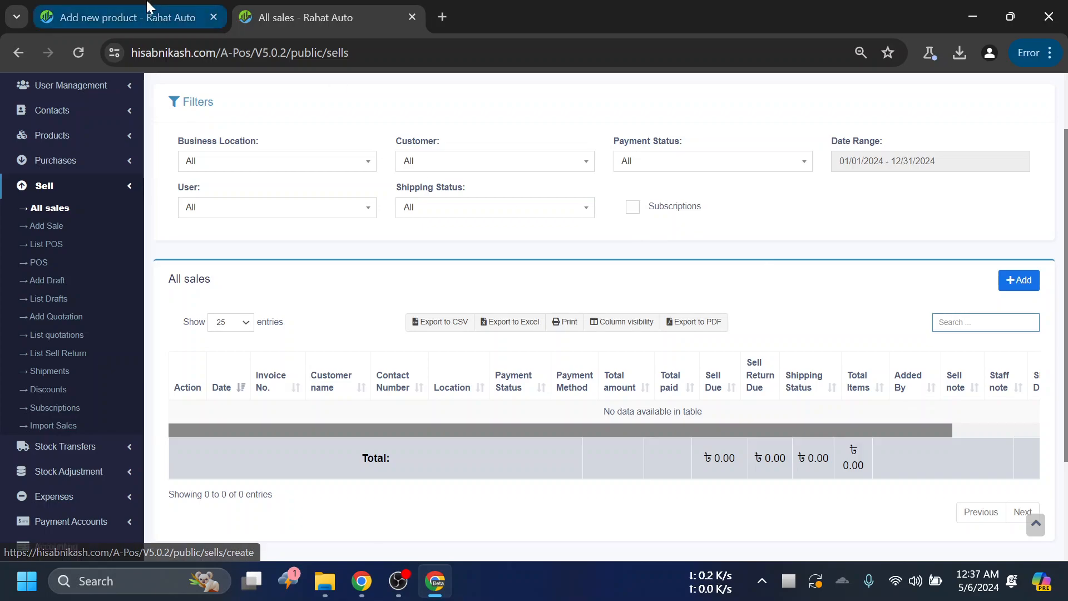
{"action": "left_click", "coordinate": [189, 13]}
{"action": "scroll", "coordinate": [492, 445], "scroll_direction": "down", "scroll_amount": 10}
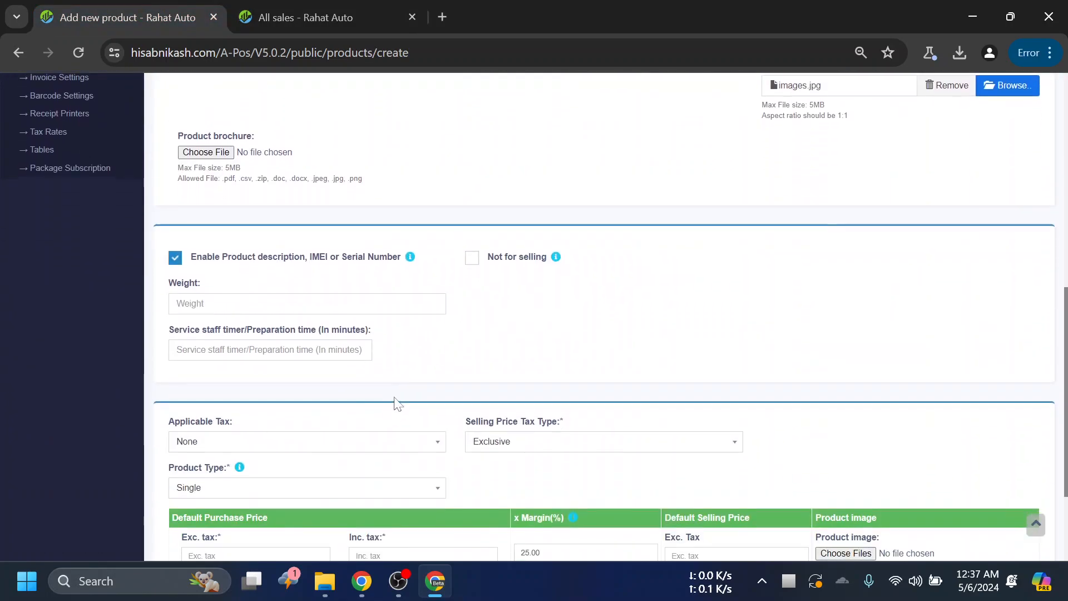
- Examine the Weight field in the lower part of the Add new product form
{"action": "scroll", "coordinate": [311, 389], "scroll_direction": "down", "scroll_amount": 3}
{"action": "scroll", "coordinate": [322, 374], "scroll_direction": "up", "scroll_amount": 3}
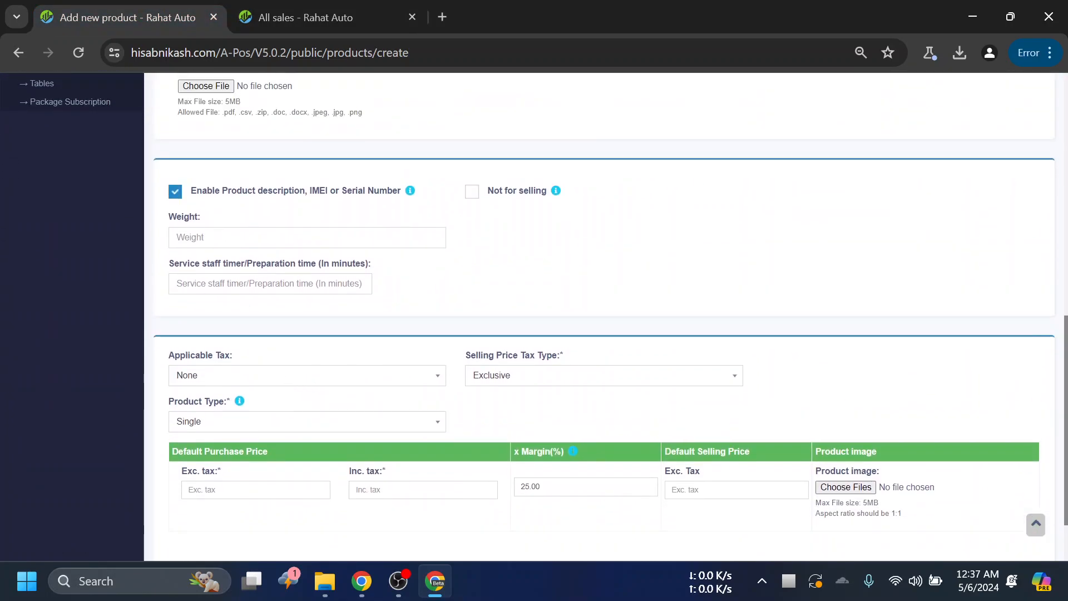
{"action": "scroll", "coordinate": [306, 334], "scroll_direction": "up", "scroll_amount": 1}
{"action": "scroll", "coordinate": [524, 317], "scroll_direction": "up", "scroll_amount": 2}
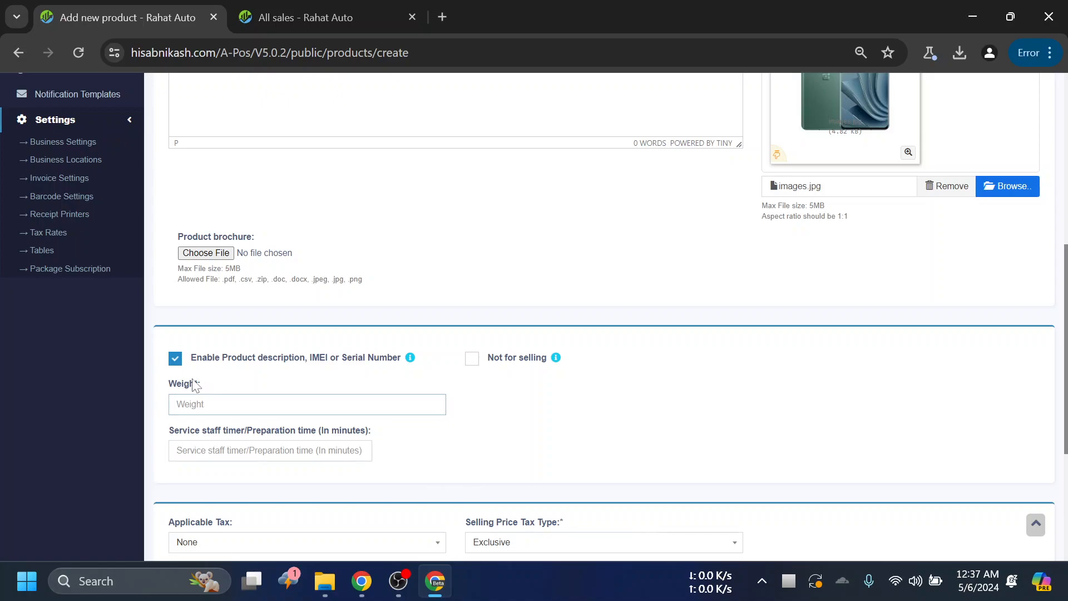
{"action": "left_click_drag", "start_coordinate": [199, 385], "coordinate": [169, 390]}
{"action": "left_click", "coordinate": [594, 432]}
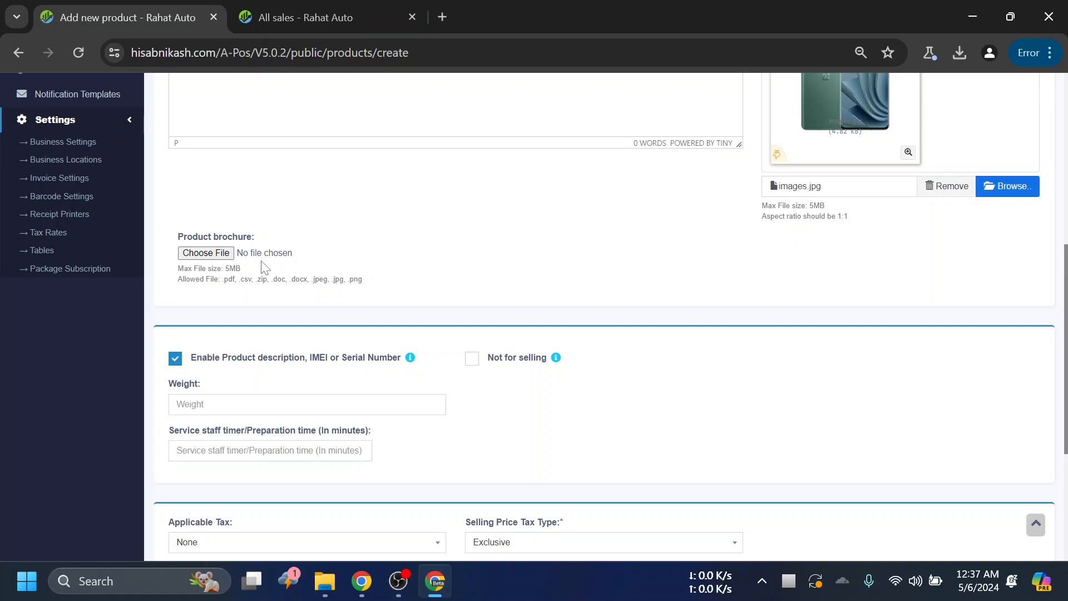
- Review the Add new product form from the Product brochure up to Product Name and back down to the pricing section
{"action": "scroll", "coordinate": [550, 393], "scroll_direction": "up", "scroll_amount": 3}
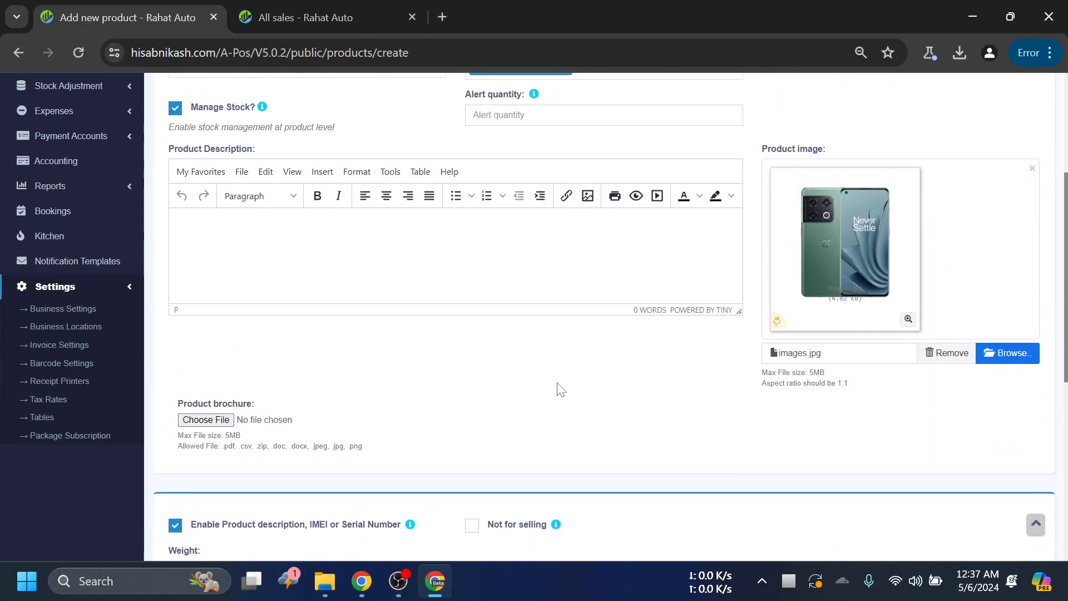
{"action": "scroll", "coordinate": [568, 385], "scroll_direction": "up", "scroll_amount": 2}
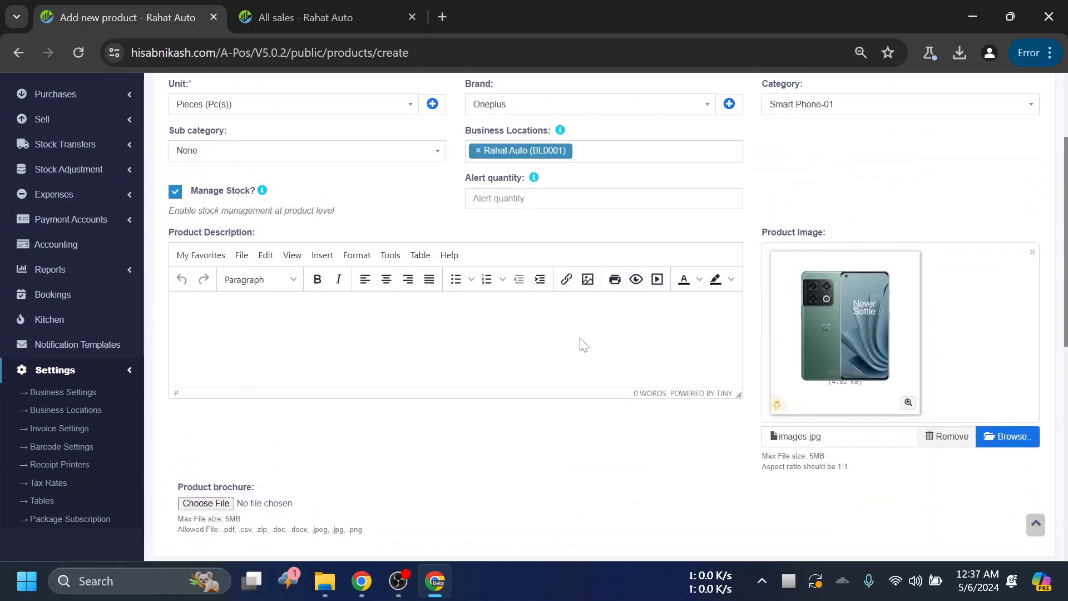
{"action": "scroll", "coordinate": [346, 231], "scroll_direction": "up", "scroll_amount": 3}
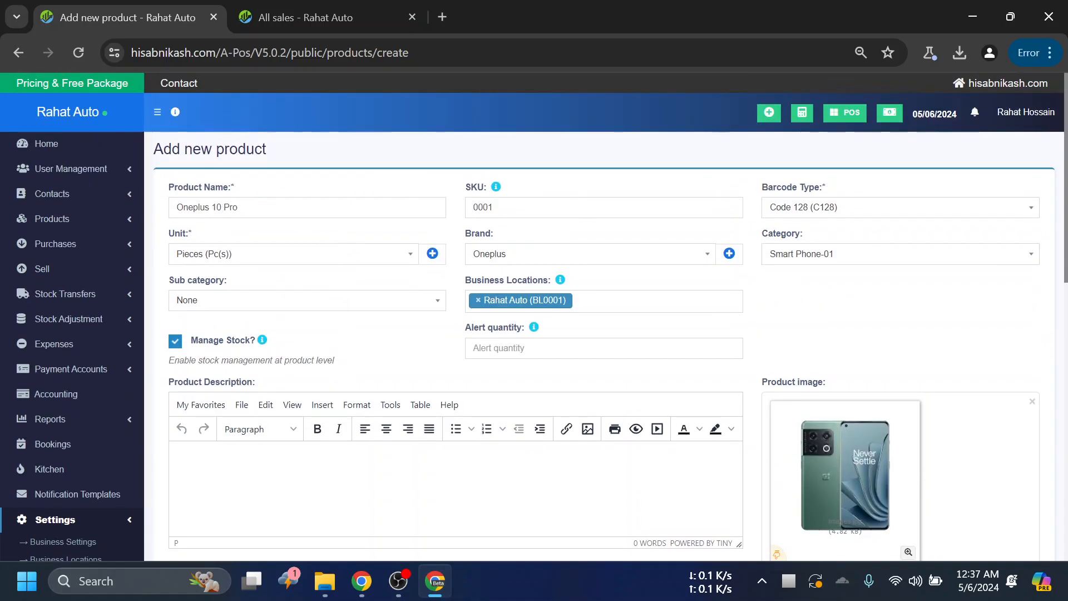
{"action": "scroll", "coordinate": [470, 226], "scroll_direction": "down", "scroll_amount": 8}
{"action": "scroll", "coordinate": [575, 234], "scroll_direction": "down", "scroll_amount": 3}
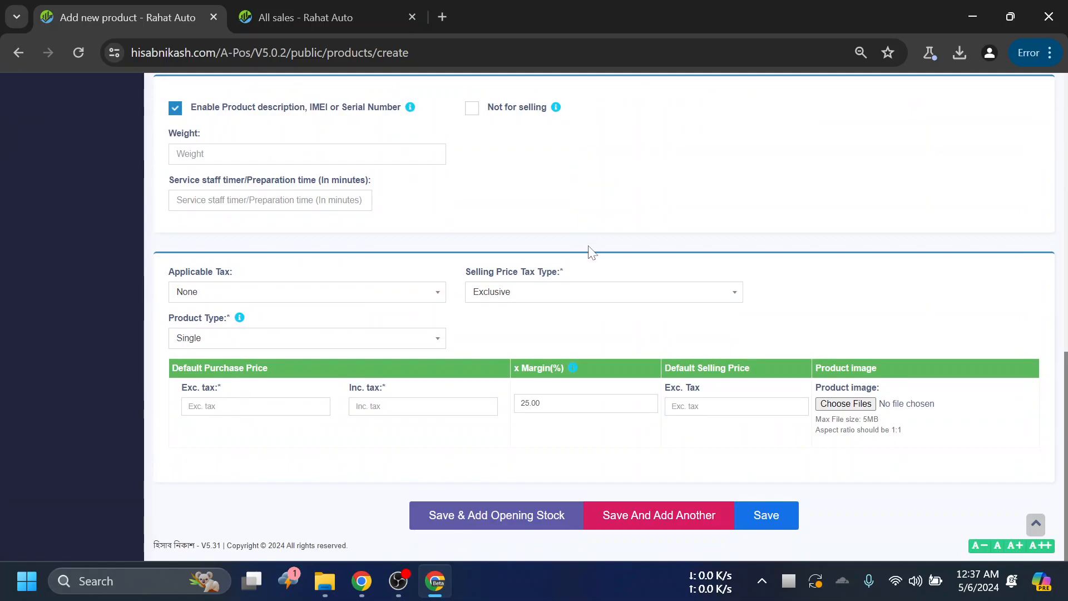
{"action": "scroll", "coordinate": [635, 220], "scroll_direction": "up", "scroll_amount": 3}
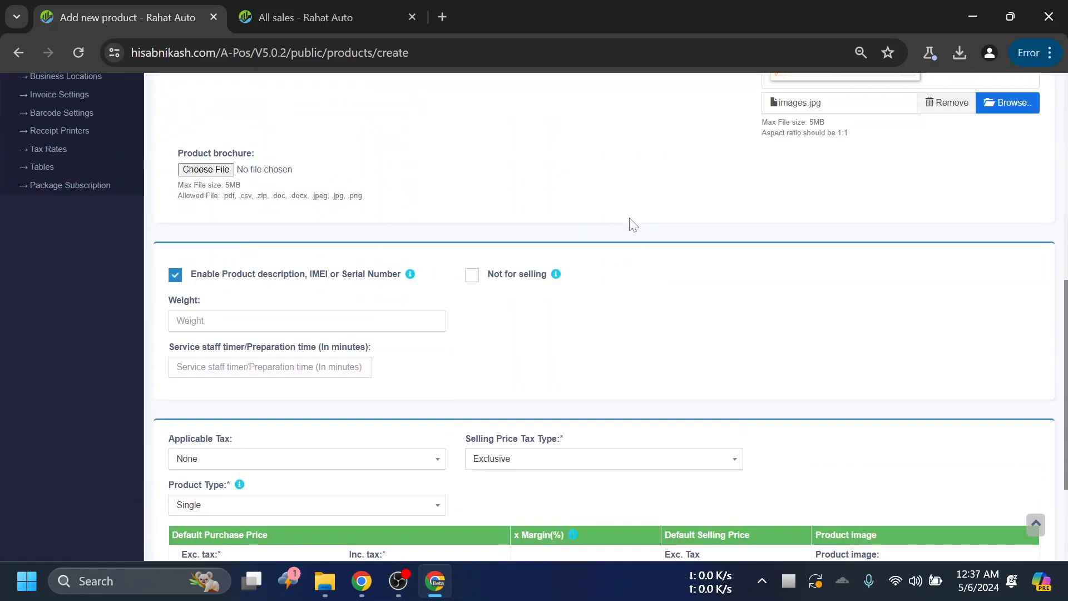
{"action": "scroll", "coordinate": [664, 295], "scroll_direction": "up", "scroll_amount": 2}
{"action": "scroll", "coordinate": [661, 298], "scroll_direction": "up", "scroll_amount": 3}
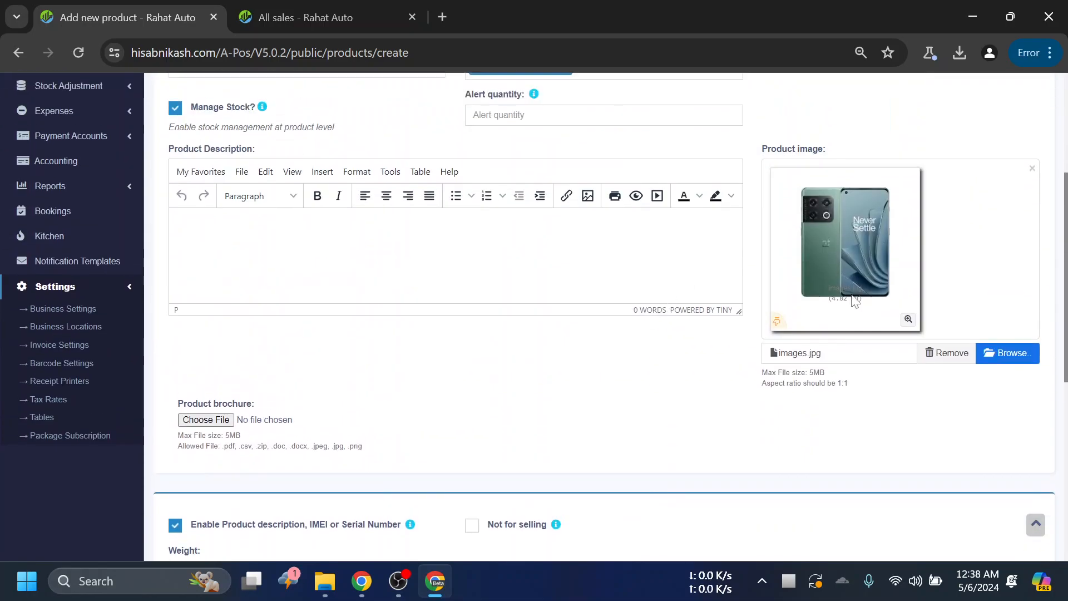
{"action": "scroll", "coordinate": [757, 128], "scroll_direction": "down", "scroll_amount": 3}
{"action": "scroll", "coordinate": [612, 184], "scroll_direction": "down", "scroll_amount": 5}
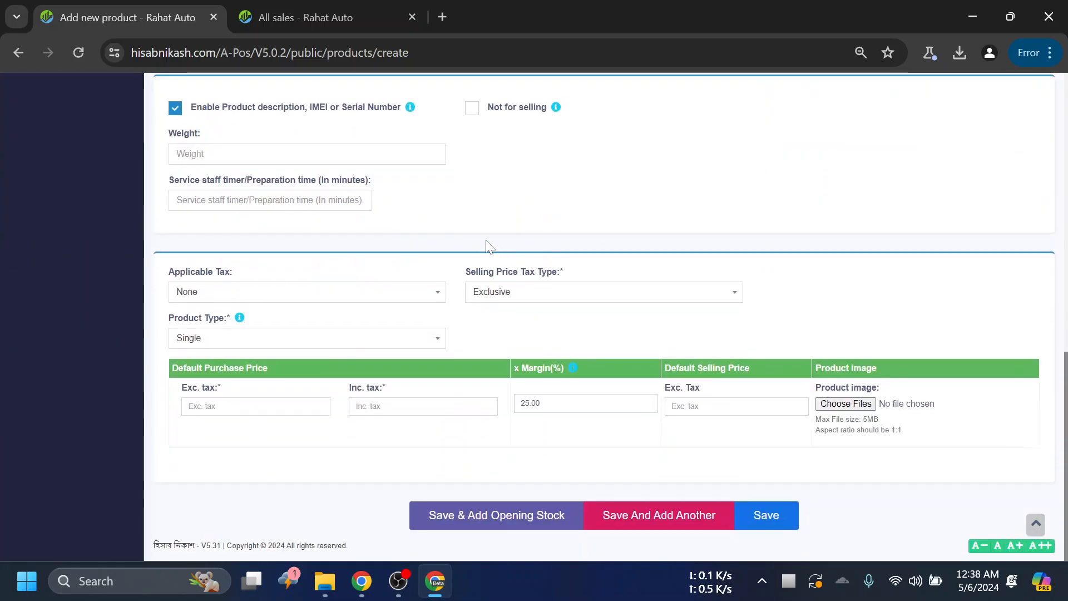
{"action": "scroll", "coordinate": [393, 187], "scroll_direction": "up", "scroll_amount": 3}
- Compare the columns of the All sales list with the fields of the Add new product form
{"action": "left_click", "coordinate": [328, 25]}
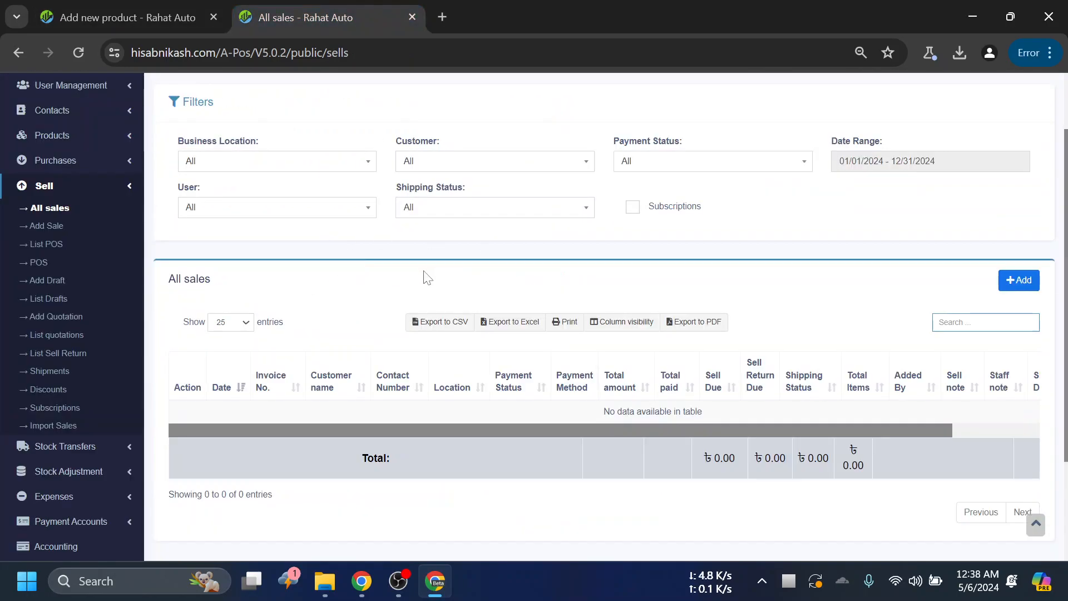
{"action": "left_click", "coordinate": [192, 18]}
{"action": "scroll", "coordinate": [484, 223], "scroll_direction": "down", "scroll_amount": 3}
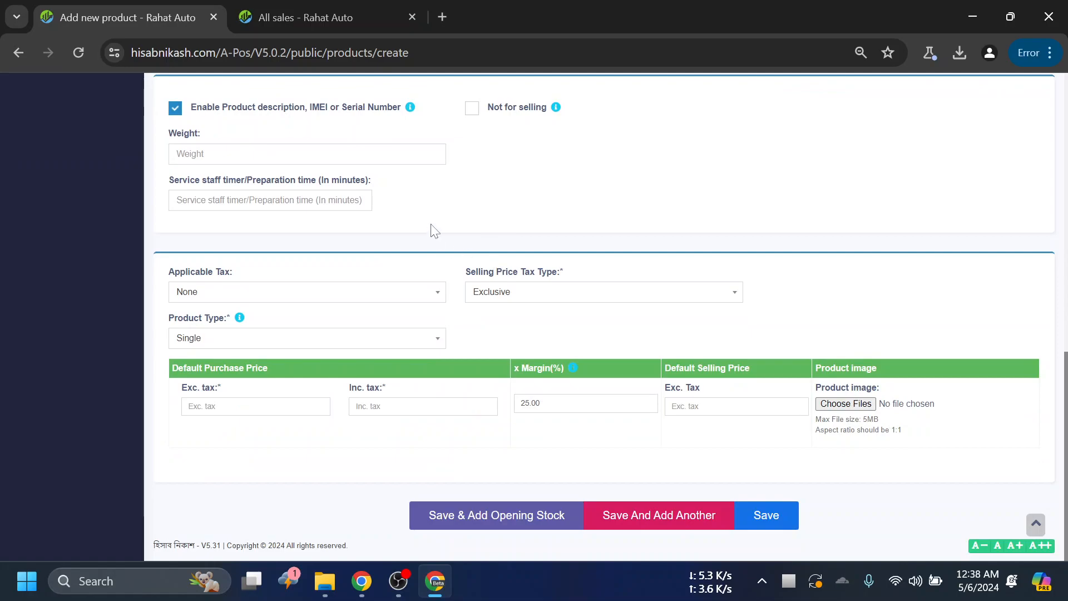
{"action": "scroll", "coordinate": [551, 252], "scroll_direction": "up", "scroll_amount": 3}
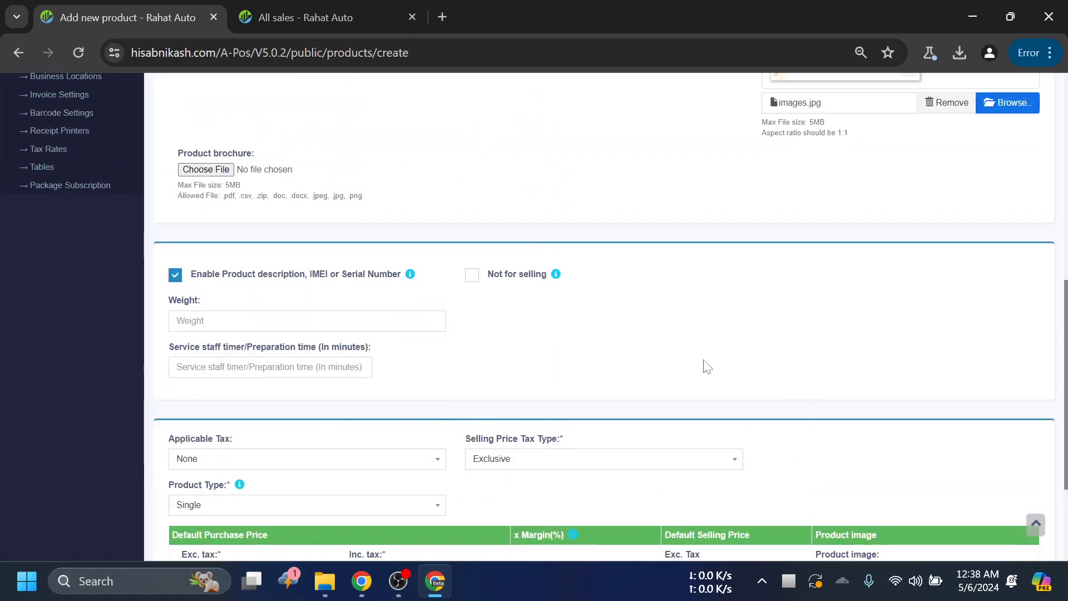
{"action": "left_click", "coordinate": [346, 5]}
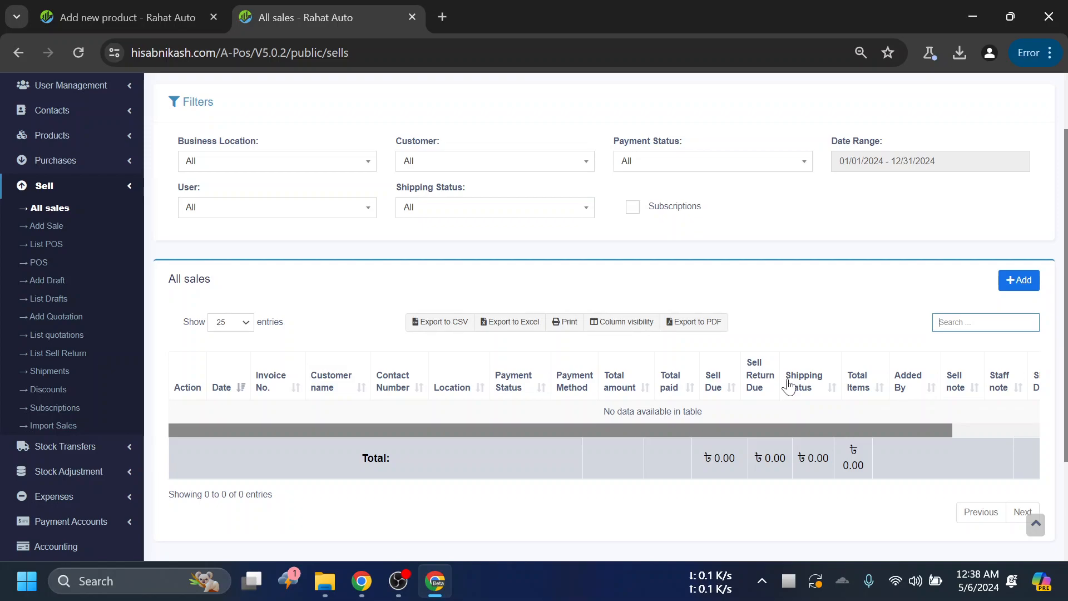
{"action": "mouse_move", "coordinate": [664, 432]}
{"action": "left_mouse_down"}
{"action": "mouse_move", "coordinate": [828, 438]}
{"action": "mouse_move", "coordinate": [676, 426]}
{"action": "left_mouse_up"}
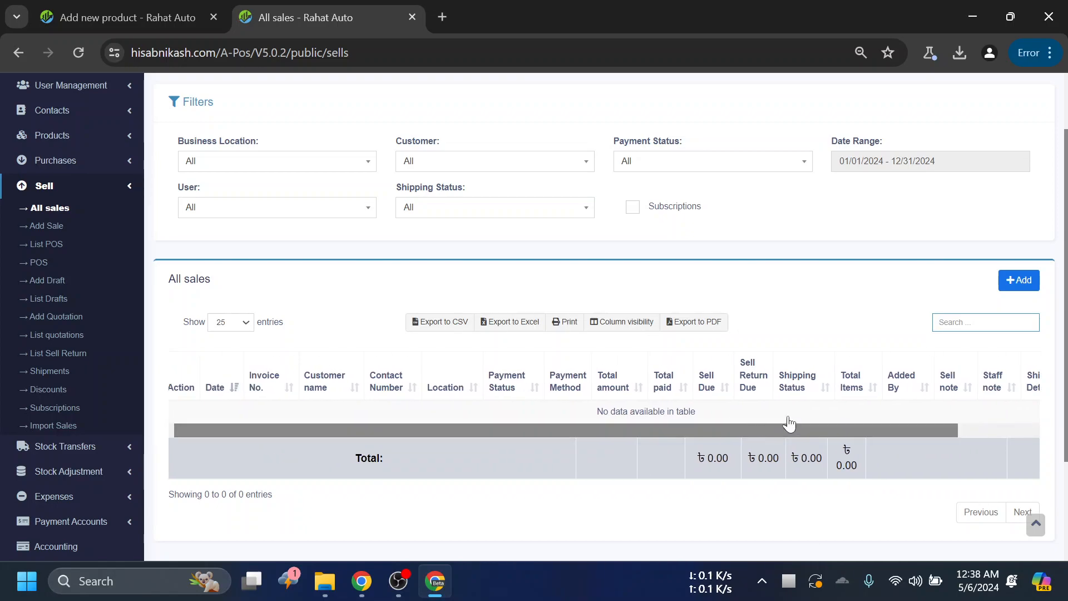
{"action": "left_click", "coordinate": [184, 7]}
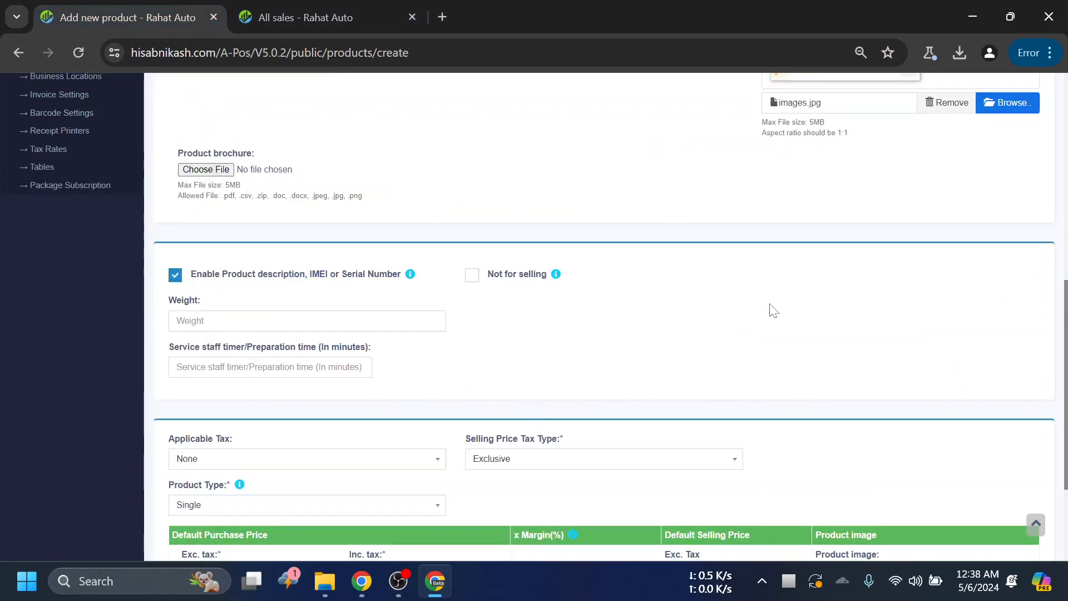
{"action": "left_click", "coordinate": [317, 11]}
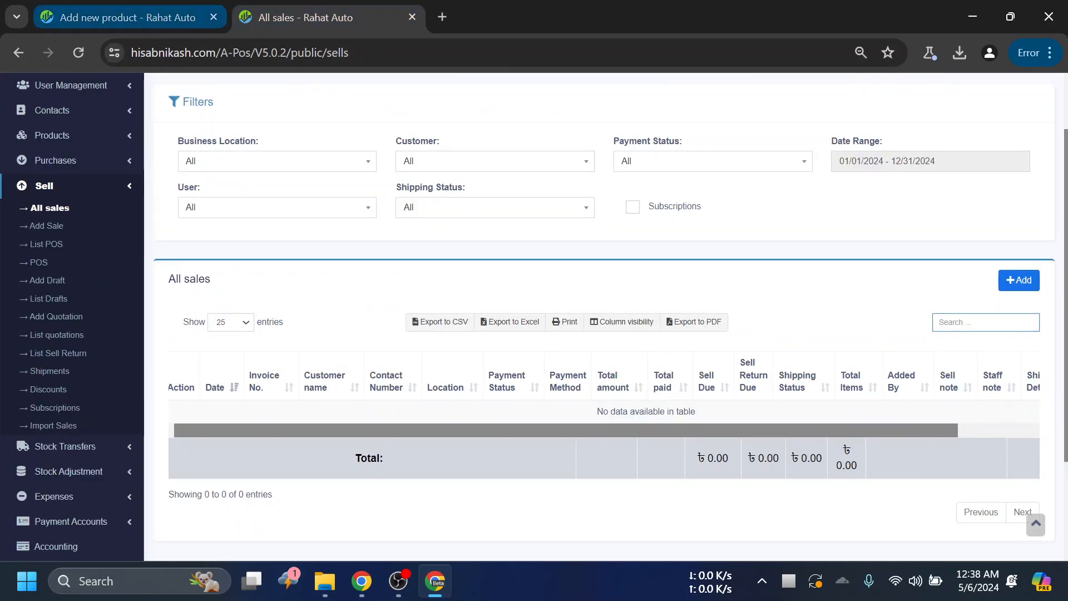
{"action": "left_click", "coordinate": [183, 17]}
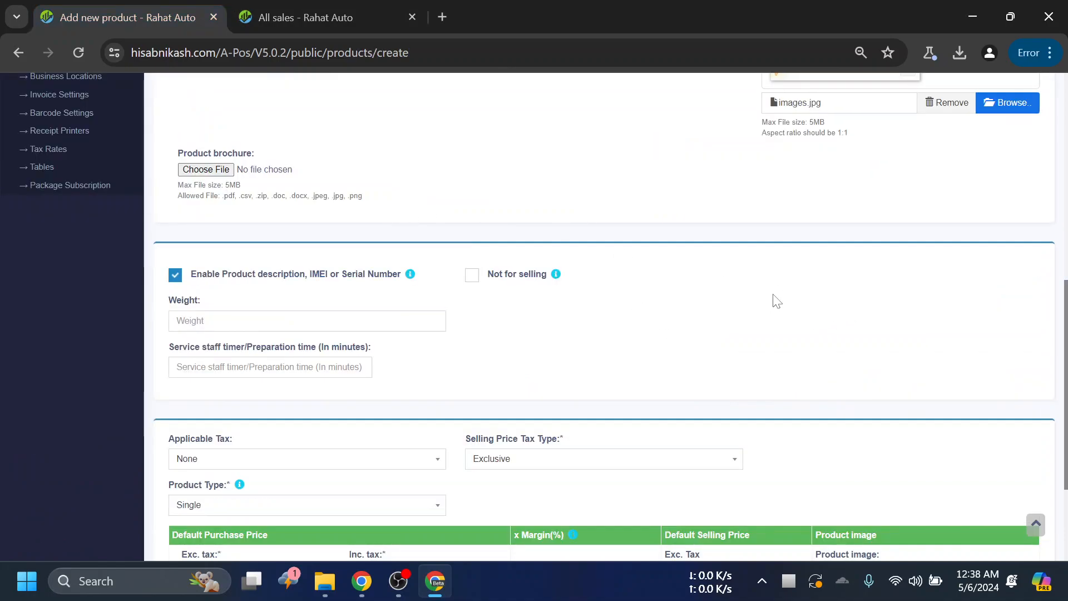
- Examine the Applicable Tax options in the product form's tax and pricing section
{"action": "scroll", "coordinate": [759, 279], "scroll_direction": "down", "scroll_amount": 3}
{"action": "scroll", "coordinate": [740, 270], "scroll_direction": "up", "scroll_amount": 3}
{"action": "scroll", "coordinate": [390, 278], "scroll_direction": "down", "scroll_amount": 2}
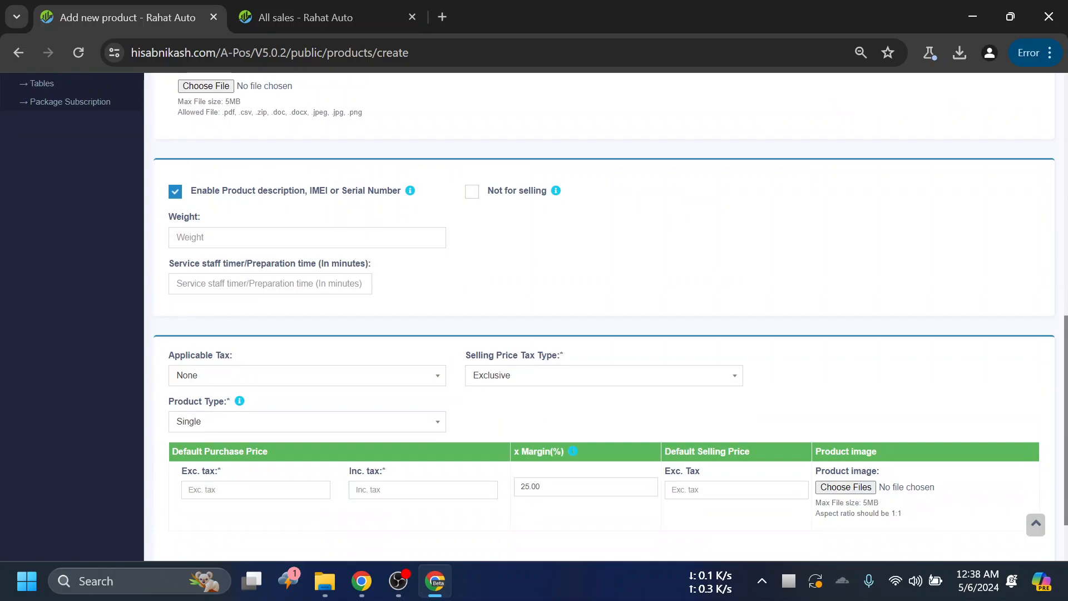
{"action": "scroll", "coordinate": [458, 267], "scroll_direction": "down", "scroll_amount": 2}
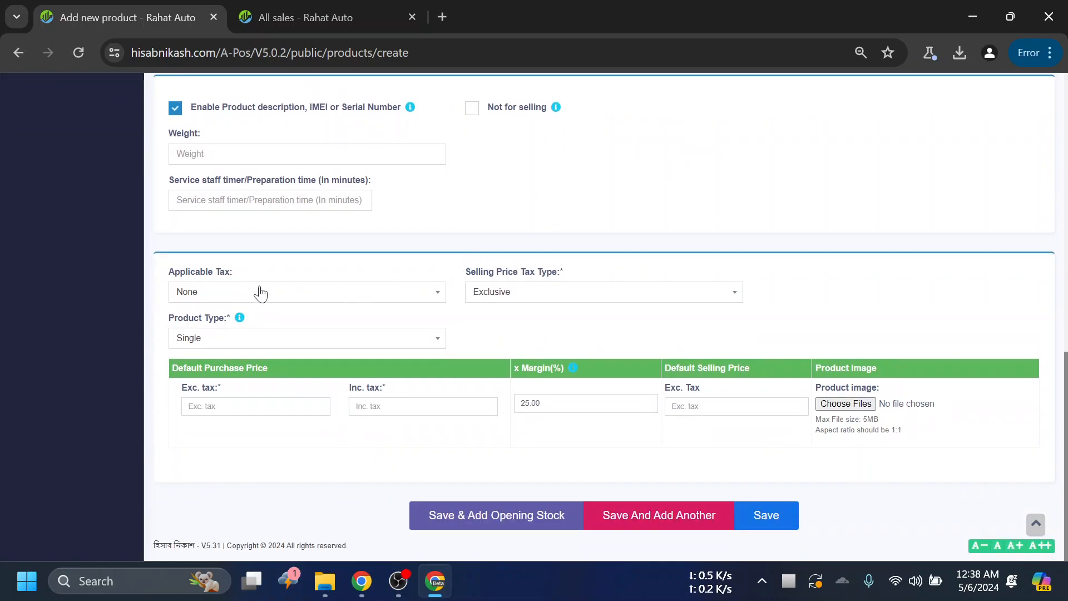
{"action": "left_click", "coordinate": [222, 296]}
{"action": "left_click", "coordinate": [245, 293]}
- Examine the Product Type choices Single, Variable and Combo without changing the selection
{"action": "left_click", "coordinate": [269, 338]}
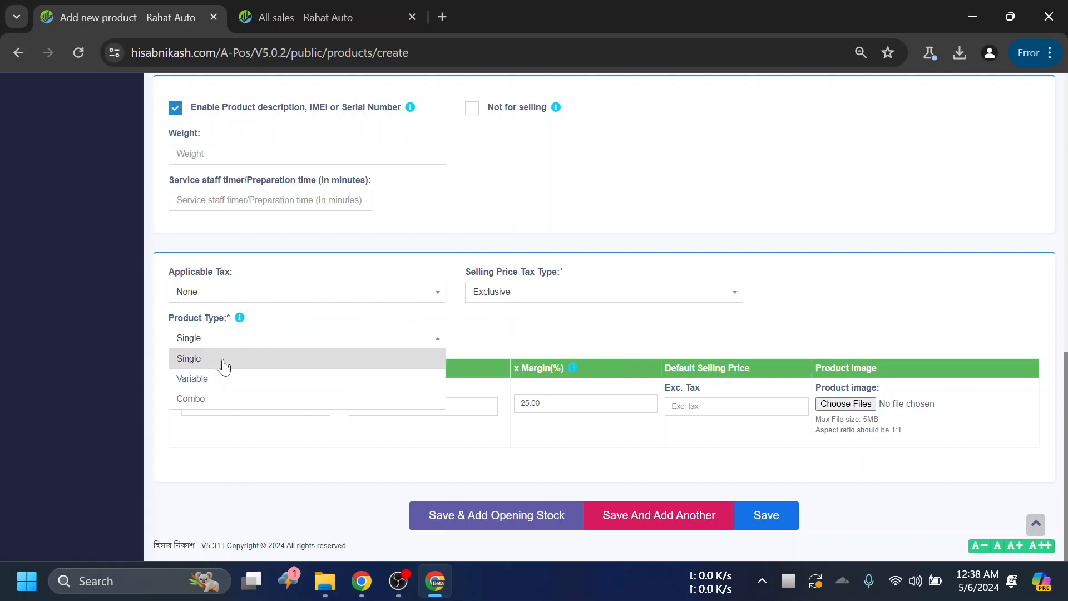
{"action": "left_click", "coordinate": [545, 348]}
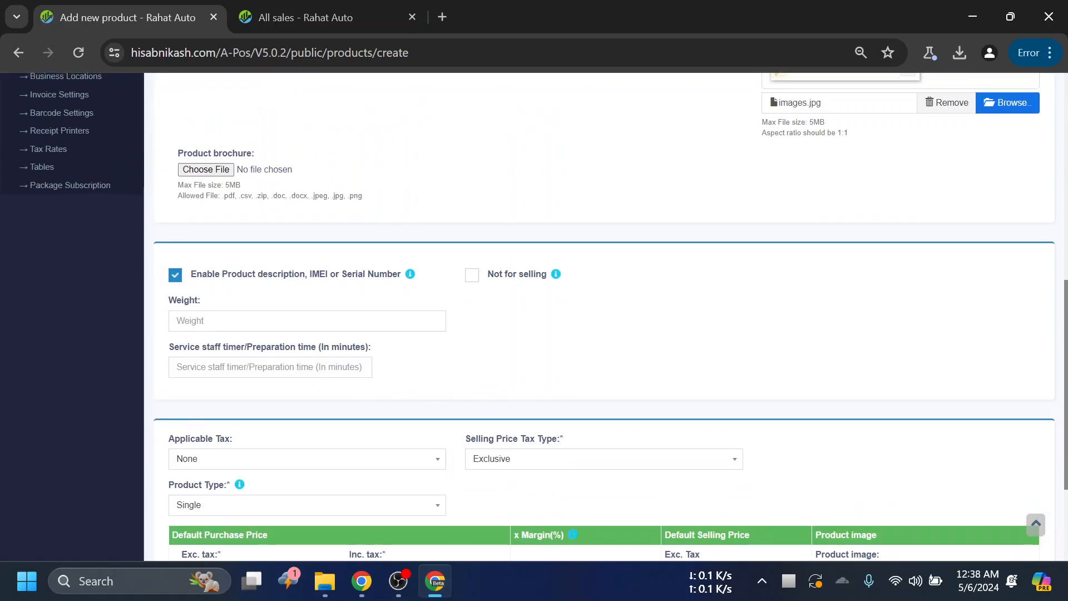
{"action": "left_click", "coordinate": [252, 339]}
{"action": "left_click", "coordinate": [543, 338]}
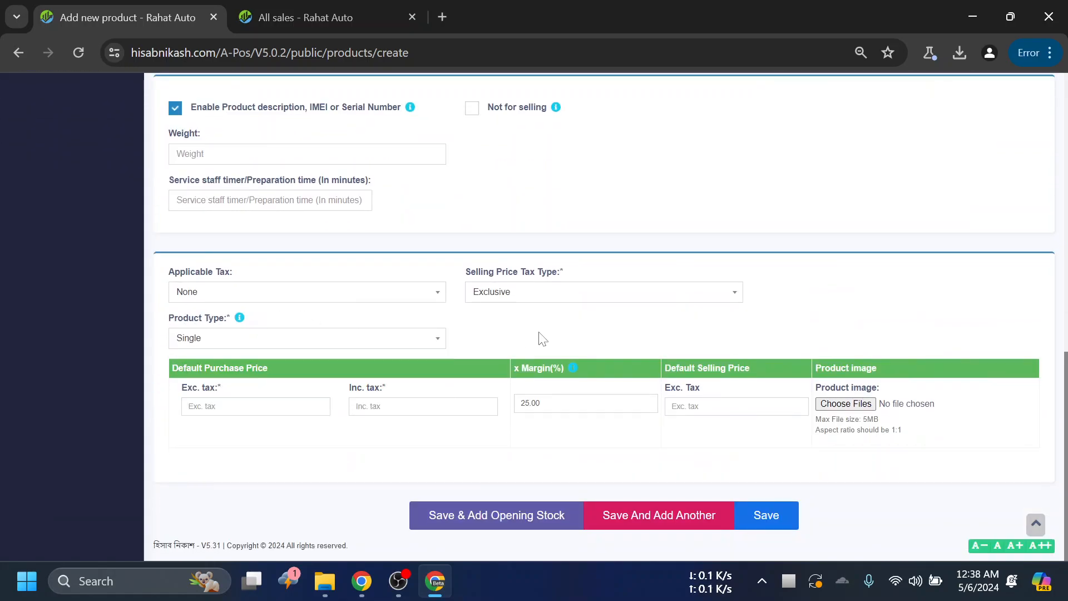
{"action": "left_click", "coordinate": [328, 344]}
{"action": "left_click", "coordinate": [469, 337]}
{"action": "left_click", "coordinate": [443, 338]}
{"action": "left_click", "coordinate": [526, 342]}
{"action": "left_click", "coordinate": [424, 342]}
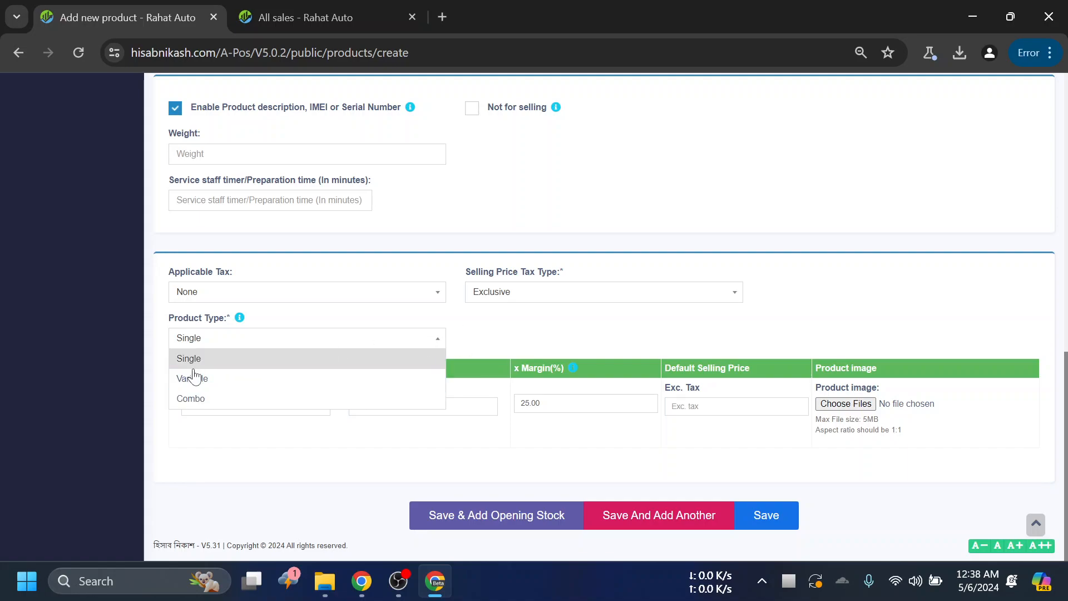
{"action": "left_click", "coordinate": [494, 345]}
{"action": "left_click", "coordinate": [401, 341]}
{"action": "left_click", "coordinate": [336, 339]}
- Locate the Variations entry among the Products pages and review the product form down to its pricing section
{"action": "scroll", "coordinate": [568, 331], "scroll_direction": "up", "scroll_amount": 10}
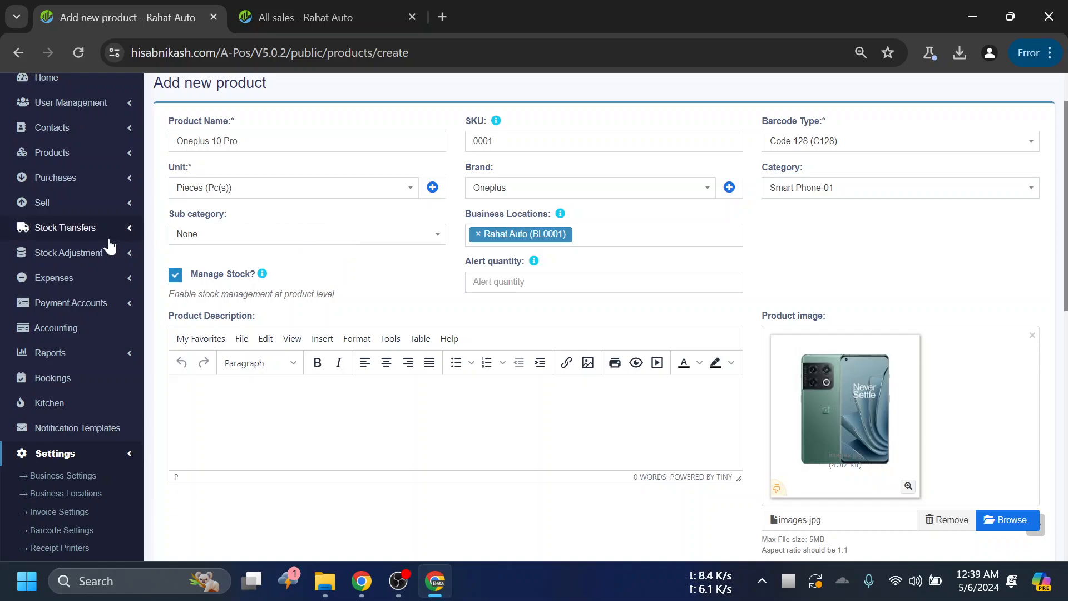
{"action": "scroll", "coordinate": [84, 259], "scroll_direction": "down", "scroll_amount": 2}
{"action": "scroll", "coordinate": [84, 261], "scroll_direction": "up", "scroll_amount": 5}
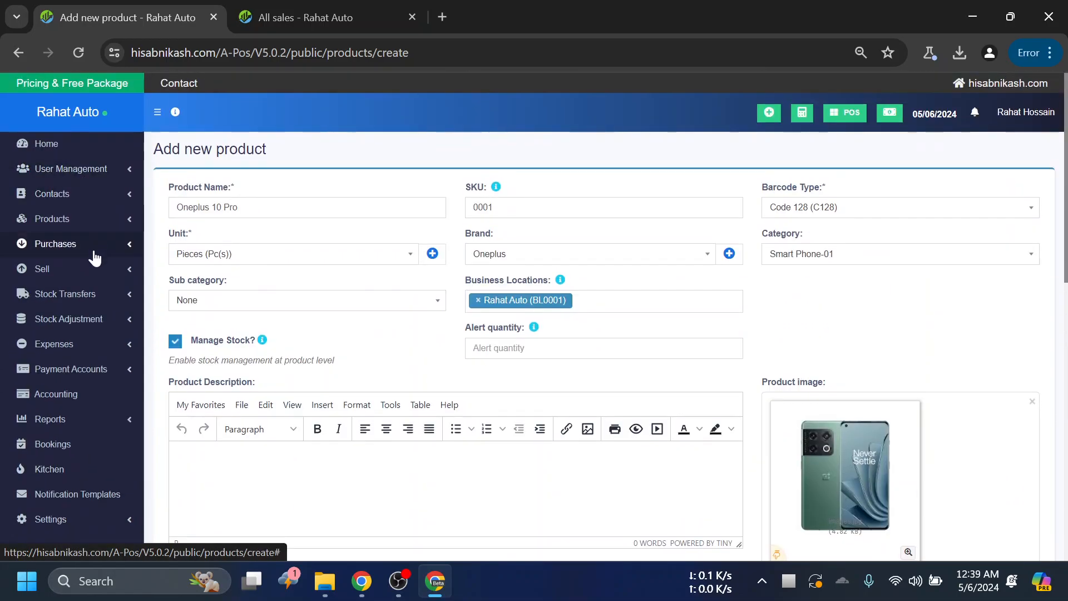
{"action": "left_click", "coordinate": [93, 220]}
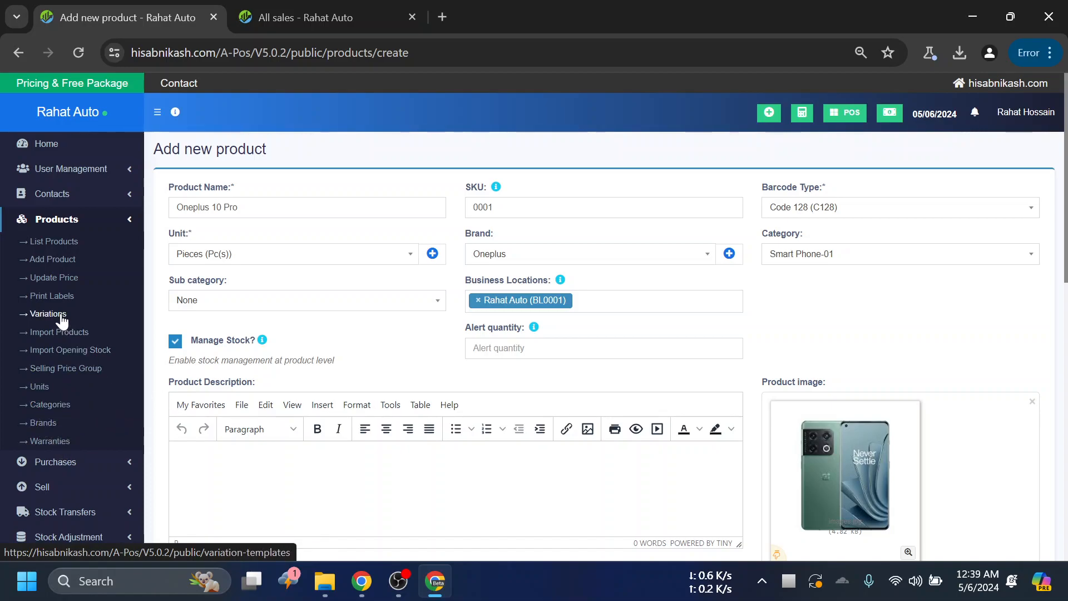
{"action": "scroll", "coordinate": [268, 322], "scroll_direction": "down", "scroll_amount": 9}
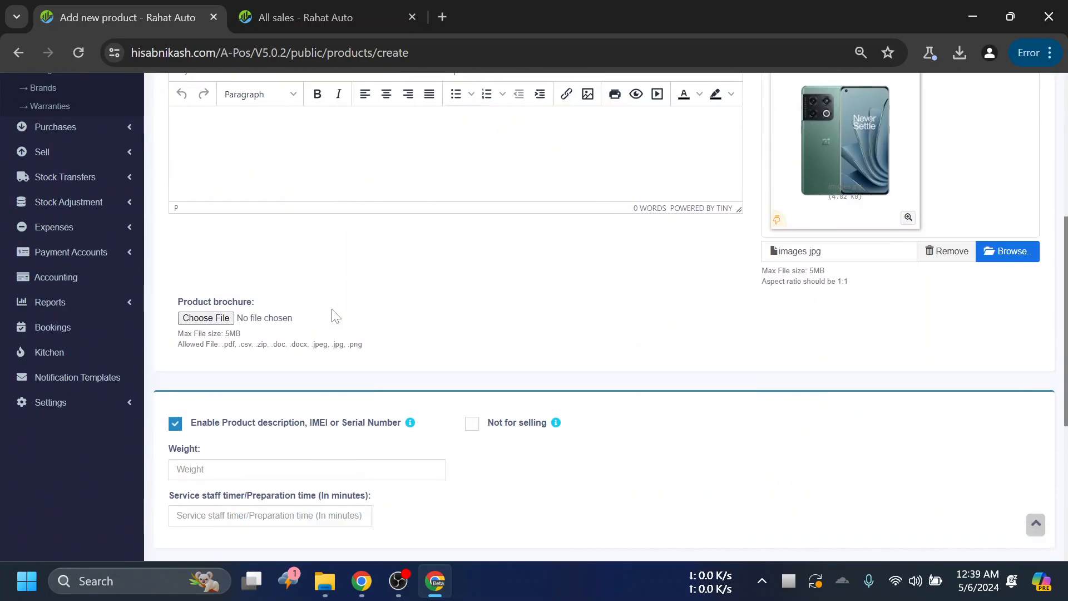
{"action": "scroll", "coordinate": [372, 408], "scroll_direction": "down", "scroll_amount": 3}
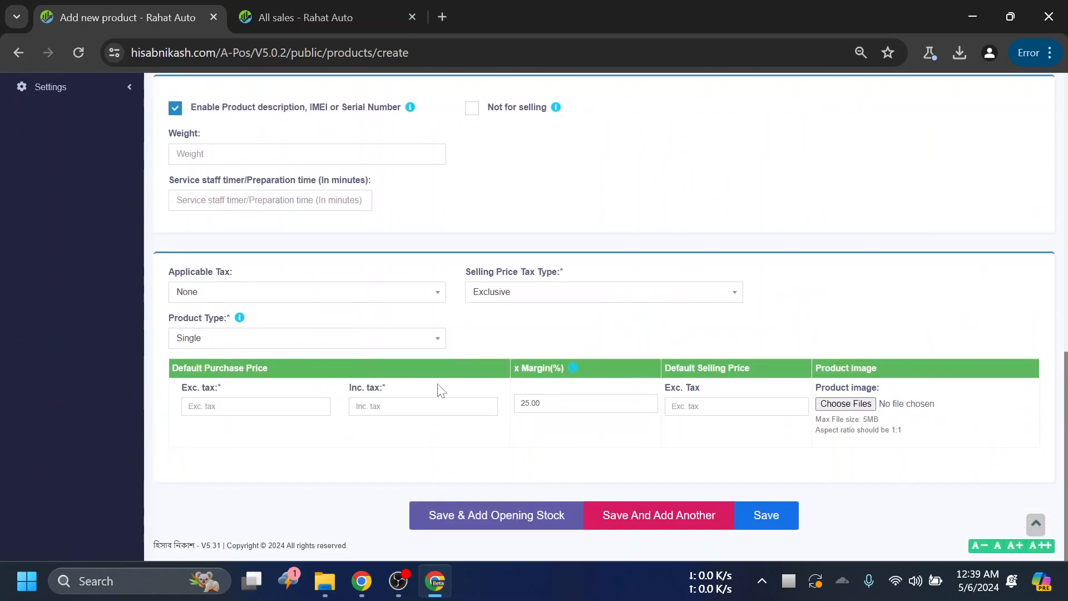
{"action": "scroll", "coordinate": [303, 333], "scroll_direction": "up", "scroll_amount": 12}
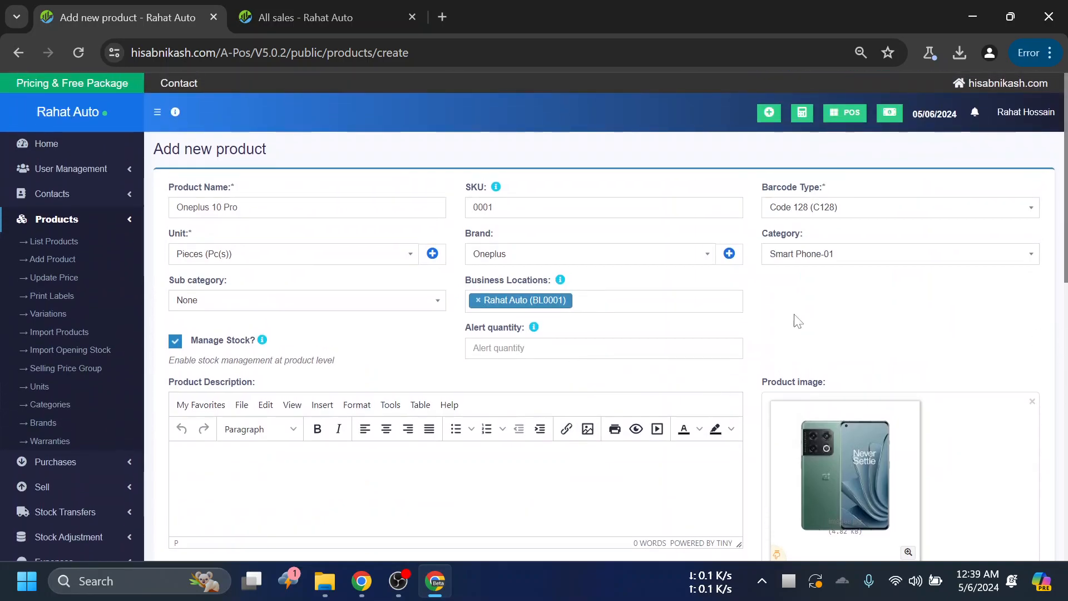
- Open the Warranties page in a separate tab and switch to it
{"action": "scroll", "coordinate": [95, 286], "scroll_direction": "down", "scroll_amount": 2}
{"action": "right_click", "coordinate": [47, 356]}
{"action": "left_click", "coordinate": [162, 148]}
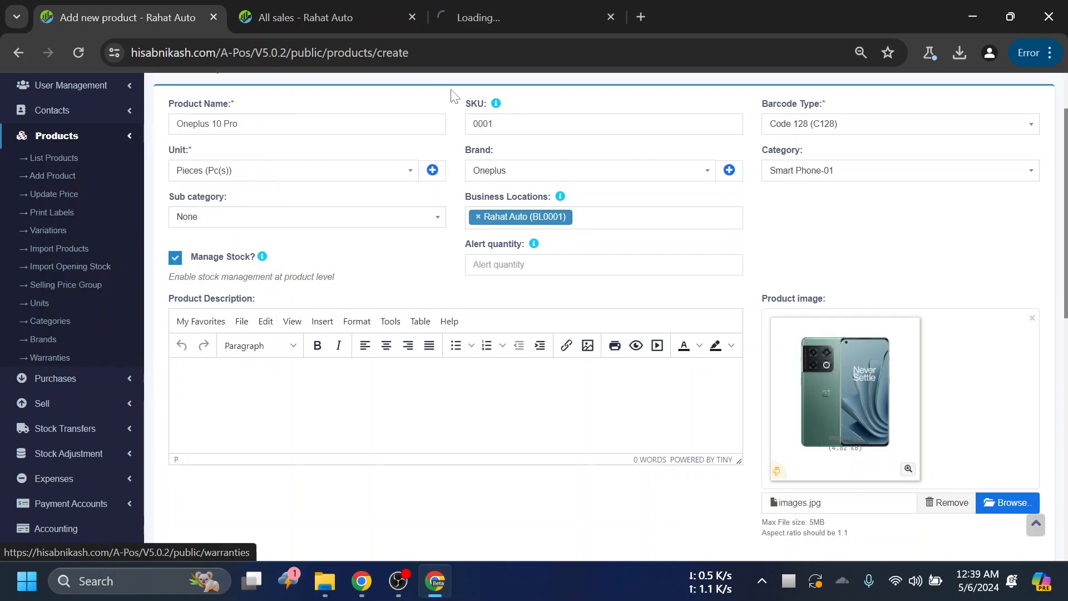
{"action": "left_click", "coordinate": [499, 13]}
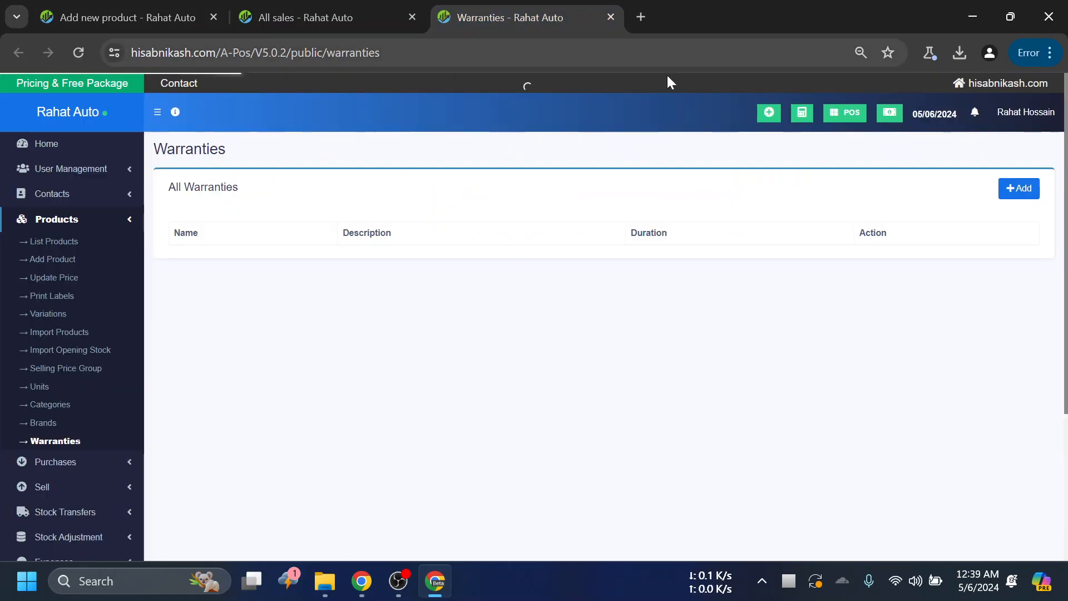
- Add a warranty named one year with a duration of 1 Years and save it
{"action": "left_click", "coordinate": [1010, 189]}
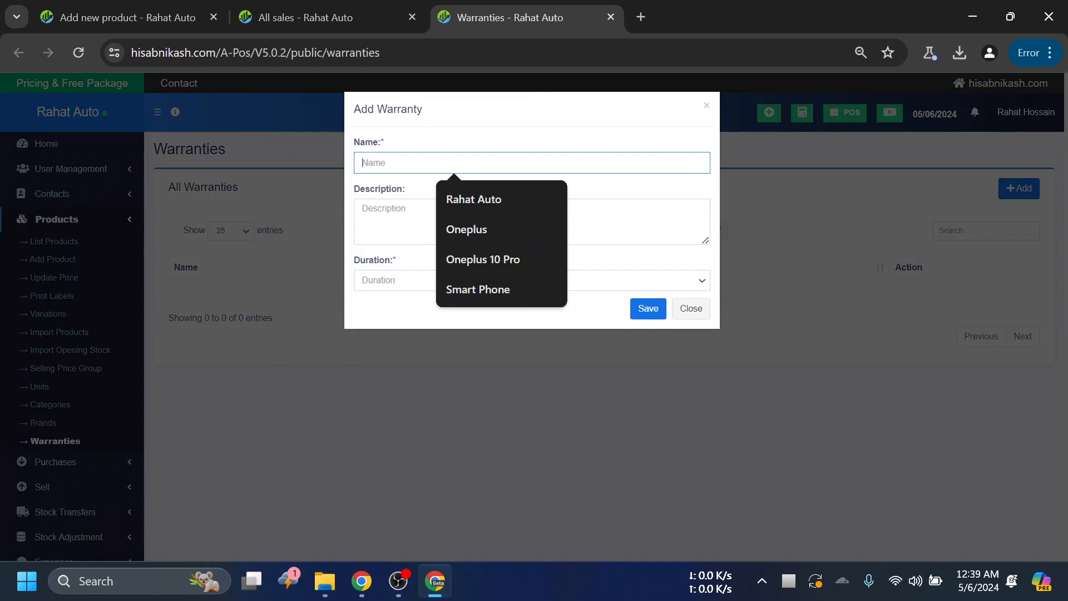
{"action": "type", "text": "onb"}
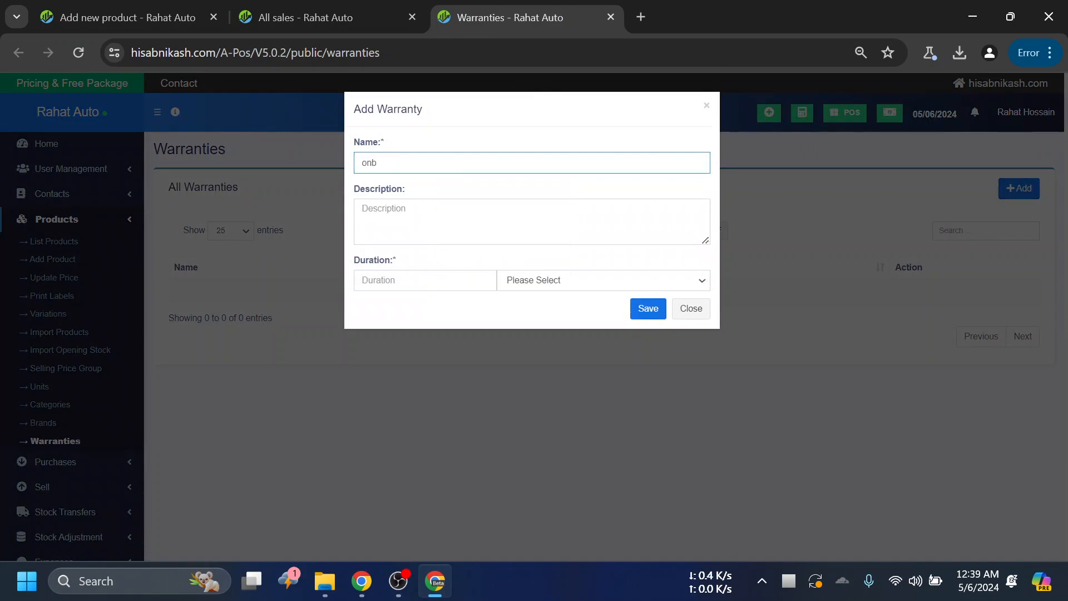
{"action": "key", "text": "BackSpace"}
{"action": "type", "text": "e year"}
{"action": "key", "text": "Tab"}
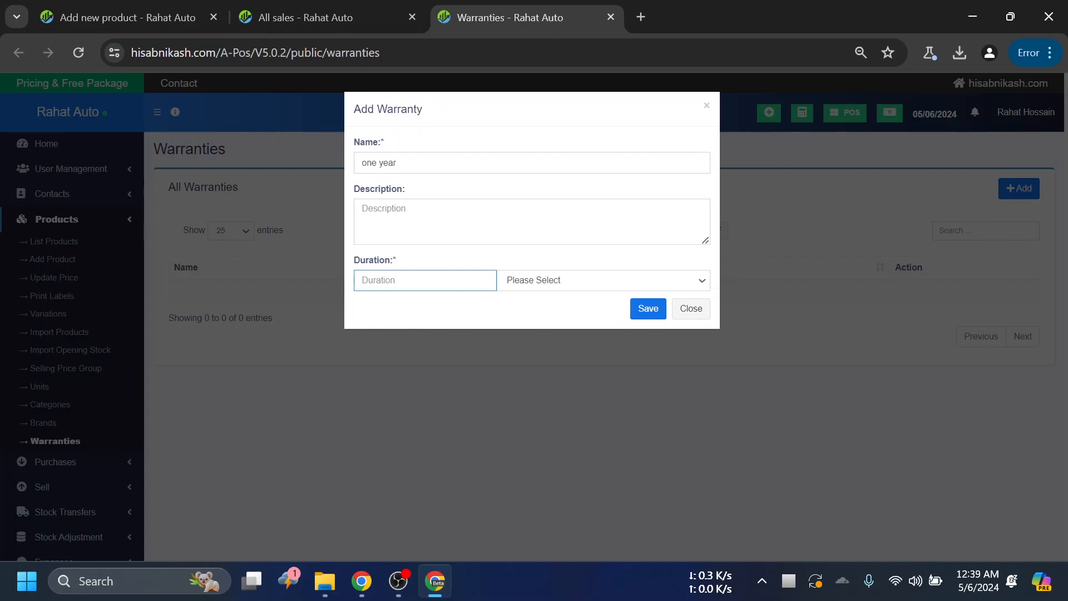
{"action": "type", "text": "1"}
{"action": "left_click", "coordinate": [558, 283]}
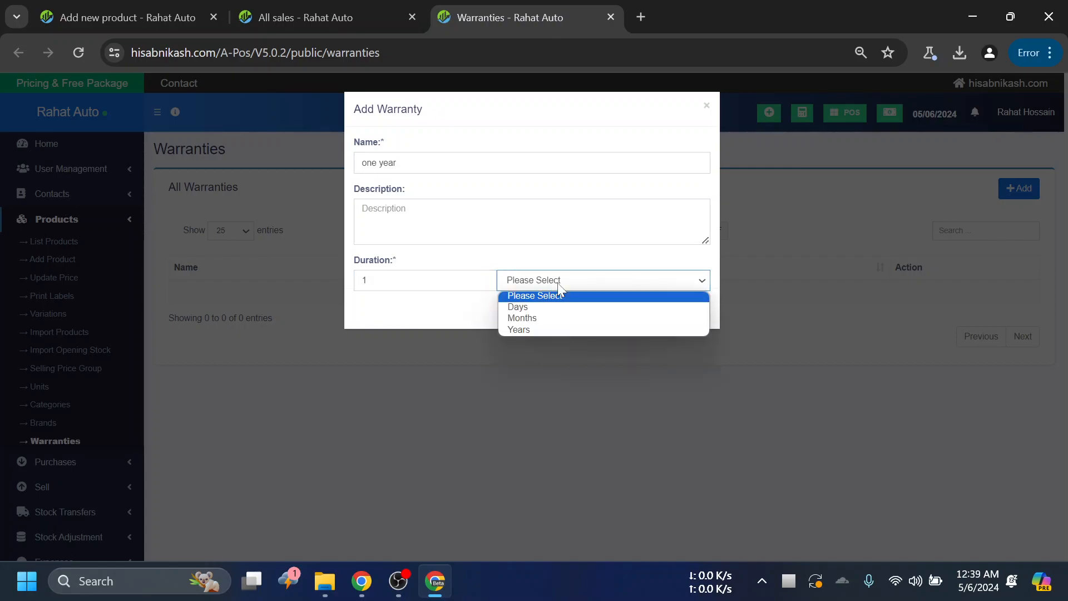
{"action": "left_click", "coordinate": [539, 329]}
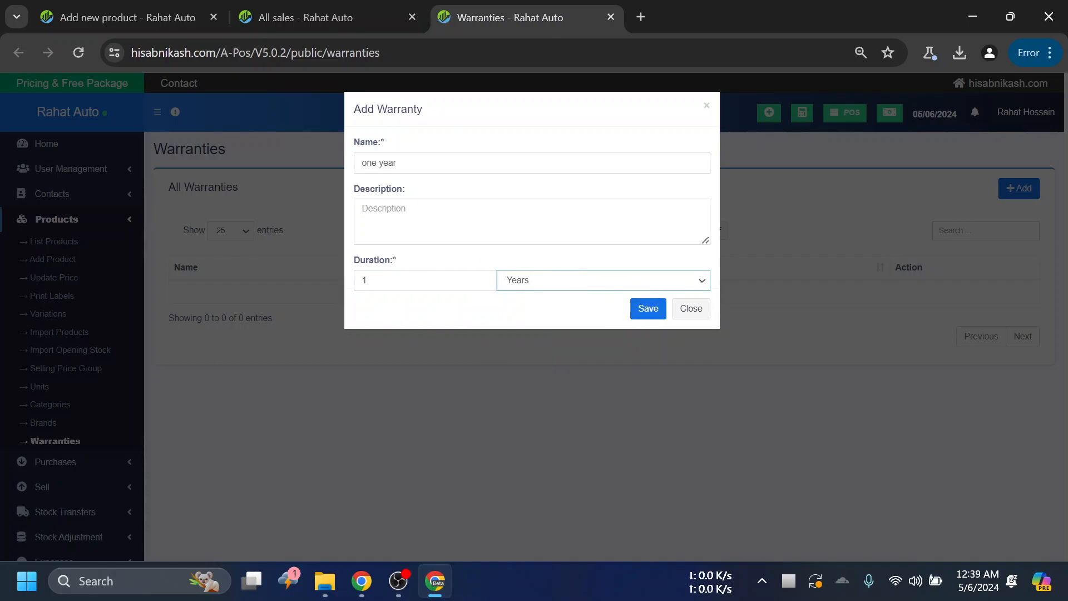
{"action": "left_click", "coordinate": [648, 309]}
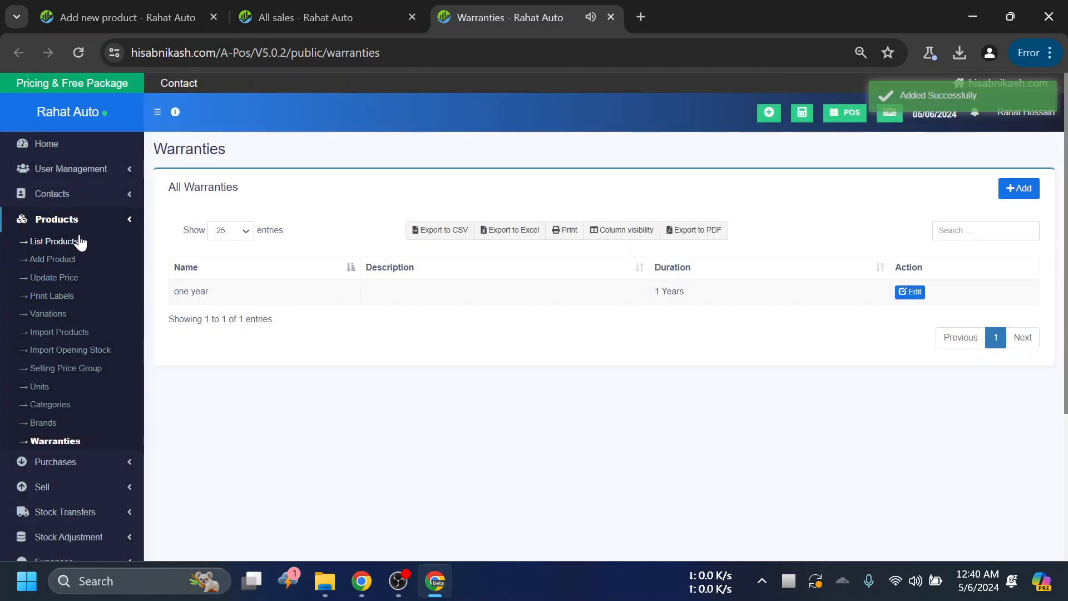
- Return to the Add new product form and look through its sections for a warranty field
{"action": "left_click", "coordinate": [120, 12]}
{"action": "scroll", "coordinate": [716, 301], "scroll_direction": "up", "scroll_amount": 2}
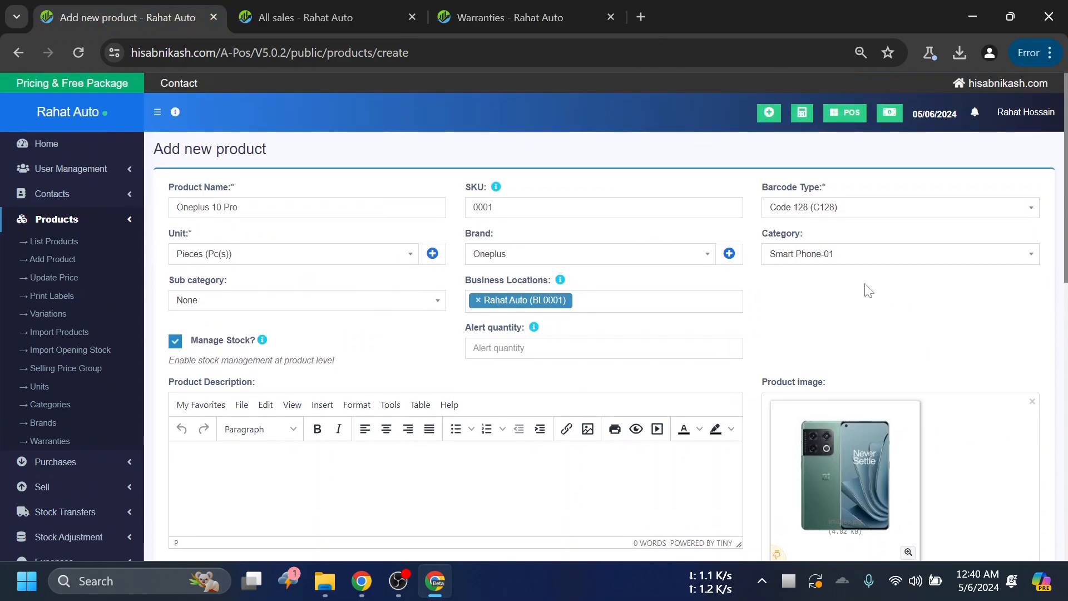
{"action": "scroll", "coordinate": [889, 306], "scroll_direction": "down", "scroll_amount": 1}
{"action": "scroll", "coordinate": [889, 306], "scroll_direction": "down", "scroll_amount": 3}
{"action": "scroll", "coordinate": [822, 279], "scroll_direction": "up", "scroll_amount": 2}
{"action": "scroll", "coordinate": [884, 228], "scroll_direction": "down", "scroll_amount": 3}
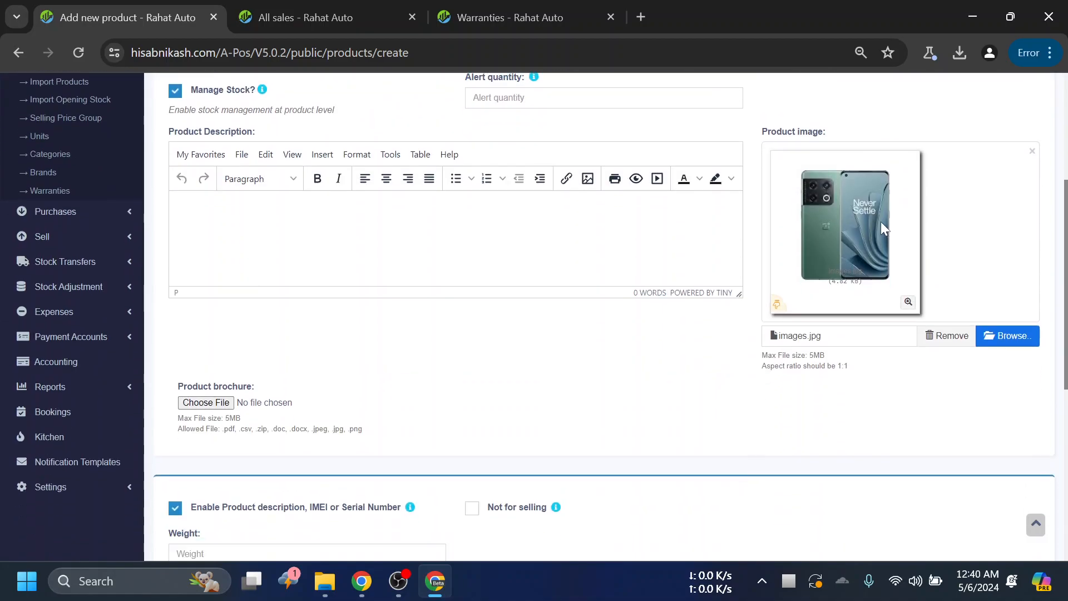
{"action": "scroll", "coordinate": [885, 234], "scroll_direction": "down", "scroll_amount": 3}
{"action": "scroll", "coordinate": [590, 434], "scroll_direction": "down", "scroll_amount": 2}
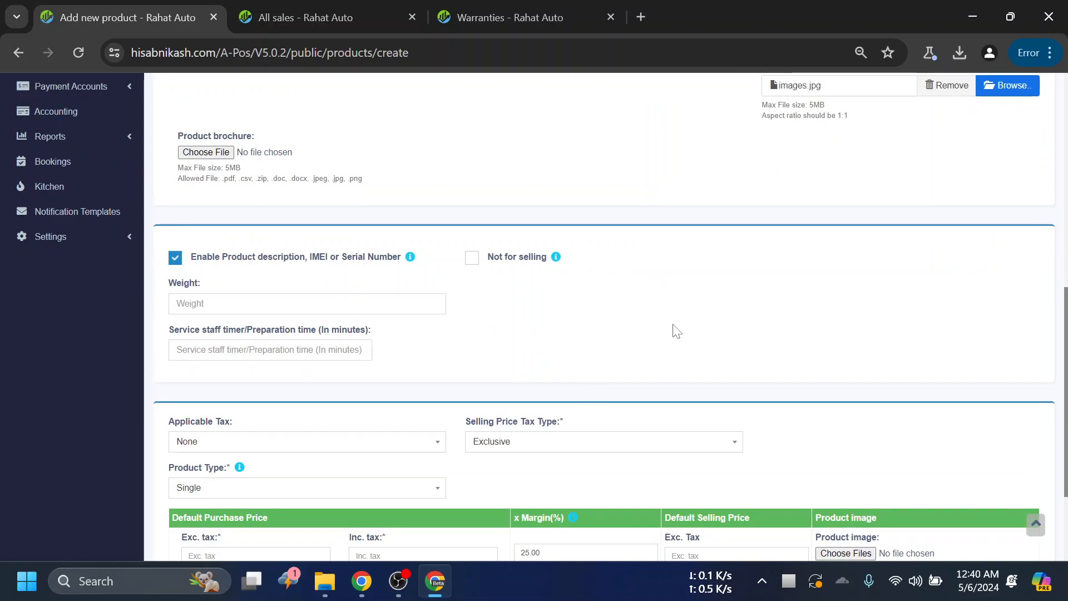
{"action": "scroll", "coordinate": [671, 331], "scroll_direction": "up", "scroll_amount": 7}
{"action": "scroll", "coordinate": [573, 206], "scroll_direction": "down", "scroll_amount": 3}
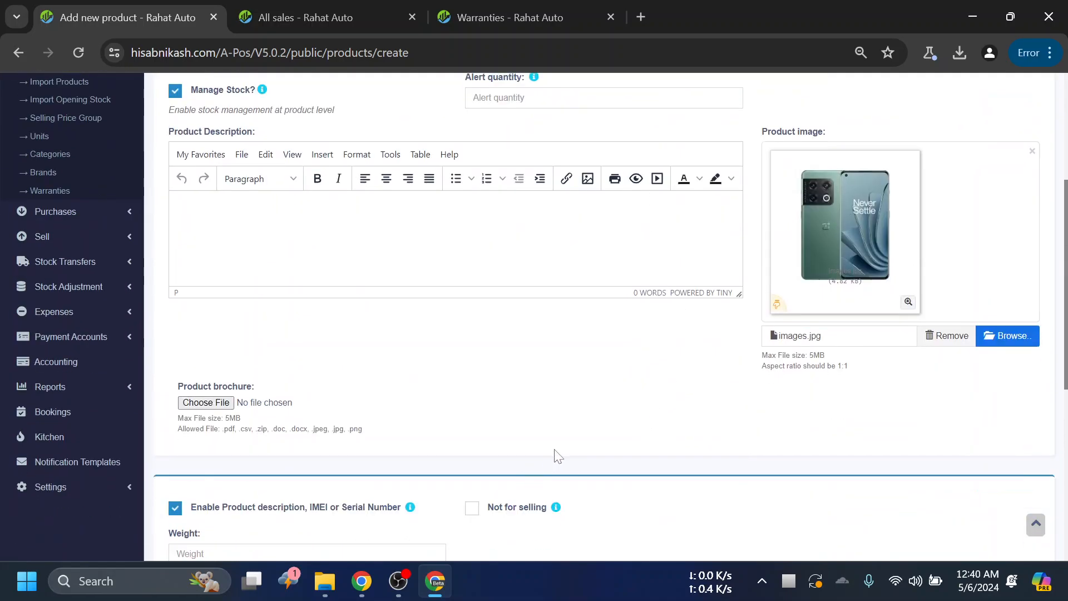
{"action": "scroll", "coordinate": [558, 457], "scroll_direction": "down", "scroll_amount": 3}
{"action": "scroll", "coordinate": [549, 334], "scroll_direction": "down", "scroll_amount": 2}
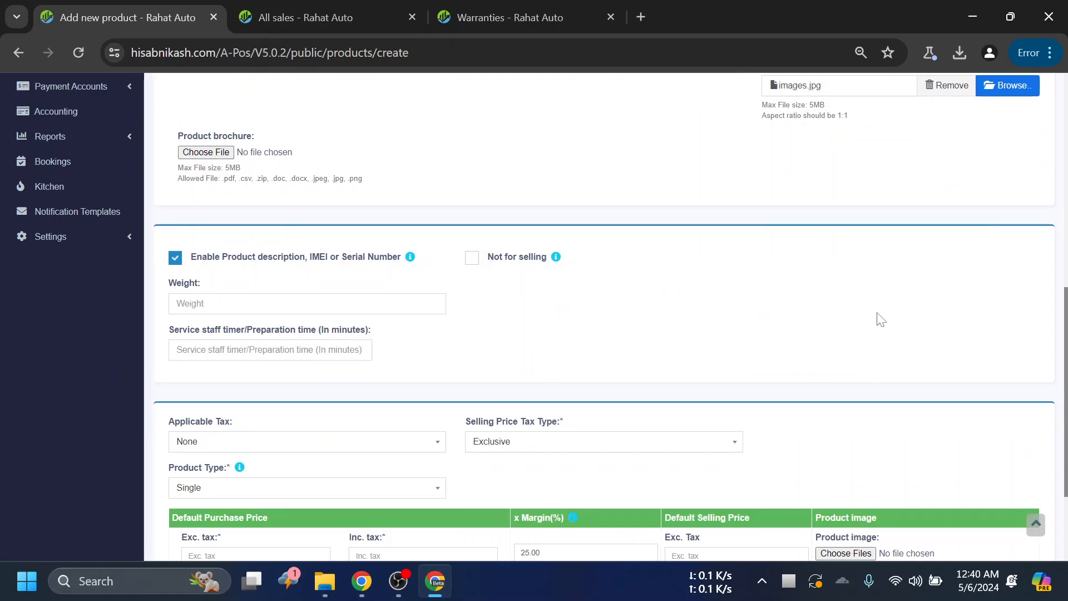
- Look over the Settings entries and recheck the upper part of the product form
{"action": "left_click", "coordinate": [65, 237]}
{"action": "scroll", "coordinate": [72, 334], "scroll_direction": "up", "scroll_amount": 4}
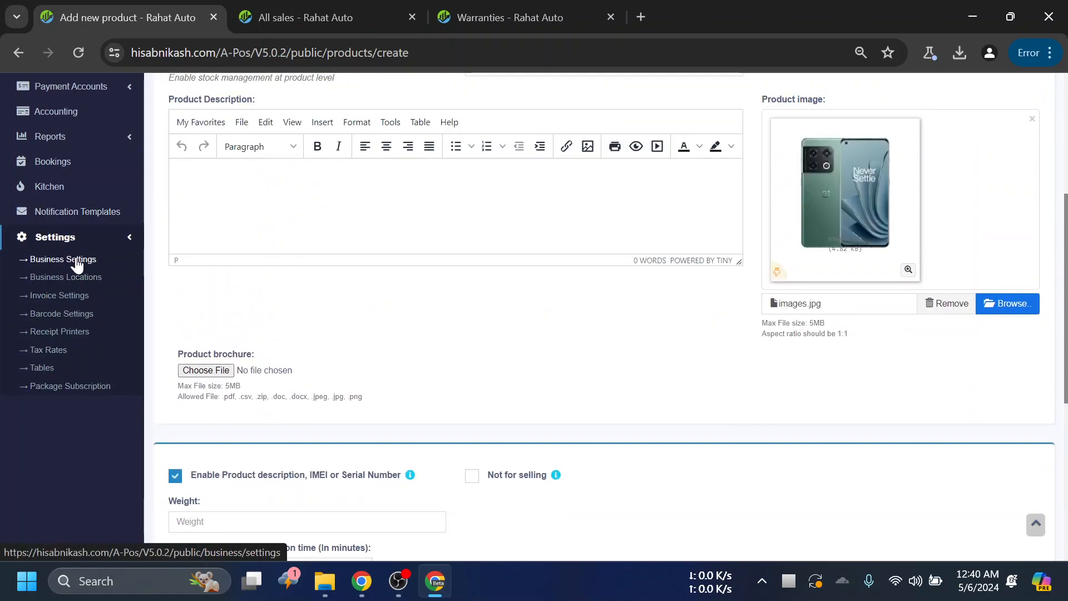
{"action": "left_click", "coordinate": [113, 238]}
{"action": "scroll", "coordinate": [606, 328], "scroll_direction": "down", "scroll_amount": 3}
{"action": "scroll", "coordinate": [445, 345], "scroll_direction": "up", "scroll_amount": 3}
{"action": "scroll", "coordinate": [423, 356], "scroll_direction": "up", "scroll_amount": 2}
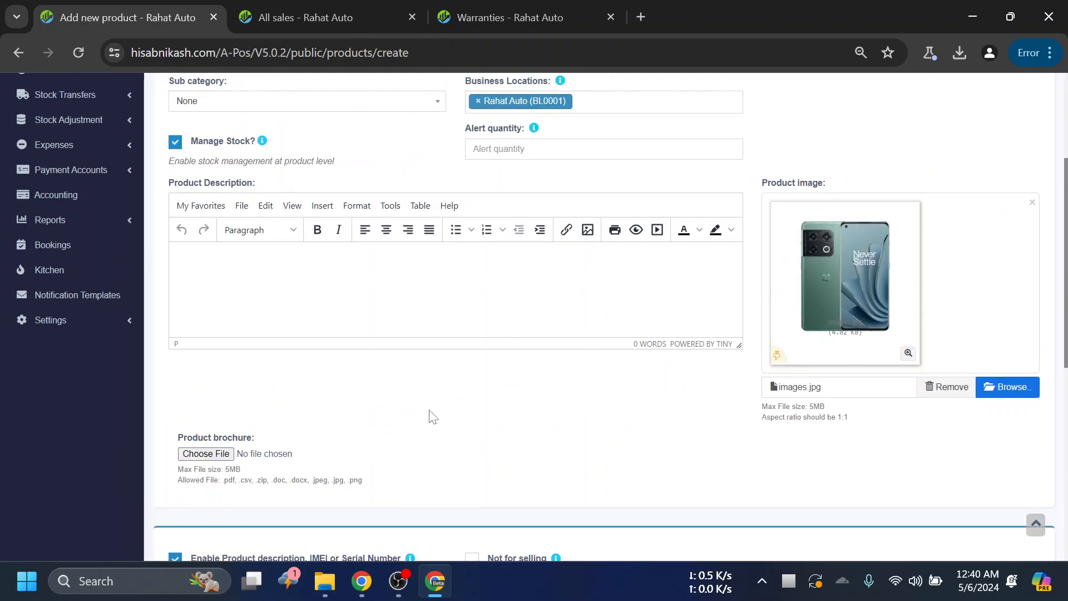
{"action": "scroll", "coordinate": [434, 417], "scroll_direction": "up", "scroll_amount": 3}
{"action": "scroll", "coordinate": [532, 446], "scroll_direction": "down", "scroll_amount": 5}
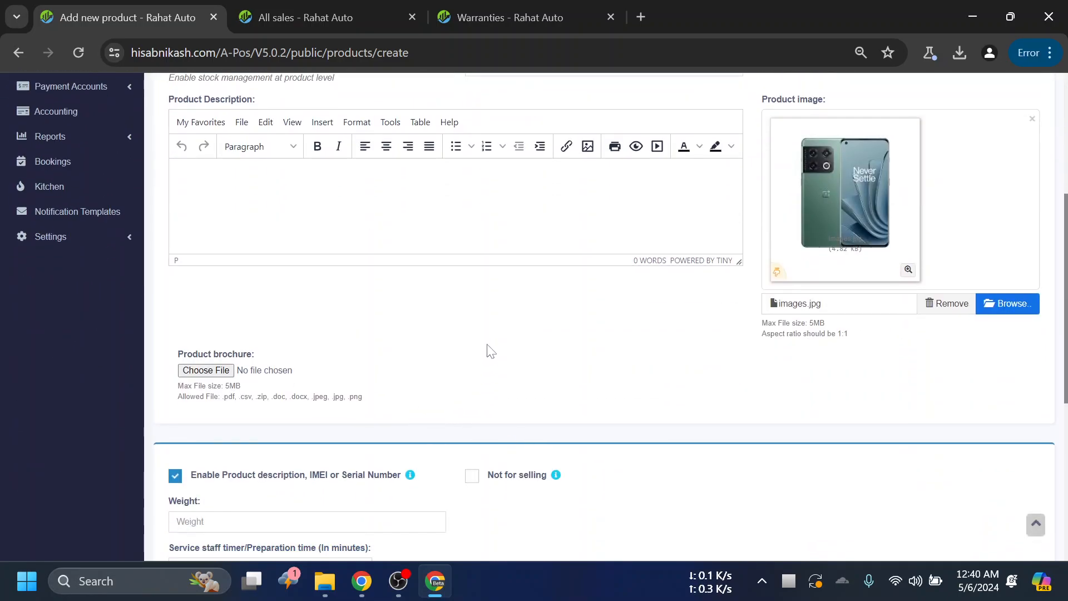
- Switch to the All sales page and examine the columns of its sales table
{"action": "left_click", "coordinate": [332, 7]}
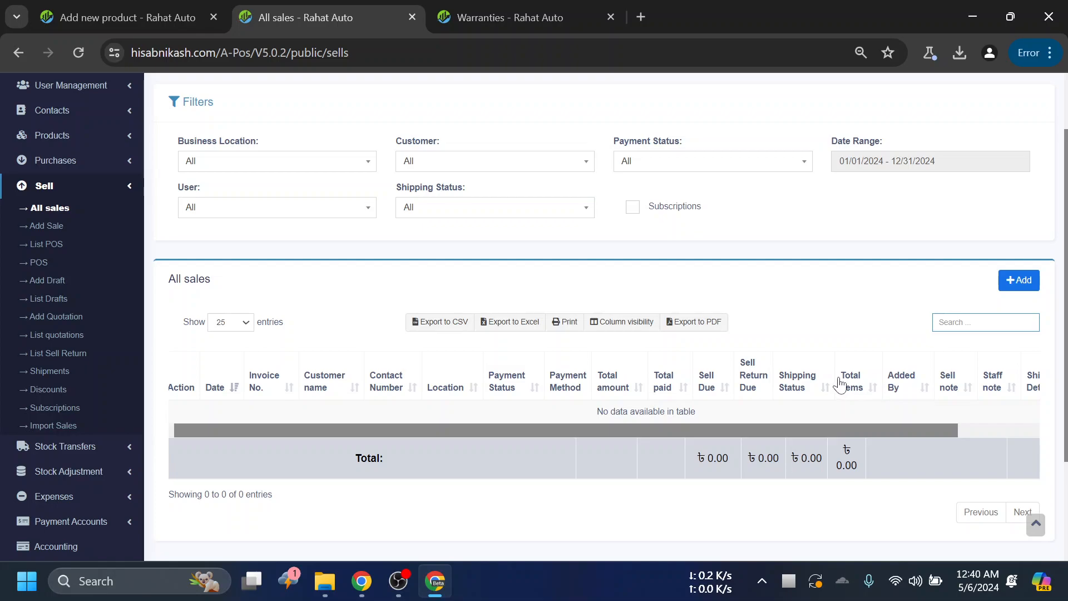
{"action": "left_click_drag", "start_coordinate": [797, 429], "coordinate": [936, 432]}
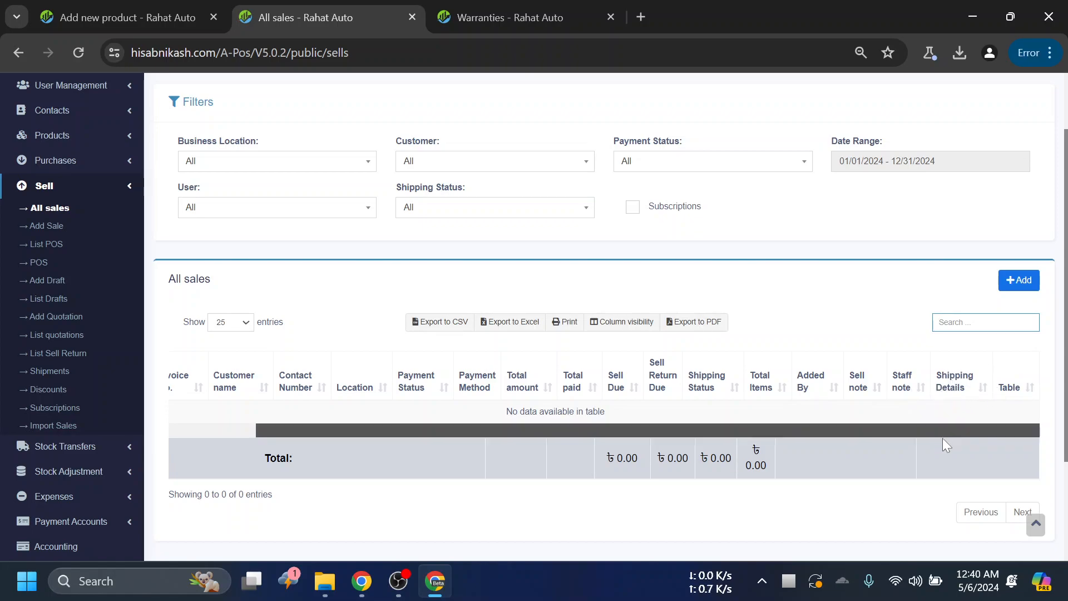
{"action": "left_click_drag", "start_coordinate": [876, 429], "coordinate": [799, 429]}
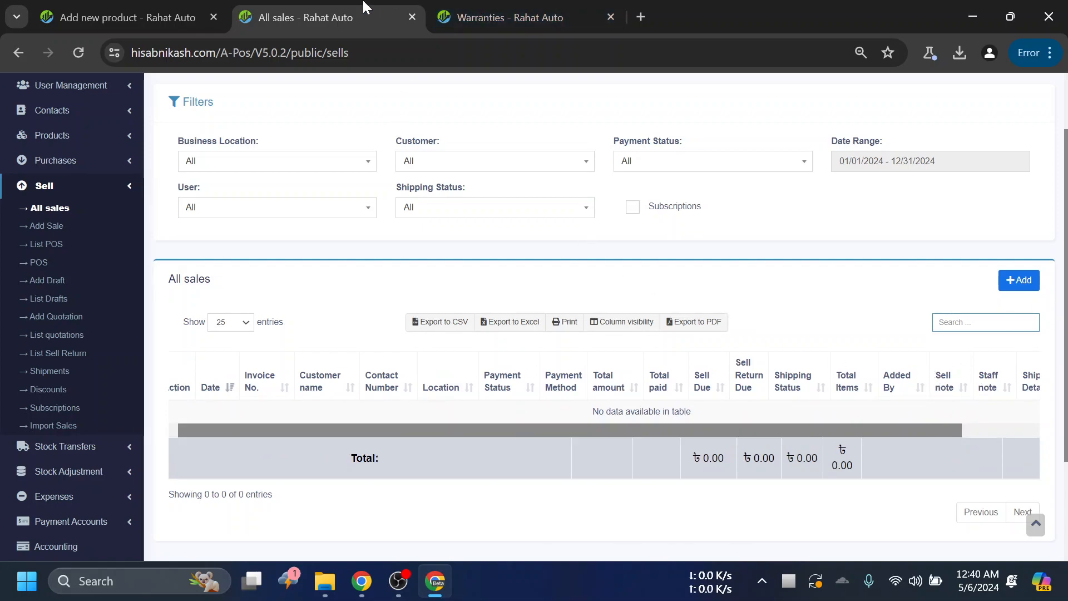
- Return to the product form and set the default purchase price excluding tax to 50000
{"action": "left_click", "coordinate": [173, 12]}
{"action": "scroll", "coordinate": [607, 391], "scroll_direction": "down", "scroll_amount": 3}
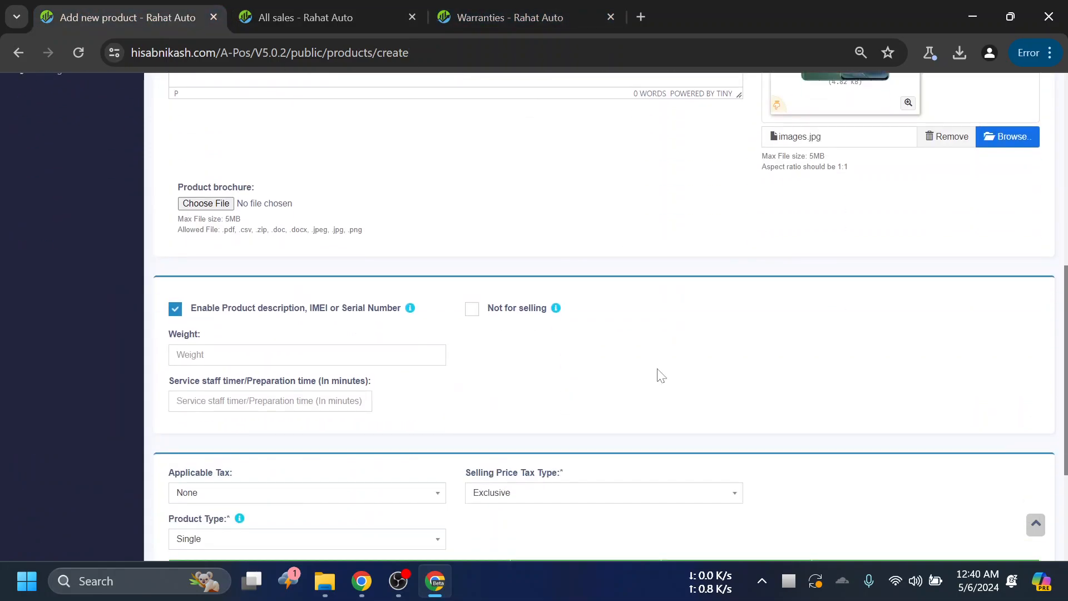
{"action": "scroll", "coordinate": [862, 260], "scroll_direction": "down", "scroll_amount": 3}
{"action": "scroll", "coordinate": [718, 236], "scroll_direction": "down", "scroll_amount": 1}
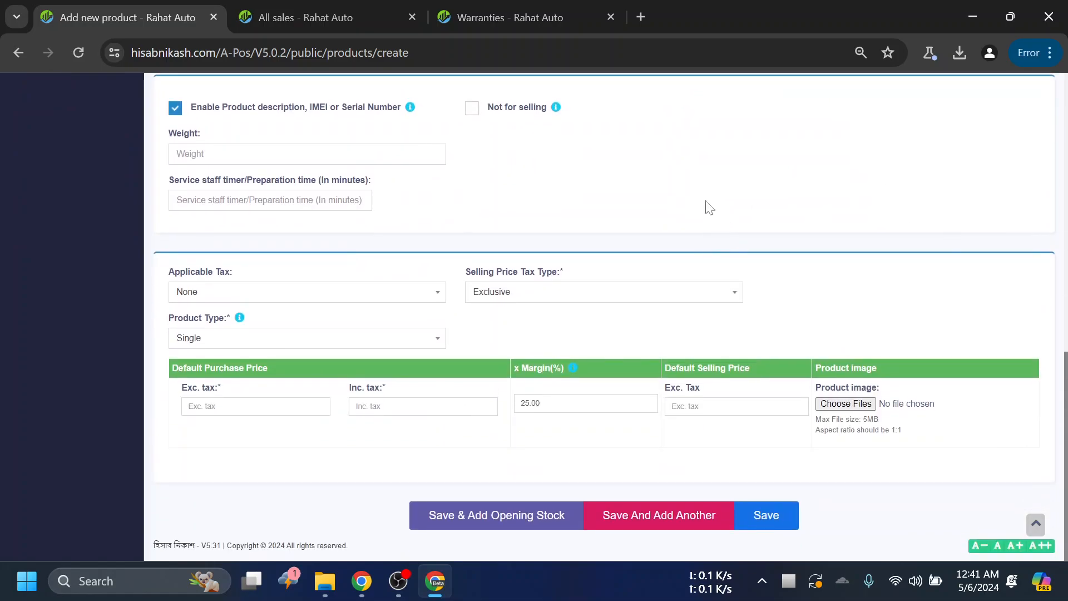
{"action": "left_click", "coordinate": [256, 406]}
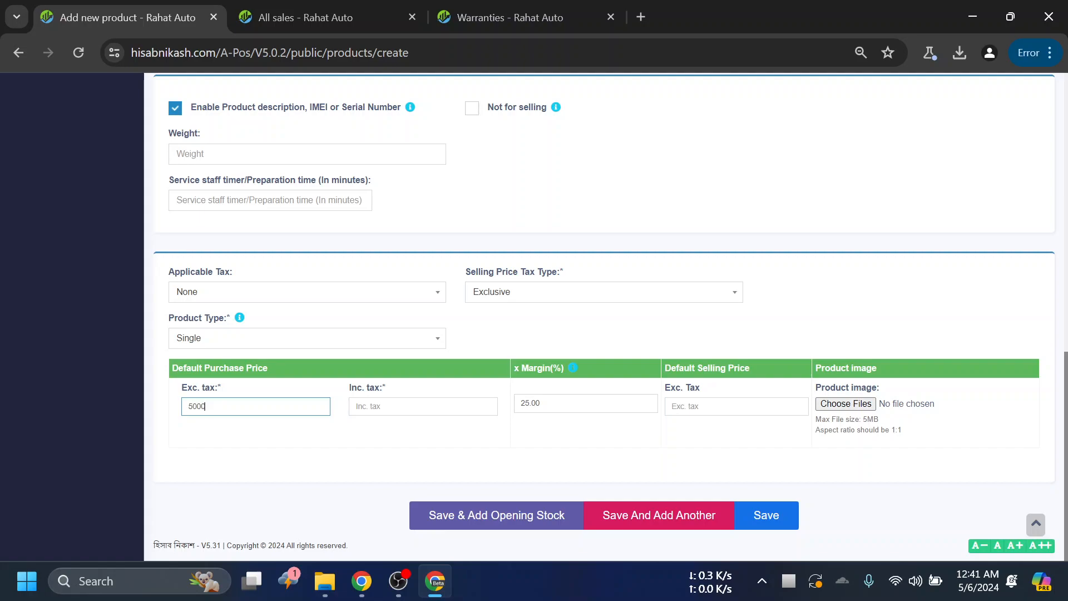
{"action": "left_click", "coordinate": [247, 431]}
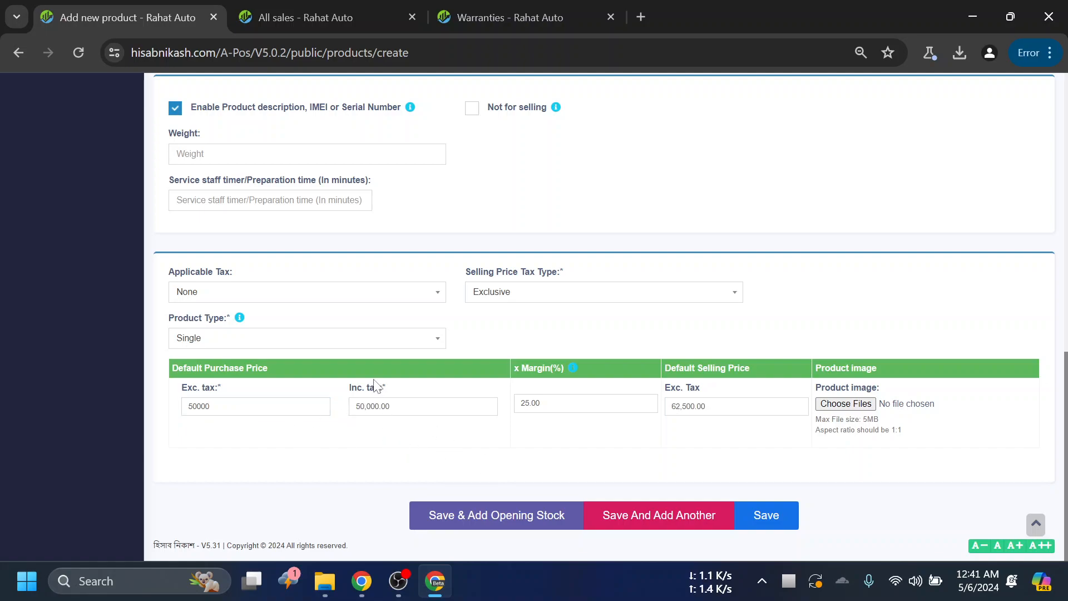
{"action": "left_click", "coordinate": [233, 295]}
{"action": "left_click", "coordinate": [233, 332]}
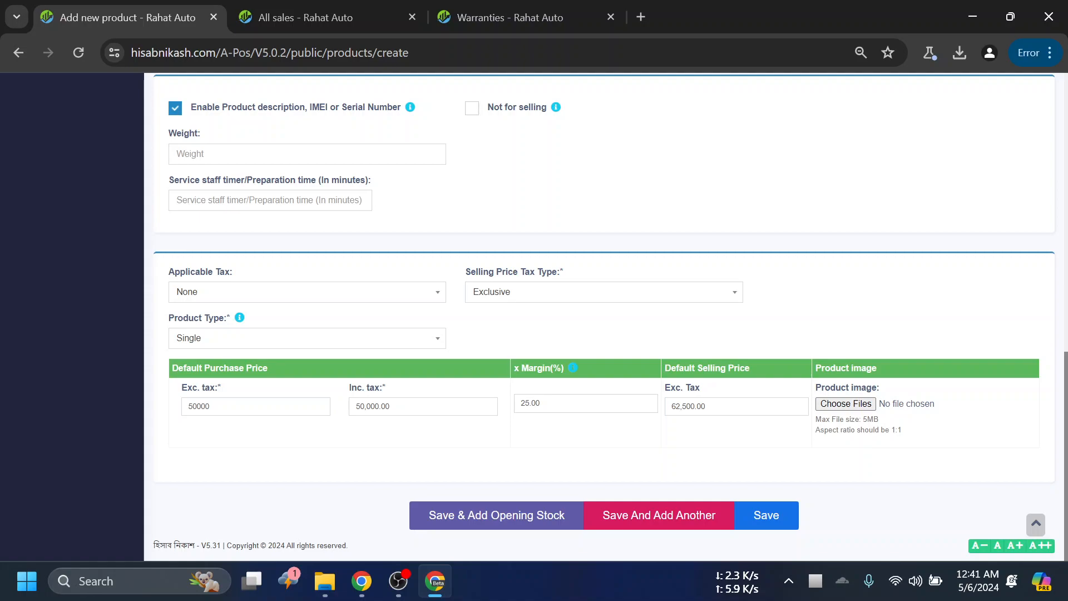
- Set the product's default selling price excluding tax to 60000
{"action": "key", "text": "Tab"}
{"action": "left_click", "coordinate": [702, 448]}
{"action": "double_click", "coordinate": [530, 404]}
{"action": "left_click", "coordinate": [694, 497]}
{"action": "double_click", "coordinate": [690, 407]}
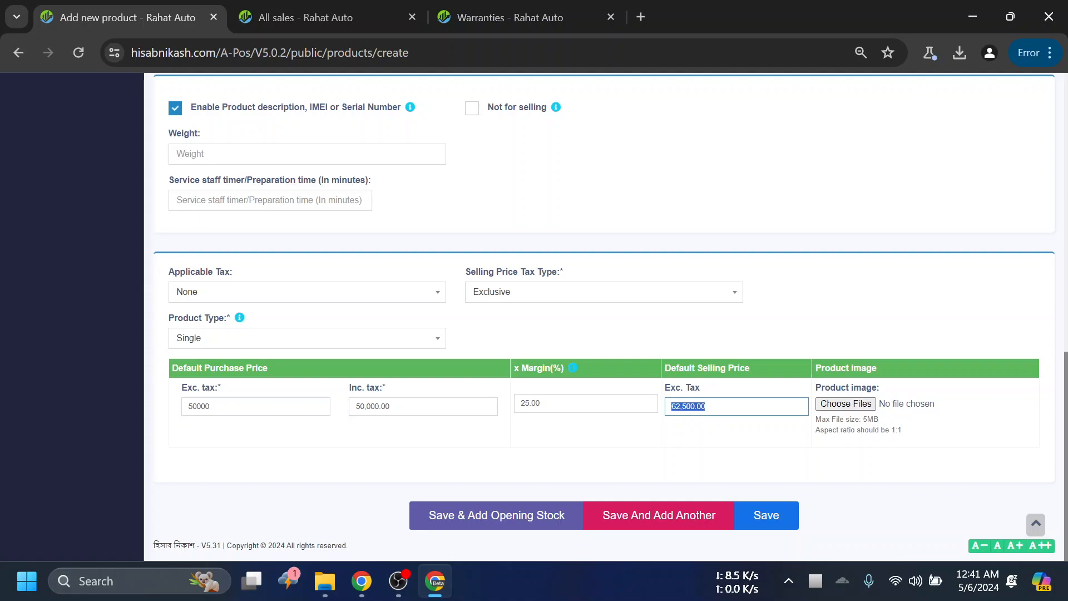
{"action": "type", "text": "6"}
{"action": "left_click", "coordinate": [654, 451]}
- Set the product's profit margin to 35 percent so the default selling price is recalculated
{"action": "left_click_drag", "start_coordinate": [545, 404], "coordinate": [517, 405]}
{"action": "left_click", "coordinate": [553, 448]}
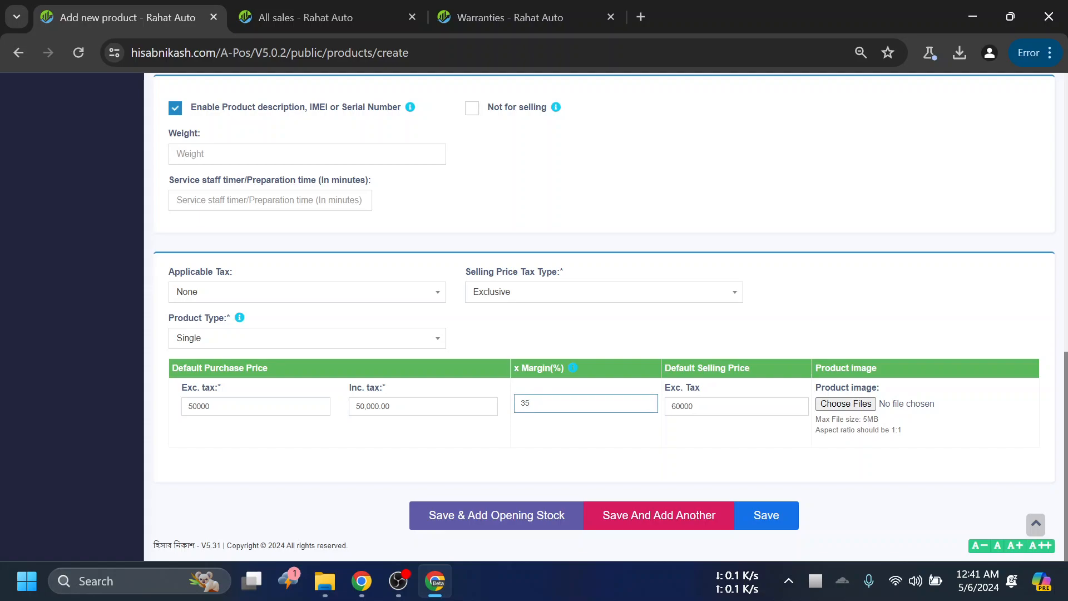
{"action": "left_click", "coordinate": [748, 449]}
{"action": "double_click", "coordinate": [690, 407]}
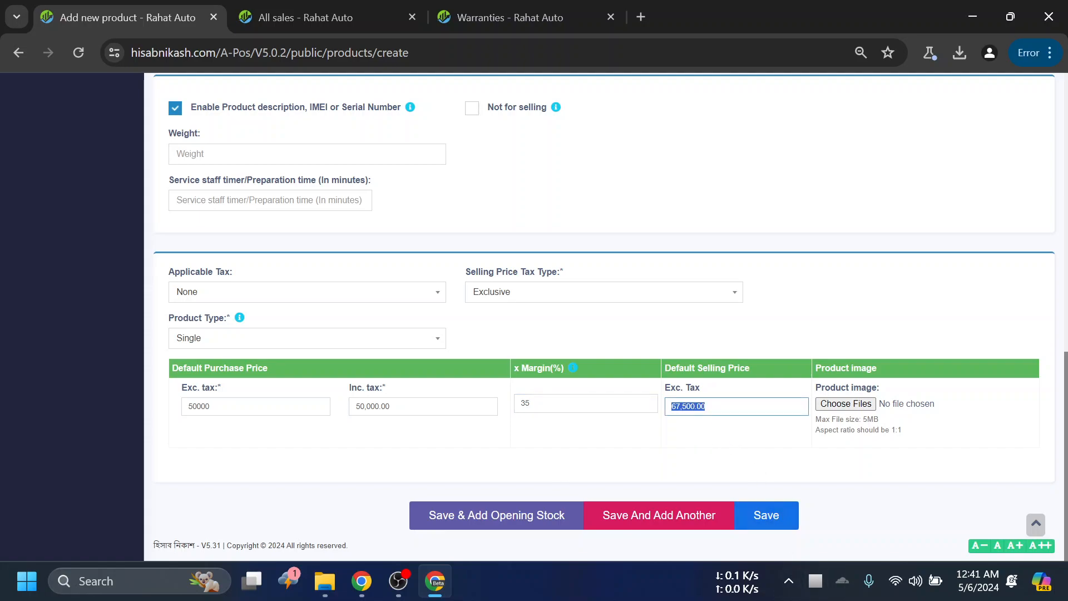
{"action": "left_click", "coordinate": [667, 445]}
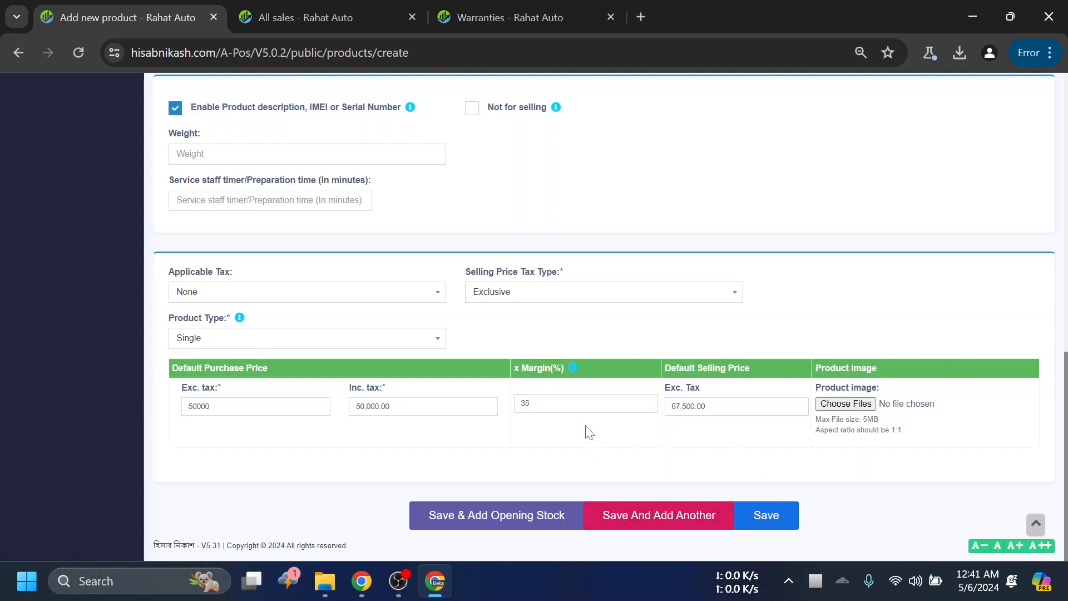
- Review the filled-in product form and compare it with the columns of the All sales table
{"action": "scroll", "coordinate": [748, 432], "scroll_direction": "up", "scroll_amount": 15}
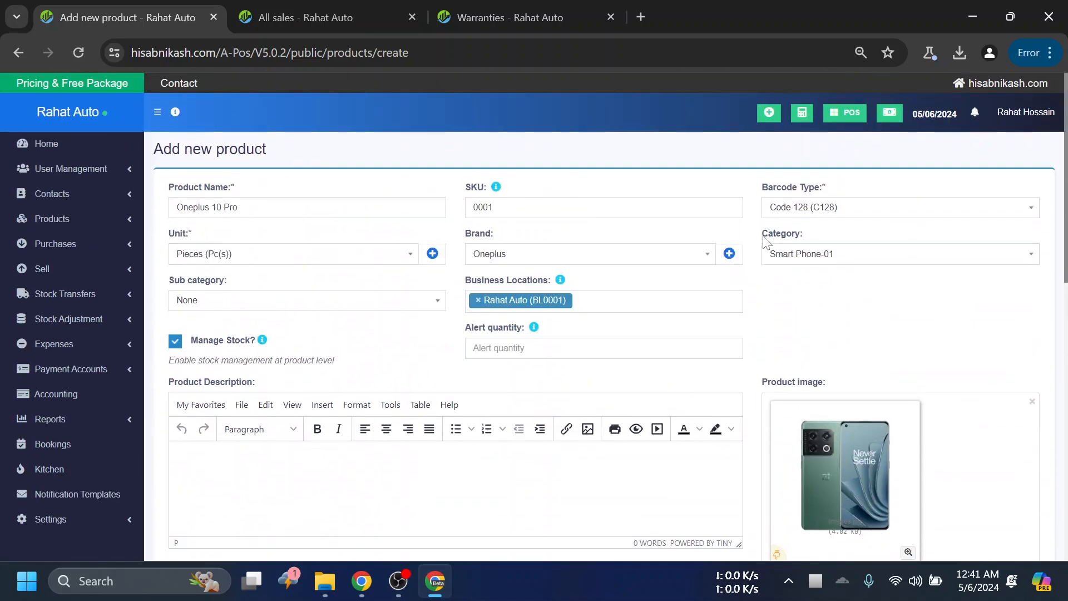
{"action": "scroll", "coordinate": [758, 243], "scroll_direction": "down", "scroll_amount": 10}
{"action": "scroll", "coordinate": [760, 349], "scroll_direction": "down", "scroll_amount": 1}
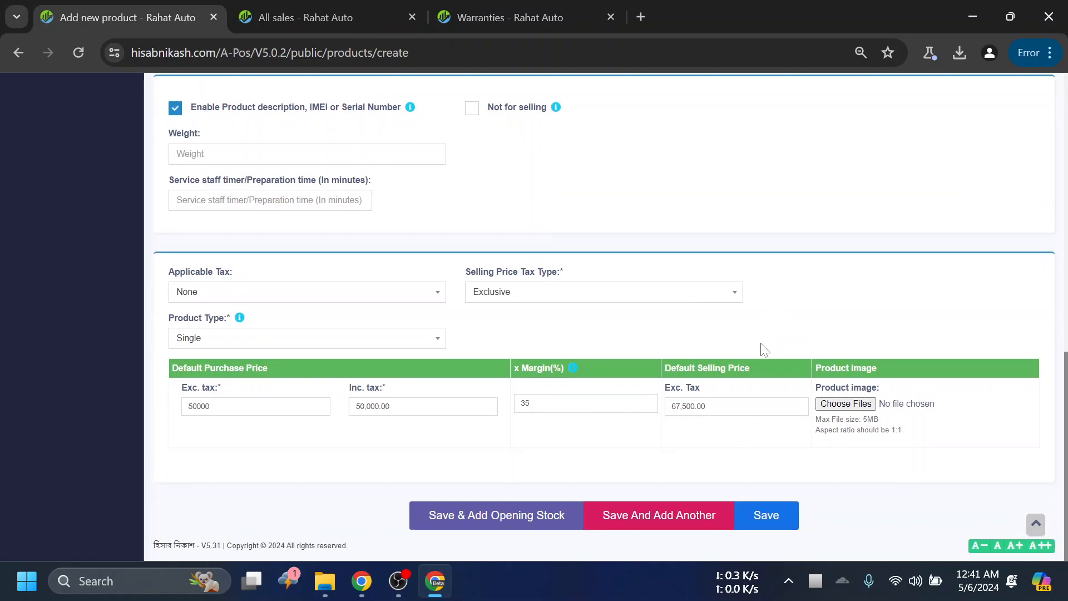
{"action": "scroll", "coordinate": [778, 347], "scroll_direction": "up", "scroll_amount": 12}
{"action": "scroll", "coordinate": [773, 343], "scroll_direction": "down", "scroll_amount": 6}
{"action": "scroll", "coordinate": [774, 343], "scroll_direction": "down", "scroll_amount": 4}
{"action": "scroll", "coordinate": [751, 257], "scroll_direction": "up", "scroll_amount": 8}
{"action": "left_click", "coordinate": [310, 17]}
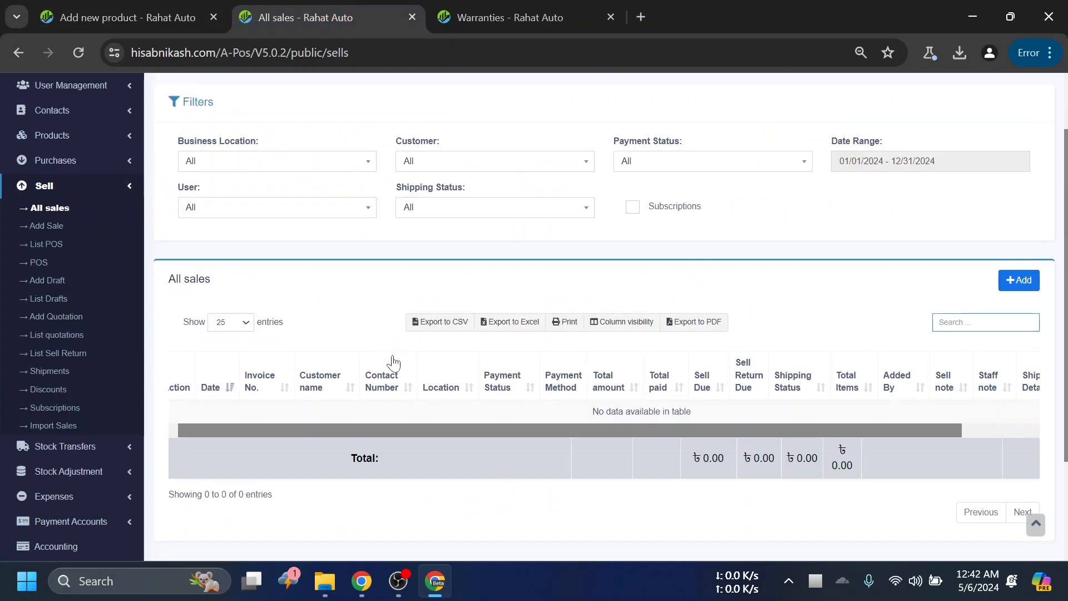
{"action": "mouse_move", "coordinate": [417, 432]}
{"action": "left_mouse_down"}
{"action": "mouse_move", "coordinate": [468, 432]}
{"action": "mouse_move", "coordinate": [403, 430]}
{"action": "left_mouse_up"}
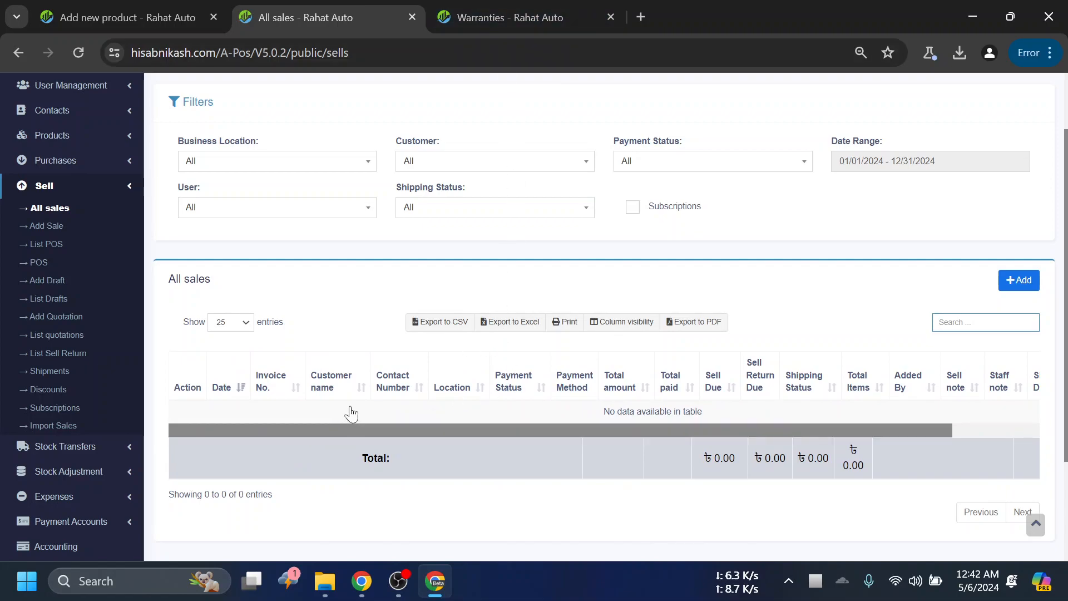
- Return to the product form, check its entries and save the product Oneplus 10 Pro
{"action": "left_click", "coordinate": [165, 3]}
{"action": "scroll", "coordinate": [639, 411], "scroll_direction": "down", "scroll_amount": 8}
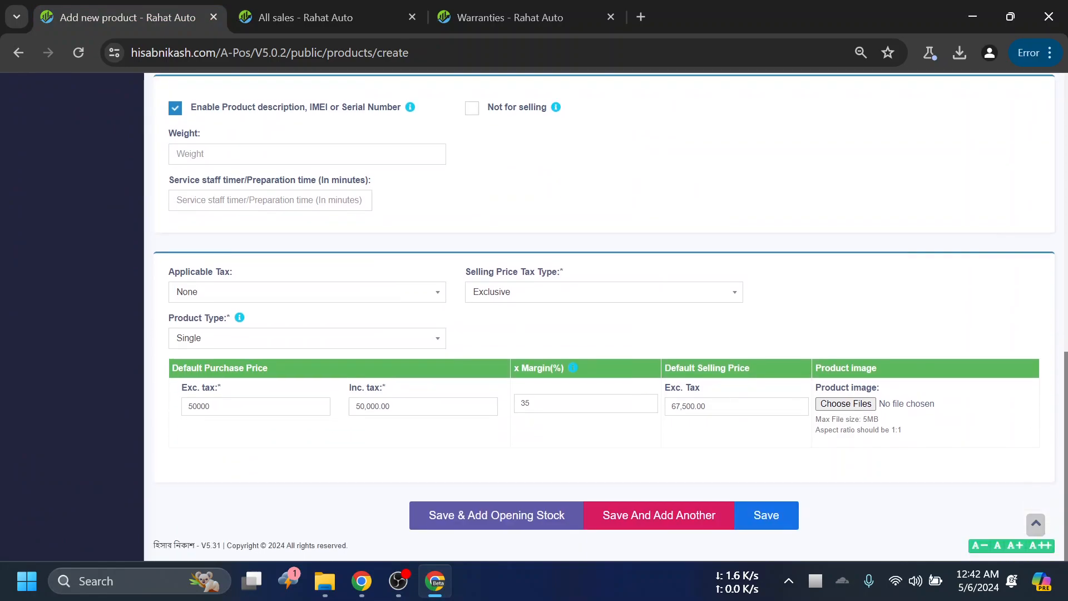
{"action": "scroll", "coordinate": [503, 342], "scroll_direction": "up", "scroll_amount": 8}
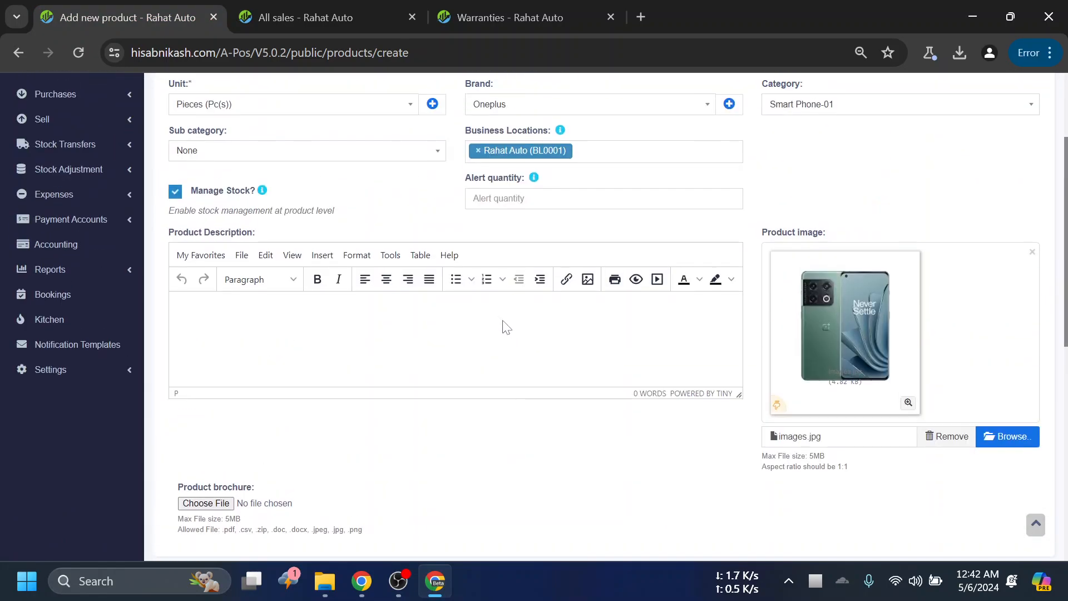
{"action": "scroll", "coordinate": [405, 345], "scroll_direction": "up", "scroll_amount": 2}
{"action": "scroll", "coordinate": [436, 306], "scroll_direction": "up", "scroll_amount": 1}
{"action": "scroll", "coordinate": [496, 312], "scroll_direction": "down", "scroll_amount": 10}
{"action": "left_click", "coordinate": [767, 521]}
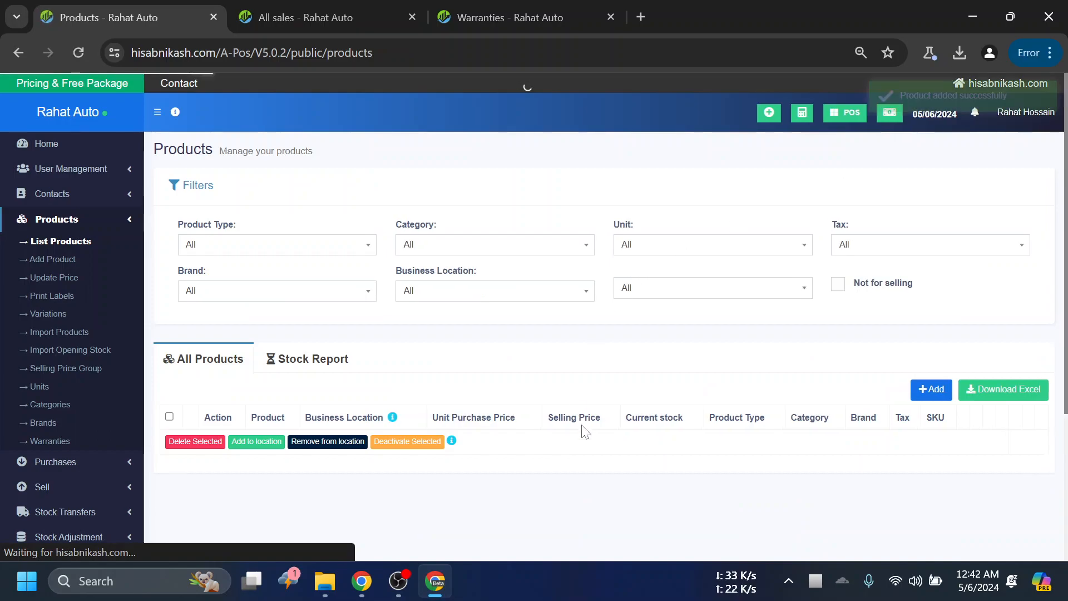
- Check the current stock of Oneplus 10 Pro in the product list and close its details view
{"action": "scroll", "coordinate": [390, 289], "scroll_direction": "down", "scroll_amount": 4}
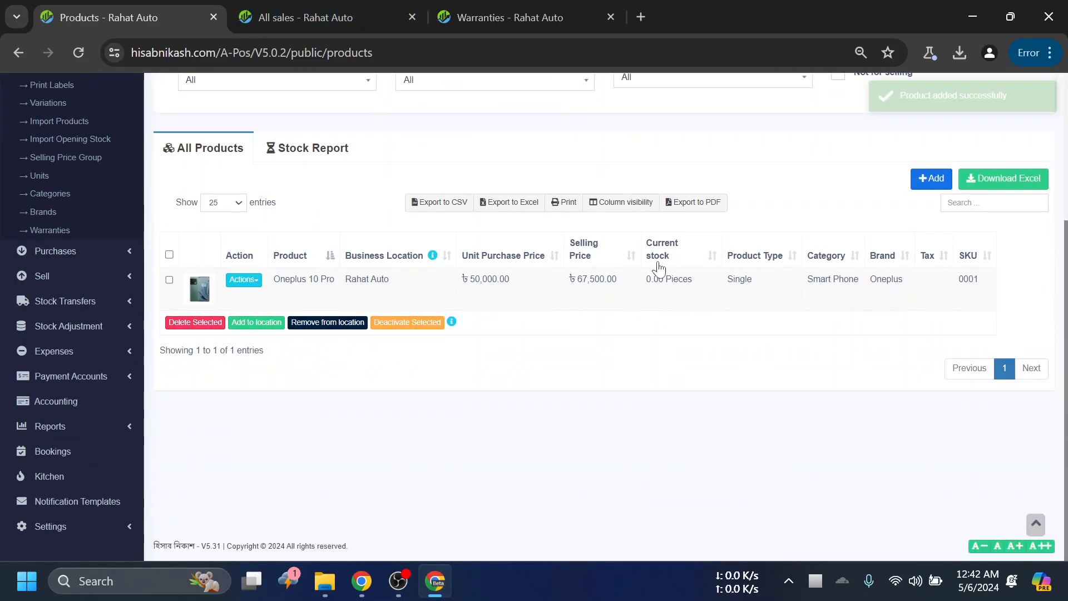
{"action": "left_click_drag", "start_coordinate": [694, 282], "coordinate": [649, 282]}
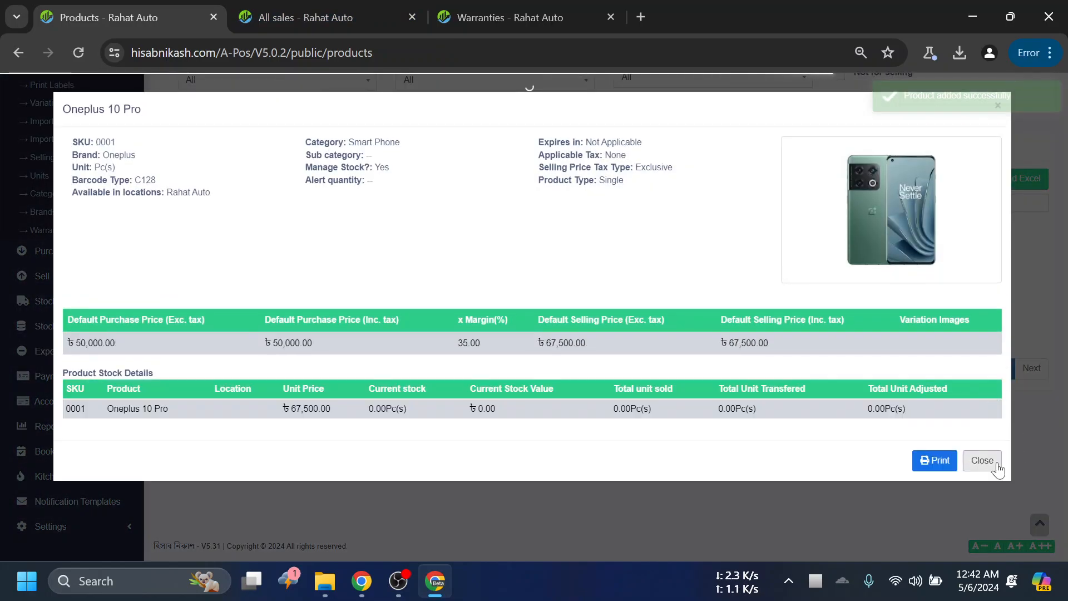
{"action": "key", "text": "Escape"}
{"action": "scroll", "coordinate": [694, 305], "scroll_direction": "up", "scroll_amount": 2}
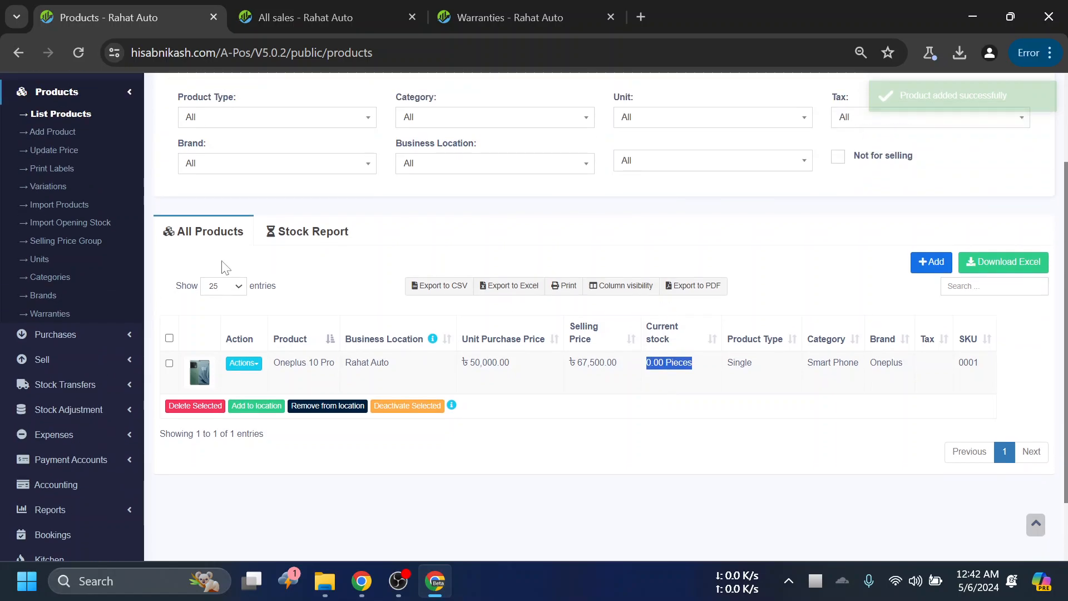
- Expand the Purchases section in the navigation to show its purchase pages
{"action": "left_click", "coordinate": [70, 335]}
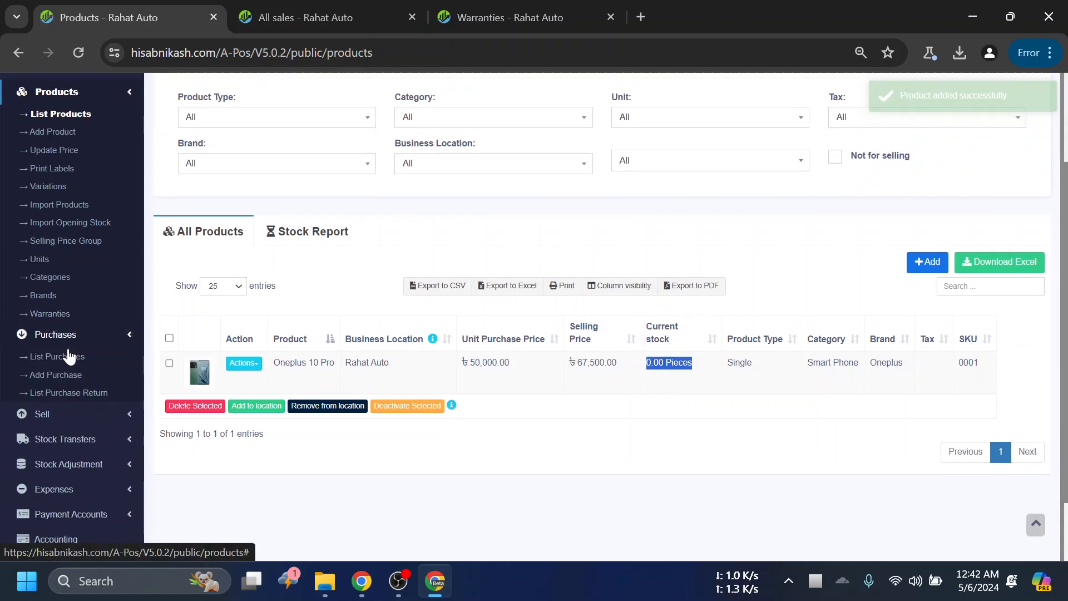
{"action": "scroll", "coordinate": [102, 95], "scroll_direction": "up", "scroll_amount": 2}
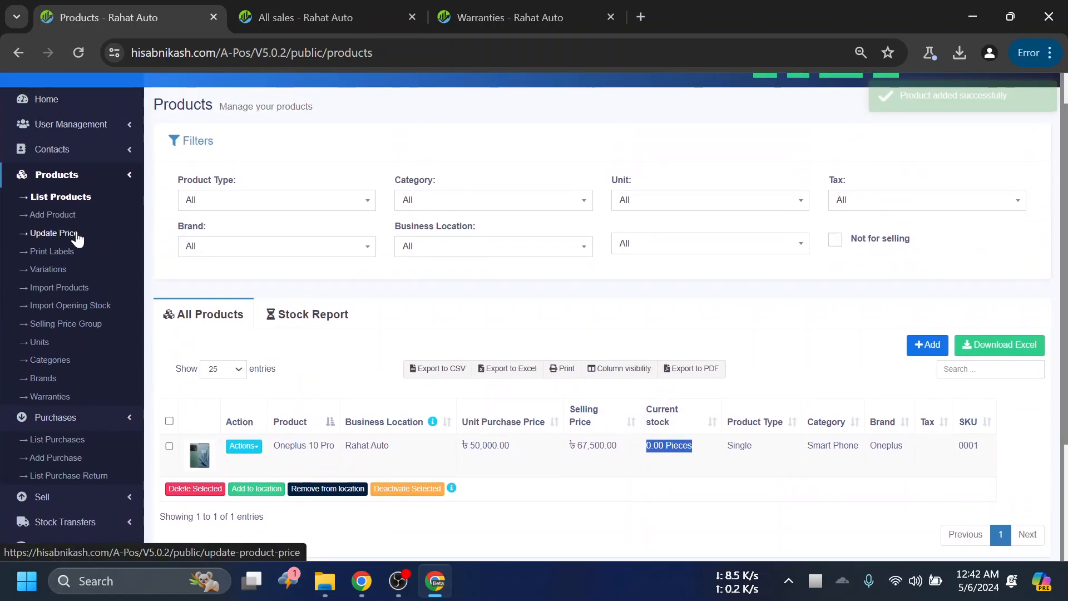
{"action": "scroll", "coordinate": [49, 392], "scroll_direction": "down", "scroll_amount": 1}
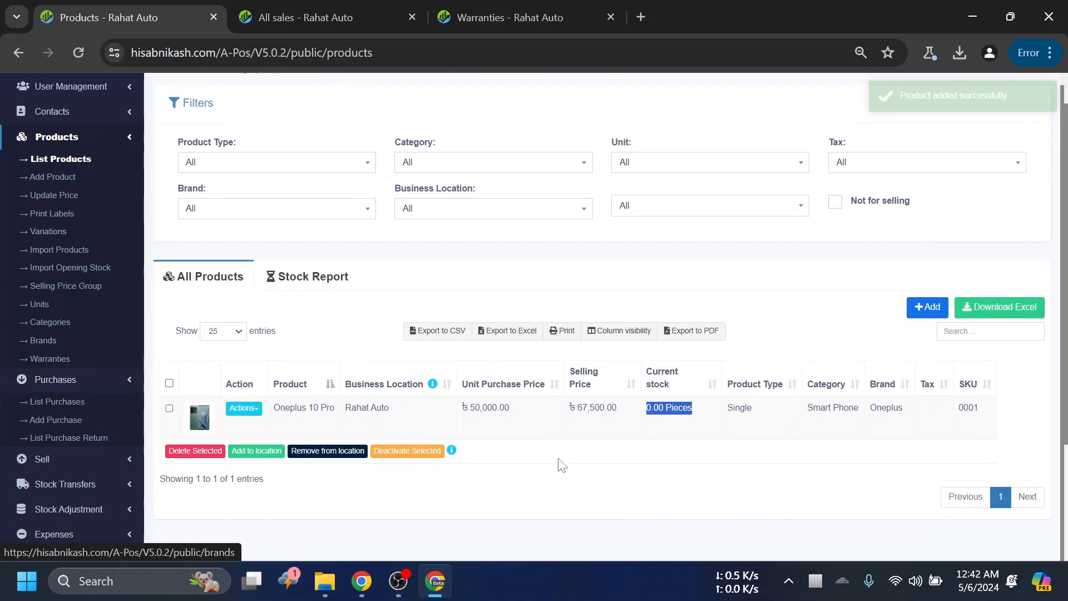
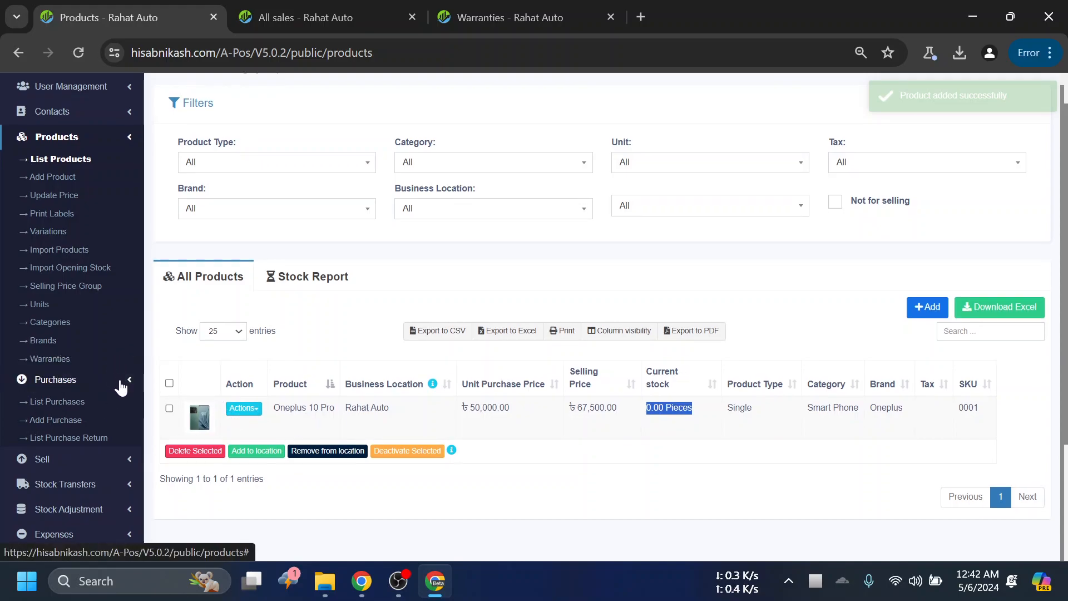
- Open the product Oneplus 10 Pro for editing and review its form down to the pricing table
{"action": "left_click", "coordinate": [243, 407]}
{"action": "left_click", "coordinate": [276, 465]}
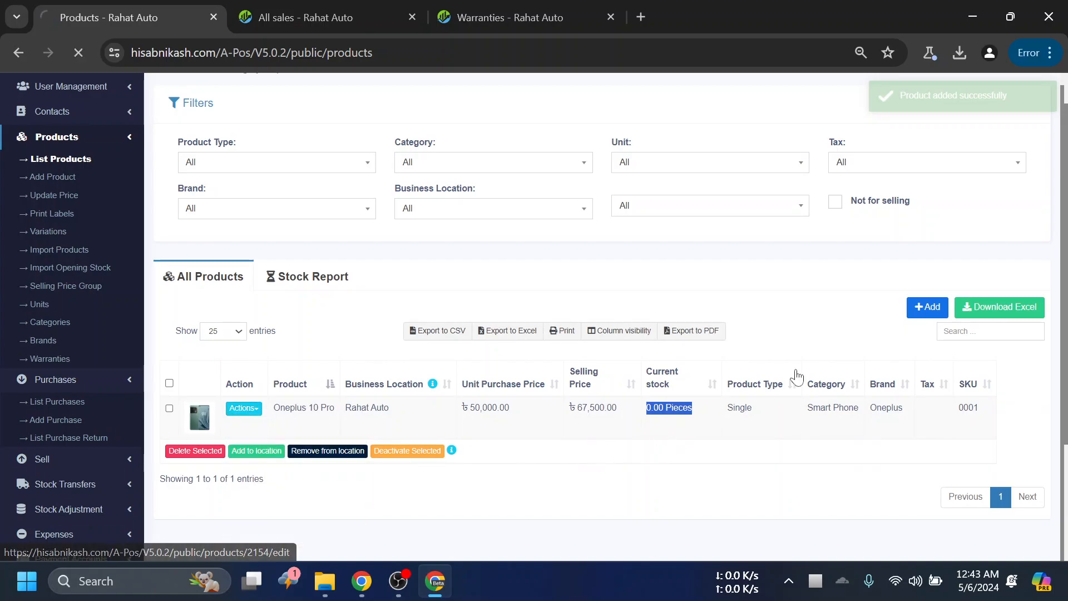
{"action": "scroll", "coordinate": [777, 339], "scroll_direction": "down", "scroll_amount": 10}
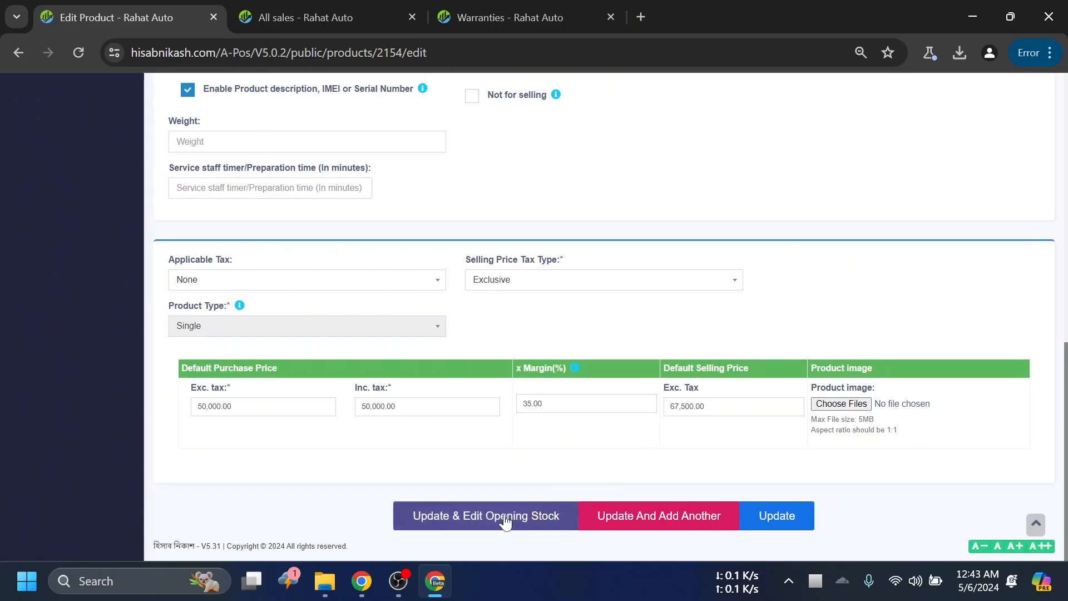
{"action": "scroll", "coordinate": [542, 392], "scroll_direction": "up", "scroll_amount": 5}
{"action": "scroll", "coordinate": [543, 392], "scroll_direction": "down", "scroll_amount": 5}
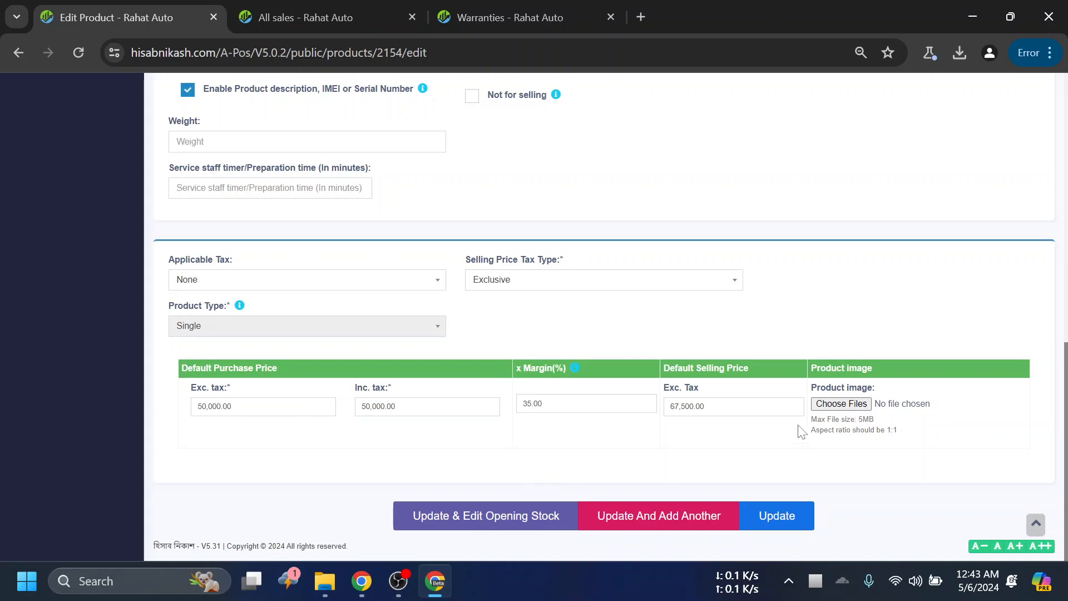
{"action": "scroll", "coordinate": [396, 376], "scroll_direction": "up", "scroll_amount": 12}
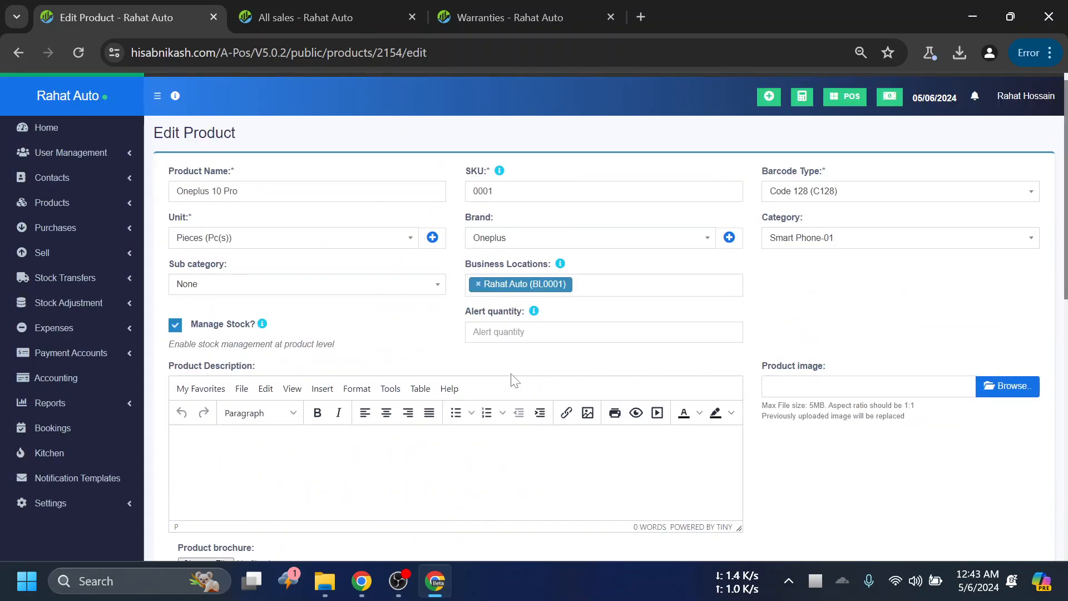
{"action": "scroll", "coordinate": [515, 381], "scroll_direction": "down", "scroll_amount": 12}
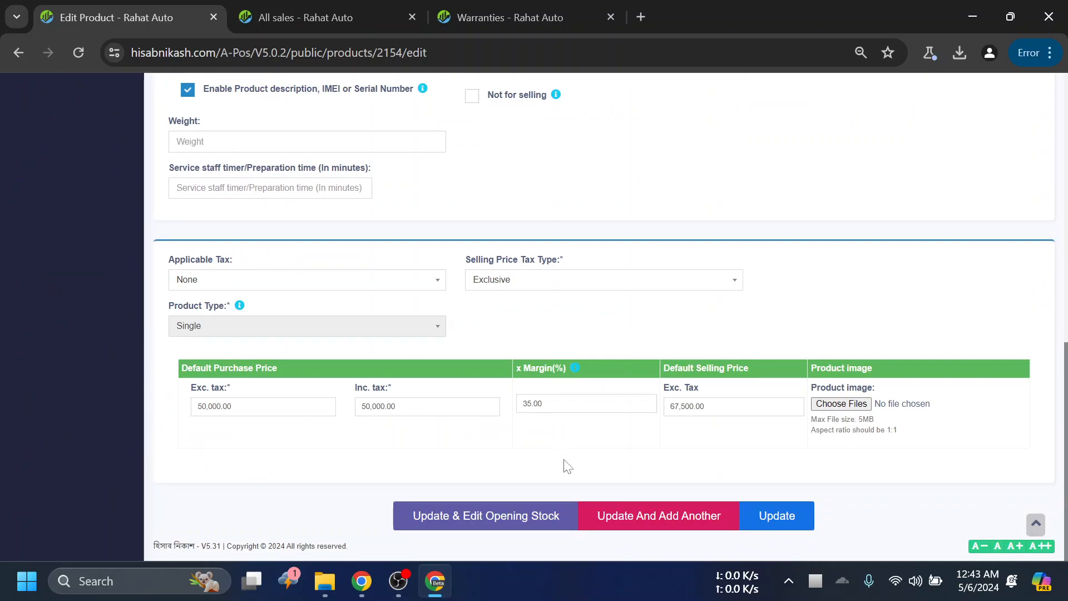
- Update the product, continue to its opening stock, set the remaining quantity to 20 and save
{"action": "left_click", "coordinate": [476, 518]}
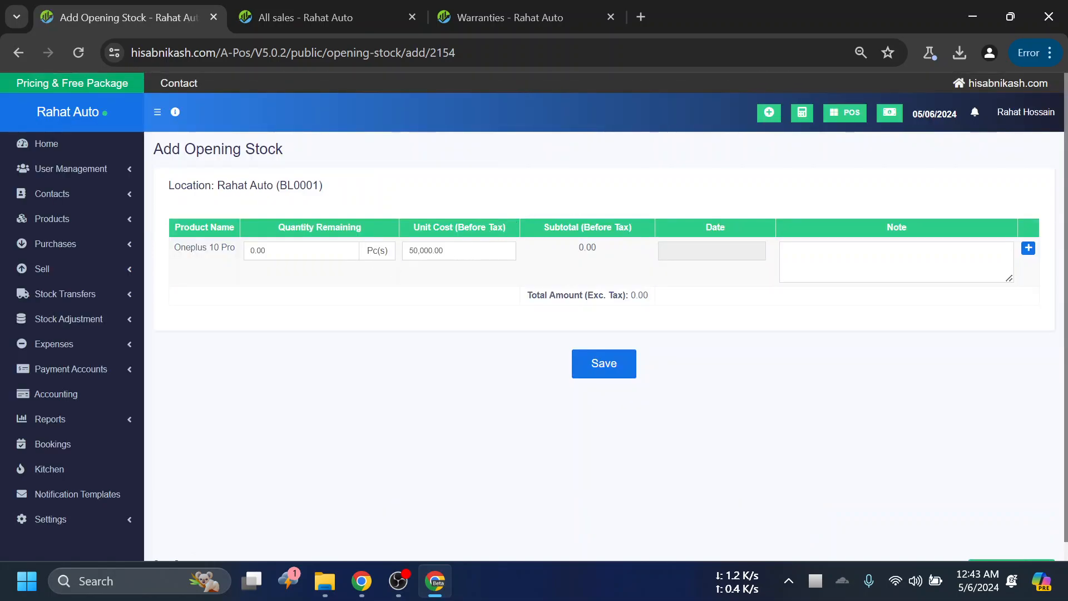
{"action": "key", "text": "ctrl+a"}
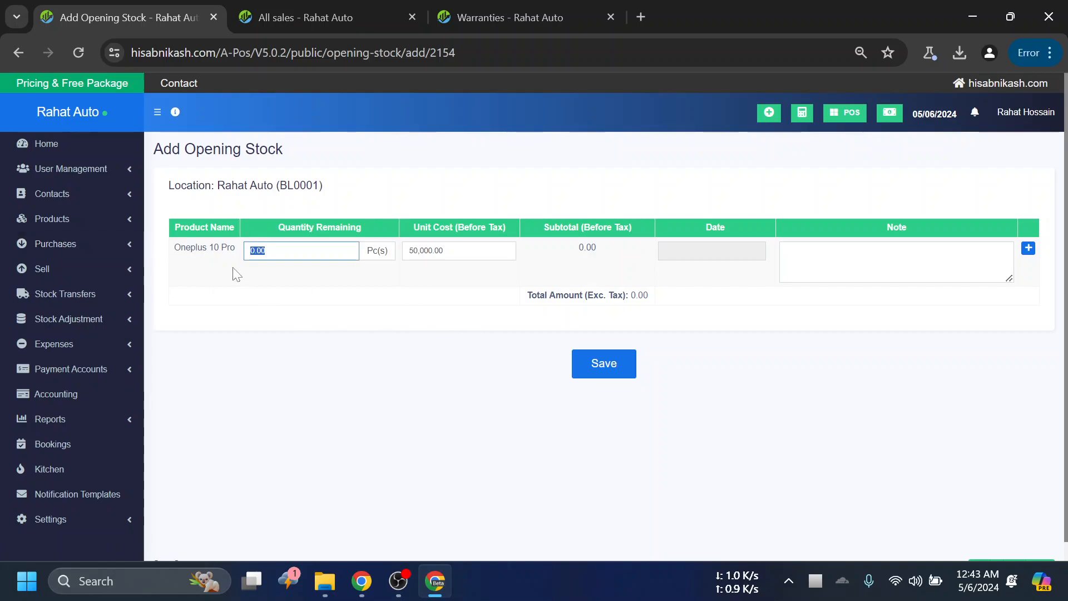
{"action": "type", "text": "20"}
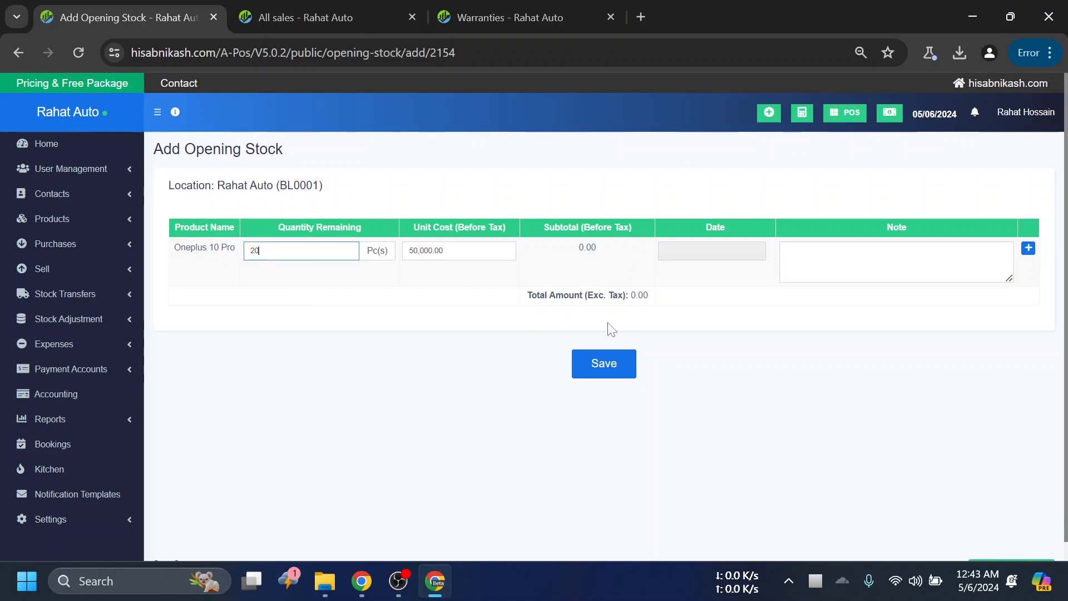
{"action": "left_click", "coordinate": [608, 362]}
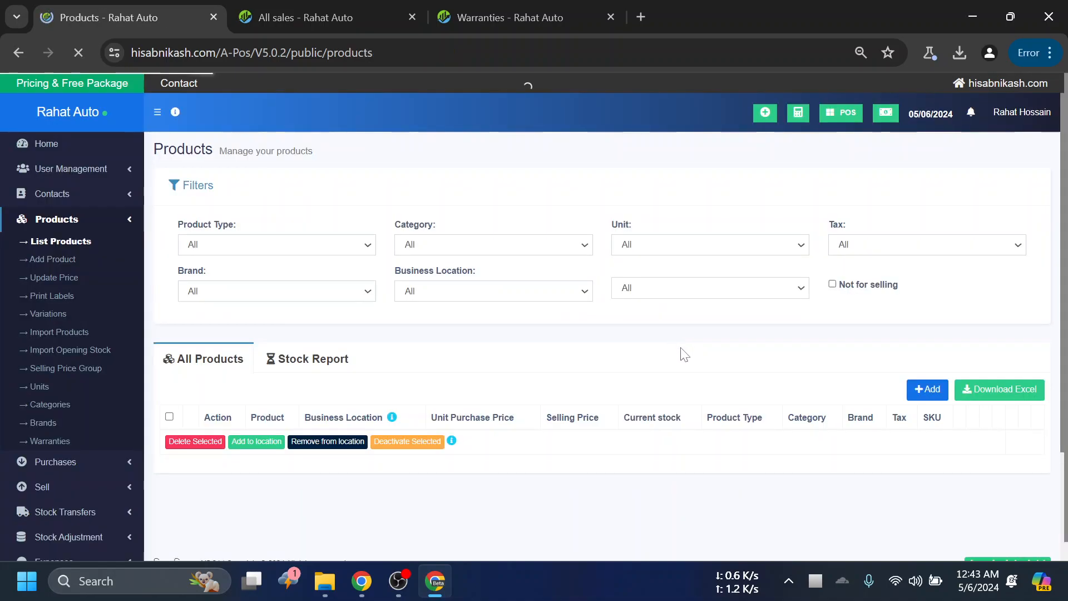
- Sort the product list by current stock and check the stock of Oneplus 10 Pro
{"action": "scroll", "coordinate": [729, 336], "scroll_direction": "down", "scroll_amount": 3}
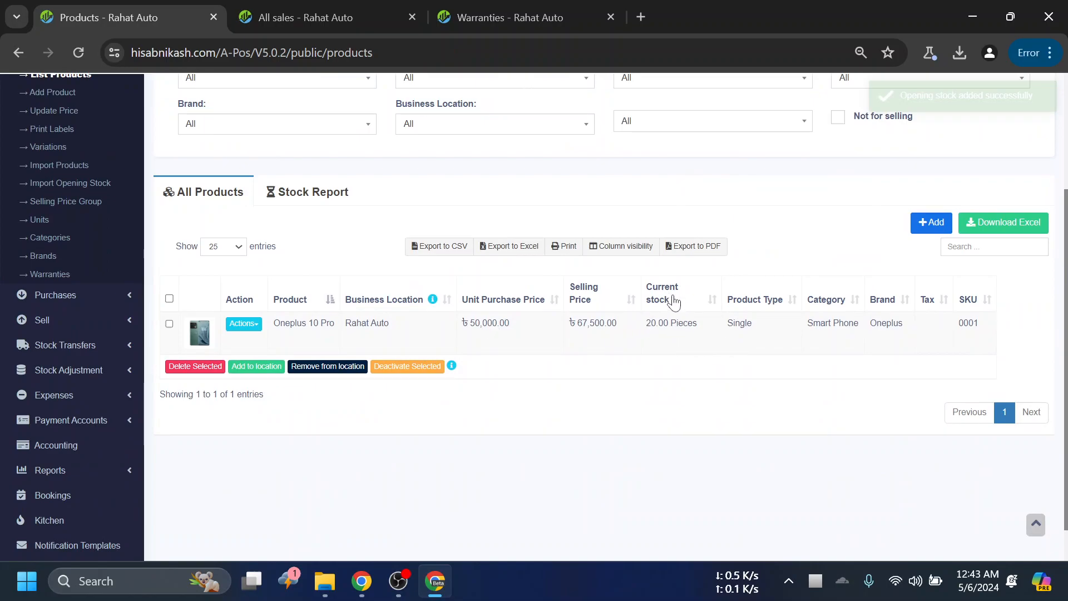
{"action": "left_click", "coordinate": [654, 296]}
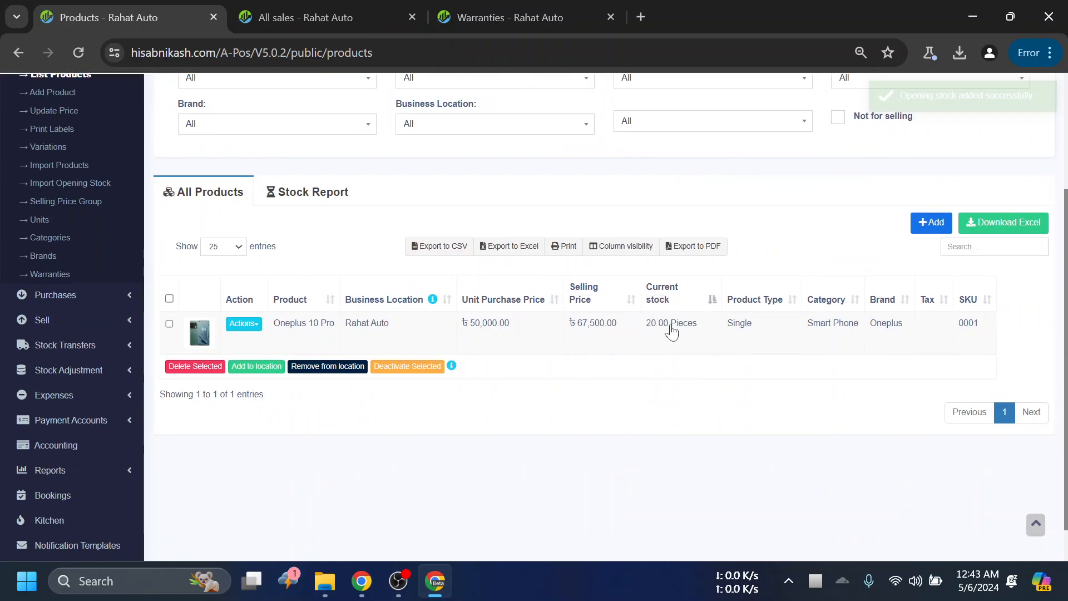
{"action": "scroll", "coordinate": [657, 328], "scroll_direction": "up", "scroll_amount": 3}
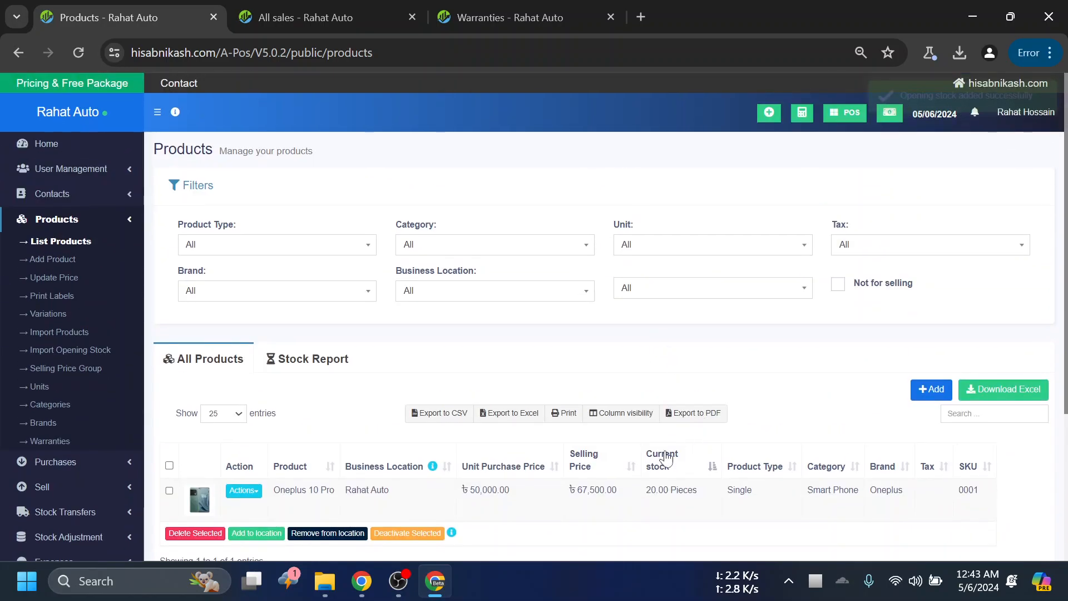
- Show the purchase pages in the navigation and reload the product list
{"action": "left_click", "coordinate": [93, 219]}
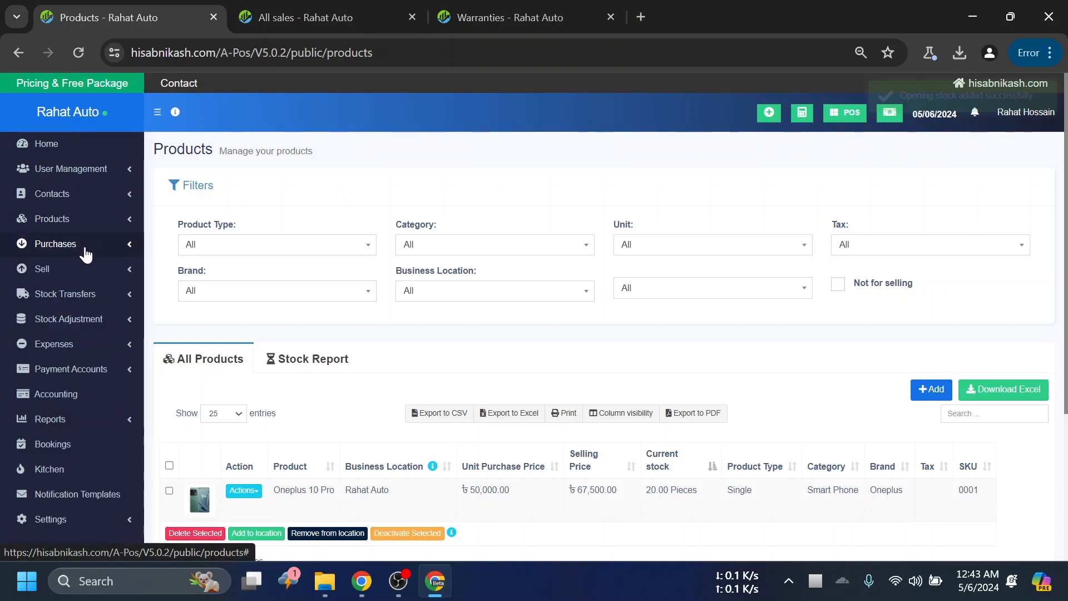
{"action": "left_click", "coordinate": [85, 255]}
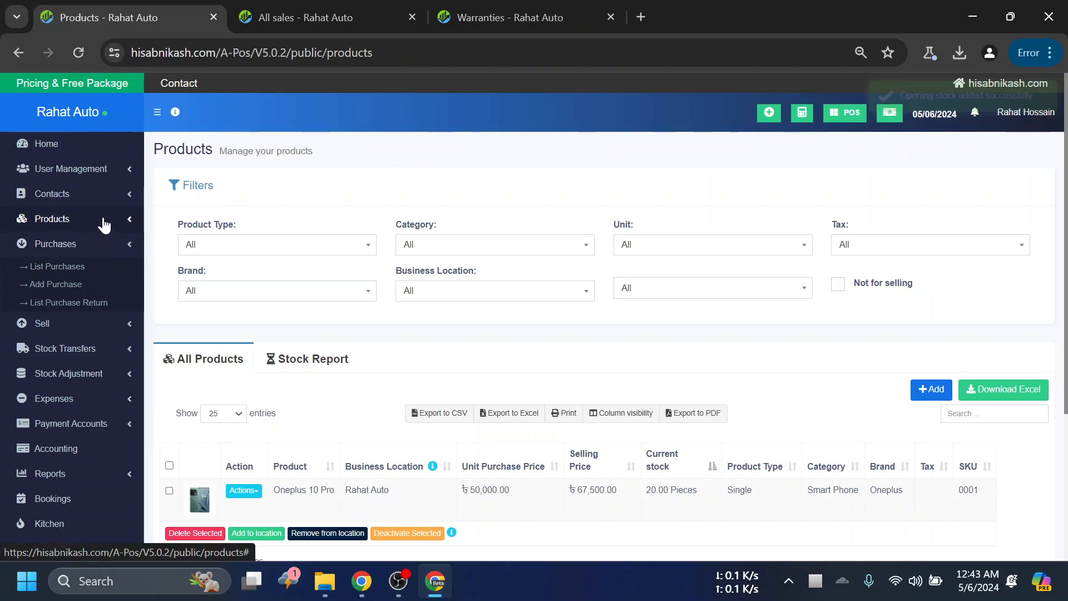
{"action": "left_click", "coordinate": [77, 49]}
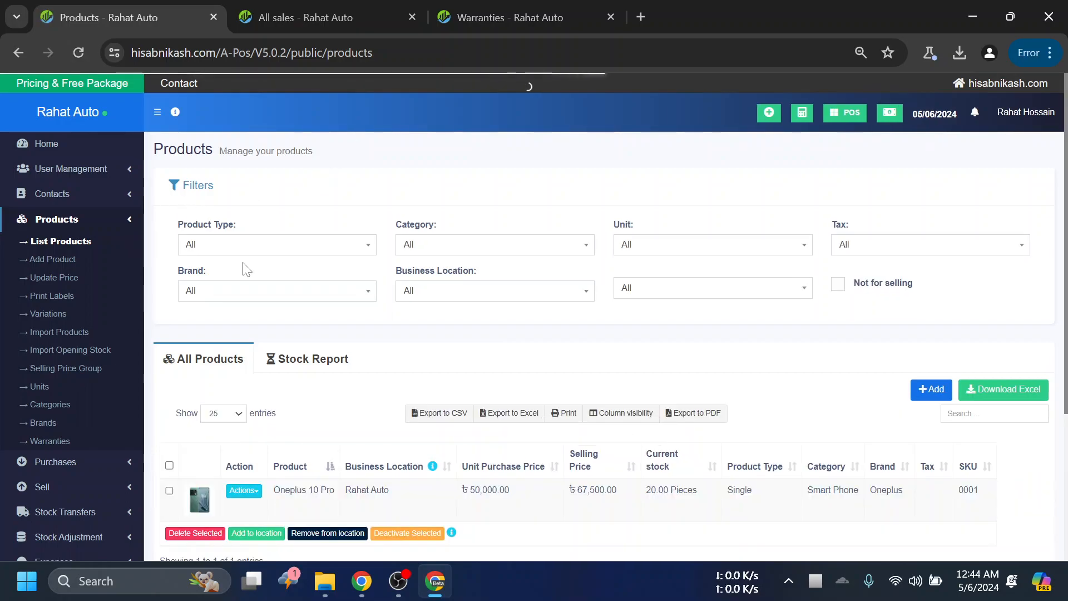
- View the actions available for Oneplus 10 Pro in the product list
{"action": "scroll", "coordinate": [251, 267], "scroll_direction": "down", "scroll_amount": 4}
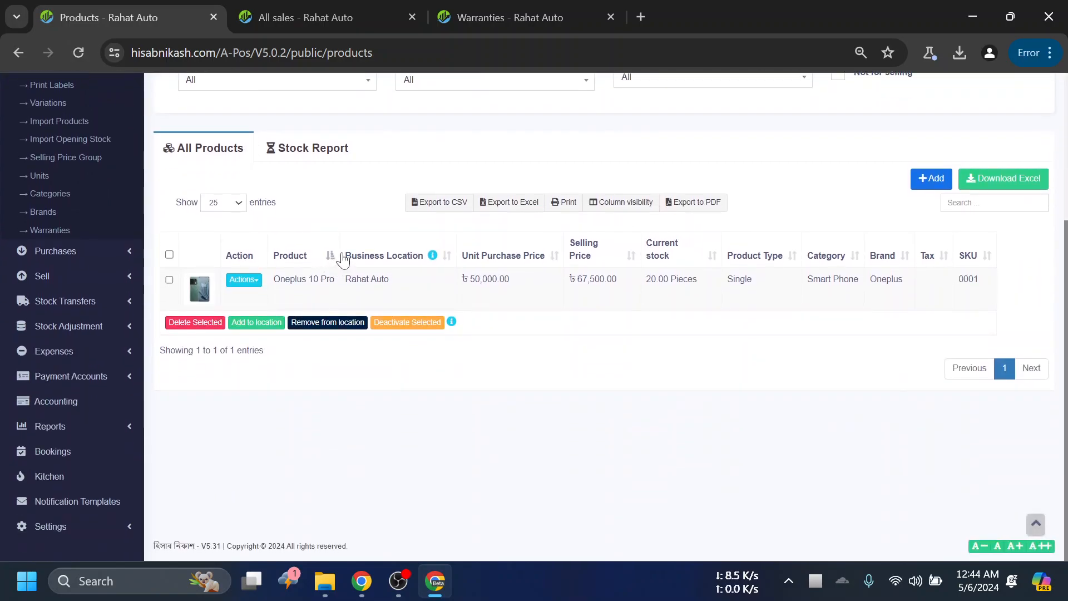
{"action": "left_click", "coordinate": [248, 282]}
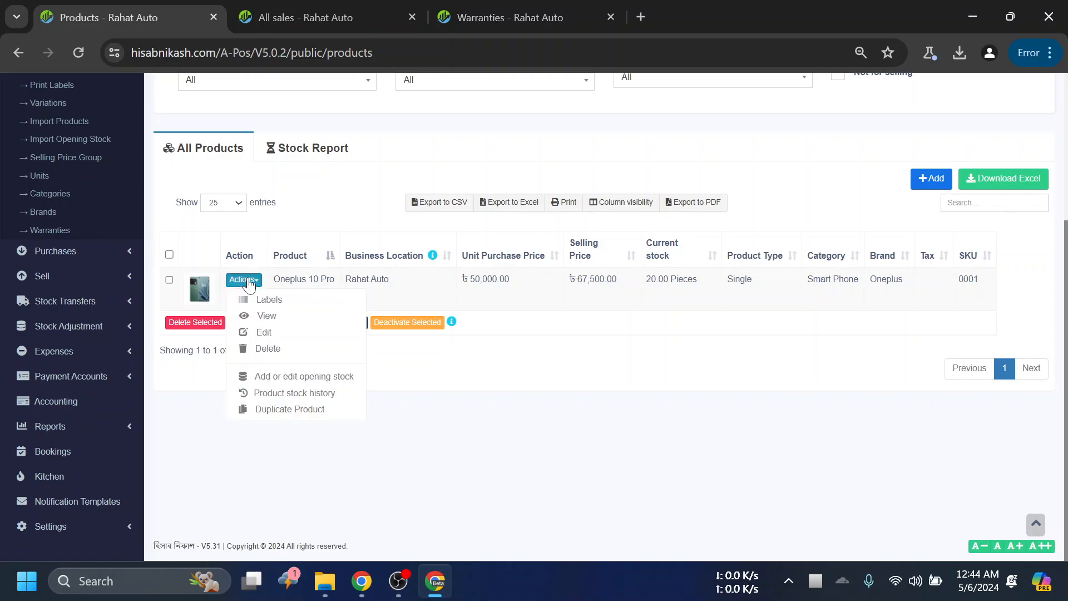
{"action": "scroll", "coordinate": [862, 410], "scroll_direction": "up", "scroll_amount": 3}
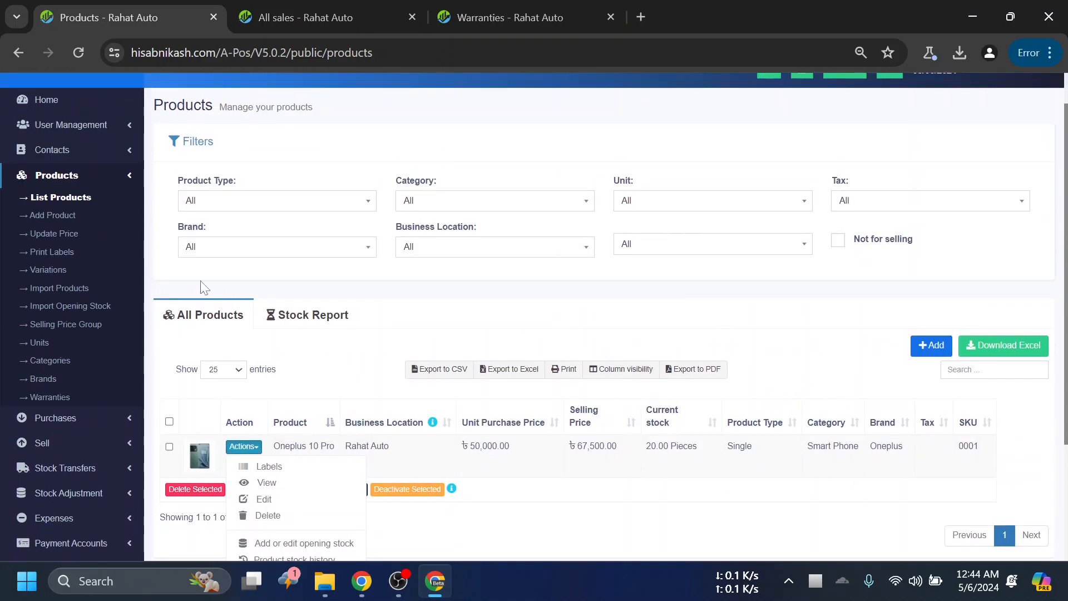
- View the pages under User Management in the navigation and expand the Products section again
{"action": "left_click", "coordinate": [123, 174]}
{"action": "left_click", "coordinate": [121, 126]}
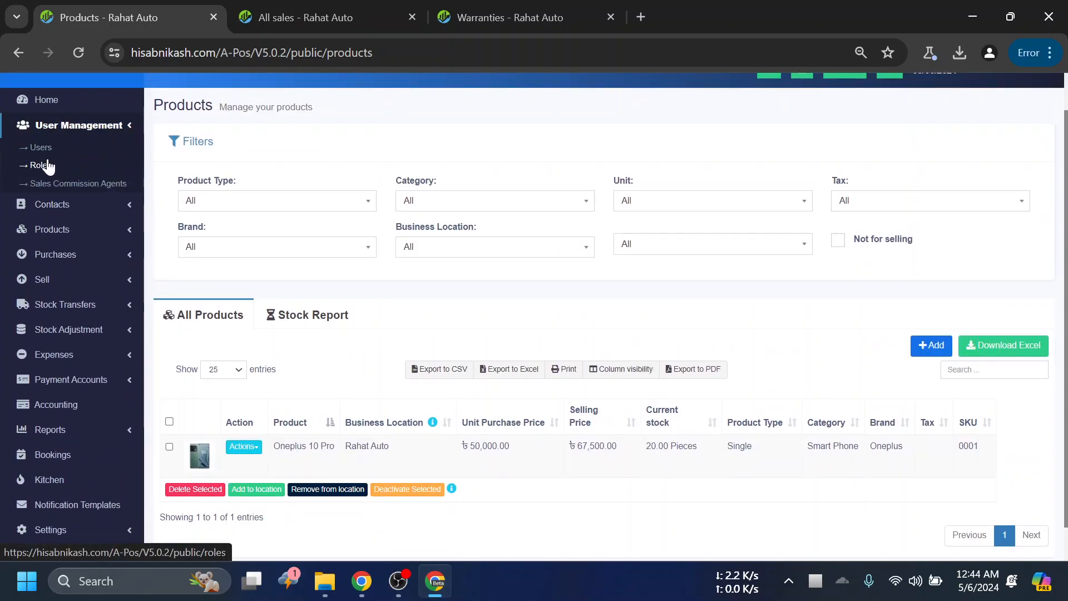
{"action": "left_click", "coordinate": [116, 134]}
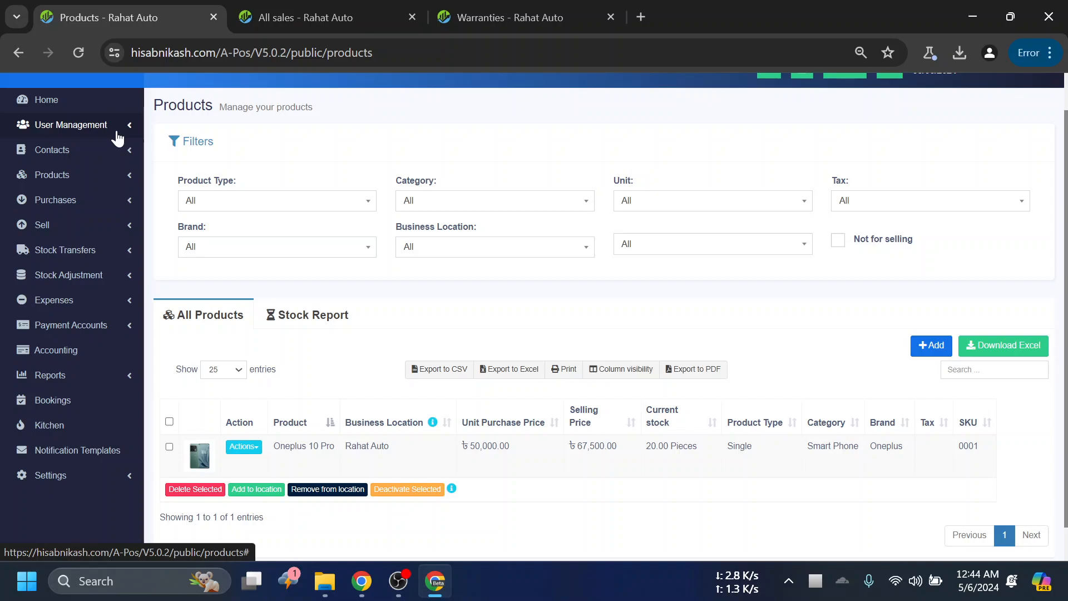
{"action": "left_click", "coordinate": [118, 178]}
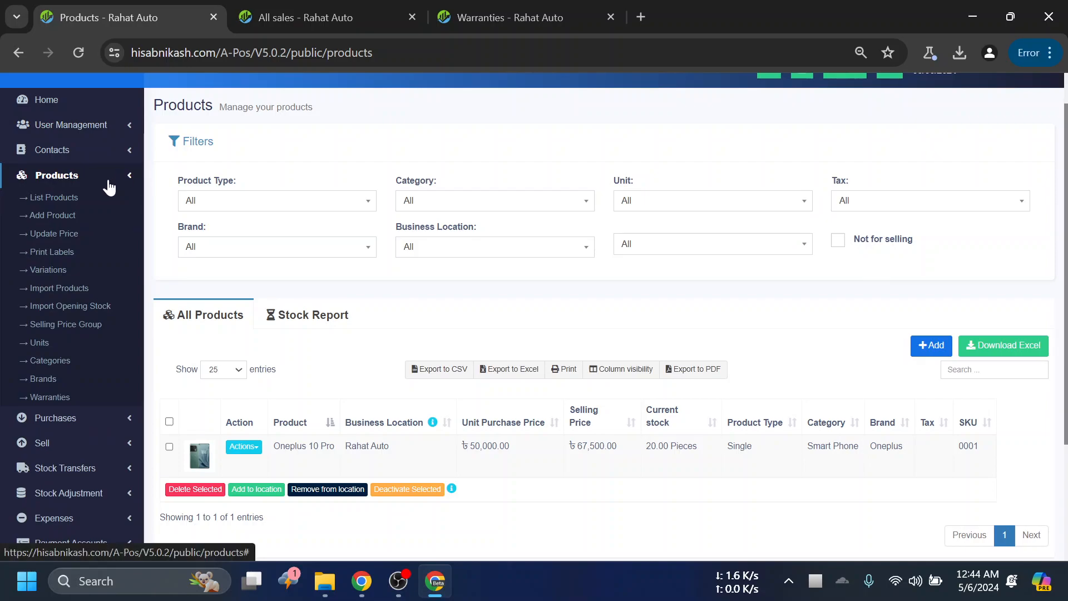
- Reopen Oneplus 10 Pro for editing and look over its pricing and opening stock options
{"action": "scroll", "coordinate": [207, 284], "scroll_direction": "down", "scroll_amount": 3}
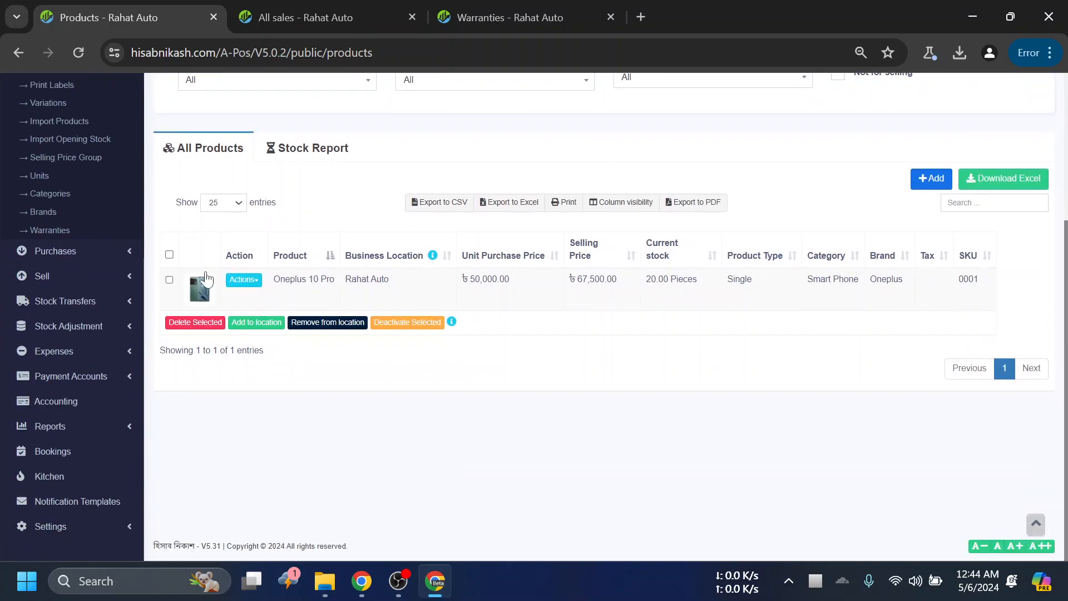
{"action": "left_click", "coordinate": [245, 279]}
{"action": "left_click", "coordinate": [267, 332]}
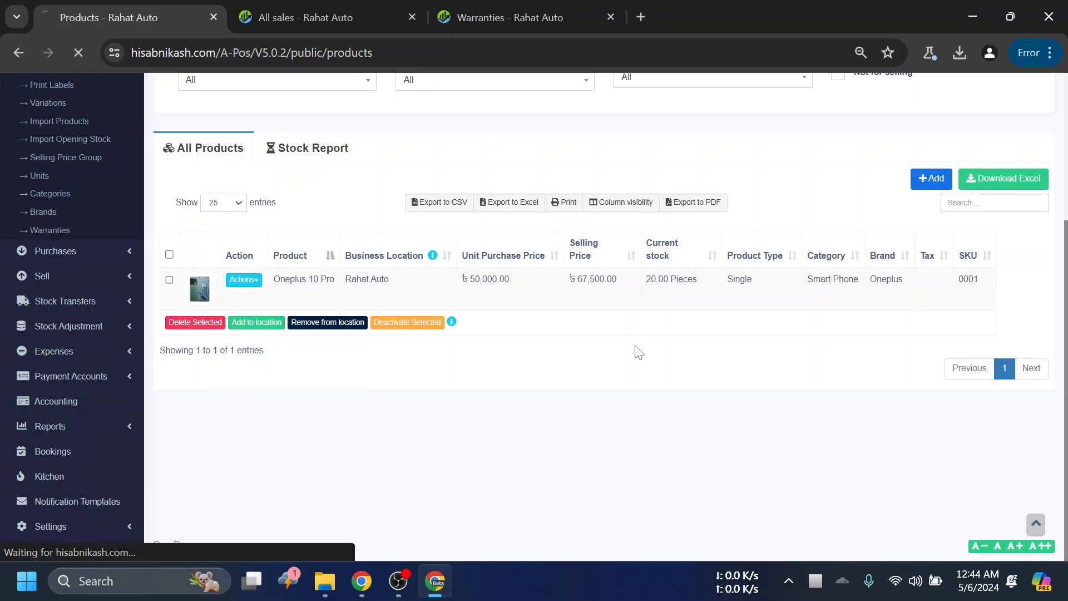
{"action": "scroll", "coordinate": [645, 342], "scroll_direction": "down", "scroll_amount": 10}
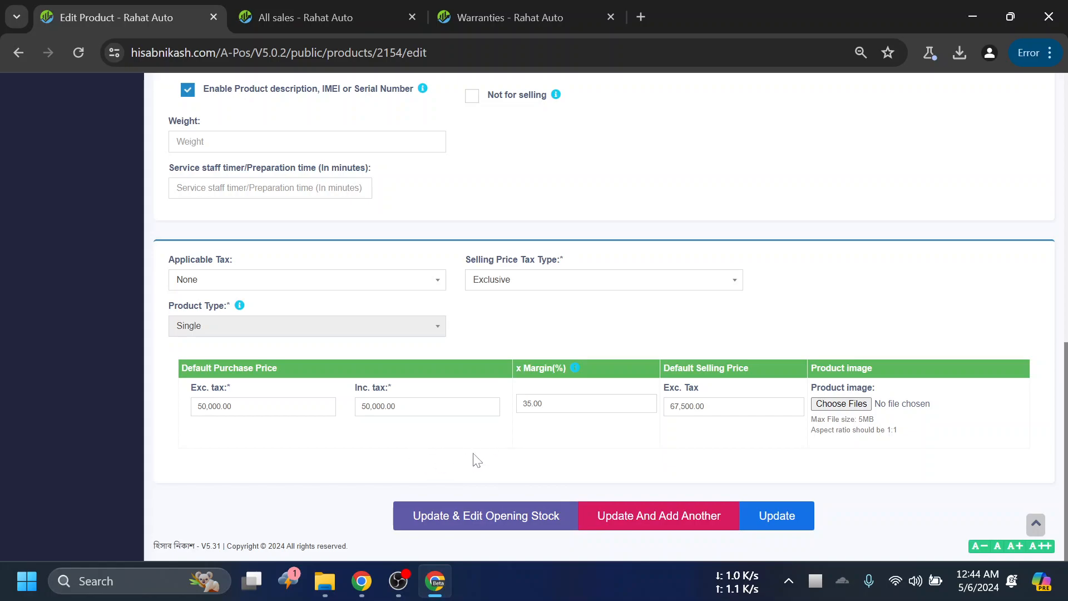
{"action": "scroll", "coordinate": [632, 411], "scroll_direction": "up", "scroll_amount": 15}
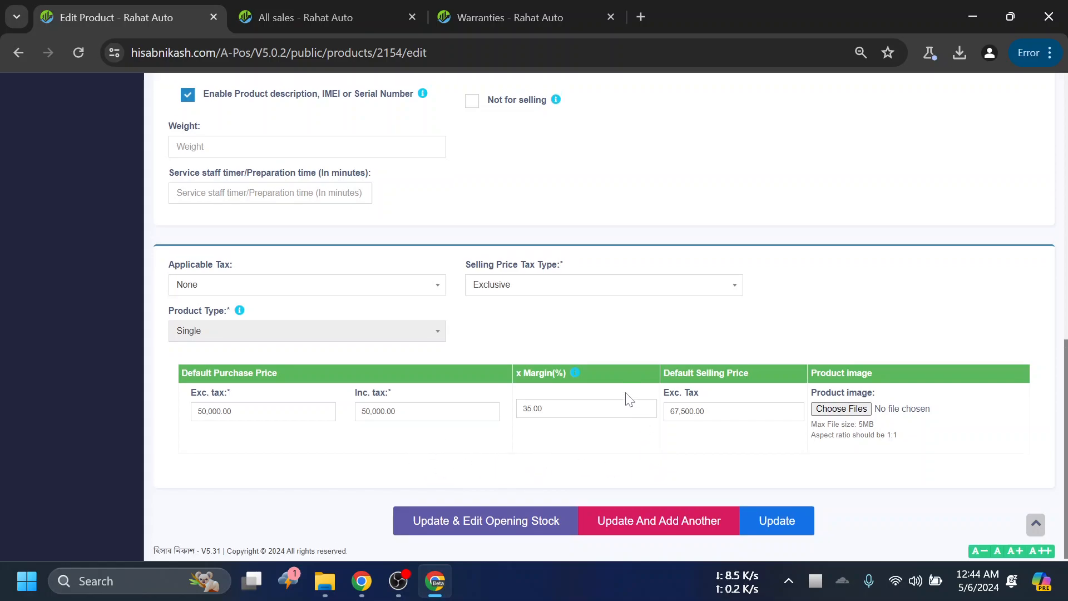
- Go from the product form to the All sales page and examine the pages under Sell
{"action": "left_click", "coordinate": [312, 17]}
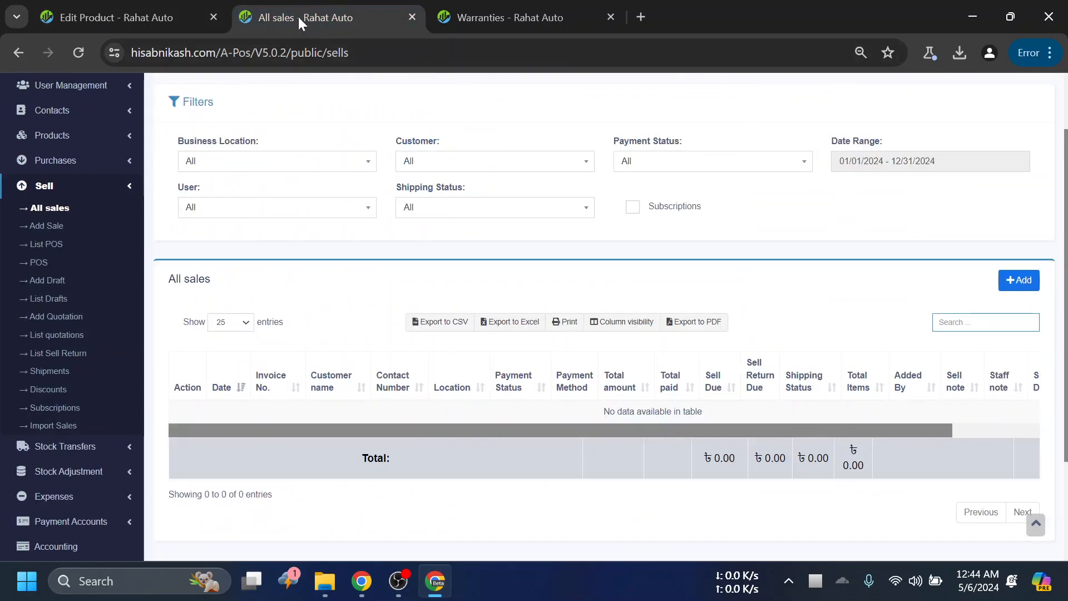
{"action": "left_click", "coordinate": [195, 16]}
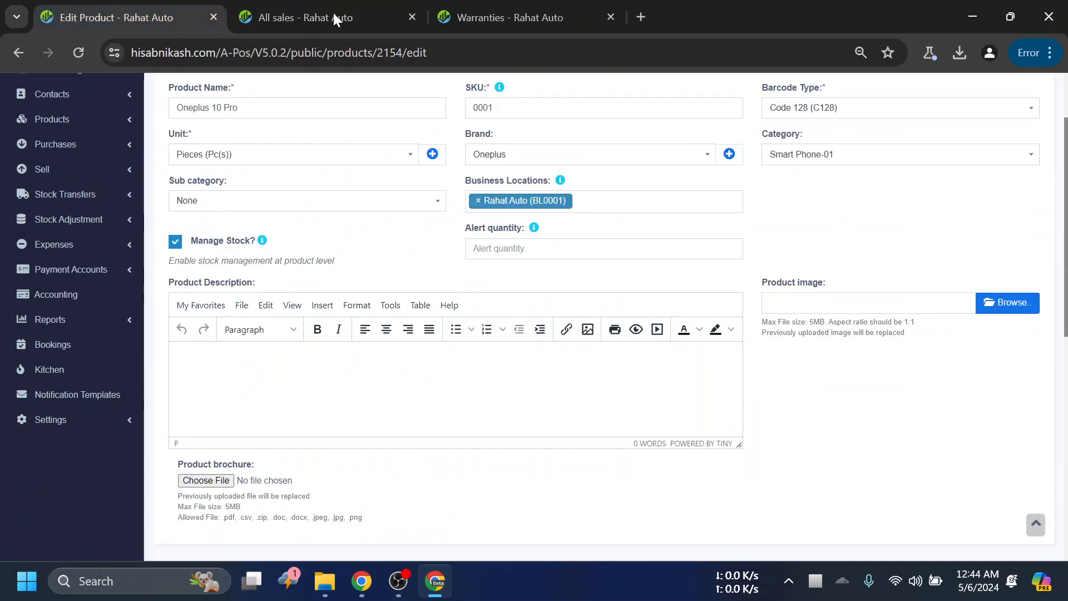
{"action": "left_click", "coordinate": [284, 10]}
{"action": "scroll", "coordinate": [549, 138], "scroll_direction": "up", "scroll_amount": 2}
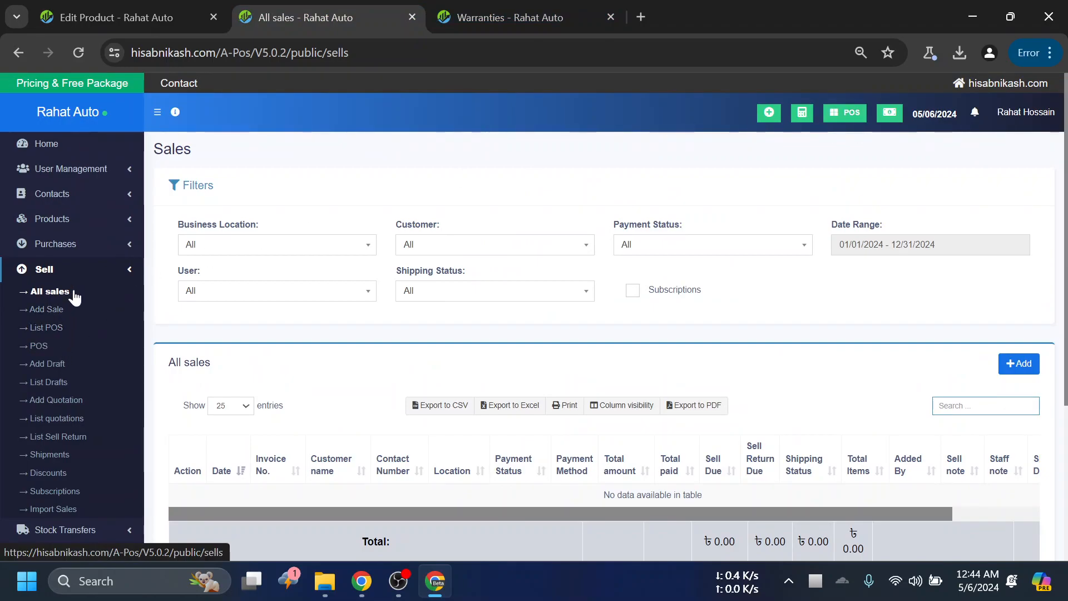
{"action": "left_click", "coordinate": [68, 271]}
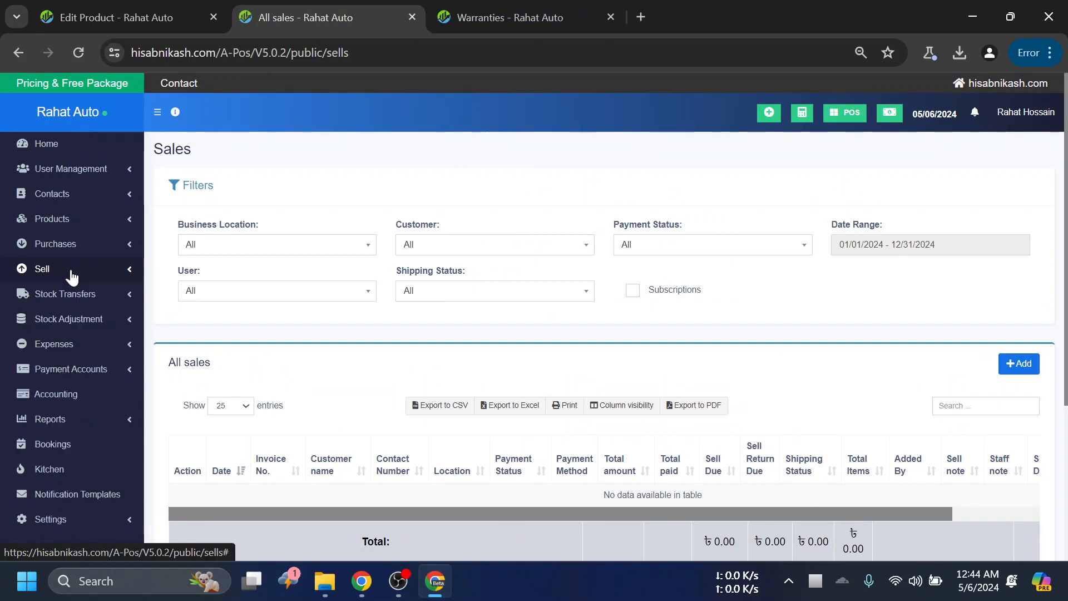
{"action": "left_click", "coordinate": [61, 270]}
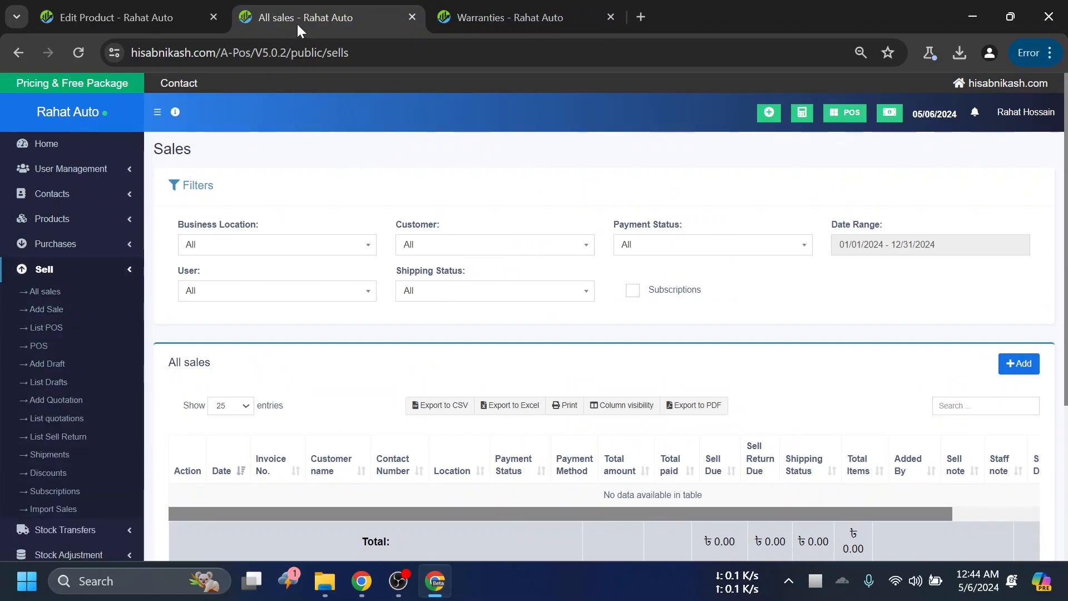
- Open the POS screen in place of the Warranties page, add Oneplus 10 Pro by its SKU and close its price details
{"action": "left_click", "coordinate": [166, 2]}
{"action": "left_click", "coordinate": [287, 13]}
{"action": "left_click", "coordinate": [473, 16]}
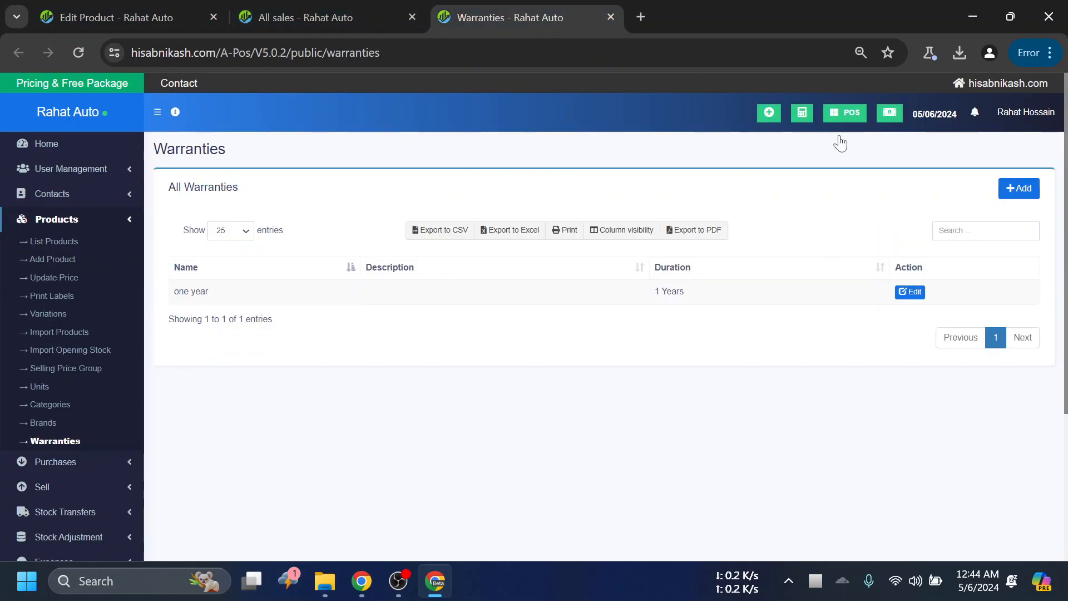
{"action": "left_click", "coordinate": [825, 113]}
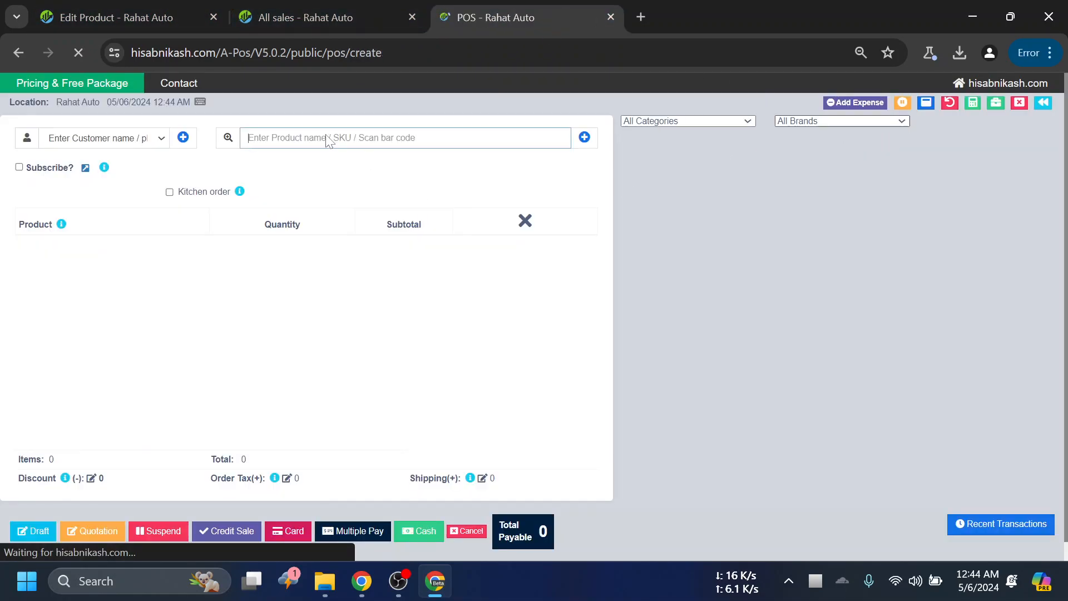
{"action": "type", "text": "000"}
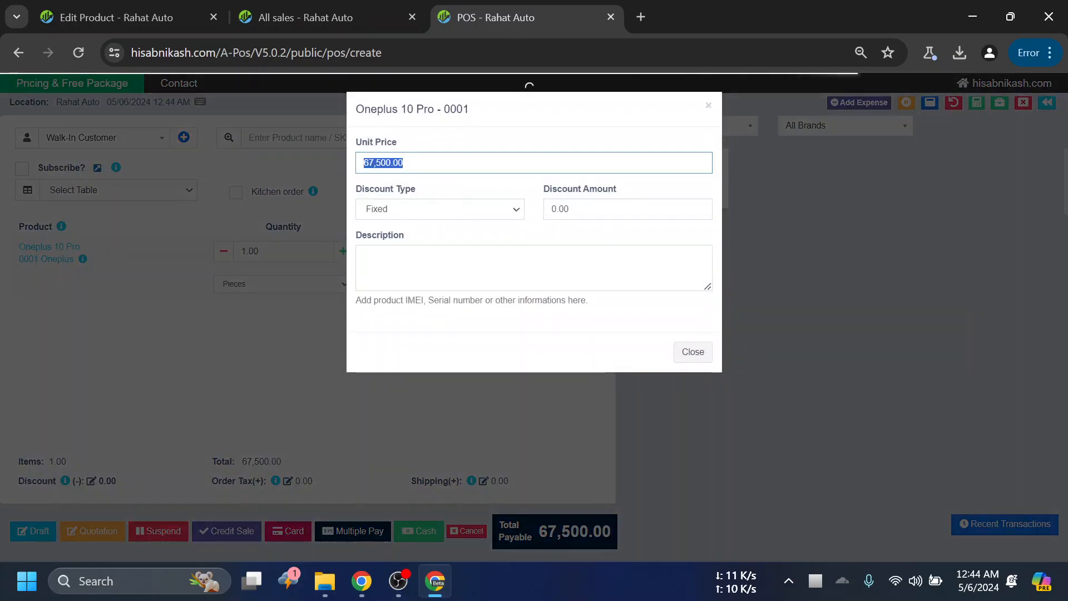
{"action": "left_click", "coordinate": [692, 353]}
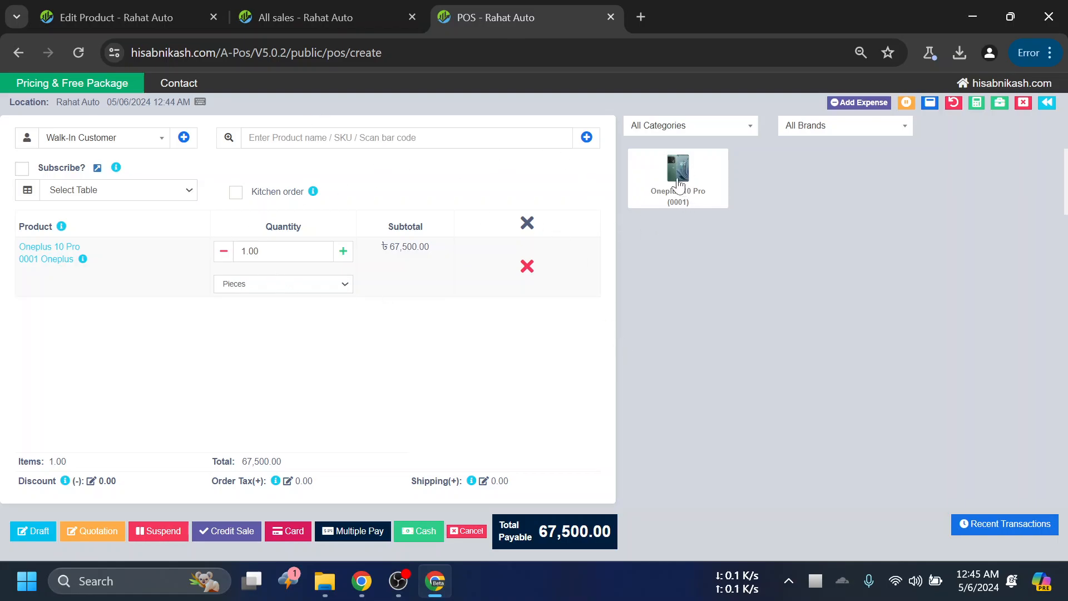
- Leave the POS screen for the All sales page and open the product list in its place
{"action": "left_click", "coordinate": [340, 13]}
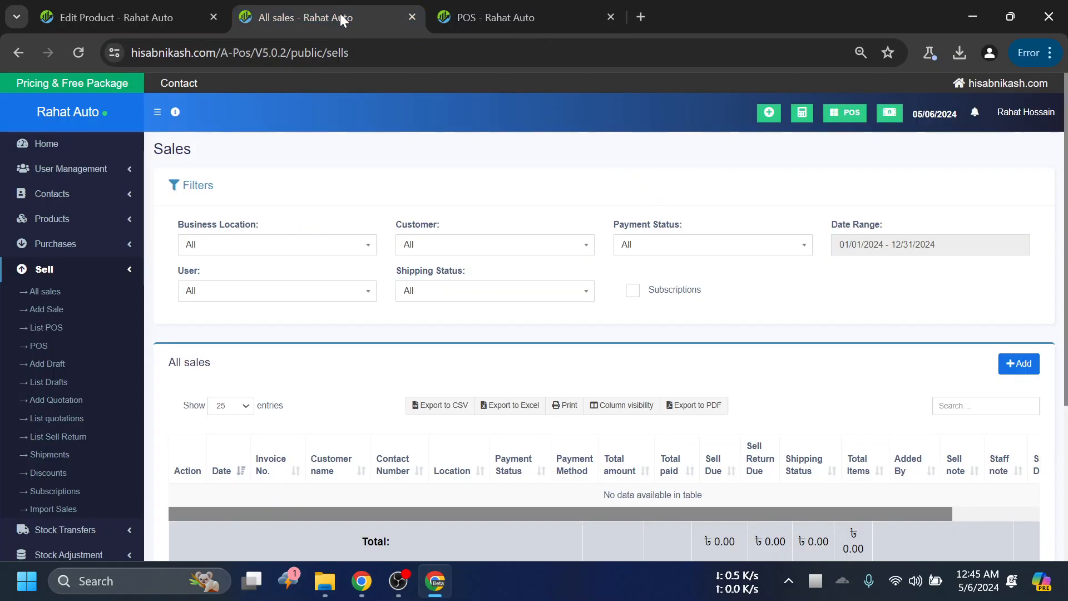
{"action": "left_click", "coordinate": [116, 271]}
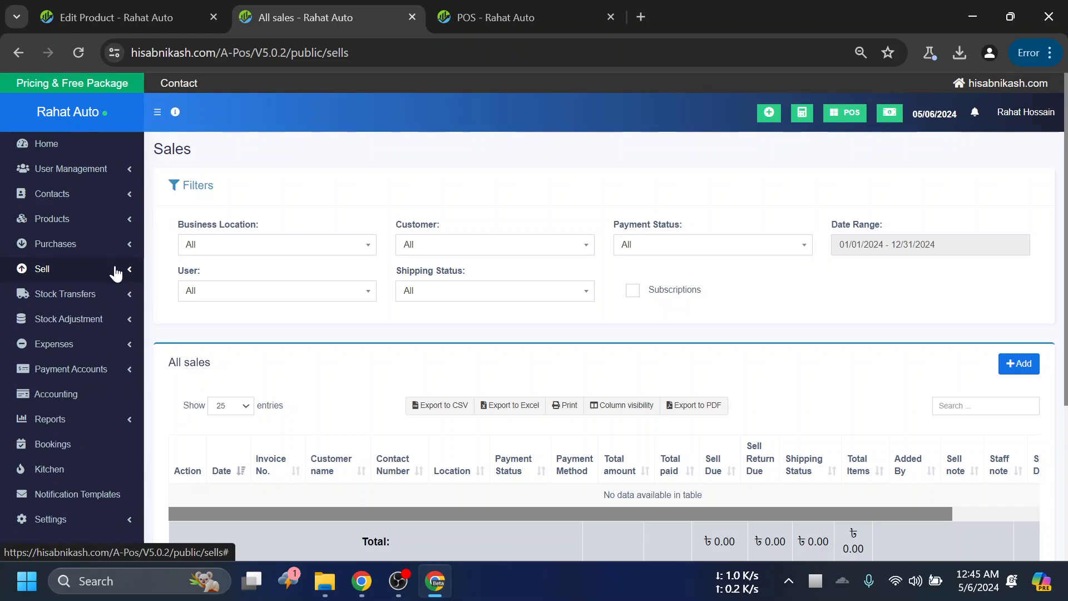
{"action": "left_click", "coordinate": [114, 271]}
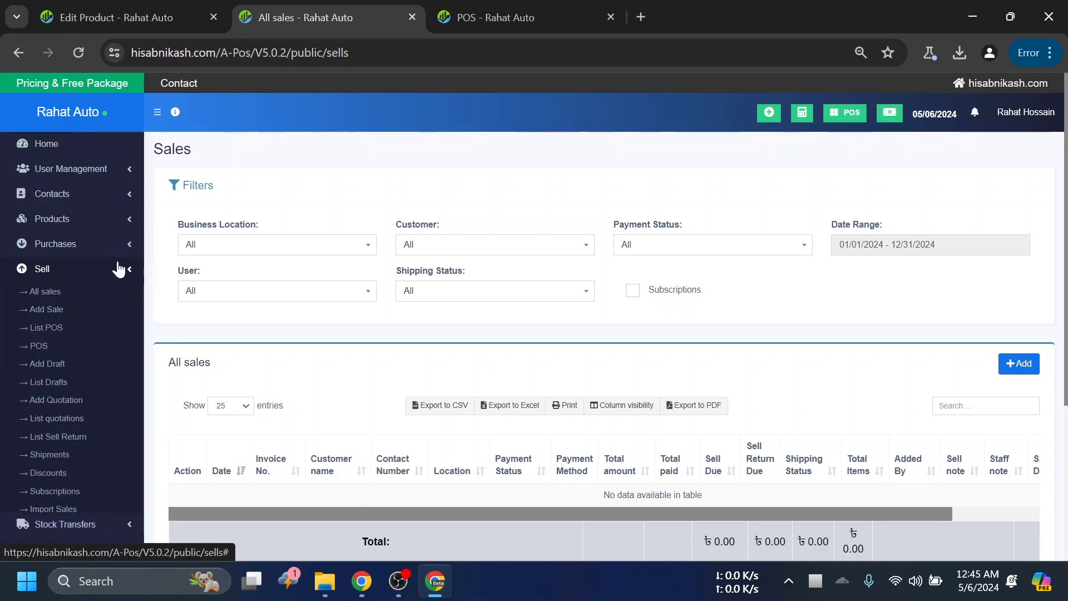
{"action": "left_click", "coordinate": [116, 223]}
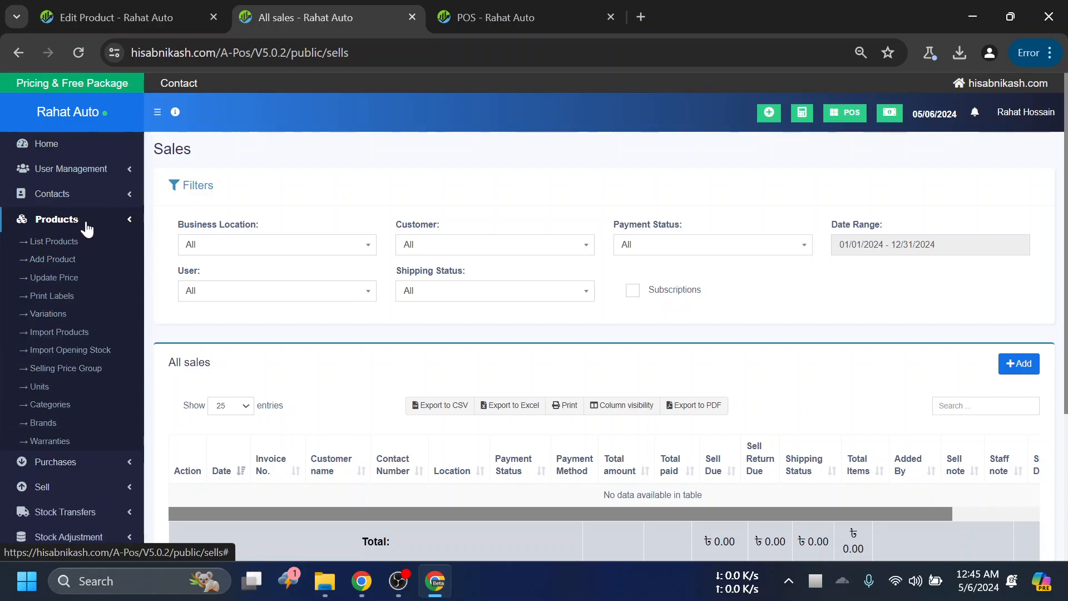
{"action": "left_click", "coordinate": [65, 243]}
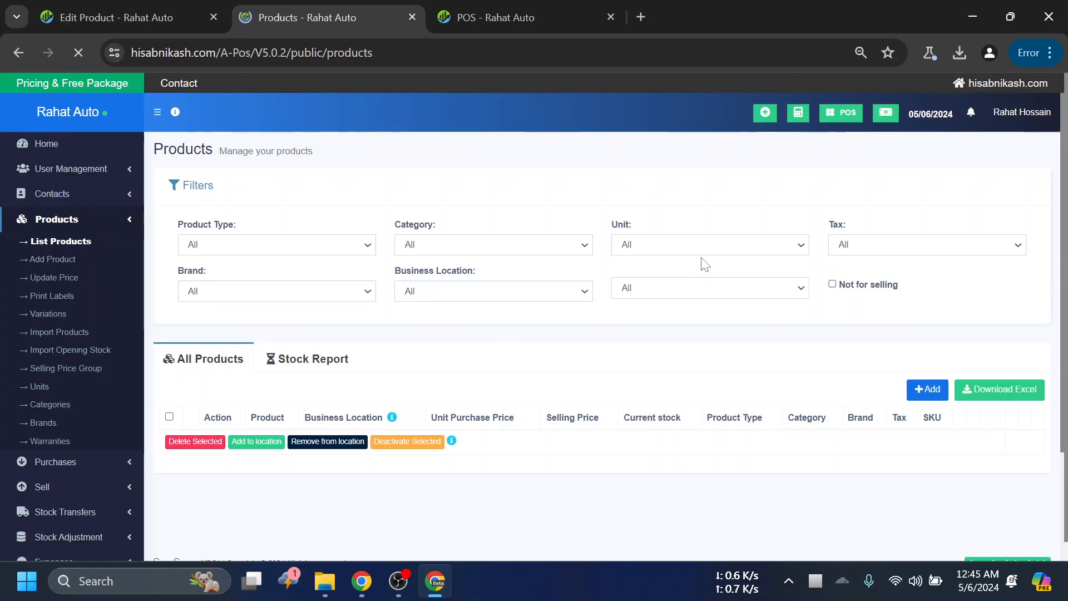
- Open the label printing page for Oneplus 10 Pro from its product actions and look over the label options
{"action": "scroll", "coordinate": [700, 284], "scroll_direction": "down", "scroll_amount": 3}
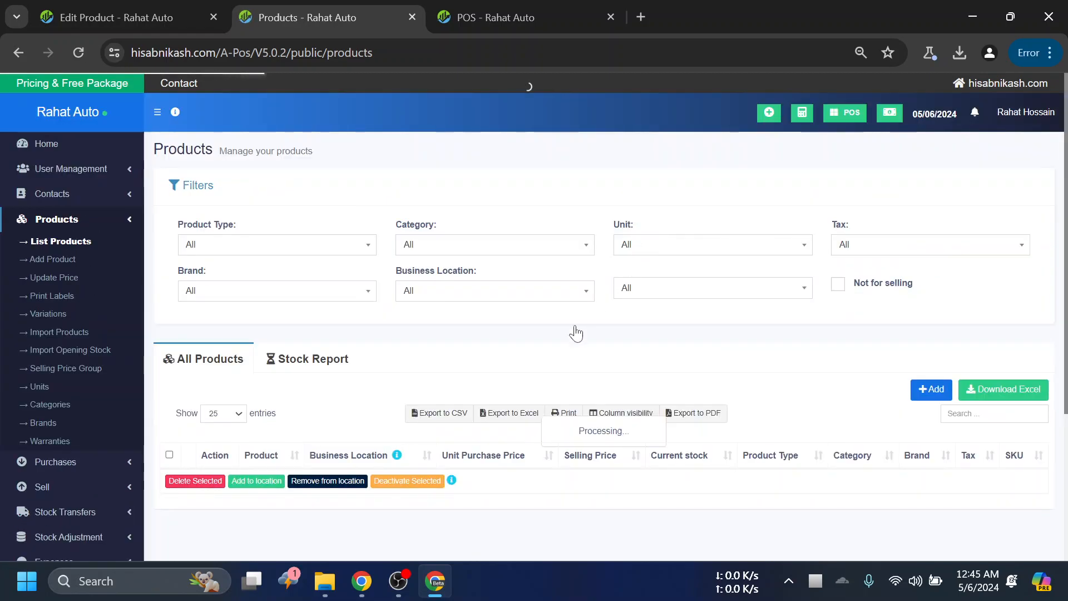
{"action": "scroll", "coordinate": [587, 327], "scroll_direction": "down", "scroll_amount": 3}
{"action": "left_click", "coordinate": [235, 327]}
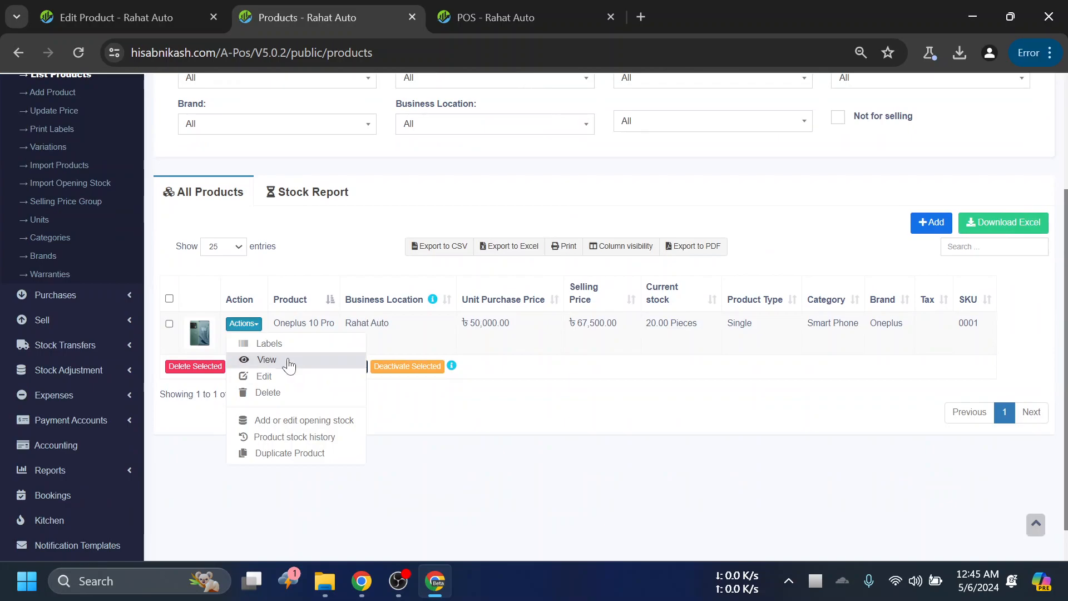
{"action": "left_click", "coordinate": [269, 343]}
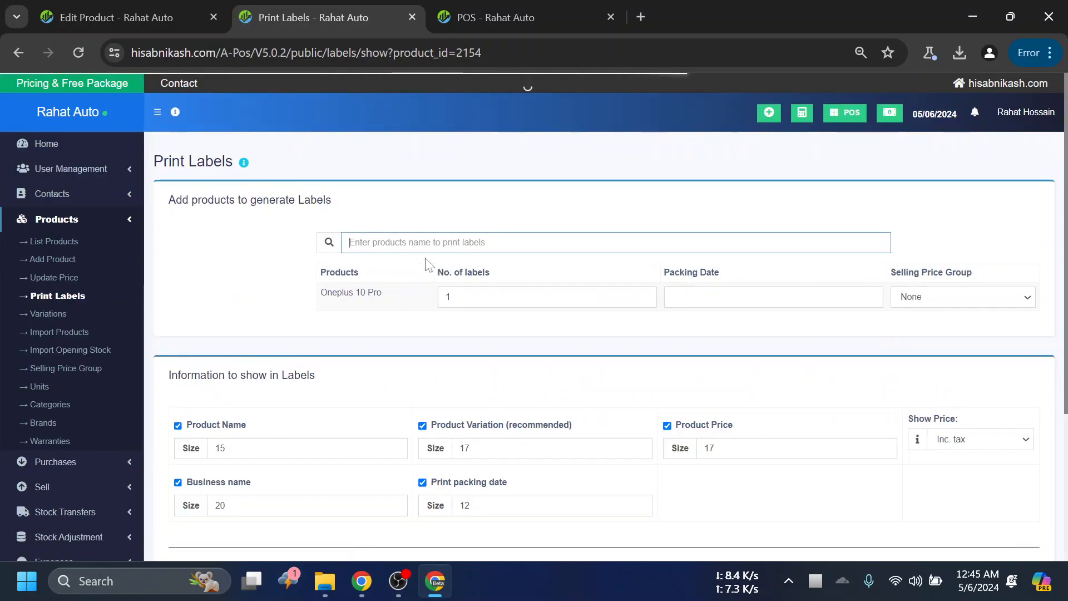
{"action": "scroll", "coordinate": [477, 268], "scroll_direction": "down", "scroll_amount": 3}
{"action": "scroll", "coordinate": [477, 267], "scroll_direction": "up", "scroll_amount": 1}
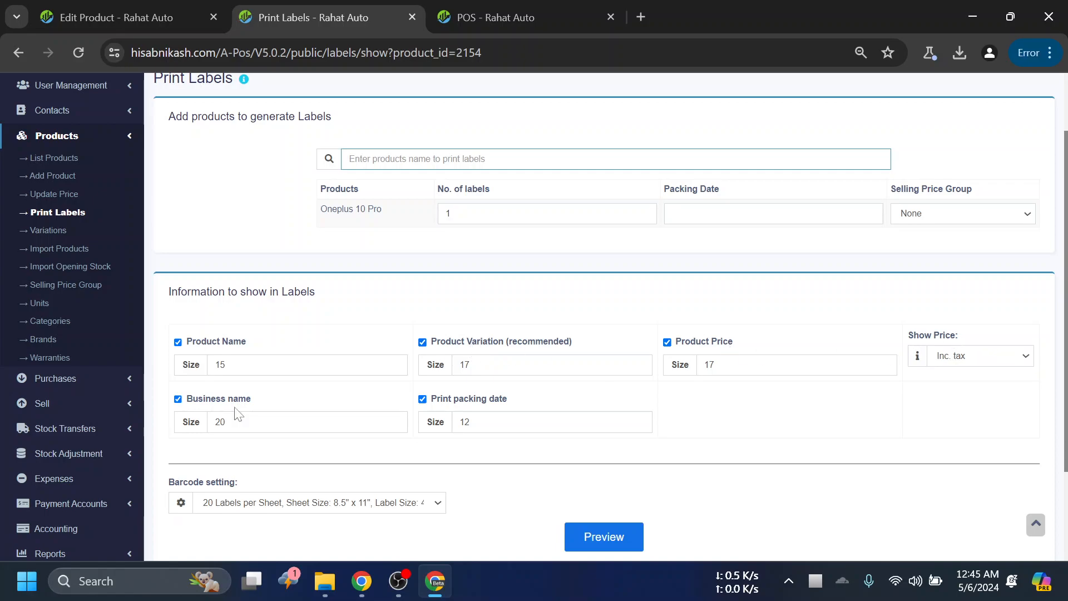
- Exclude the business name from the labels and keep the barcode setting at 20 labels per sheet
{"action": "left_click", "coordinate": [214, 399]}
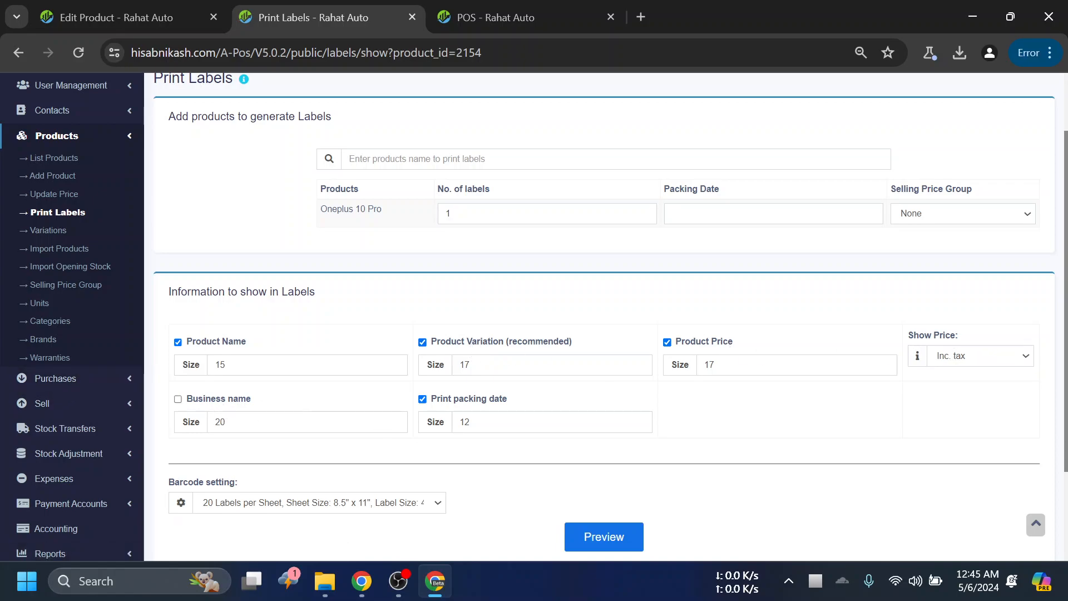
{"action": "scroll", "coordinate": [664, 402], "scroll_direction": "down", "scroll_amount": 2}
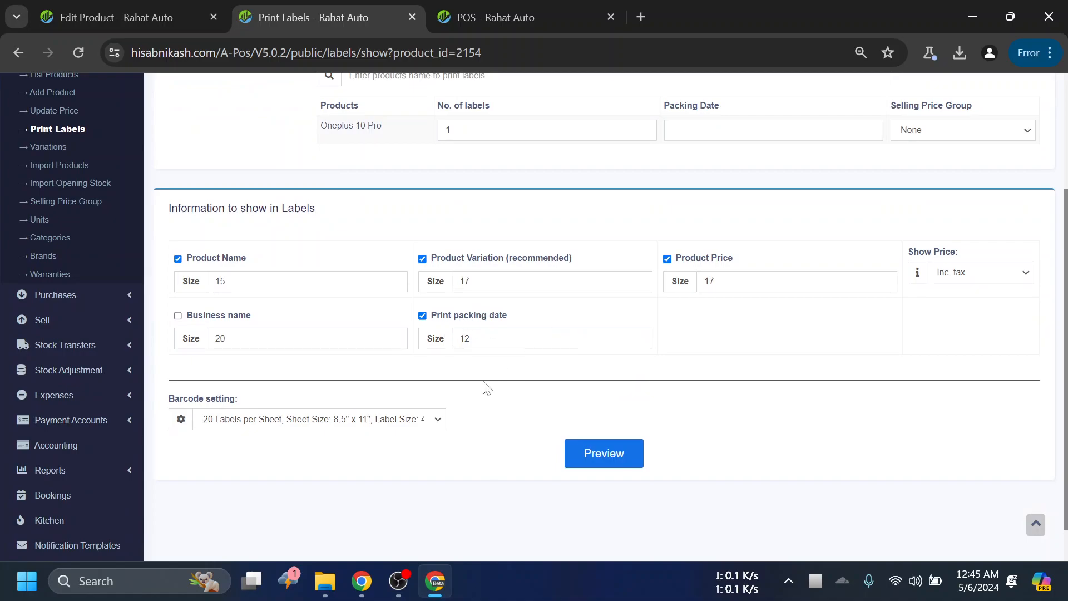
{"action": "left_click", "coordinate": [360, 422]}
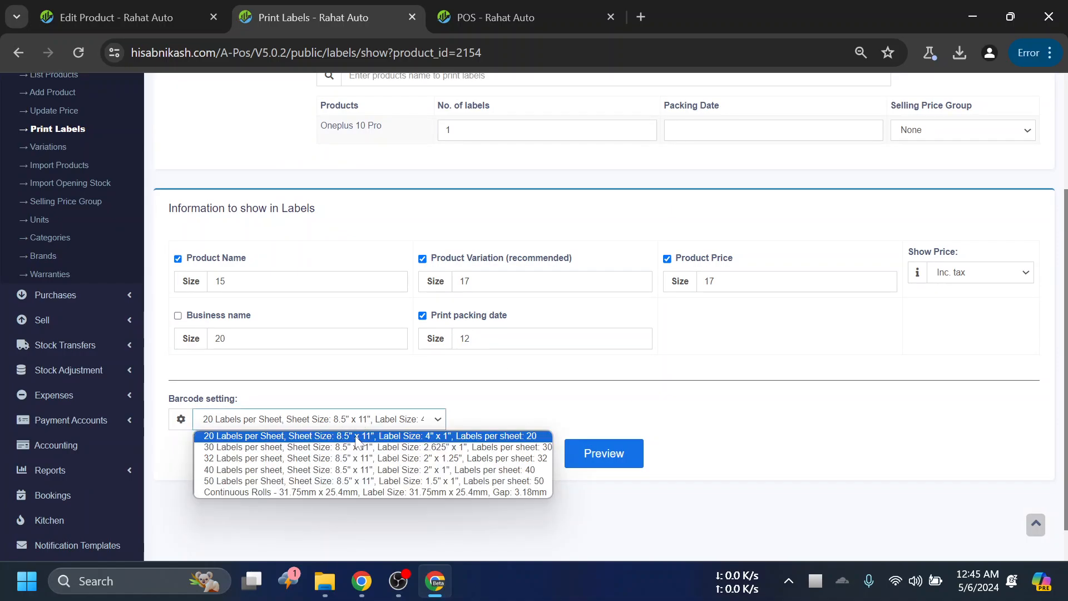
{"action": "left_click", "coordinate": [356, 426]}
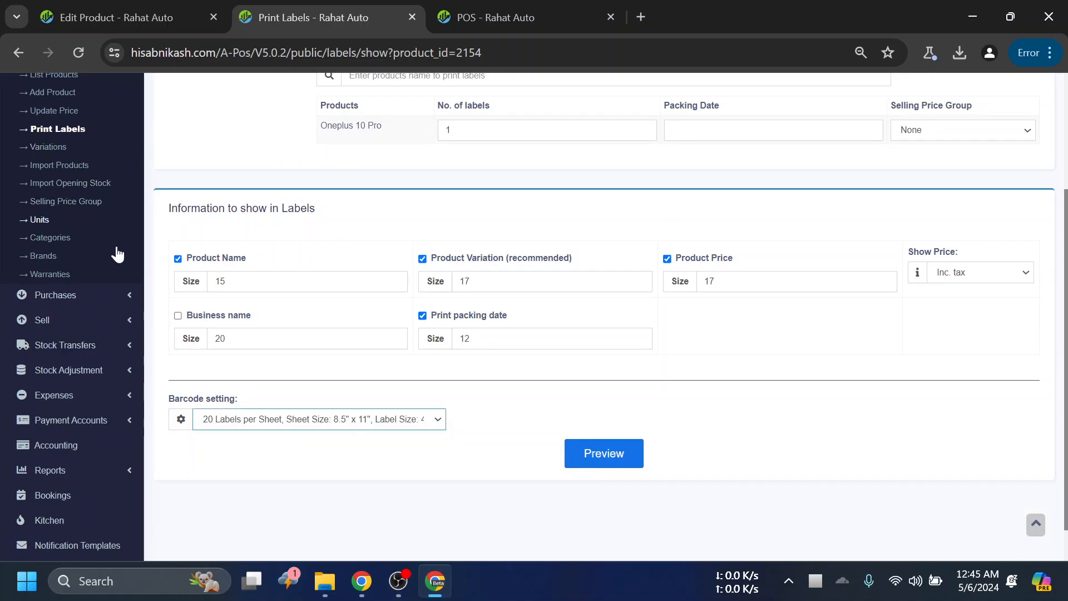
- View the pages under Settings and check the barcode setting on the label page again
{"action": "scroll", "coordinate": [107, 402], "scroll_direction": "down", "scroll_amount": 1}
{"action": "left_click", "coordinate": [105, 527]}
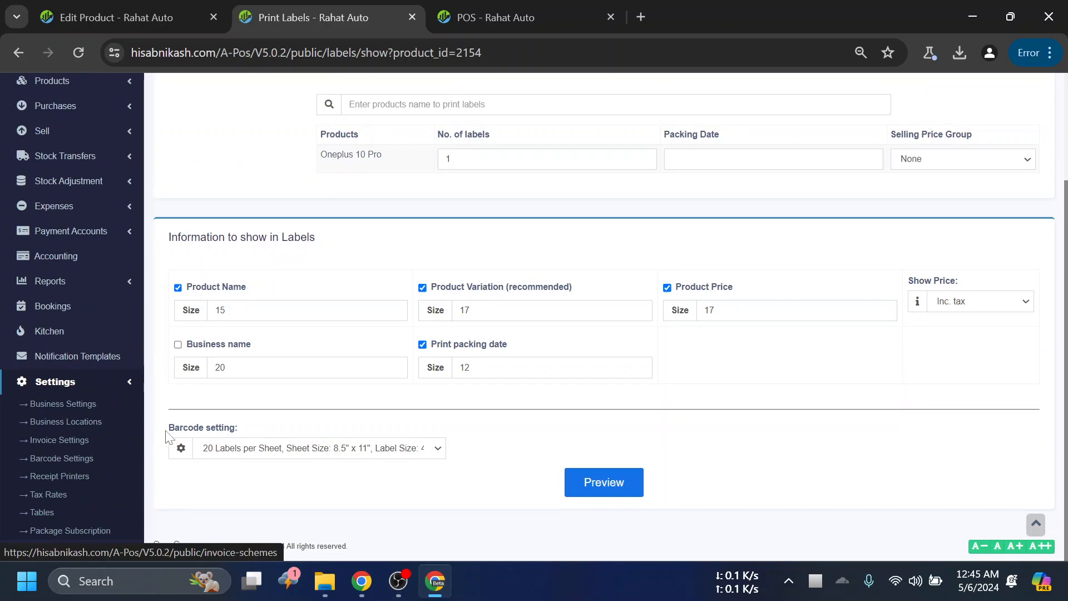
{"action": "left_click", "coordinate": [118, 382]}
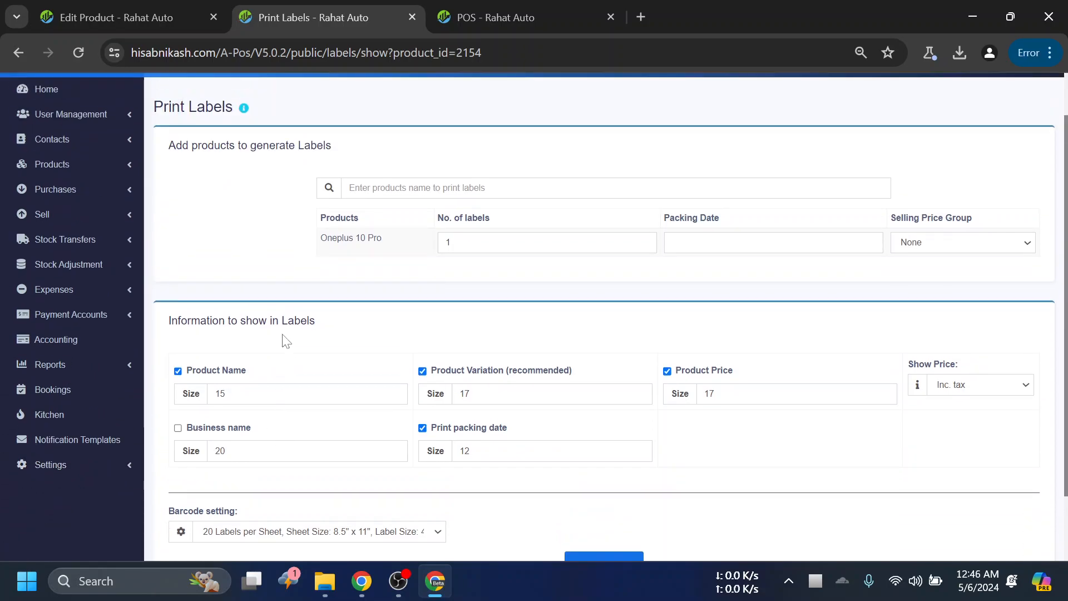
{"action": "scroll", "coordinate": [345, 280], "scroll_direction": "down", "scroll_amount": 2}
{"action": "left_click", "coordinate": [412, 451]}
{"action": "left_click", "coordinate": [238, 466]}
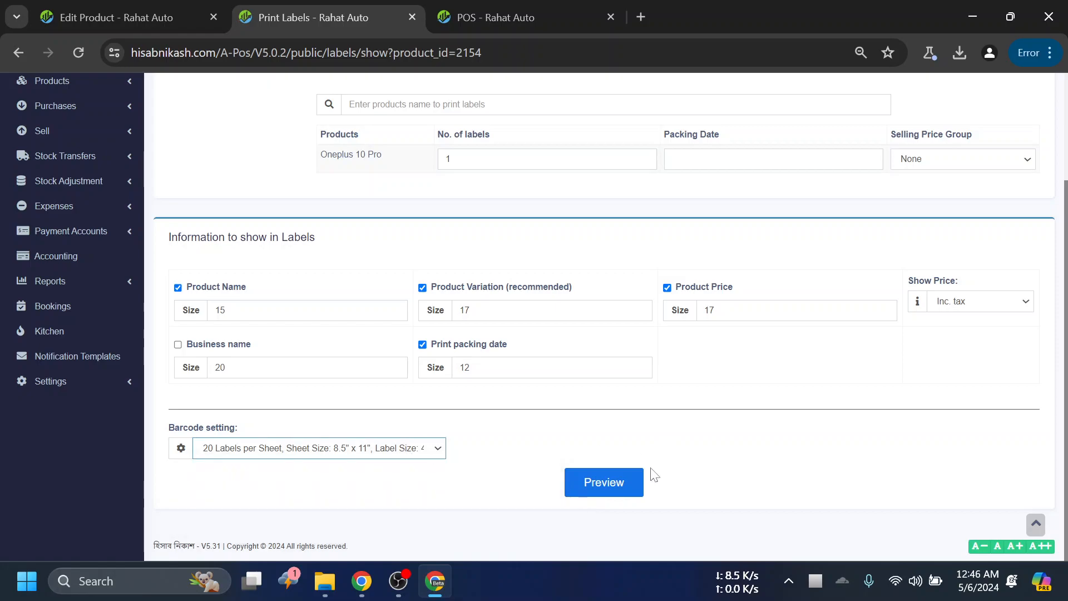
- Preview the single Oneplus 10 Pro label, examine its barcode up close and close the preview without printing
{"action": "left_click", "coordinate": [612, 488]}
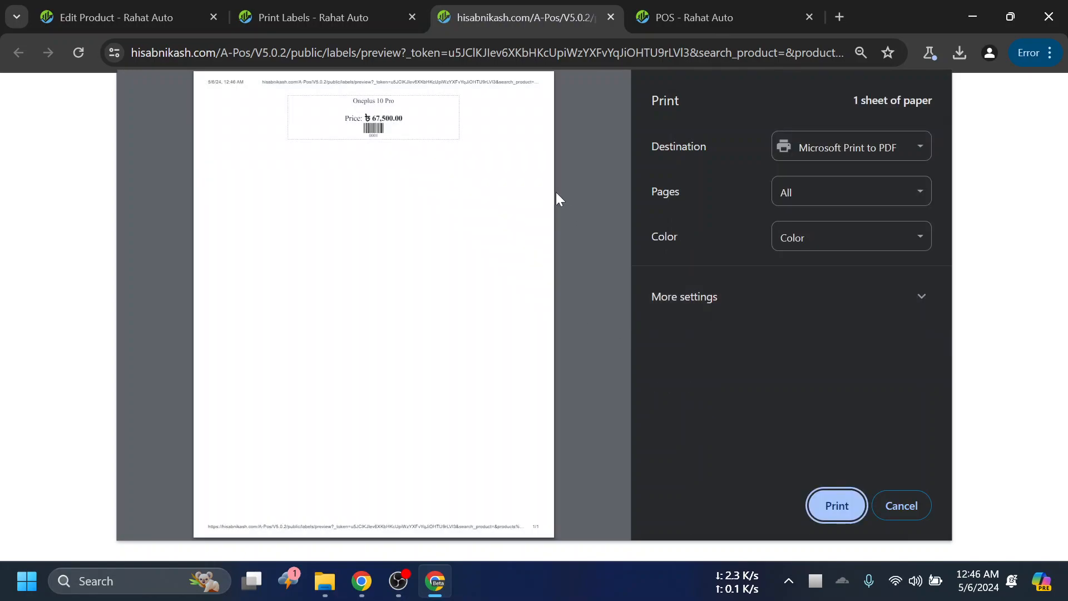
{"action": "left_click", "coordinate": [391, 131]}
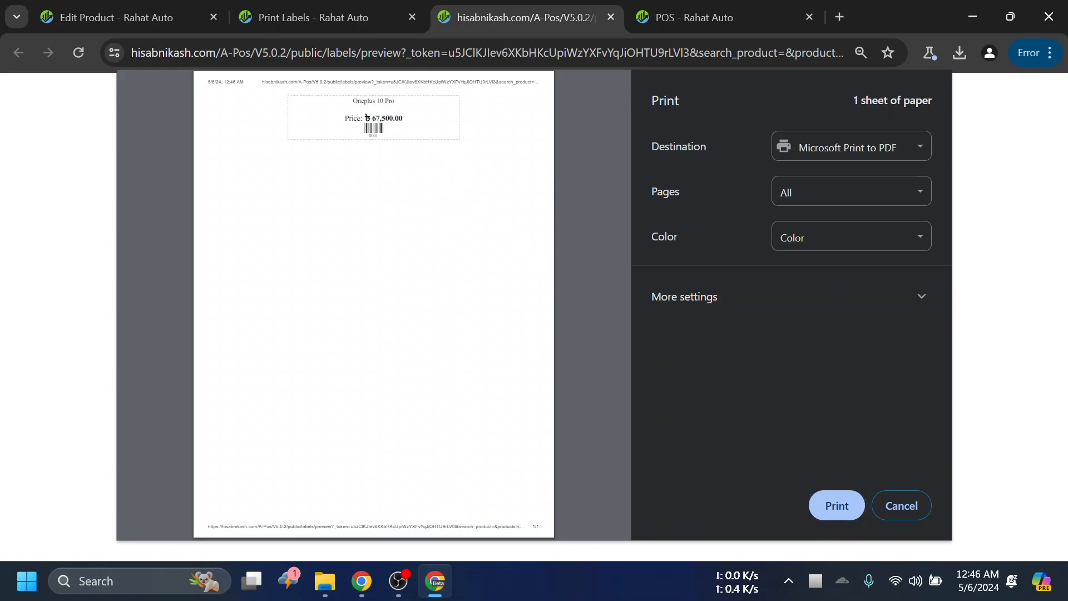
{"action": "scroll", "coordinate": [384, 136], "scroll_direction": "up", "scroll_amount": 3}
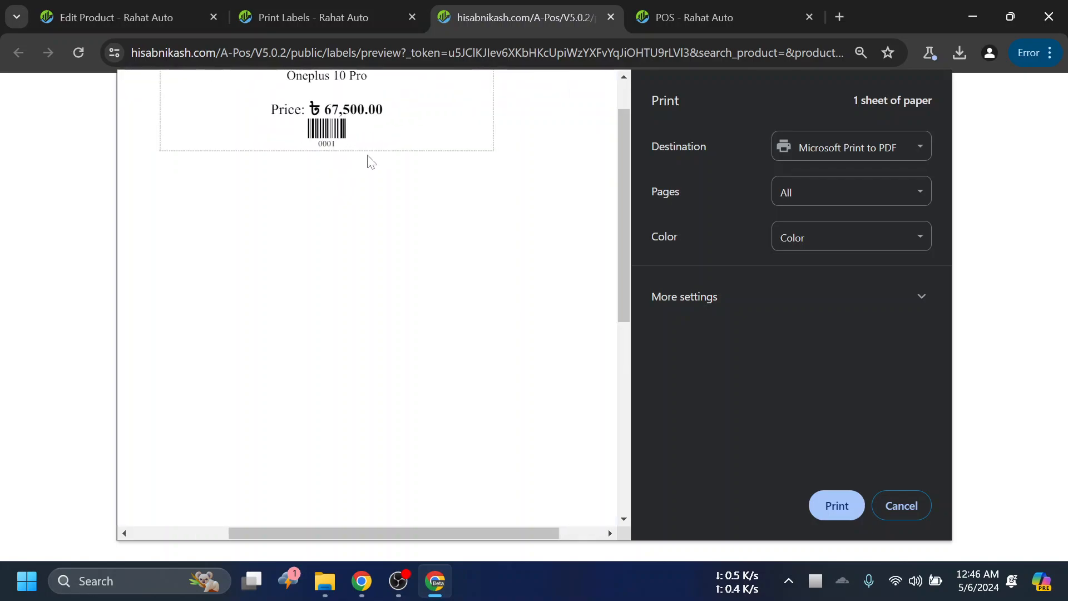
{"action": "scroll", "coordinate": [372, 161], "scroll_direction": "down", "scroll_amount": 1}
{"action": "scroll", "coordinate": [391, 168], "scroll_direction": "down", "scroll_amount": 2}
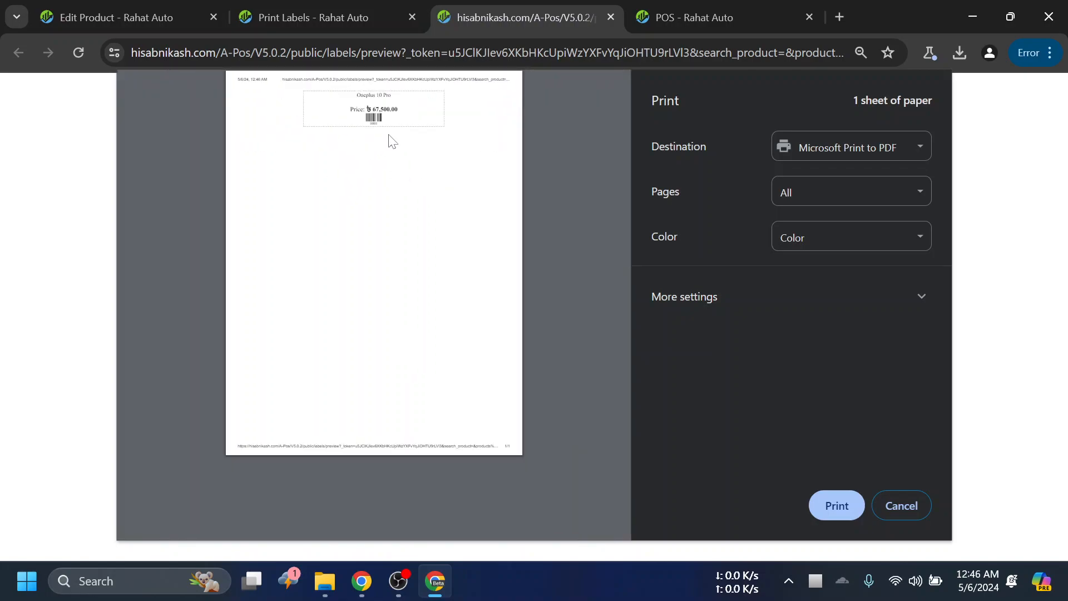
{"action": "scroll", "coordinate": [392, 139], "scroll_direction": "up", "scroll_amount": 1}
{"action": "scroll", "coordinate": [389, 153], "scroll_direction": "down", "scroll_amount": 1}
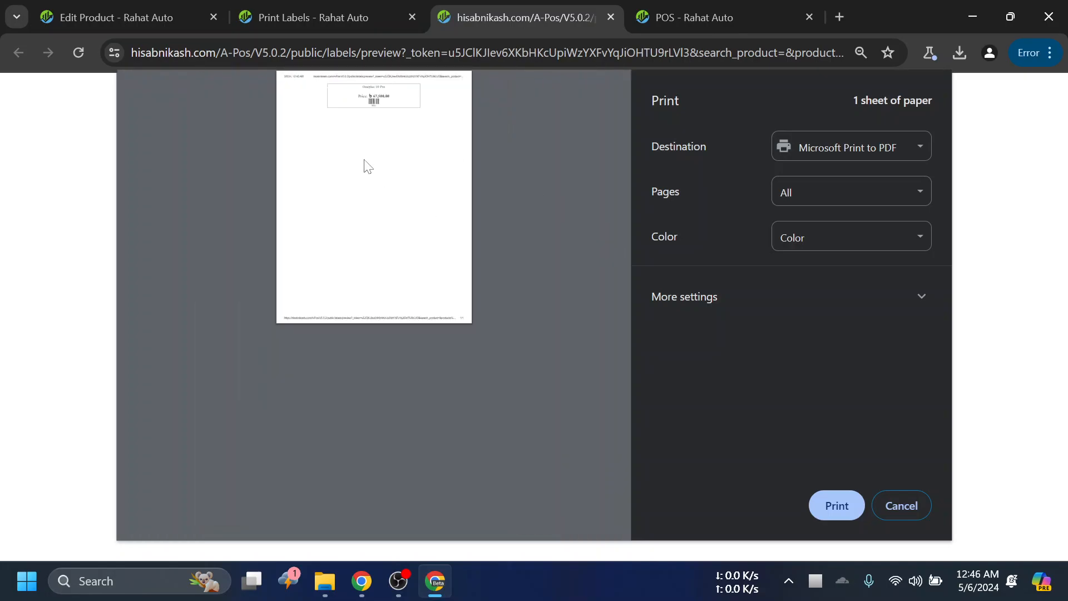
{"action": "left_click", "coordinate": [904, 504]}
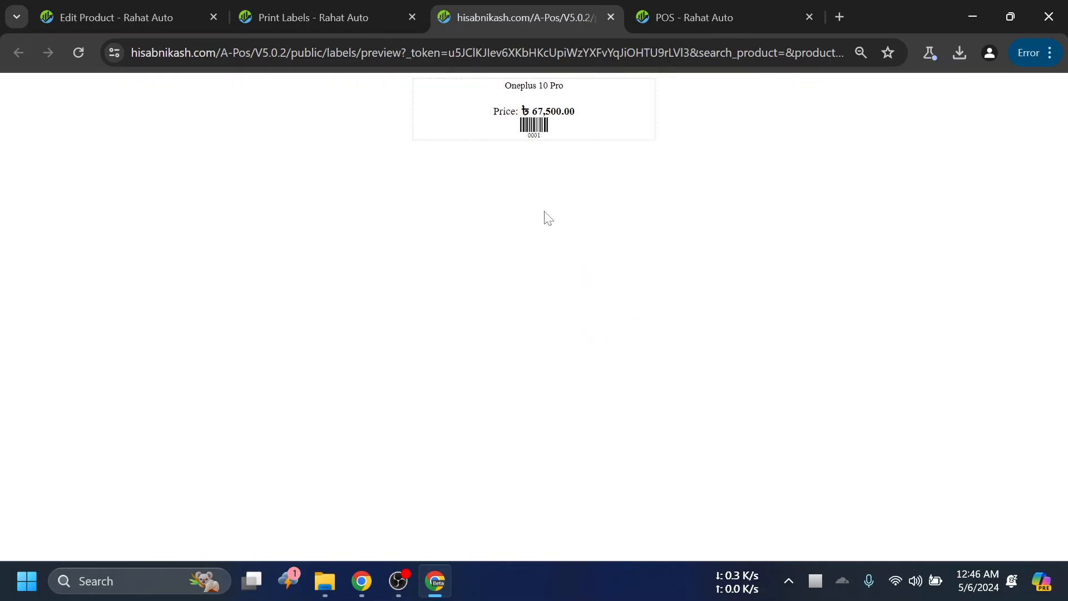
{"action": "left_click", "coordinate": [611, 18]}
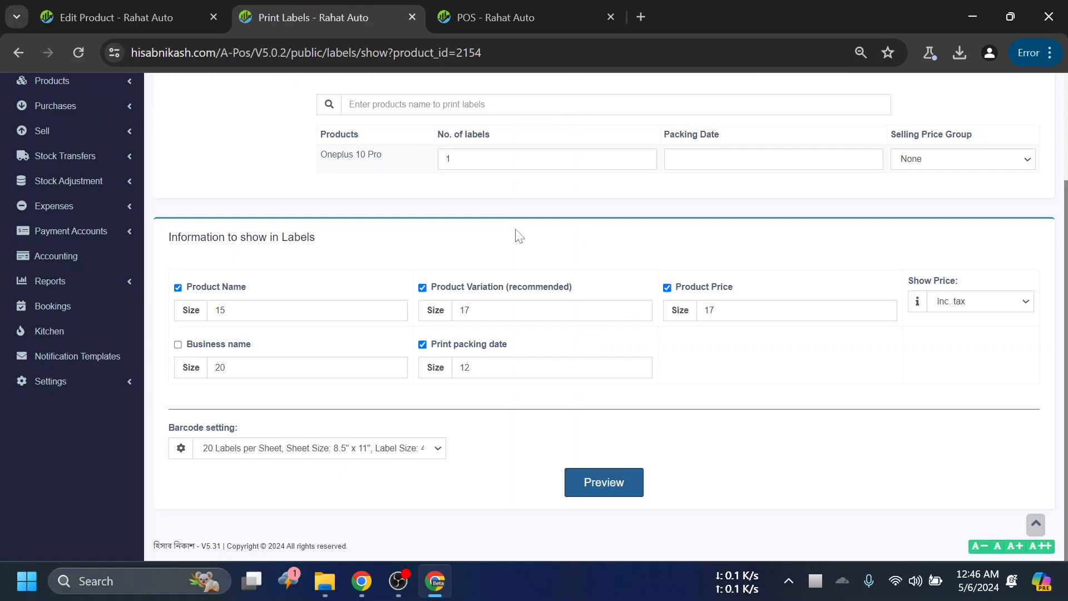
- Set the number of Oneplus 10 Pro labels to 20, preview the sheet and close it without printing
{"action": "scroll", "coordinate": [516, 230], "scroll_direction": "up", "scroll_amount": 2}
{"action": "double_click", "coordinate": [448, 297]}
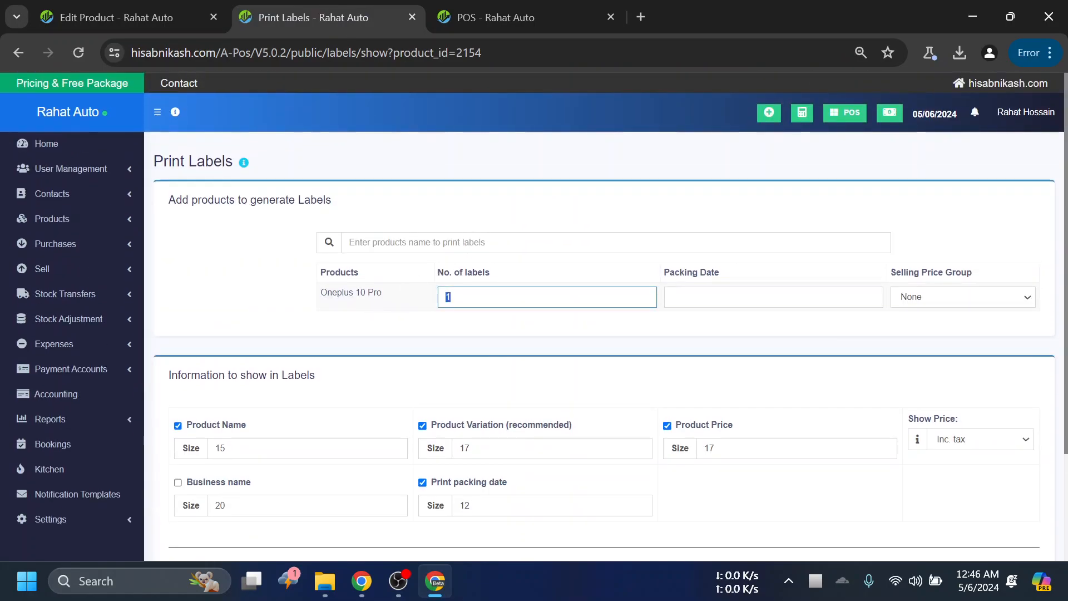
{"action": "type", "text": "20"}
{"action": "scroll", "coordinate": [605, 490], "scroll_direction": "down", "scroll_amount": 3}
{"action": "left_click", "coordinate": [607, 483]}
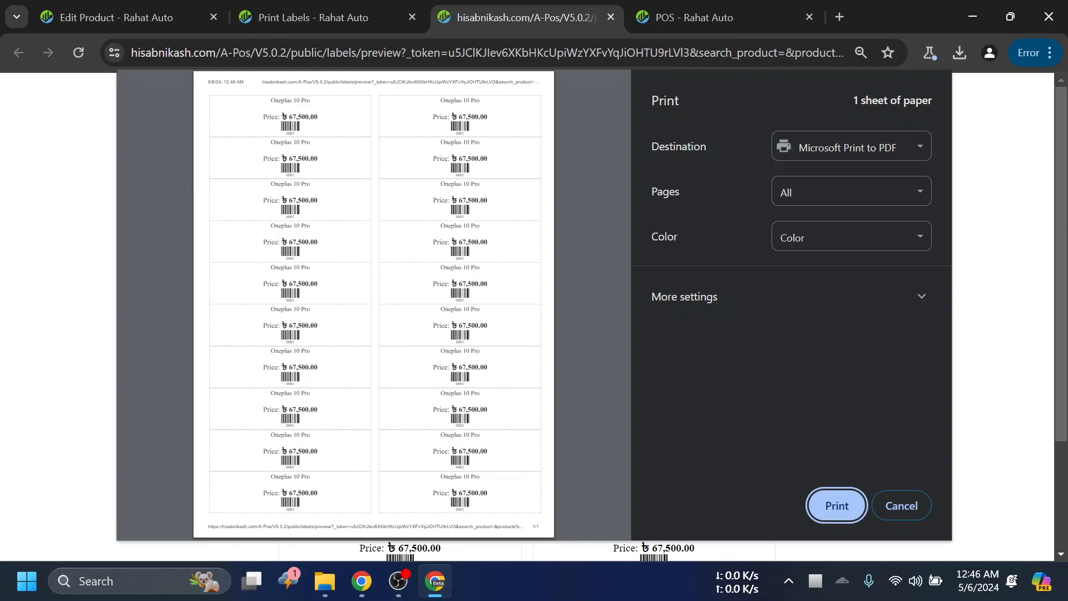
{"action": "left_click", "coordinate": [904, 504]}
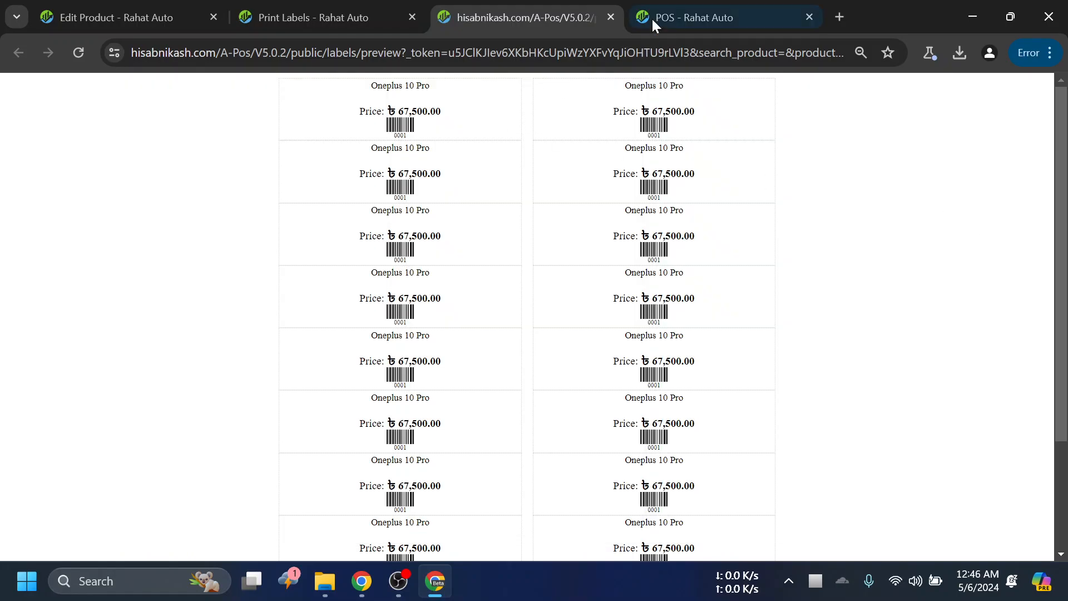
{"action": "left_click", "coordinate": [610, 17]}
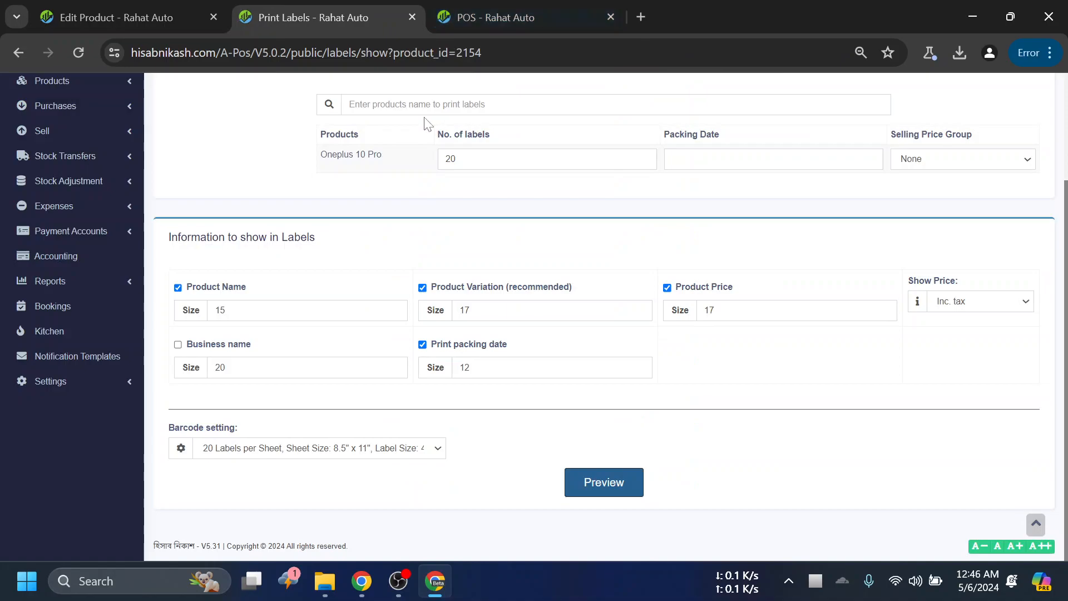
- Activate the product search on the POS screen and look over the Print Labels page again
{"action": "left_click", "coordinate": [463, 17]}
{"action": "left_click", "coordinate": [407, 137]}
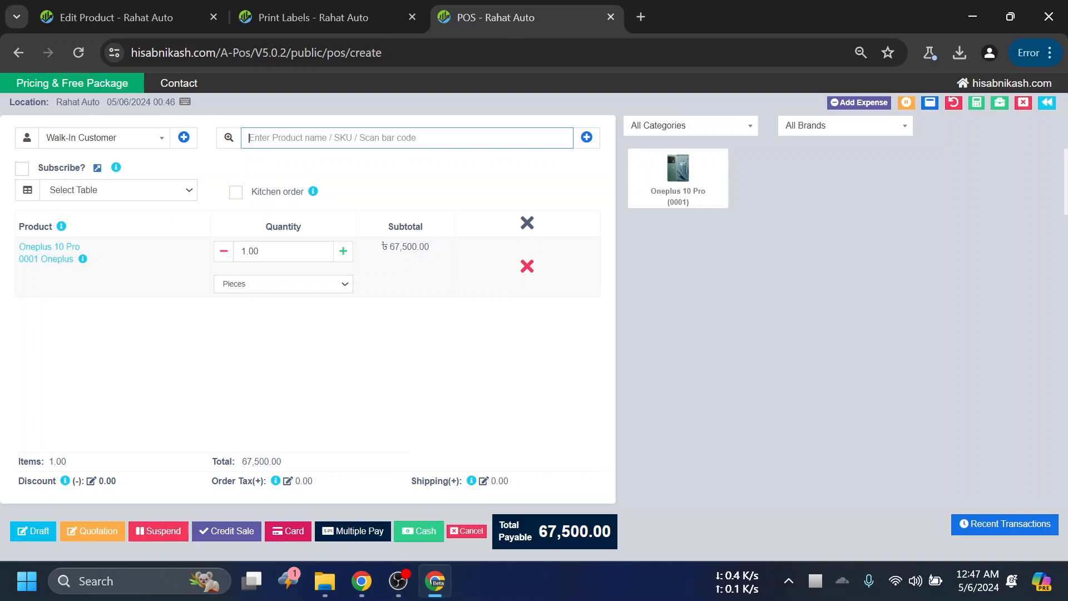
{"action": "left_click", "coordinate": [396, 17]}
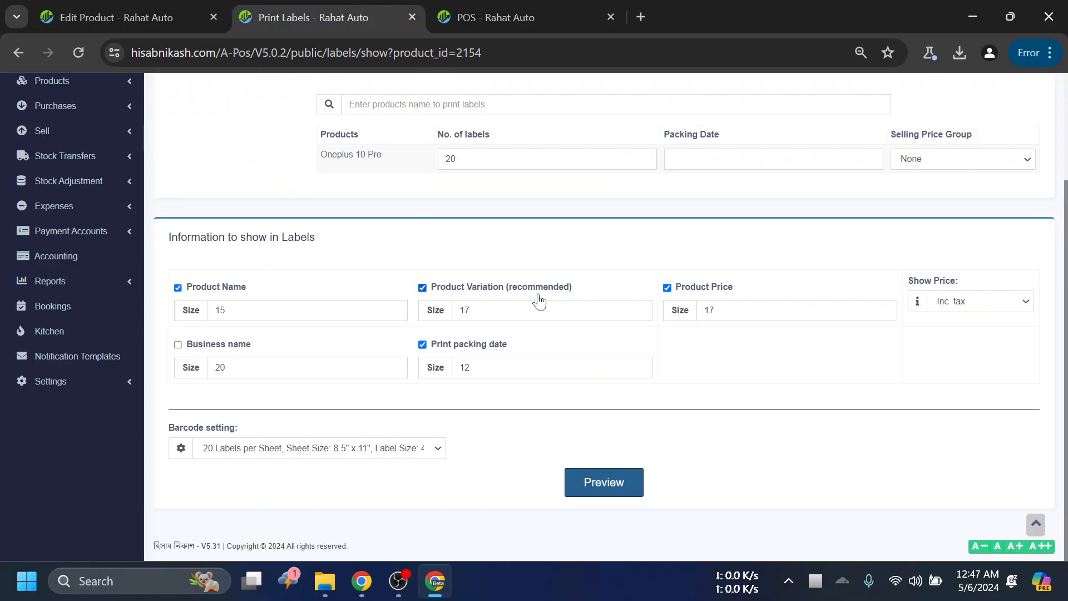
{"action": "scroll", "coordinate": [489, 452], "scroll_direction": "up", "scroll_amount": 3}
{"action": "scroll", "coordinate": [508, 398], "scroll_direction": "down", "scroll_amount": 3}
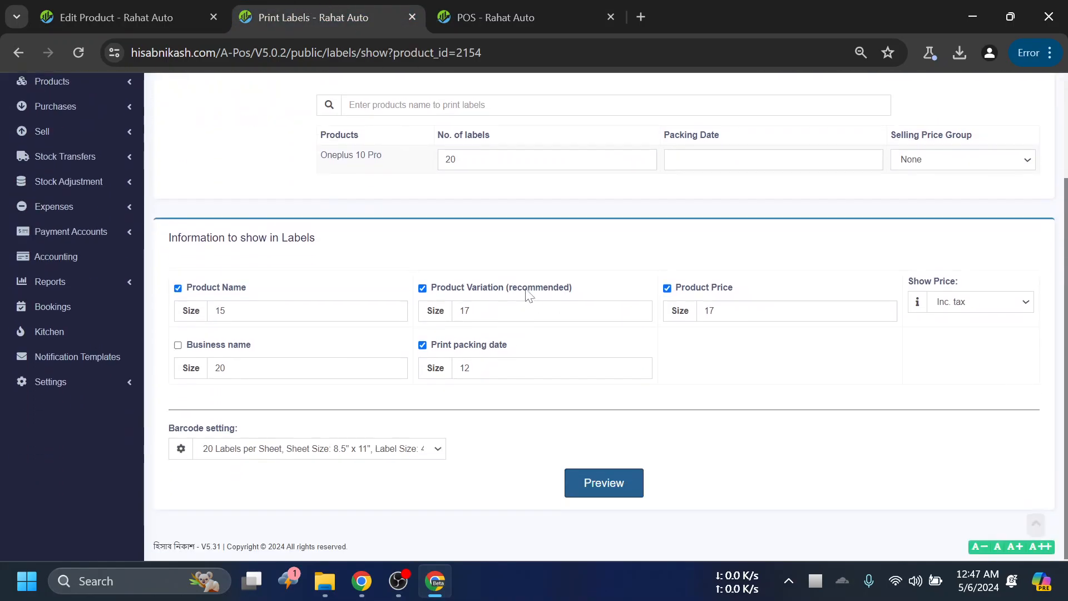
- Close the POS screen, discarding its unfinished sale, and close the Print Labels page
{"action": "left_click", "coordinate": [509, 8]}
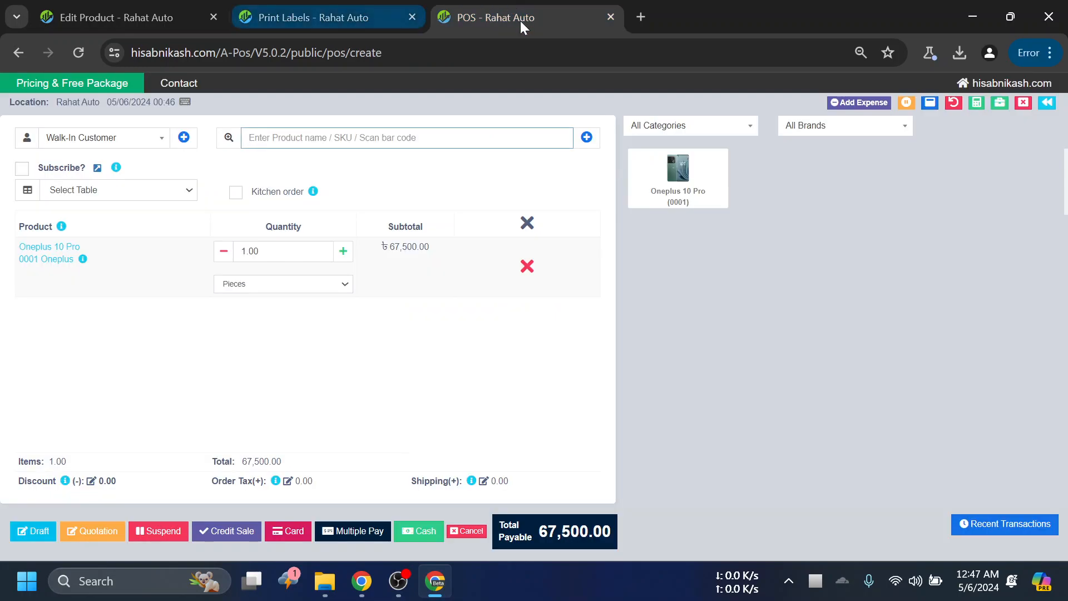
{"action": "left_click", "coordinate": [611, 17]}
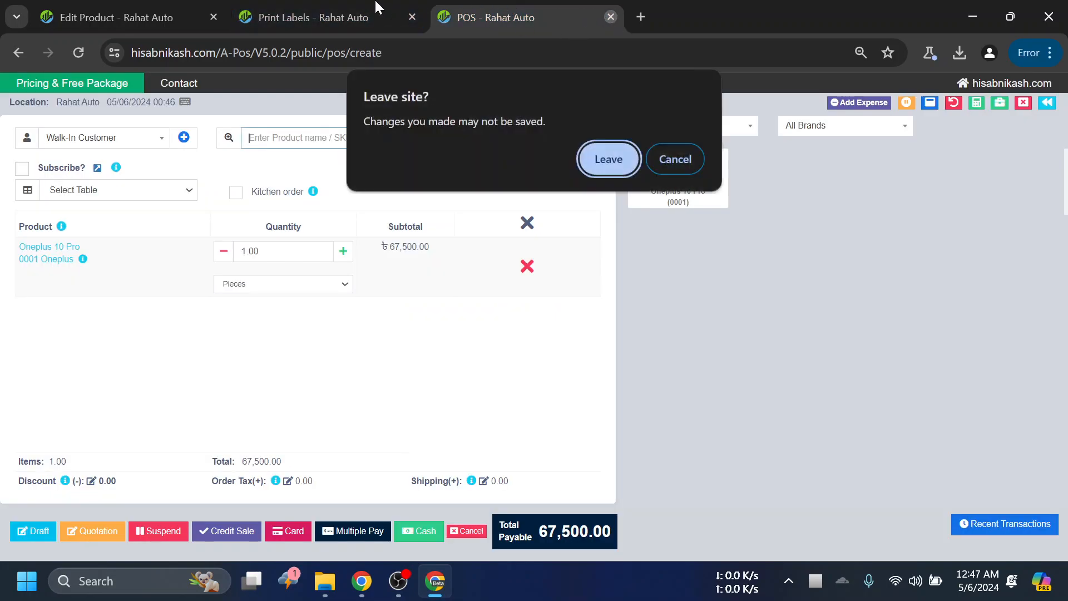
{"action": "left_click", "coordinate": [634, 146]}
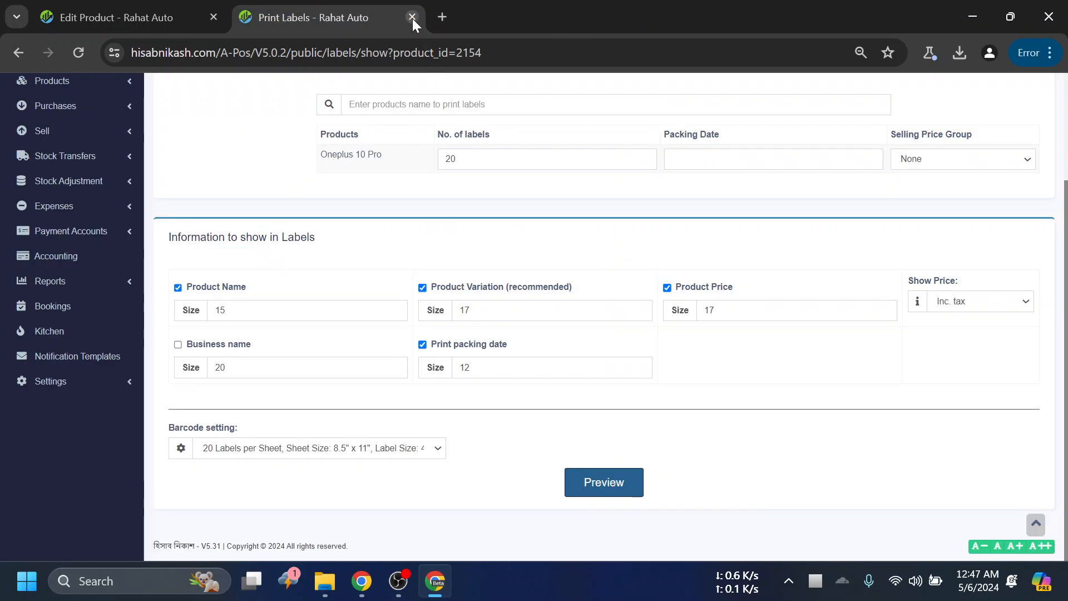
{"action": "left_click", "coordinate": [412, 17]}
- Look over the Edit Product form of Oneplus 10 Pro, including its pricing and the update options
{"action": "scroll", "coordinate": [533, 239], "scroll_direction": "up", "scroll_amount": 1}
{"action": "scroll", "coordinate": [557, 256], "scroll_direction": "down", "scroll_amount": 5}
{"action": "scroll", "coordinate": [563, 258], "scroll_direction": "down", "scroll_amount": 5}
{"action": "scroll", "coordinate": [500, 241], "scroll_direction": "up", "scroll_amount": 6}
{"action": "scroll", "coordinate": [500, 241], "scroll_direction": "up", "scroll_amount": 3}
{"action": "scroll", "coordinate": [479, 231], "scroll_direction": "down", "scroll_amount": 9}
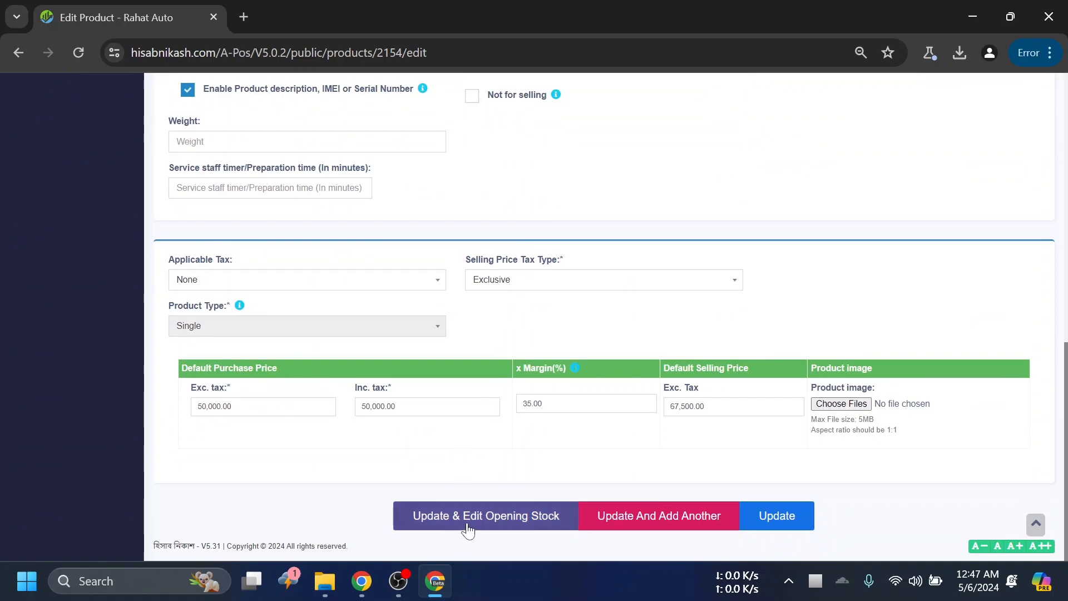
{"action": "scroll", "coordinate": [559, 518], "scroll_direction": "up", "scroll_amount": 6}
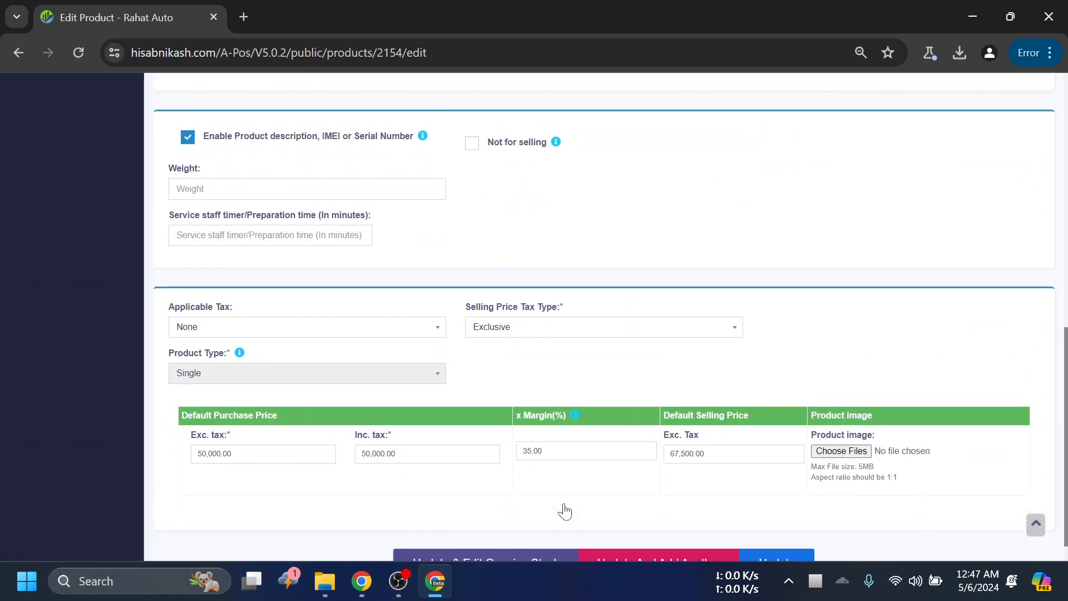
{"action": "scroll", "coordinate": [437, 459], "scroll_direction": "up", "scroll_amount": 5}
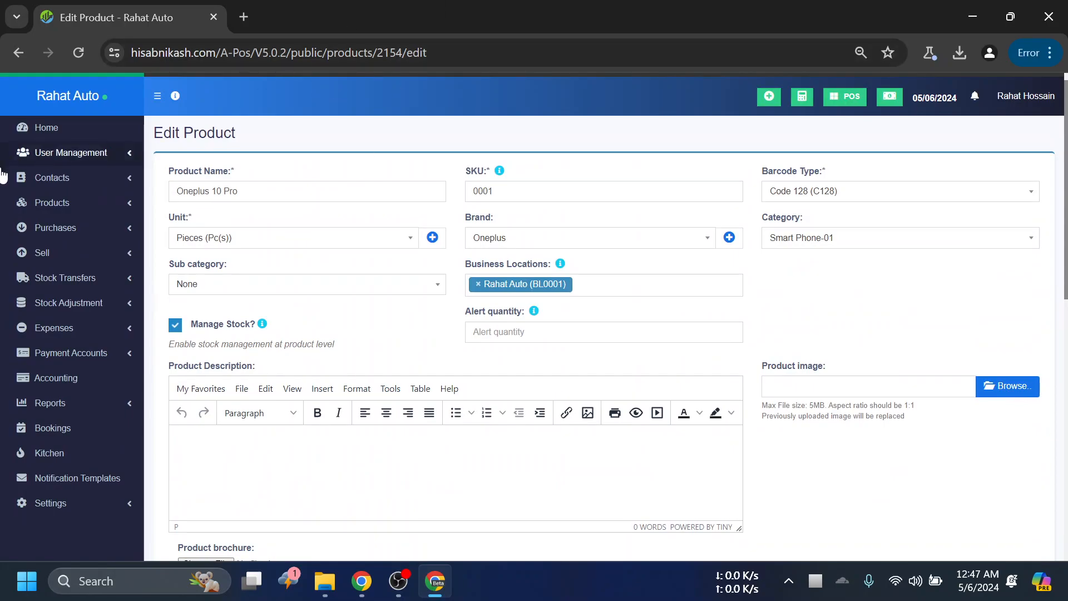
{"action": "left_click", "coordinate": [89, 228]}
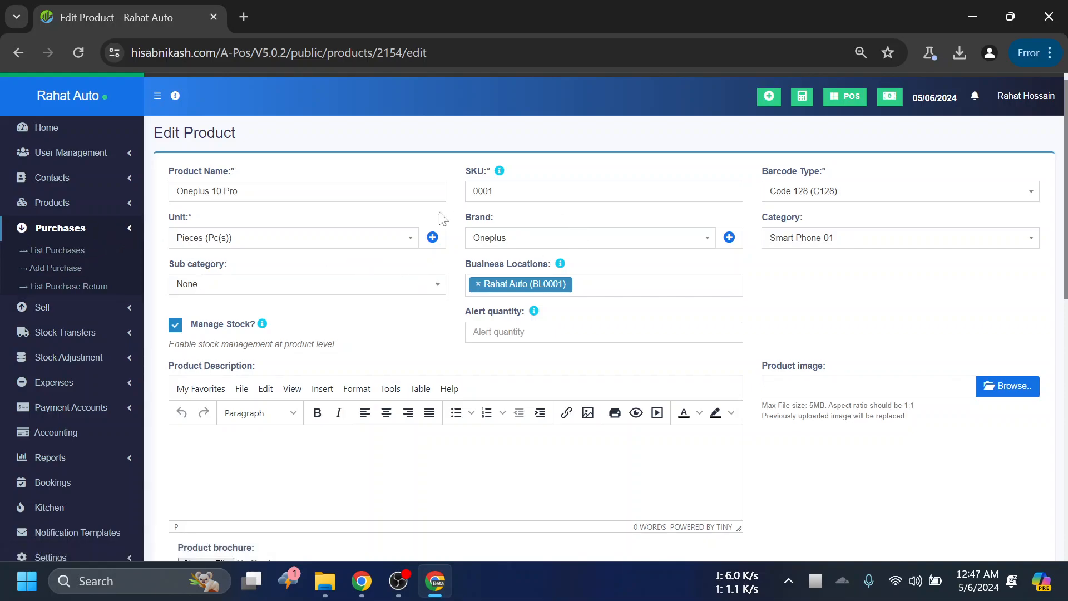
{"action": "left_click", "coordinate": [94, 228]}
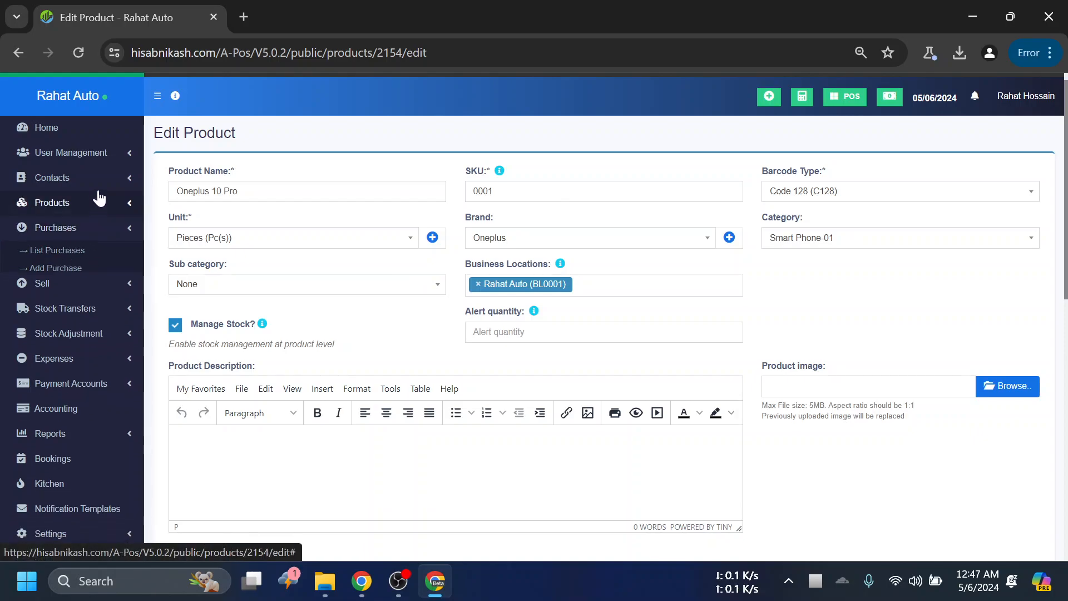
{"action": "left_click", "coordinate": [119, 159]}
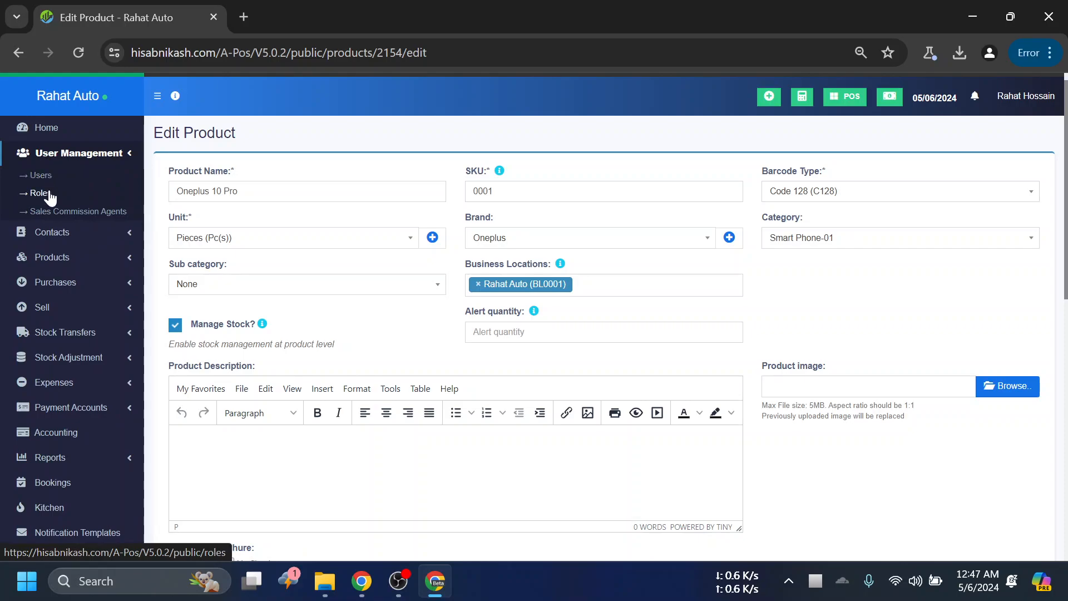
- Examine the Oneplus 10 Pro edit form again, from its identification fields down to the tax, price and update options
{"action": "scroll", "coordinate": [236, 219], "scroll_direction": "down", "scroll_amount": 10}
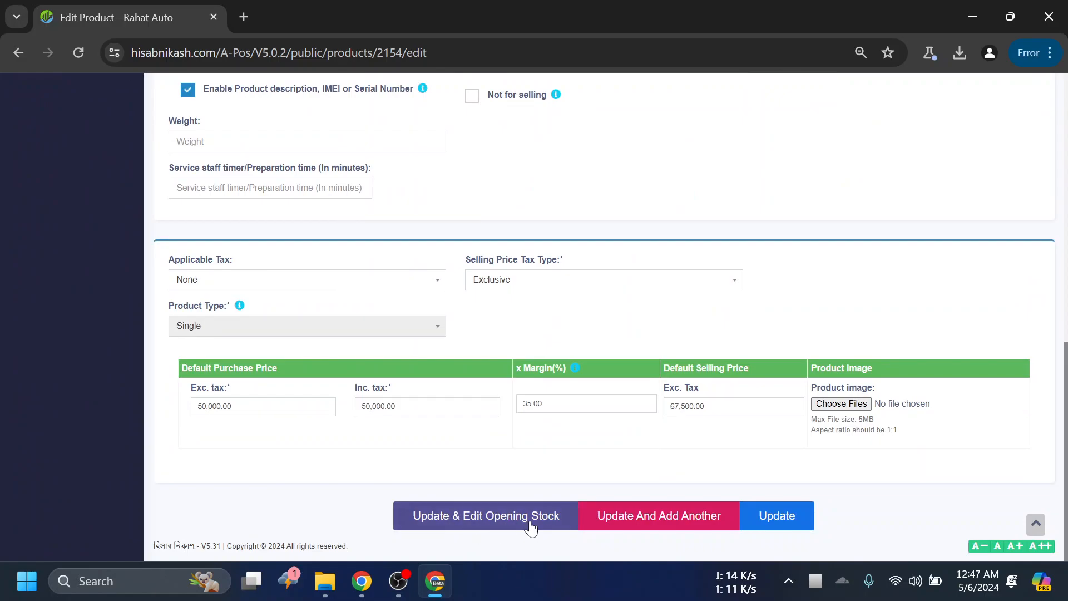
{"action": "scroll", "coordinate": [429, 386], "scroll_direction": "up", "scroll_amount": 3}
{"action": "scroll", "coordinate": [501, 405], "scroll_direction": "down", "scroll_amount": 3}
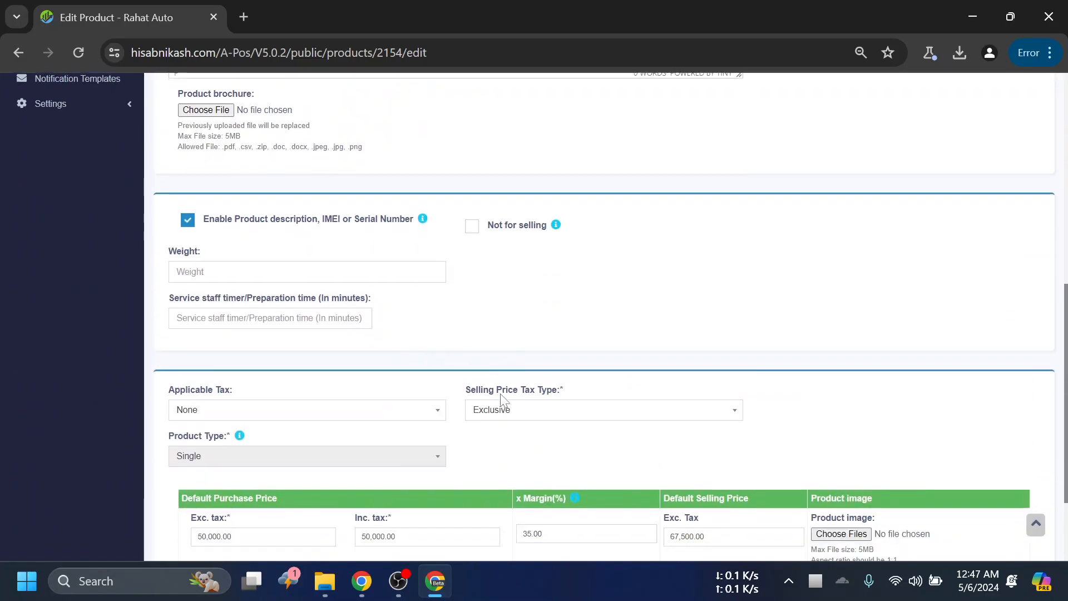
{"action": "scroll", "coordinate": [423, 389], "scroll_direction": "up", "scroll_amount": 10}
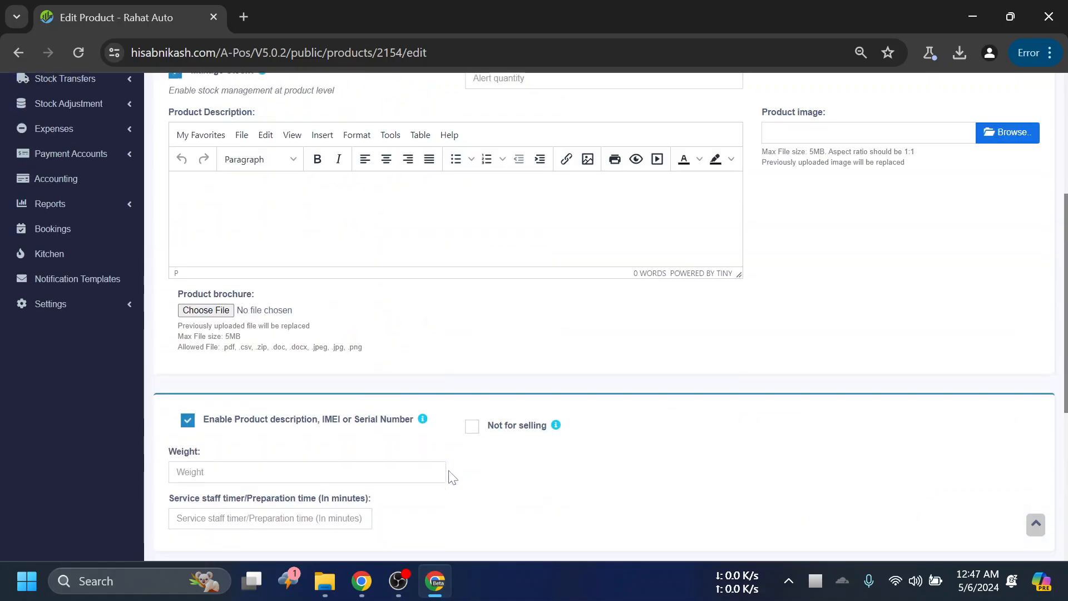
{"action": "scroll", "coordinate": [382, 270], "scroll_direction": "down", "scroll_amount": 10}
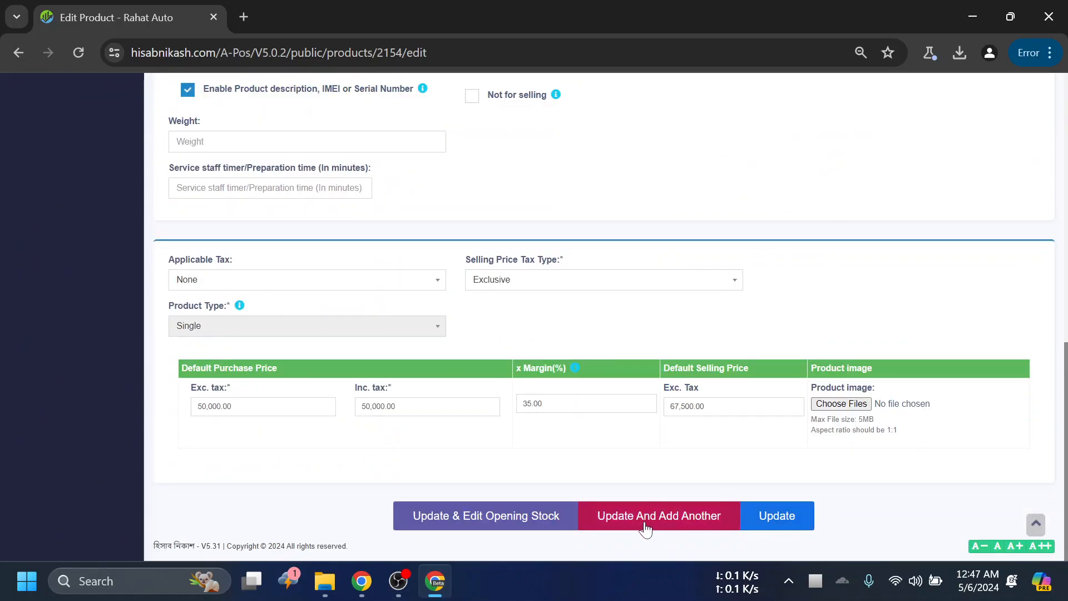
{"action": "scroll", "coordinate": [389, 257], "scroll_direction": "up", "scroll_amount": 5}
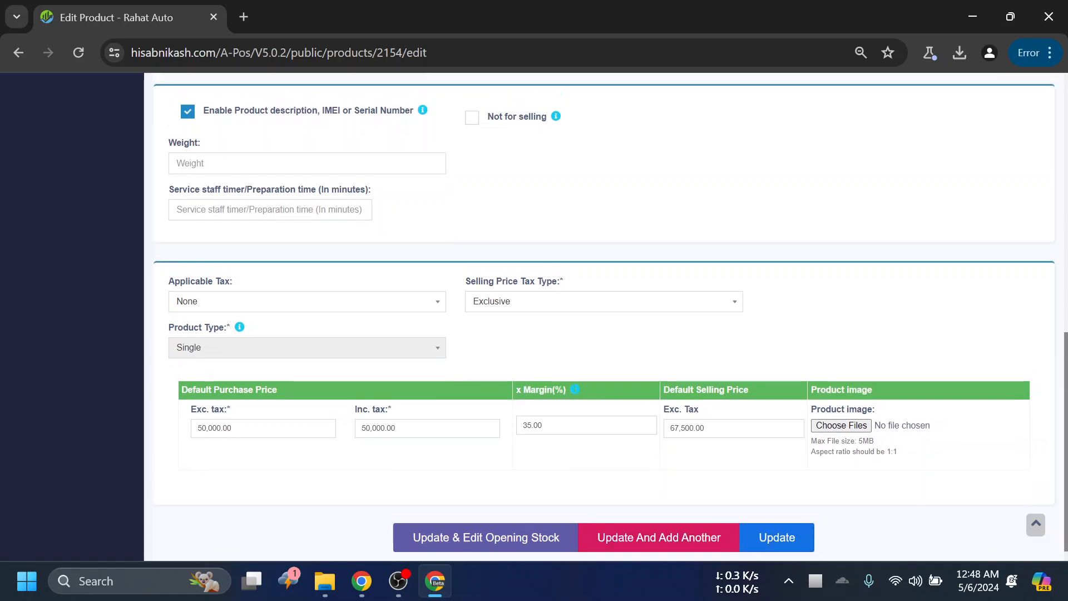
{"action": "scroll", "coordinate": [388, 258], "scroll_direction": "up", "scroll_amount": 4}
{"action": "scroll", "coordinate": [584, 334], "scroll_direction": "down", "scroll_amount": 10}
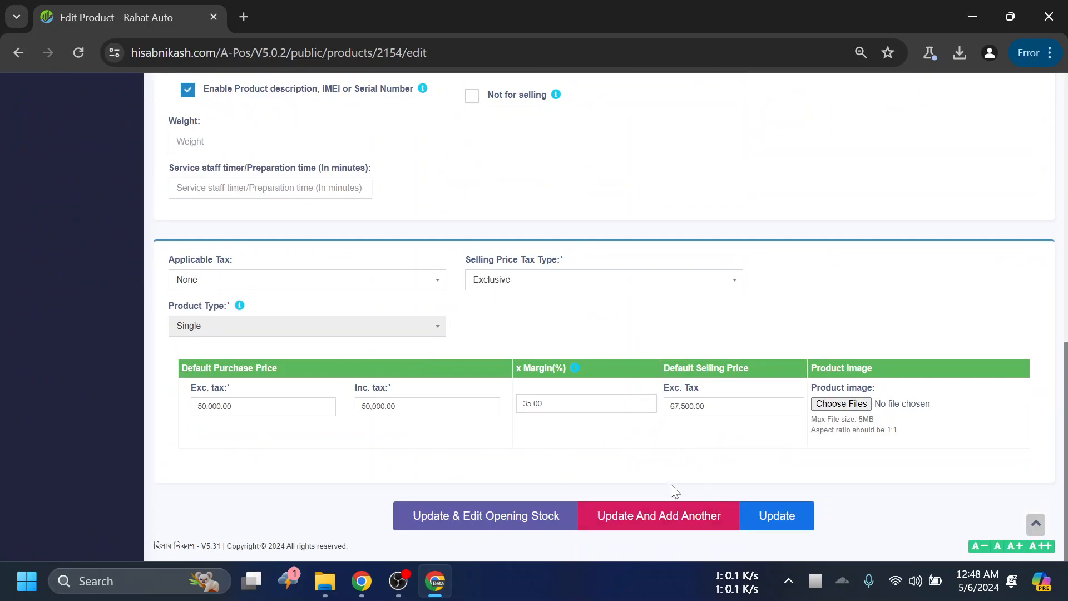
{"action": "scroll", "coordinate": [696, 496], "scroll_direction": "up", "scroll_amount": 8}
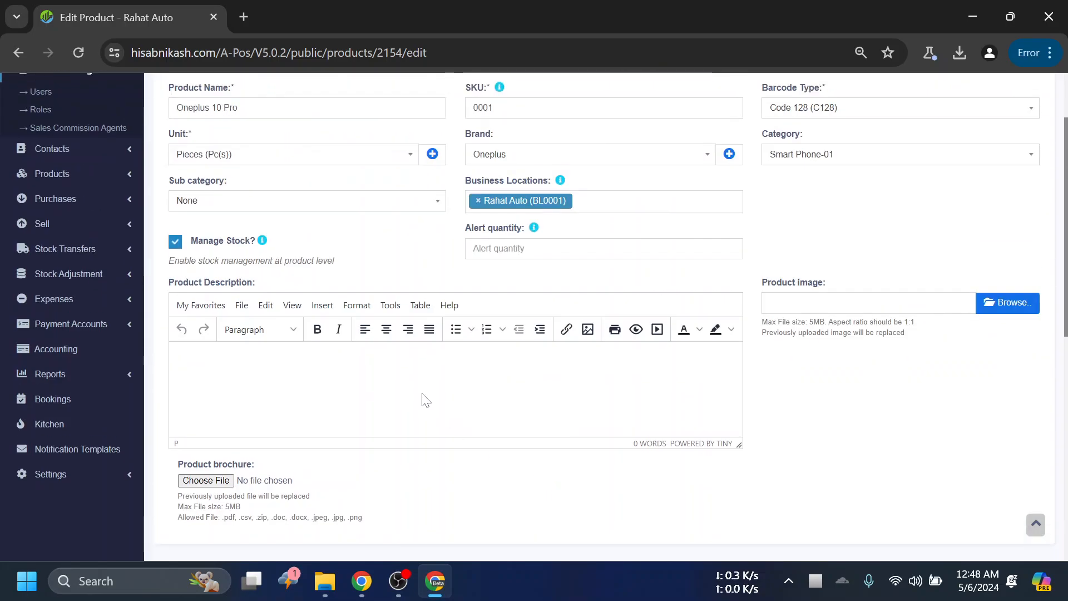
{"action": "scroll", "coordinate": [76, 262], "scroll_direction": "up", "scroll_amount": 2}
{"action": "scroll", "coordinate": [345, 365], "scroll_direction": "down", "scroll_amount": 10}
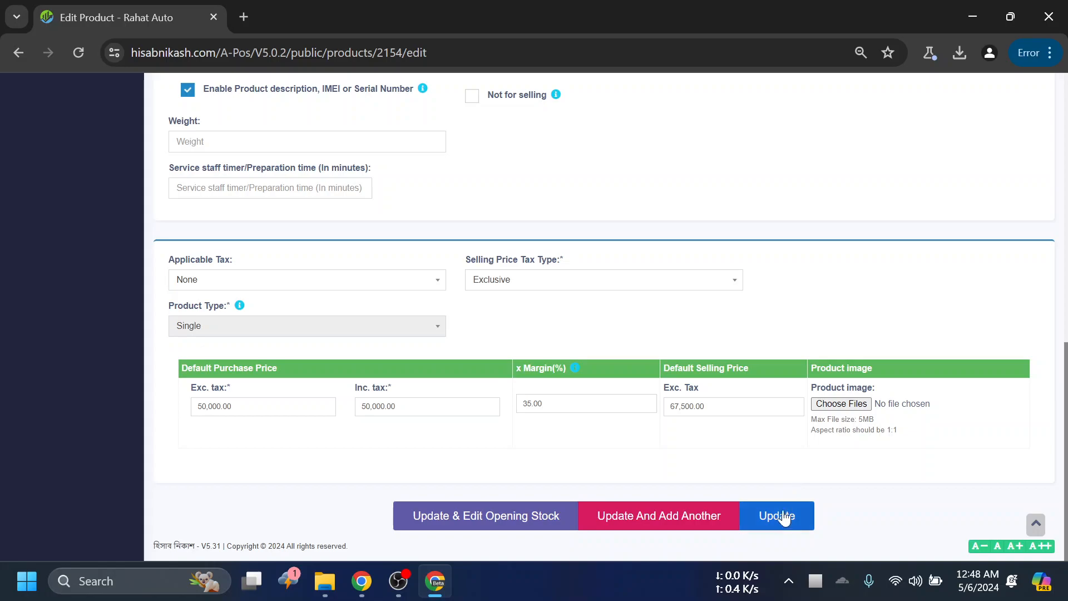
{"action": "scroll", "coordinate": [759, 234], "scroll_direction": "up", "scroll_amount": 5}
{"action": "scroll", "coordinate": [757, 256], "scroll_direction": "up", "scroll_amount": 5}
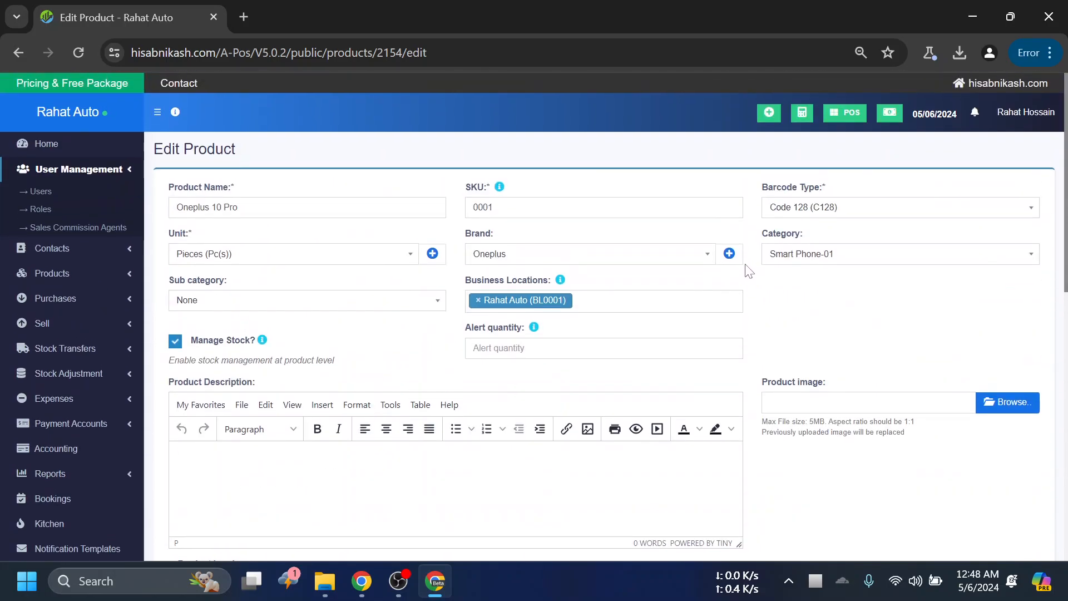
{"action": "scroll", "coordinate": [746, 268], "scroll_direction": "down", "scroll_amount": 10}
{"action": "scroll", "coordinate": [750, 286], "scroll_direction": "down", "scroll_amount": 1}
{"action": "scroll", "coordinate": [749, 289], "scroll_direction": "up", "scroll_amount": 5}
{"action": "scroll", "coordinate": [749, 289], "scroll_direction": "down", "scroll_amount": 5}
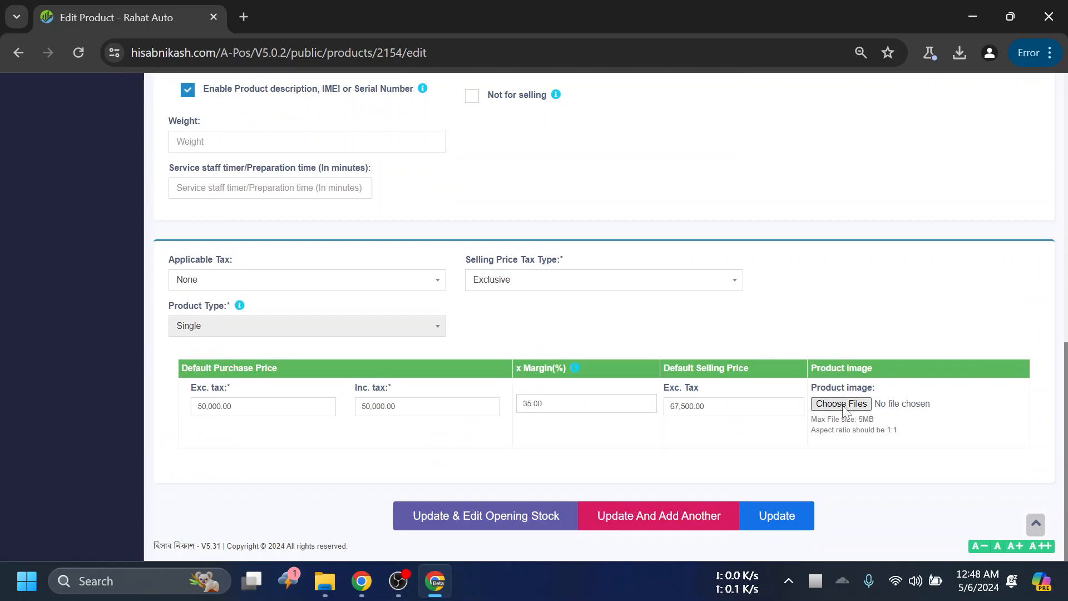
{"action": "scroll", "coordinate": [591, 354], "scroll_direction": "up", "scroll_amount": 10}
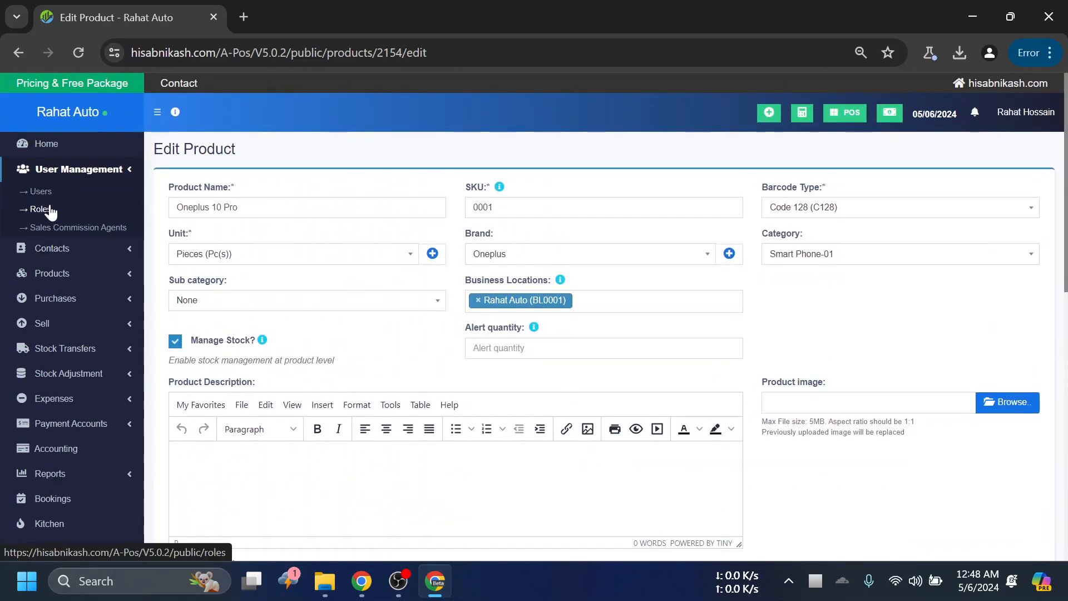
{"action": "scroll", "coordinate": [435, 260], "scroll_direction": "down", "scroll_amount": 1}
{"action": "scroll", "coordinate": [435, 260], "scroll_direction": "down", "scroll_amount": 6}
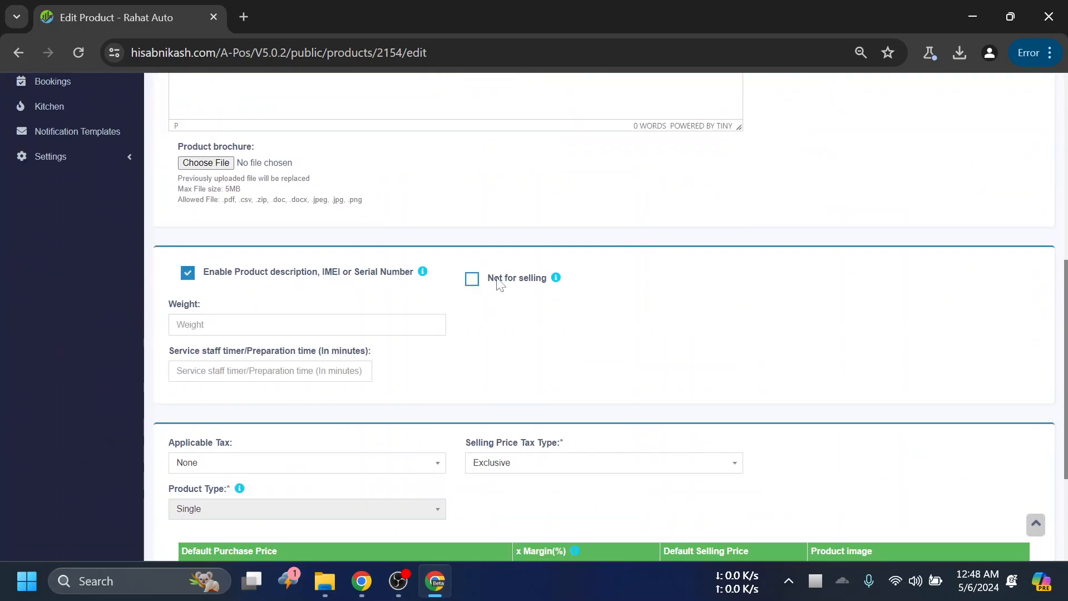
{"action": "scroll", "coordinate": [452, 327], "scroll_direction": "up", "scroll_amount": 5}
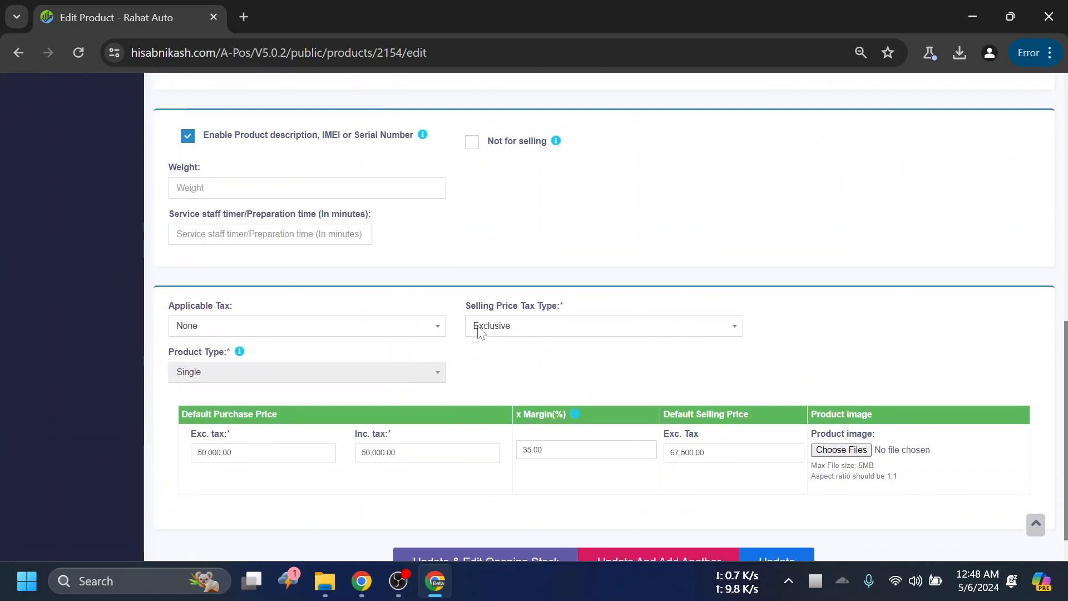
{"action": "scroll", "coordinate": [531, 312], "scroll_direction": "up", "scroll_amount": 1}
{"action": "scroll", "coordinate": [690, 412], "scroll_direction": "down", "scroll_amount": 5}
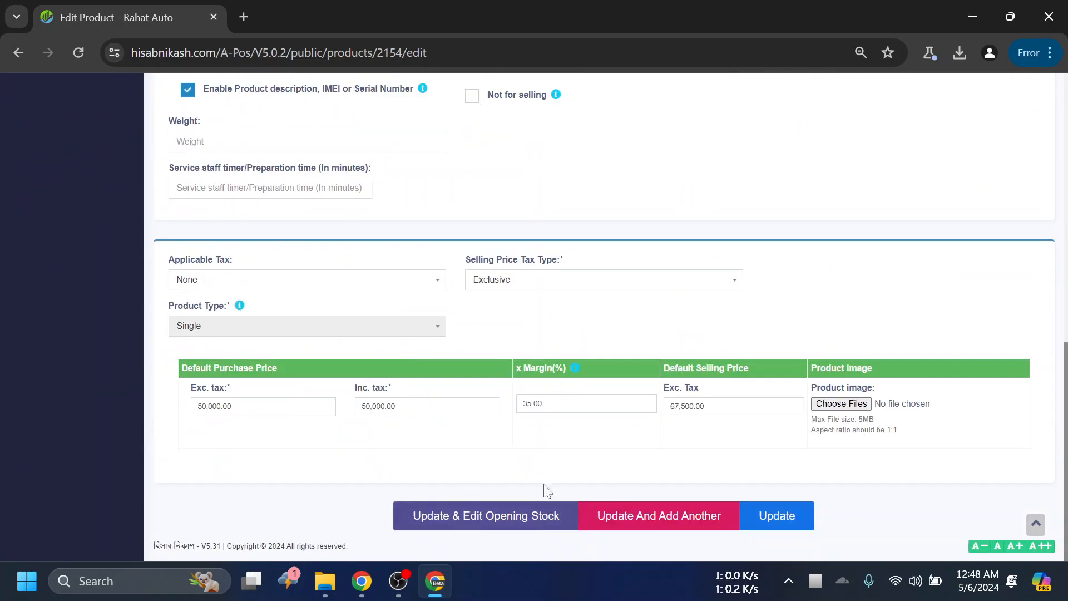
- Save the Oneplus 10 Pro product with the plain Update option
{"action": "scroll", "coordinate": [579, 278], "scroll_direction": "up", "scroll_amount": 9}
{"action": "scroll", "coordinate": [573, 310], "scroll_direction": "down", "scroll_amount": 5}
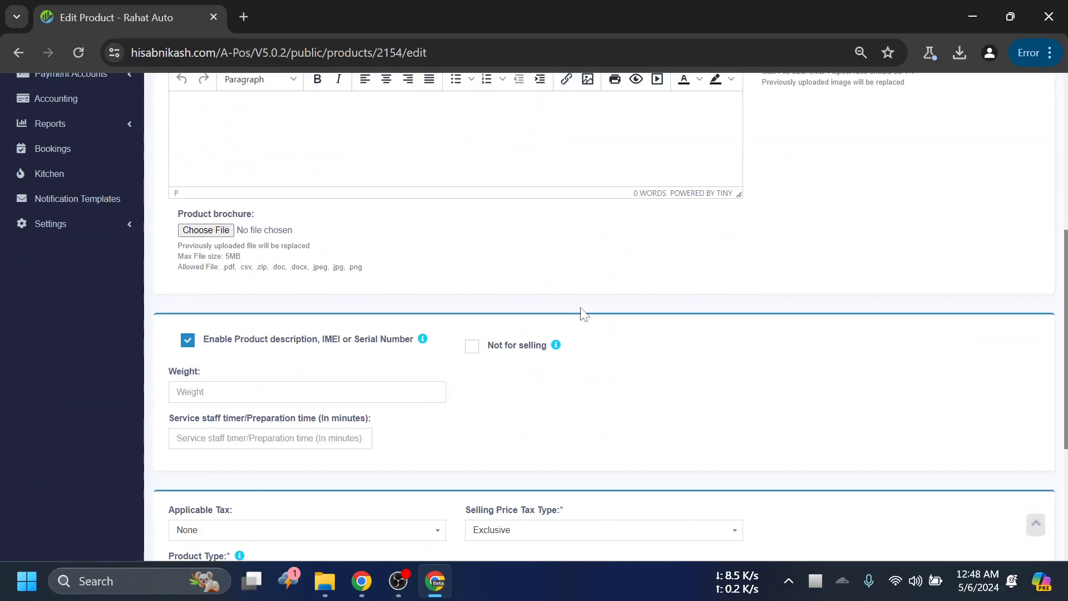
{"action": "scroll", "coordinate": [663, 321], "scroll_direction": "down", "scroll_amount": 5}
{"action": "left_click", "coordinate": [779, 516]}
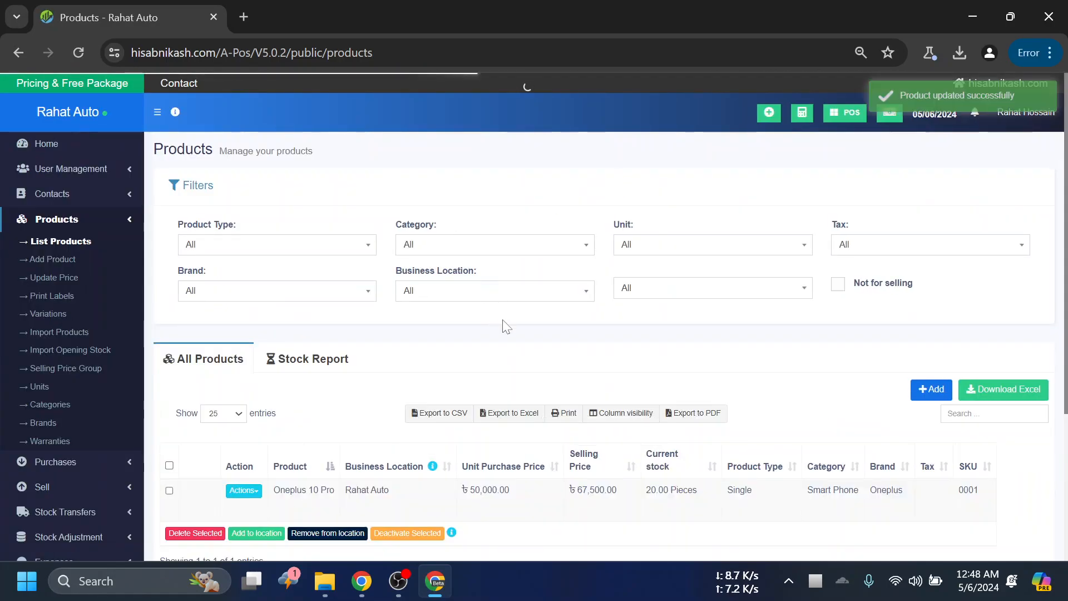
- Review the Oneplus 10 Pro entry in the product list and the actions available for it
{"action": "scroll", "coordinate": [596, 310], "scroll_direction": "down", "scroll_amount": 3}
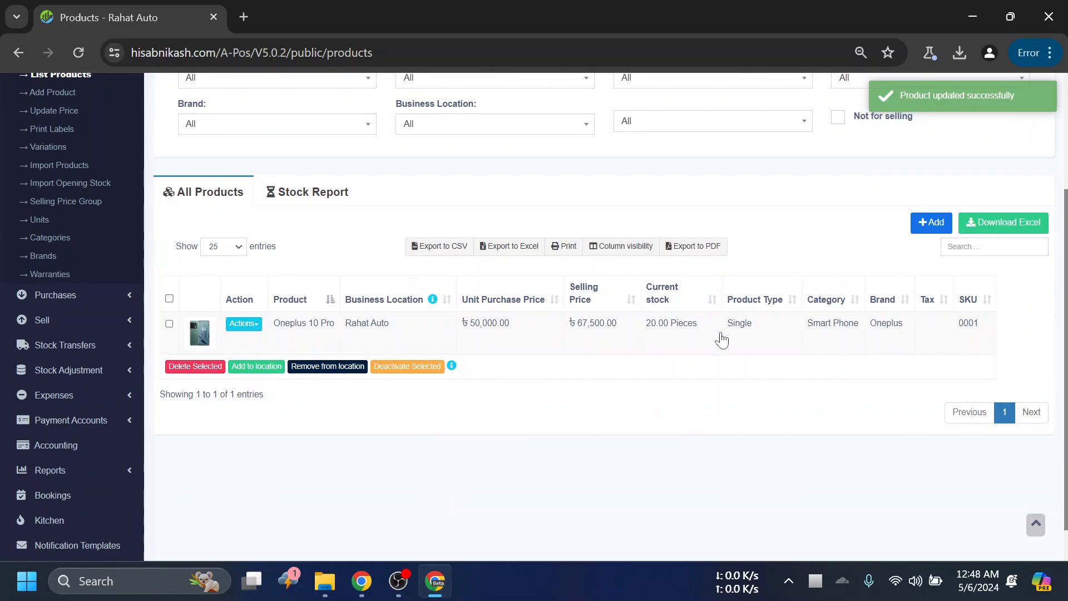
{"action": "left_click", "coordinate": [243, 324]}
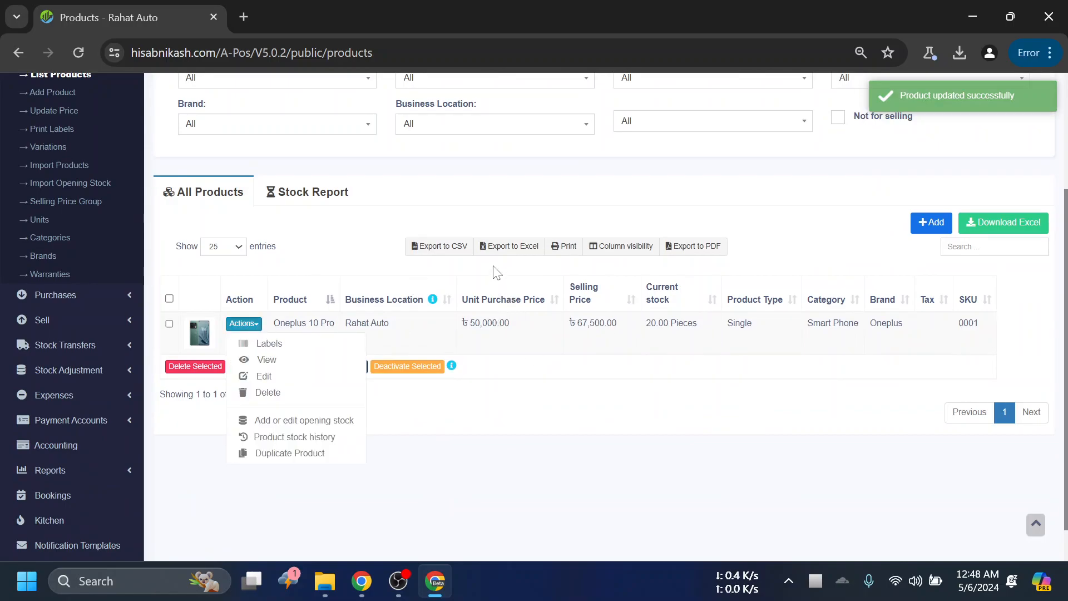
{"action": "left_click", "coordinate": [243, 325]}
{"action": "left_click", "coordinate": [241, 329]}
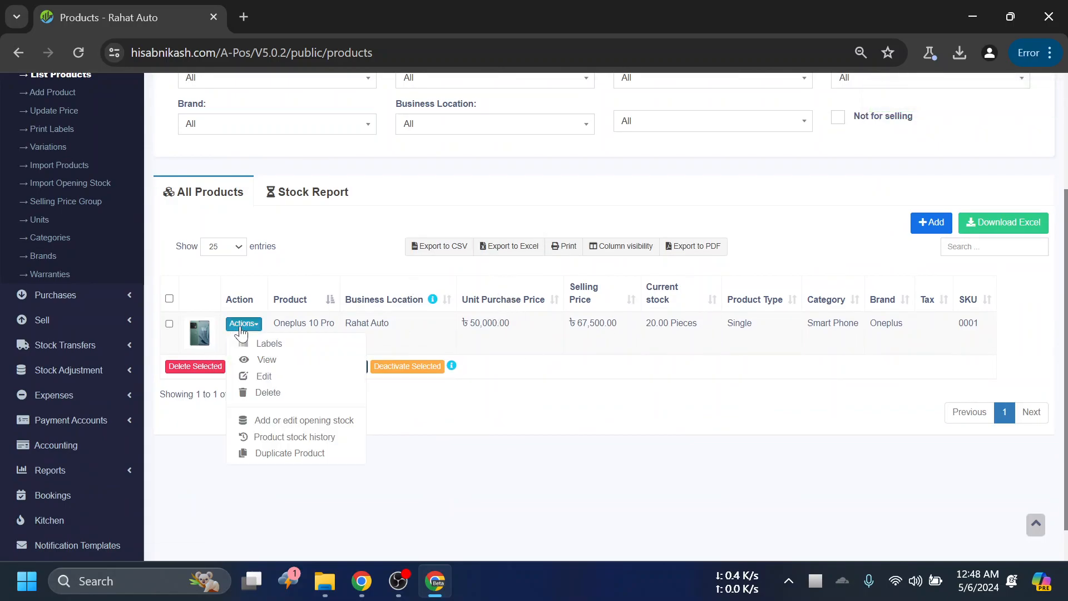
{"action": "left_click", "coordinate": [291, 326]}
{"action": "scroll", "coordinate": [248, 341], "scroll_direction": "up", "scroll_amount": 2}
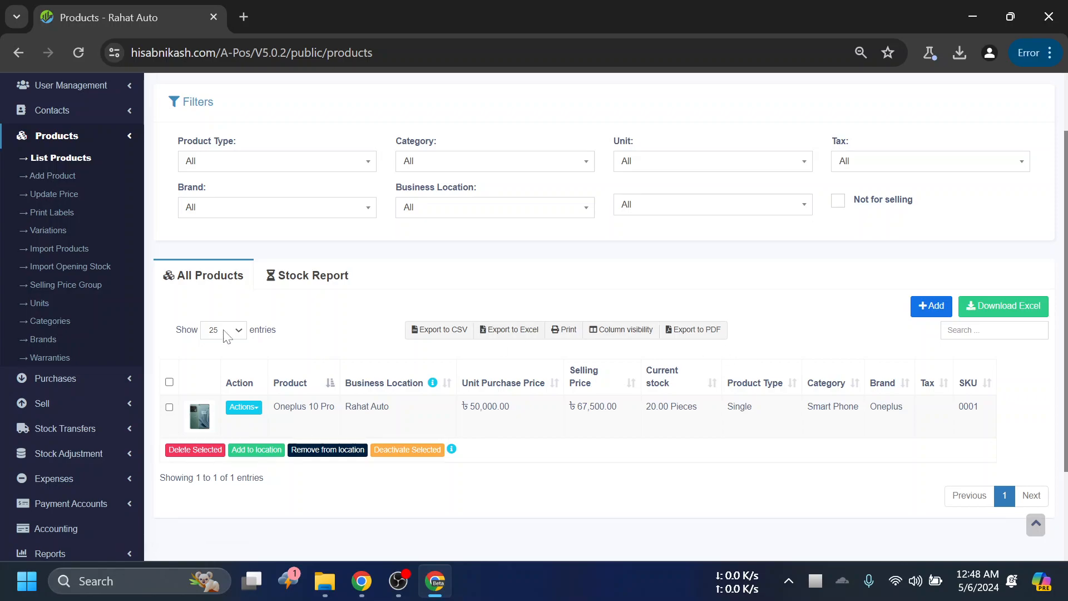
{"action": "scroll", "coordinate": [336, 286], "scroll_direction": "down", "scroll_amount": 1}
{"action": "scroll", "coordinate": [255, 254], "scroll_direction": "up", "scroll_amount": 3}
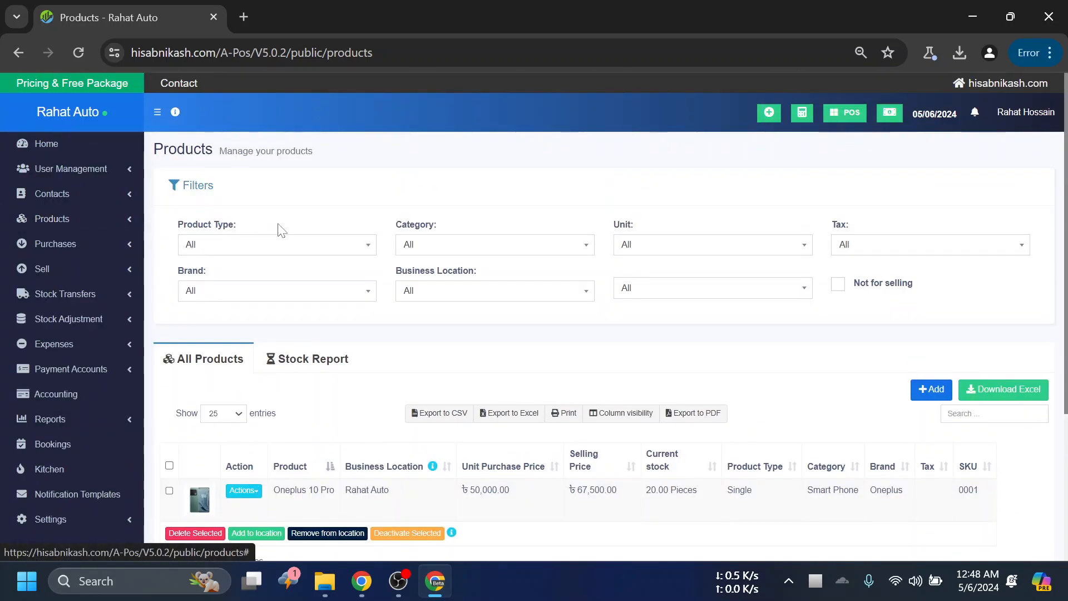
{"action": "scroll", "coordinate": [389, 336], "scroll_direction": "down", "scroll_amount": 4}
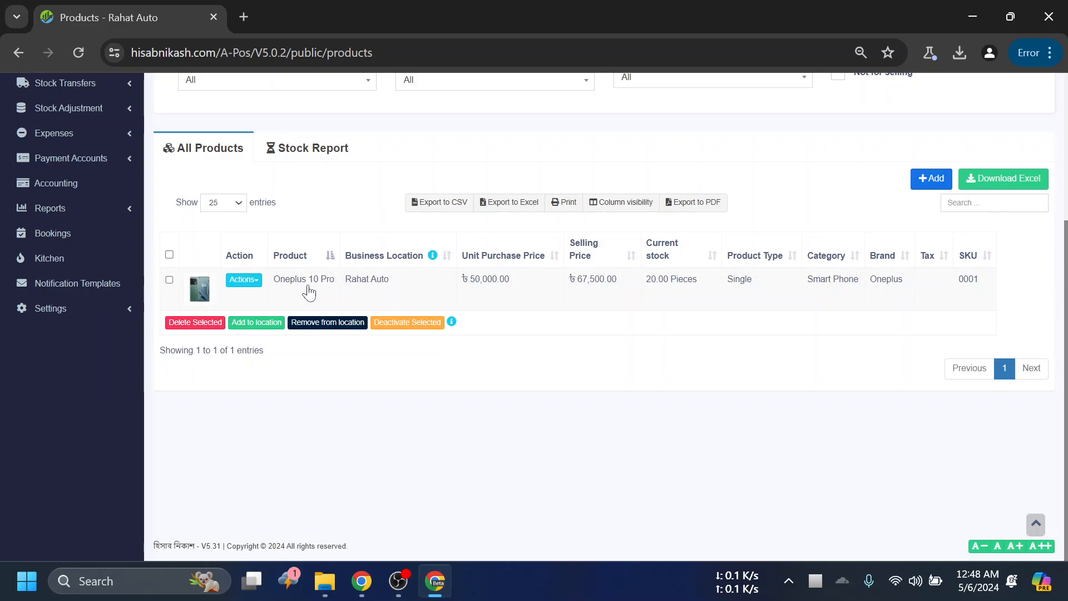
- Activate the search field of the product list
{"action": "left_click", "coordinate": [959, 204]}
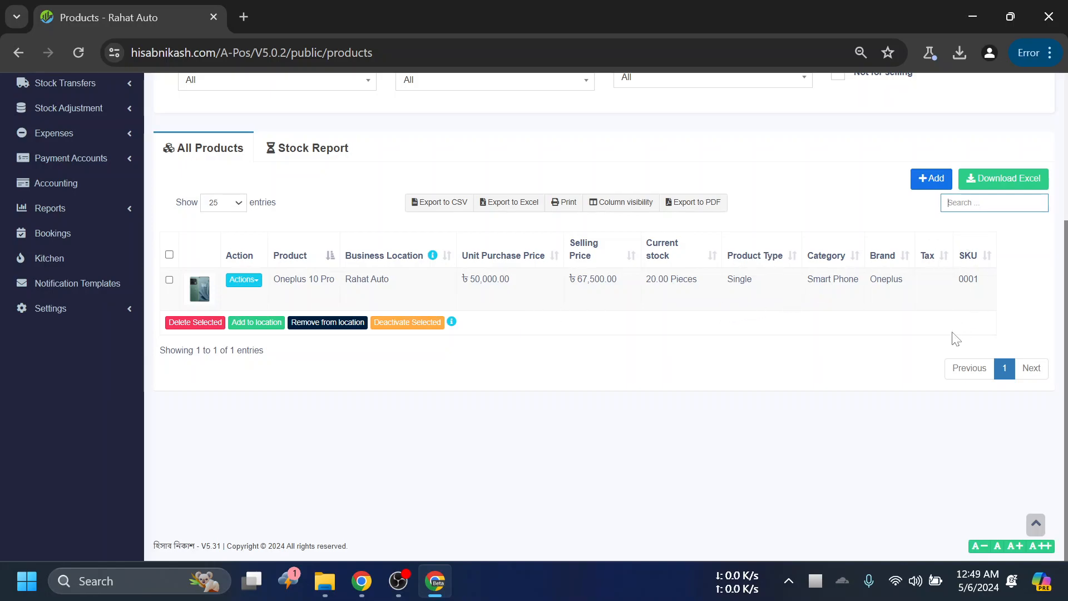
{"action": "left_click", "coordinate": [945, 205]}
{"action": "scroll", "coordinate": [559, 245], "scroll_direction": "up", "scroll_amount": 2}
{"action": "scroll", "coordinate": [556, 256], "scroll_direction": "up", "scroll_amount": 1}
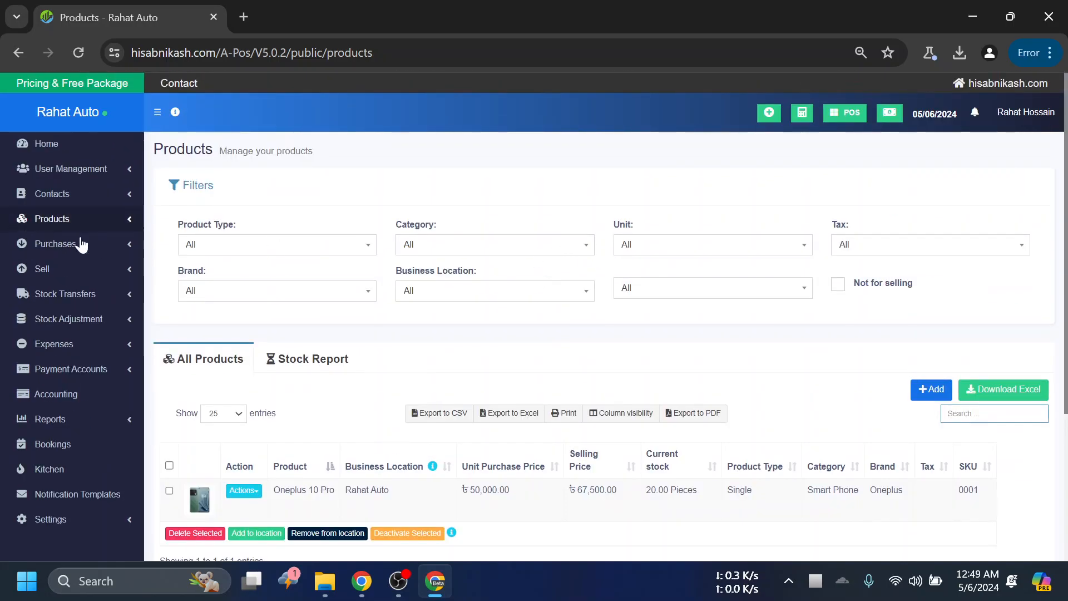
- Open the Business Settings page
{"action": "scroll", "coordinate": [353, 241], "scroll_direction": "down", "scroll_amount": 1}
{"action": "left_click", "coordinate": [122, 423]}
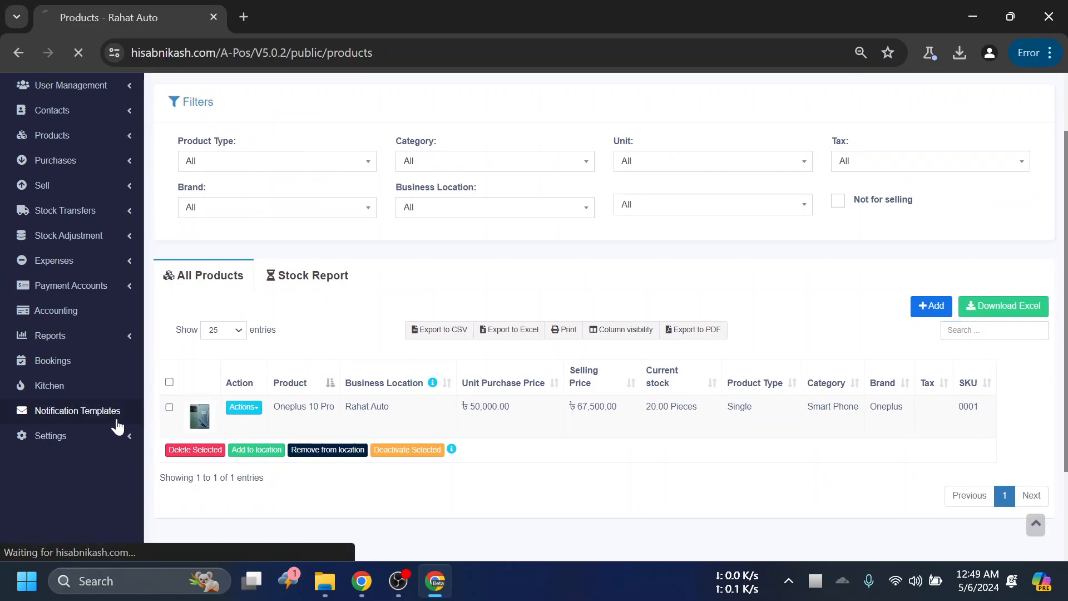
{"action": "scroll", "coordinate": [82, 334], "scroll_direction": "down", "scroll_amount": 4}
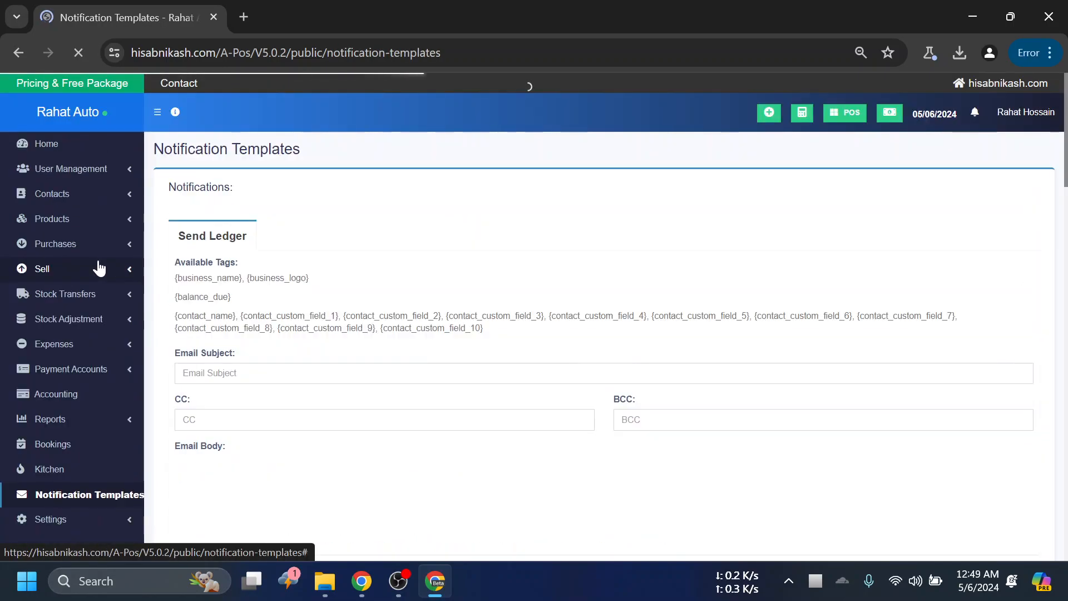
{"action": "scroll", "coordinate": [100, 345], "scroll_direction": "down", "scroll_amount": 4}
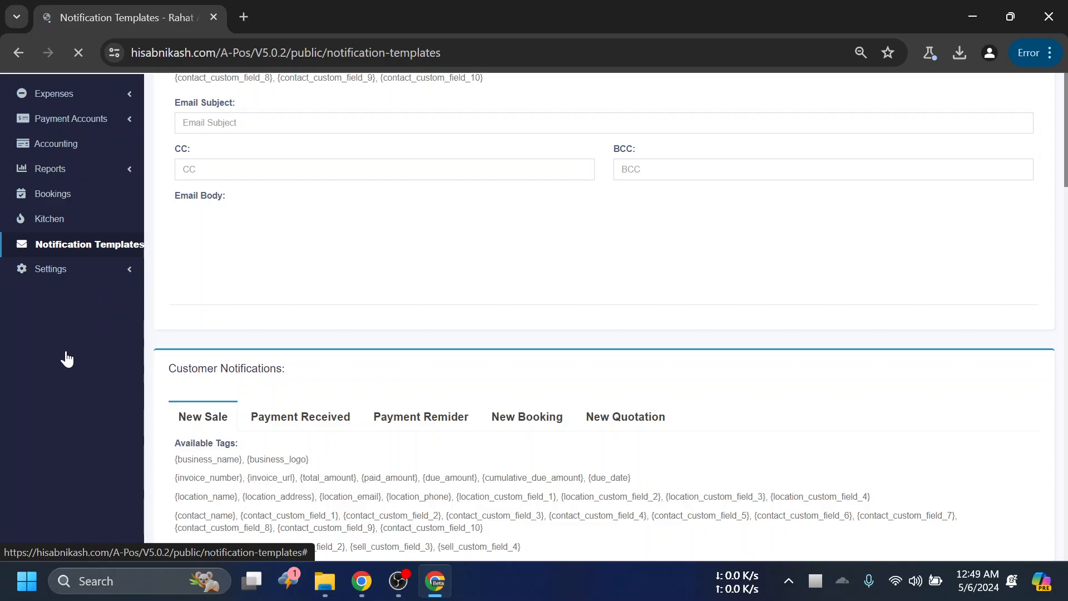
{"action": "scroll", "coordinate": [98, 345], "scroll_direction": "down", "scroll_amount": 2}
{"action": "left_click", "coordinate": [129, 275]}
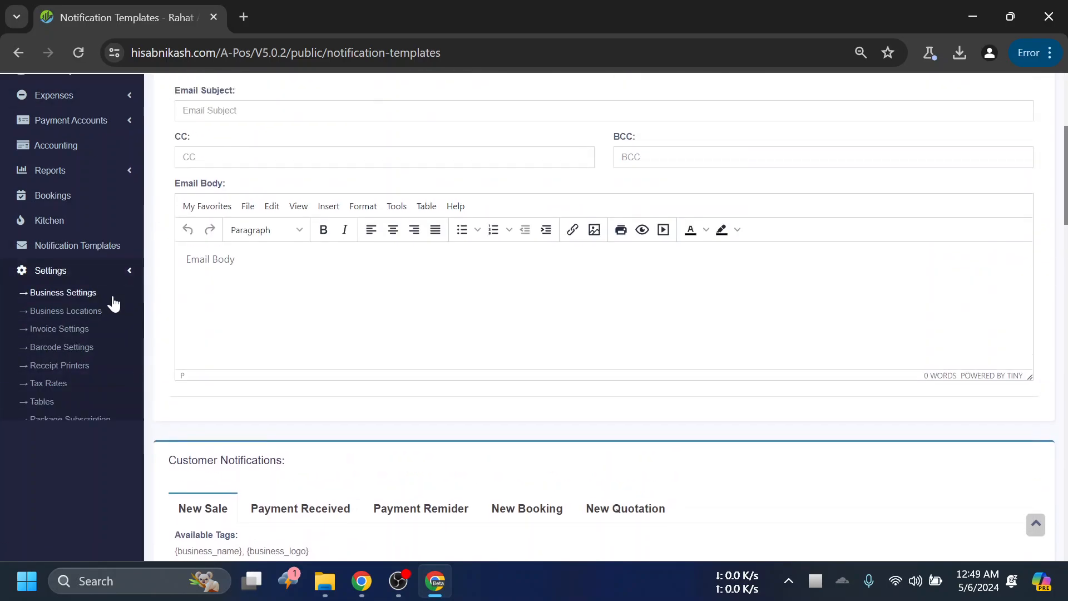
{"action": "left_click", "coordinate": [63, 301]}
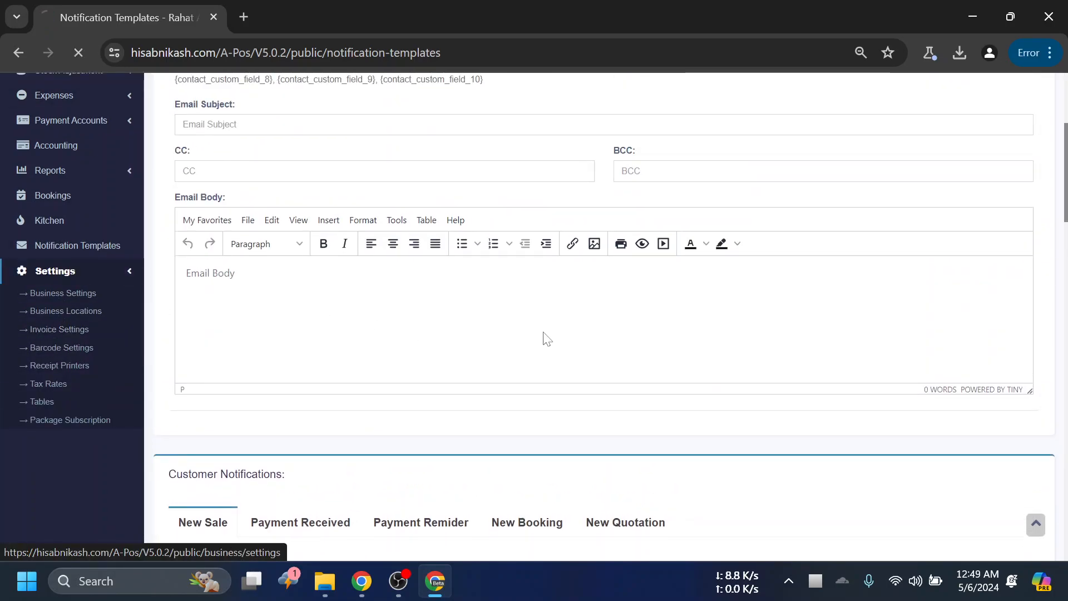
- Display the Custom Labels section of the business settings and look over its custom payment and contact fields
{"action": "left_click", "coordinate": [263, 501]}
{"action": "scroll", "coordinate": [291, 408], "scroll_direction": "down", "scroll_amount": 2}
{"action": "left_click", "coordinate": [256, 473]}
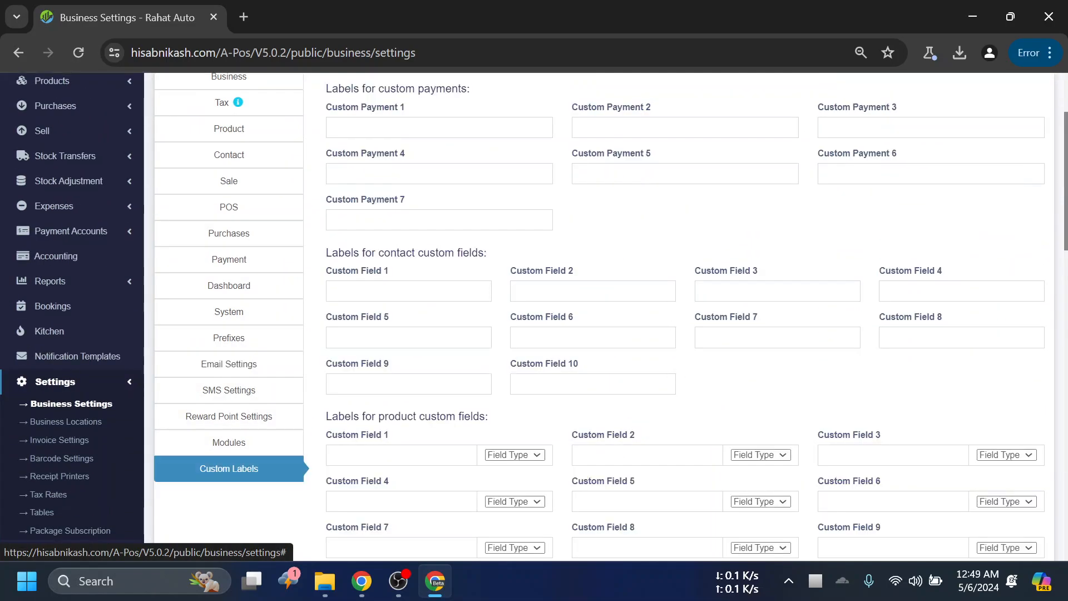
{"action": "scroll", "coordinate": [675, 362], "scroll_direction": "up", "scroll_amount": 3}
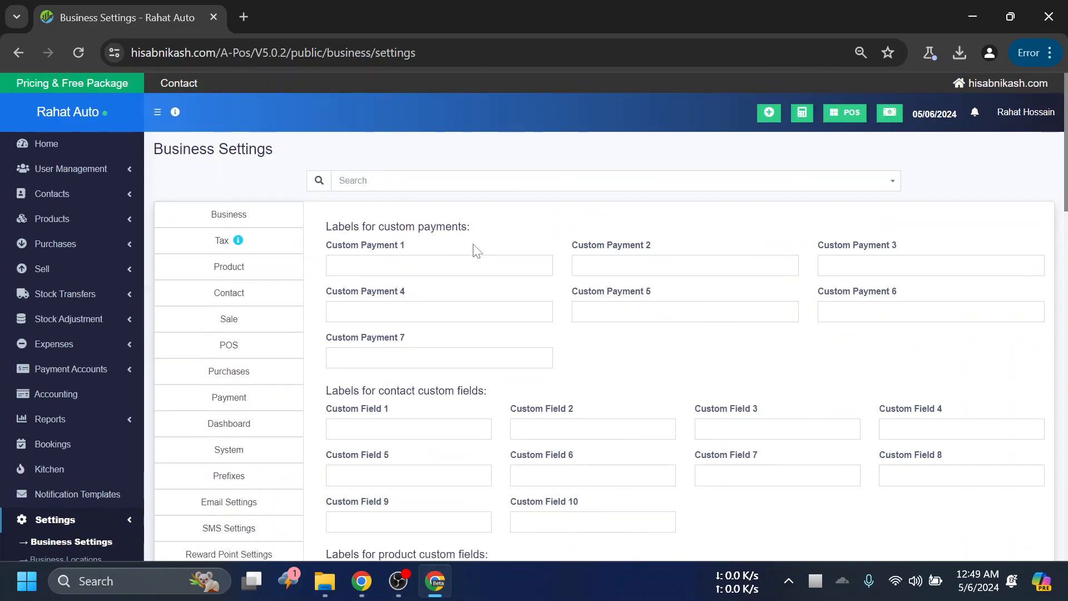
- Examine the custom label headings for payments, contact fields and product fields in the business settings
{"action": "left_click_drag", "start_coordinate": [424, 245], "coordinate": [264, 225]}
{"action": "left_click", "coordinate": [557, 236]}
{"action": "left_click_drag", "start_coordinate": [477, 228], "coordinate": [323, 231]}
{"action": "left_click", "coordinate": [506, 227]}
{"action": "scroll", "coordinate": [535, 316], "scroll_direction": "down", "scroll_amount": 3}
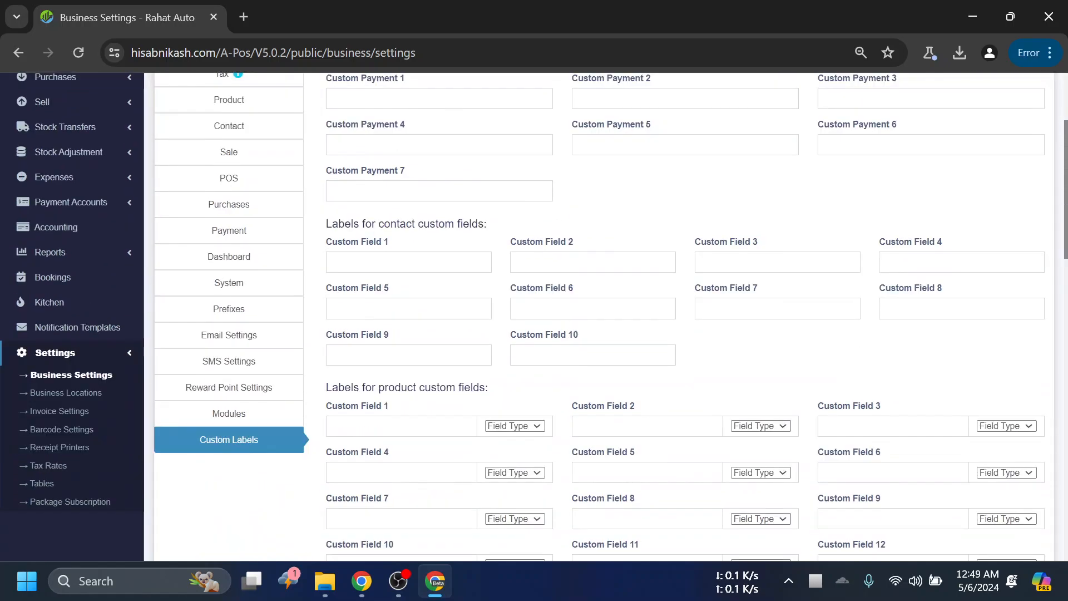
{"action": "left_click_drag", "start_coordinate": [497, 237], "coordinate": [322, 231]}
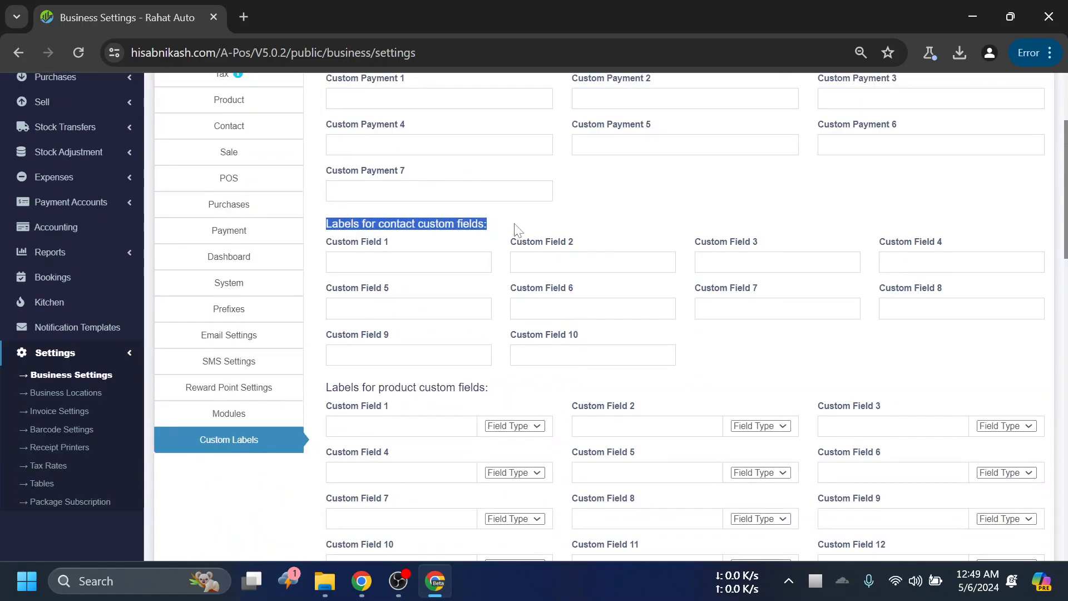
{"action": "scroll", "coordinate": [591, 224], "scroll_direction": "up", "scroll_amount": 2}
{"action": "left_click", "coordinate": [568, 156]}
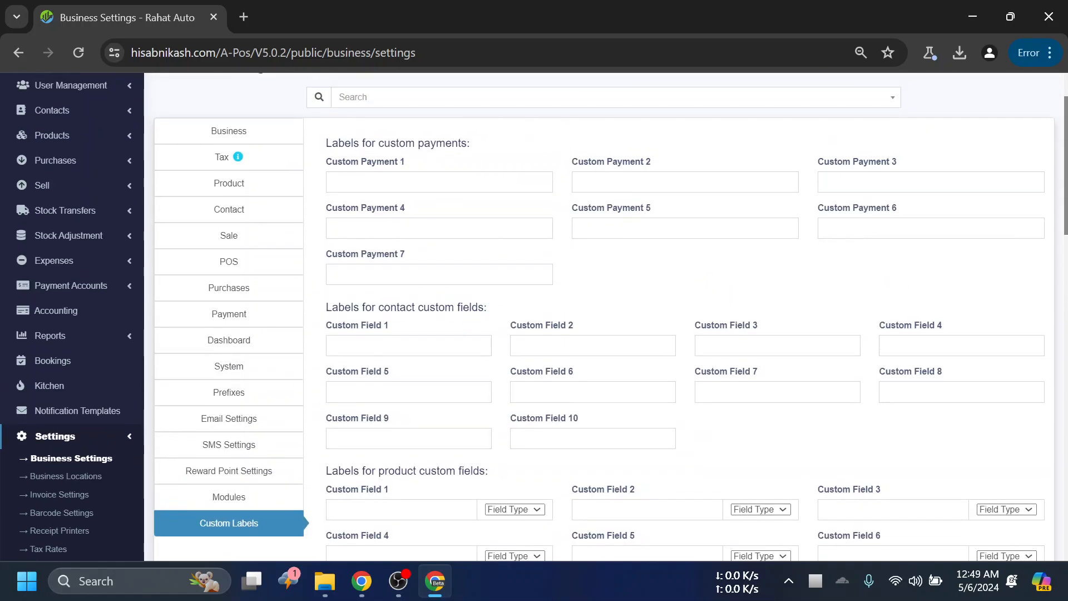
{"action": "left_click_drag", "start_coordinate": [475, 146], "coordinate": [332, 143]}
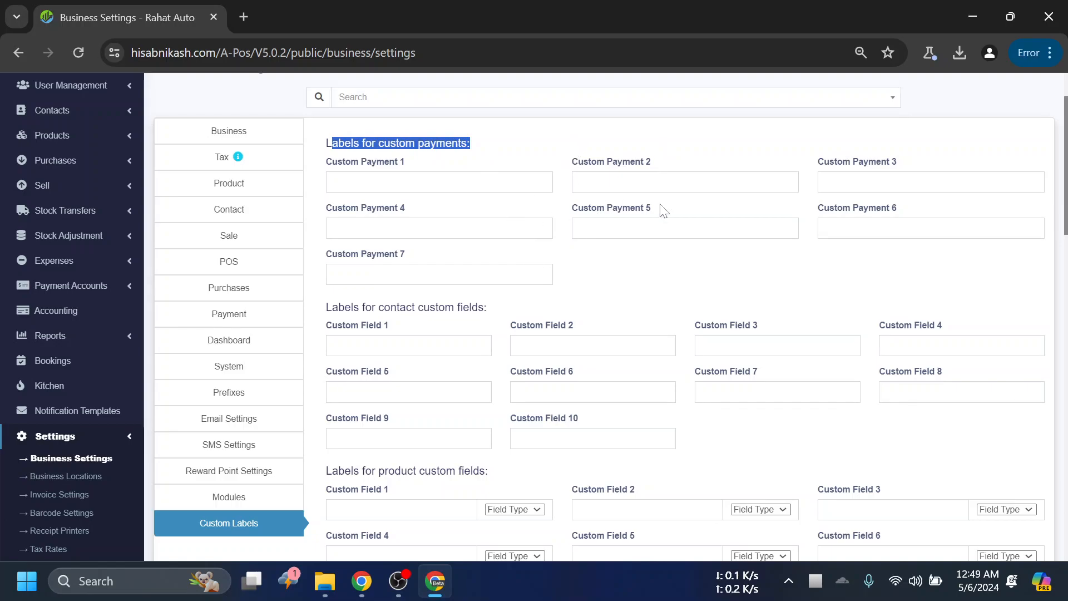
{"action": "left_click_drag", "start_coordinate": [482, 147], "coordinate": [326, 149]}
{"action": "left_click", "coordinate": [504, 167]}
{"action": "scroll", "coordinate": [505, 167], "scroll_direction": "down", "scroll_amount": 2}
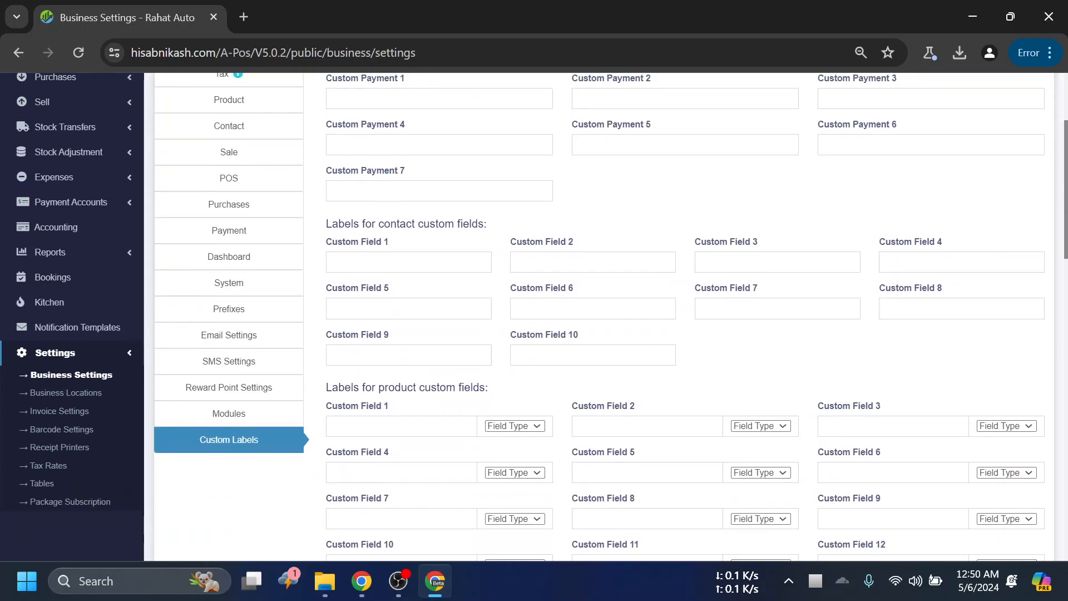
{"action": "scroll", "coordinate": [475, 248], "scroll_direction": "down", "scroll_amount": 3}
{"action": "left_click_drag", "start_coordinate": [510, 232], "coordinate": [326, 219]}
{"action": "left_click", "coordinate": [529, 218]}
- Label product Custom Field 1 as SN Number and set its field type to Text
{"action": "left_click", "coordinate": [462, 257]}
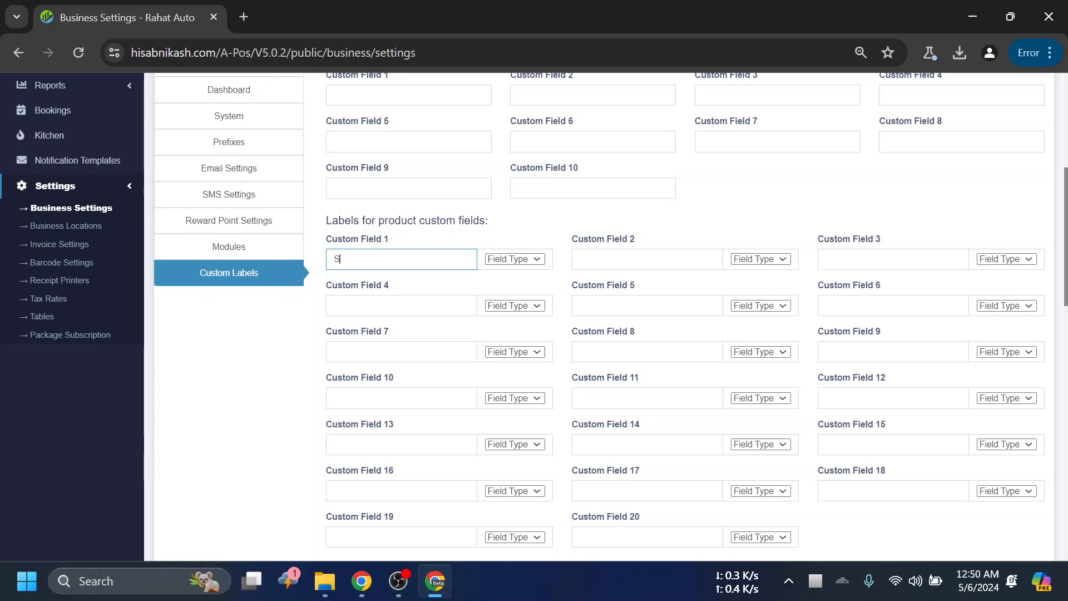
{"action": "type", "text": "SN -"}
{"action": "left_click", "coordinate": [640, 260]}
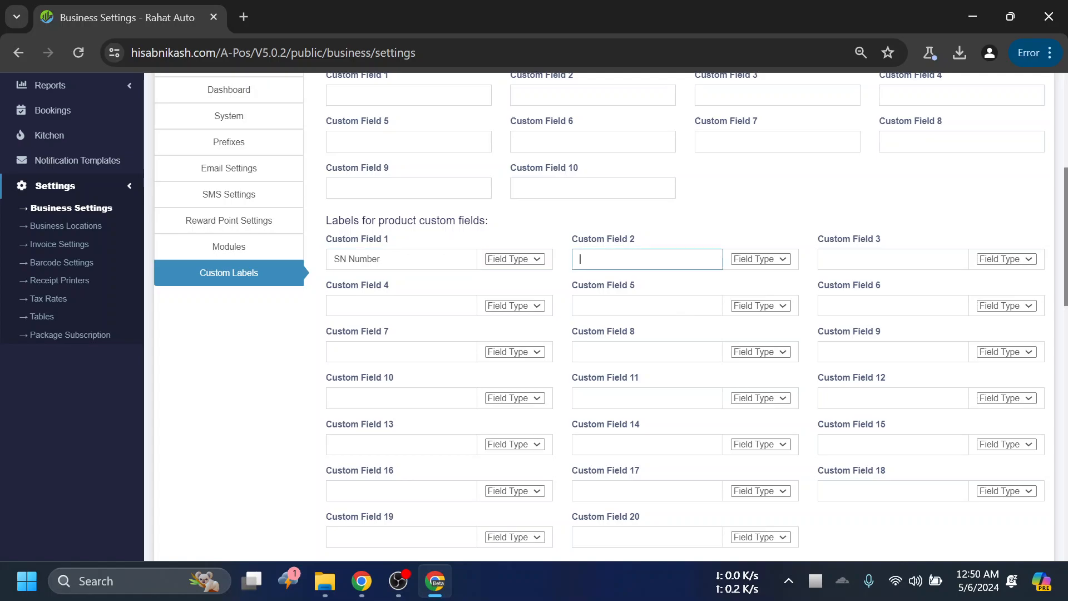
{"action": "left_click", "coordinate": [517, 261]}
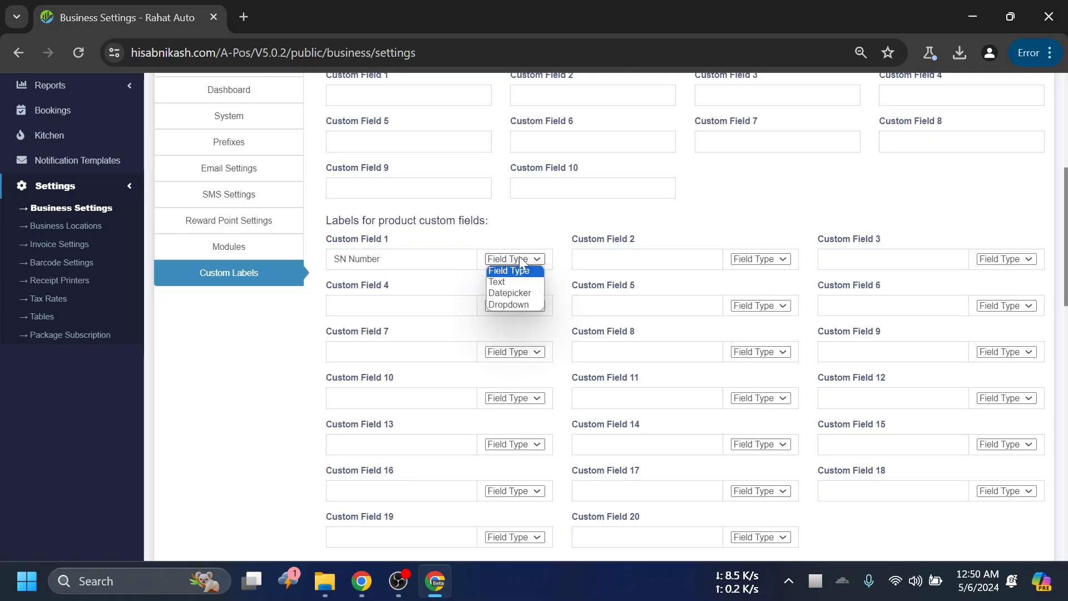
{"action": "left_click", "coordinate": [509, 282]}
{"action": "left_click", "coordinate": [516, 261]}
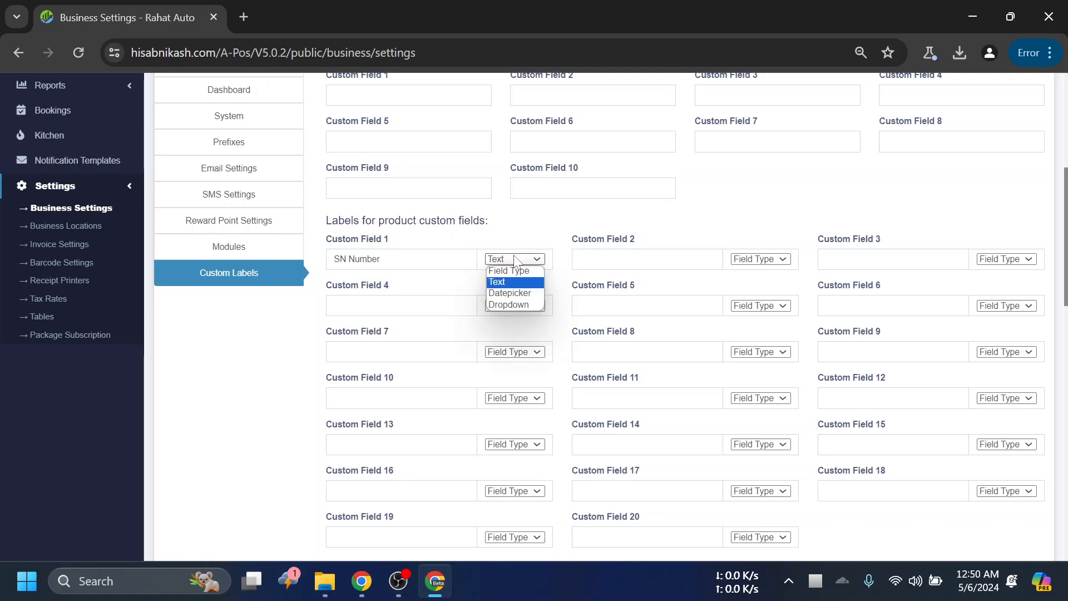
{"action": "left_click", "coordinate": [523, 282]}
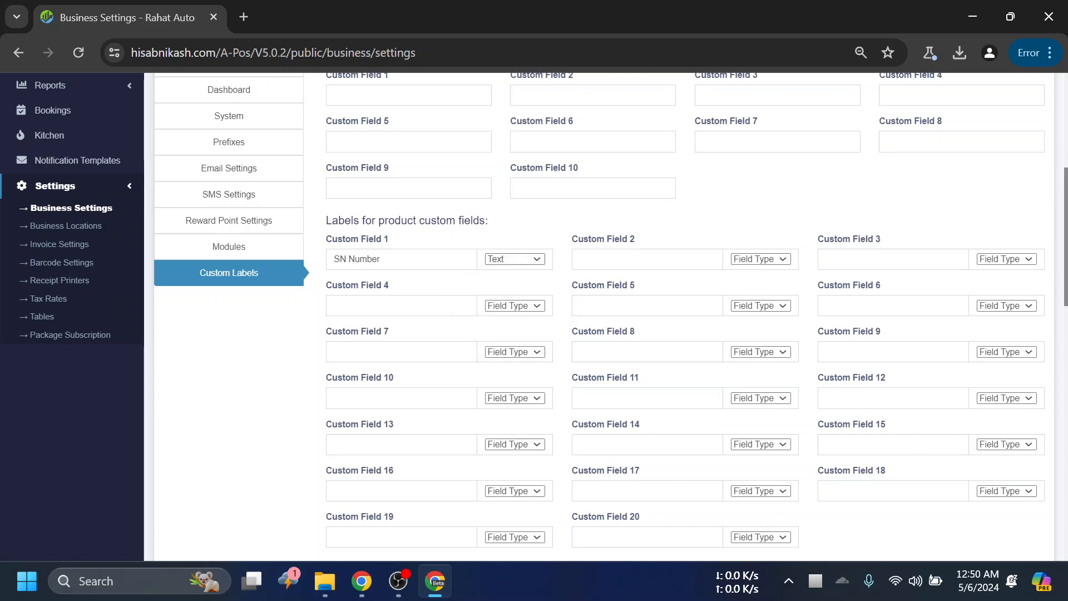
- Label product Custom Field 2 as Date with the Datepicker field type, and save the business settings
{"action": "left_click", "coordinate": [578, 260]}
{"action": "type", "text": "Date"}
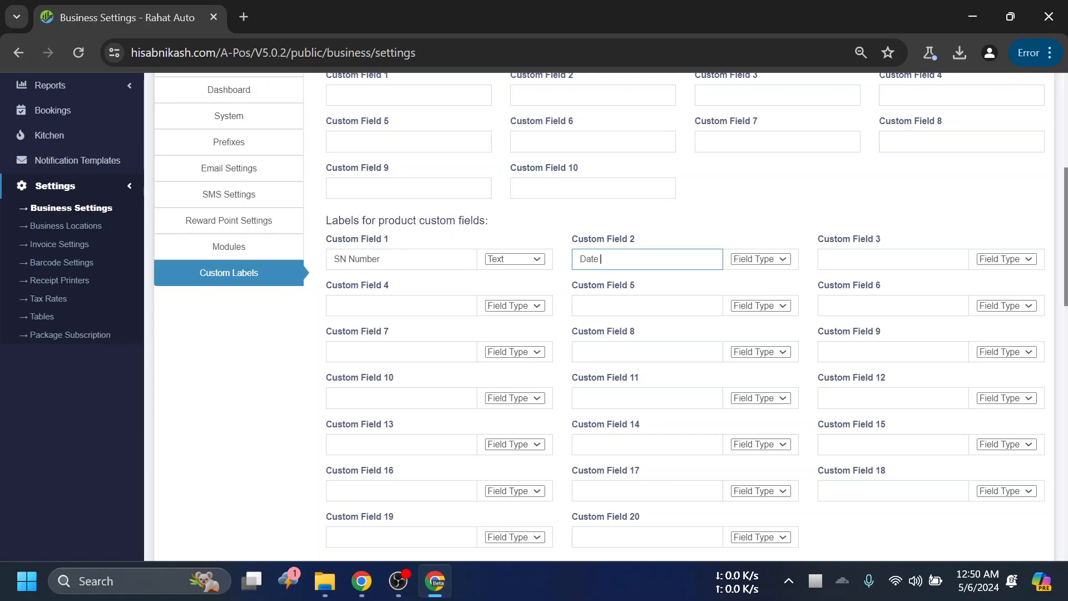
{"action": "left_click", "coordinate": [785, 262]}
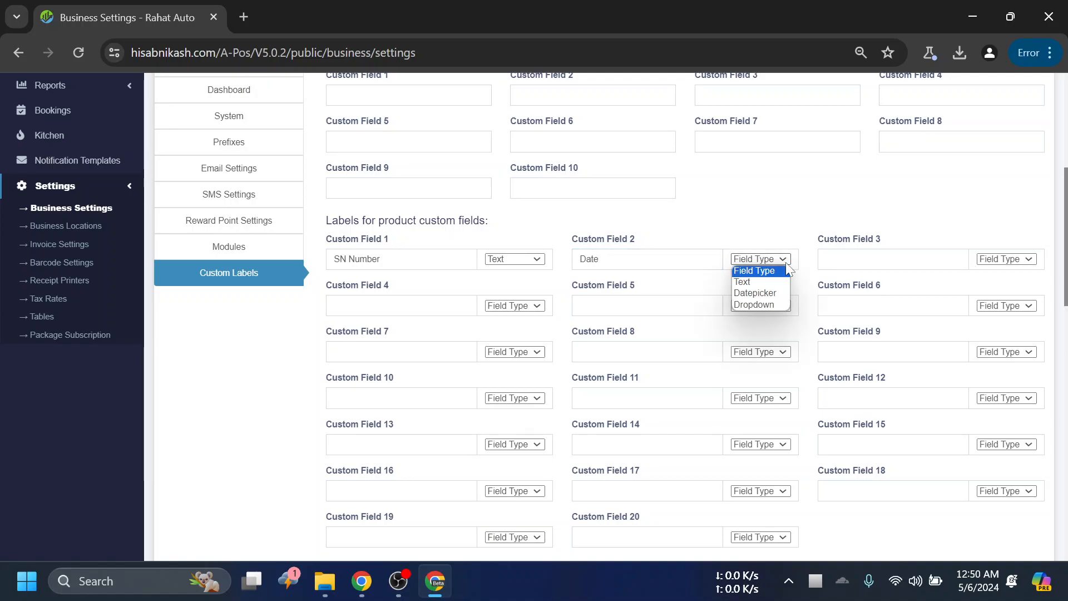
{"action": "left_click", "coordinate": [763, 293]}
{"action": "scroll", "coordinate": [853, 206], "scroll_direction": "down", "scroll_amount": 2}
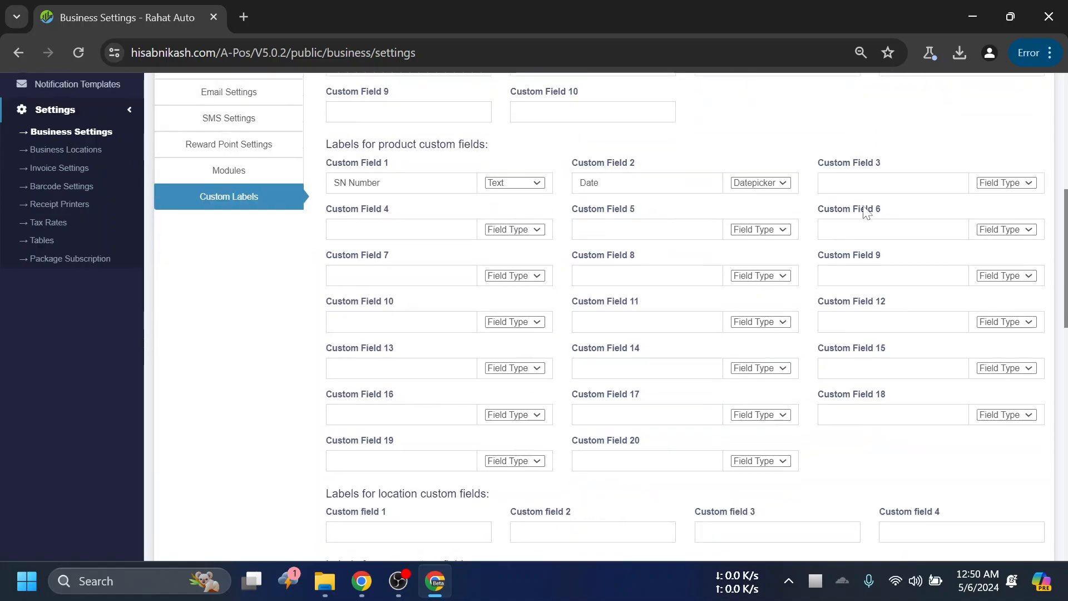
{"action": "scroll", "coordinate": [852, 206], "scroll_direction": "down", "scroll_amount": 15}
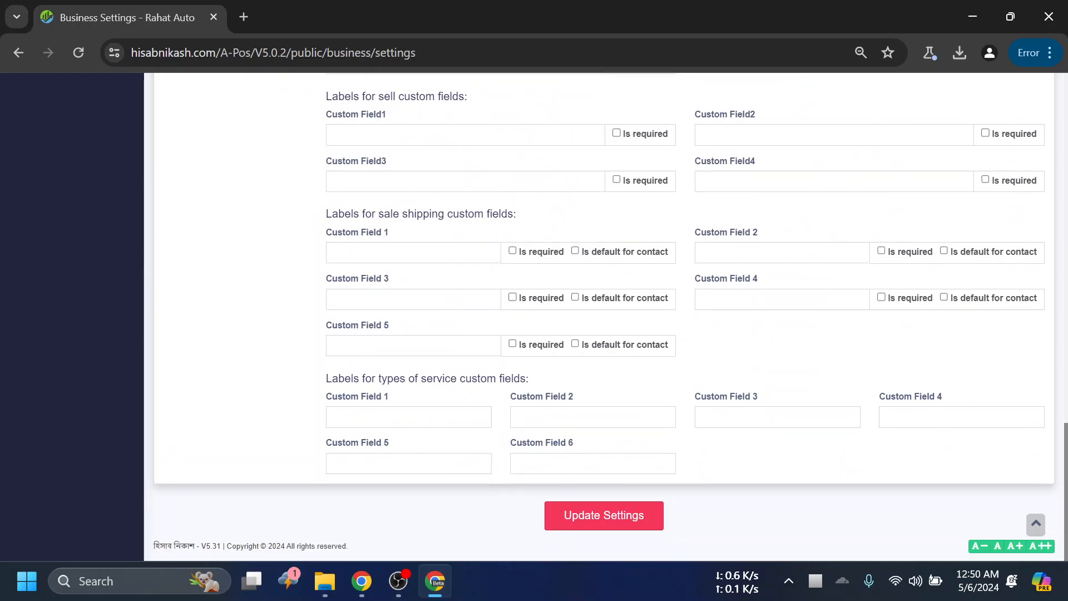
{"action": "left_click", "coordinate": [593, 526]}
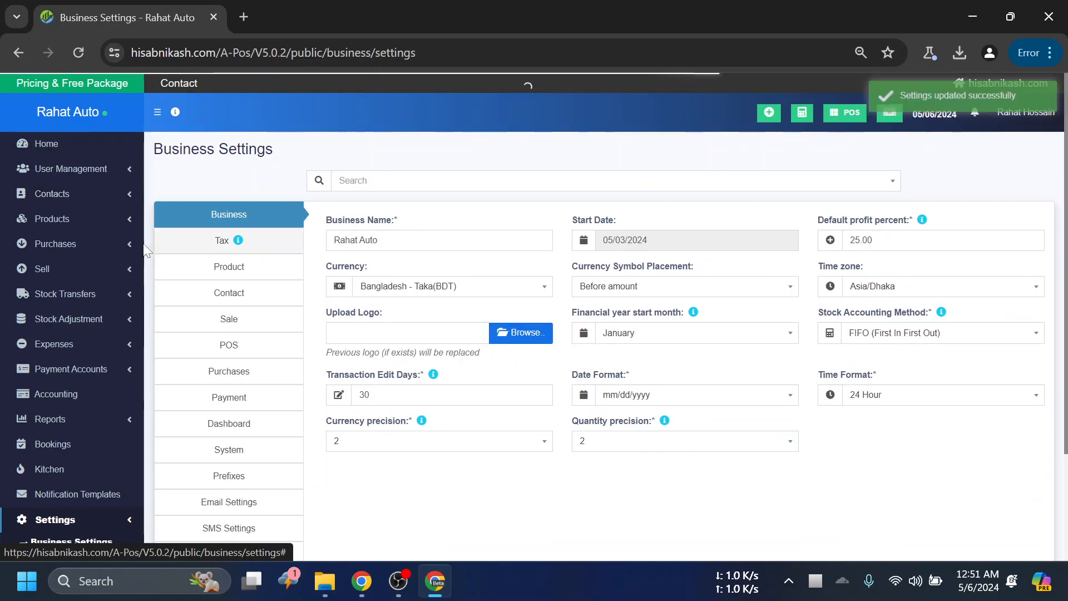
- Open the product list and check its table for the SN Number and Date columns
{"action": "left_click", "coordinate": [106, 222]}
{"action": "left_click", "coordinate": [54, 241]}
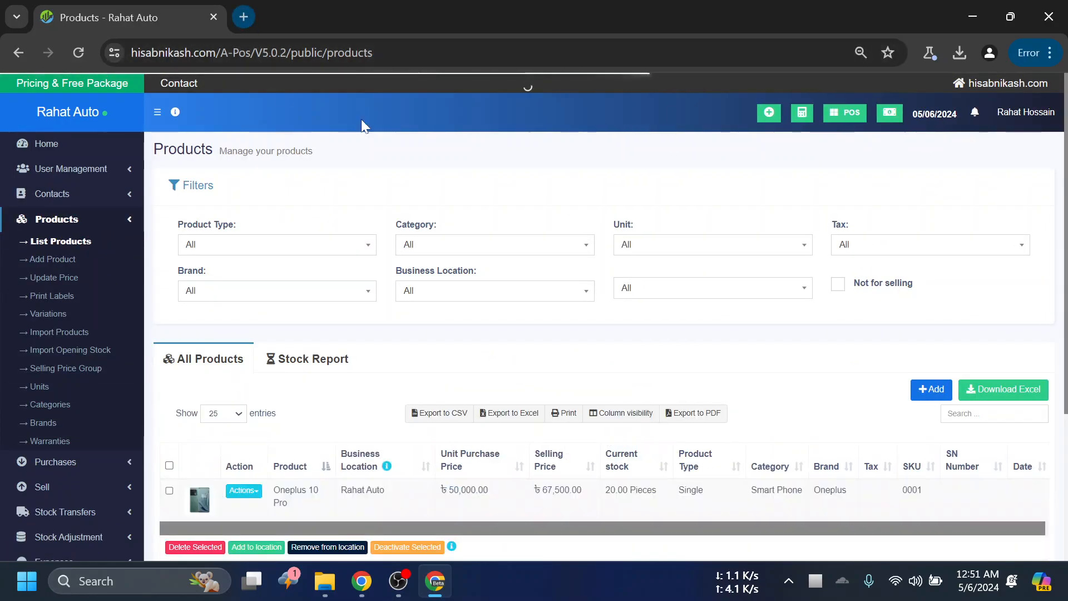
{"action": "scroll", "coordinate": [696, 356], "scroll_direction": "down", "scroll_amount": 3}
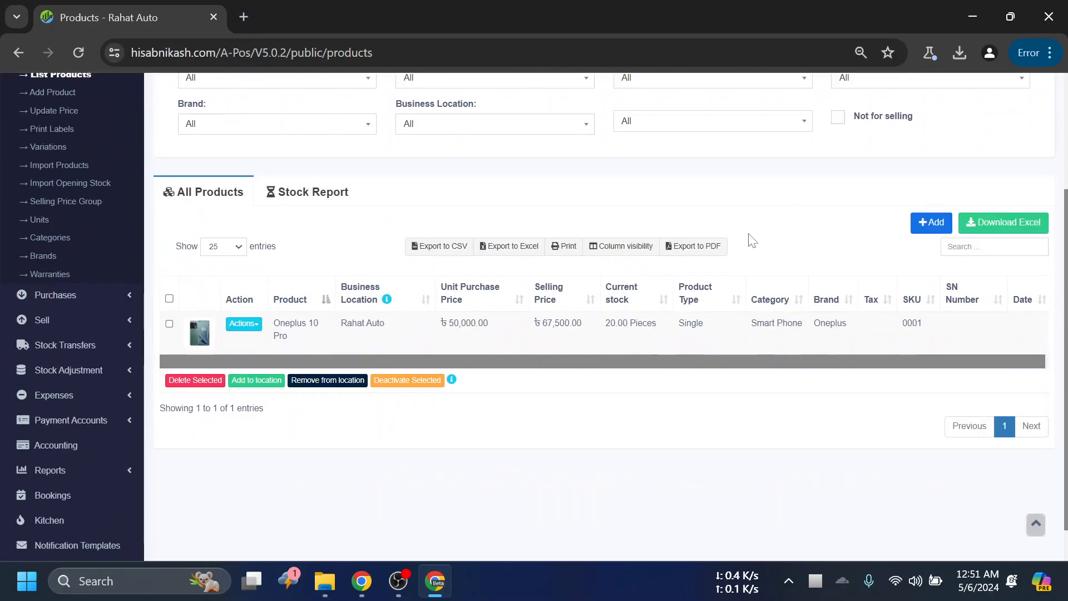
{"action": "scroll", "coordinate": [612, 214], "scroll_direction": "up", "scroll_amount": 3}
{"action": "scroll", "coordinate": [390, 167], "scroll_direction": "down", "scroll_amount": 4}
{"action": "scroll", "coordinate": [283, 212], "scroll_direction": "up", "scroll_amount": 3}
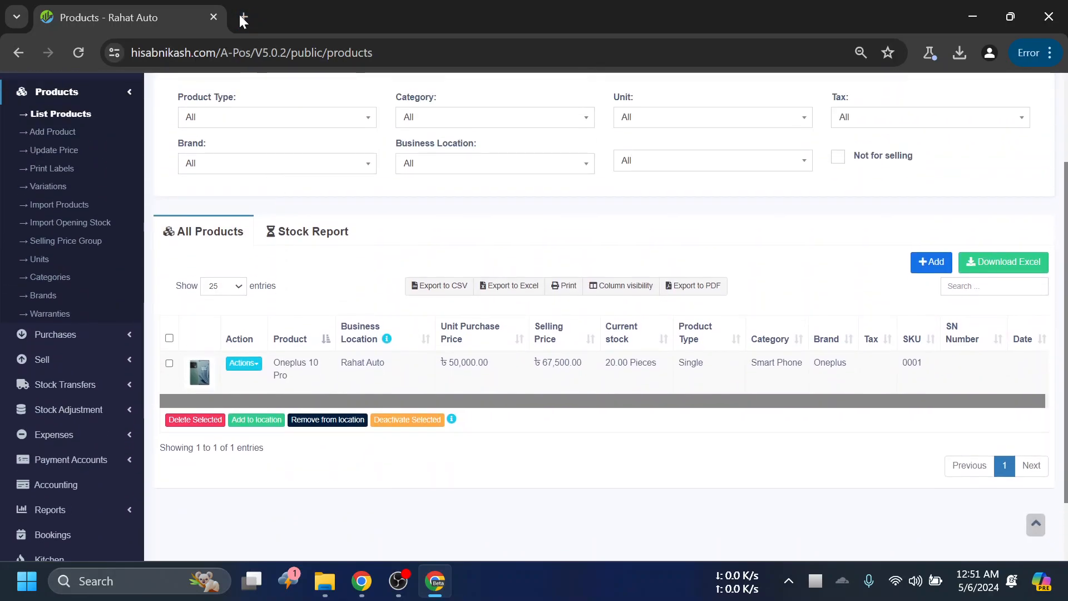
- Open a new browser tab
{"action": "left_click", "coordinate": [243, 17]}
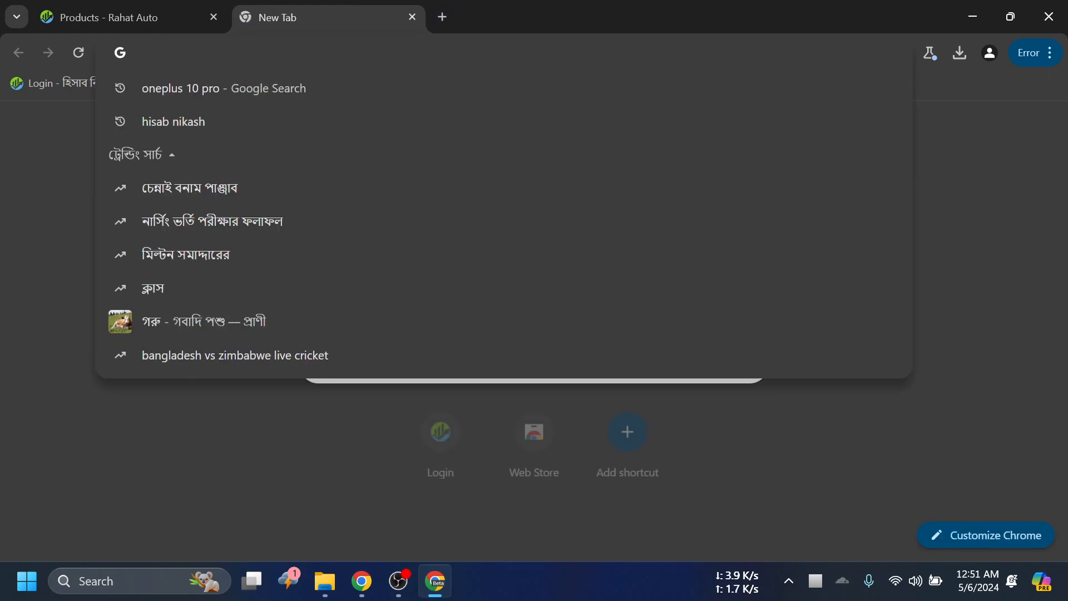
{"action": "type", "text": "Lapt"}
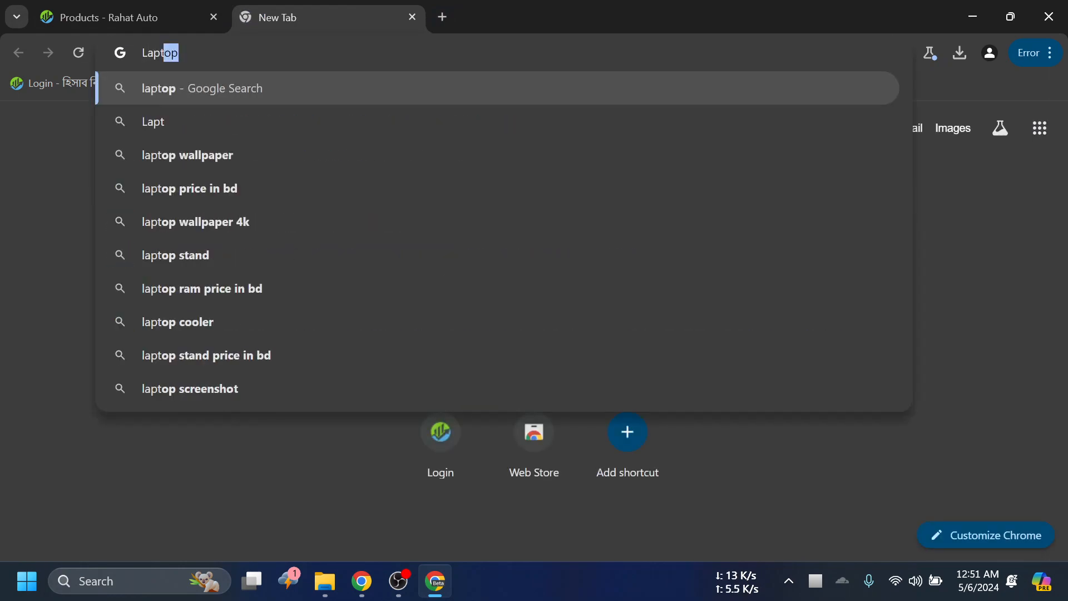
{"action": "type", "text": "op"}
{"action": "key", "text": "BackSpace"}
{"action": "key", "text": "BackSpace"}
{"action": "key", "text": "BackSpace"}
{"action": "key", "text": "BackSpace"}
{"action": "key", "text": "BackSpace"}
{"action": "key", "text": "BackSpace"}
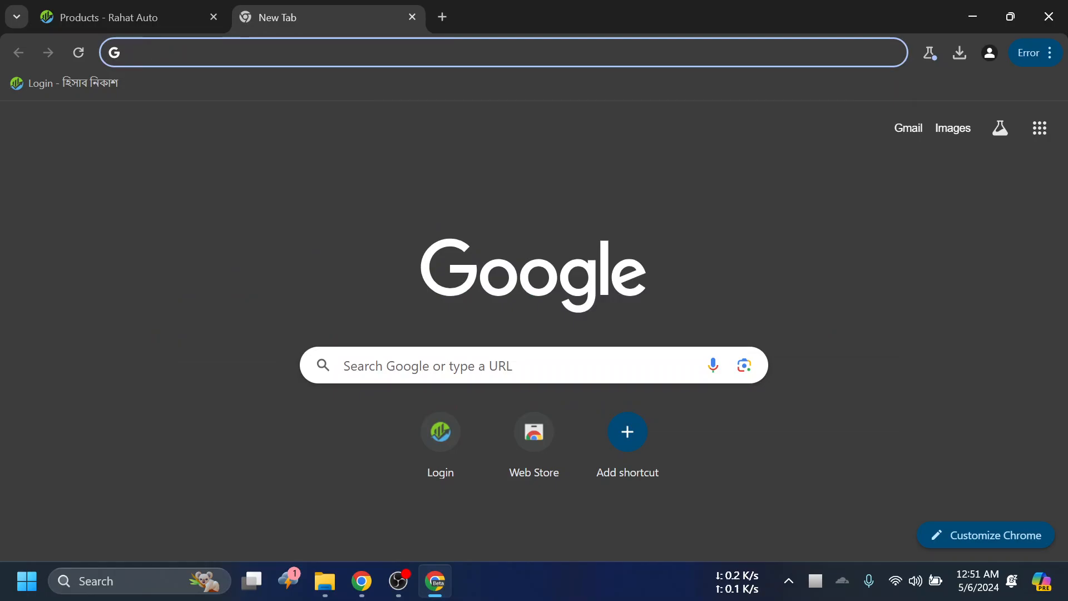
{"action": "type", "text": "RA"}
{"action": "key", "text": "BackSpace"}
{"action": "key", "text": "BackSpace"}
- Search the web for "tp link router bd" and open Star Tech's TP-Link router price page
{"action": "type", "text": "Tp"}
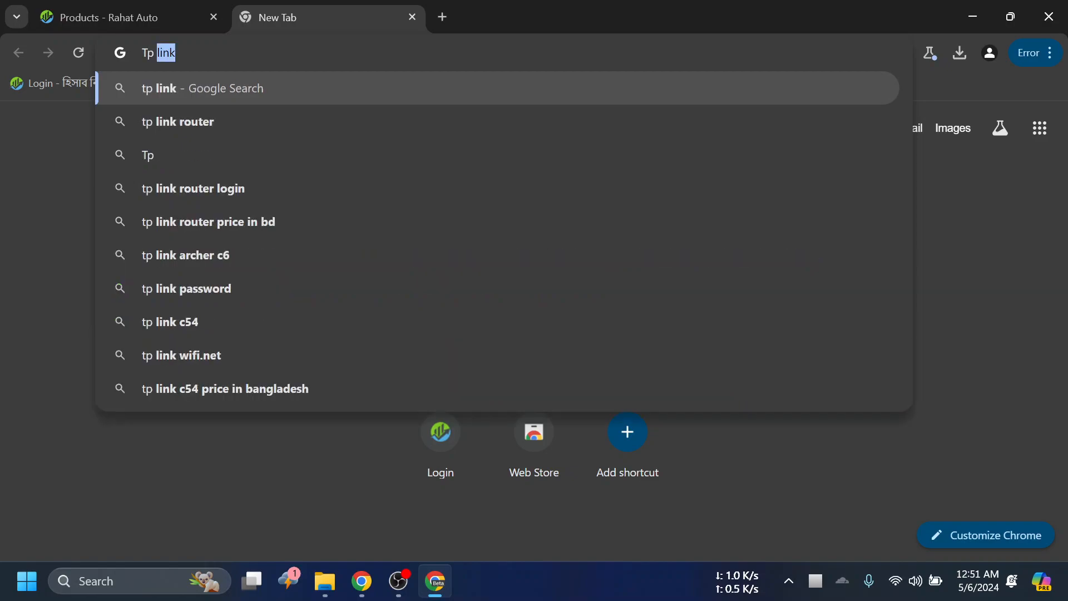
{"action": "type", "text": " link router"}
{"action": "key", "text": "Return"}
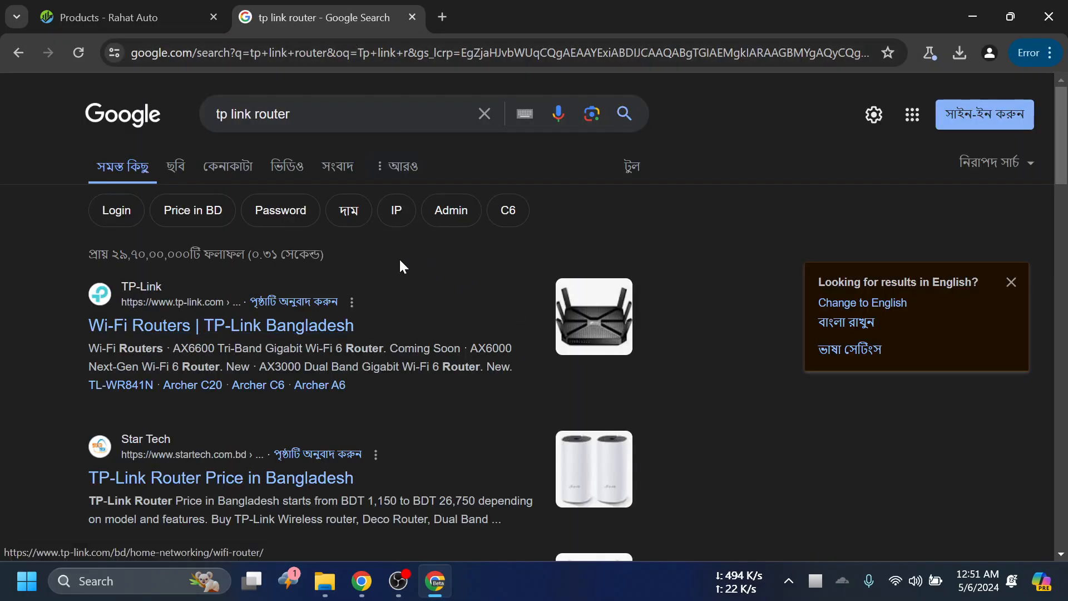
{"action": "left_click", "coordinate": [311, 114]}
{"action": "type", "text": "b"}
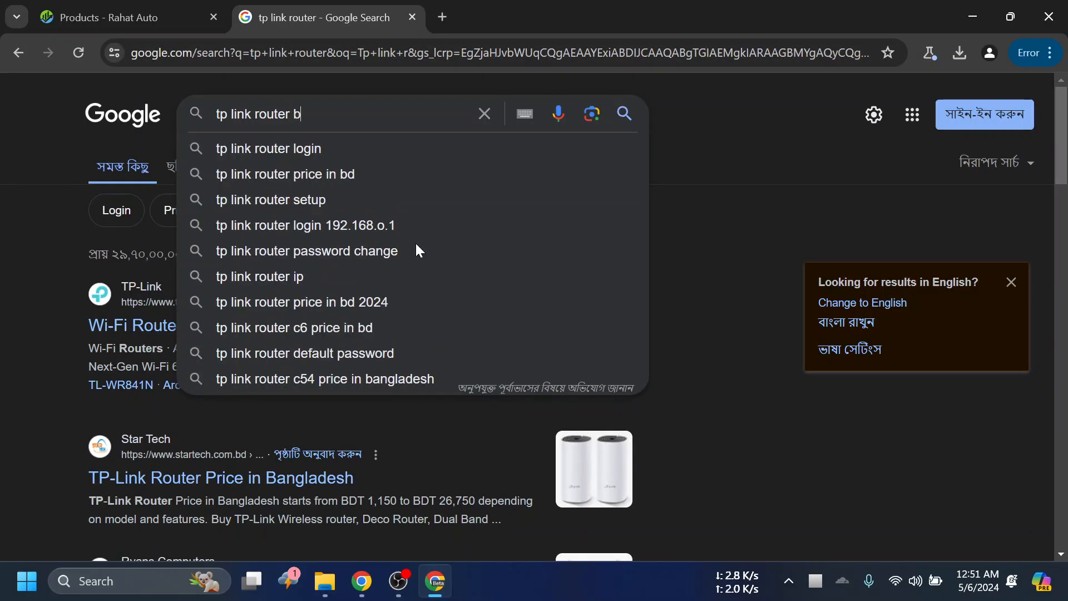
{"action": "type", "text": "d"}
{"action": "key", "text": "Return"}
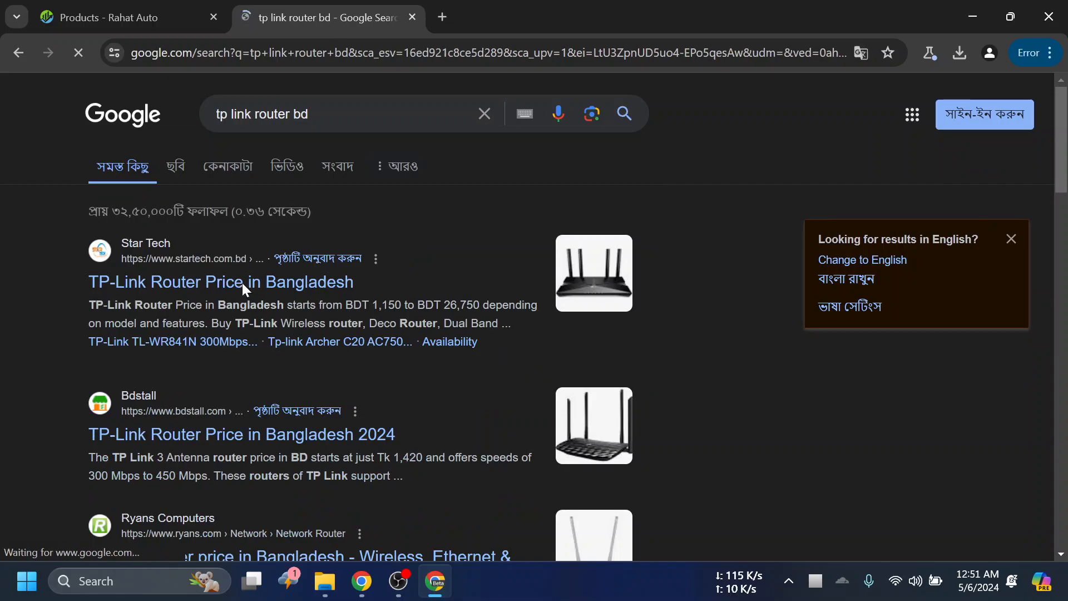
{"action": "left_click", "coordinate": [243, 285]}
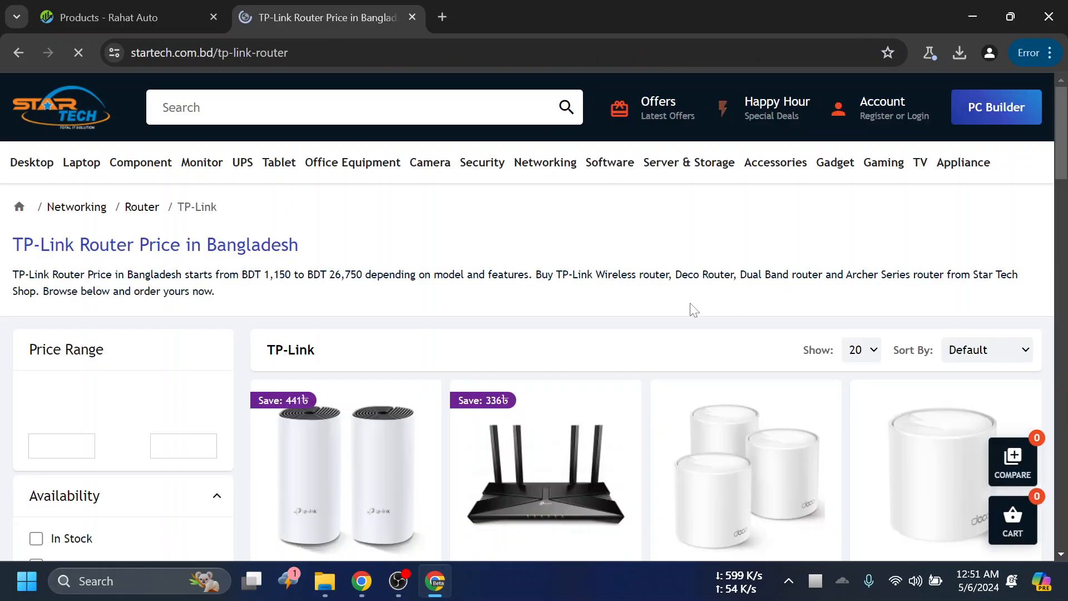
- Open the TP-Link TL-WR820N 300Mbps Wireless N Speed Router page from the router listing and select its product title
{"action": "scroll", "coordinate": [695, 312], "scroll_direction": "down", "scroll_amount": 7}
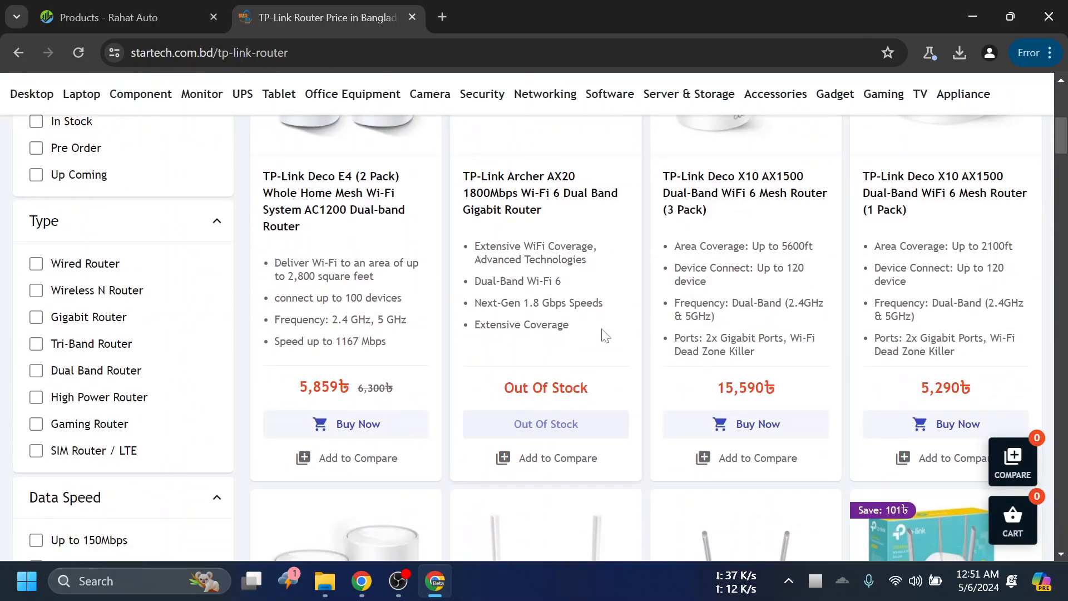
{"action": "scroll", "coordinate": [612, 329], "scroll_direction": "down", "scroll_amount": 5}
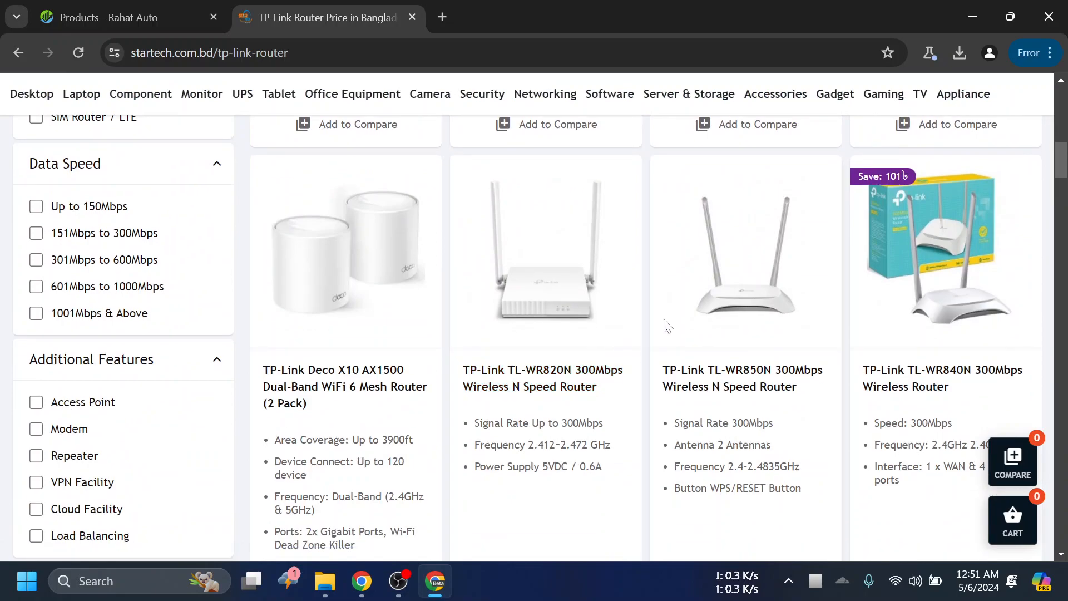
{"action": "left_click", "coordinate": [616, 371]}
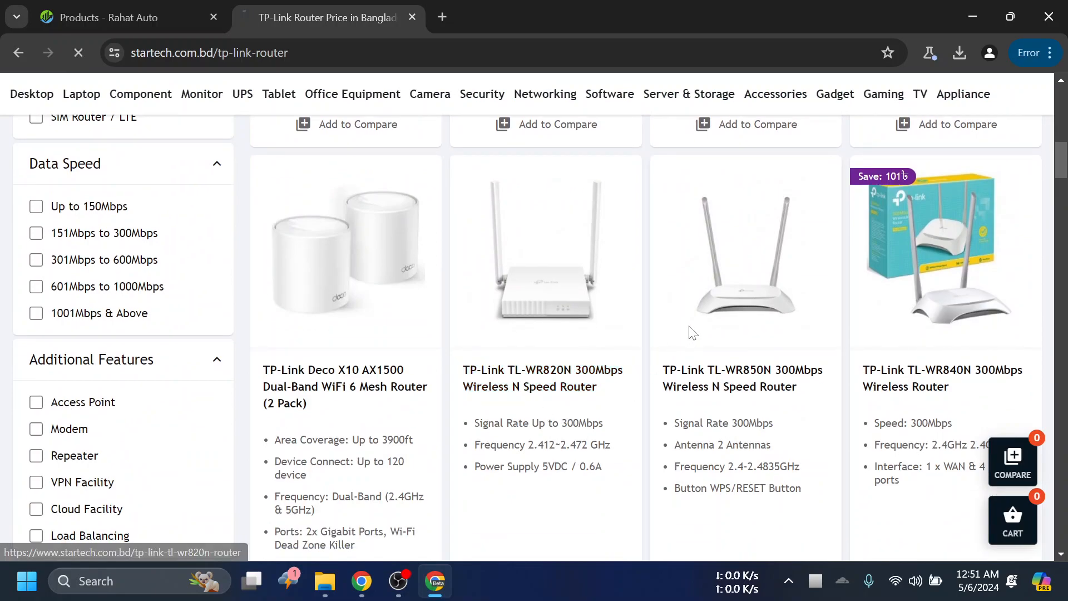
{"action": "scroll", "coordinate": [651, 351], "scroll_direction": "down", "scroll_amount": 3}
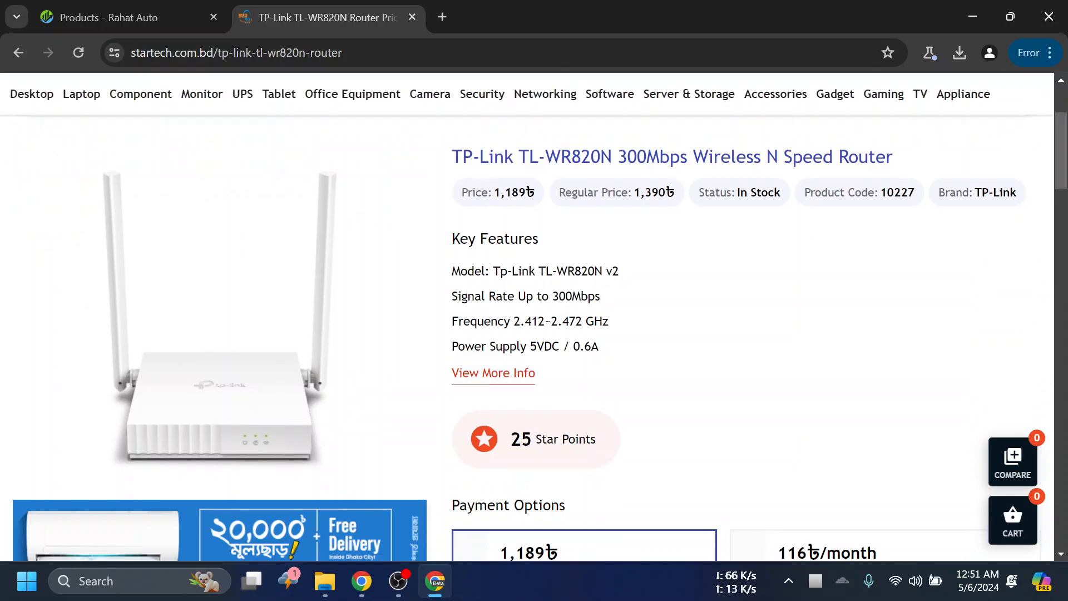
{"action": "scroll", "coordinate": [447, 296], "scroll_direction": "up", "scroll_amount": 2}
{"action": "left_click_drag", "start_coordinate": [453, 239], "coordinate": [925, 259]}
{"action": "key", "text": "ctrl+c"}
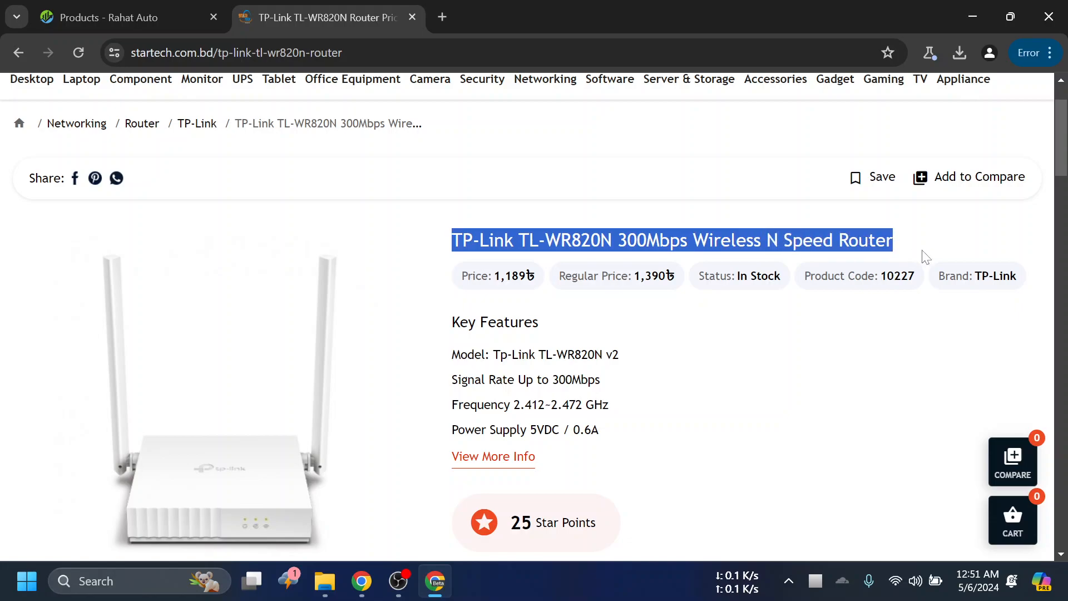
- Return to the Products page of the POS system and open a blank form for adding a new product
{"action": "left_click", "coordinate": [149, 7]}
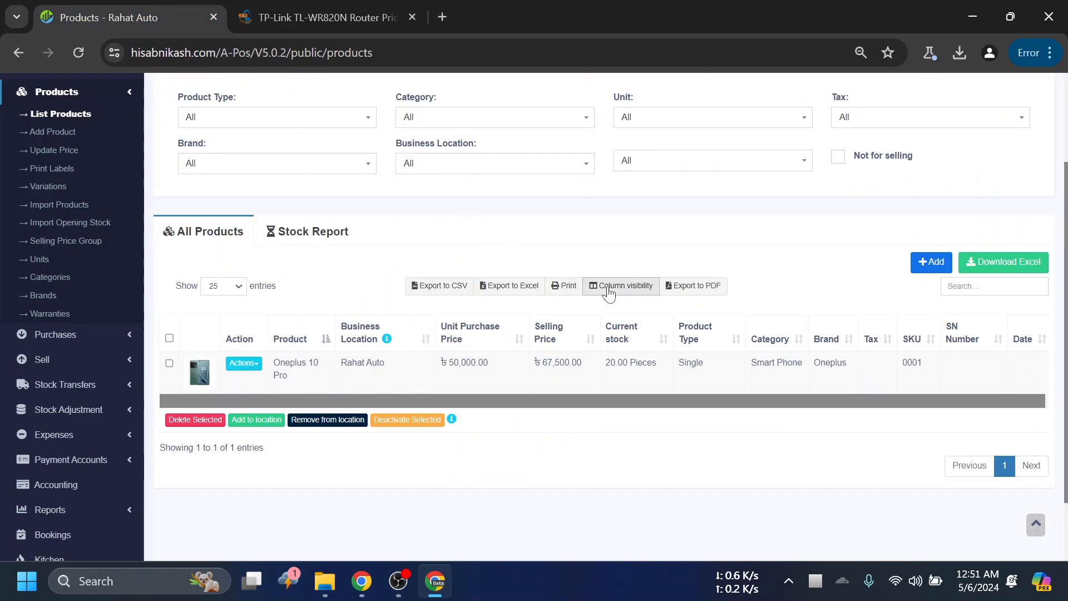
{"action": "left_click", "coordinate": [928, 262]}
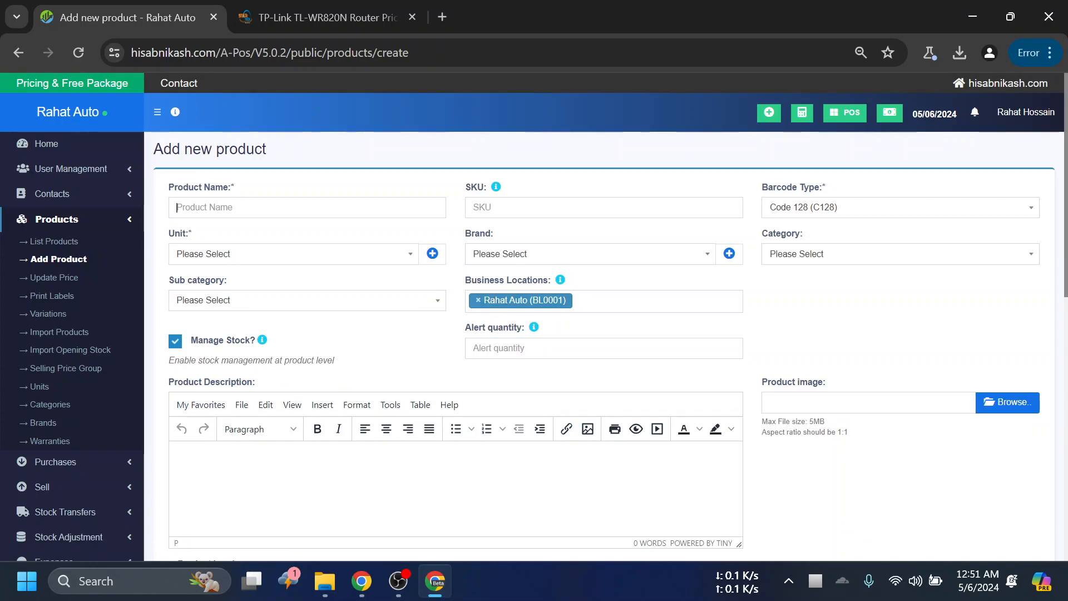
{"action": "left_click", "coordinate": [381, 209]}
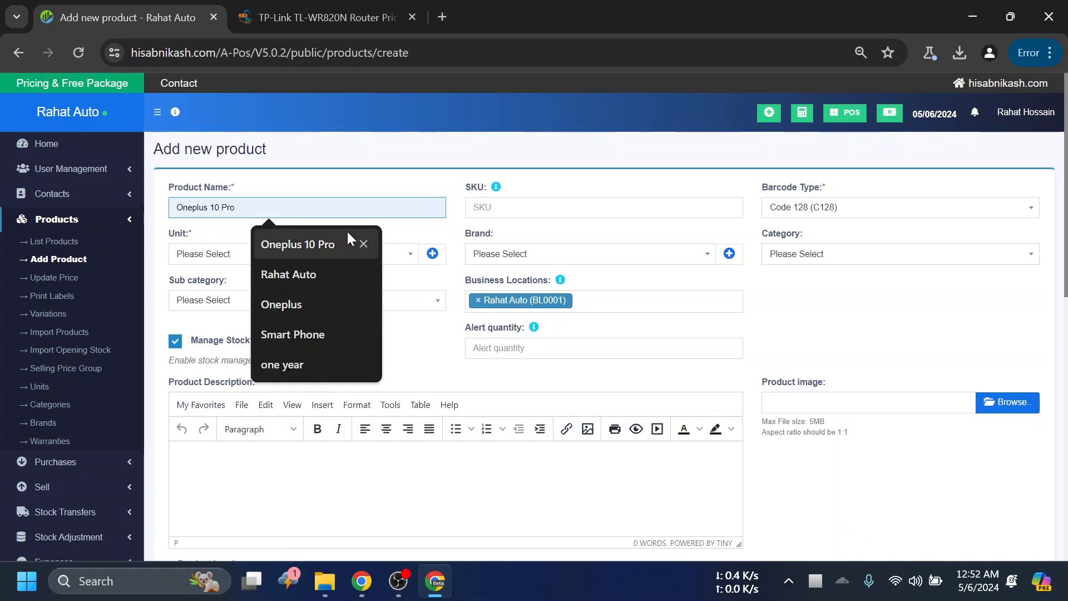
{"action": "left_click", "coordinate": [864, 333]}
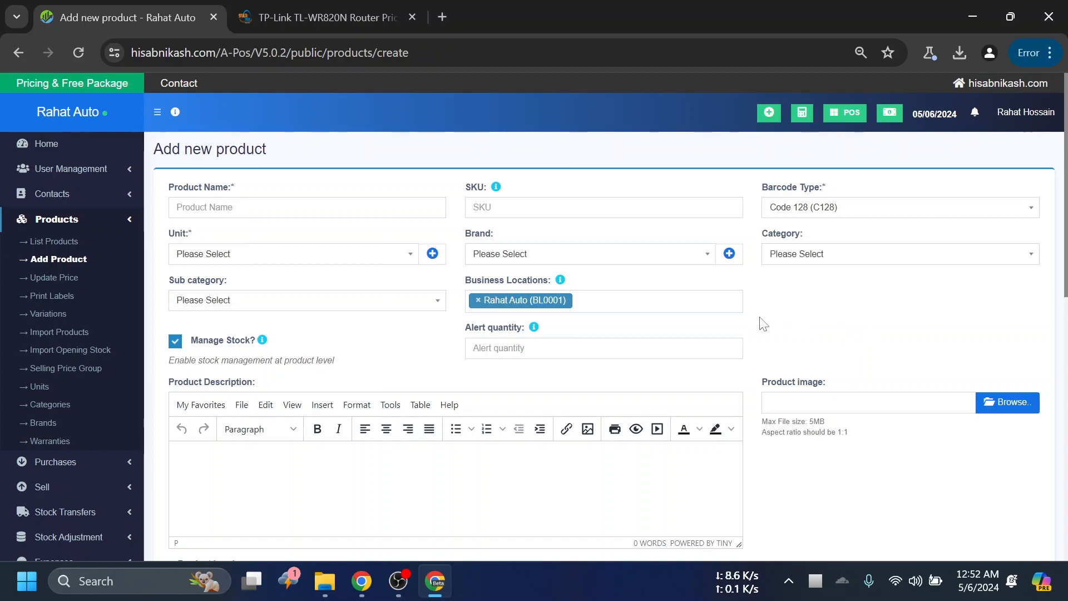
{"action": "left_click_drag", "start_coordinate": [814, 283], "coordinate": [855, 265]}
{"action": "scroll", "coordinate": [868, 273], "scroll_direction": "down", "scroll_amount": 1}
{"action": "left_click", "coordinate": [852, 249]}
{"action": "scroll", "coordinate": [873, 253], "scroll_direction": "up", "scroll_amount": 1}
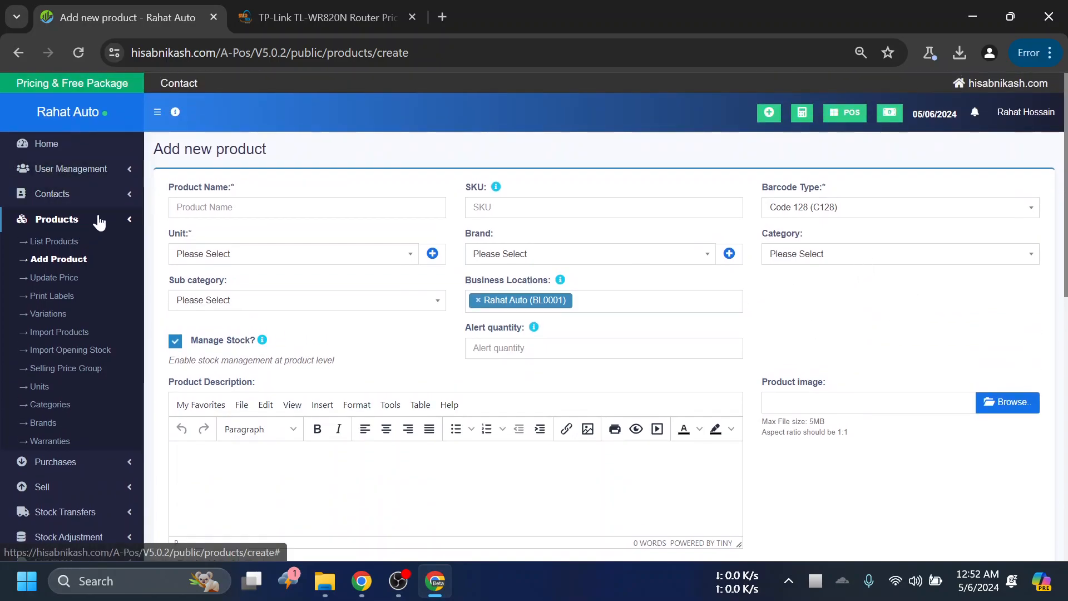
- Leave the blank product form and open the product section of Business Settings
{"action": "left_click", "coordinate": [130, 216]}
{"action": "scroll", "coordinate": [119, 269], "scroll_direction": "down", "scroll_amount": 1}
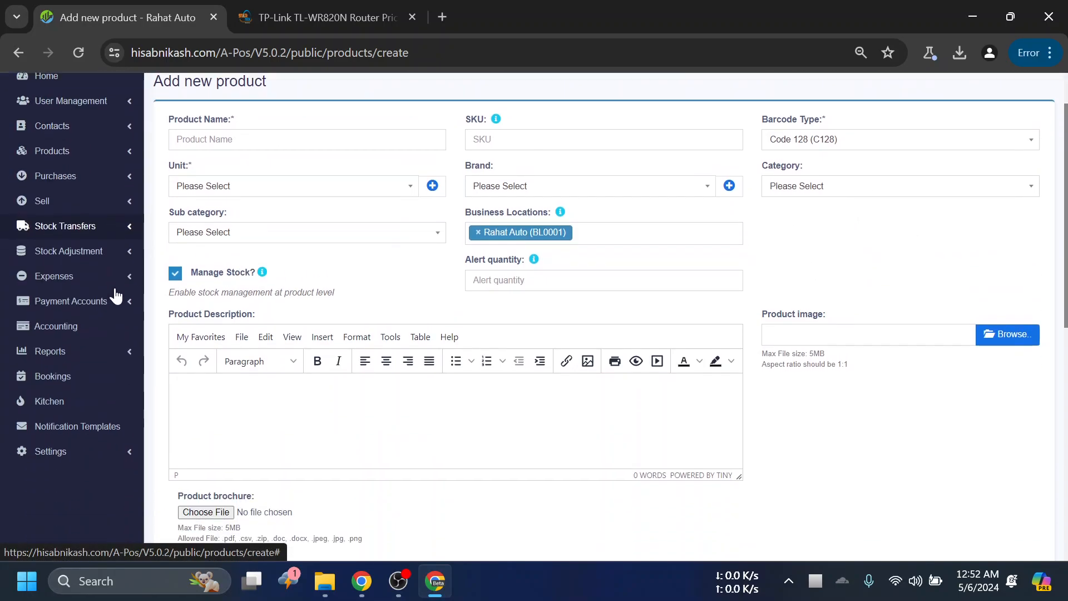
{"action": "left_click", "coordinate": [127, 433]}
{"action": "left_click", "coordinate": [67, 462]}
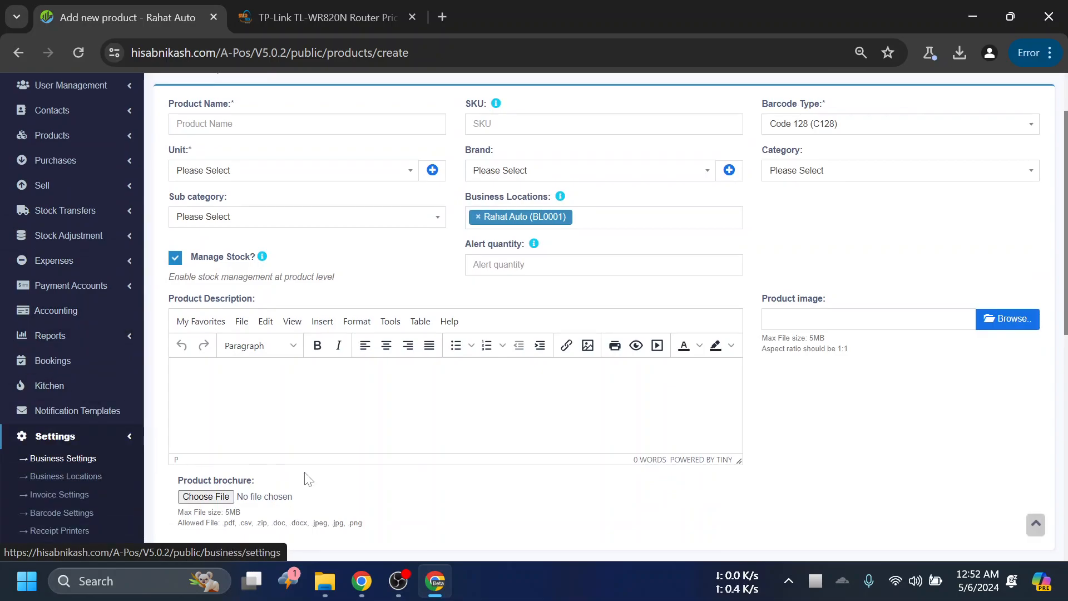
{"action": "left_click", "coordinate": [609, 159]}
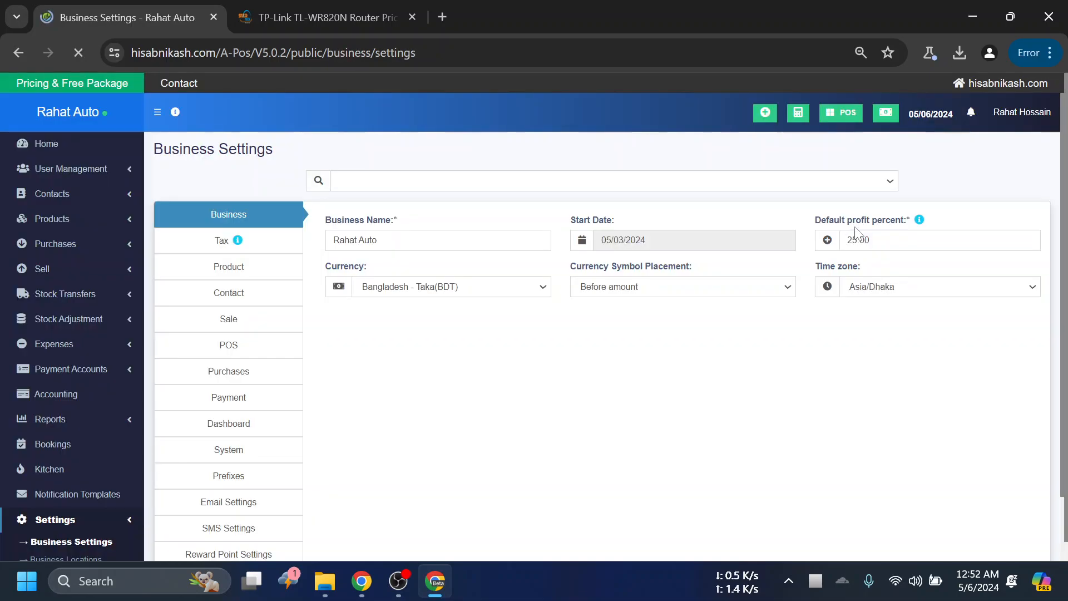
{"action": "left_click", "coordinate": [240, 269]}
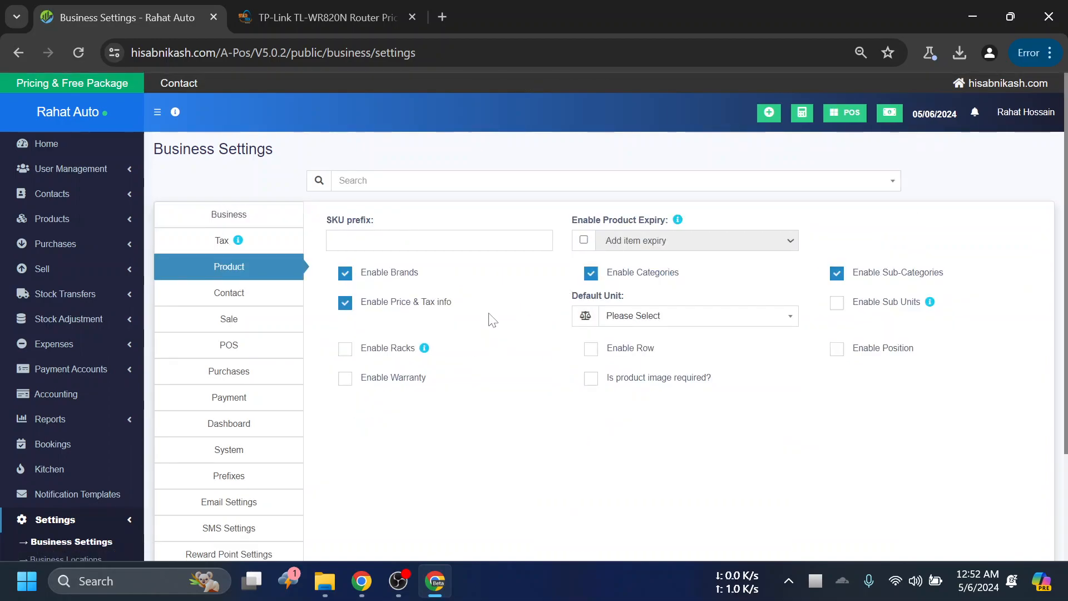
- Set the default product unit to Pieces (Pc(s)) and enable Warranty, keeping the Racks option off
{"action": "left_click", "coordinate": [346, 350]}
{"action": "left_click", "coordinate": [351, 351]}
{"action": "left_click", "coordinate": [628, 351]}
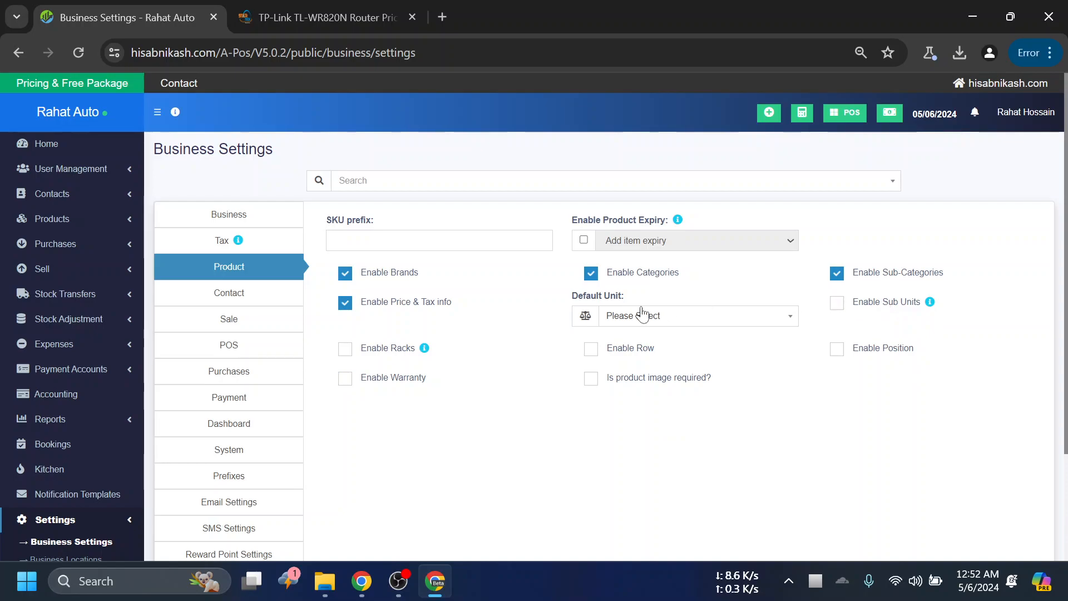
{"action": "left_click", "coordinate": [660, 328]}
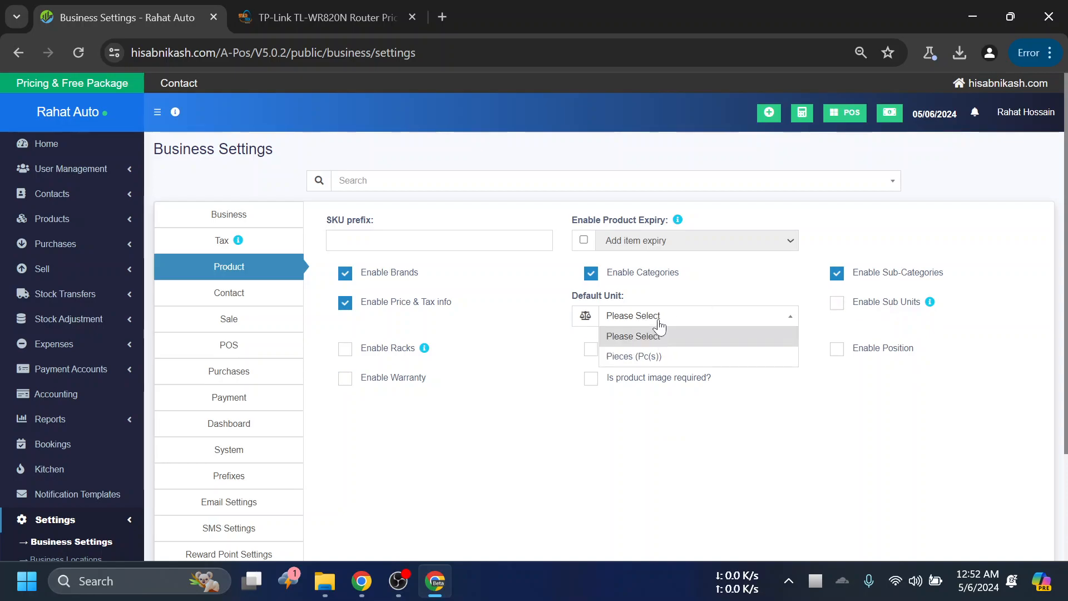
{"action": "left_click", "coordinate": [648, 357]}
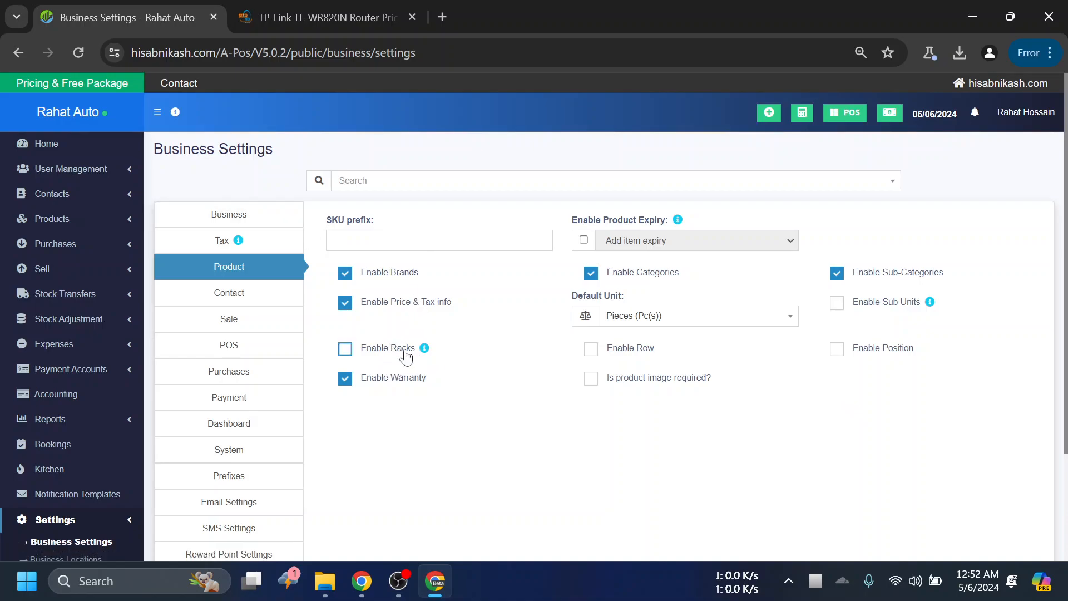
{"action": "left_click_drag", "start_coordinate": [417, 348], "coordinate": [352, 361]}
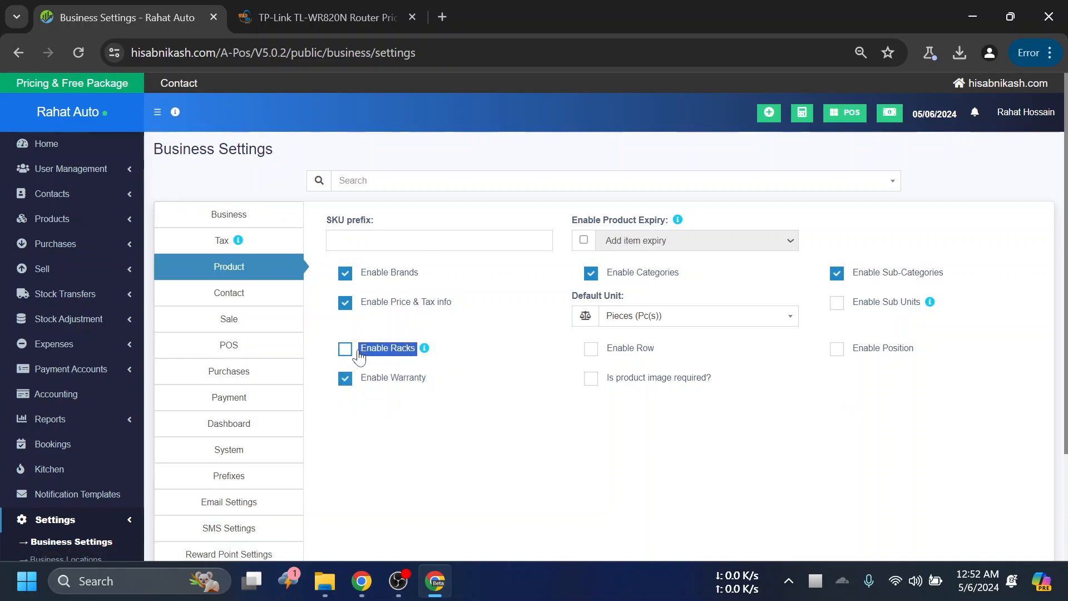
{"action": "left_click", "coordinate": [562, 459]}
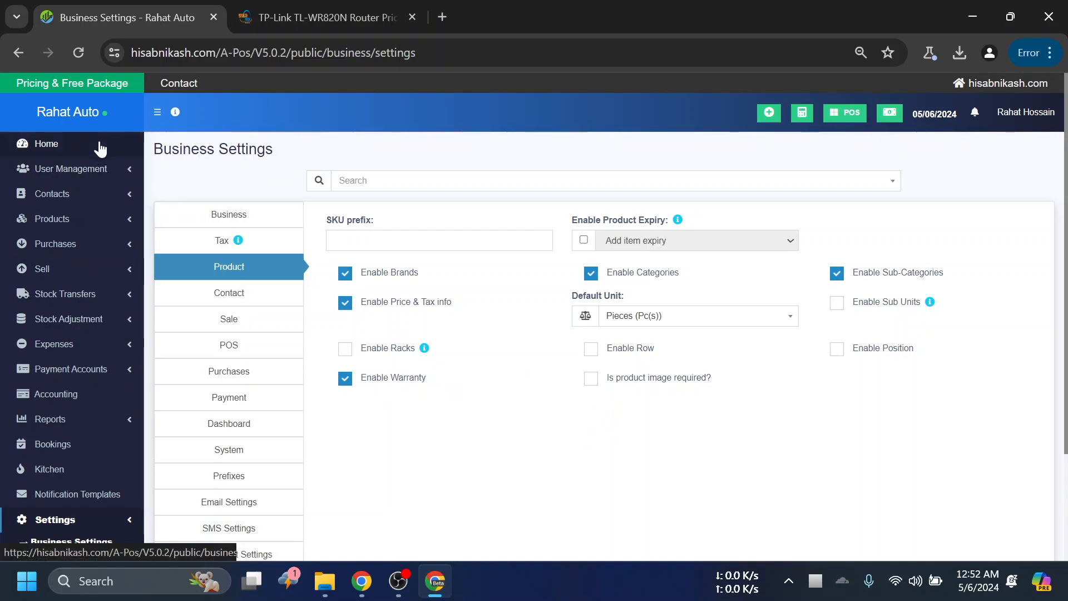
- Open a new product form and enter the name TP-Link TL-WR820N 300Mbps Wireless N Speed Router with SKU 0003
{"action": "left_click", "coordinate": [69, 223]}
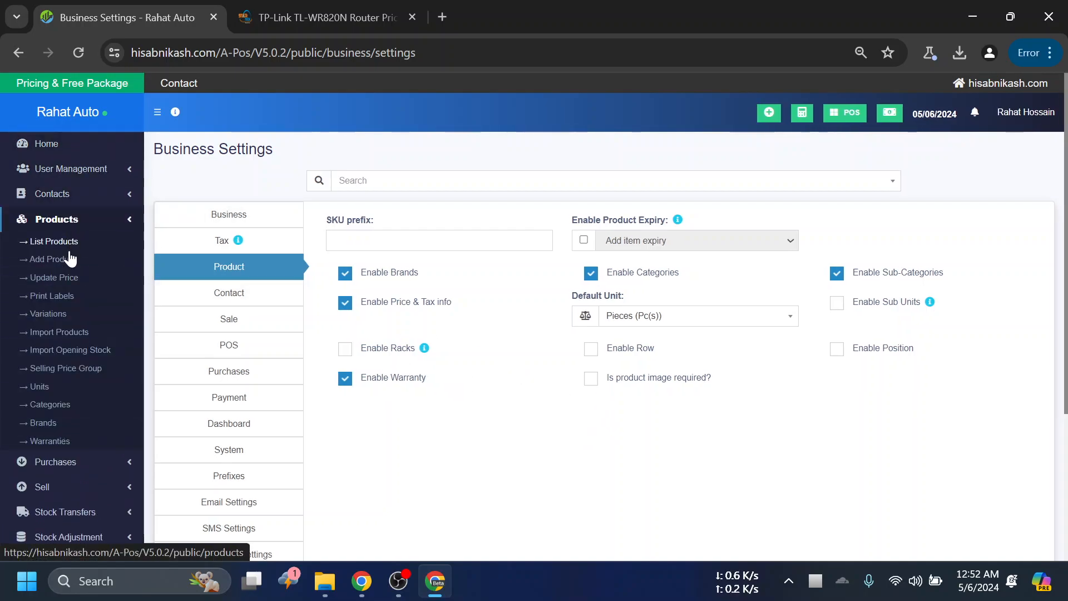
{"action": "left_click", "coordinate": [579, 160]}
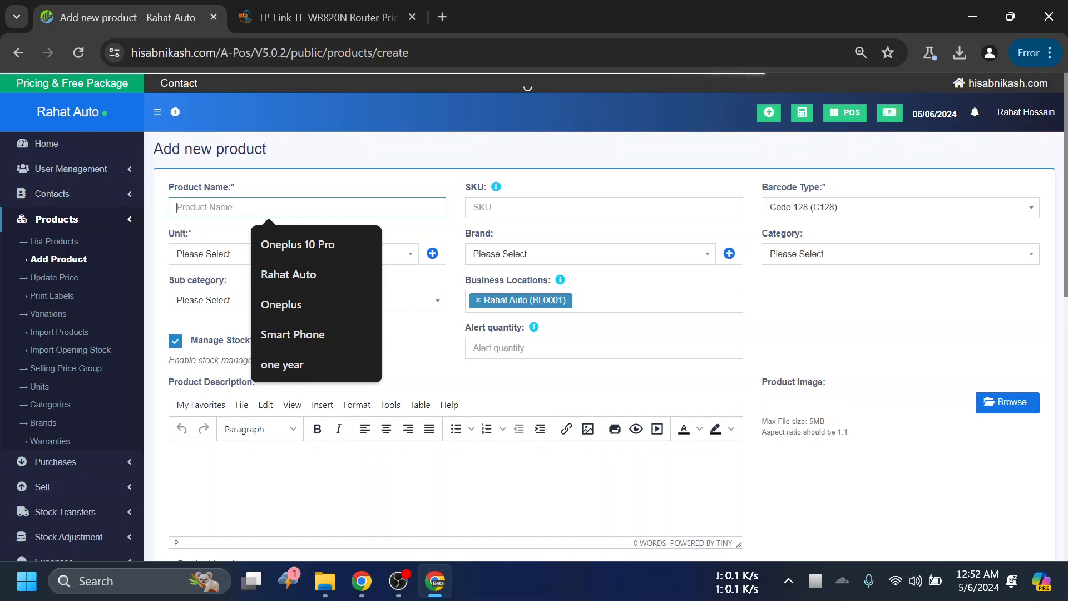
{"action": "key", "text": "ctrl+v"}
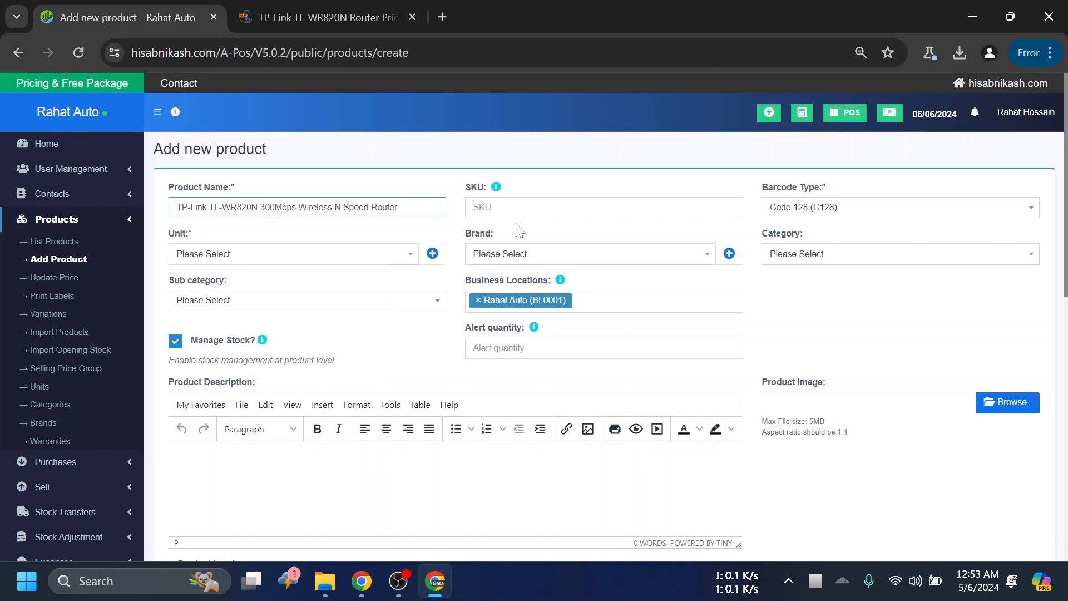
{"action": "left_click", "coordinate": [517, 209]}
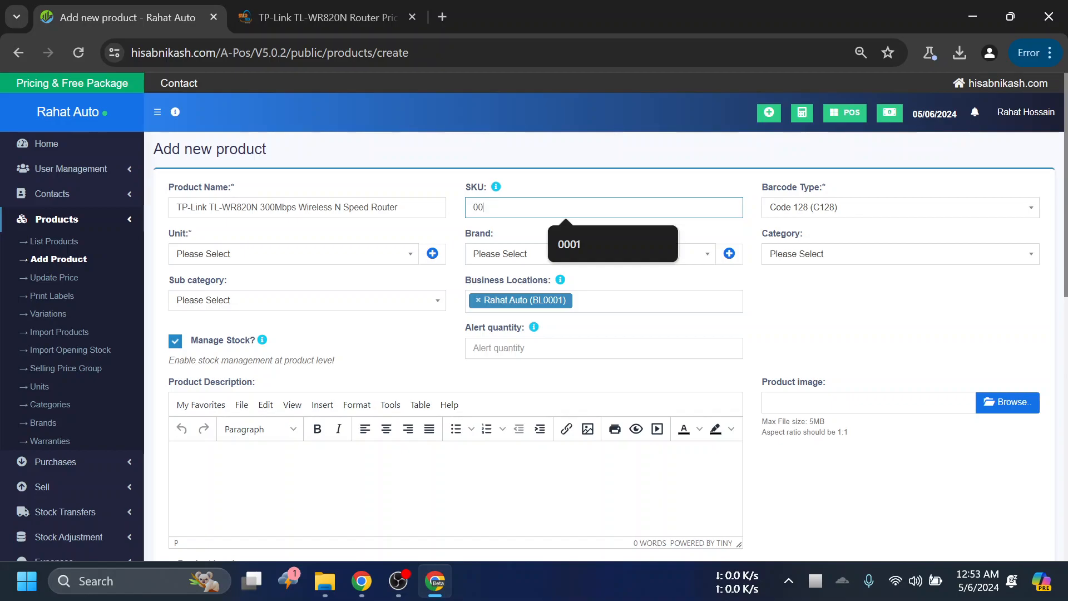
{"action": "type", "text": "3"}
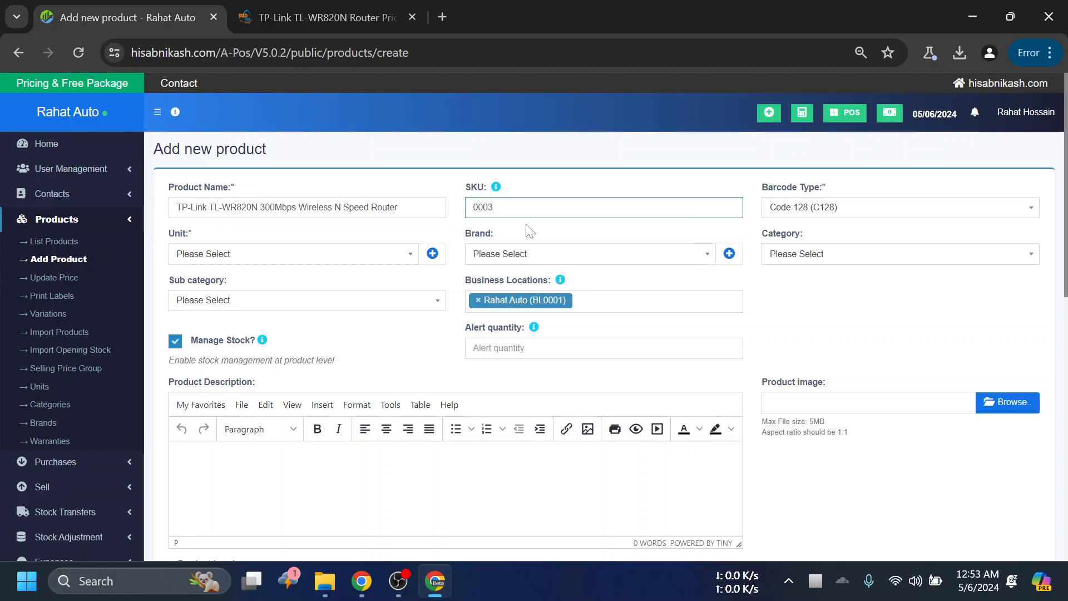
- Review the SKU and Unit fields of the new product
{"action": "left_click_drag", "start_coordinate": [492, 191], "coordinate": [465, 189]}
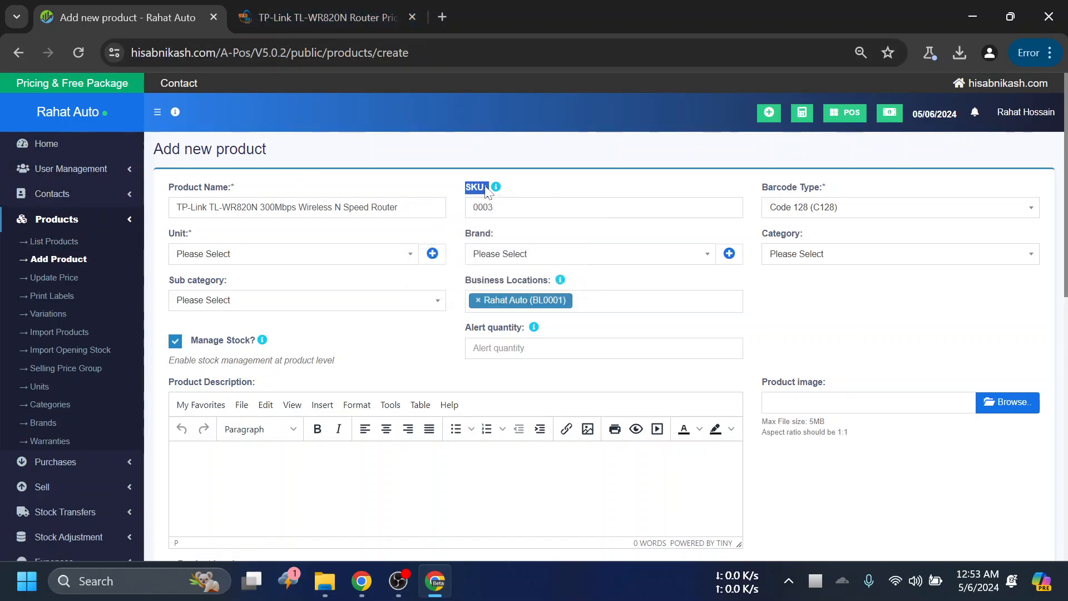
{"action": "key", "text": "Tab"}
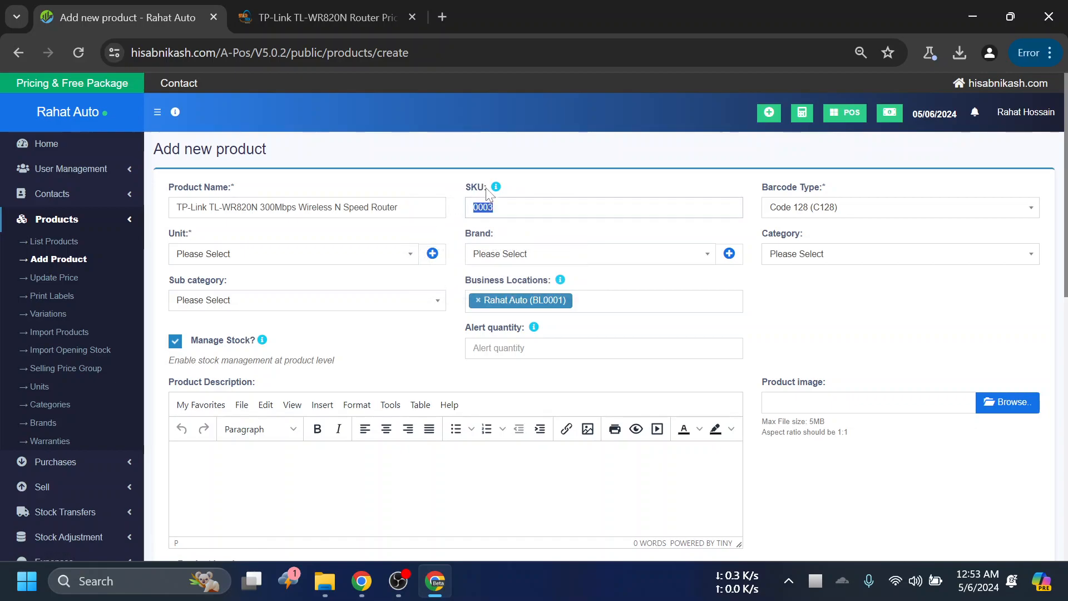
{"action": "left_click", "coordinate": [543, 184]}
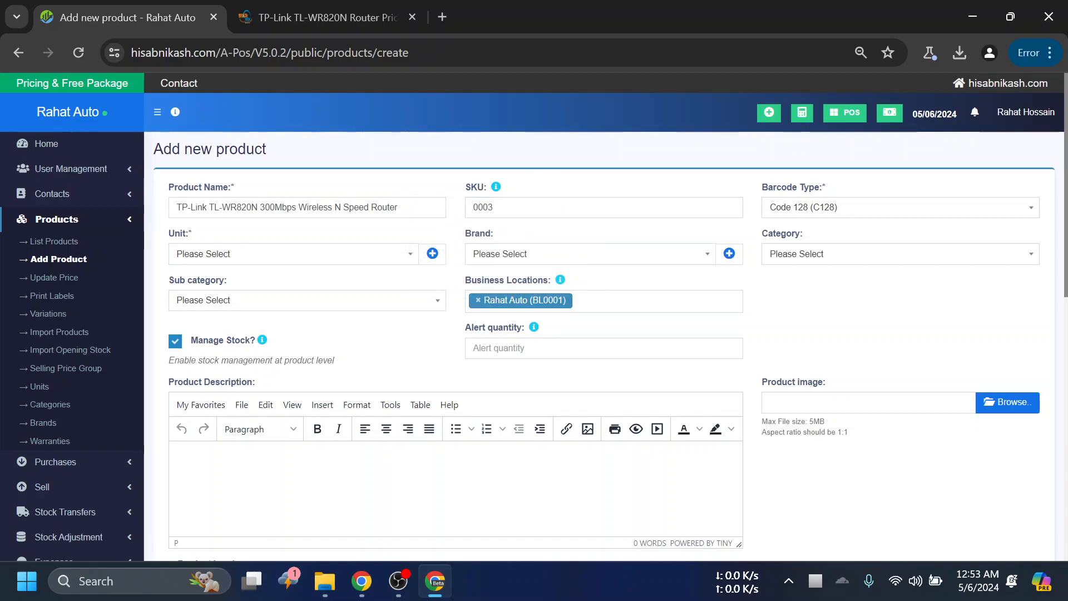
{"action": "left_click_drag", "start_coordinate": [490, 189], "coordinate": [468, 194]}
{"action": "left_click", "coordinate": [532, 187]}
{"action": "left_click", "coordinate": [254, 252]}
{"action": "left_click", "coordinate": [229, 284]}
- Reload the new product form, discarding the entered name and SKU
{"action": "scroll", "coordinate": [855, 267], "scroll_direction": "down", "scroll_amount": 3}
{"action": "scroll", "coordinate": [854, 266], "scroll_direction": "up", "scroll_amount": 3}
{"action": "left_click", "coordinate": [78, 51]}
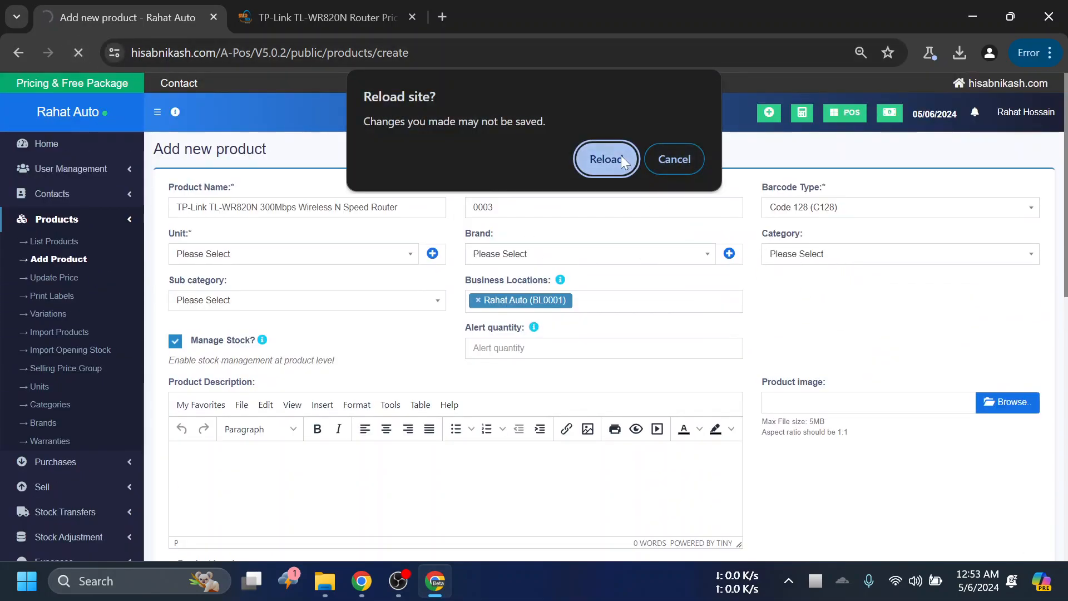
{"action": "left_click", "coordinate": [621, 159]}
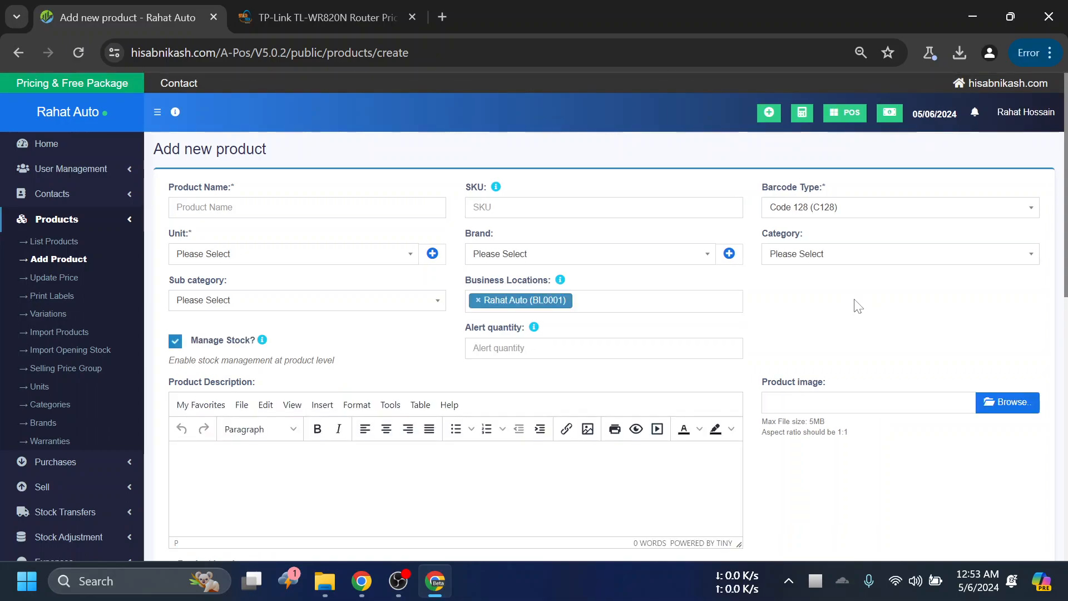
- Look through the blank product form, and return to the product section of Business Settings
{"action": "scroll", "coordinate": [858, 306], "scroll_direction": "down", "scroll_amount": 2}
{"action": "scroll", "coordinate": [858, 305], "scroll_direction": "up", "scroll_amount": 2}
{"action": "scroll", "coordinate": [858, 306], "scroll_direction": "down", "scroll_amount": 4}
{"action": "scroll", "coordinate": [857, 306], "scroll_direction": "down", "scroll_amount": 1}
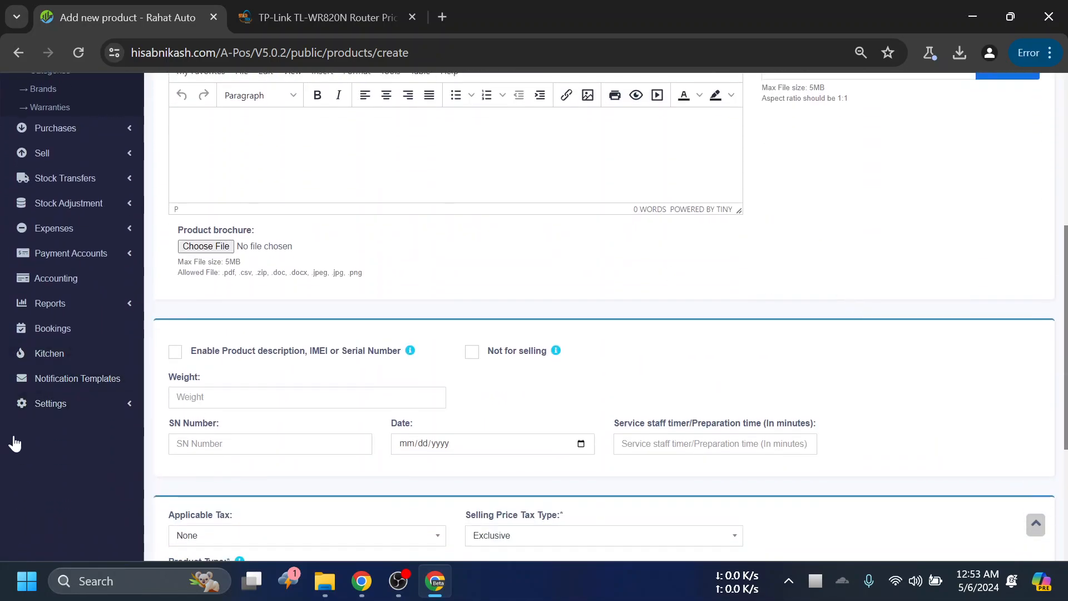
{"action": "left_click", "coordinate": [84, 403]}
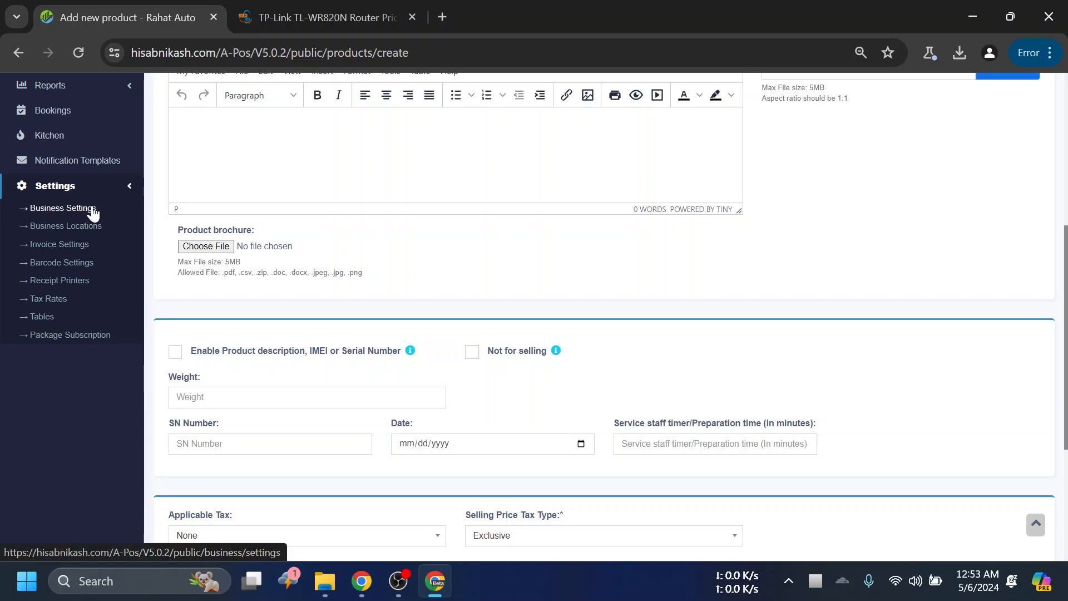
{"action": "left_click", "coordinate": [82, 209]}
{"action": "left_click", "coordinate": [608, 188]}
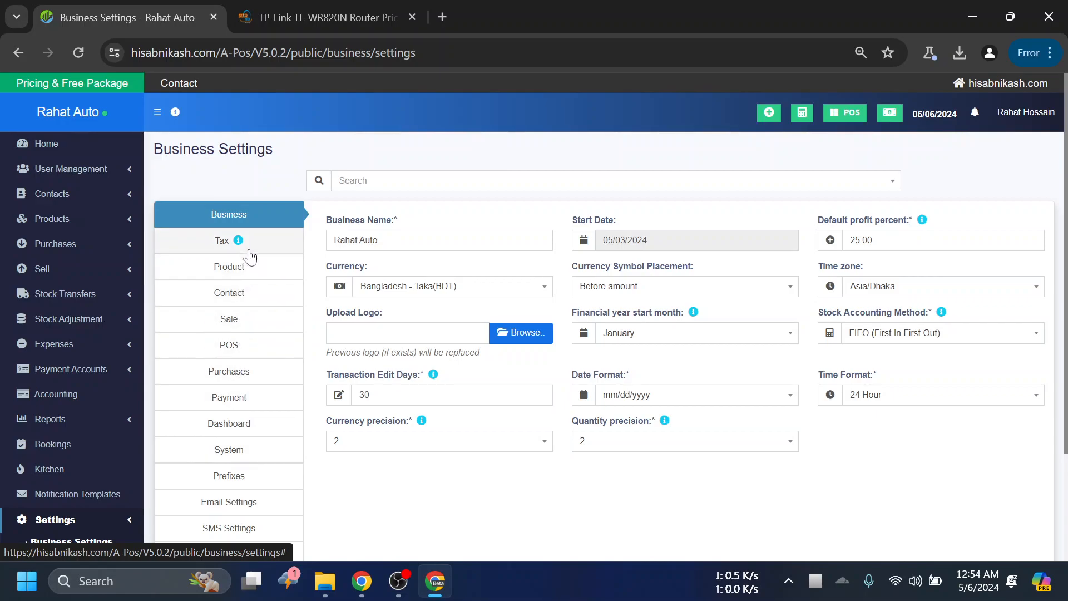
{"action": "left_click", "coordinate": [251, 273]}
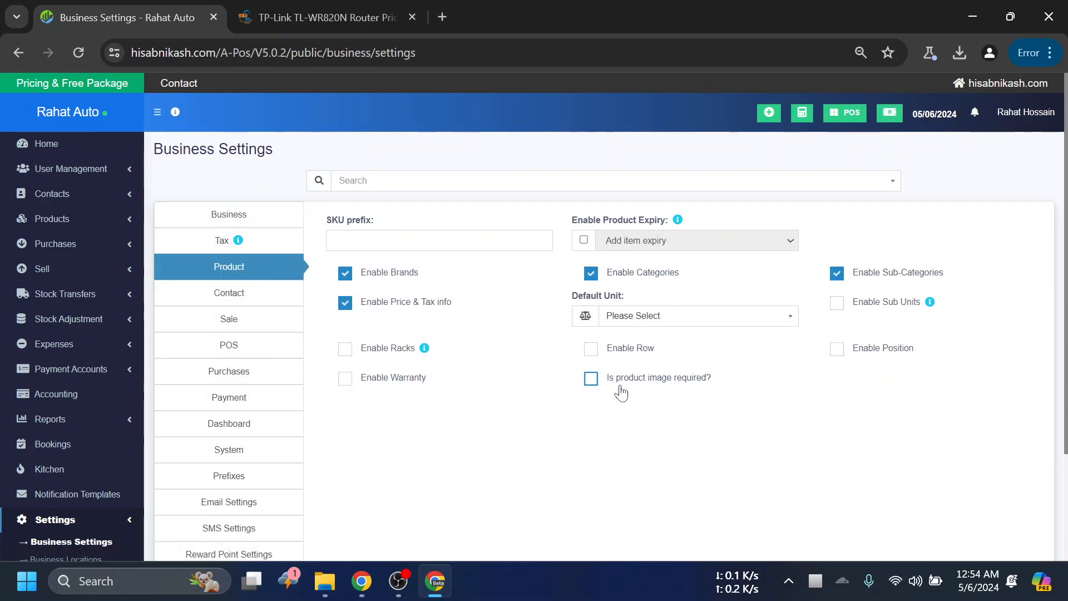
- Enable Warranty for products, update the business settings, and recheck the product section
{"action": "left_click", "coordinate": [383, 378]}
{"action": "scroll", "coordinate": [568, 401], "scroll_direction": "down", "scroll_amount": 3}
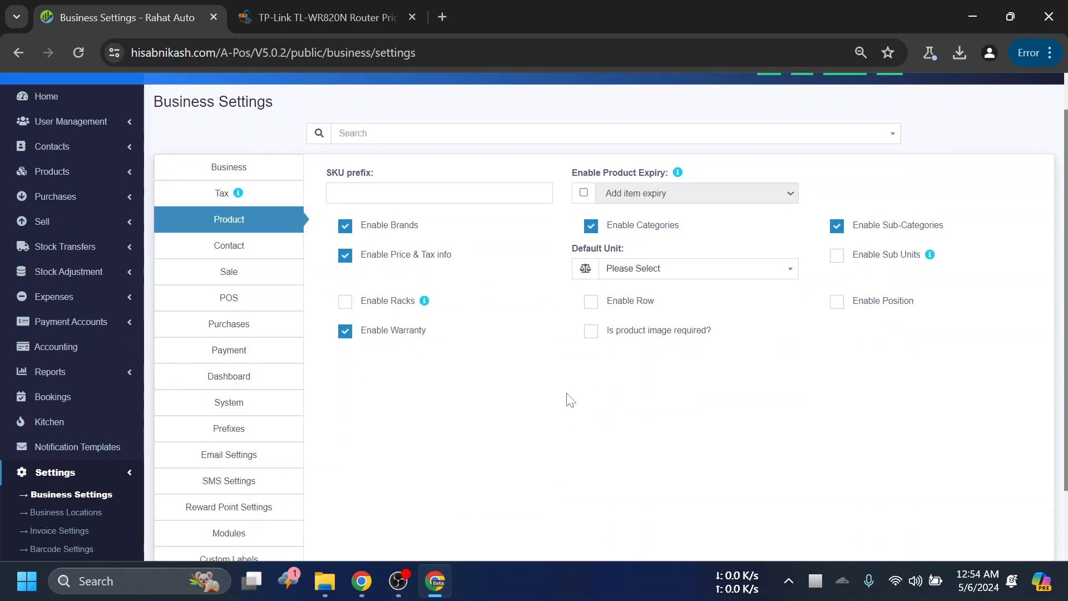
{"action": "left_click", "coordinate": [640, 515]}
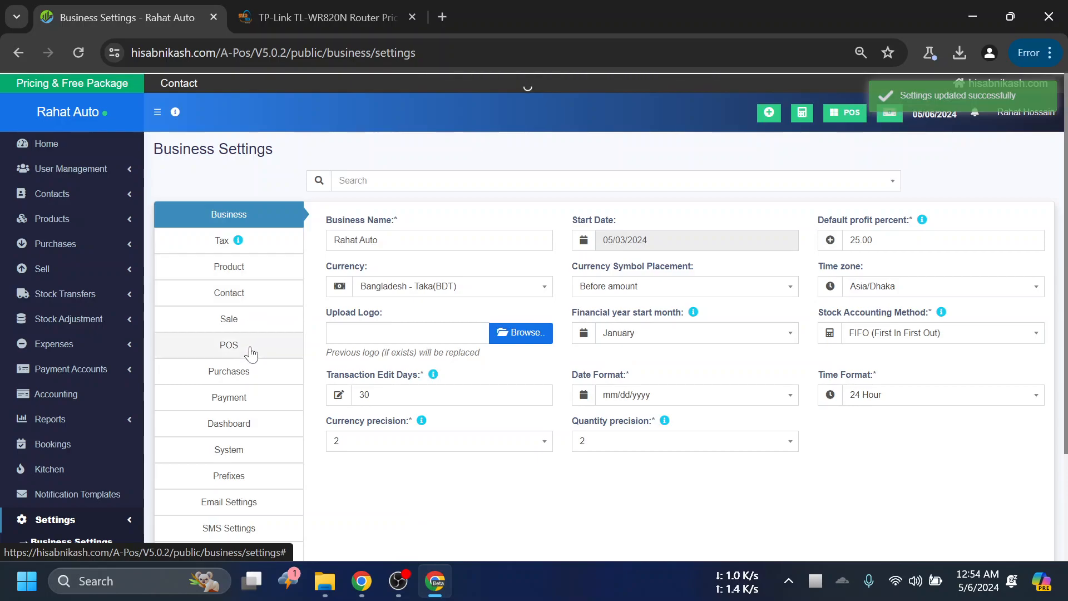
{"action": "left_click", "coordinate": [253, 298]}
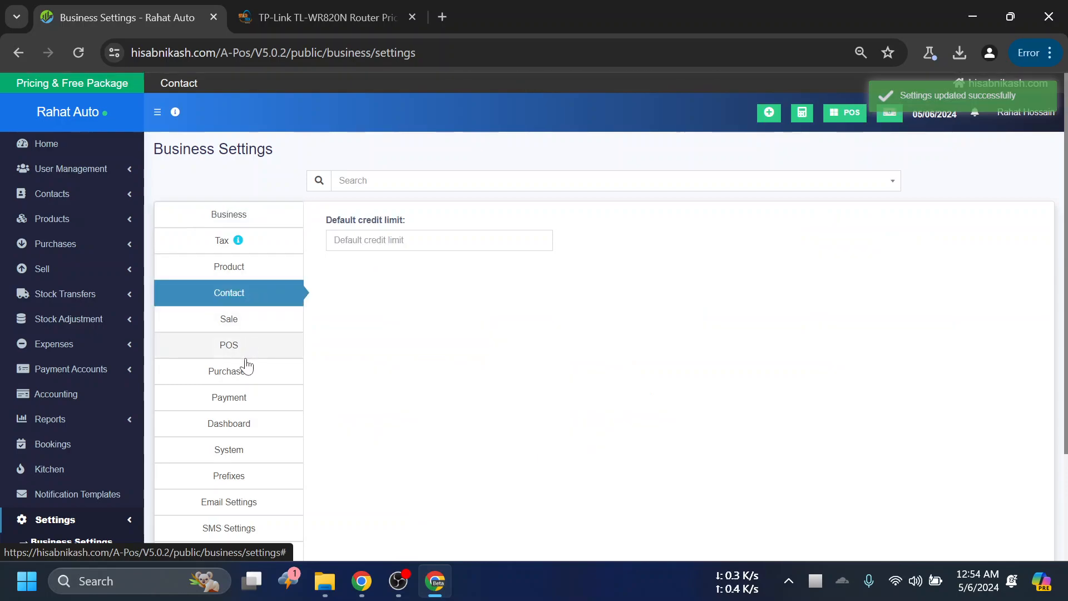
{"action": "left_click", "coordinate": [259, 270]}
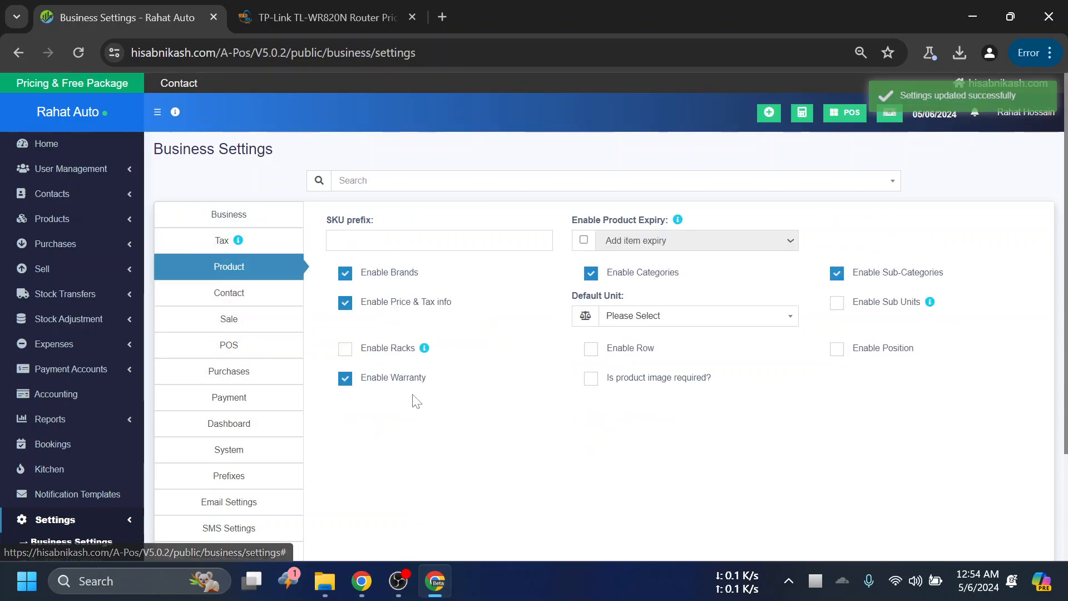
- Go to the product list and start adding a new product
{"action": "left_click", "coordinate": [61, 289]}
{"action": "left_click", "coordinate": [53, 241]}
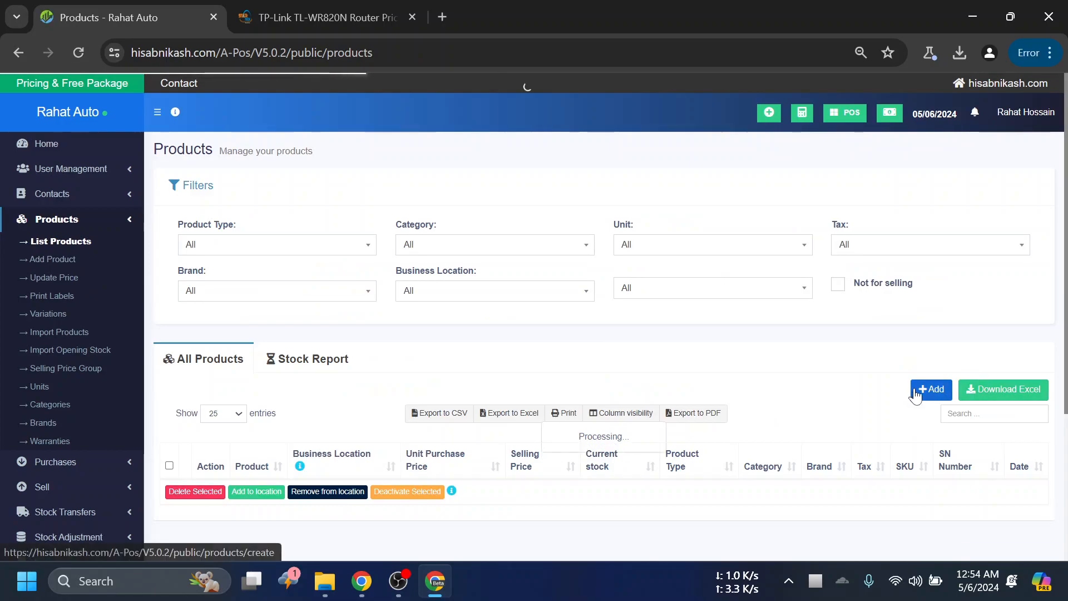
{"action": "left_click", "coordinate": [931, 389]}
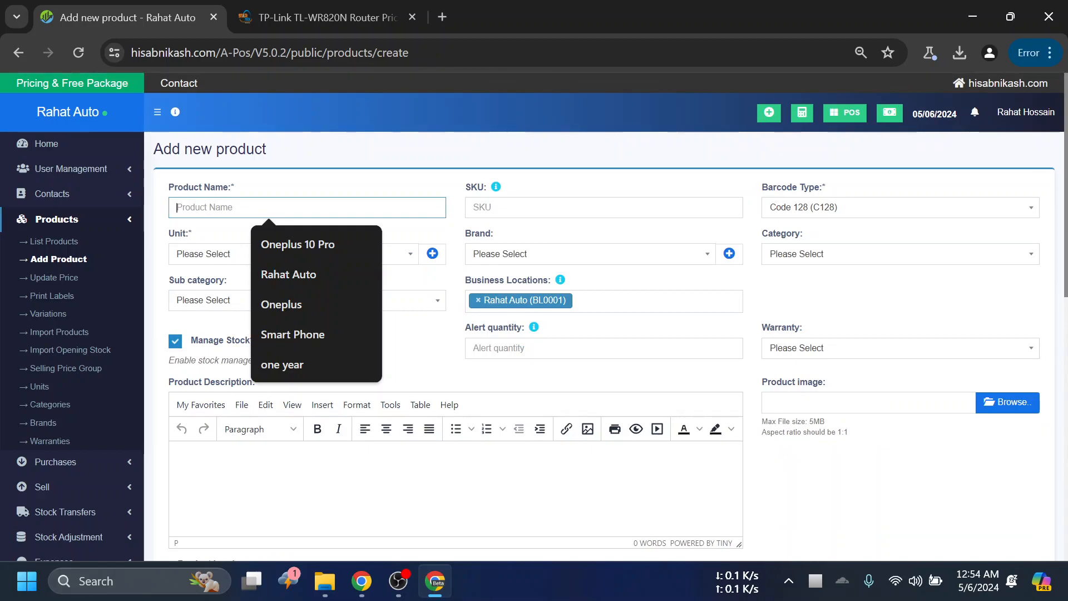
- Set the new product's warranty to one year (1 Years)
{"action": "left_click", "coordinate": [393, 196]}
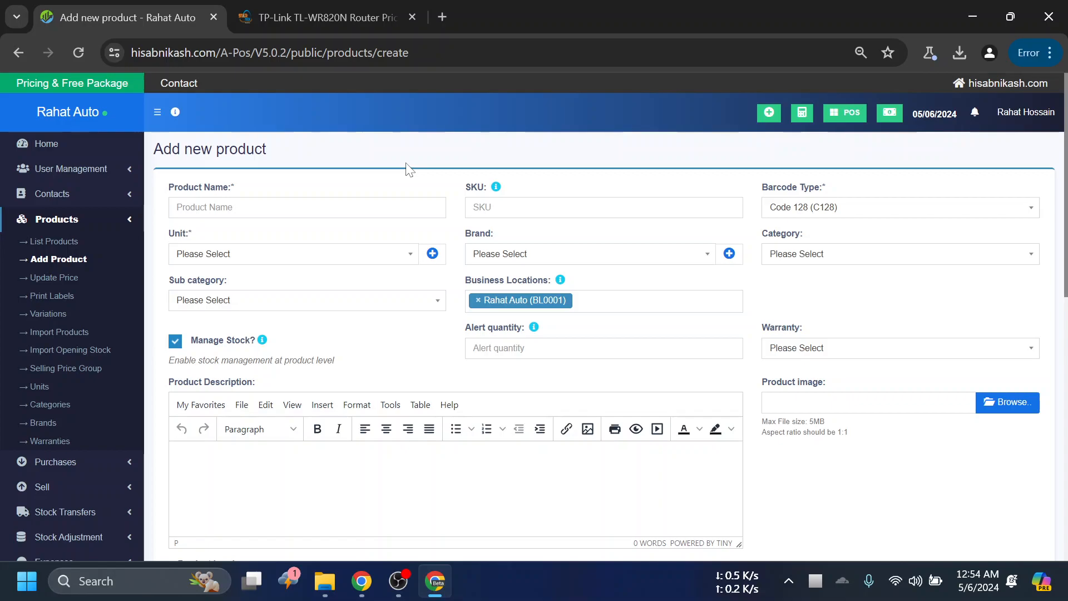
{"action": "left_click", "coordinate": [321, 201]}
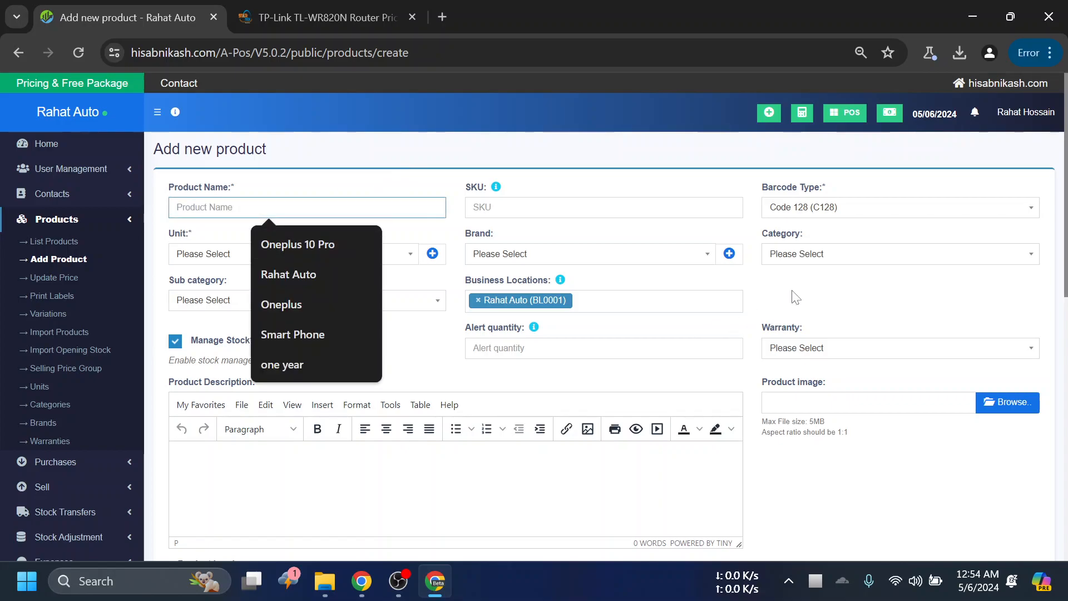
{"action": "left_click", "coordinate": [822, 355]}
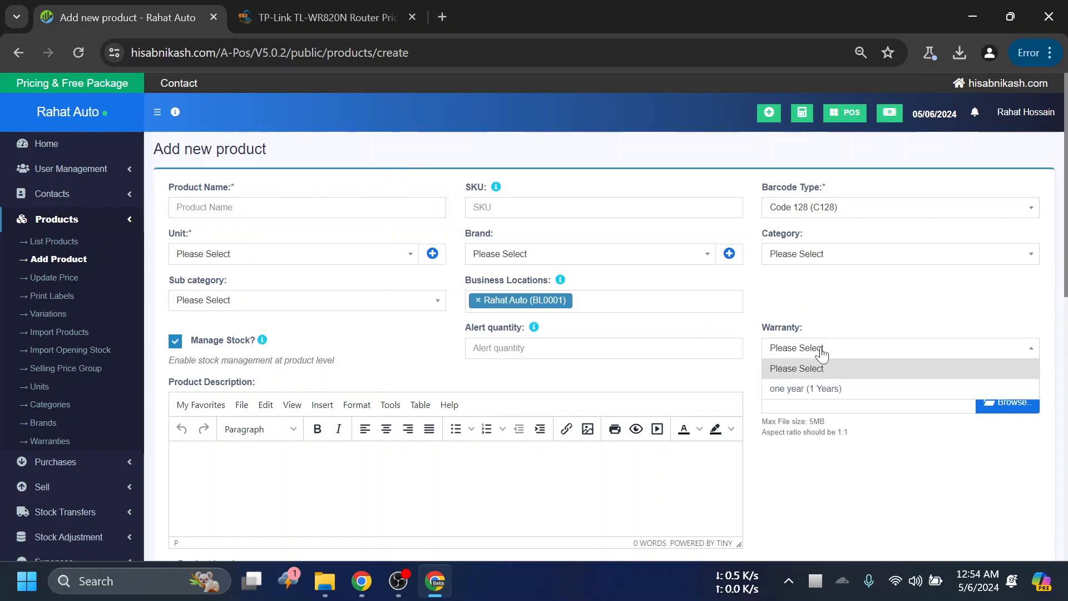
{"action": "left_click", "coordinate": [820, 397]}
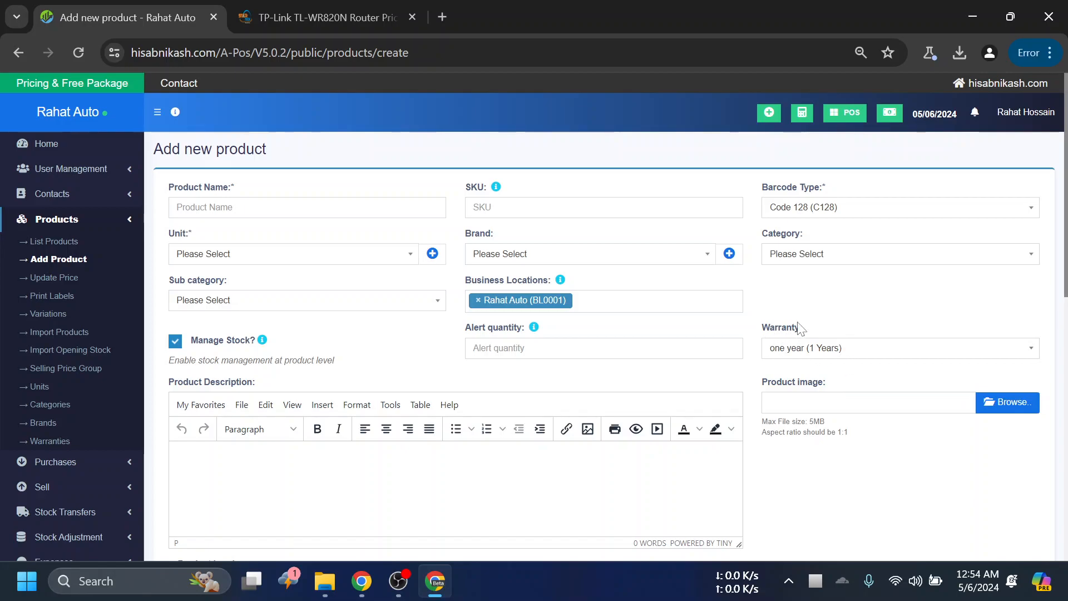
{"action": "scroll", "coordinate": [124, 310], "scroll_direction": "down", "scroll_amount": 6}
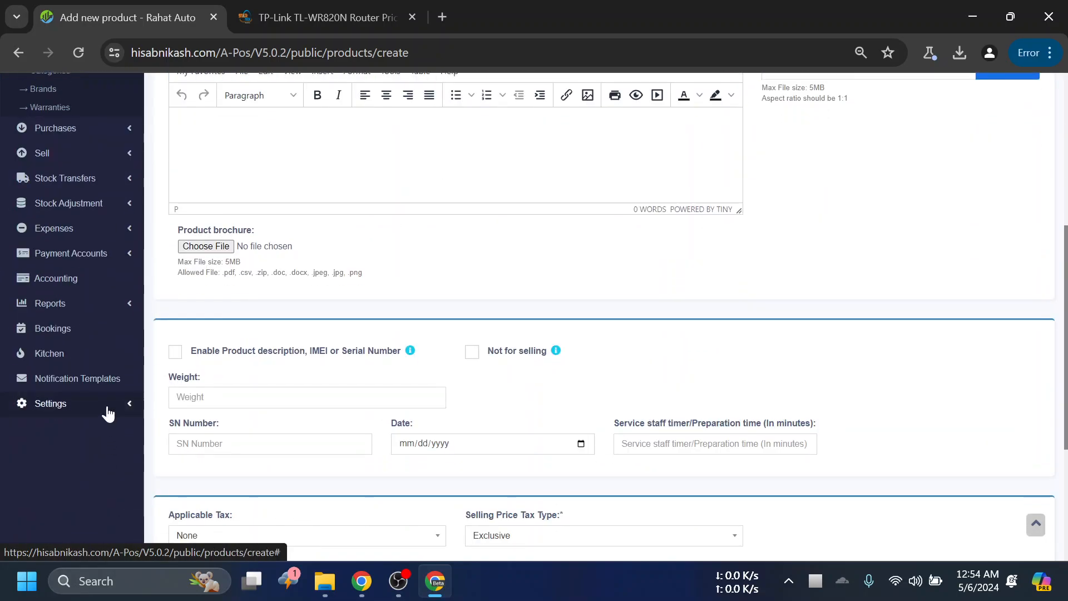
- Enter TP-Link TL-WR820N 300Mbps Wireless N Speed Router as the new product's name
{"action": "left_click", "coordinate": [86, 407]}
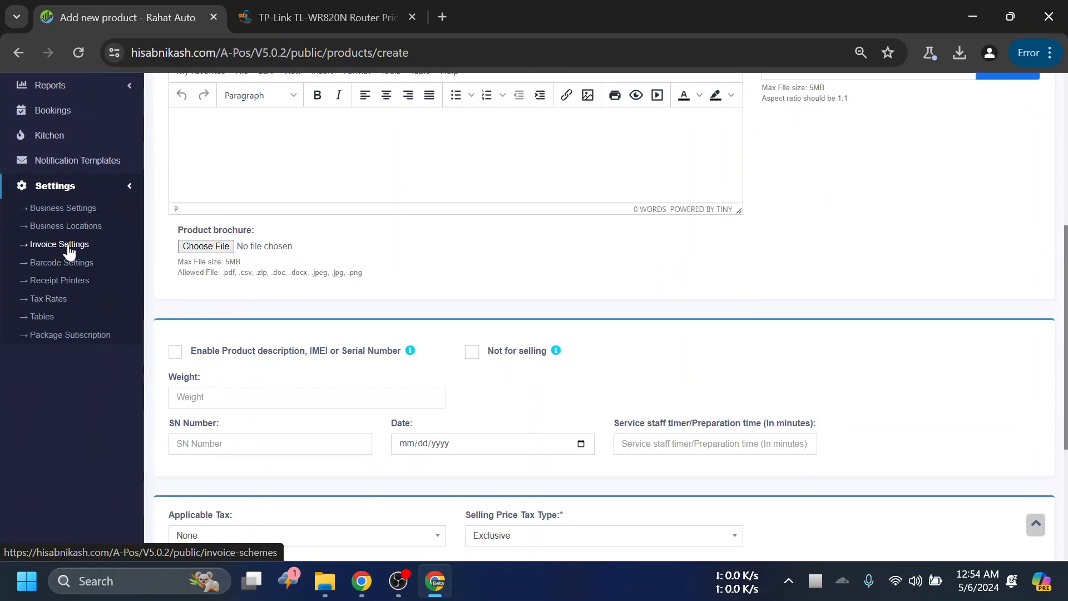
{"action": "scroll", "coordinate": [61, 253], "scroll_direction": "up", "scroll_amount": 6}
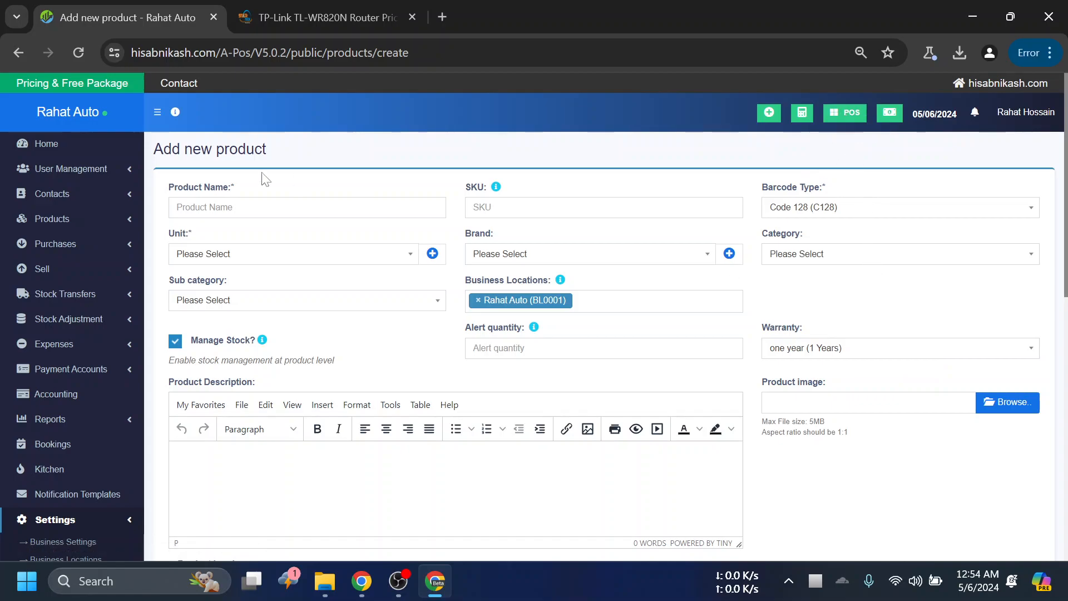
{"action": "left_click", "coordinate": [307, 208]}
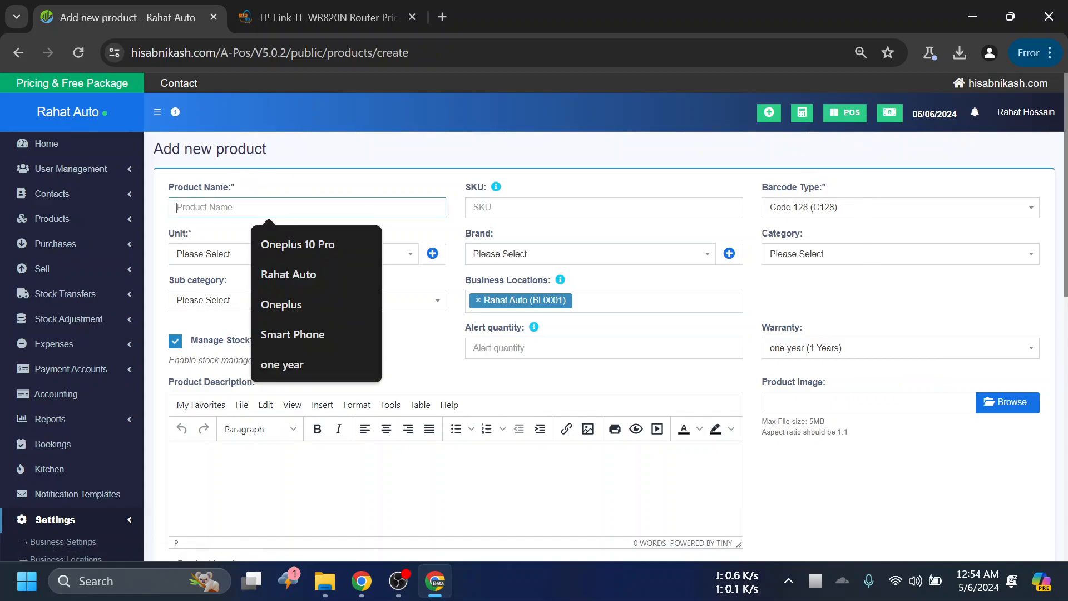
{"action": "left_click", "coordinate": [331, 178]}
{"action": "left_click", "coordinate": [331, 208]}
{"action": "type", "text": "TP-Link TL-WR820N 300Mbps Wireless N Speed Router"}
- Set the product's SKU to 0002 and its unit to Pieces (Pc(s))
{"action": "left_click", "coordinate": [604, 208]}
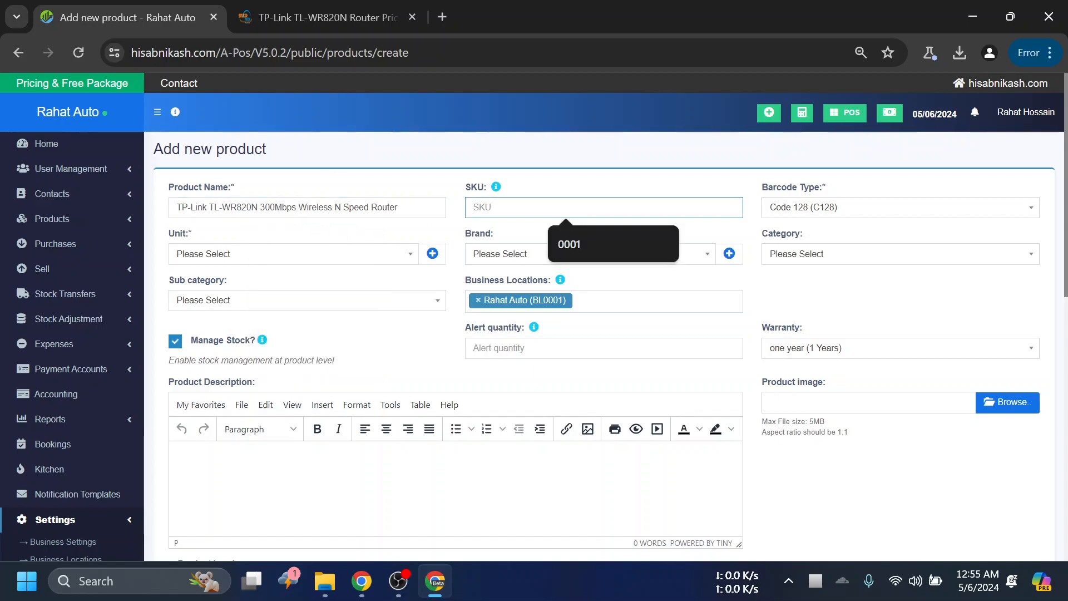
{"action": "type", "text": "0002"}
{"action": "left_click", "coordinate": [704, 182]}
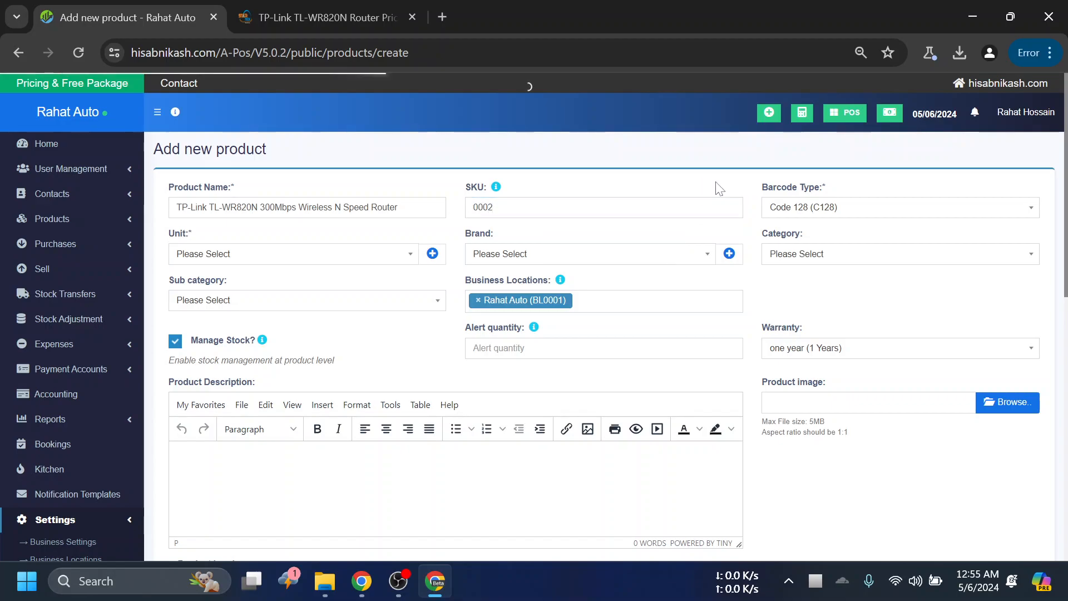
{"action": "left_click", "coordinate": [262, 270]}
{"action": "left_click", "coordinate": [261, 296]}
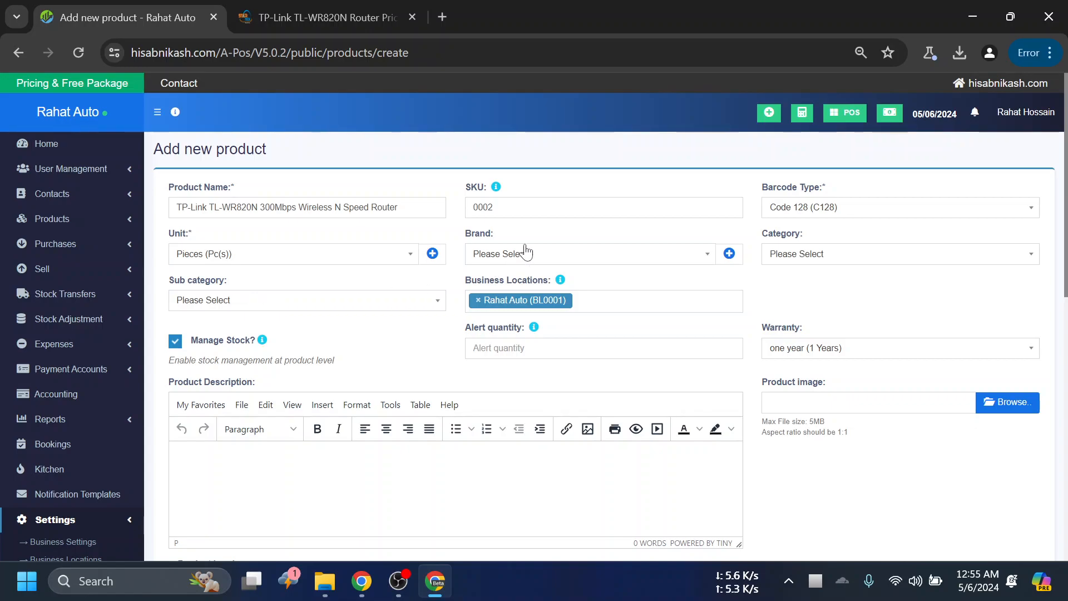
- Add a new brand named TP Link for the product and save it
{"action": "left_click", "coordinate": [478, 256]}
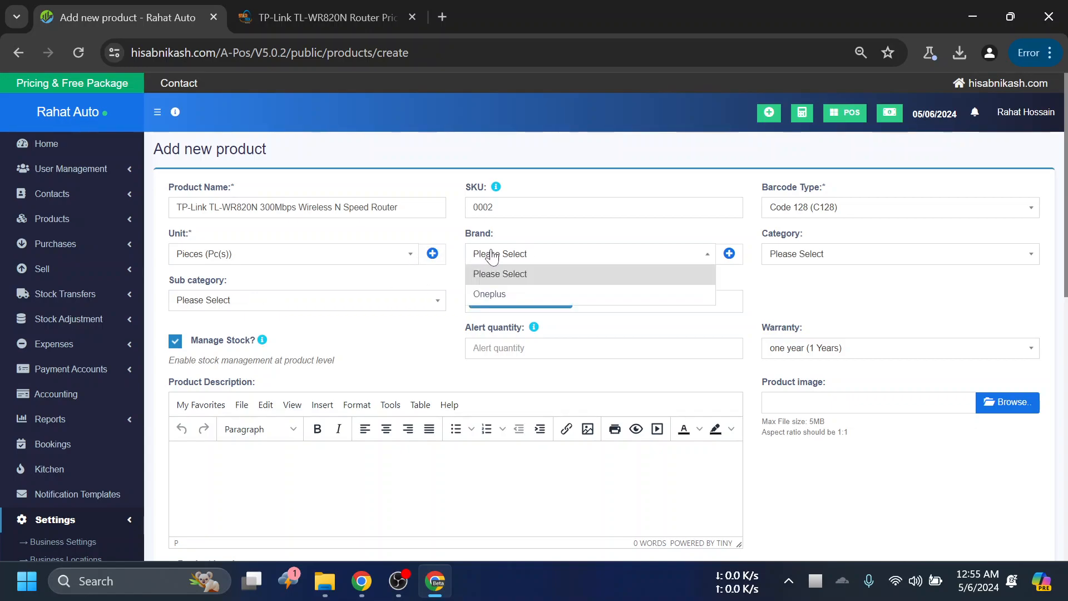
{"action": "left_click", "coordinate": [522, 253]}
{"action": "left_click", "coordinate": [521, 259]}
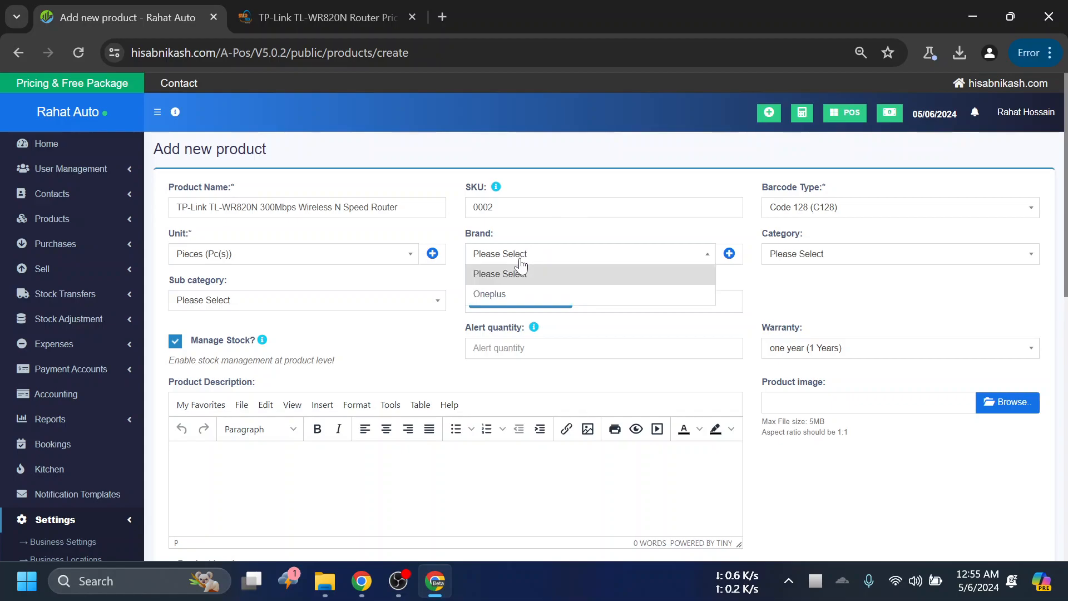
{"action": "left_click", "coordinate": [576, 228]}
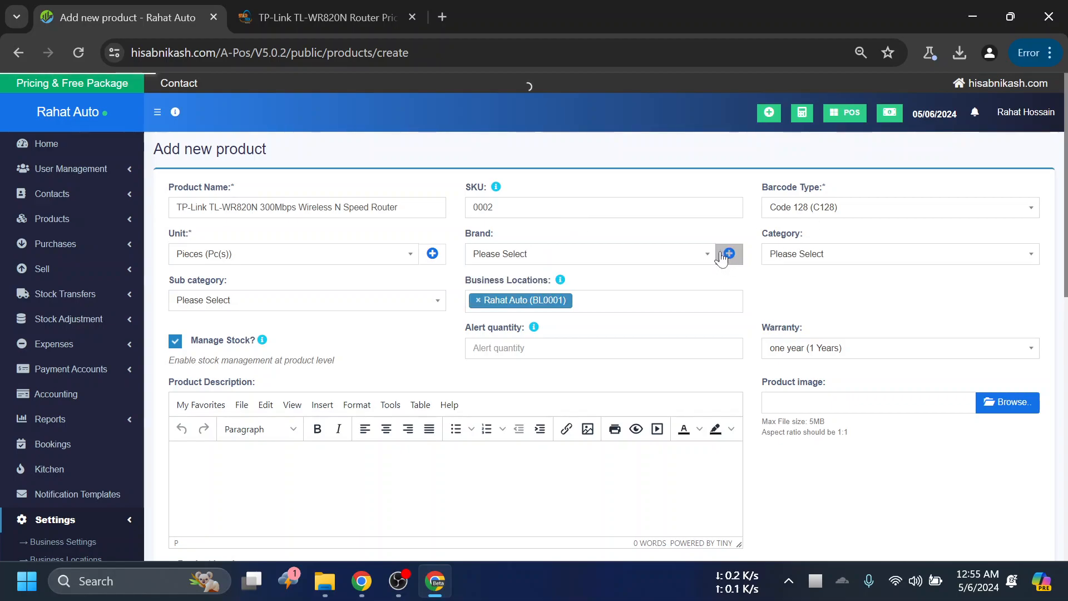
{"action": "left_click", "coordinate": [729, 253]}
{"action": "left_click", "coordinate": [523, 163]}
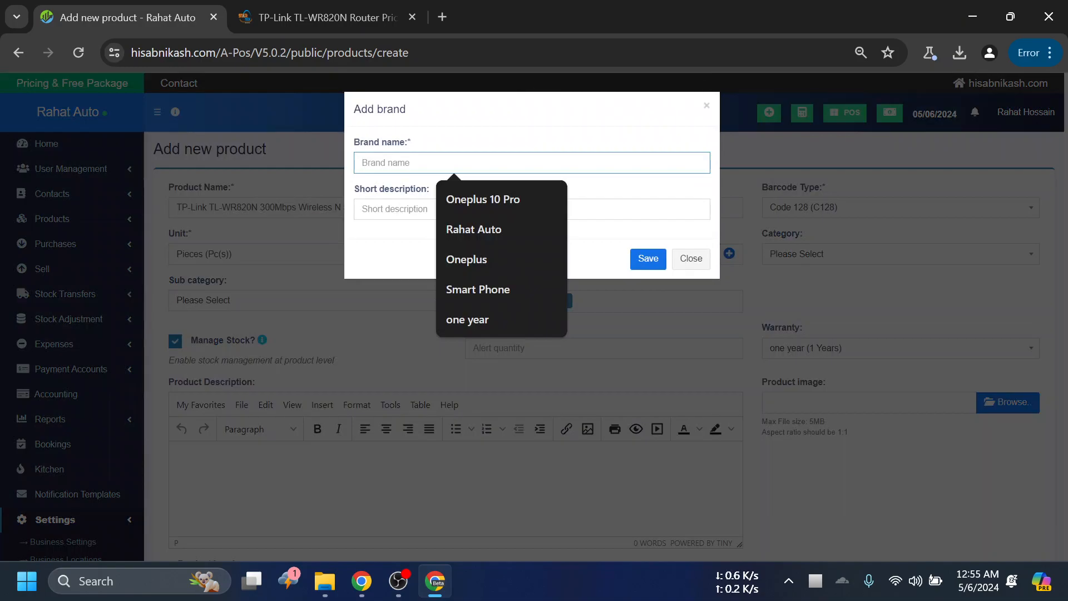
{"action": "type", "text": "TP Link"}
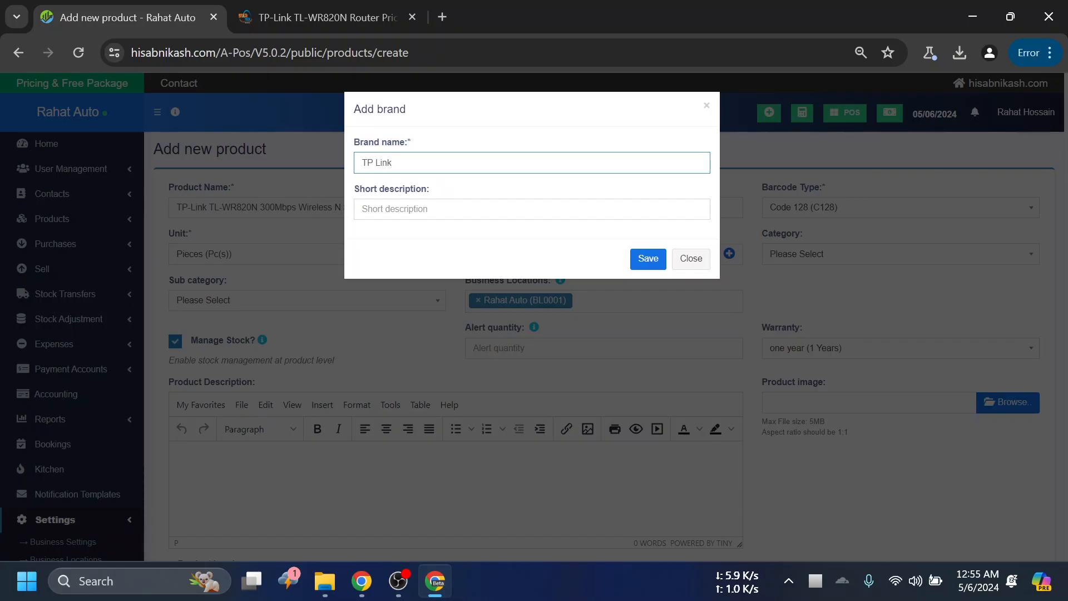
{"action": "left_click", "coordinate": [648, 258]}
{"action": "left_click", "coordinate": [843, 260]}
{"action": "left_click", "coordinate": [849, 275]}
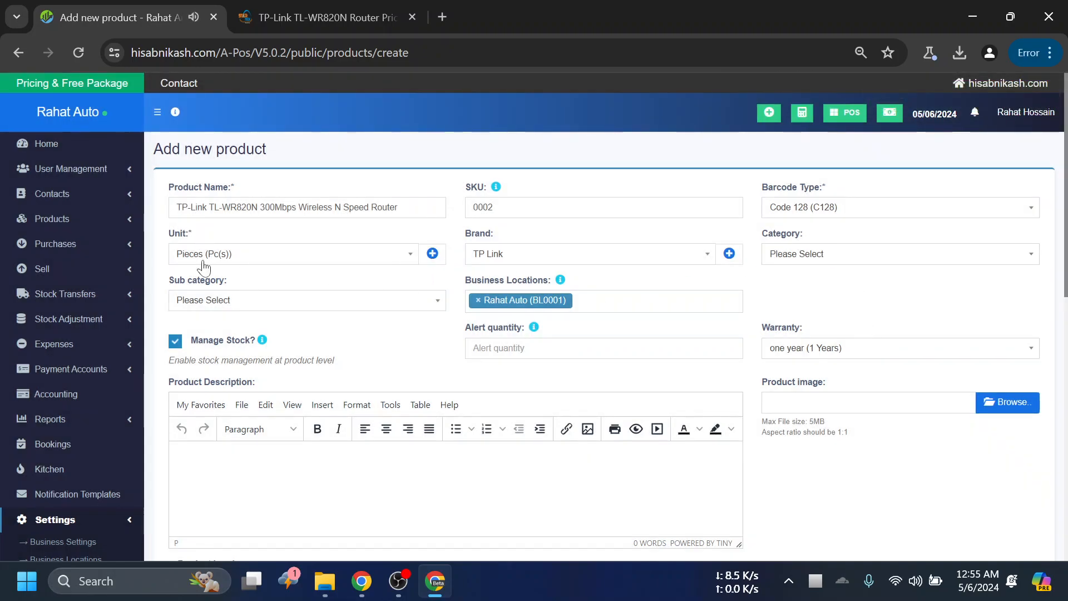
- Select one year (1 Years) as the router product's warranty
{"action": "scroll", "coordinate": [469, 289], "scroll_direction": "down", "scroll_amount": 1}
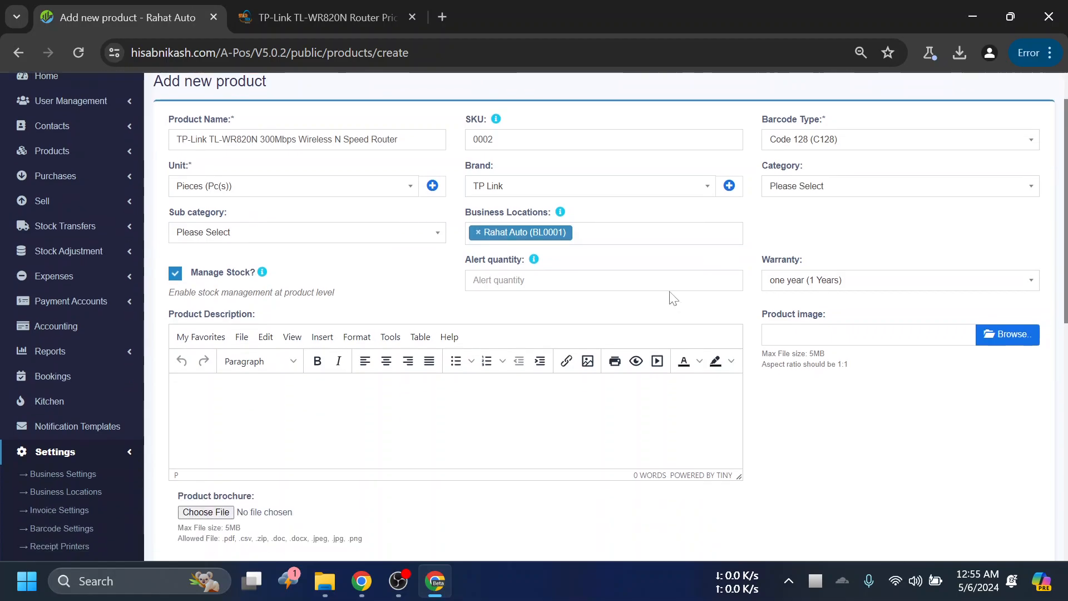
{"action": "left_click", "coordinate": [809, 271]}
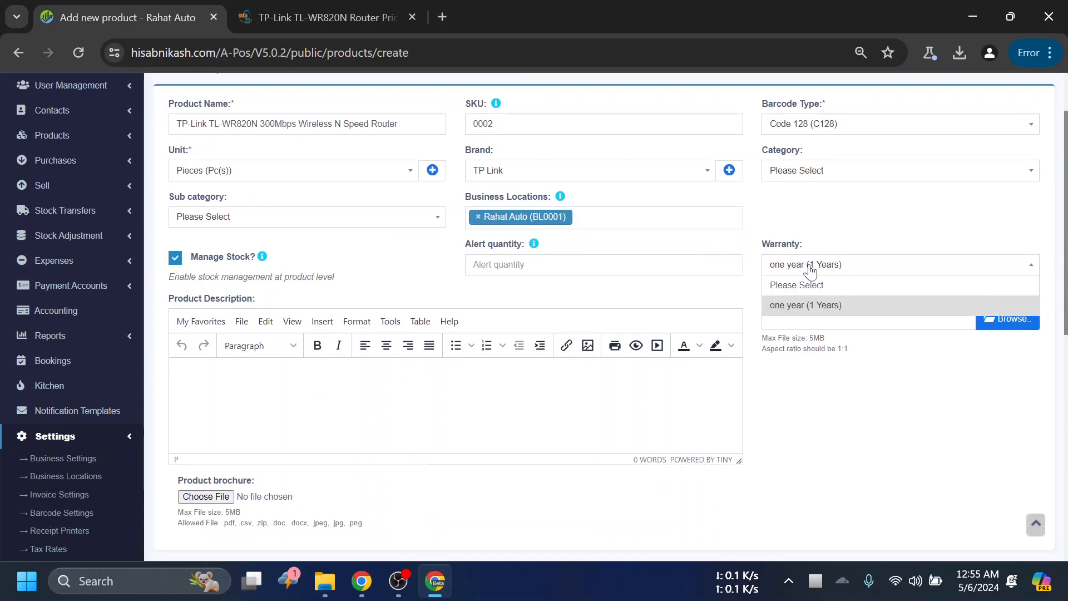
{"action": "left_click", "coordinate": [815, 310]}
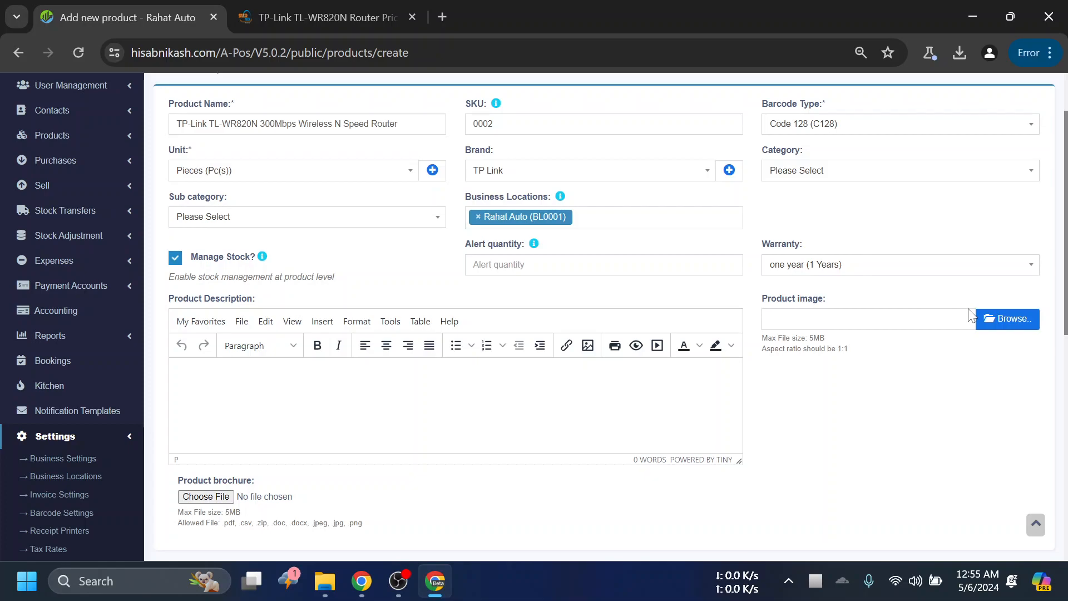
- Check the router's specifications on its Star Tech web page, and review the fields of the product form
{"action": "scroll", "coordinate": [1008, 327], "scroll_direction": "down", "scroll_amount": 1}
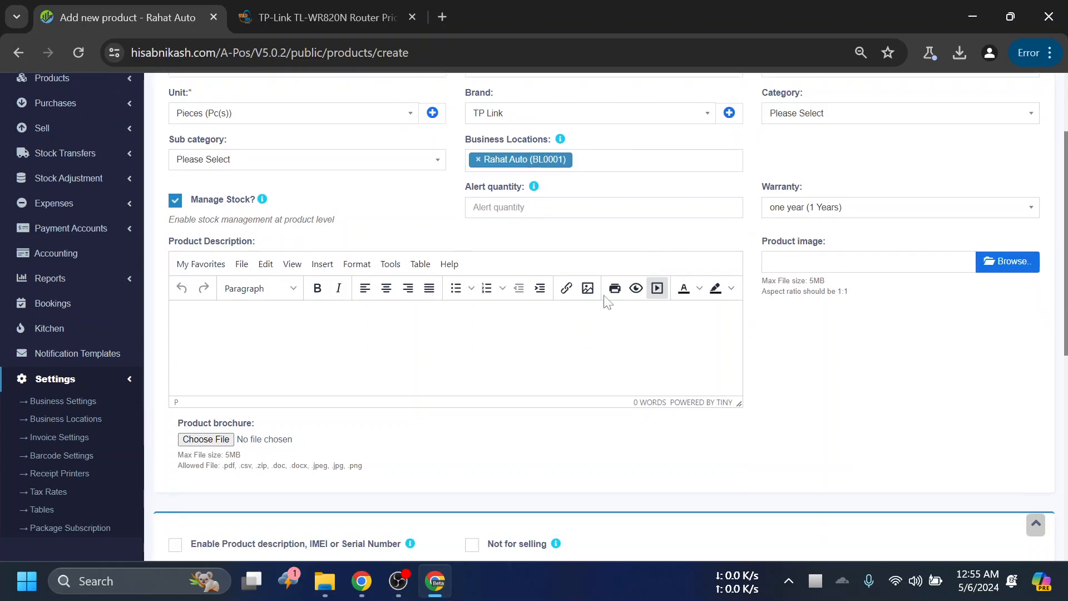
{"action": "left_click", "coordinate": [326, 8]}
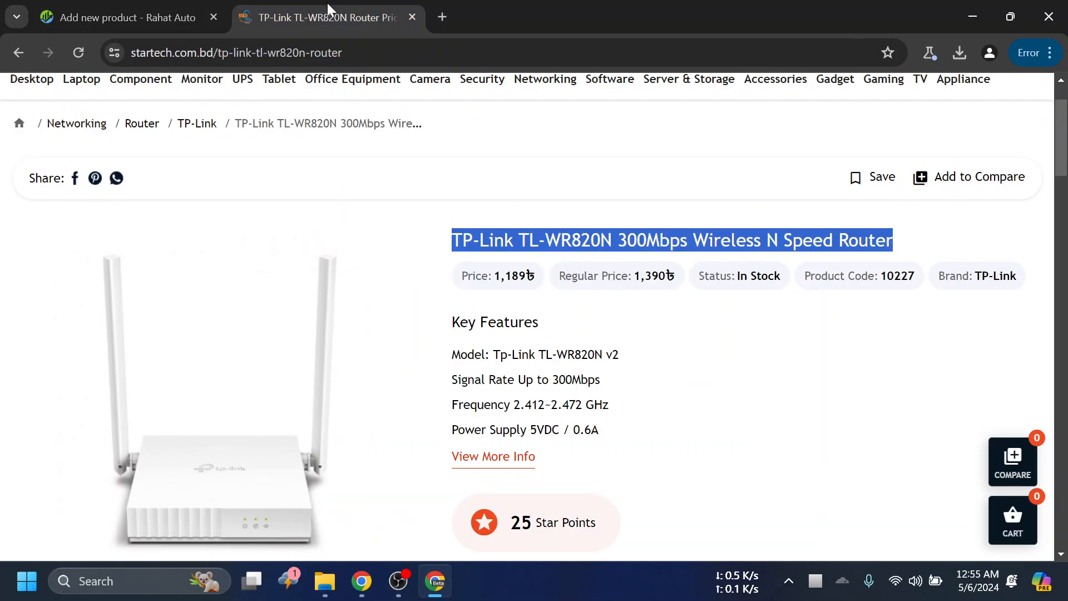
{"action": "scroll", "coordinate": [601, 384], "scroll_direction": "down", "scroll_amount": 15}
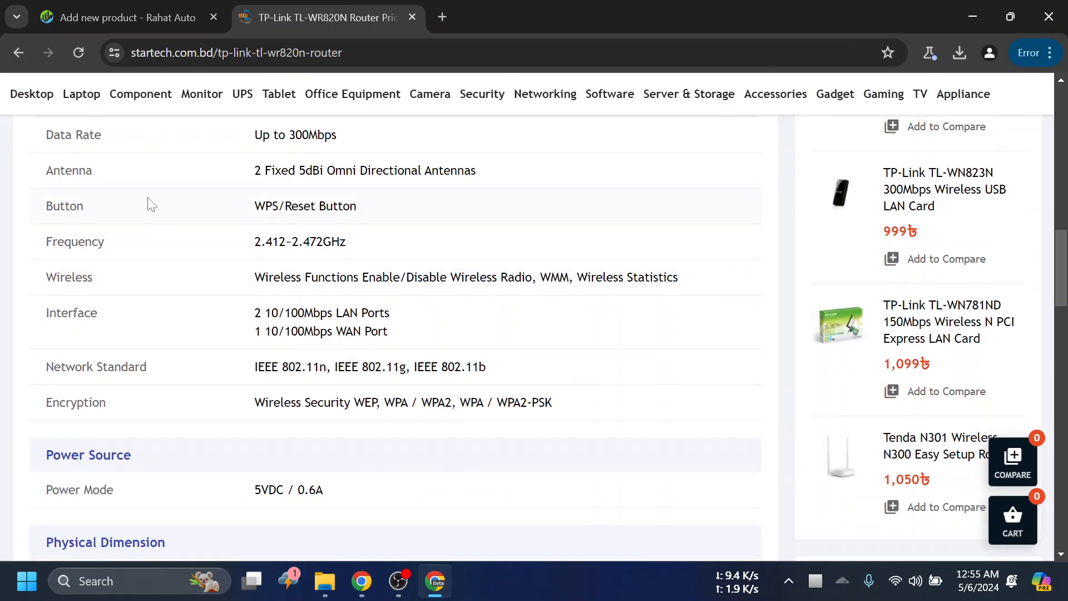
{"action": "left_click", "coordinate": [119, 16]}
{"action": "scroll", "coordinate": [434, 305], "scroll_direction": "down", "scroll_amount": 3}
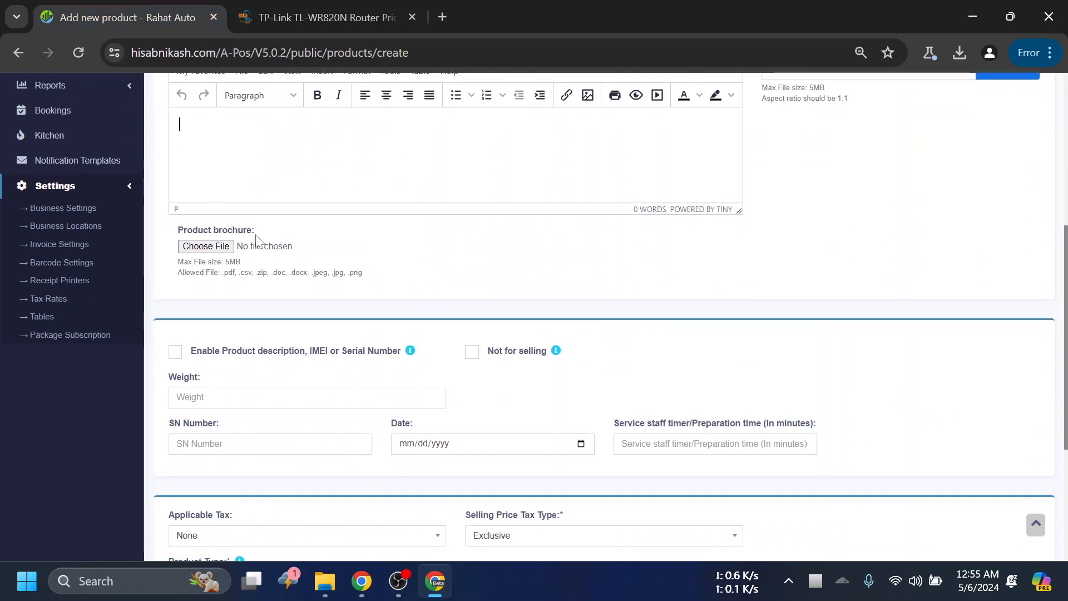
{"action": "scroll", "coordinate": [358, 300], "scroll_direction": "up", "scroll_amount": 5}
{"action": "scroll", "coordinate": [265, 259], "scroll_direction": "up", "scroll_amount": 3}
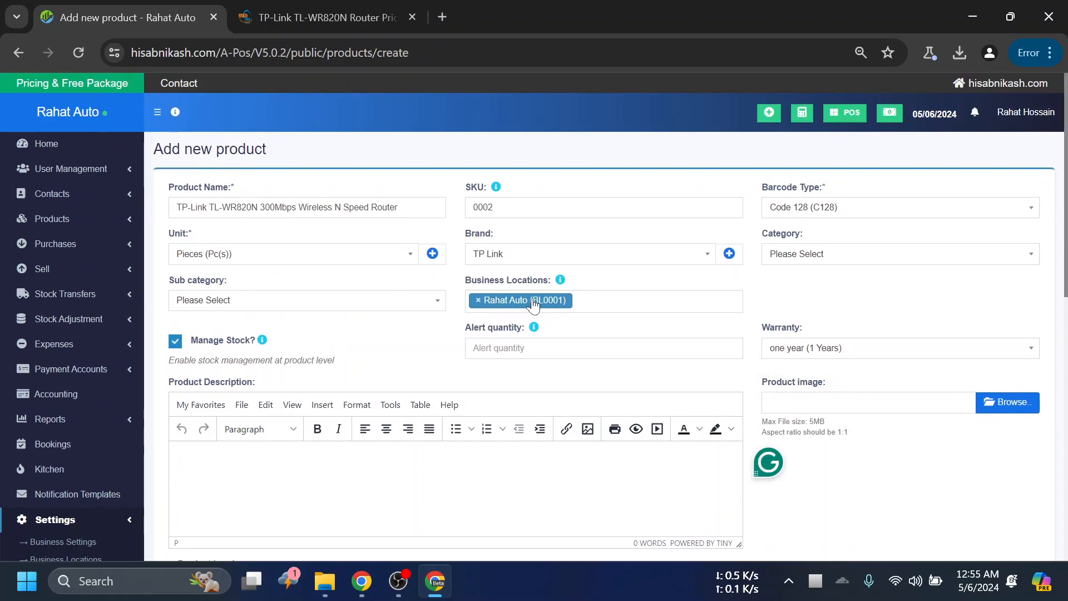
{"action": "scroll", "coordinate": [526, 300], "scroll_direction": "down", "scroll_amount": 7}
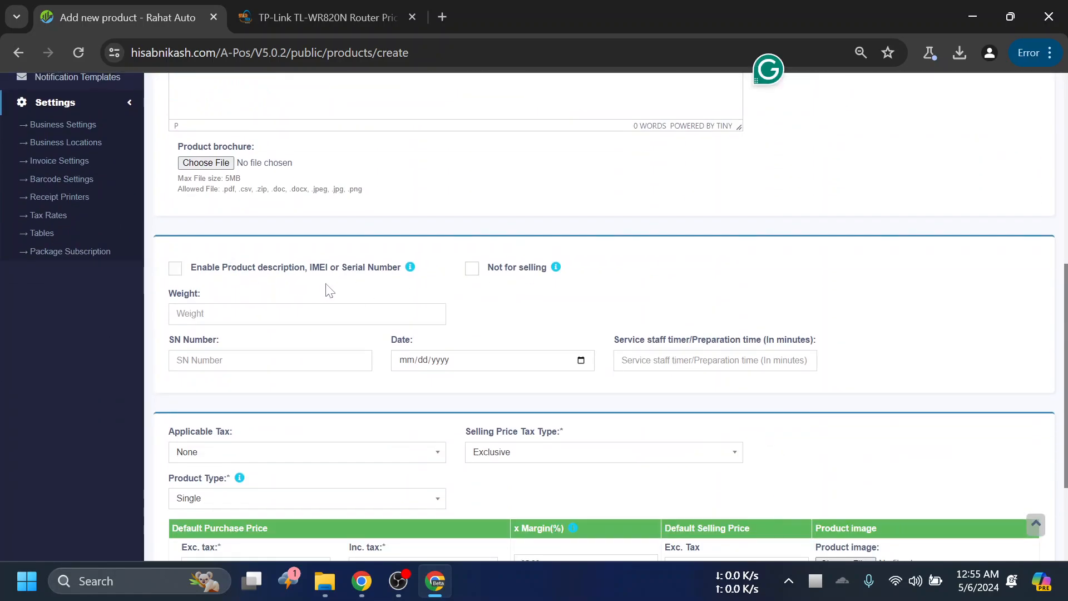
{"action": "scroll", "coordinate": [506, 317], "scroll_direction": "up", "scroll_amount": 4}
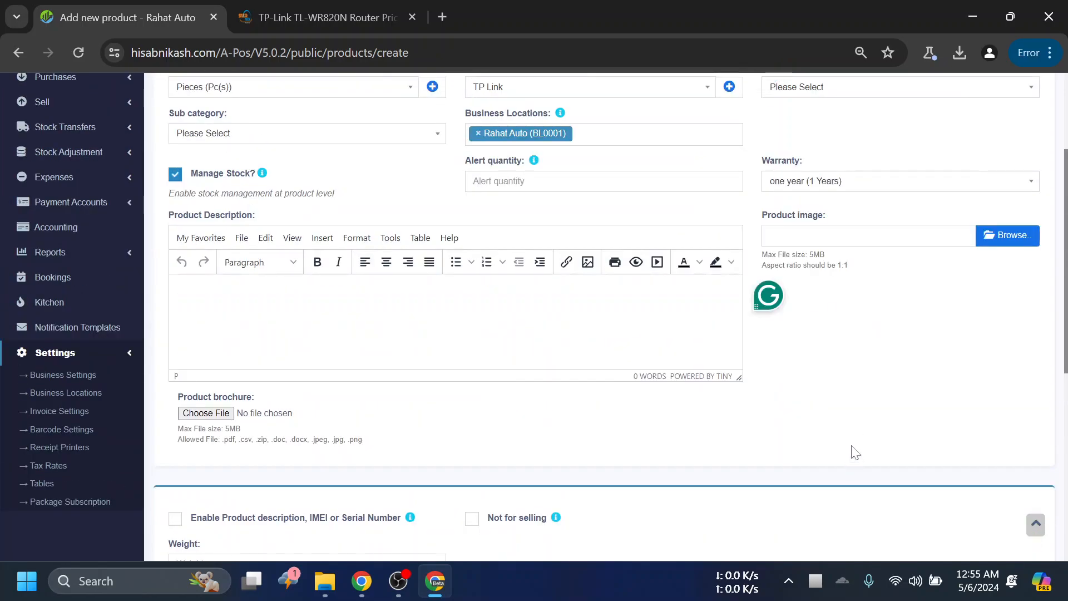
{"action": "scroll", "coordinate": [875, 377], "scroll_direction": "up", "scroll_amount": 1}
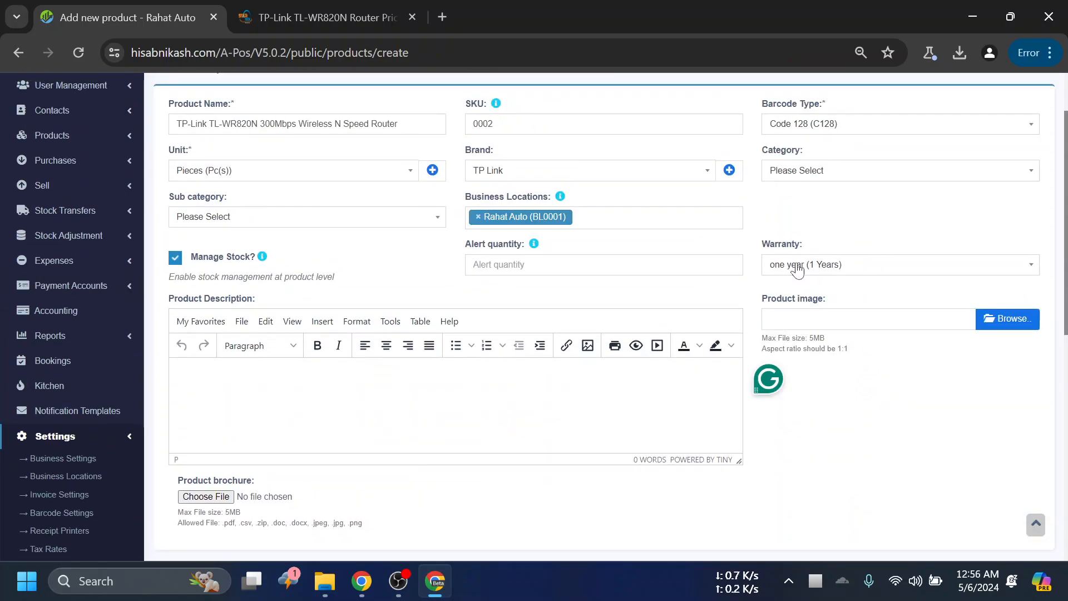
{"action": "scroll", "coordinate": [876, 202], "scroll_direction": "down", "scroll_amount": 4}
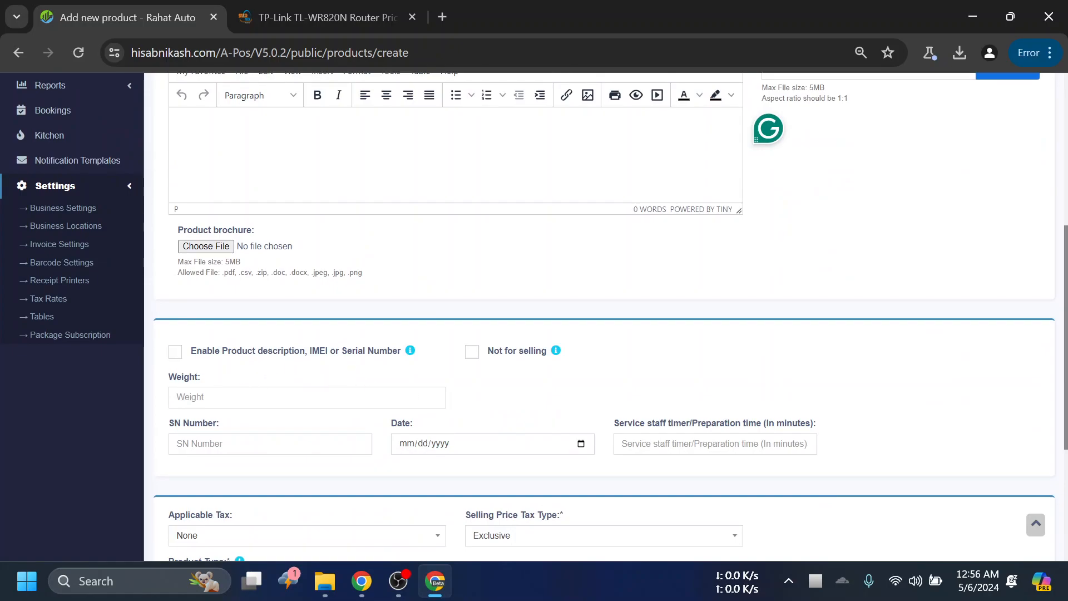
{"action": "scroll", "coordinate": [420, 328], "scroll_direction": "down", "scroll_amount": 3}
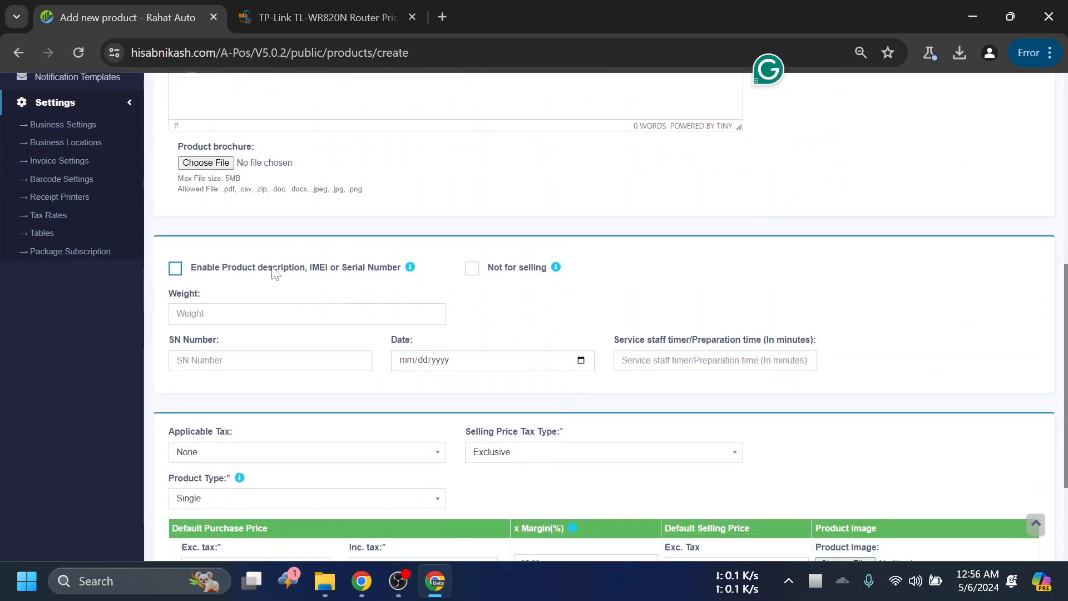
{"action": "left_click", "coordinate": [273, 272]}
{"action": "left_click", "coordinate": [273, 360]}
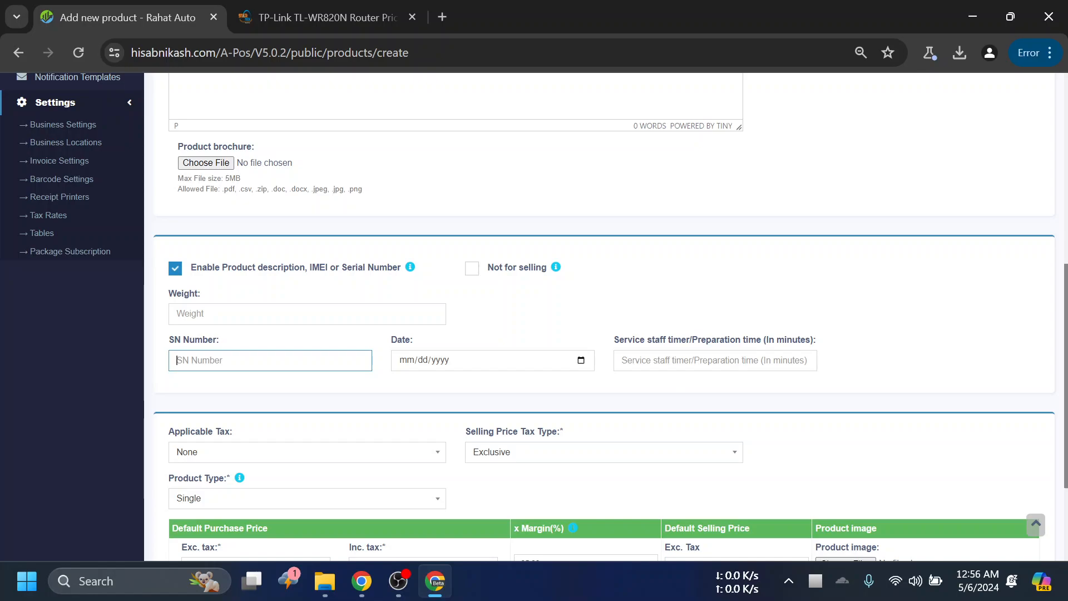
{"action": "type", "text": "1726176329176 208713298719"}
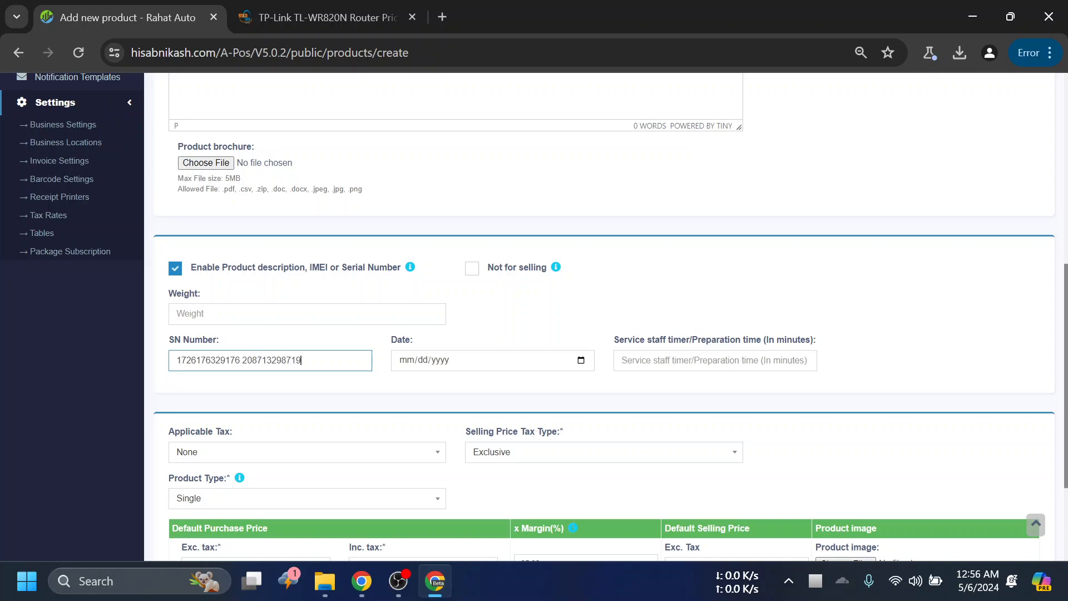
{"action": "type", "text": " 12963091286109"}
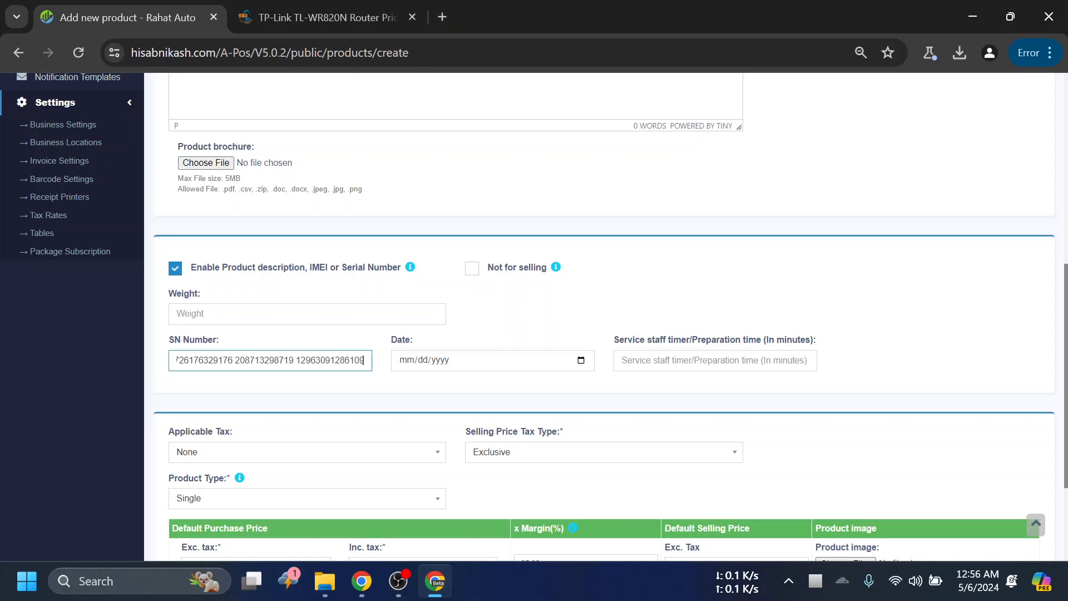
{"action": "type", "text": "8 190287391287391287"}
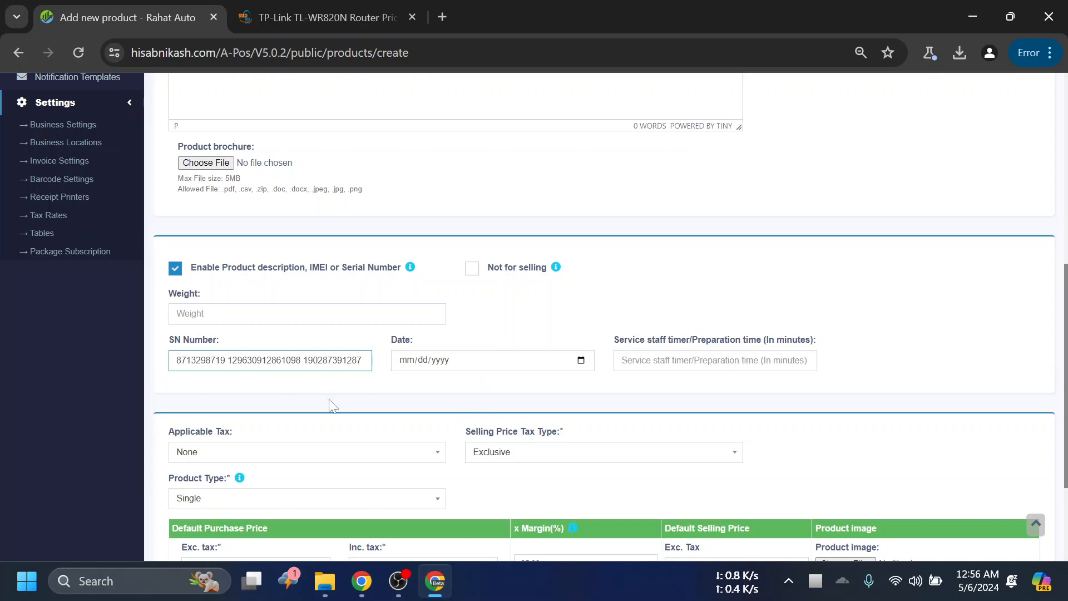
- Set the product's custom Date field to 05/06/2024
{"action": "left_click", "coordinate": [440, 365]}
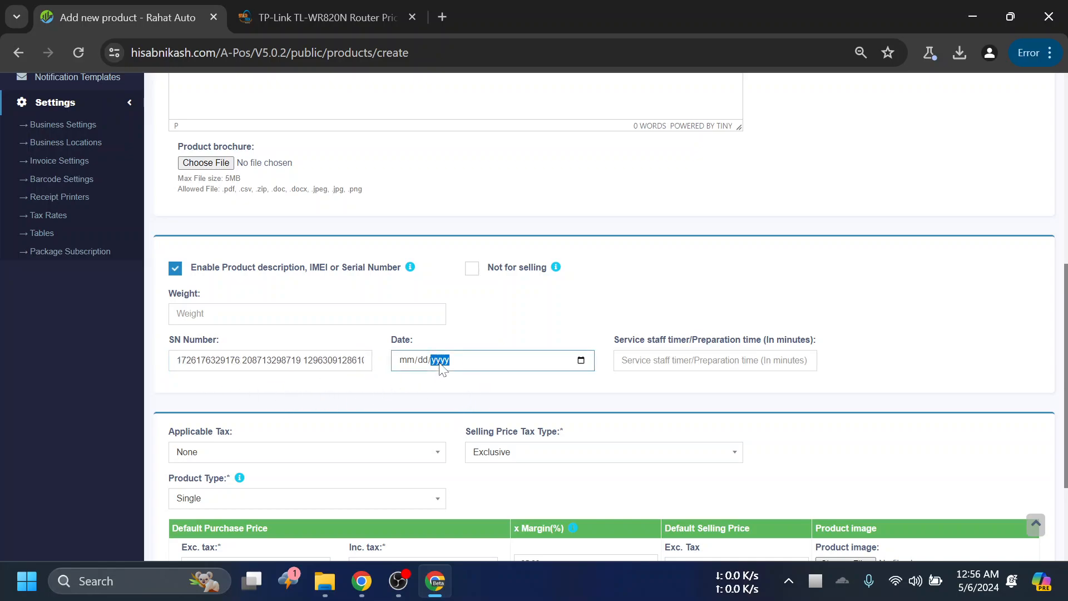
{"action": "left_click", "coordinate": [581, 361]}
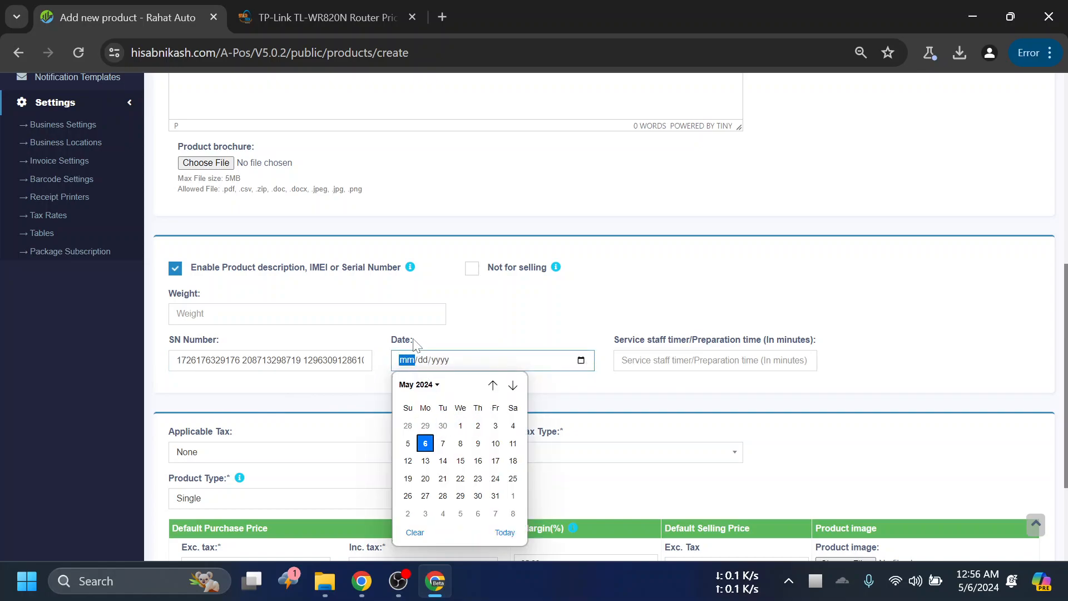
{"action": "left_click", "coordinate": [426, 445]}
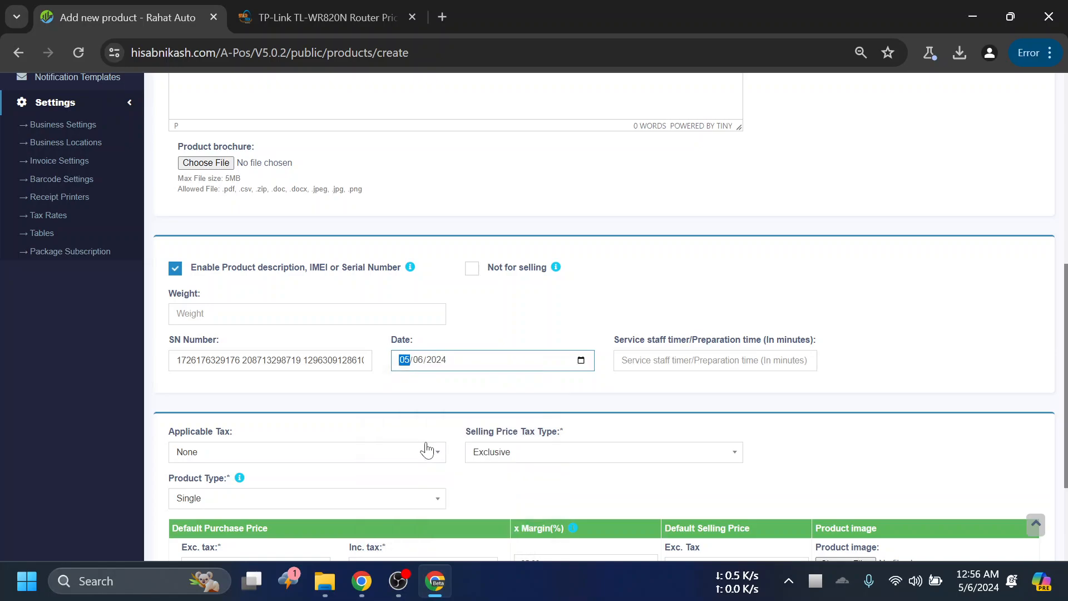
- Set the router product's default purchase price excluding tax to 1250
{"action": "scroll", "coordinate": [696, 294], "scroll_direction": "down", "scroll_amount": 1}
{"action": "scroll", "coordinate": [693, 294], "scroll_direction": "down", "scroll_amount": 2}
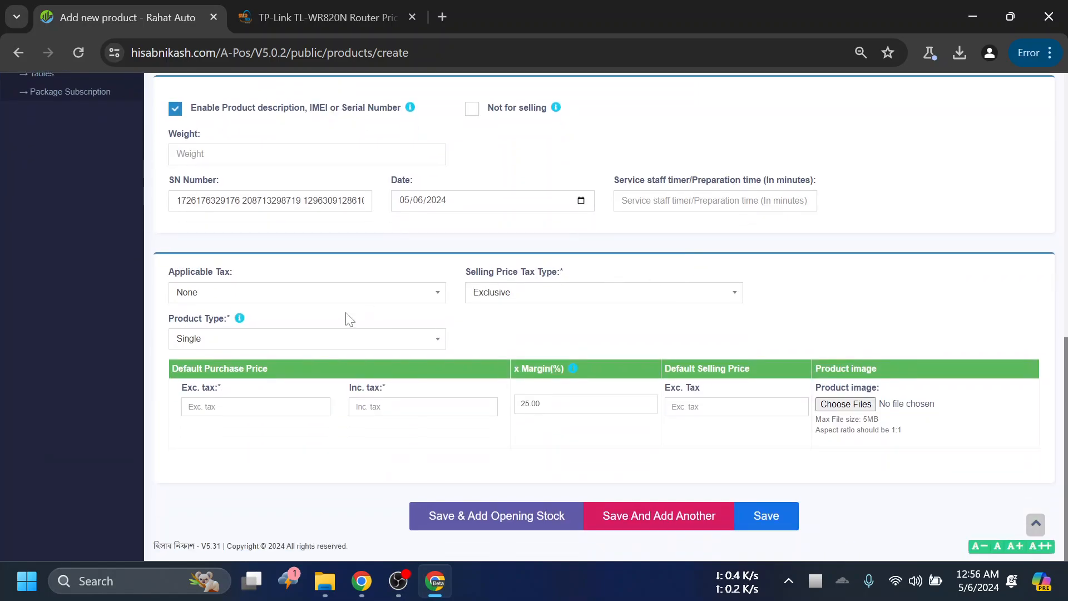
{"action": "left_click", "coordinate": [238, 302]}
{"action": "left_click", "coordinate": [565, 257]}
{"action": "scroll", "coordinate": [381, 279], "scroll_direction": "up", "scroll_amount": 1}
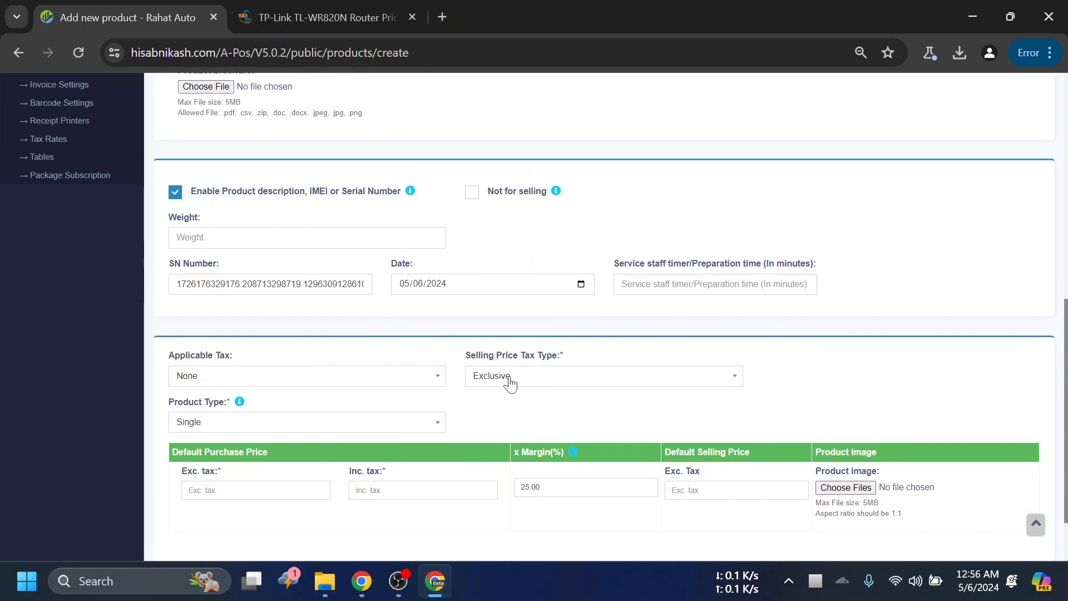
{"action": "scroll", "coordinate": [399, 336], "scroll_direction": "down", "scroll_amount": 1}
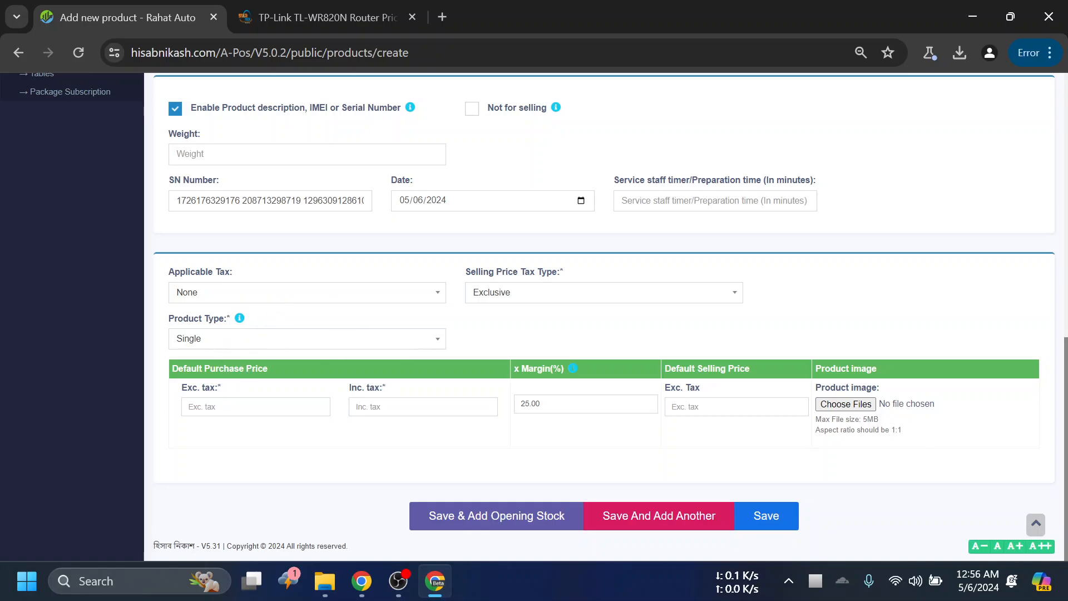
{"action": "left_click", "coordinate": [229, 407]}
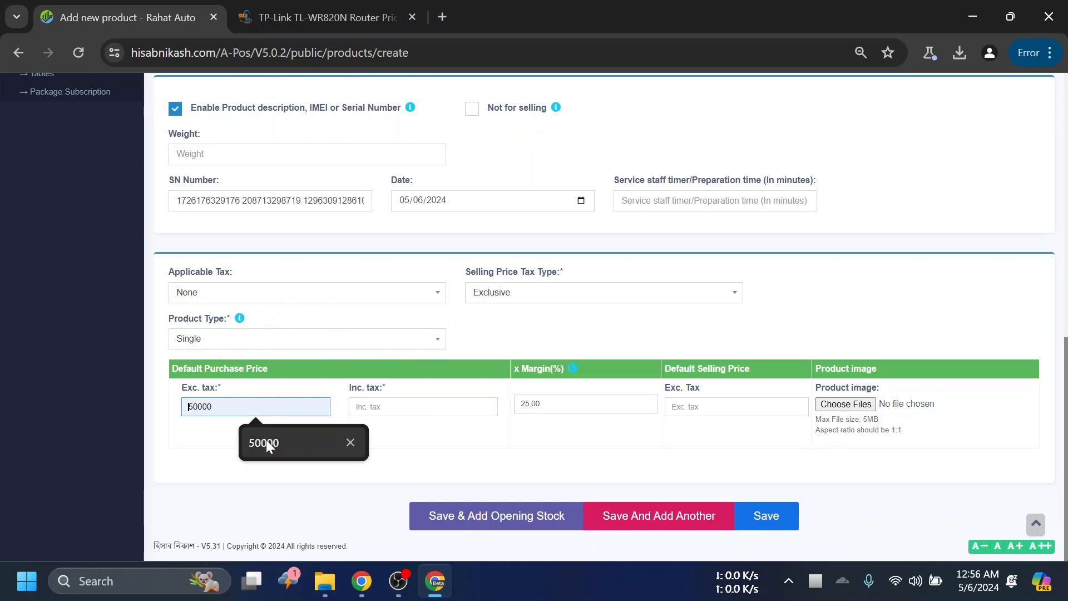
{"action": "type", "text": "1250"}
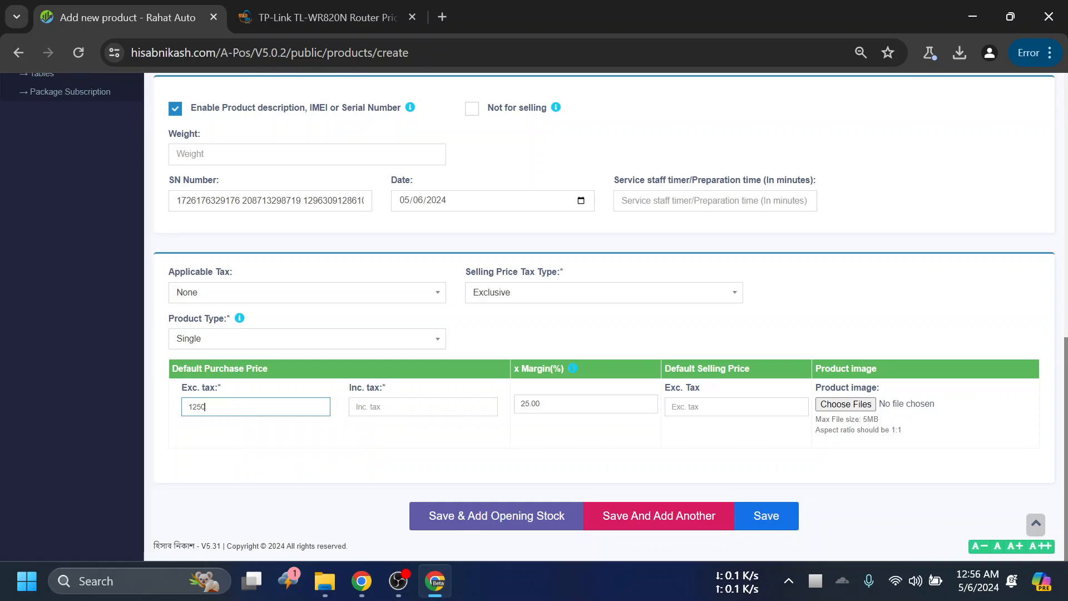
{"action": "key", "text": "Tab"}
{"action": "left_click", "coordinate": [575, 435]}
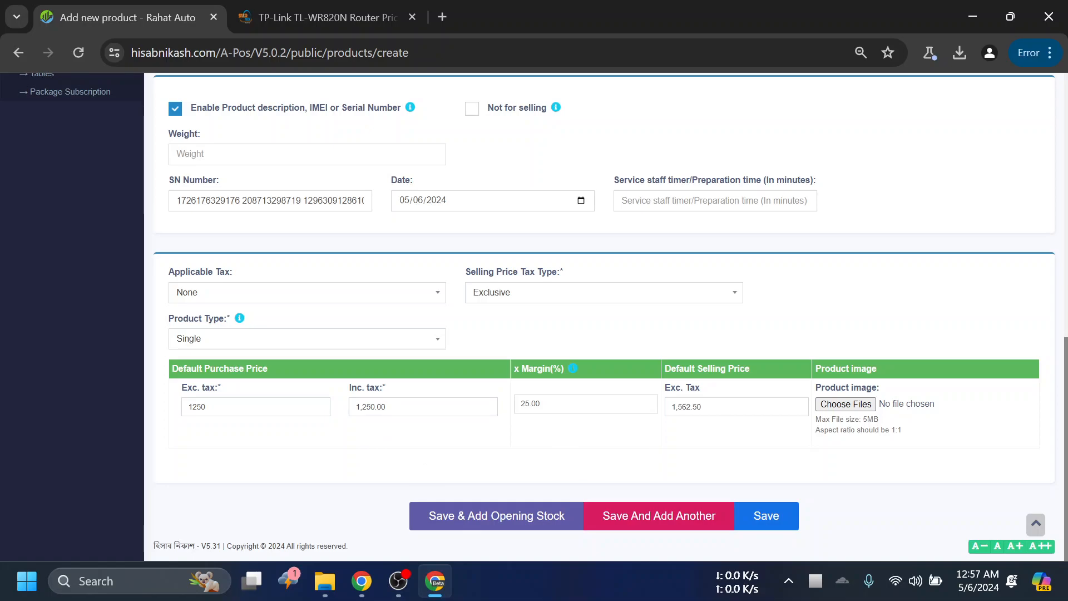
- Set the router product's default selling price excluding tax to 1550, letting the margin recalculate
{"action": "double_click", "coordinate": [690, 407]}
{"action": "type", "text": "1"}
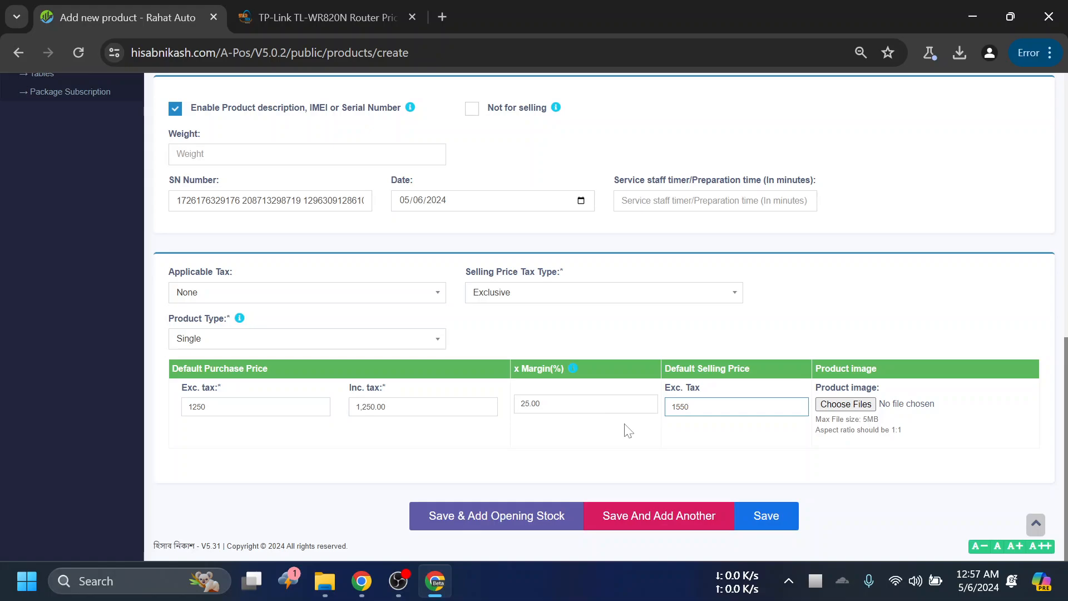
{"action": "left_click", "coordinate": [519, 434]}
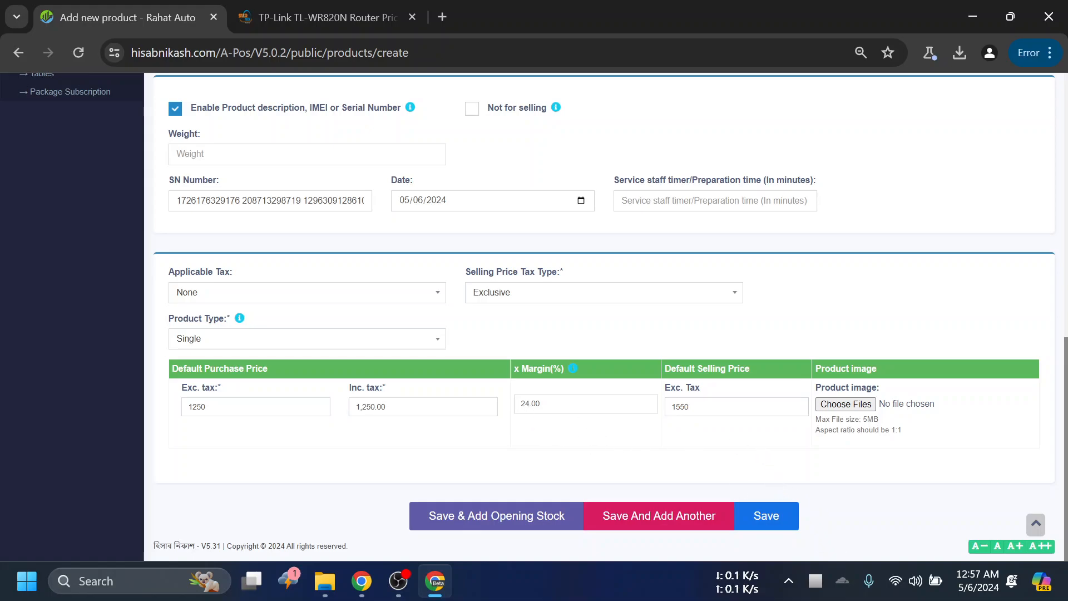
{"action": "double_click", "coordinate": [532, 404]}
{"action": "left_click", "coordinate": [583, 450]}
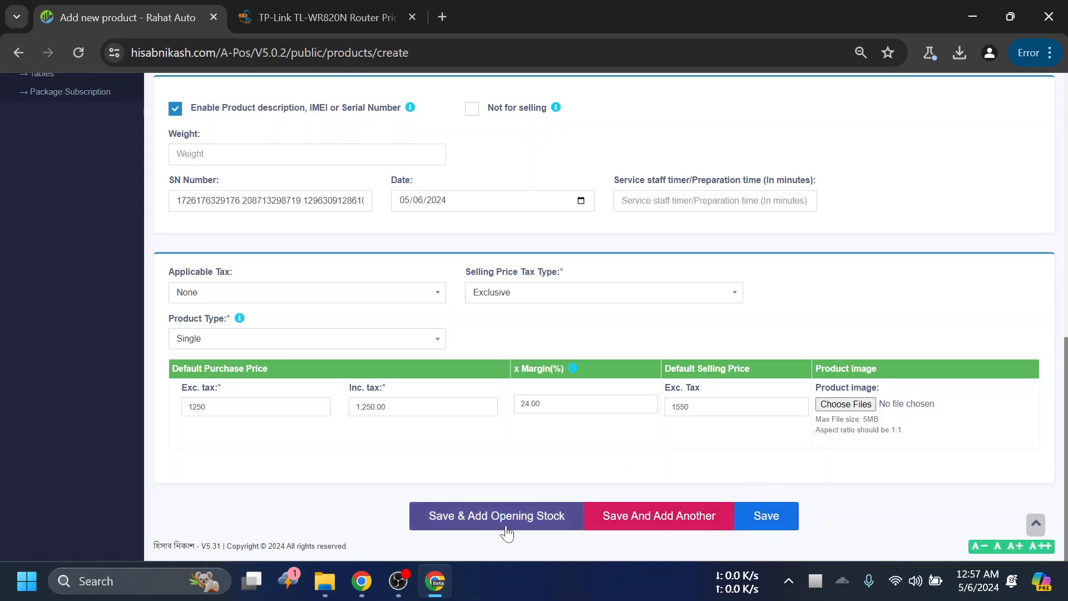
- Look over the completed product form once more and save the router product
{"action": "scroll", "coordinate": [507, 533], "scroll_direction": "up", "scroll_amount": 6}
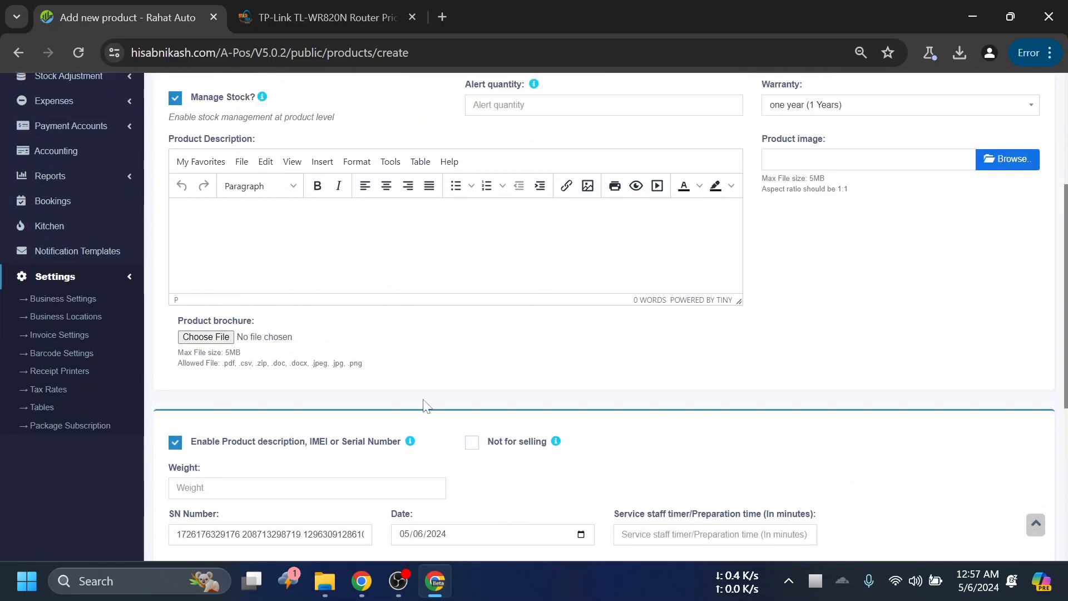
{"action": "left_click", "coordinate": [83, 280]}
{"action": "scroll", "coordinate": [142, 278], "scroll_direction": "up", "scroll_amount": 1}
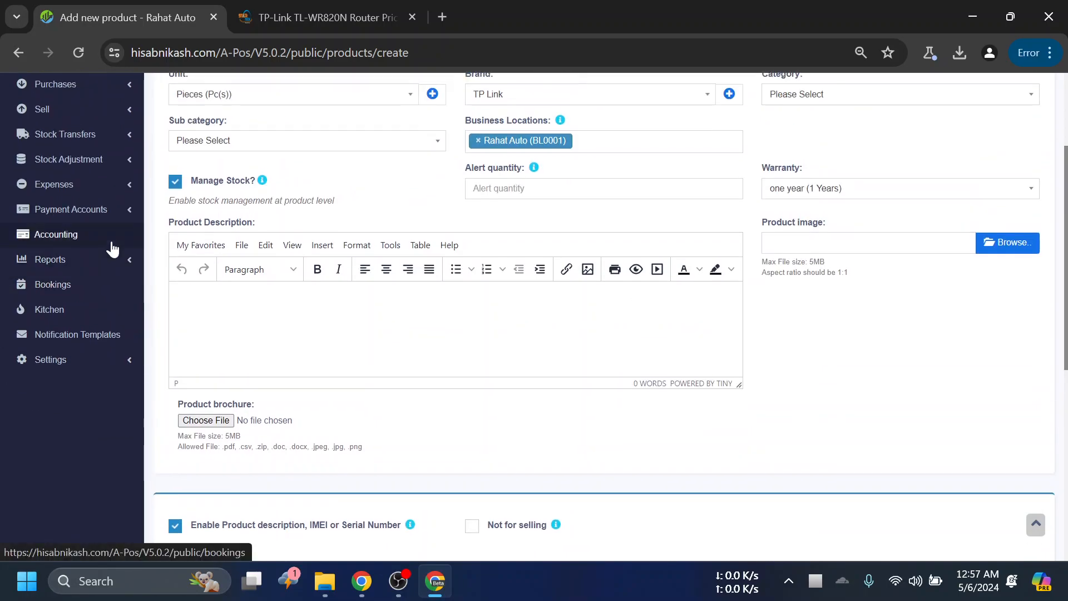
{"action": "scroll", "coordinate": [504, 372], "scroll_direction": "down", "scroll_amount": 4}
{"action": "scroll", "coordinate": [505, 376], "scroll_direction": "down", "scroll_amount": 2}
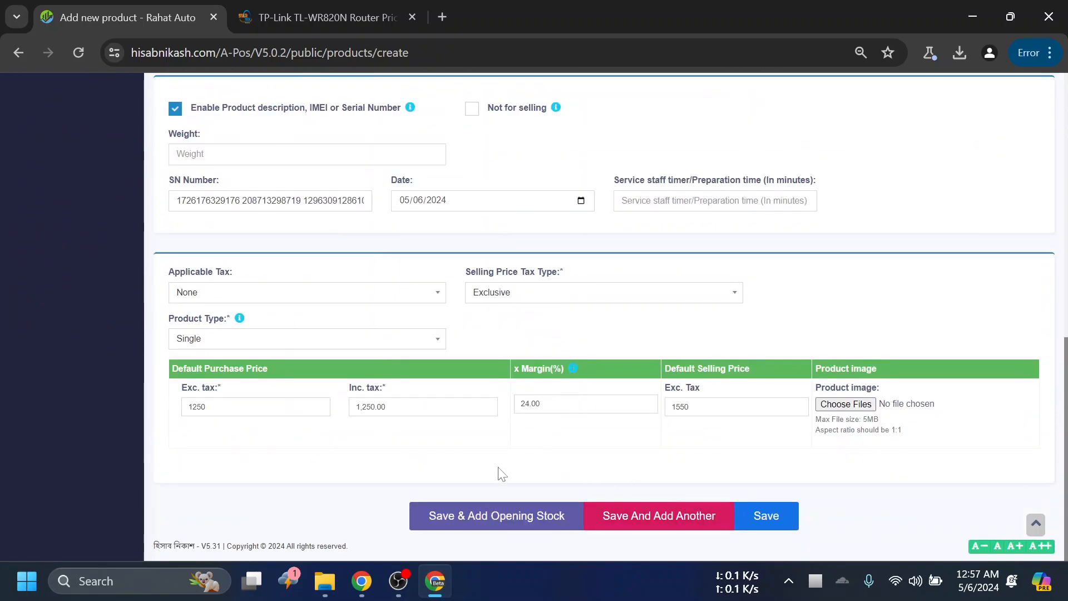
{"action": "left_click", "coordinate": [780, 516]}
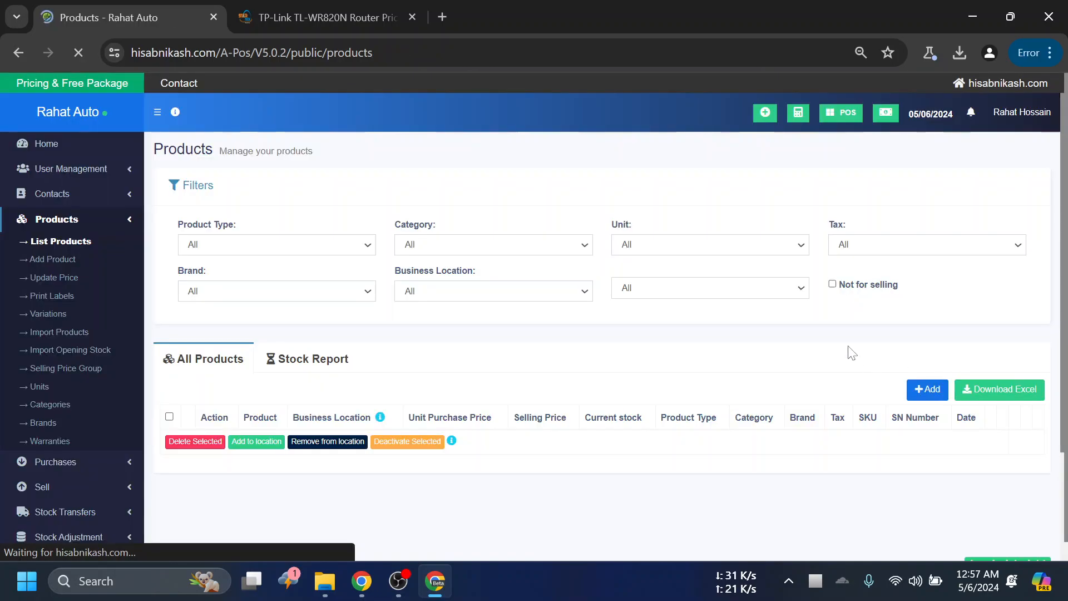
- Examine the new TP-Link router's row in the product list, including its prices, SN numbers and date
{"action": "scroll", "coordinate": [702, 345], "scroll_direction": "down", "scroll_amount": 2}
{"action": "scroll", "coordinate": [701, 338], "scroll_direction": "up", "scroll_amount": 2}
{"action": "scroll", "coordinate": [699, 335], "scroll_direction": "down", "scroll_amount": 4}
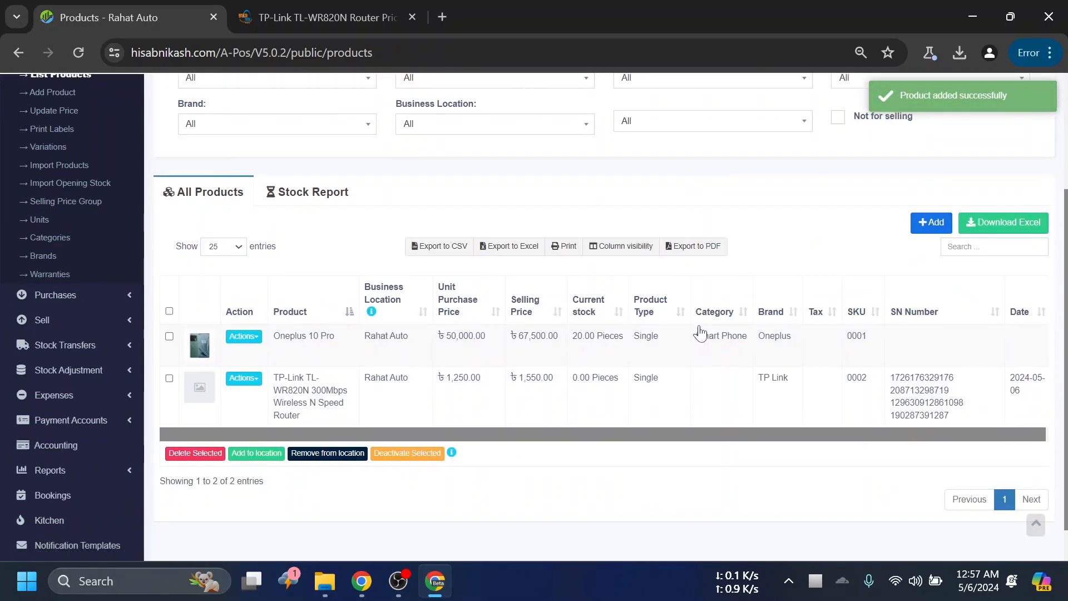
{"action": "left_click_drag", "start_coordinate": [361, 392], "coordinate": [406, 391]}
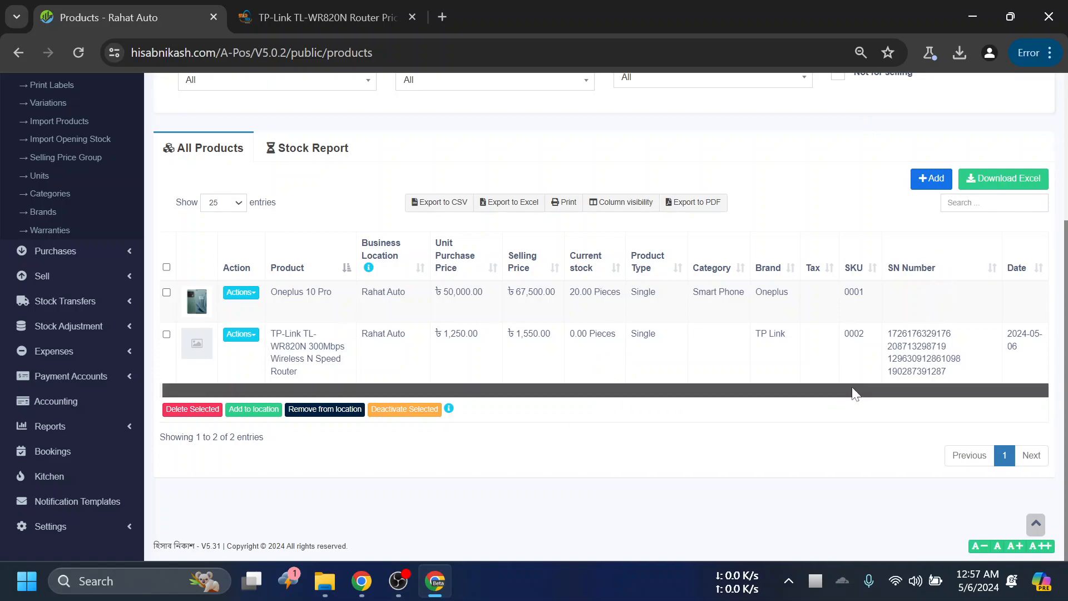
{"action": "triple_click", "coordinate": [903, 378]}
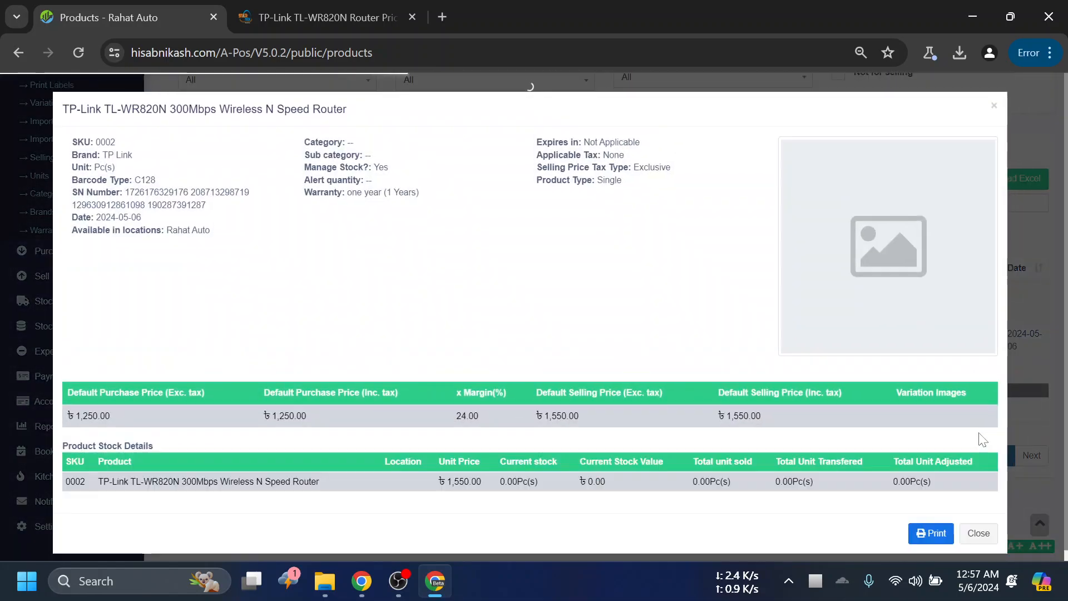
{"action": "left_click", "coordinate": [979, 533]}
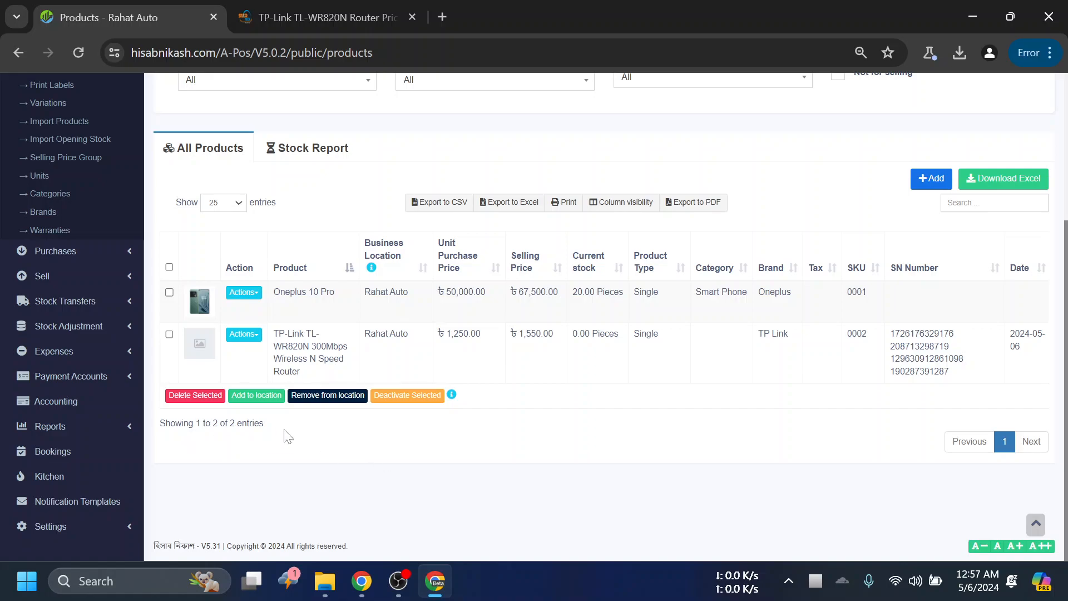
{"action": "left_click", "coordinate": [216, 204]}
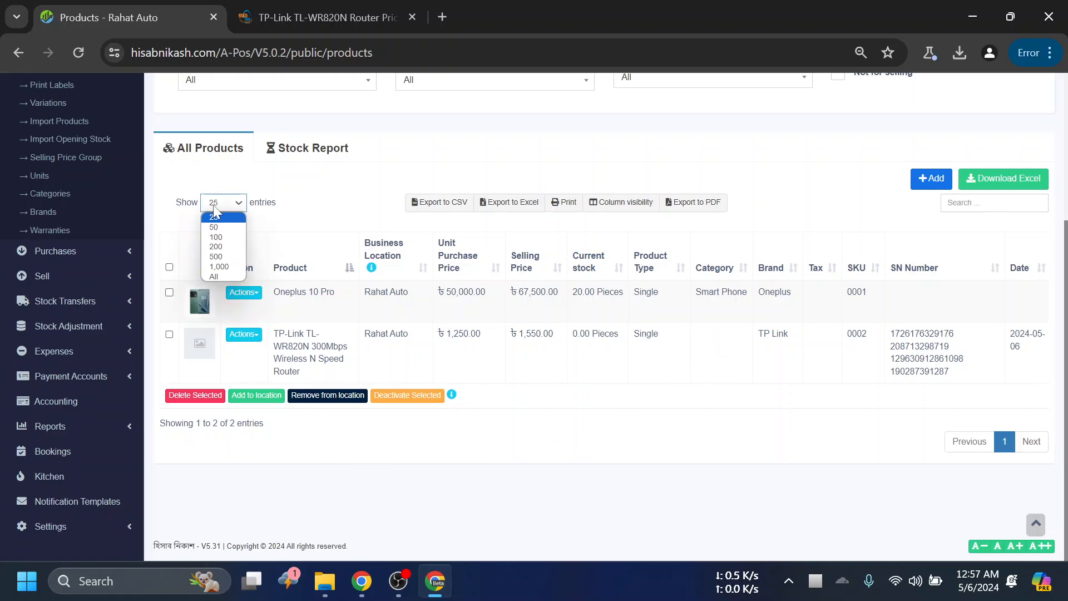
{"action": "left_click", "coordinate": [216, 276]}
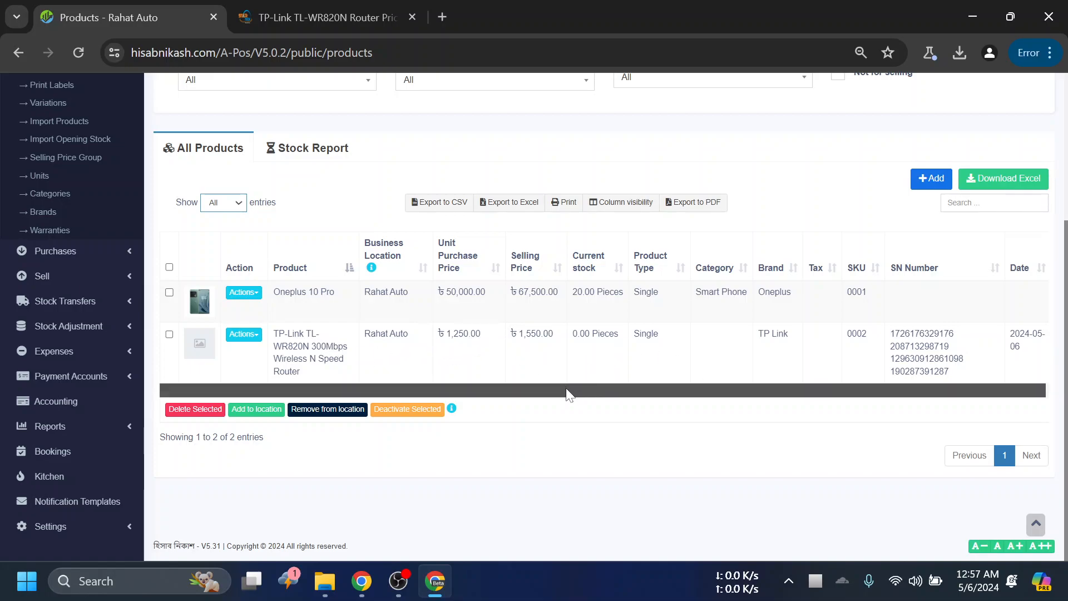
{"action": "left_click", "coordinate": [968, 203]}
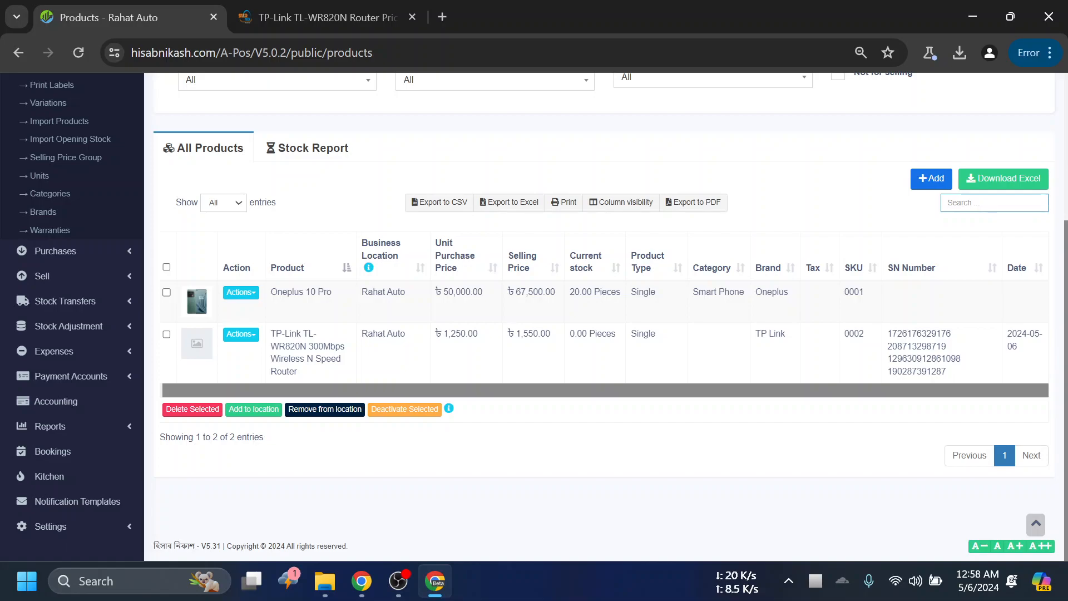
{"action": "left_click_drag", "start_coordinate": [955, 335], "coordinate": [885, 338]}
{"action": "key", "text": "ctrl+c"}
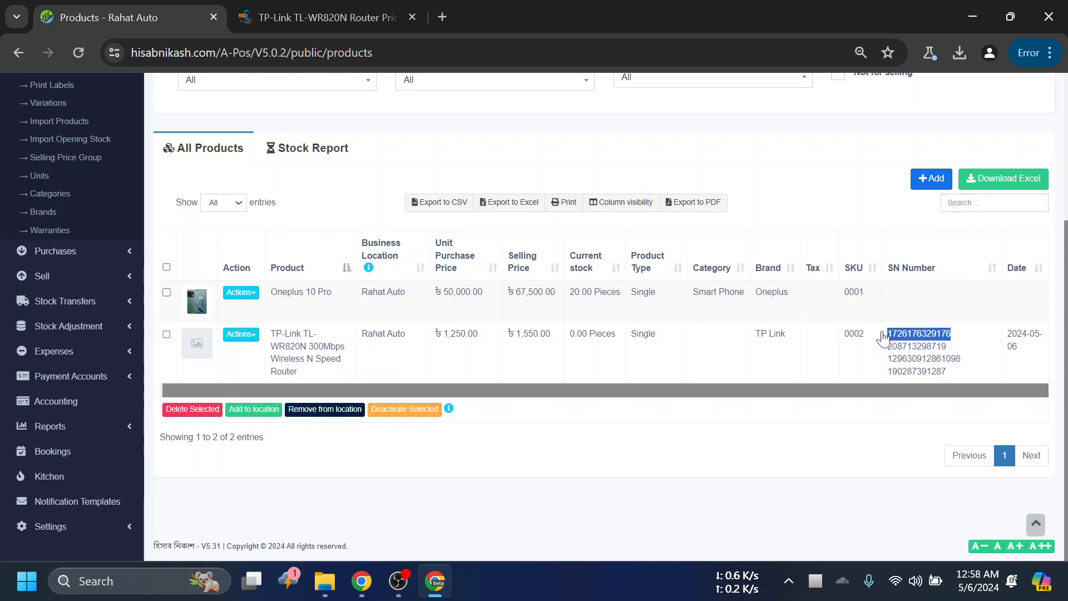
{"action": "left_click", "coordinate": [884, 338]}
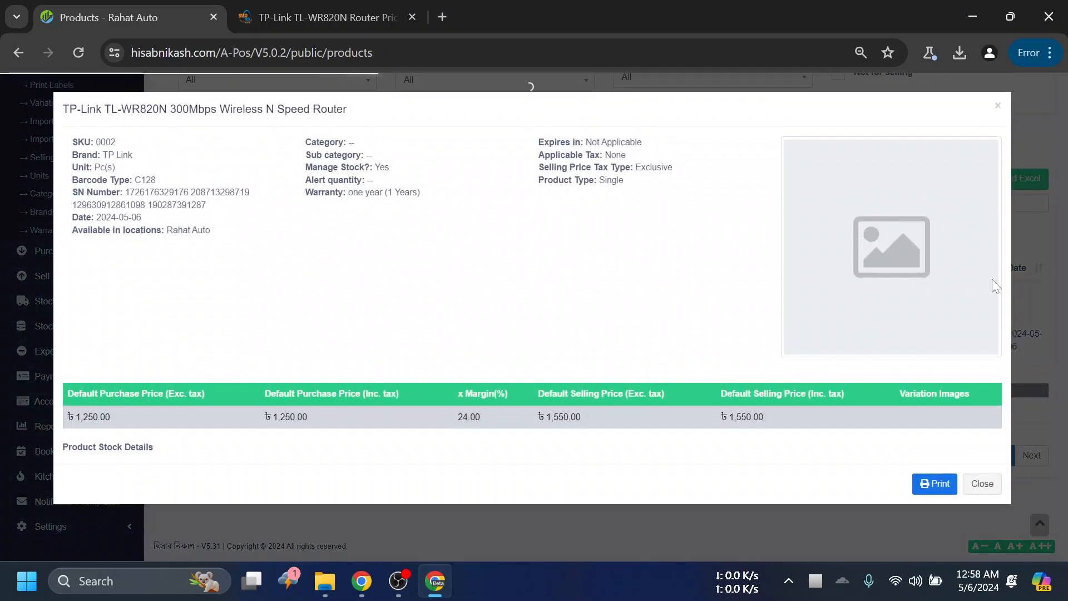
{"action": "left_click", "coordinate": [979, 533]}
{"action": "left_click", "coordinate": [995, 203]}
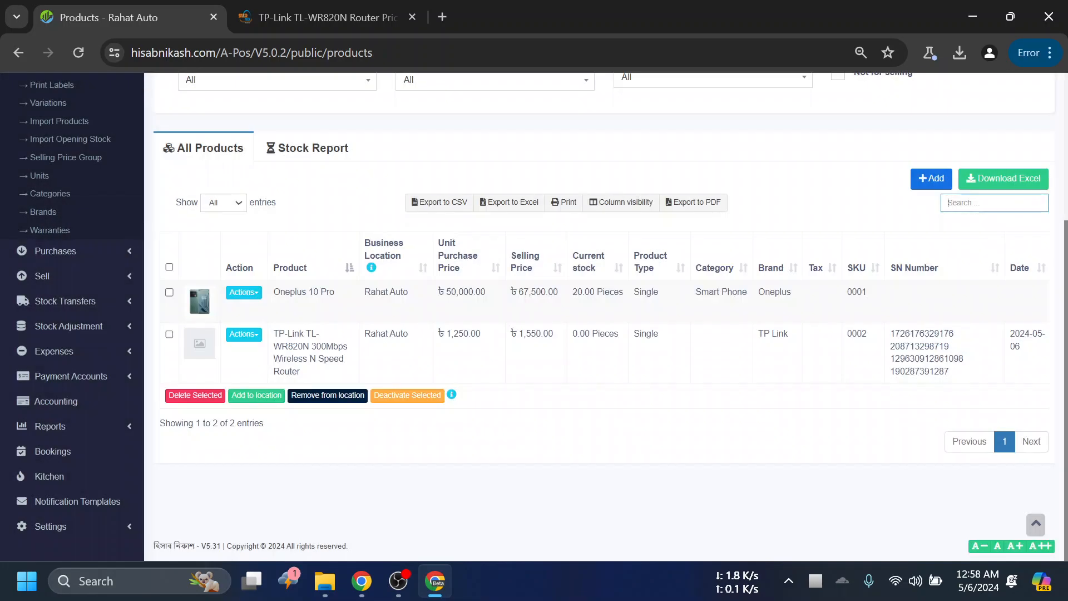
{"action": "key", "text": "ctrl+v"}
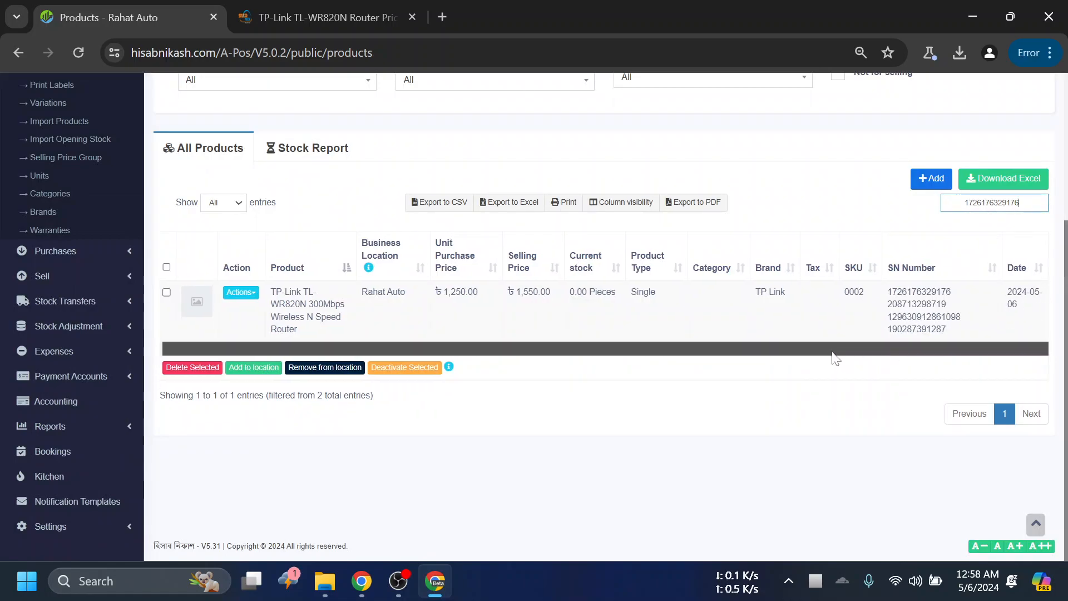
- View the TP-Link router's product details, check its serial numbers, warranty, prices and stock, and close them
{"action": "left_click", "coordinate": [237, 295]}
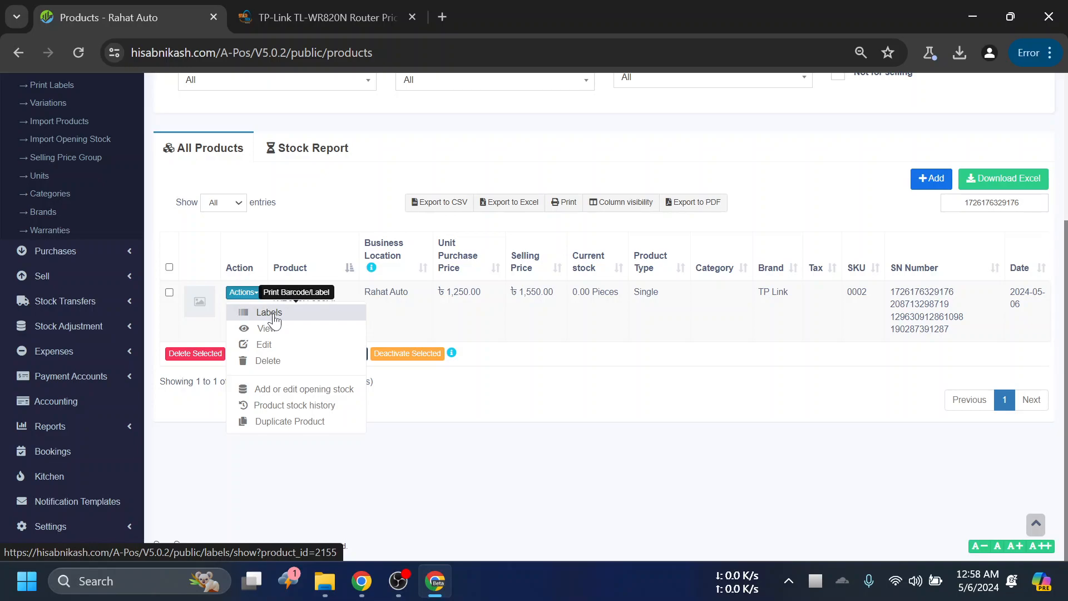
{"action": "left_click", "coordinate": [576, 413]}
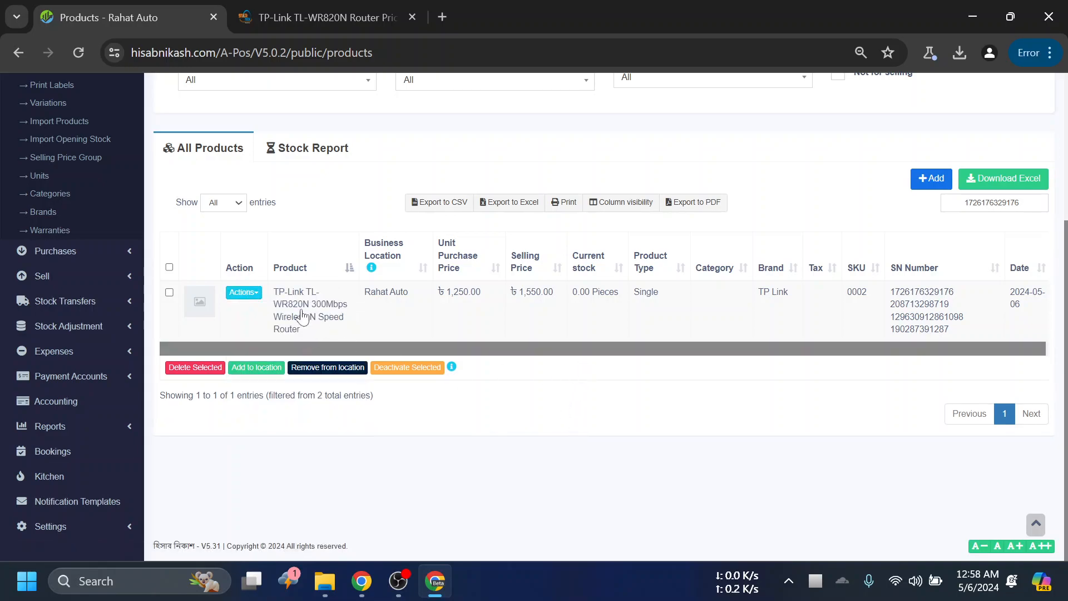
{"action": "left_click", "coordinate": [243, 292]}
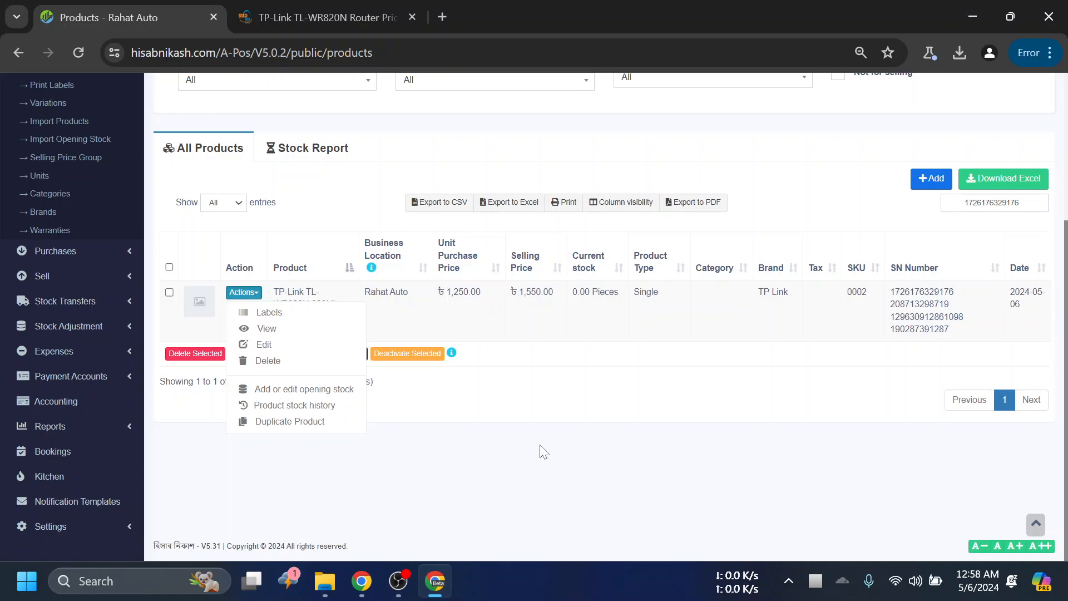
{"action": "left_click", "coordinate": [269, 329]}
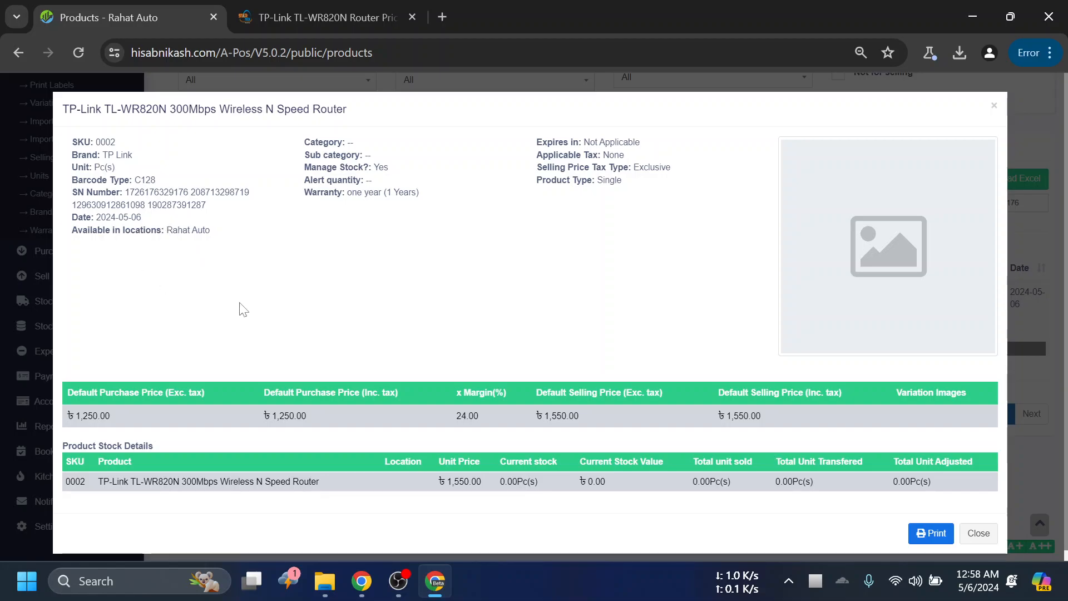
{"action": "scroll", "coordinate": [763, 445], "scroll_direction": "down", "scroll_amount": 1}
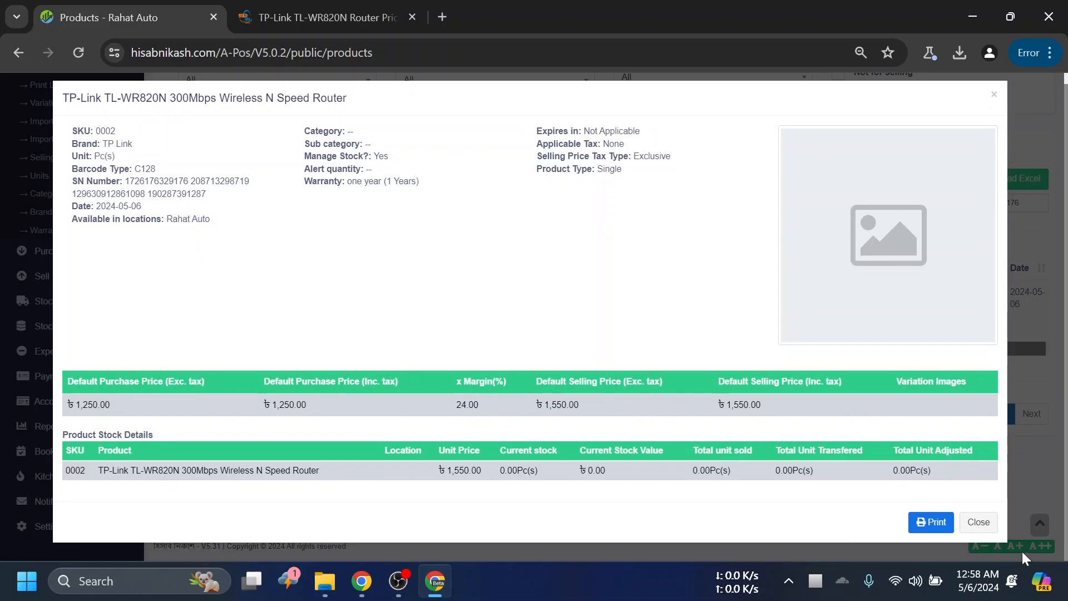
{"action": "left_click", "coordinate": [982, 522]}
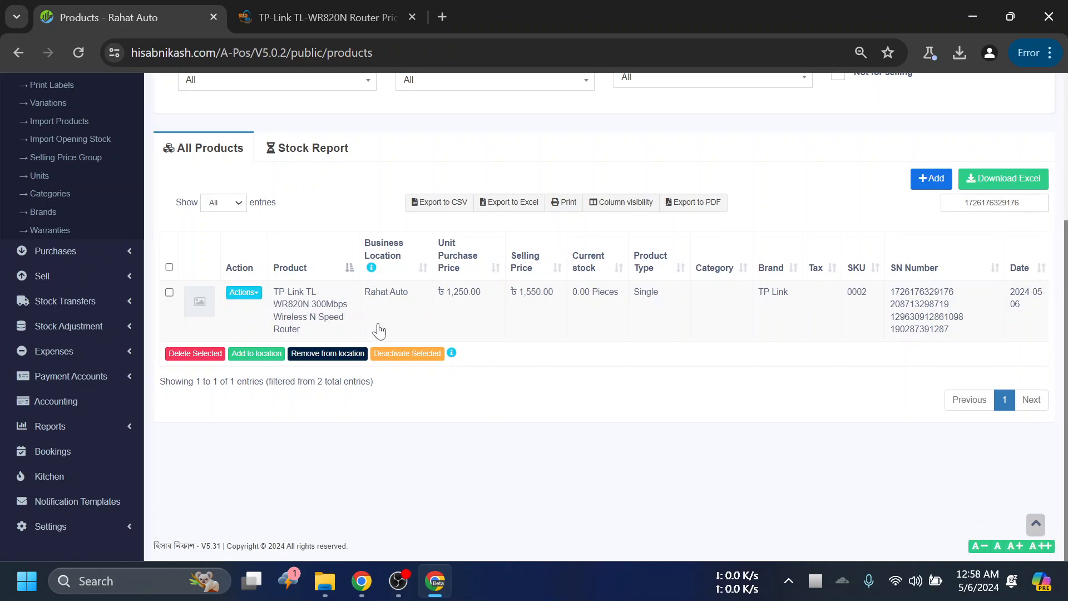
- Examine the actions offered for the TP-Link router in the product list and the entries under User Management
{"action": "left_click", "coordinate": [243, 294]}
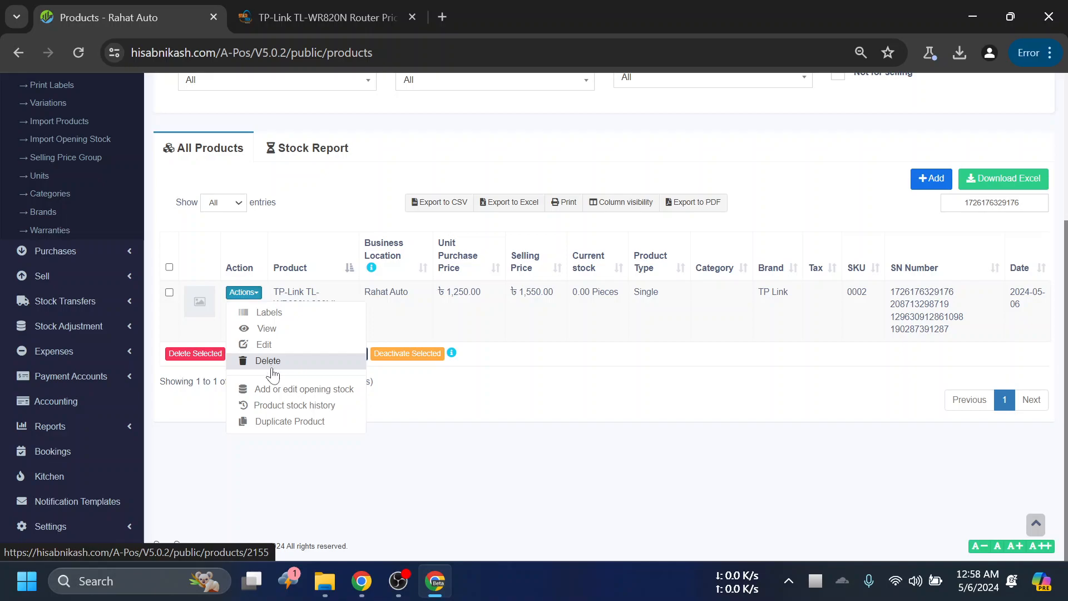
{"action": "scroll", "coordinate": [267, 364], "scroll_direction": "up", "scroll_amount": 1}
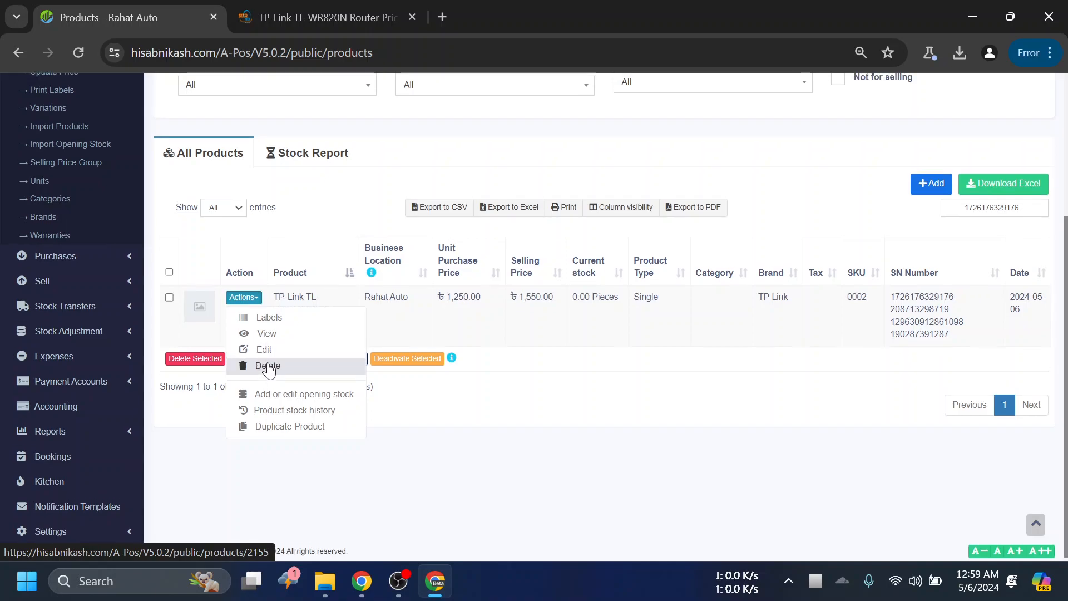
{"action": "scroll", "coordinate": [269, 370], "scroll_direction": "up", "scroll_amount": 3}
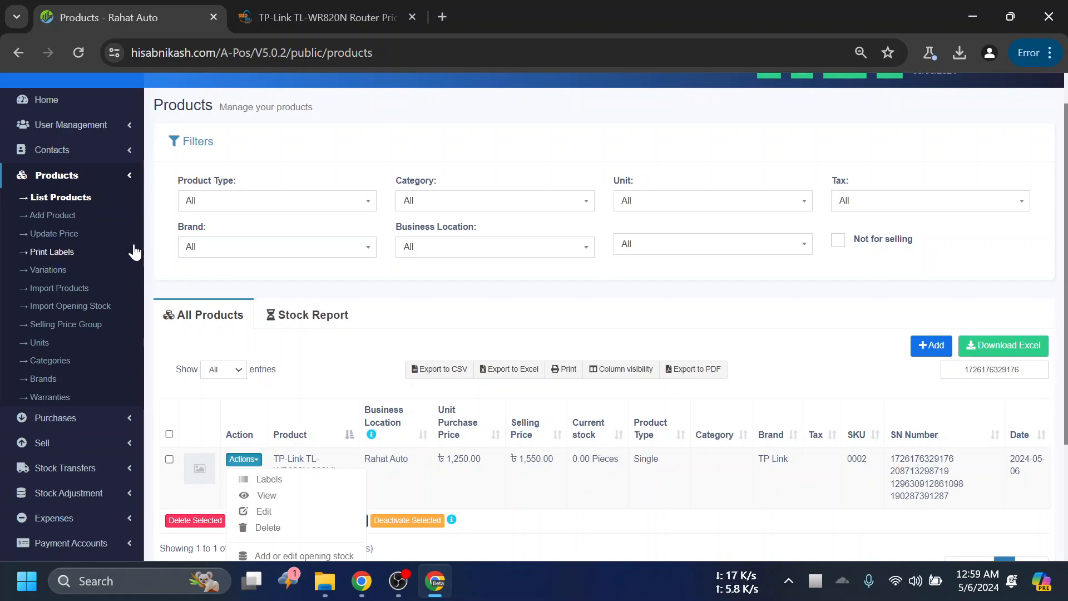
{"action": "scroll", "coordinate": [253, 369], "scroll_direction": "down", "scroll_amount": 2}
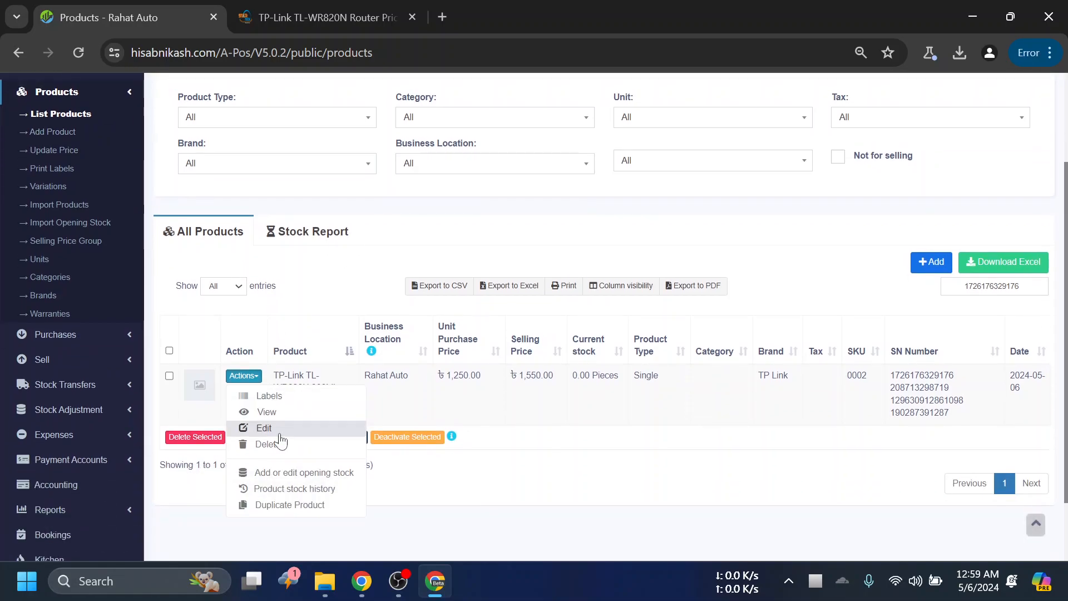
{"action": "scroll", "coordinate": [167, 312], "scroll_direction": "up", "scroll_amount": 3}
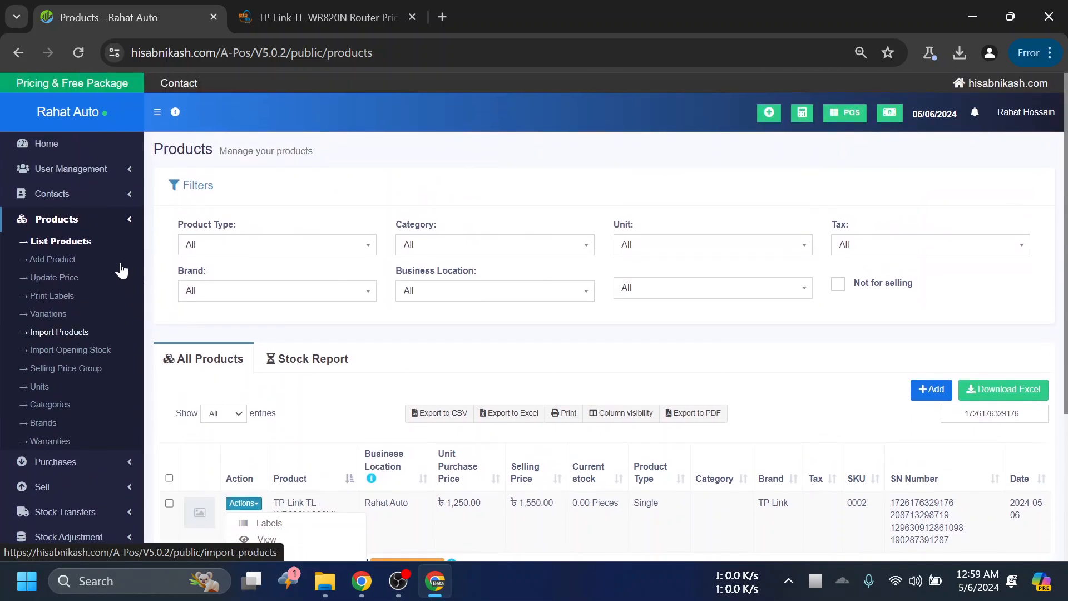
{"action": "left_click", "coordinate": [128, 194]}
{"action": "left_click", "coordinate": [123, 173]}
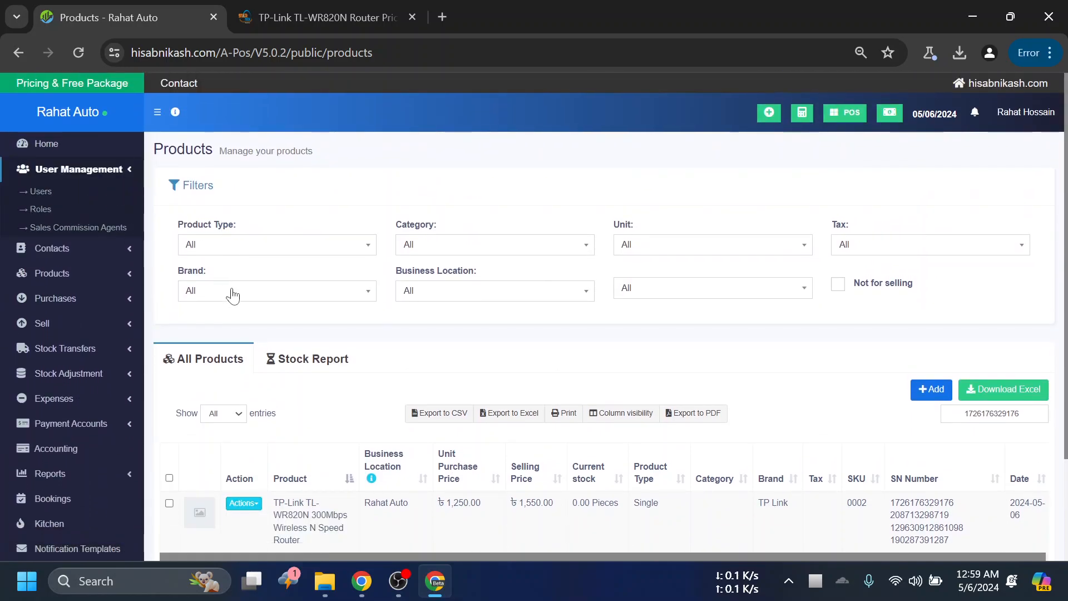
{"action": "scroll", "coordinate": [245, 306], "scroll_direction": "down", "scroll_amount": 2}
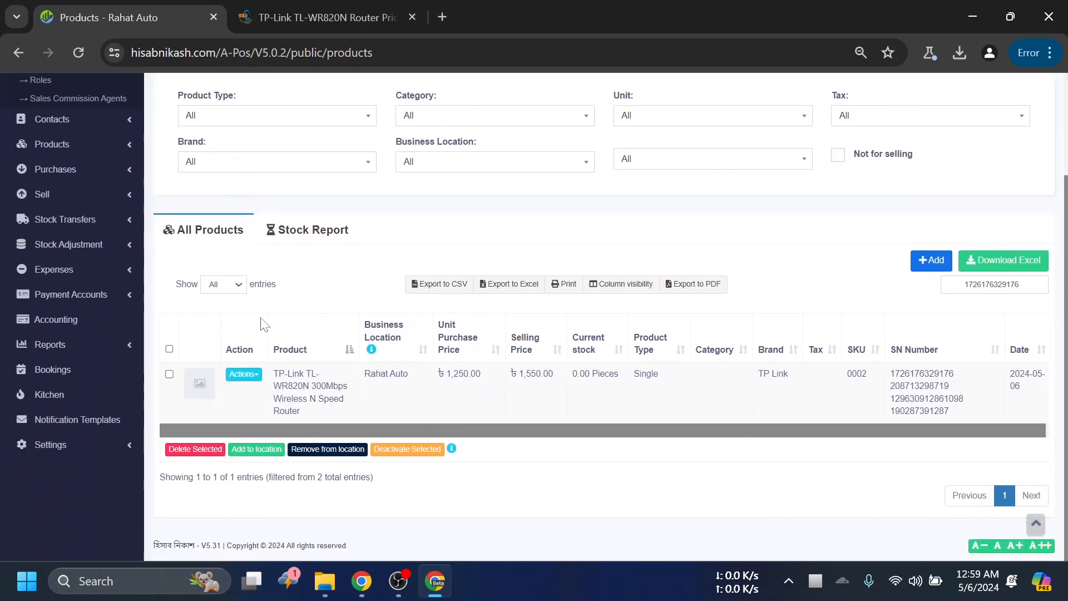
{"action": "left_click", "coordinate": [243, 374]}
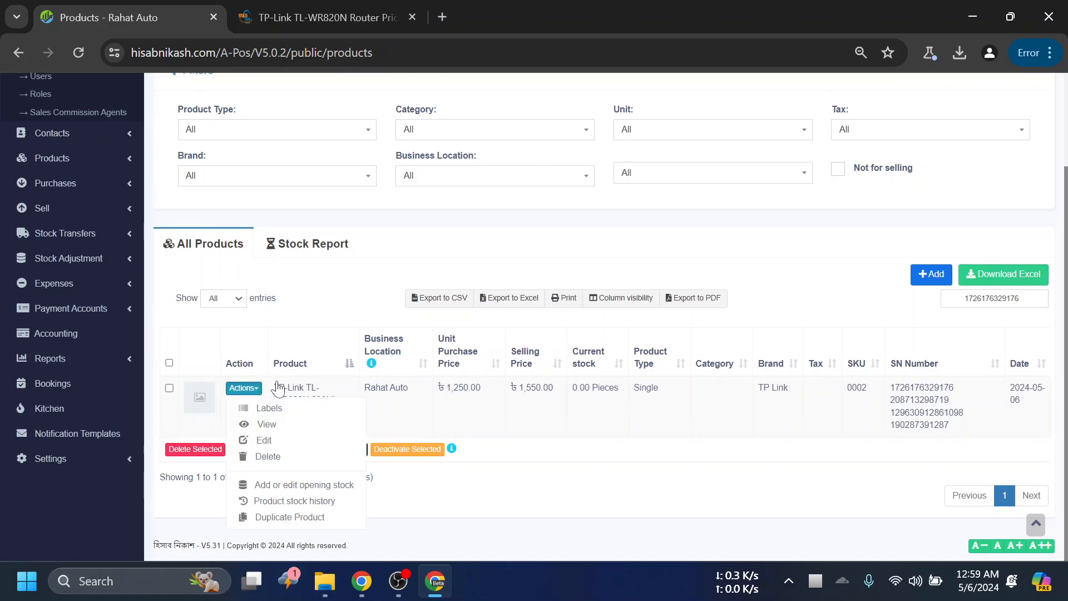
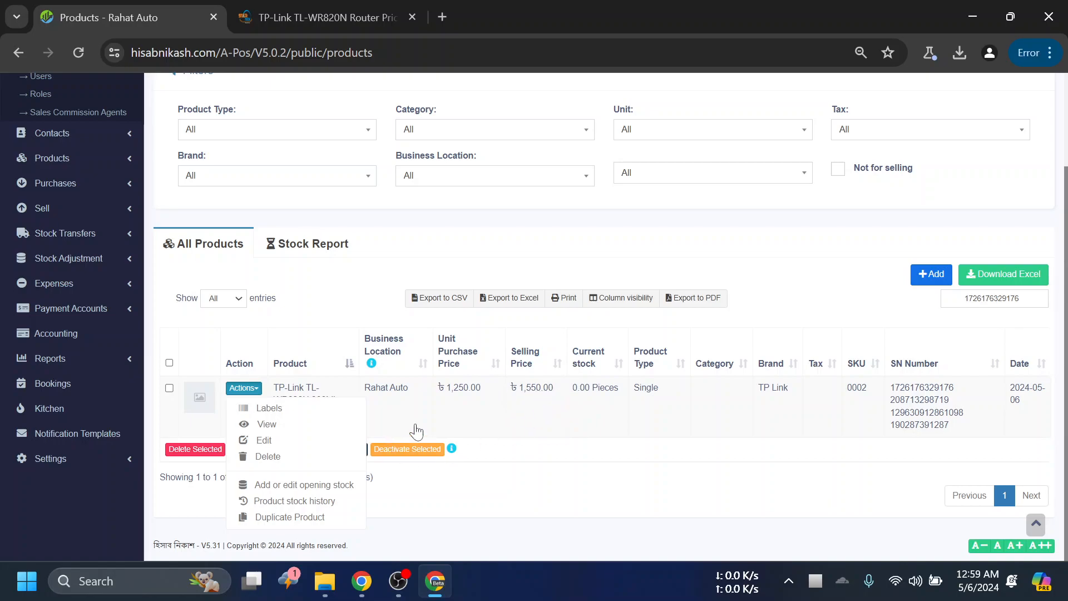
- View the TP-Link router's product stock history and look at the entries under Purchases
{"action": "left_click", "coordinate": [314, 502]}
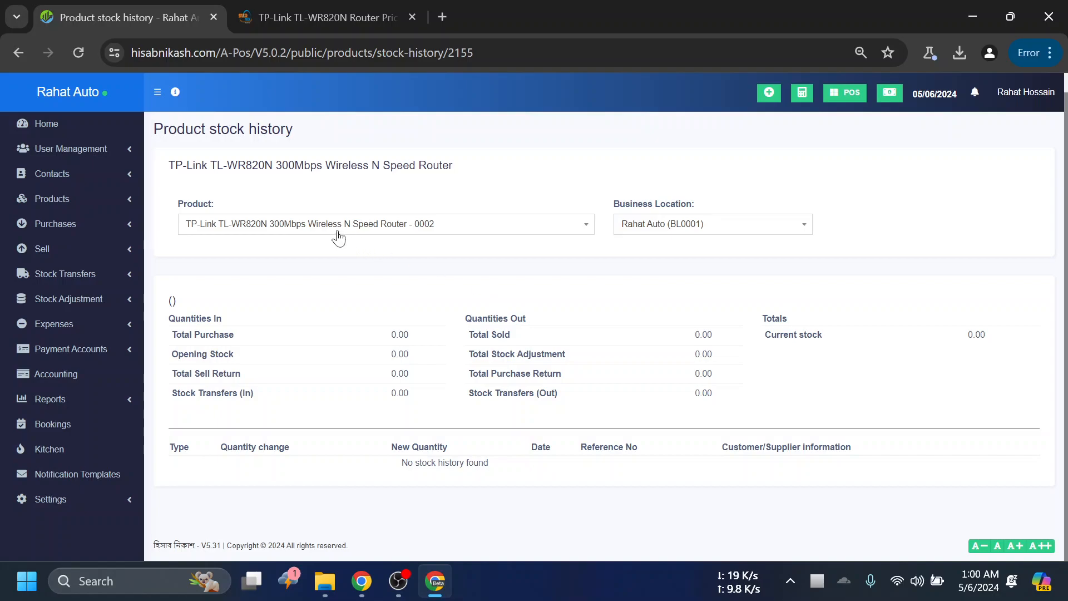
{"action": "left_click", "coordinate": [104, 226]}
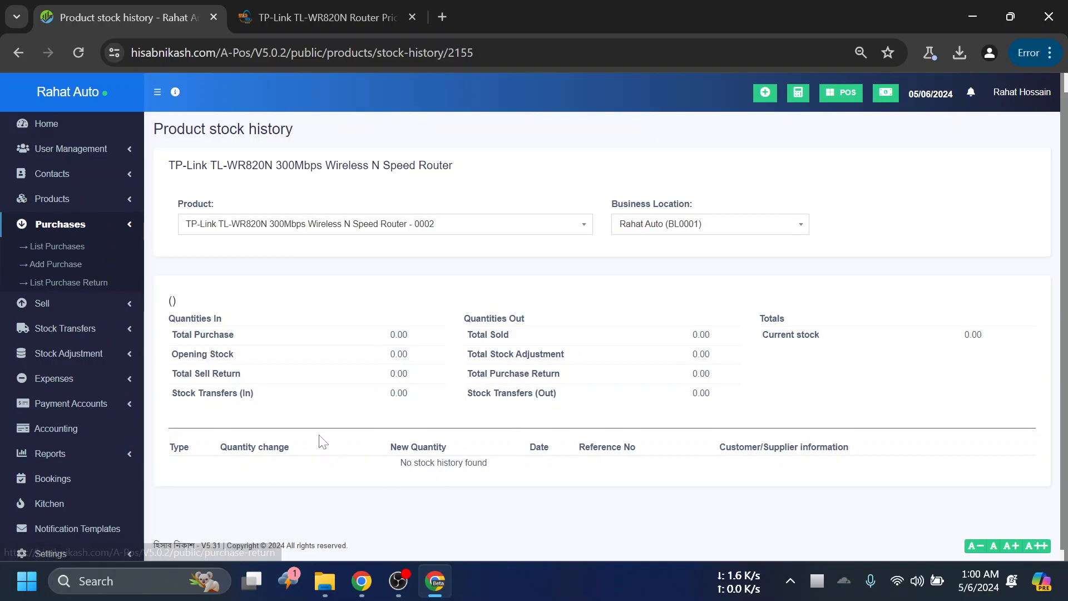
{"action": "scroll", "coordinate": [399, 458], "scroll_direction": "down", "scroll_amount": 1}
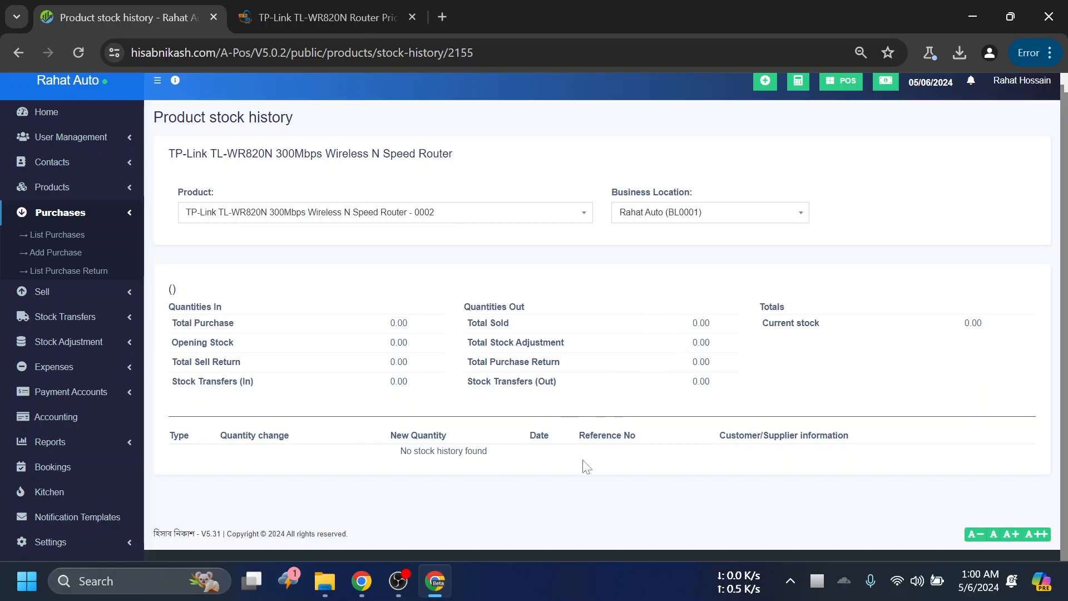
{"action": "left_click_drag", "start_coordinate": [293, 118], "coordinate": [154, 118]}
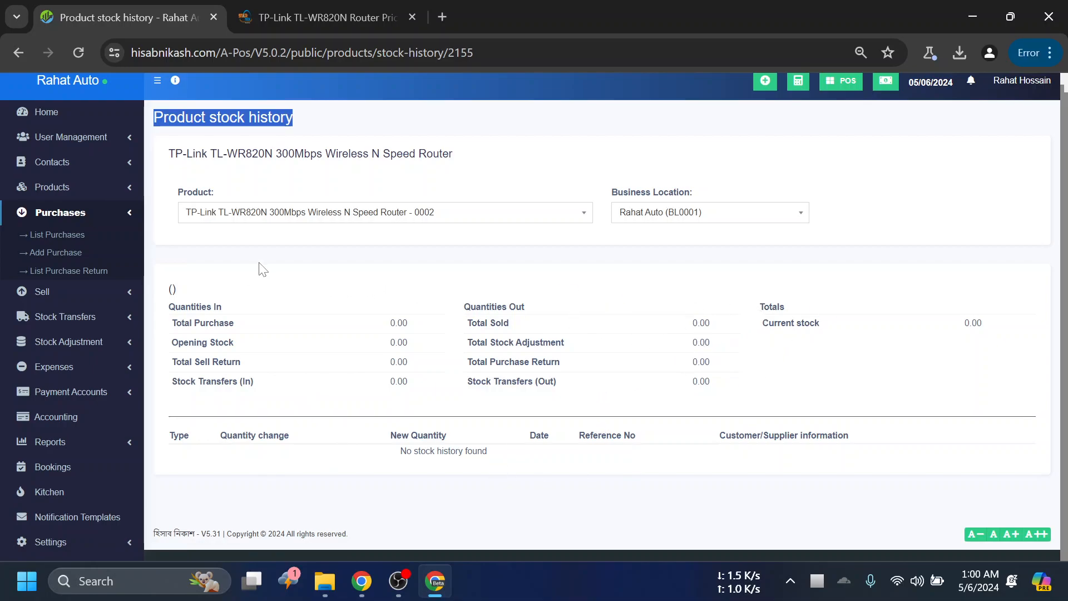
- Look through the entries under Sell and view the list of all sales
{"action": "left_click", "coordinate": [106, 214]}
{"action": "left_click", "coordinate": [86, 255]}
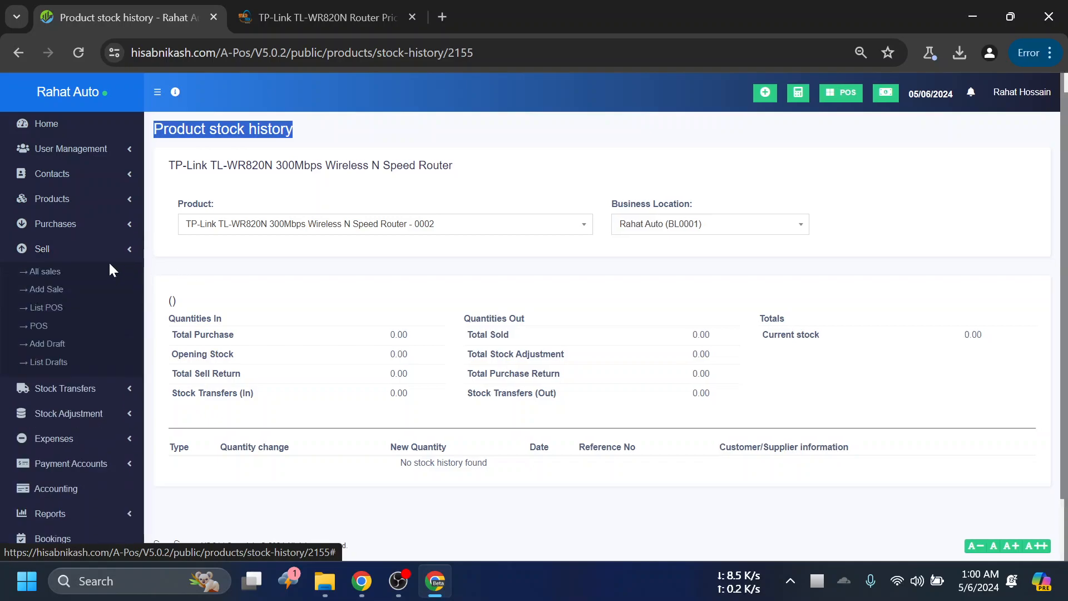
{"action": "left_click", "coordinate": [56, 271]}
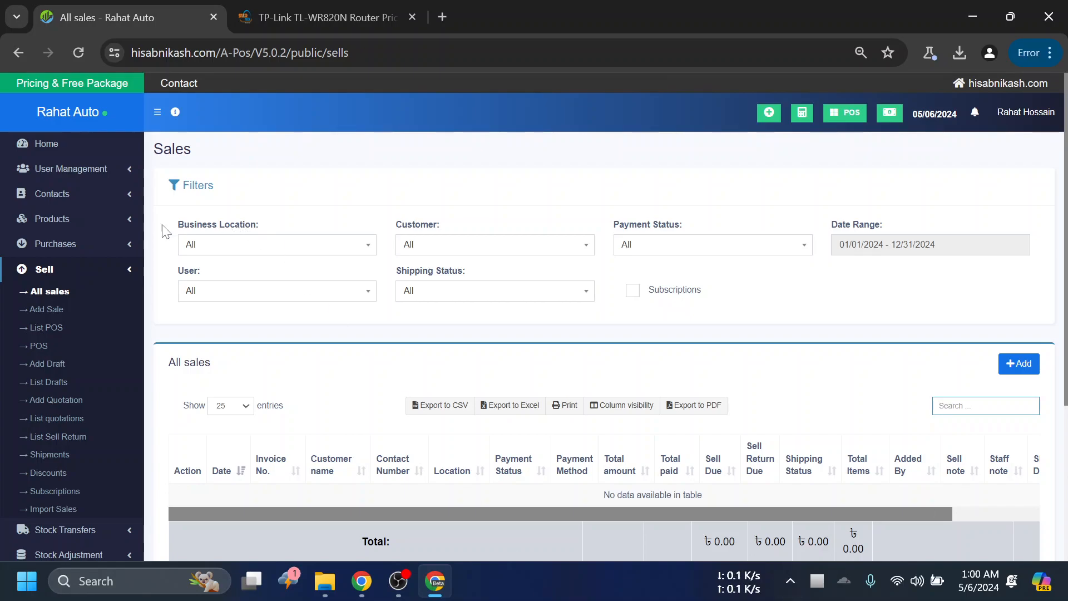
{"action": "left_click", "coordinate": [93, 271]}
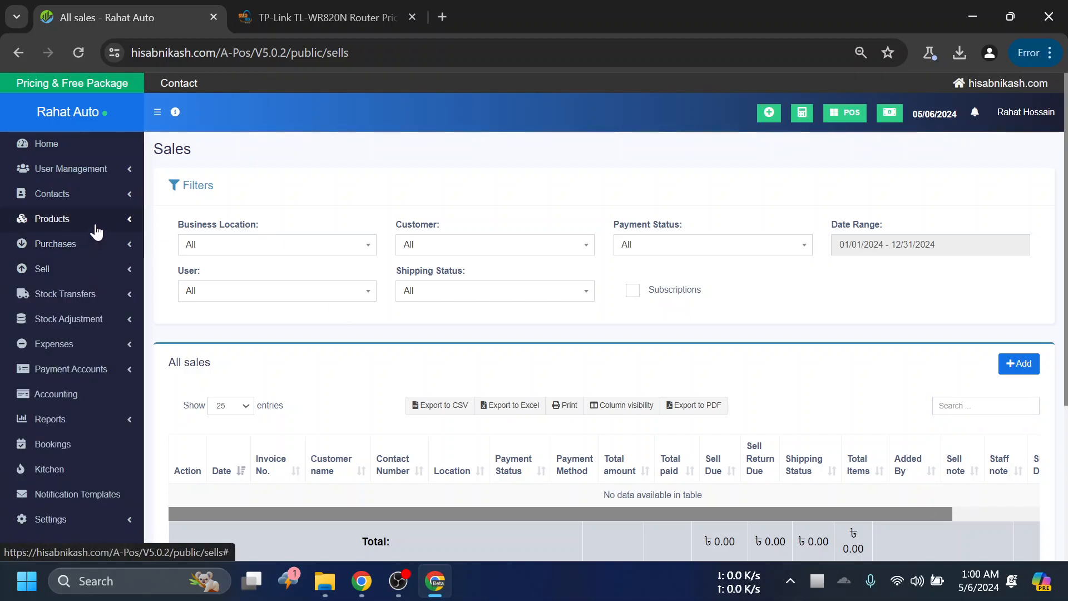
- Return to the product list and examine the actions offered for the TP-Link router, including Duplicate Product
{"action": "left_click", "coordinate": [95, 230]}
{"action": "left_click", "coordinate": [67, 241]}
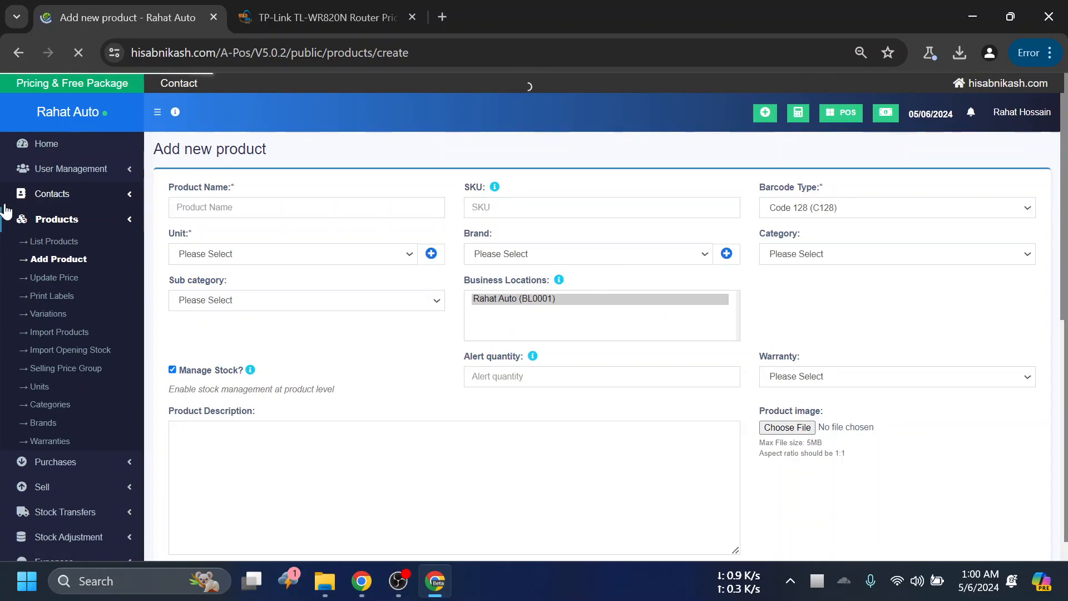
{"action": "left_click", "coordinate": [54, 241]}
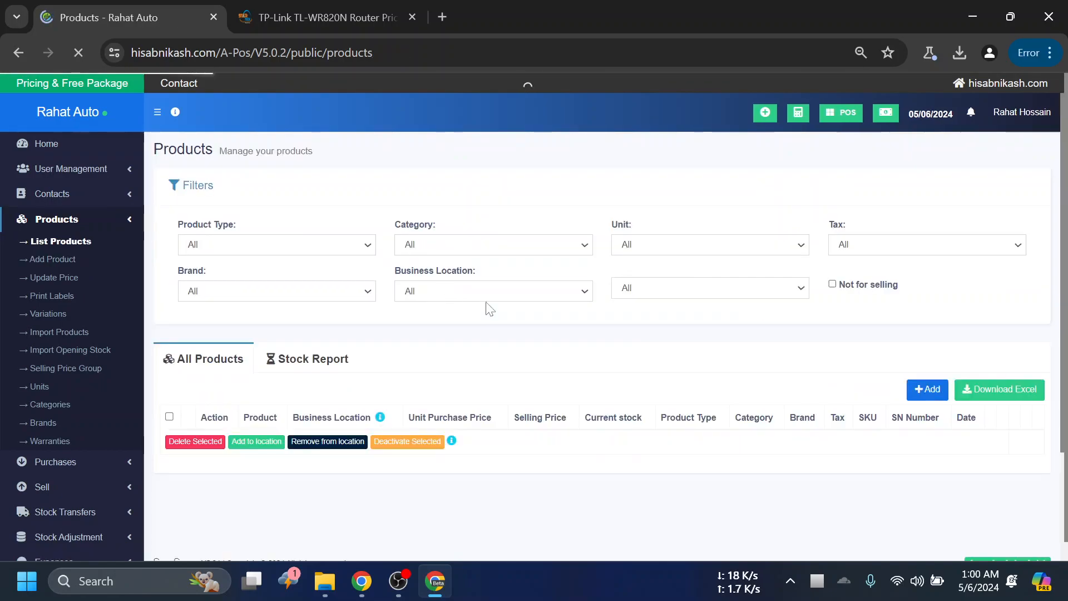
{"action": "scroll", "coordinate": [556, 342], "scroll_direction": "down", "scroll_amount": 4}
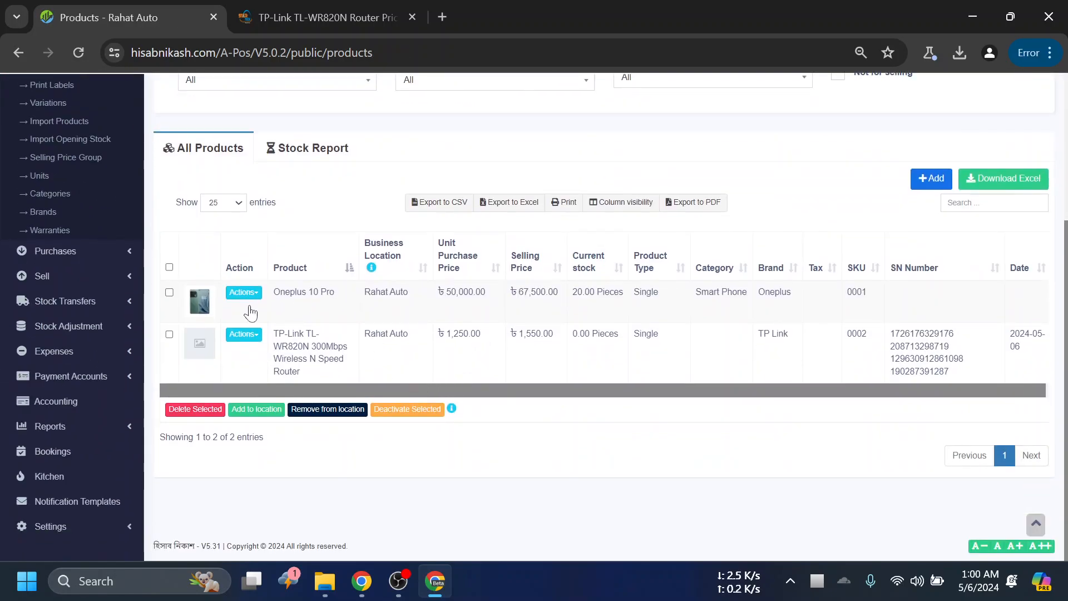
{"action": "left_click", "coordinate": [241, 334]}
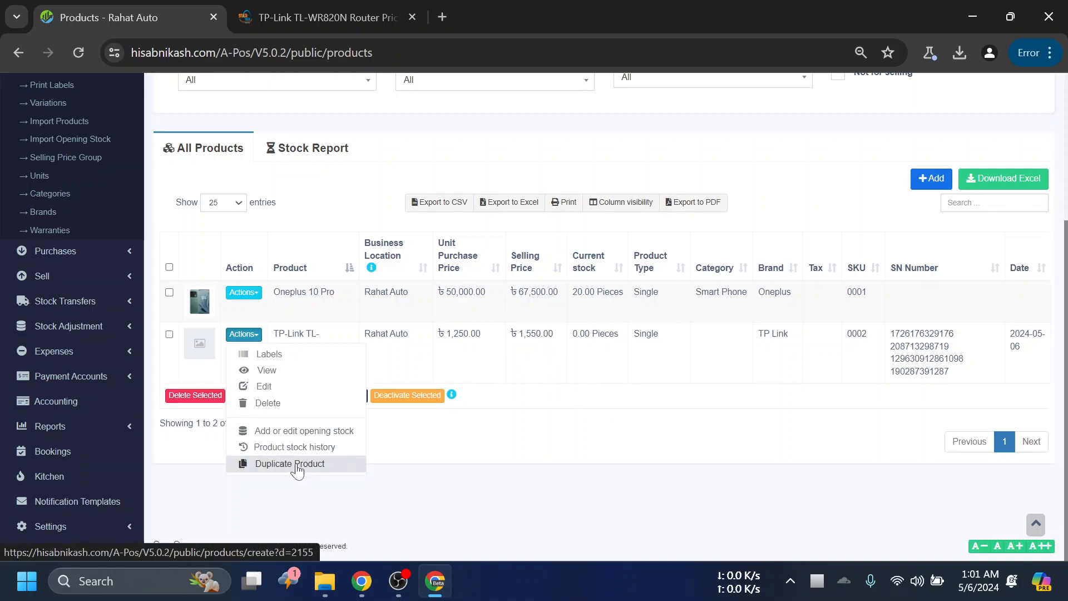
{"action": "left_click", "coordinate": [542, 444]}
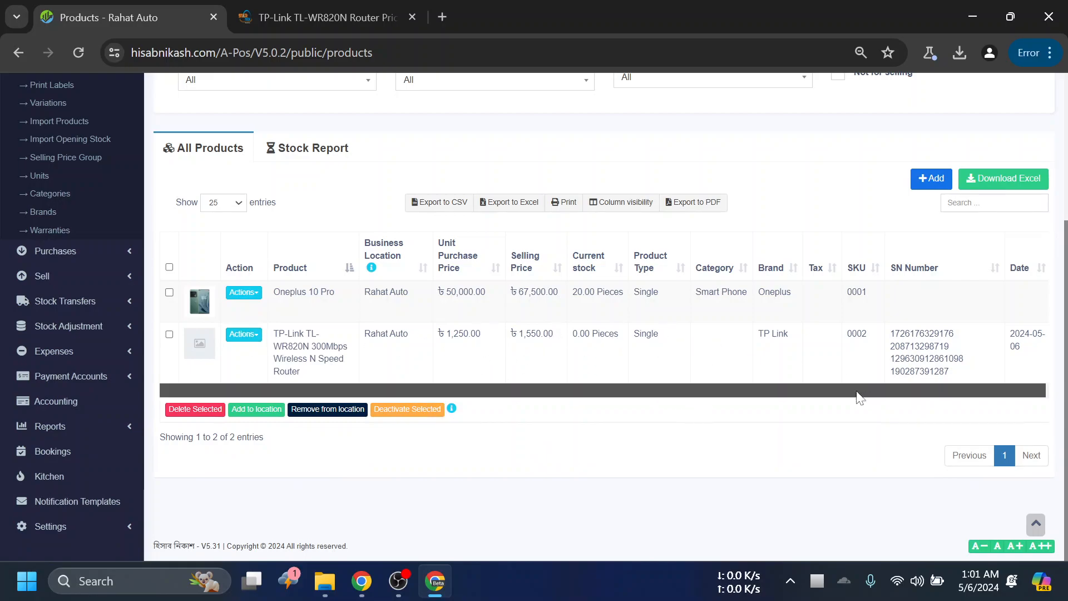
{"action": "left_click_drag", "start_coordinate": [857, 391], "coordinate": [869, 391]}
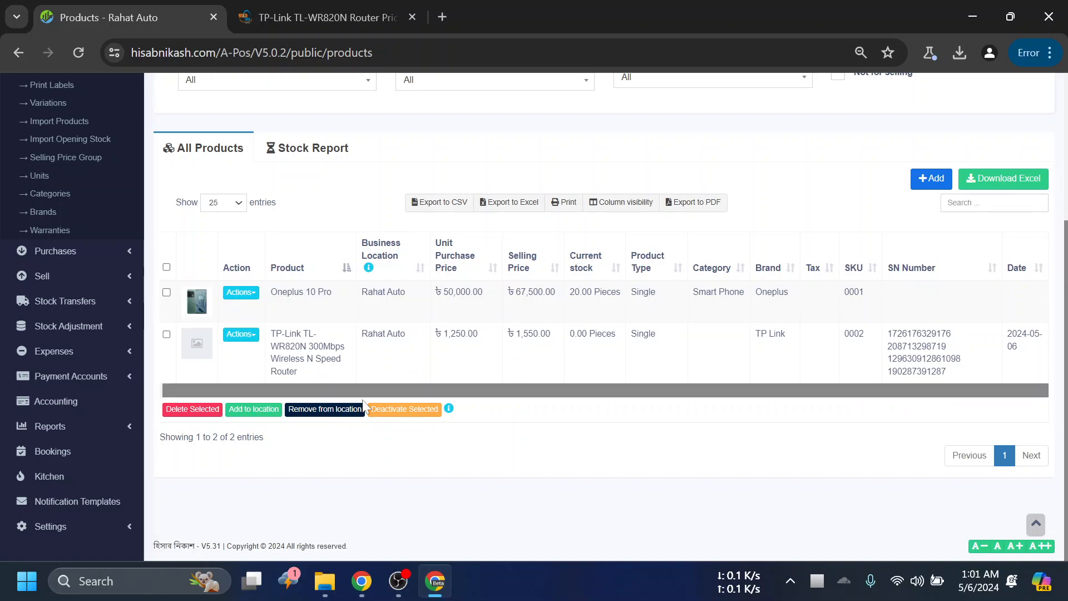
{"action": "left_click", "coordinate": [241, 333]}
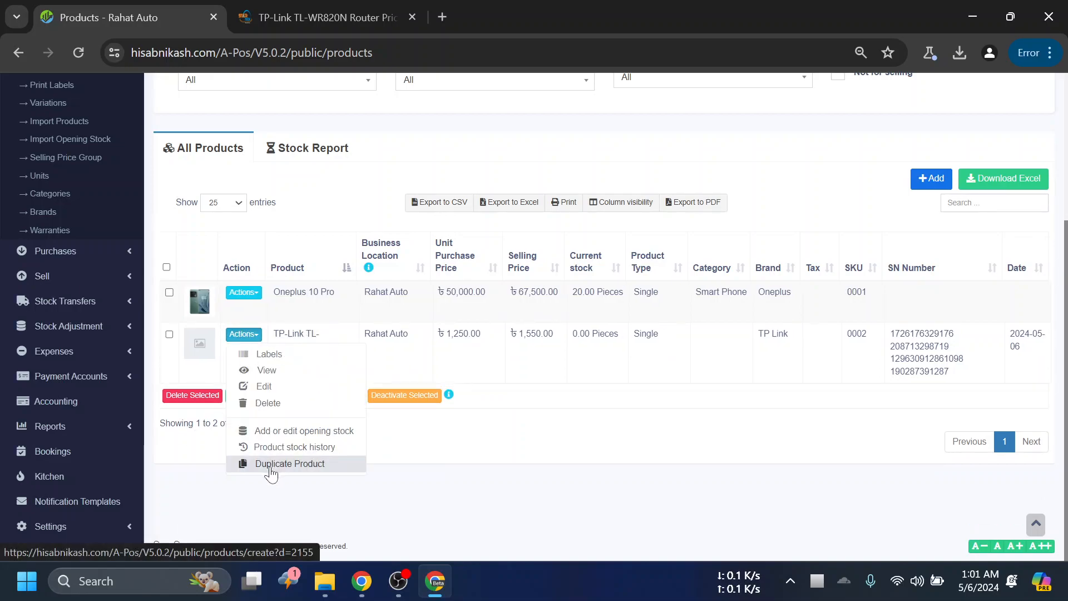
{"action": "left_click_drag", "start_coordinate": [270, 469], "coordinate": [339, 471]}
{"action": "left_click", "coordinate": [479, 473]}
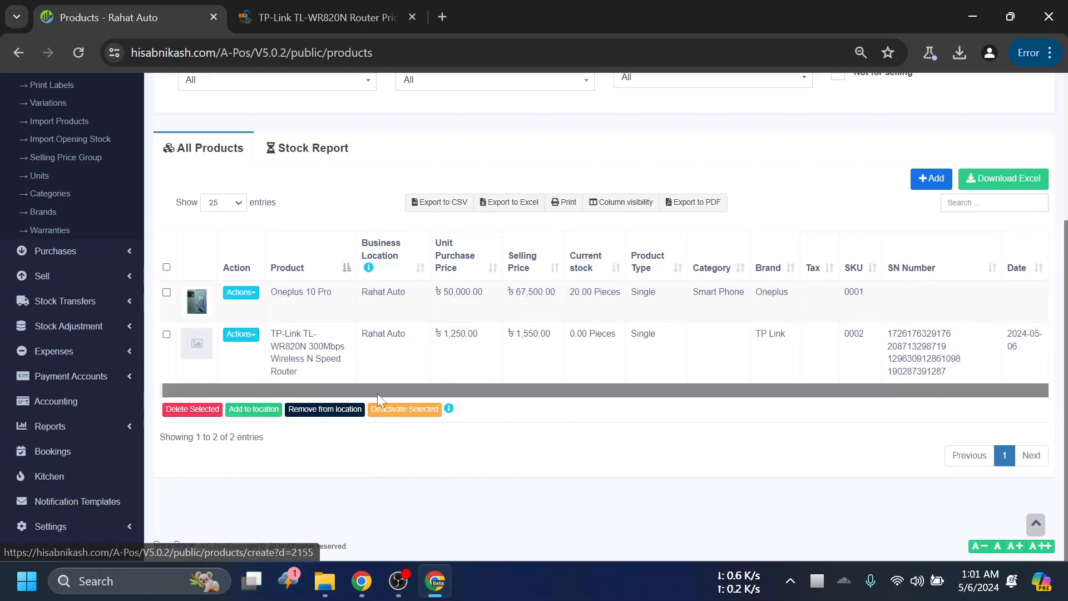
- Start a duplicate of the Oneplus 10 Pro product and review the copied details in the new product form
{"action": "left_click", "coordinate": [250, 290]}
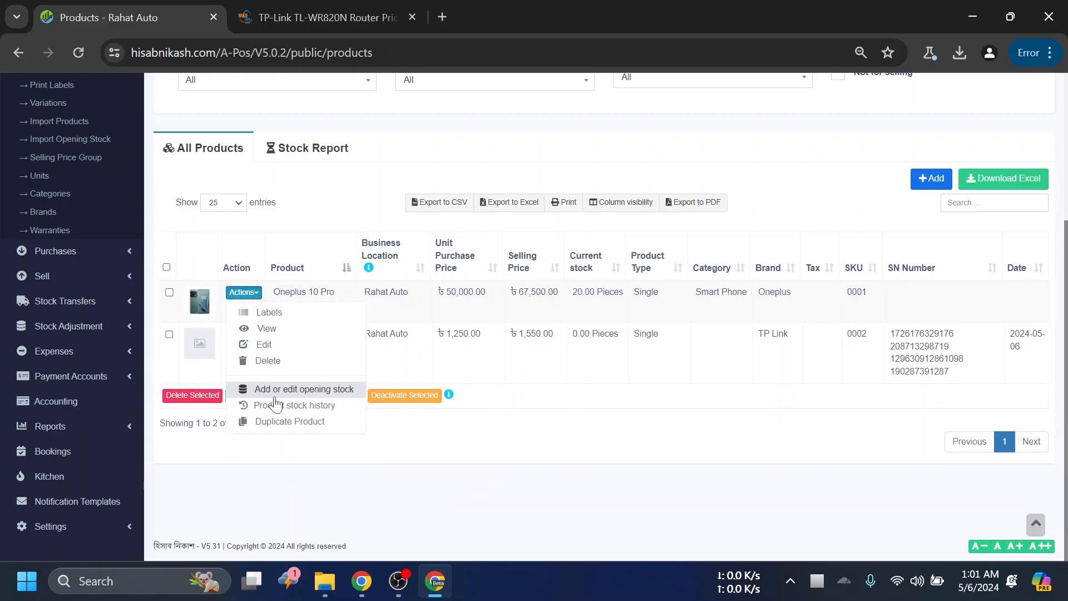
{"action": "left_click", "coordinate": [285, 424]}
{"action": "scroll", "coordinate": [582, 370], "scroll_direction": "down", "scroll_amount": 5}
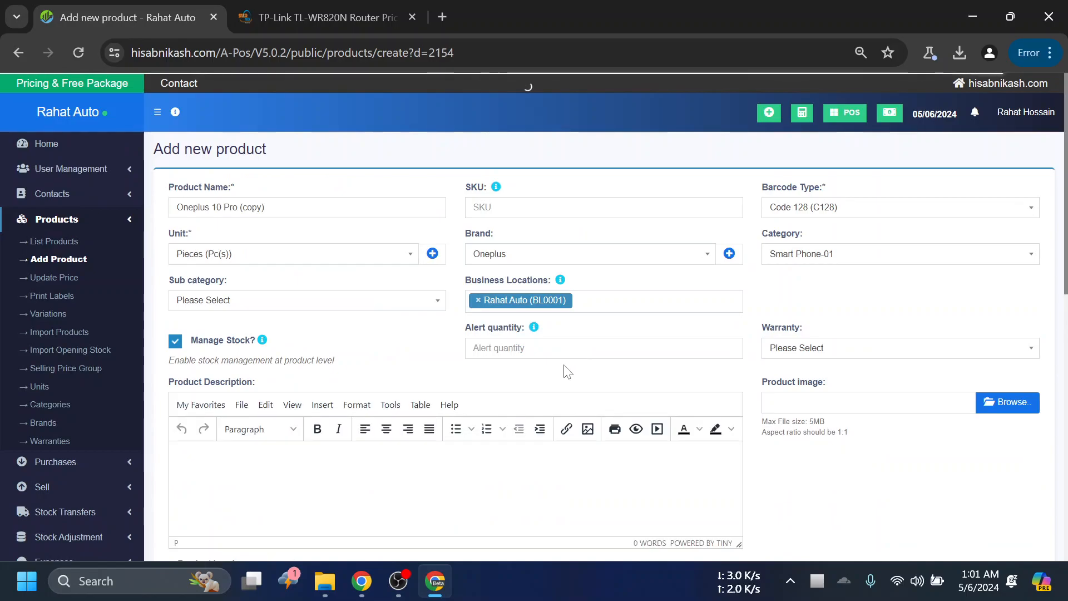
{"action": "scroll", "coordinate": [563, 370], "scroll_direction": "down", "scroll_amount": 5}
{"action": "scroll", "coordinate": [731, 412], "scroll_direction": "down", "scroll_amount": 5}
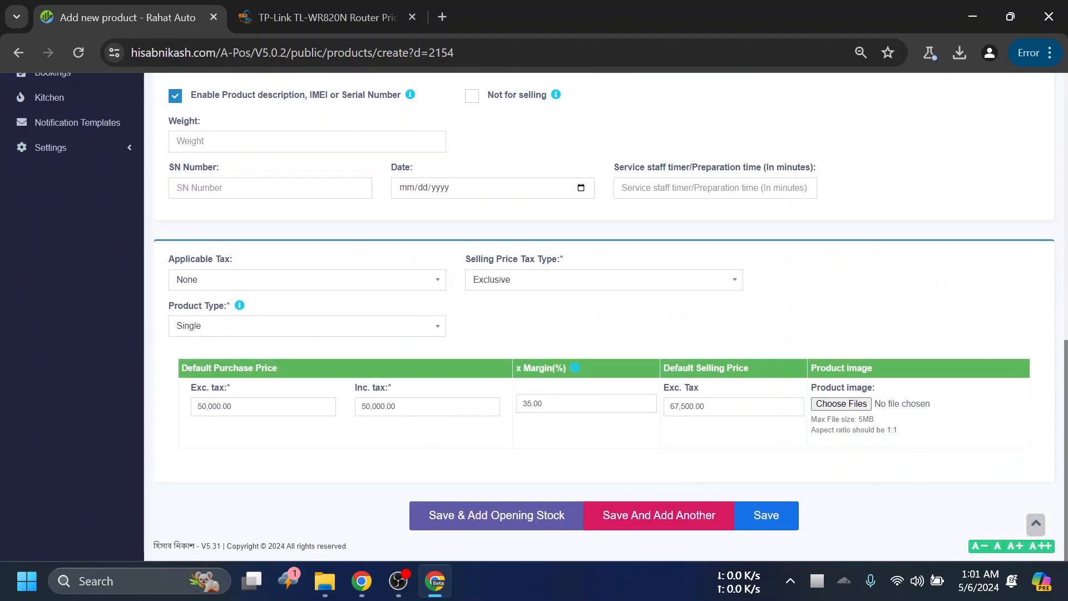
{"action": "scroll", "coordinate": [359, 390], "scroll_direction": "up", "scroll_amount": 5}
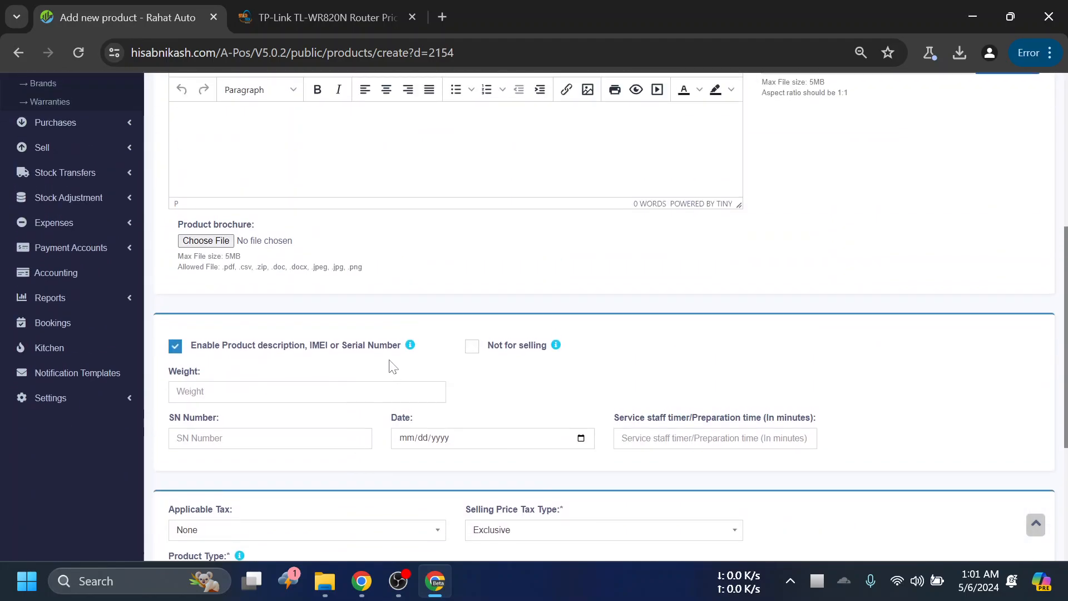
{"action": "scroll", "coordinate": [548, 254], "scroll_direction": "down", "scroll_amount": 15}
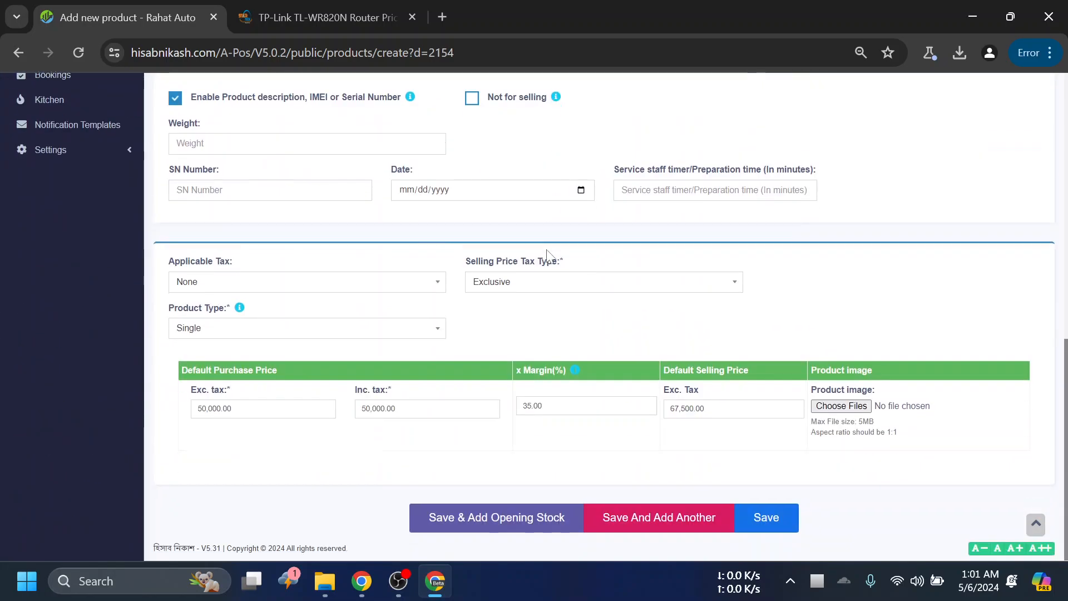
- Set the Oneplus 10 Pro copy's margin to 20% and save it as a new product
{"action": "left_click", "coordinate": [586, 403]}
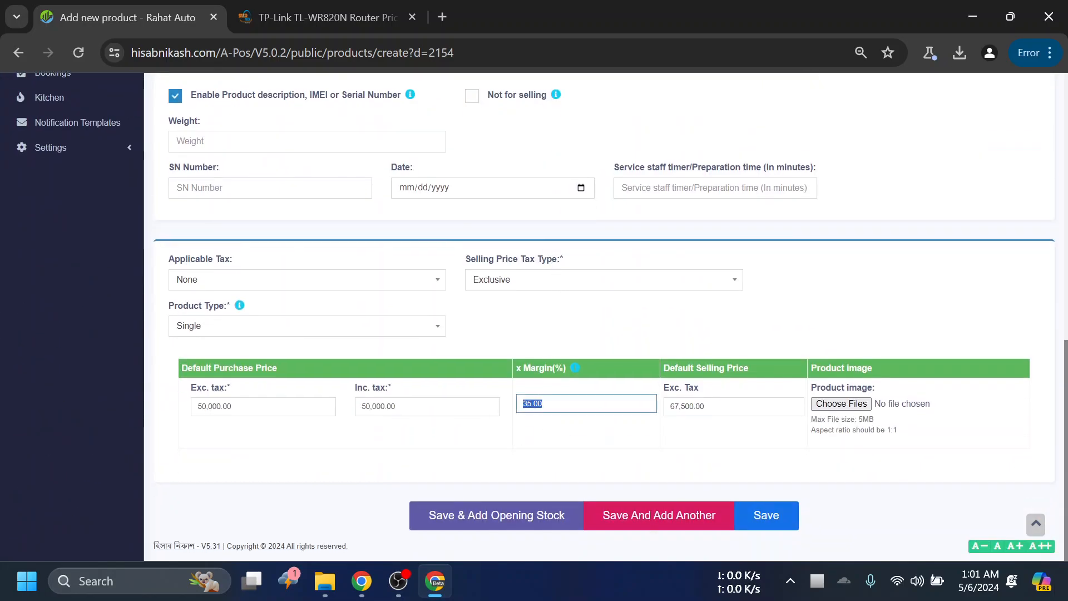
{"action": "type", "text": "20"}
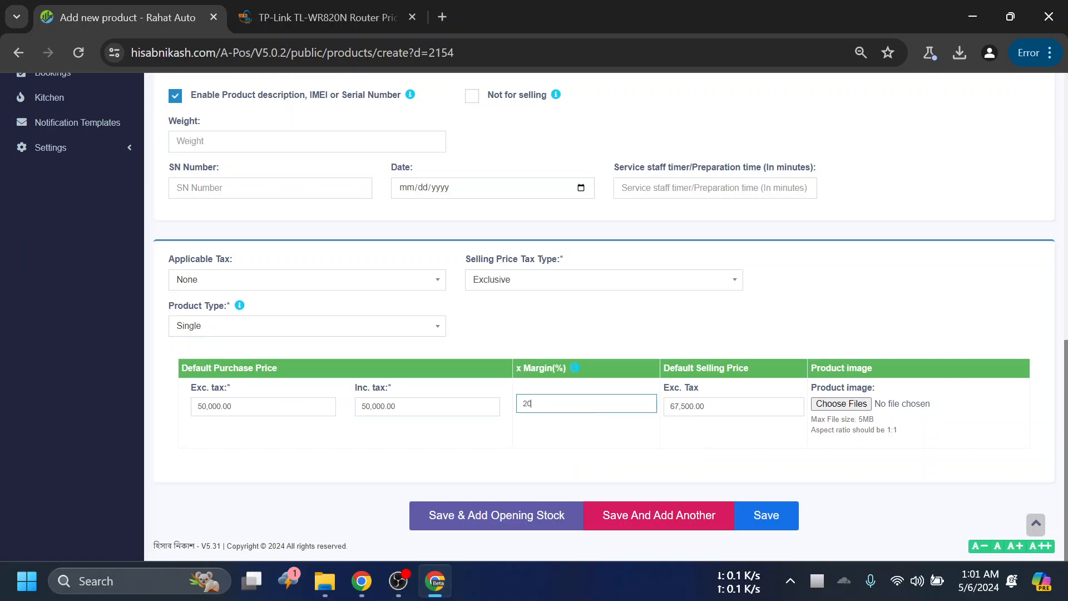
{"action": "left_click", "coordinate": [793, 524]}
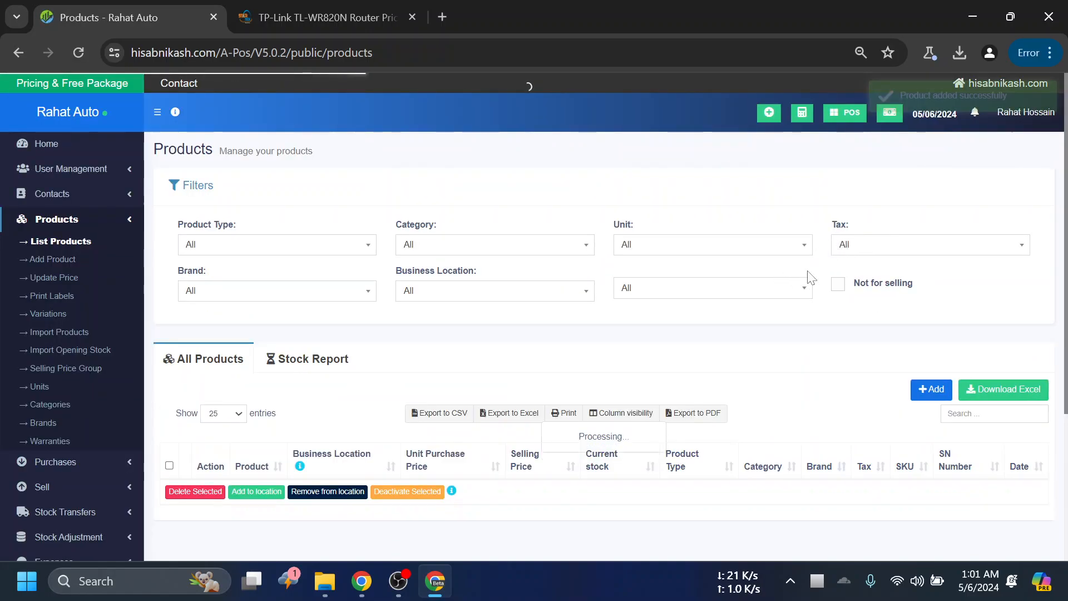
- Open the Oneplus 10 Pro (copy) product for editing and go back to the product list without changes
{"action": "scroll", "coordinate": [598, 324], "scroll_direction": "down", "scroll_amount": 3}
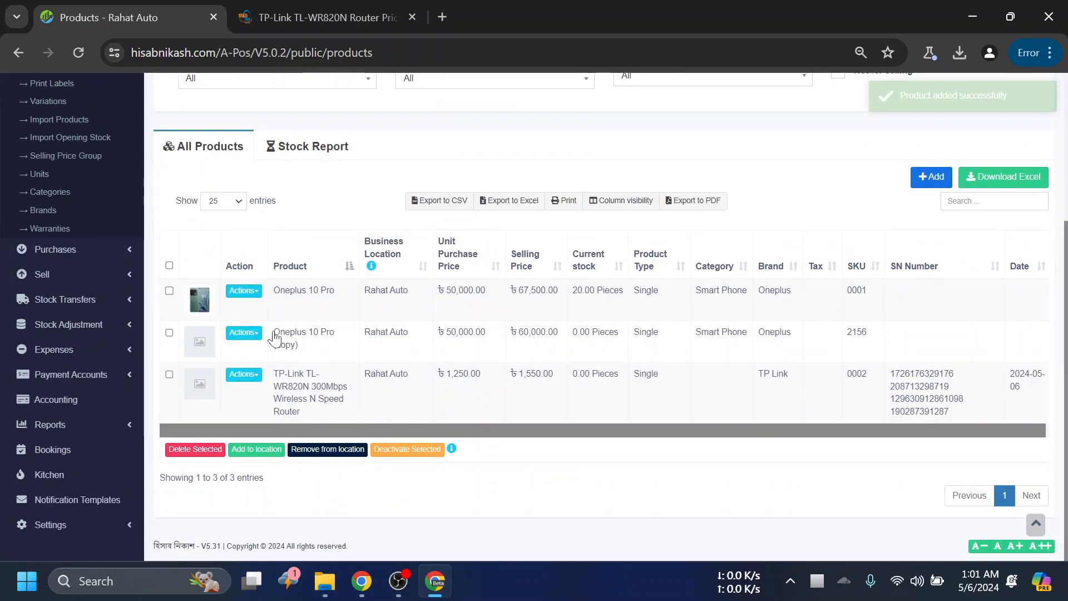
{"action": "left_click", "coordinate": [247, 334]}
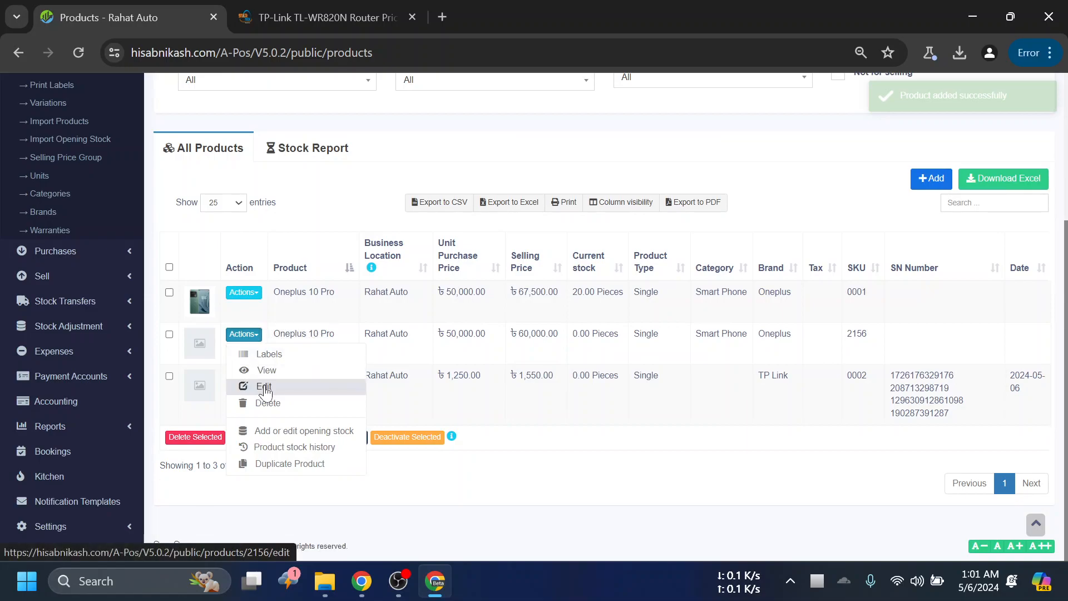
{"action": "left_click", "coordinate": [264, 386]}
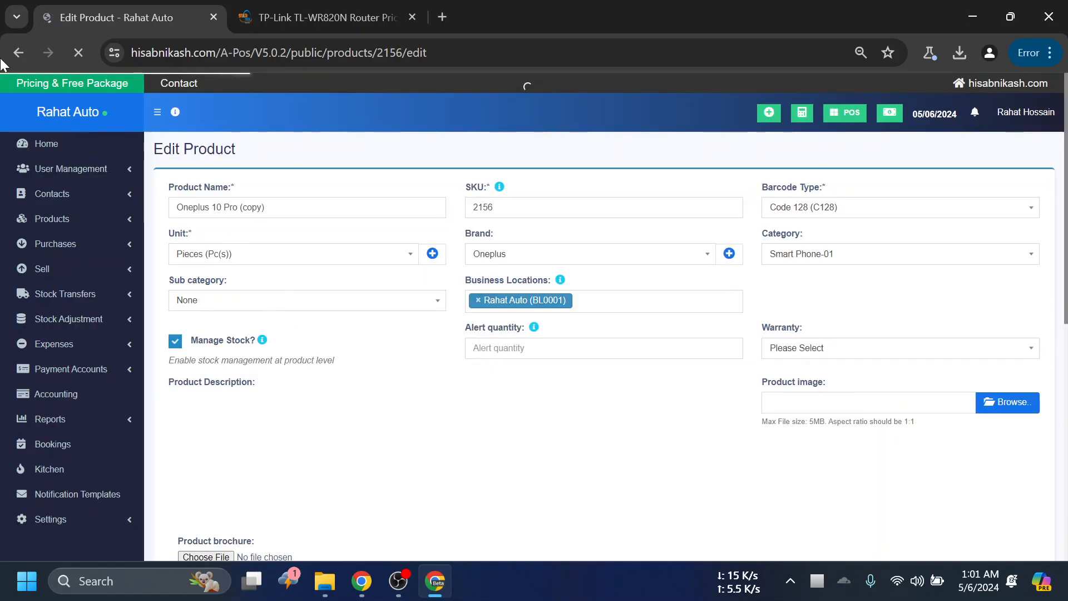
{"action": "left_click", "coordinate": [20, 49]}
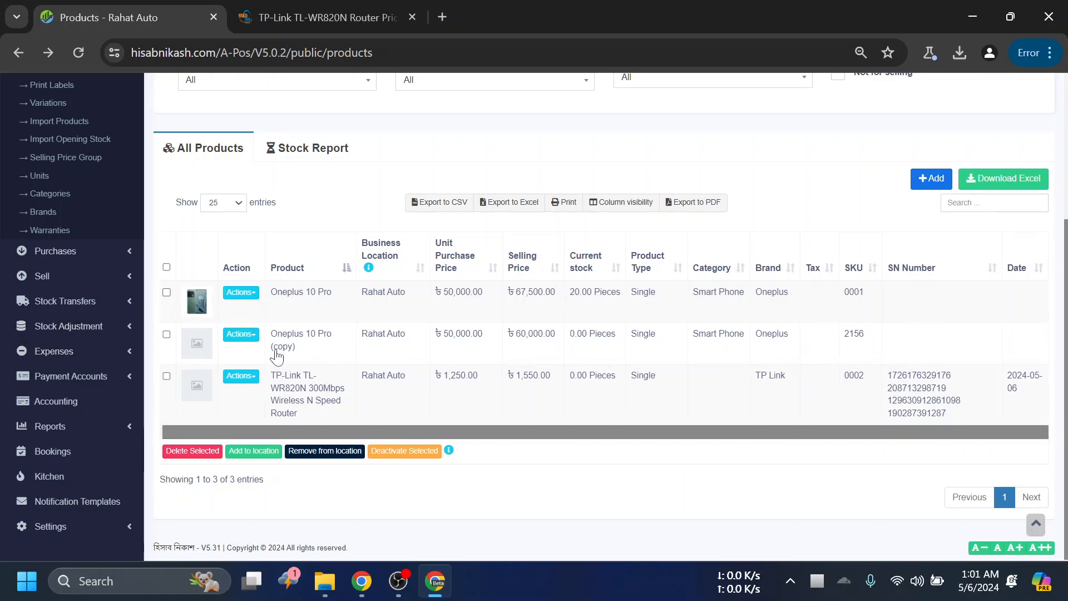
- Examine the actions offered for Oneplus 10 Pro (copy) and review the product list's rows and filters
{"action": "left_click", "coordinate": [241, 334]}
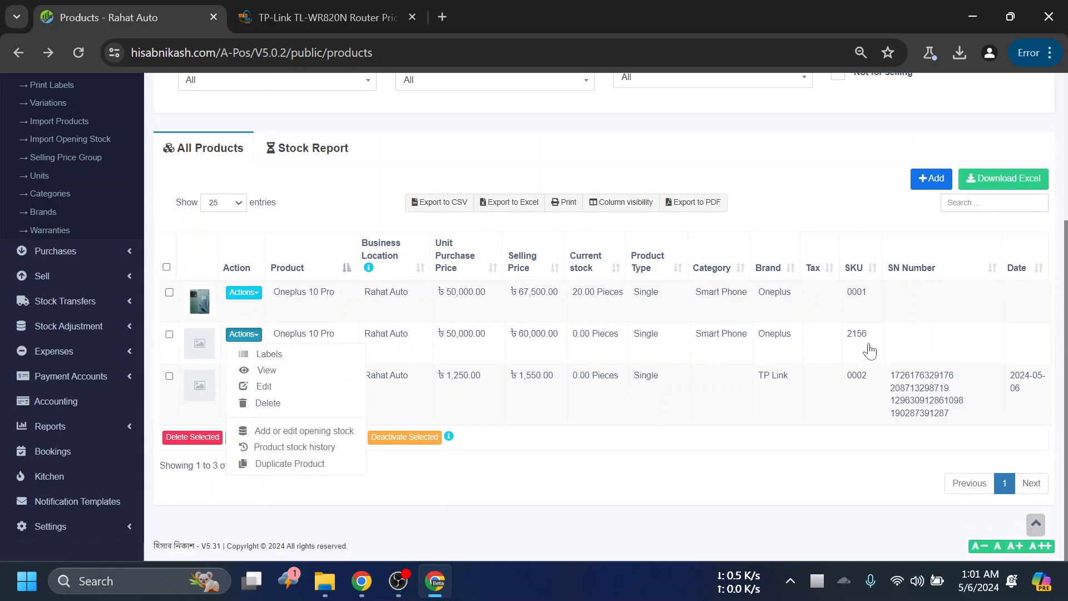
{"action": "left_click", "coordinate": [776, 498]}
{"action": "scroll", "coordinate": [765, 486], "scroll_direction": "up", "scroll_amount": 4}
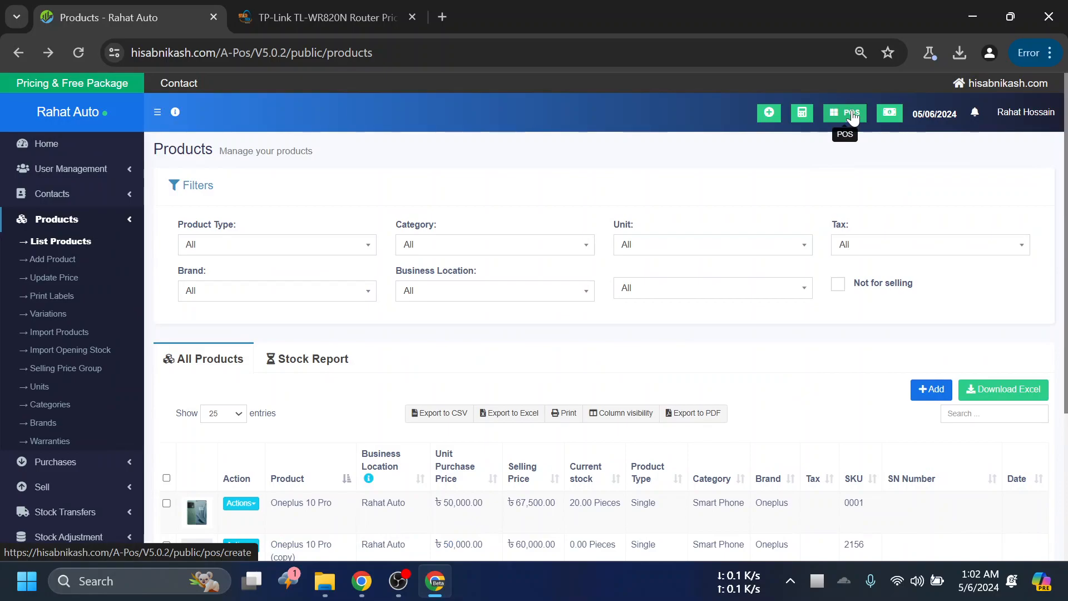
{"action": "scroll", "coordinate": [746, 382], "scroll_direction": "down", "scroll_amount": 4}
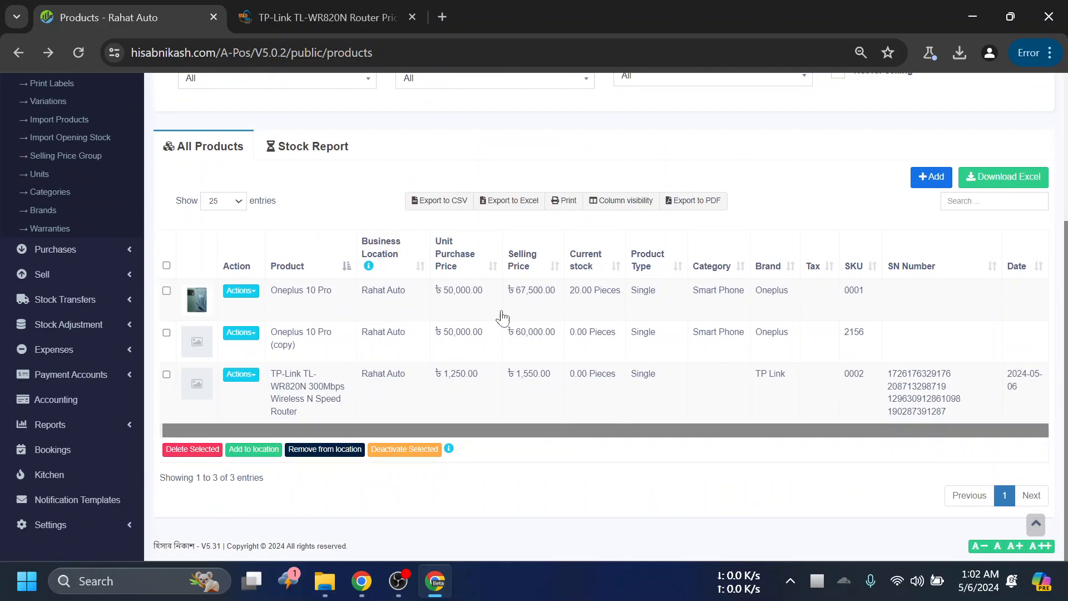
{"action": "scroll", "coordinate": [424, 278], "scroll_direction": "up", "scroll_amount": 3}
{"action": "scroll", "coordinate": [469, 308], "scroll_direction": "down", "scroll_amount": 3}
{"action": "scroll", "coordinate": [261, 320], "scroll_direction": "up", "scroll_amount": 3}
{"action": "scroll", "coordinate": [468, 445], "scroll_direction": "down", "scroll_amount": 2}
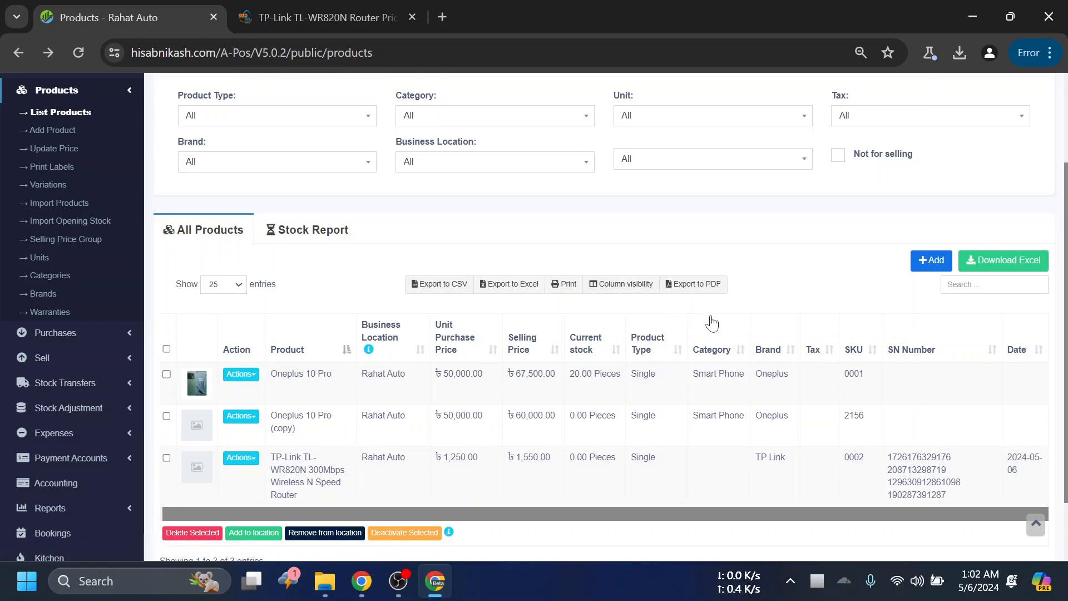
{"action": "scroll", "coordinate": [790, 334], "scroll_direction": "up", "scroll_amount": 2}
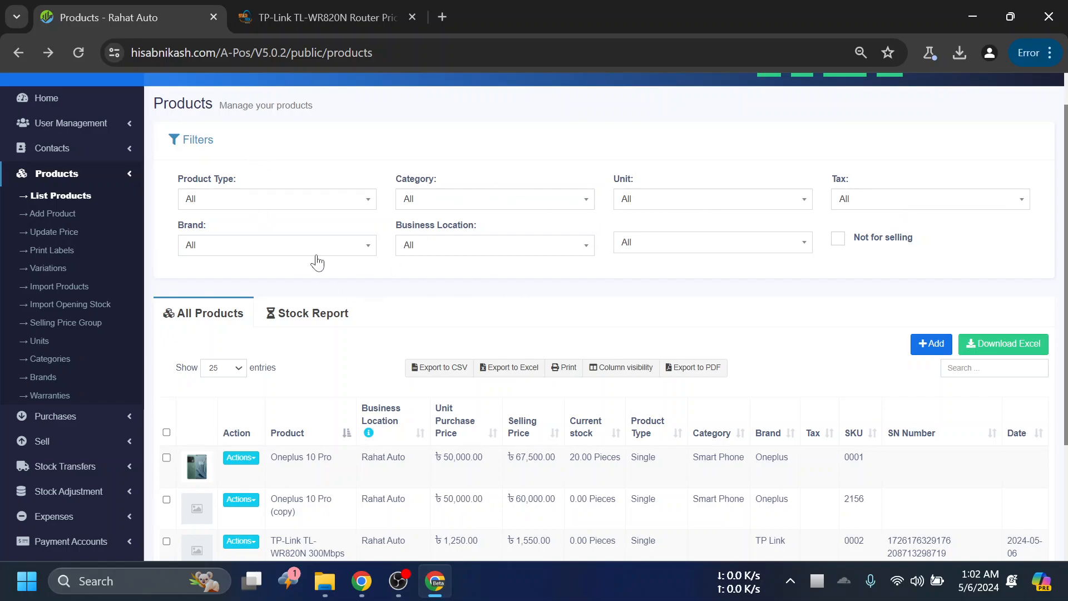
- Filter the product list by the brand TP Link and check the listed products
{"action": "left_click", "coordinate": [299, 248]}
{"action": "left_click", "coordinate": [261, 306]}
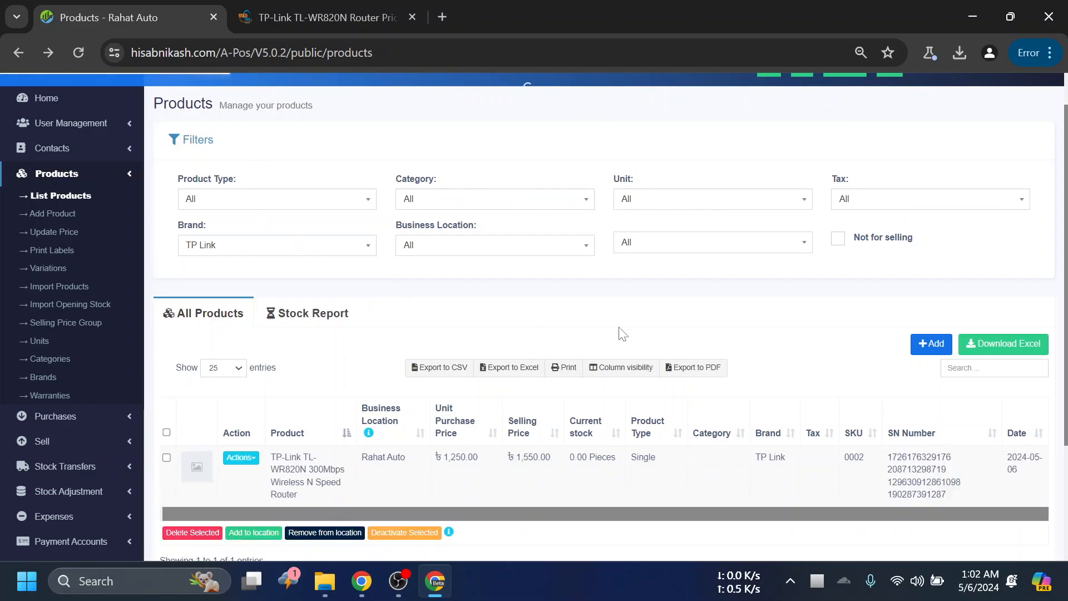
{"action": "scroll", "coordinate": [546, 379], "scroll_direction": "down", "scroll_amount": 3}
{"action": "scroll", "coordinate": [339, 325], "scroll_direction": "up", "scroll_amount": 4}
- Filter the product list by the brand Oneplus, check the listed products, and reset the brand filter to All
{"action": "left_click", "coordinate": [216, 291]}
{"action": "left_click", "coordinate": [195, 329]}
{"action": "scroll", "coordinate": [448, 369], "scroll_direction": "down", "scroll_amount": 1}
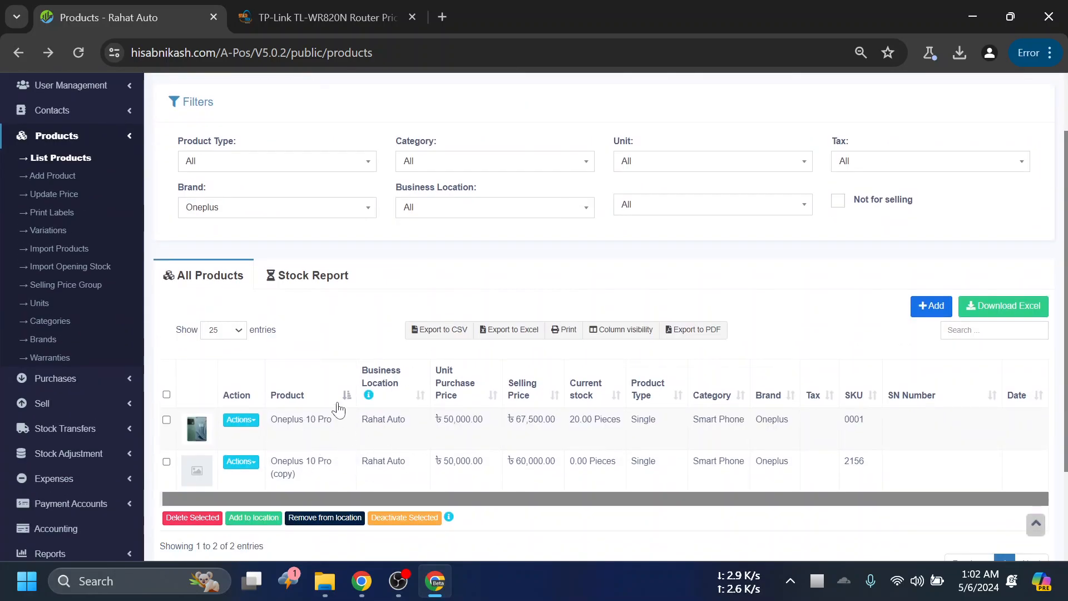
{"action": "scroll", "coordinate": [261, 343], "scroll_direction": "up", "scroll_amount": 1}
{"action": "left_click", "coordinate": [229, 299]}
{"action": "left_click", "coordinate": [223, 309]}
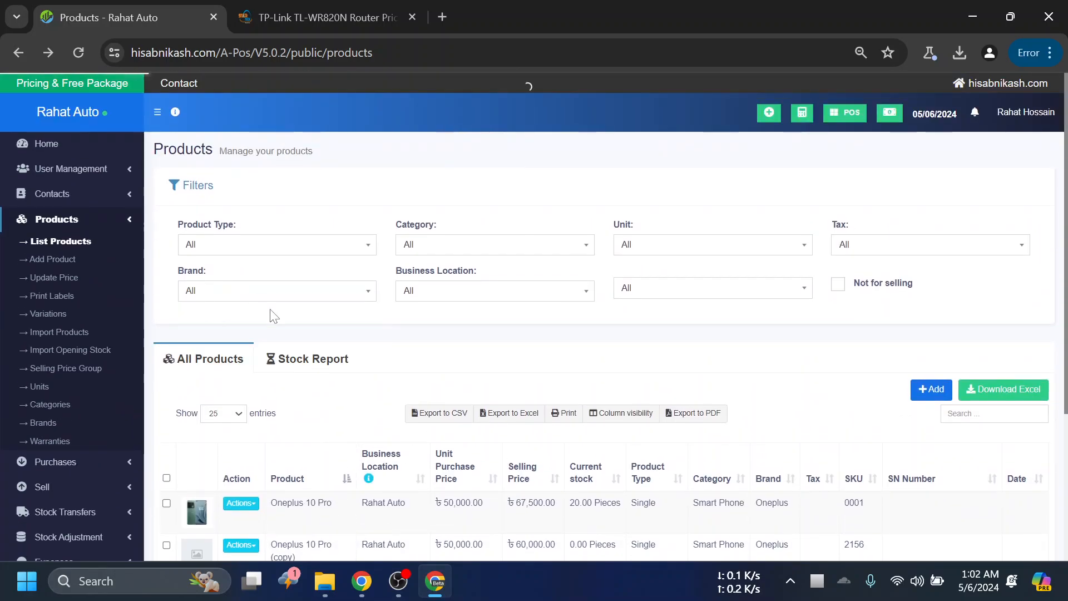
- Filter the product list by the brand TP Link and view the category filter's options, leaving the category at All
{"action": "left_click", "coordinate": [356, 299]}
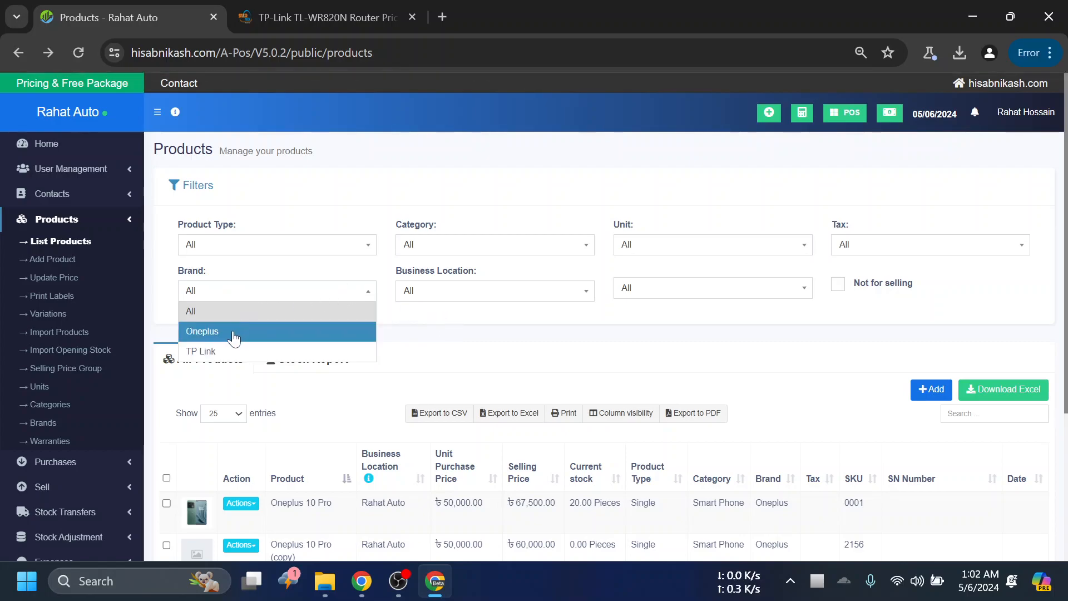
{"action": "left_click", "coordinate": [211, 350]}
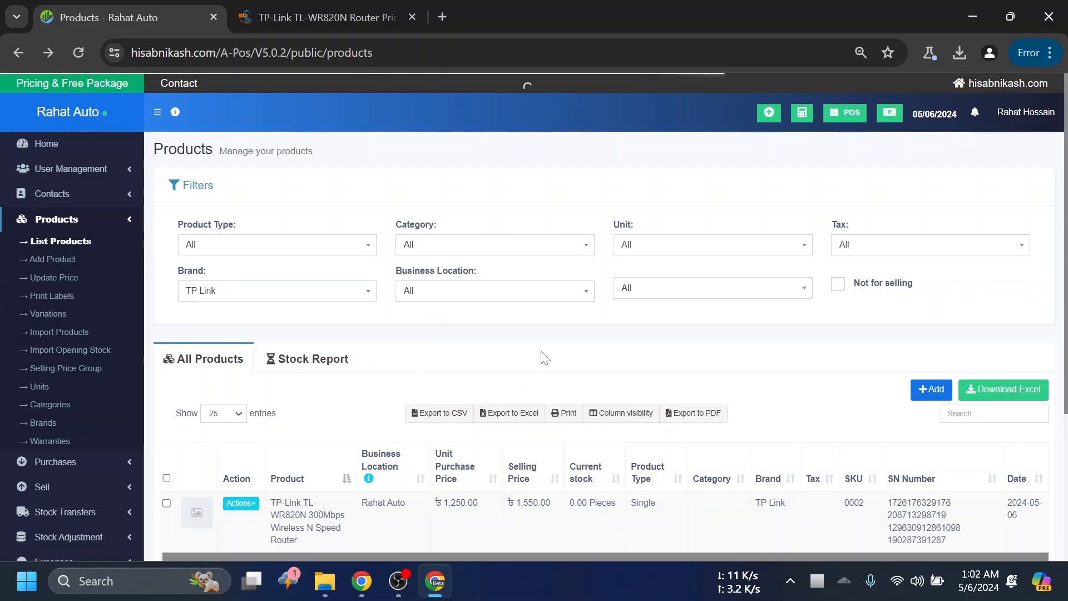
{"action": "left_click", "coordinate": [433, 244]}
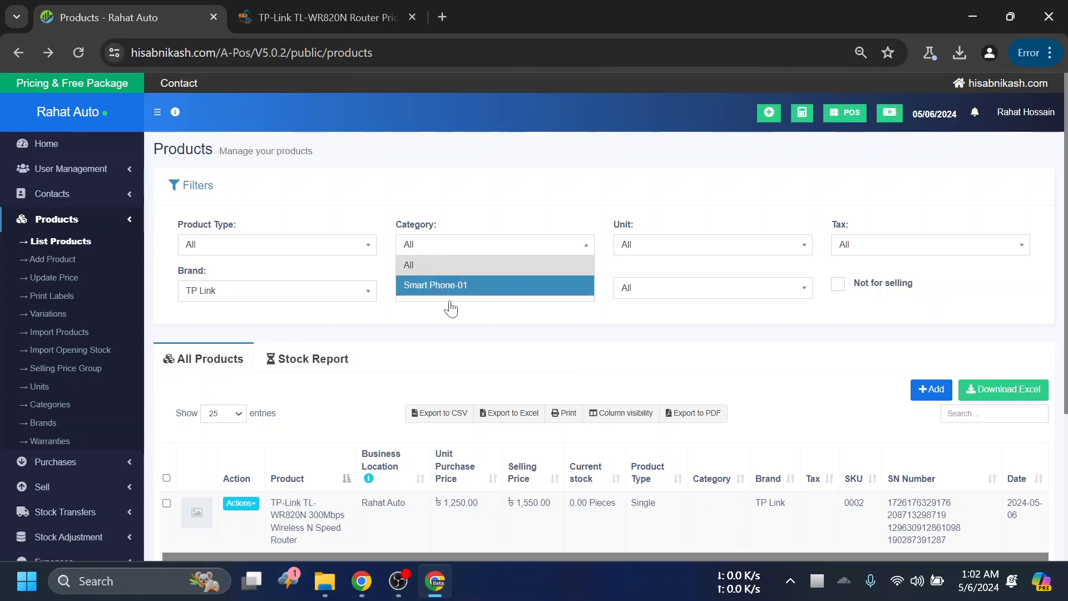
{"action": "left_click", "coordinate": [490, 328]}
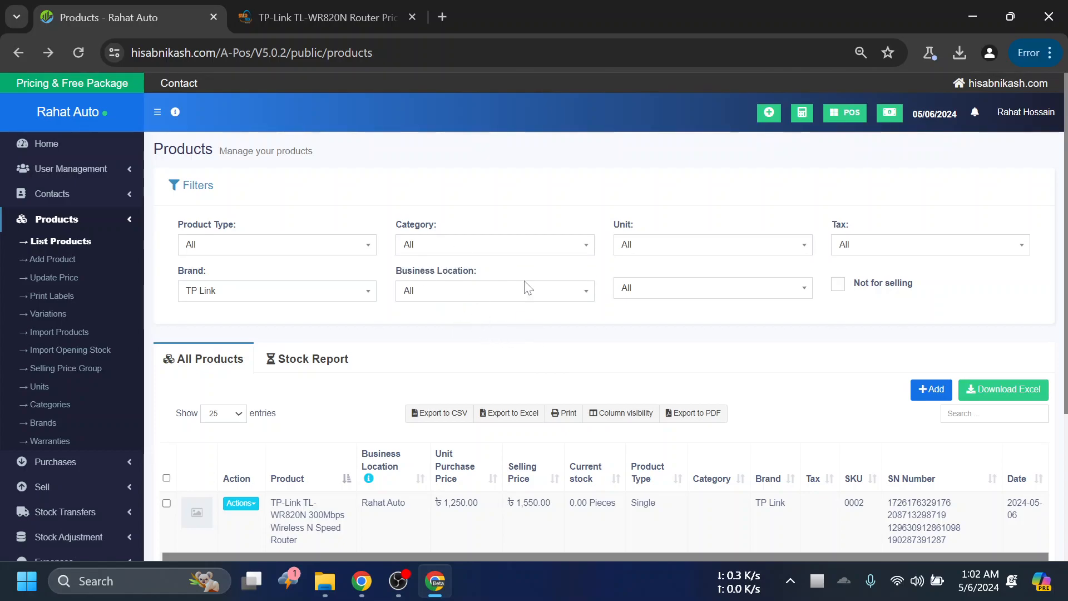
{"action": "scroll", "coordinate": [579, 438], "scroll_direction": "down", "scroll_amount": 3}
{"action": "scroll", "coordinate": [694, 351], "scroll_direction": "up", "scroll_amount": 3}
- View the options of the unit filter and the unlabelled filter beneath it, leaving both at All
{"action": "left_click", "coordinate": [659, 246]}
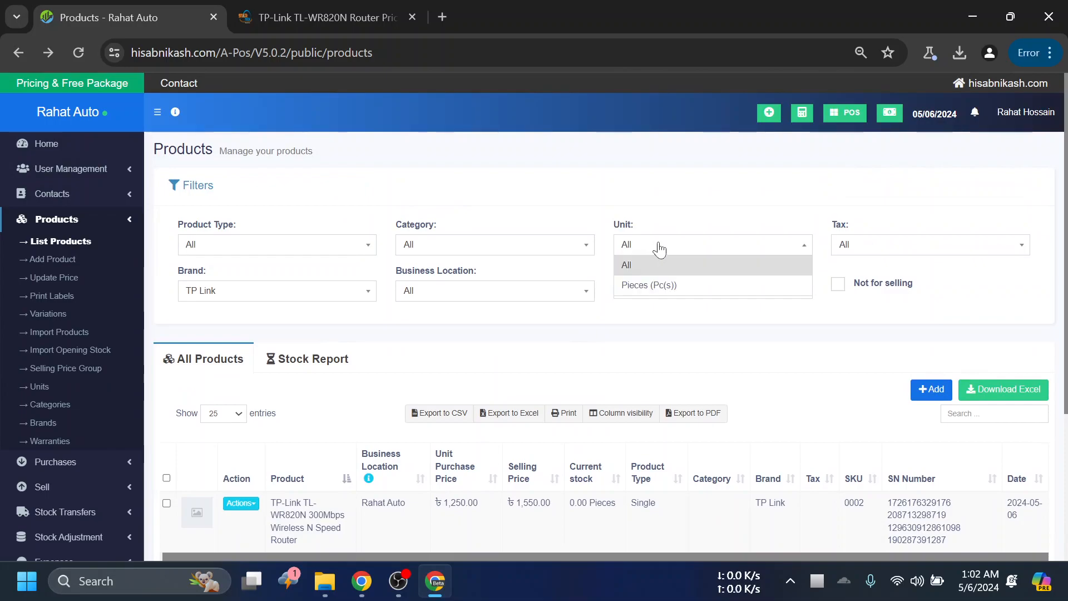
{"action": "left_click", "coordinate": [773, 323]}
{"action": "left_click", "coordinate": [644, 290]}
{"action": "left_click", "coordinate": [643, 288]}
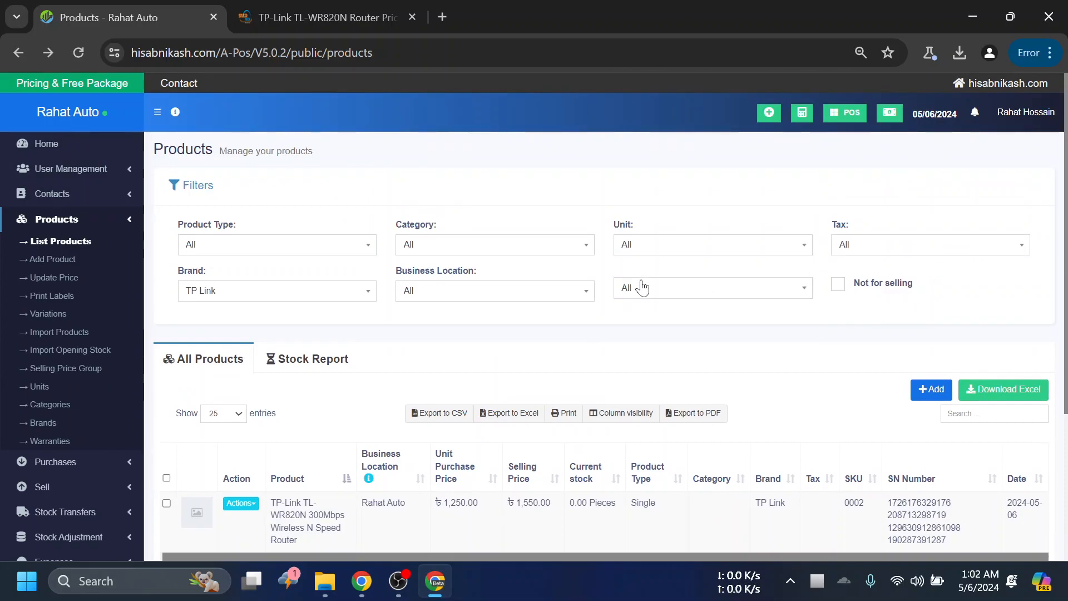
{"action": "left_click", "coordinate": [643, 289]}
{"action": "left_click", "coordinate": [322, 276]}
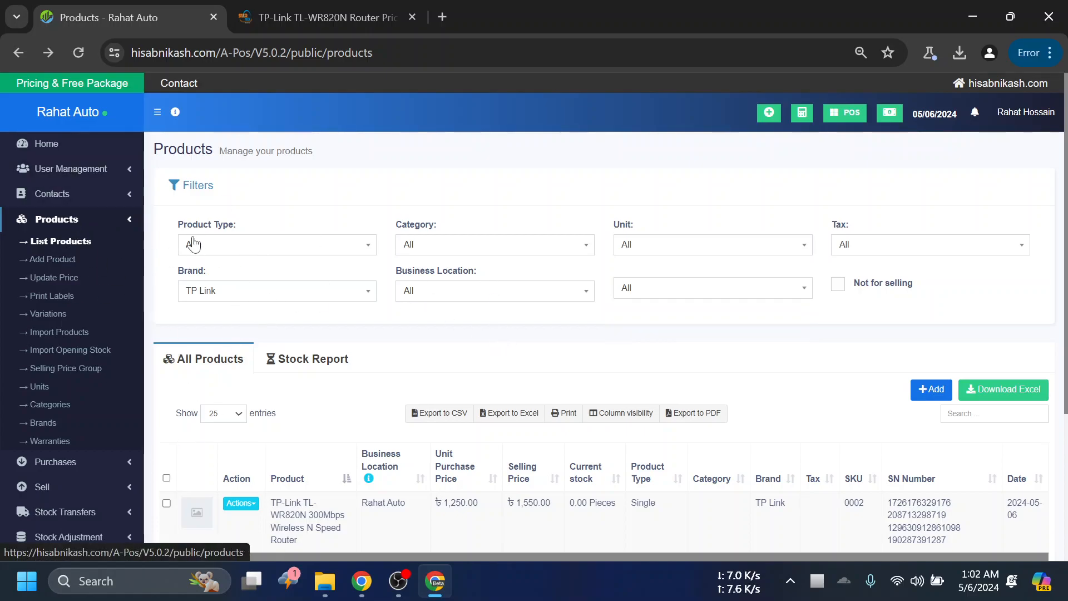
- Open the Update Price page and review its price export, import and instructions
{"action": "scroll", "coordinate": [81, 242], "scroll_direction": "down", "scroll_amount": 1}
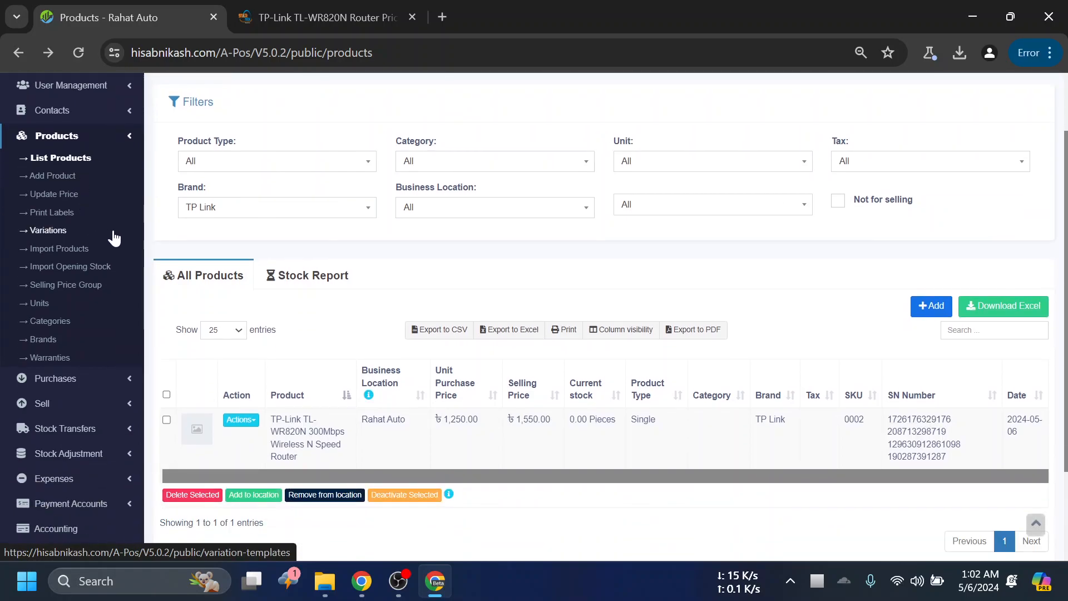
{"action": "left_click", "coordinate": [69, 195]}
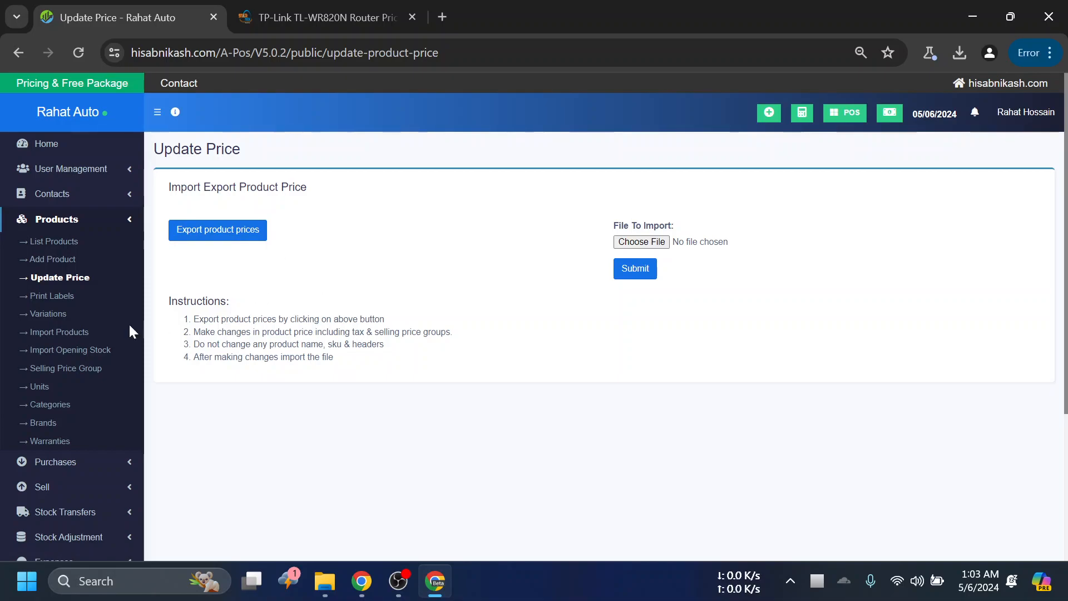
- Open the Print Labels page and add the products with SKUs 0001 and 0002 for label generation
{"action": "left_click", "coordinate": [51, 296]}
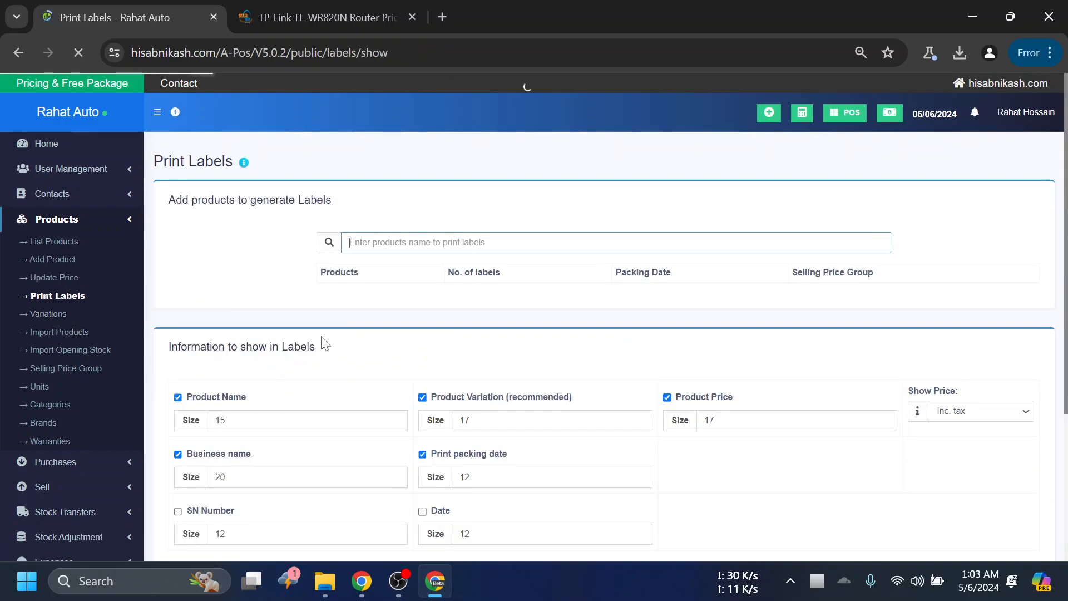
{"action": "scroll", "coordinate": [329, 312], "scroll_direction": "down", "scroll_amount": 1}
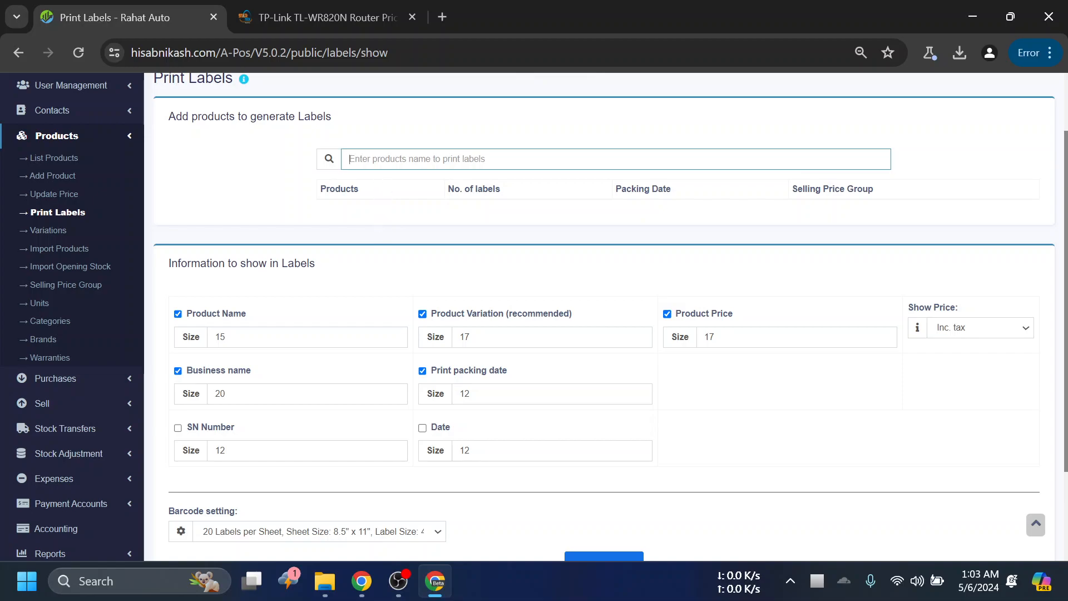
{"action": "type", "text": "0001"}
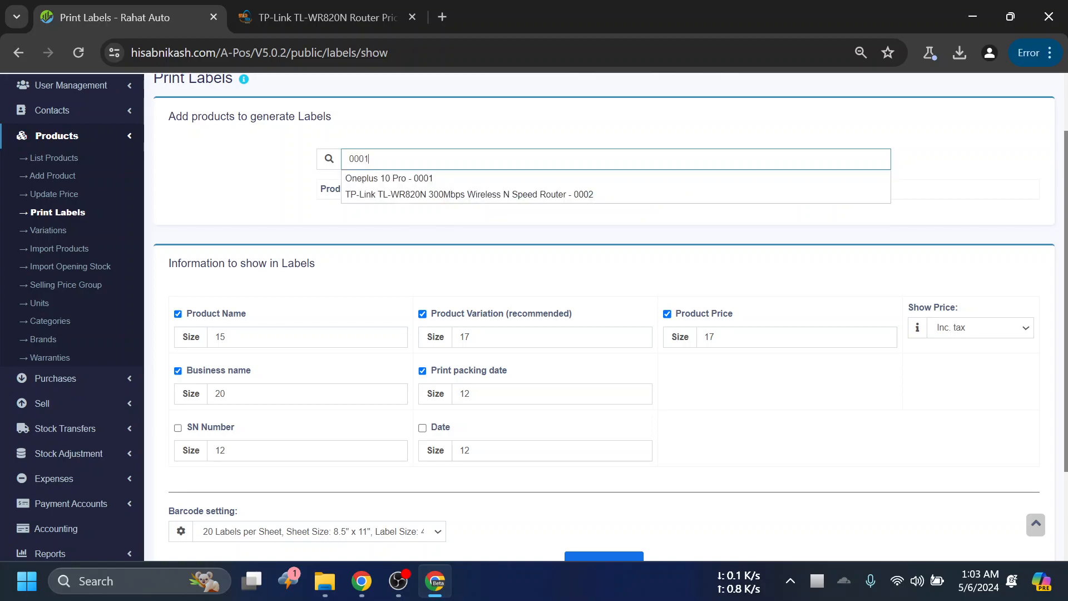
{"action": "key", "text": "Return"}
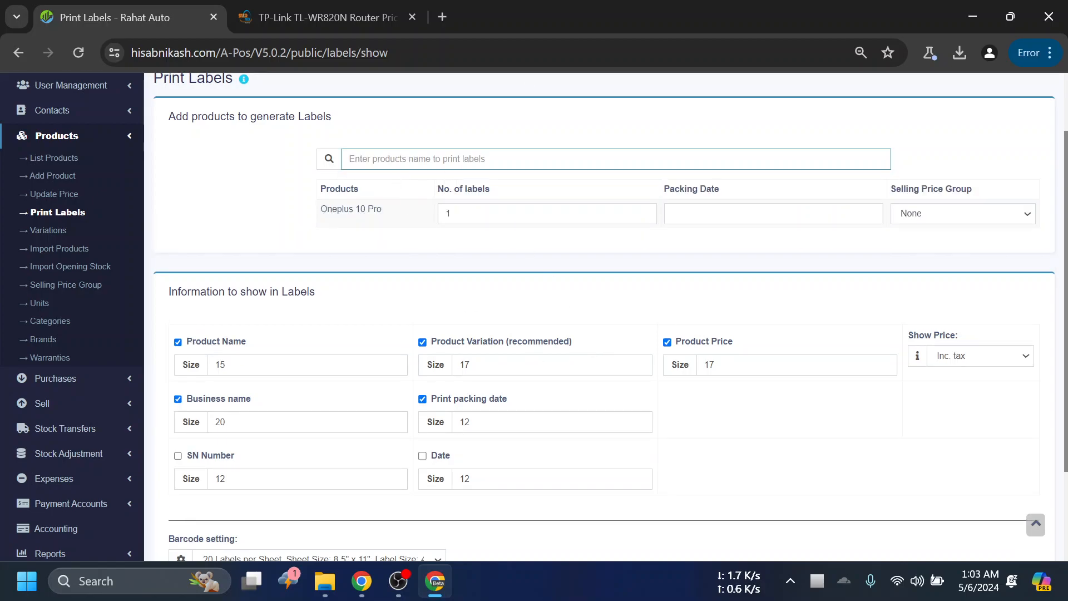
{"action": "type", "text": "000"}
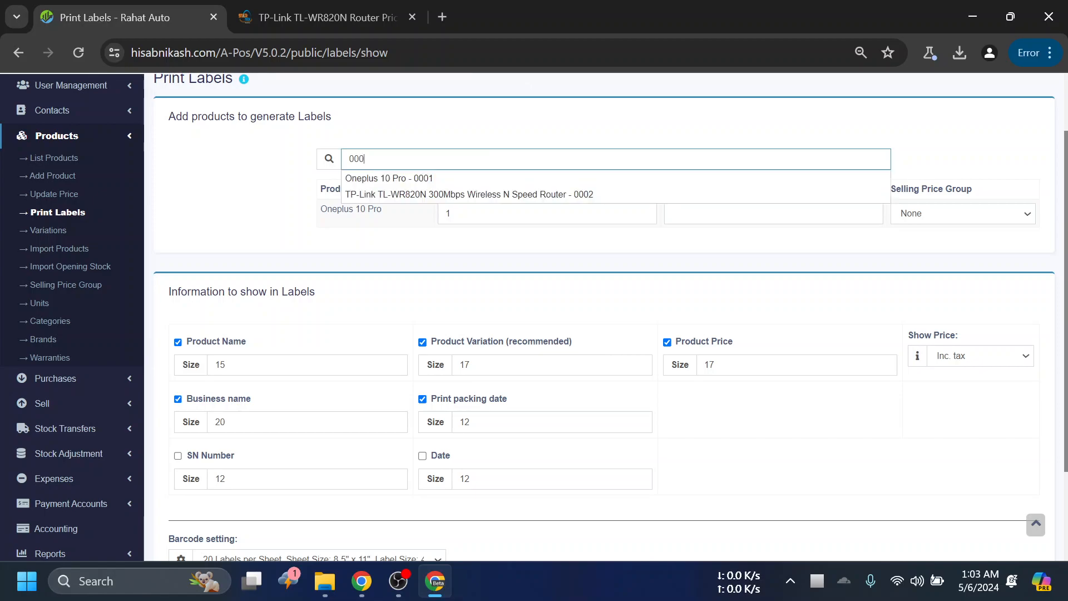
{"action": "type", "text": "2"}
{"action": "key", "text": "Return"}
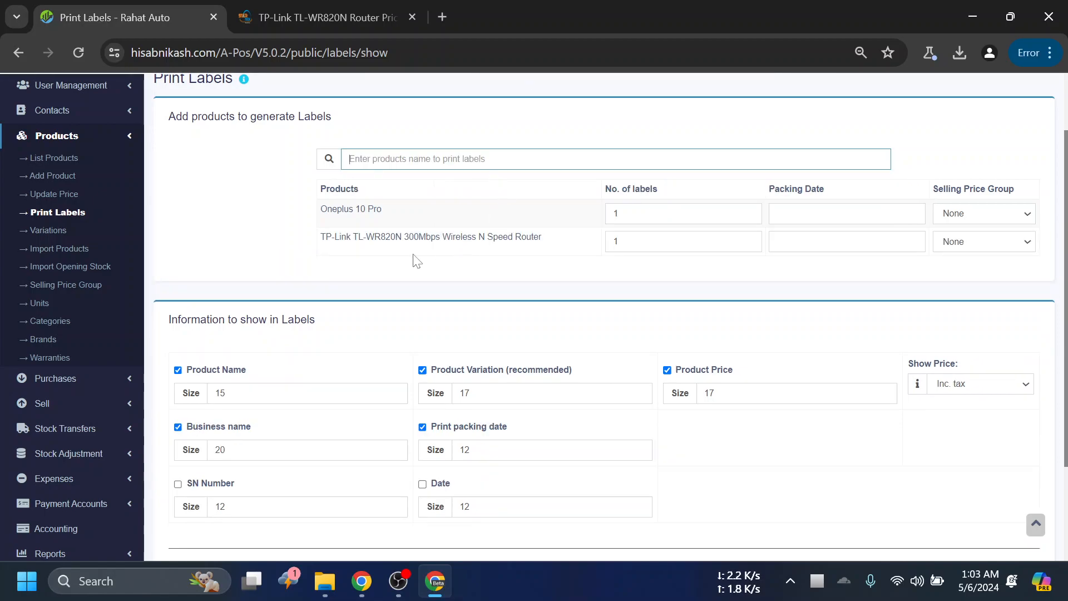
- Review the label information options and the barcode setting choices on the Print Labels page without changing them
{"action": "scroll", "coordinate": [442, 267], "scroll_direction": "down", "scroll_amount": 2}
{"action": "scroll", "coordinate": [433, 236], "scroll_direction": "up", "scroll_amount": 1}
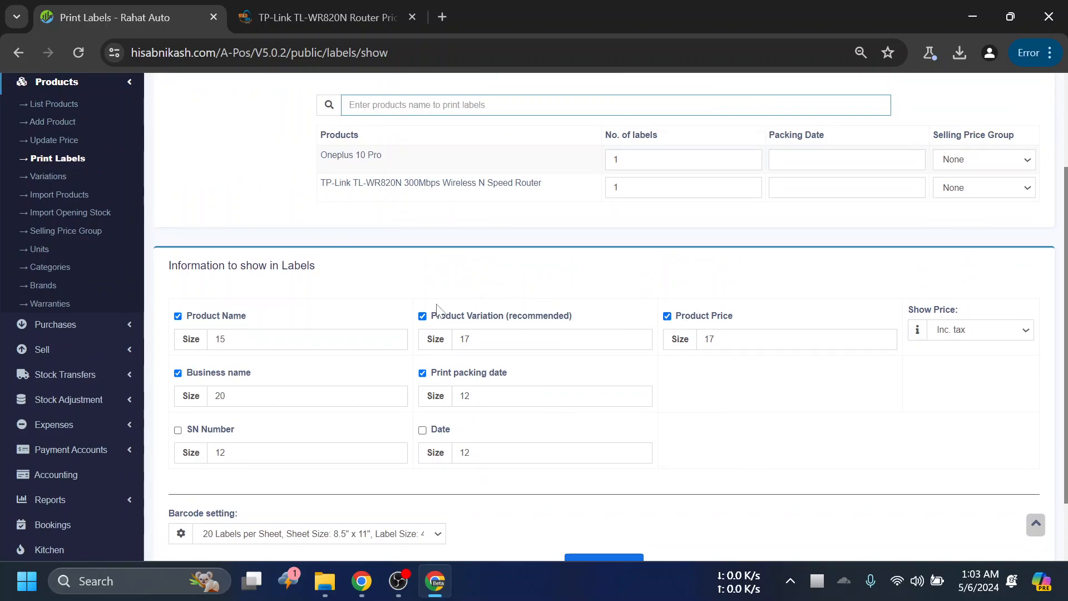
{"action": "scroll", "coordinate": [378, 403], "scroll_direction": "down", "scroll_amount": 2}
{"action": "left_click", "coordinate": [381, 456]}
{"action": "left_click", "coordinate": [381, 456]}
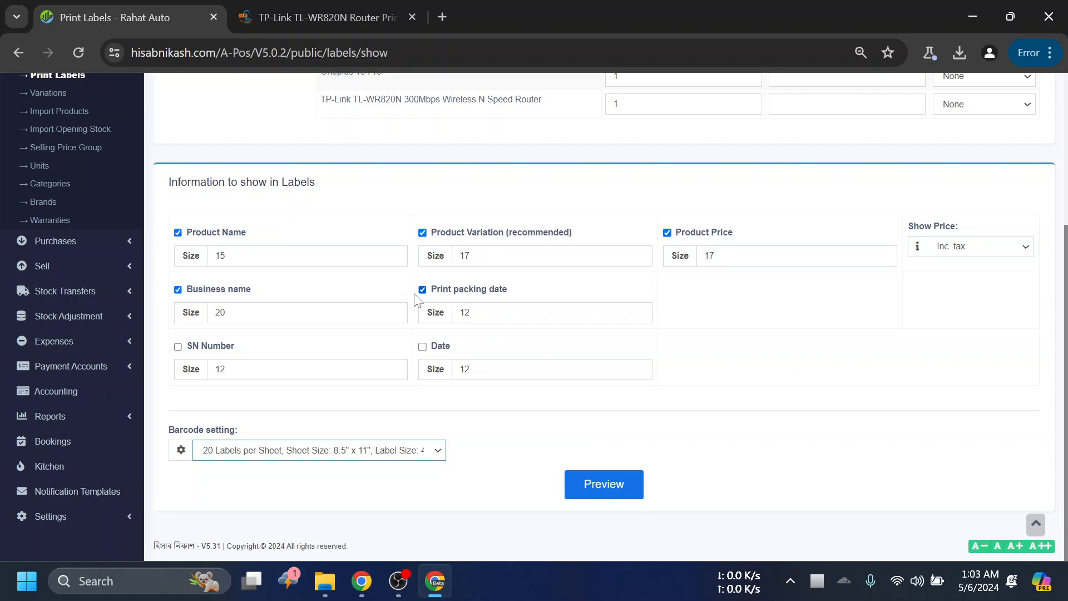
{"action": "scroll", "coordinate": [493, 358], "scroll_direction": "up", "scroll_amount": 2}
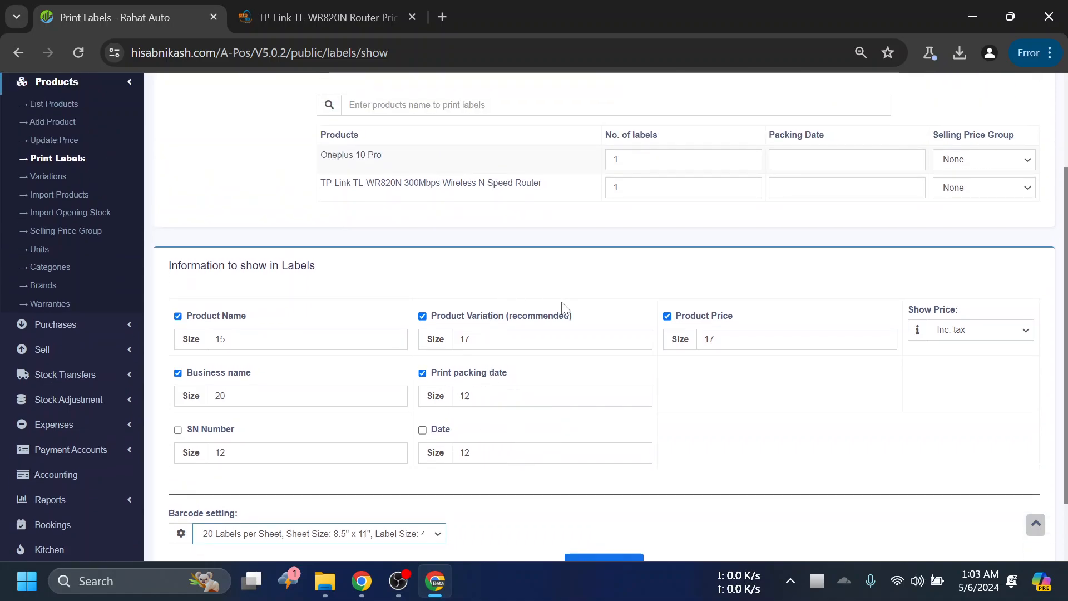
{"action": "scroll", "coordinate": [312, 390], "scroll_direction": "up", "scroll_amount": 3}
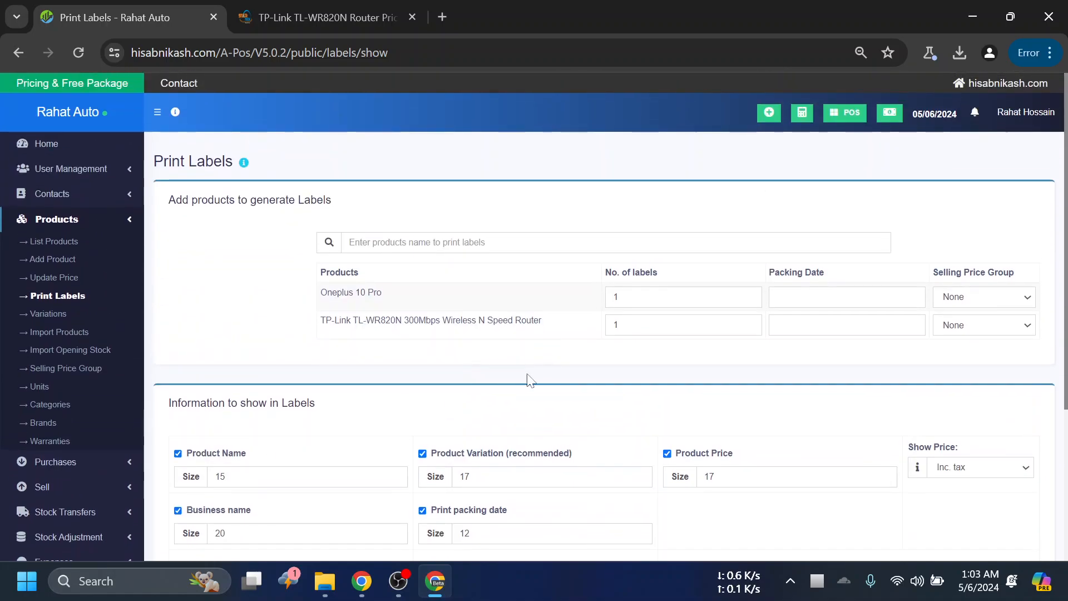
- Open the Variations page and examine the All variations section and its table
{"action": "scroll", "coordinate": [454, 263], "scroll_direction": "down", "scroll_amount": 1}
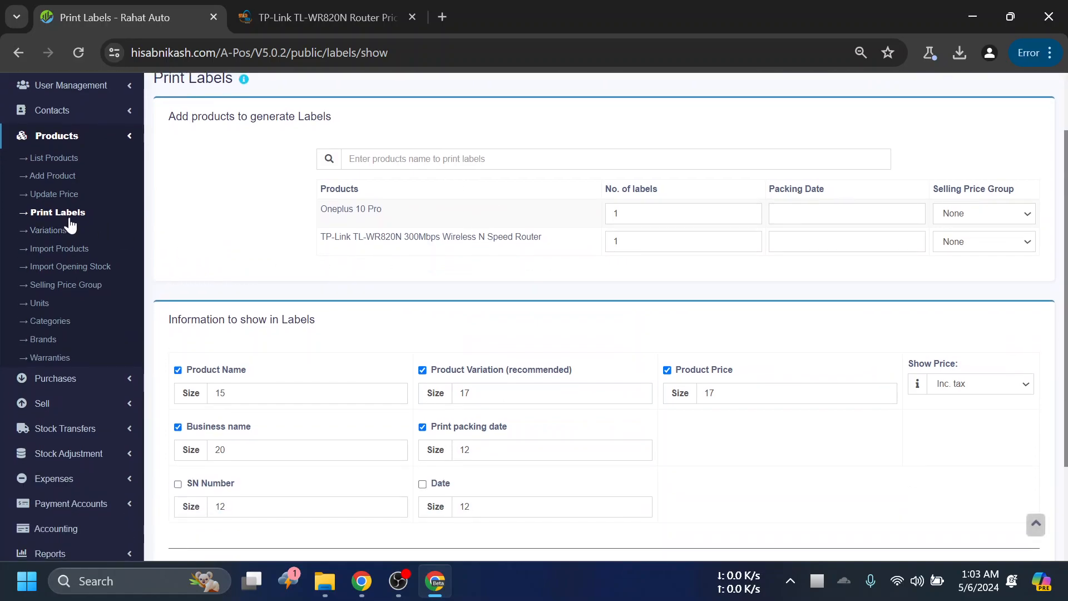
{"action": "left_click", "coordinate": [60, 232]}
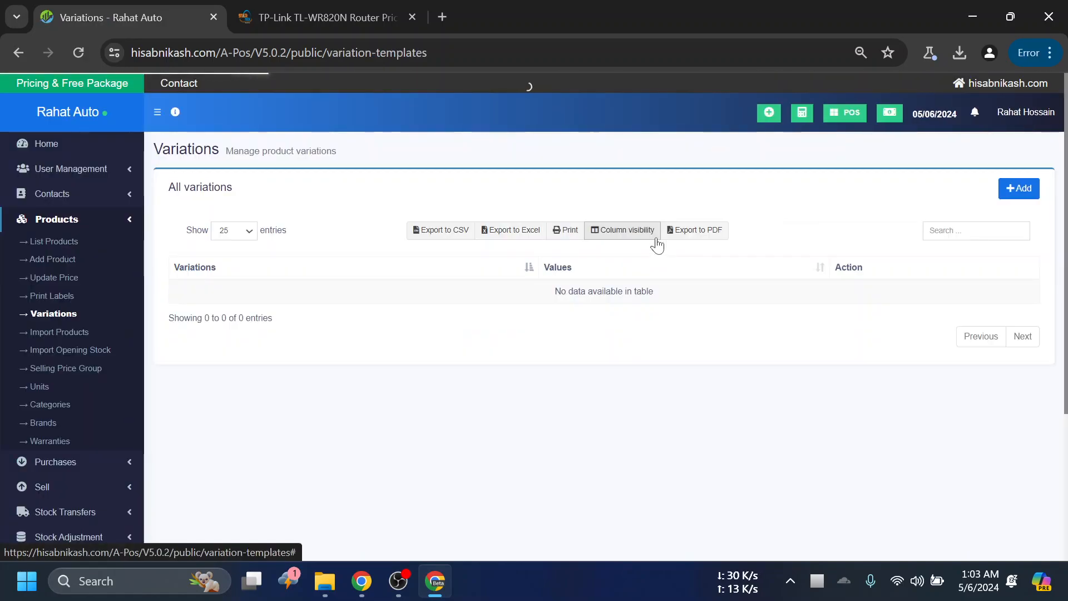
{"action": "left_click_drag", "start_coordinate": [233, 192], "coordinate": [170, 196]}
{"action": "left_click", "coordinate": [299, 200]}
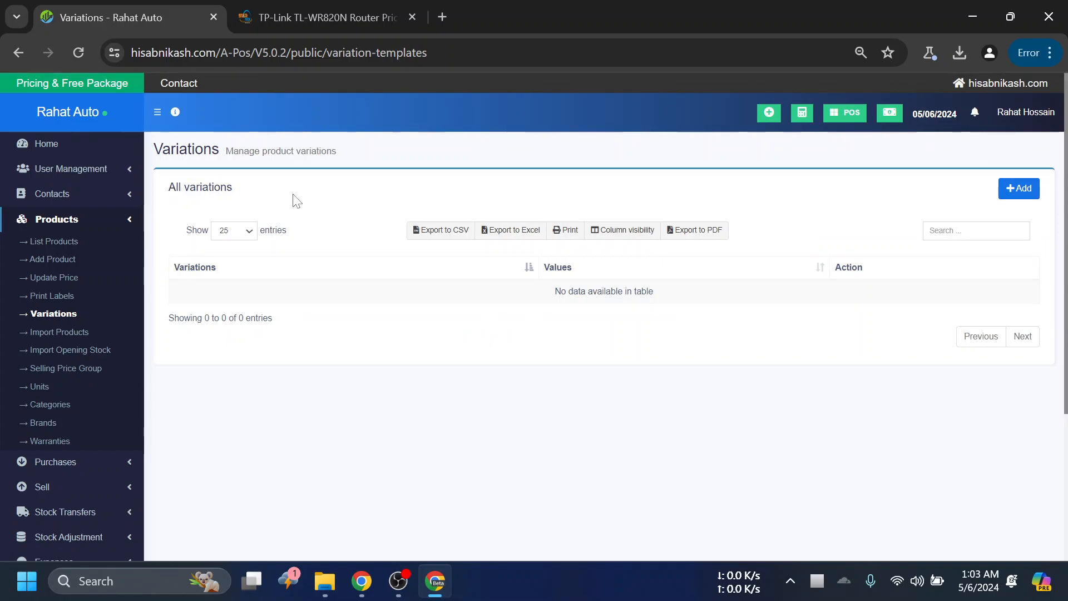
{"action": "left_click_drag", "start_coordinate": [238, 193], "coordinate": [167, 194]}
{"action": "left_click", "coordinate": [285, 199]}
{"action": "left_click_drag", "start_coordinate": [240, 195], "coordinate": [153, 193]}
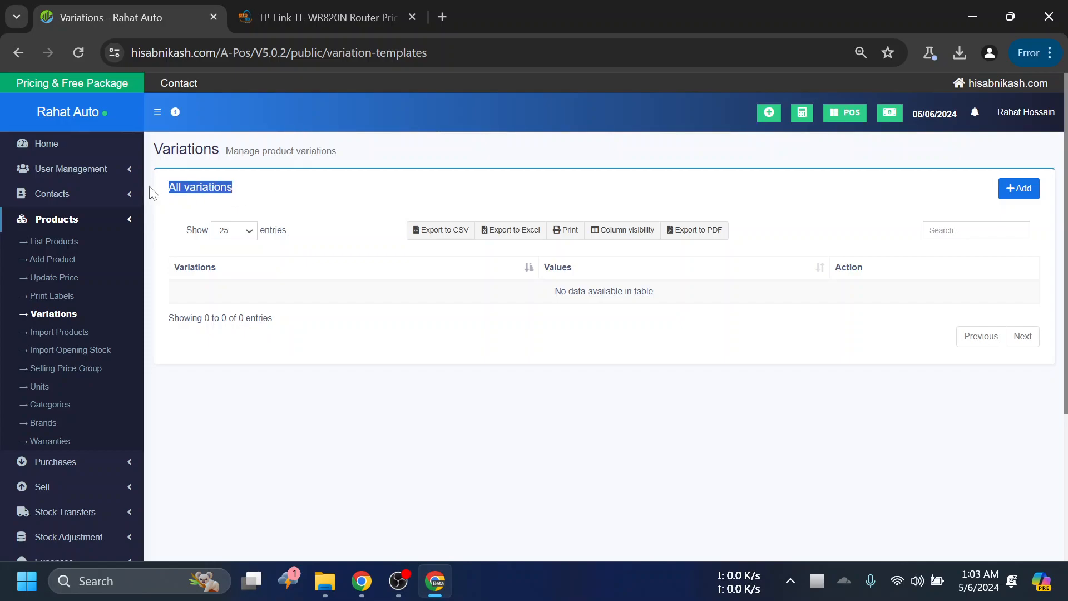
{"action": "left_click", "coordinate": [321, 204]}
{"action": "left_click_drag", "start_coordinate": [253, 196], "coordinate": [158, 192]}
{"action": "left_click", "coordinate": [300, 198]}
{"action": "scroll", "coordinate": [368, 336], "scroll_direction": "down", "scroll_amount": 1}
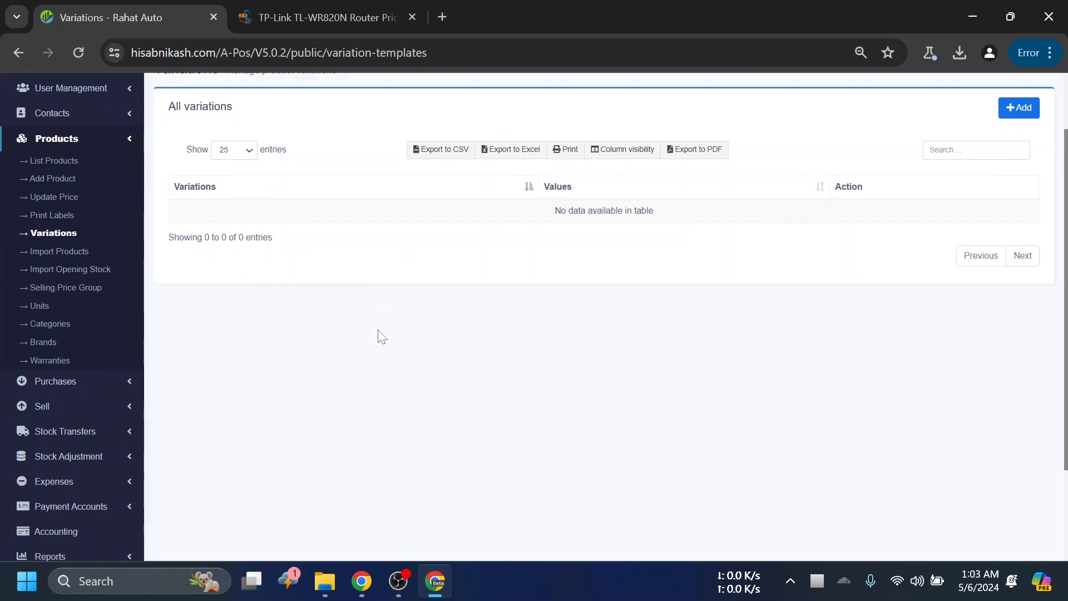
- Open the Import Products page and view the contact management options, including Import Contacts
{"action": "left_click", "coordinate": [85, 254]}
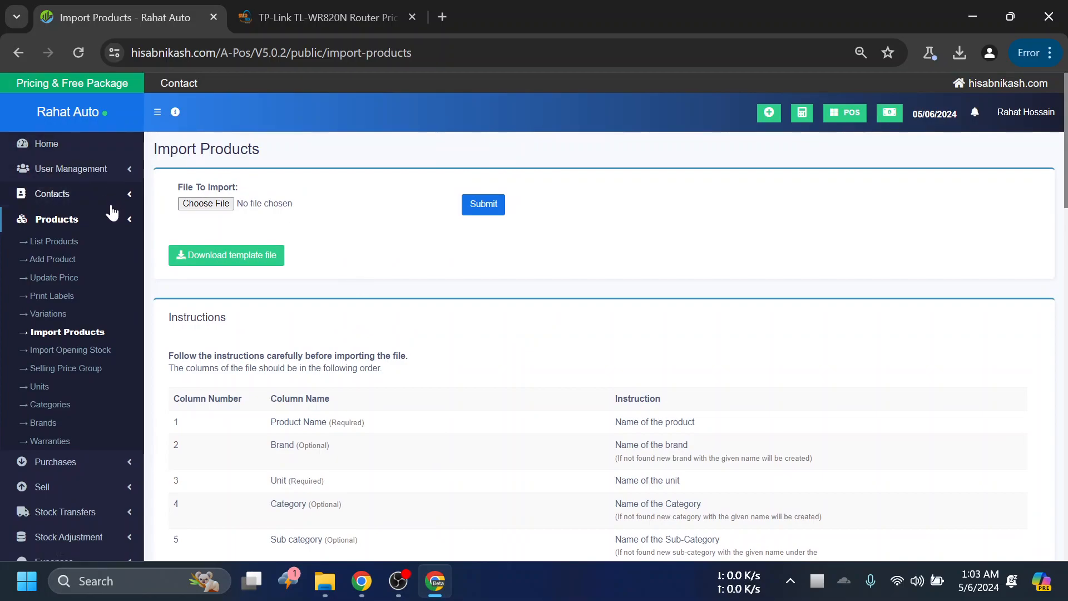
{"action": "left_click", "coordinate": [133, 195]}
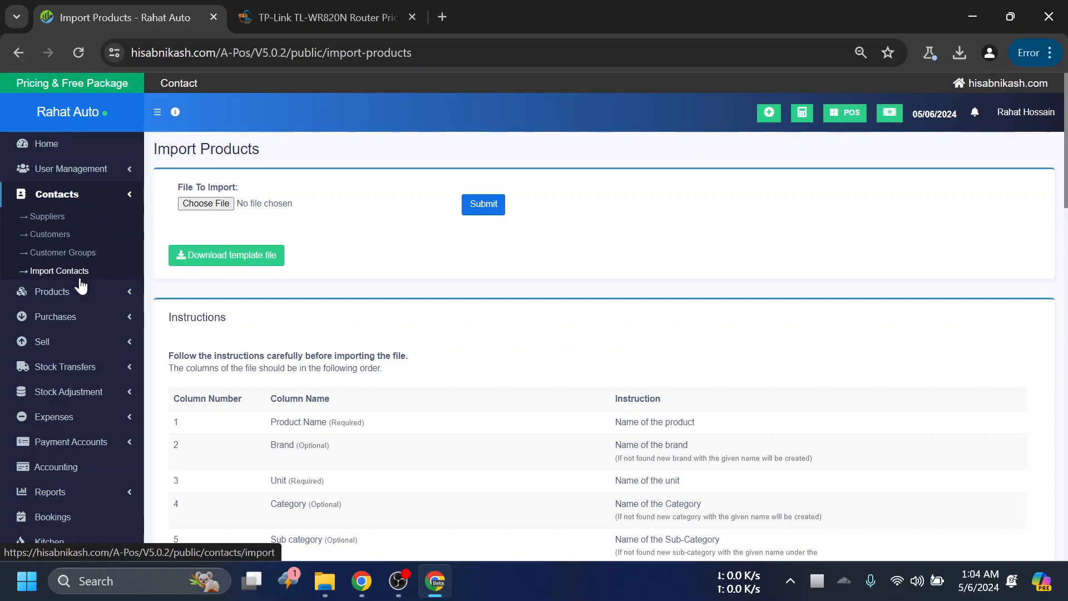
- Return to the product list and review all listed products and the export options
{"action": "left_click", "coordinate": [62, 293]}
{"action": "left_click", "coordinate": [56, 243]}
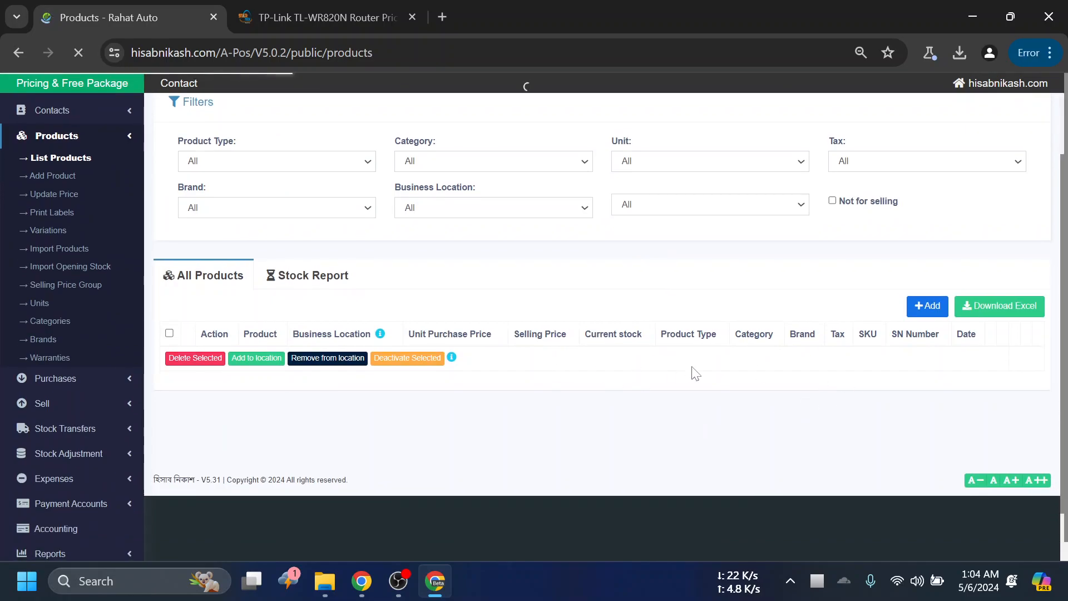
{"action": "scroll", "coordinate": [503, 280], "scroll_direction": "down", "scroll_amount": 4}
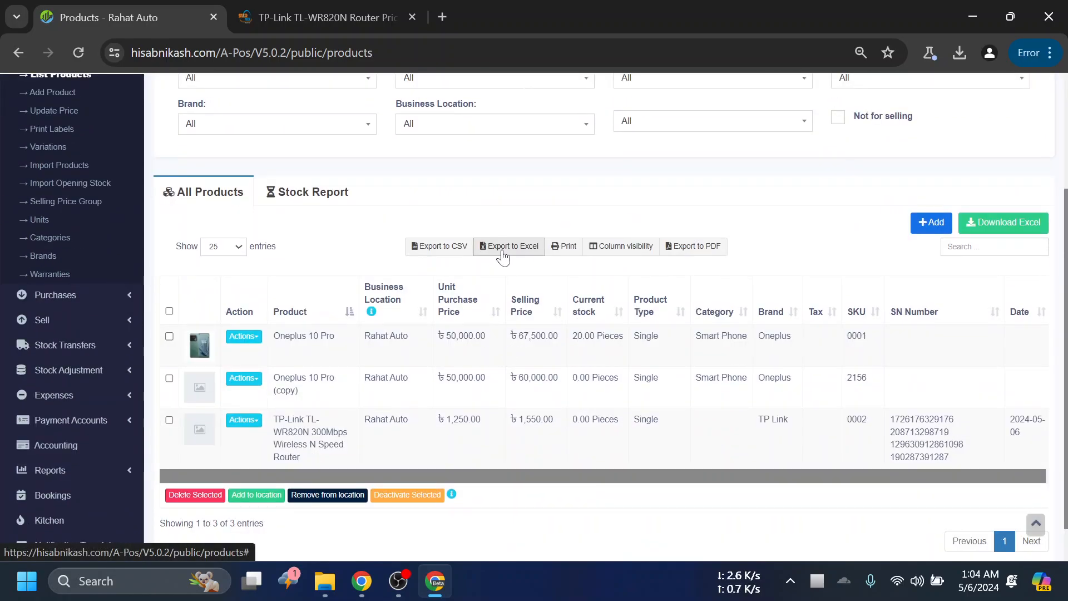
{"action": "scroll", "coordinate": [111, 260], "scroll_direction": "up", "scroll_amount": 1}
{"action": "scroll", "coordinate": [111, 260], "scroll_direction": "up", "scroll_amount": 3}
- Reopen the Import Products page and examine the template download option and the column-by-column import instructions
{"action": "left_click", "coordinate": [124, 222]}
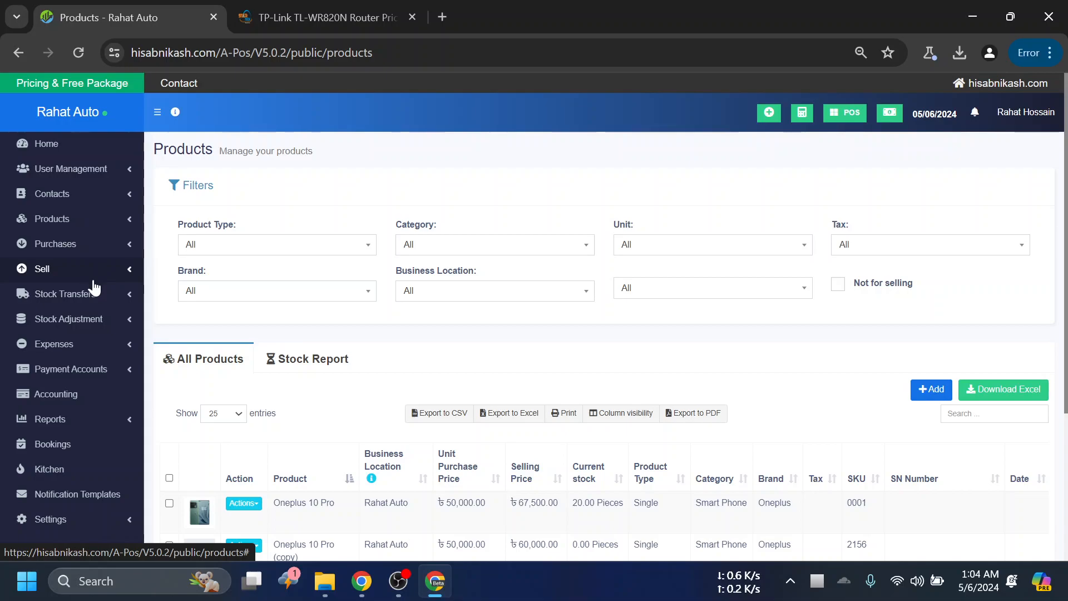
{"action": "left_click", "coordinate": [102, 217]}
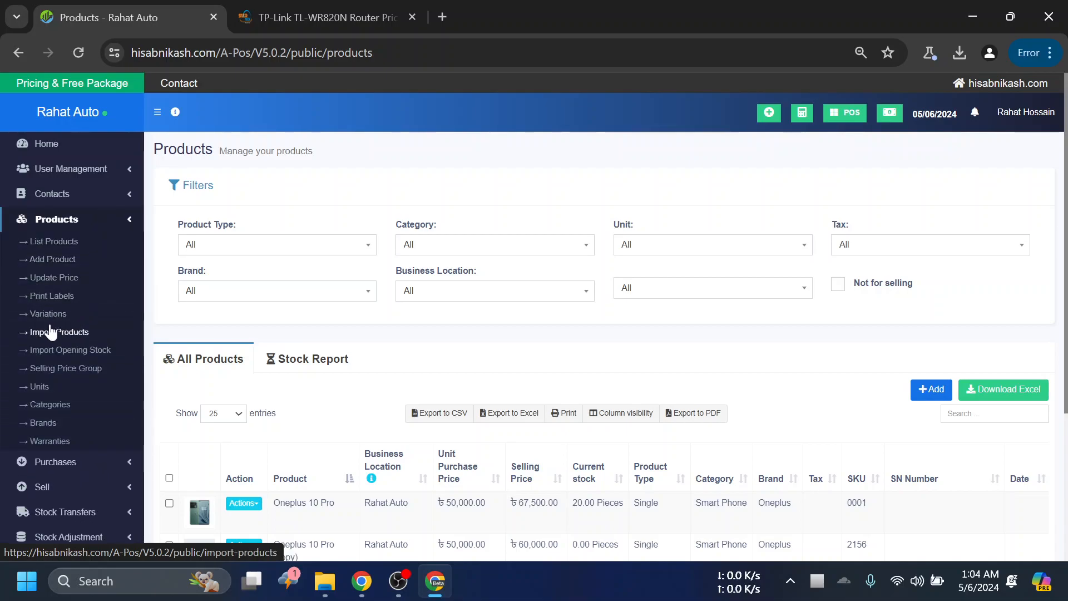
{"action": "left_click", "coordinate": [78, 341]}
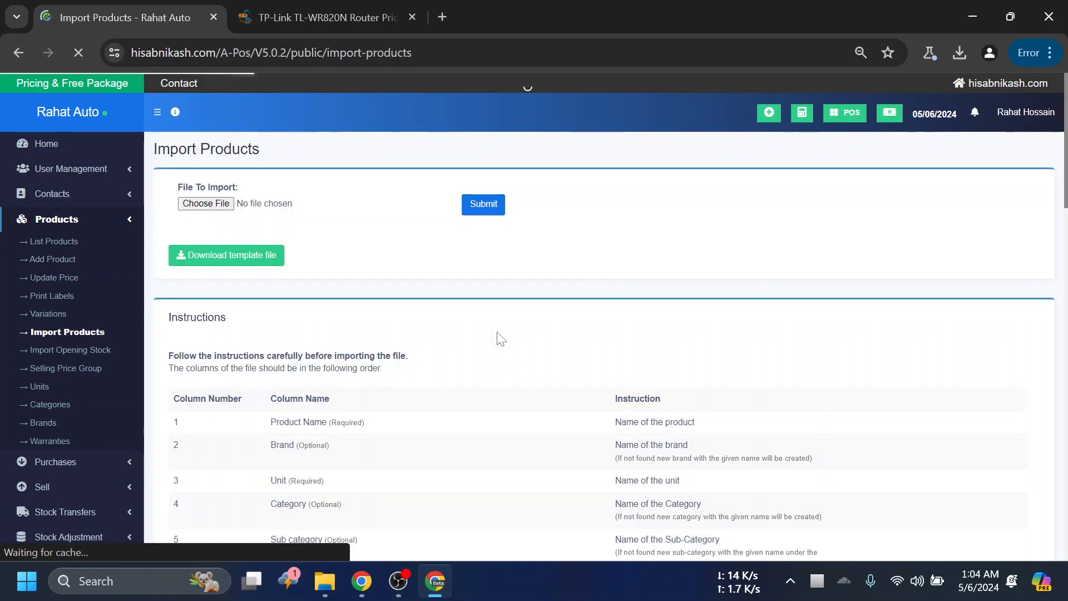
{"action": "scroll", "coordinate": [520, 362], "scroll_direction": "down", "scroll_amount": 3}
{"action": "scroll", "coordinate": [501, 295], "scroll_direction": "up", "scroll_amount": 2}
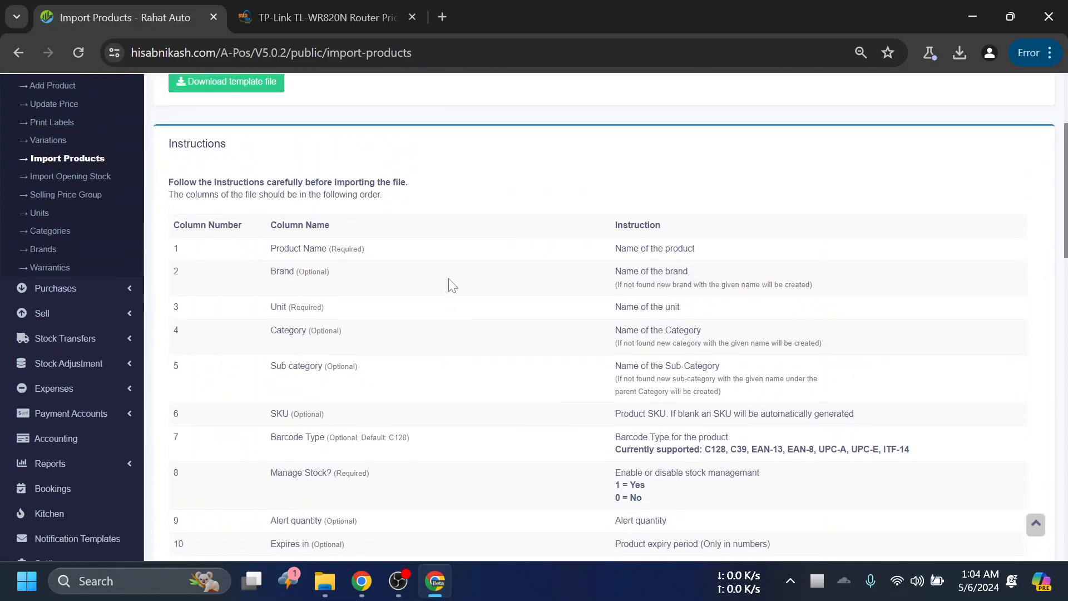
{"action": "scroll", "coordinate": [349, 321], "scroll_direction": "up", "scroll_amount": 2}
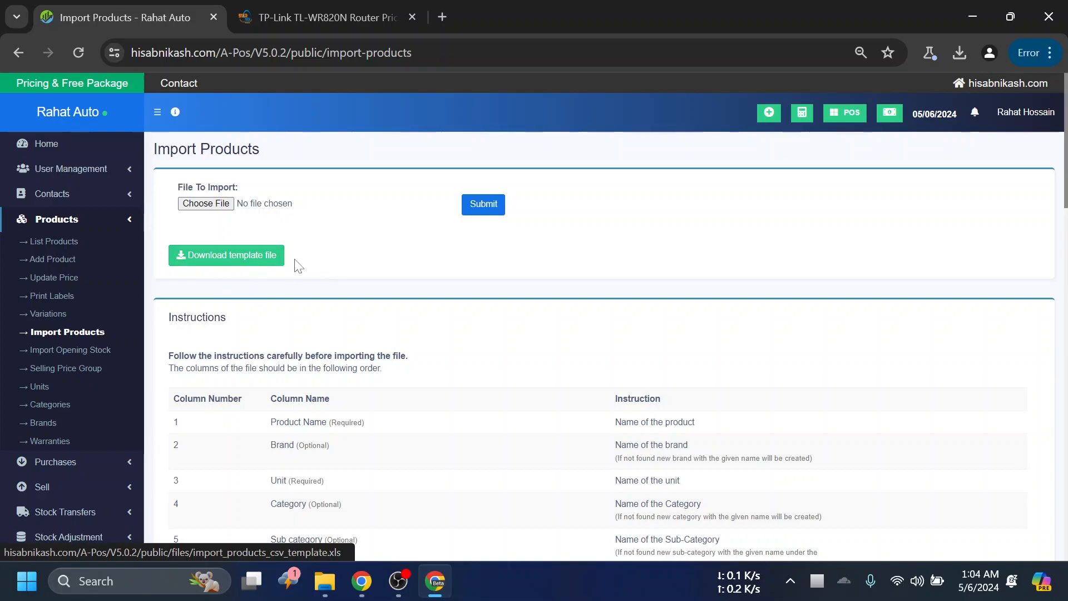
{"action": "scroll", "coordinate": [313, 284], "scroll_direction": "down", "scroll_amount": 2}
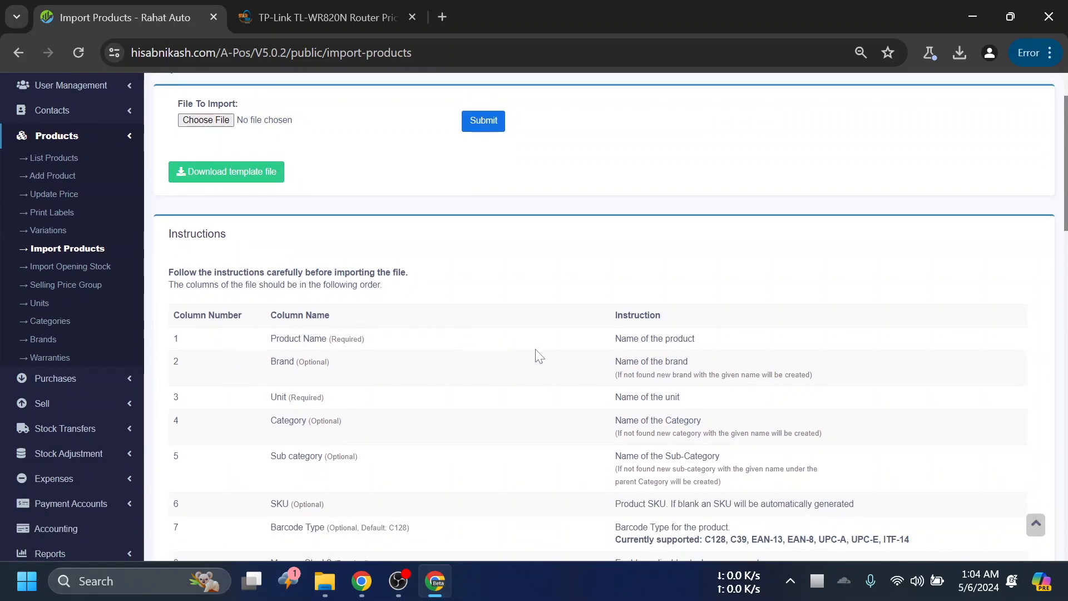
{"action": "scroll", "coordinate": [272, 290], "scroll_direction": "down", "scroll_amount": 3}
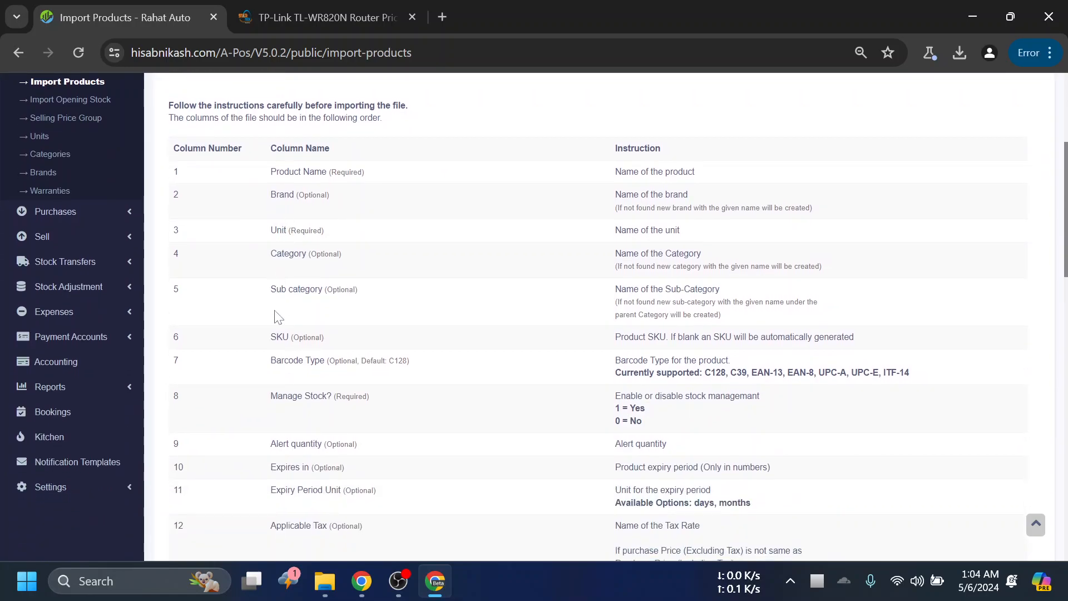
- Examine the import column instructions, focusing on the required Product Name and Unit columns and the optional Category and SKU columns
{"action": "scroll", "coordinate": [289, 390], "scroll_direction": "up", "scroll_amount": 1}
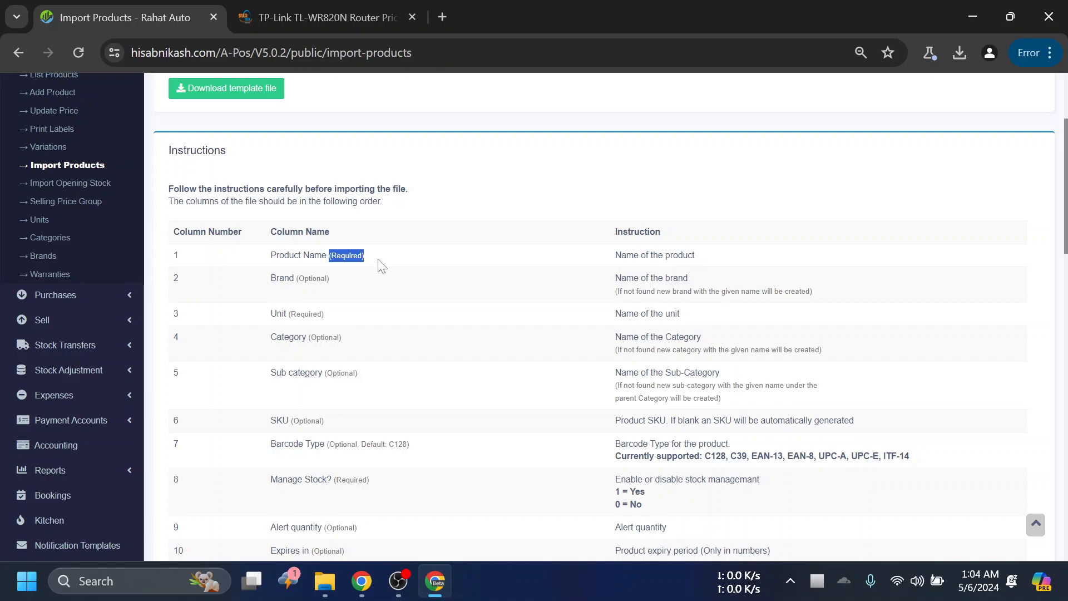
{"action": "left_click", "coordinate": [407, 265]}
{"action": "left_click_drag", "start_coordinate": [271, 255], "coordinate": [337, 255]}
{"action": "left_click_drag", "start_coordinate": [269, 314], "coordinate": [299, 338]}
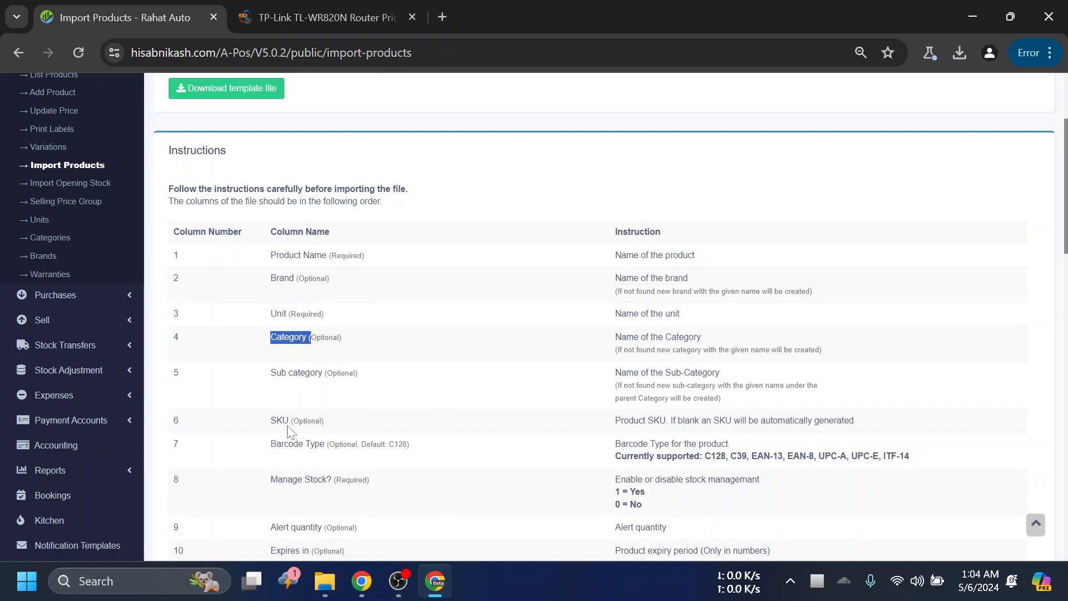
{"action": "scroll", "coordinate": [289, 431], "scroll_direction": "down", "scroll_amount": 3}
{"action": "scroll", "coordinate": [337, 398], "scroll_direction": "up", "scroll_amount": 2}
{"action": "left_click_drag", "start_coordinate": [259, 402], "coordinate": [423, 415]}
{"action": "left_click", "coordinate": [424, 416]}
{"action": "scroll", "coordinate": [462, 402], "scroll_direction": "up", "scroll_amount": 3}
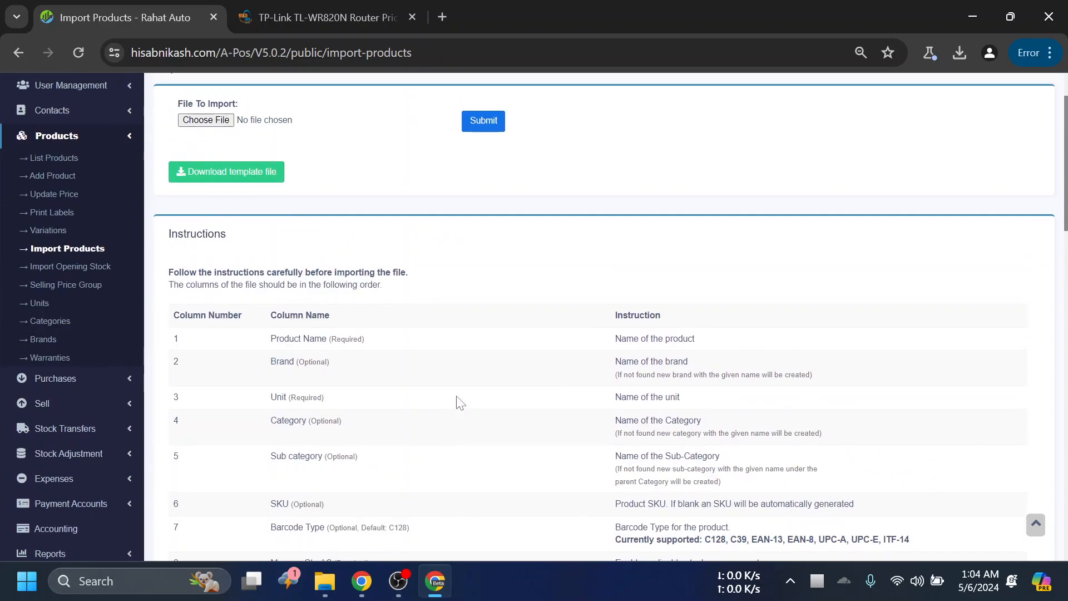
- Open the file chooser for the product import and close it without selecting a file
{"action": "scroll", "coordinate": [462, 402], "scroll_direction": "up", "scroll_amount": 2}
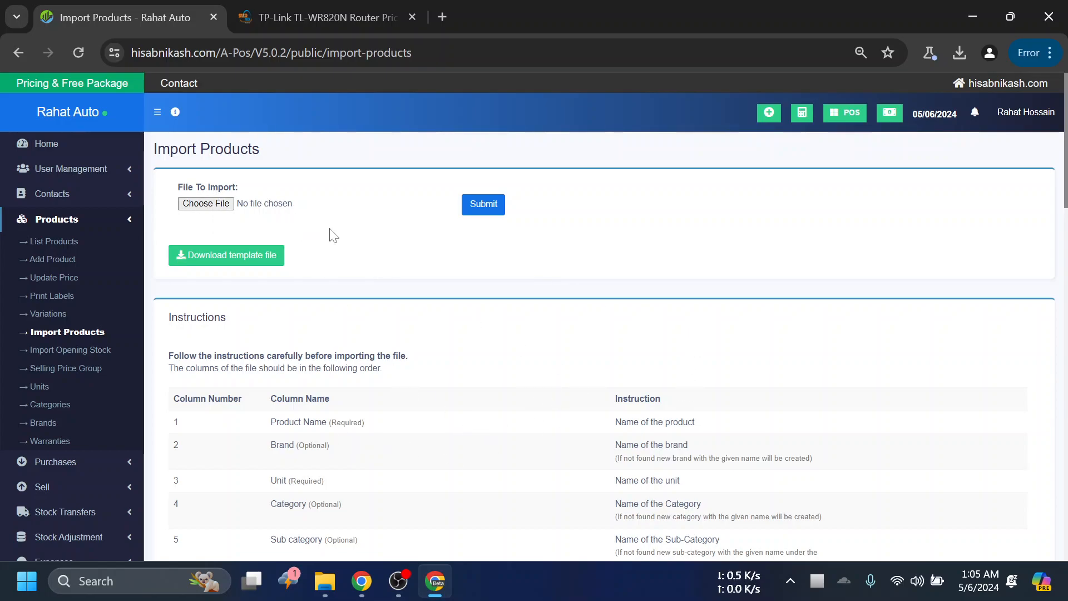
{"action": "left_click", "coordinate": [219, 205]}
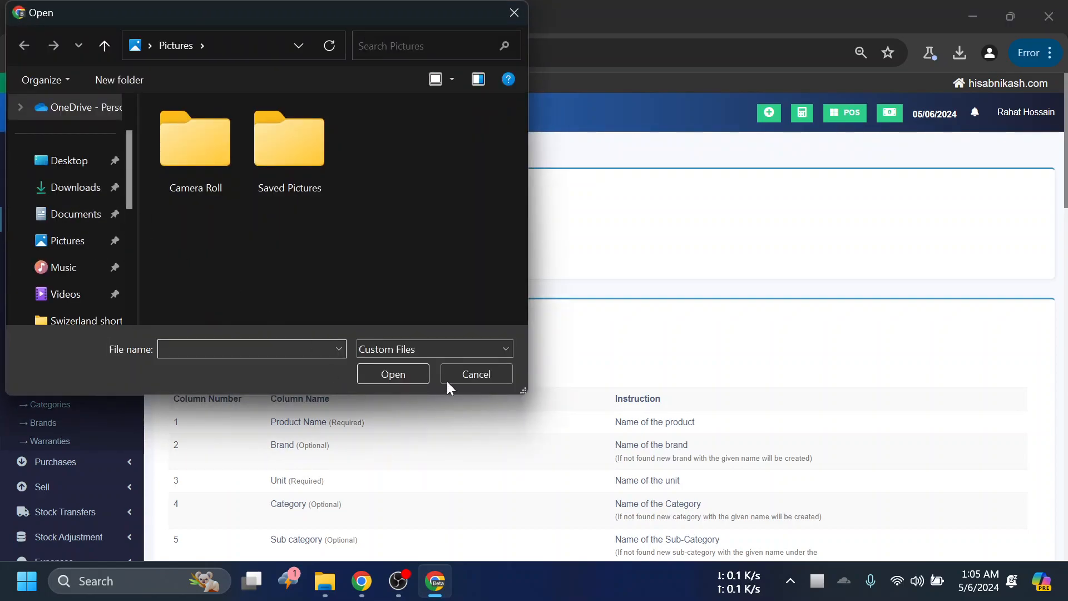
{"action": "left_click", "coordinate": [472, 377]}
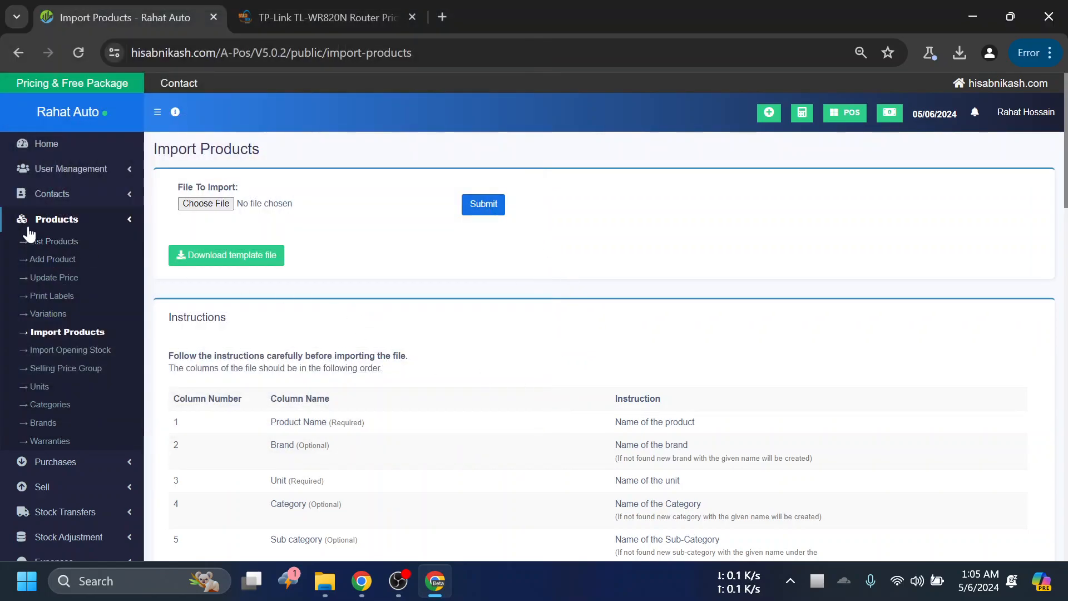
- Return to the product list and review the listed products' details, export options and filters
{"action": "left_click", "coordinate": [63, 242]}
{"action": "scroll", "coordinate": [537, 440], "scroll_direction": "down", "scroll_amount": 3}
{"action": "scroll", "coordinate": [847, 361], "scroll_direction": "down", "scroll_amount": 3}
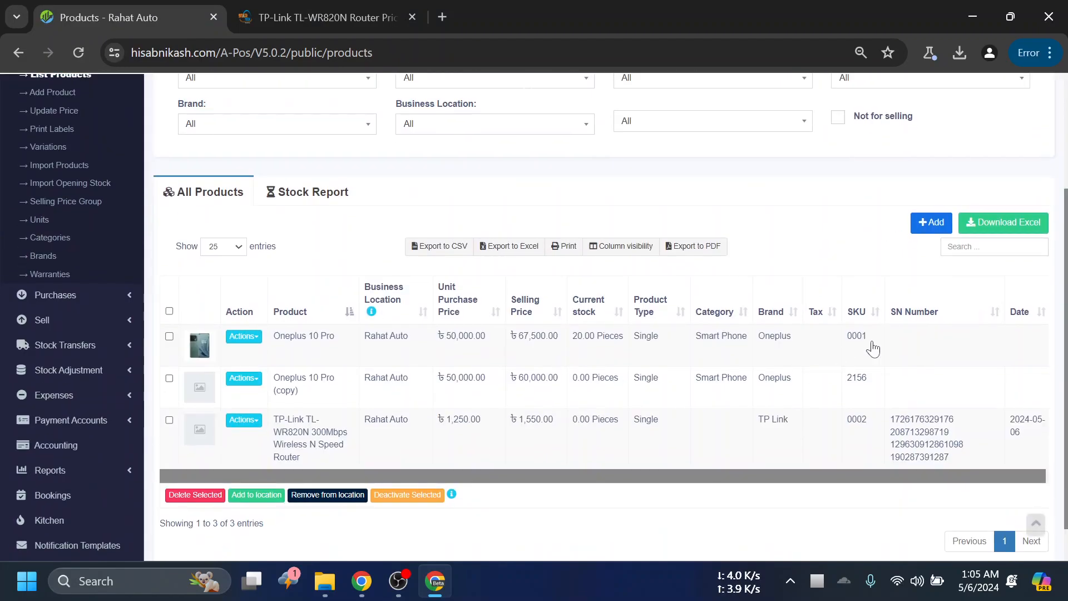
{"action": "scroll", "coordinate": [688, 322], "scroll_direction": "up", "scroll_amount": 1}
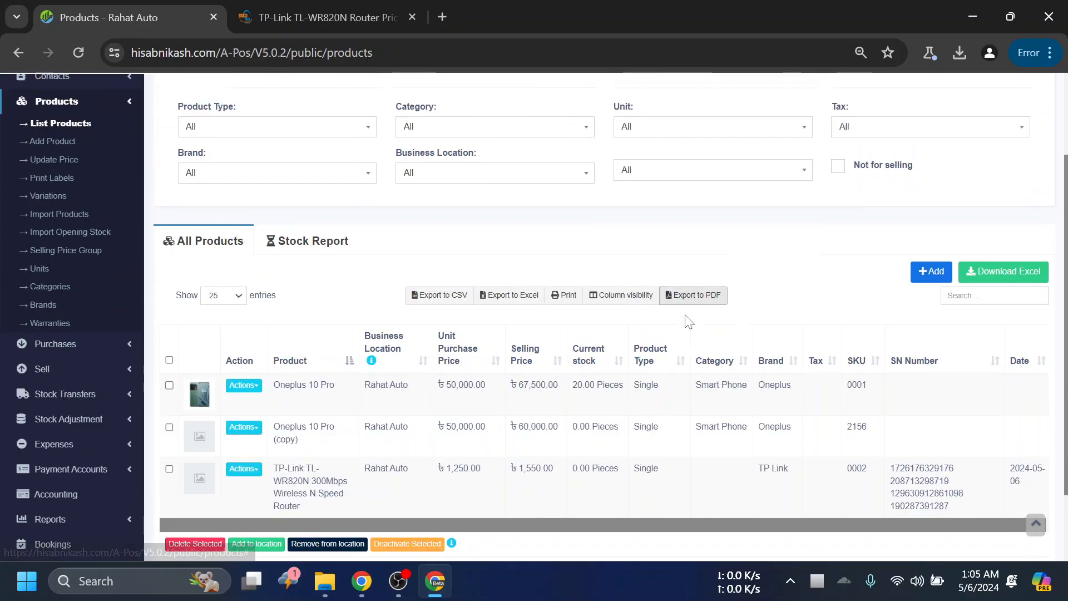
{"action": "scroll", "coordinate": [688, 322], "scroll_direction": "up", "scroll_amount": 3}
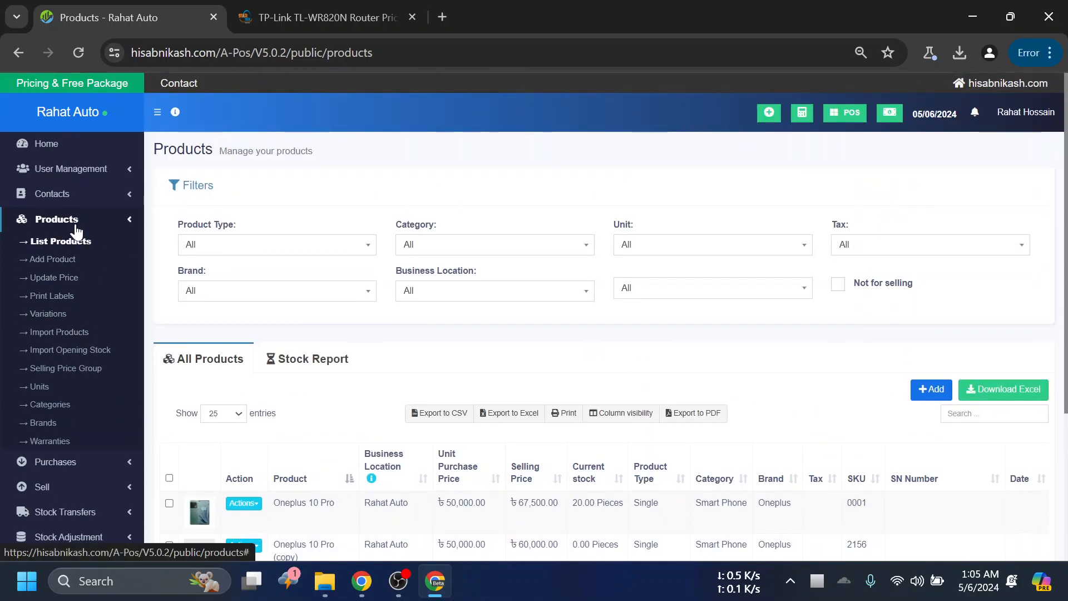
{"action": "scroll", "coordinate": [539, 410], "scroll_direction": "down", "scroll_amount": 3}
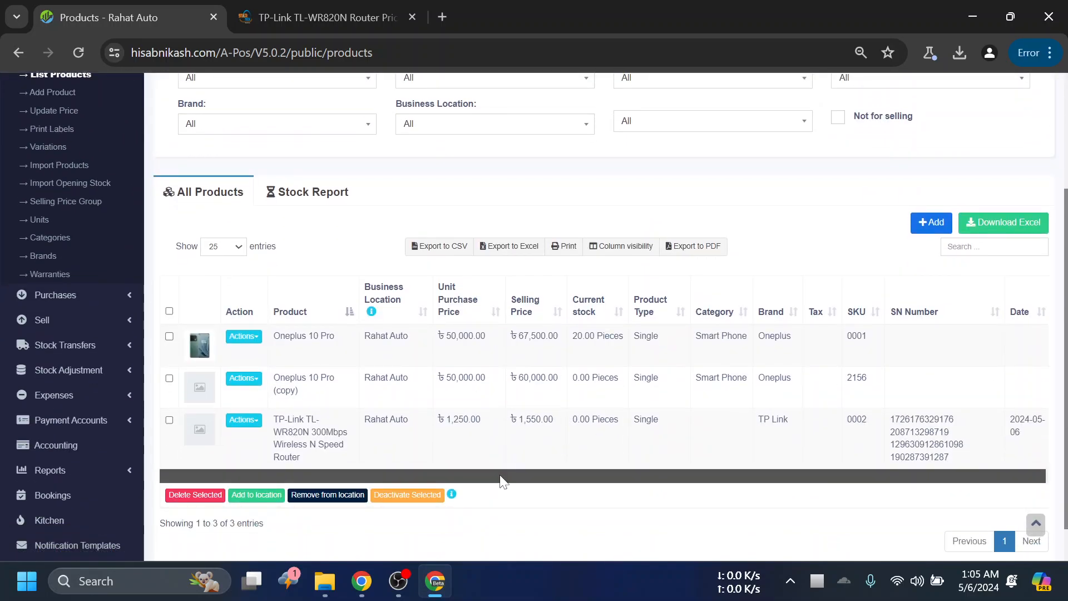
{"action": "scroll", "coordinate": [642, 490], "scroll_direction": "up", "scroll_amount": 2}
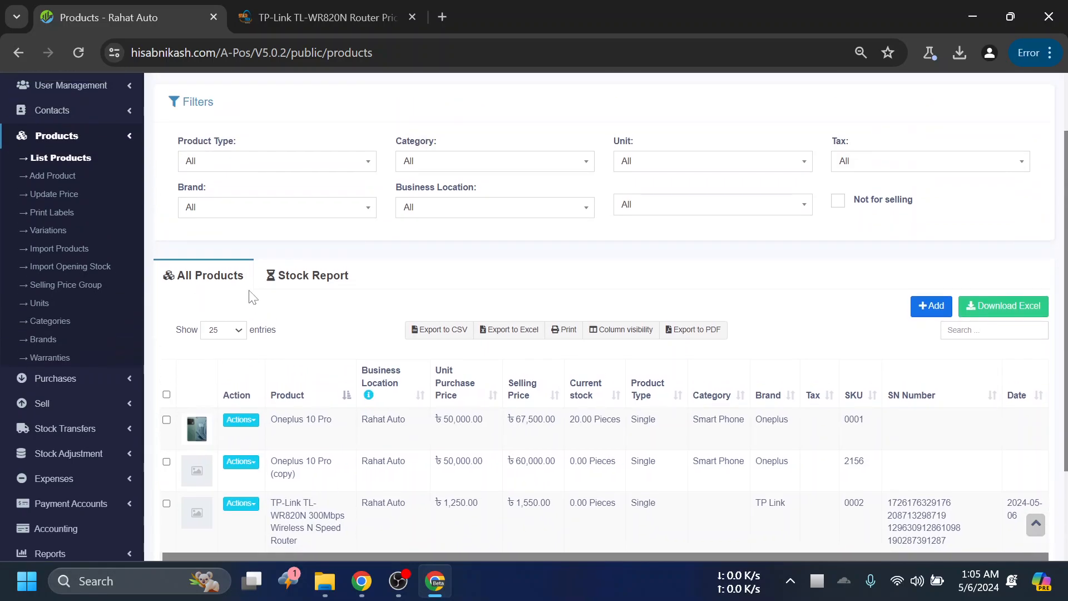
- Reopen the Import Products page and compare the contact management options with the product management options
{"action": "left_click", "coordinate": [54, 248]}
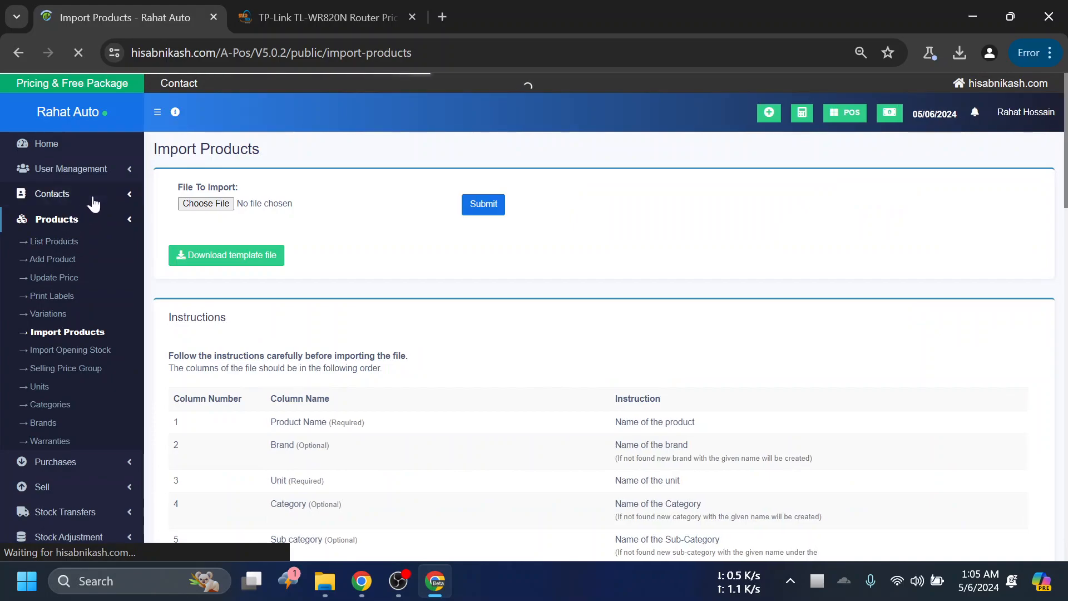
{"action": "left_click", "coordinate": [90, 195]}
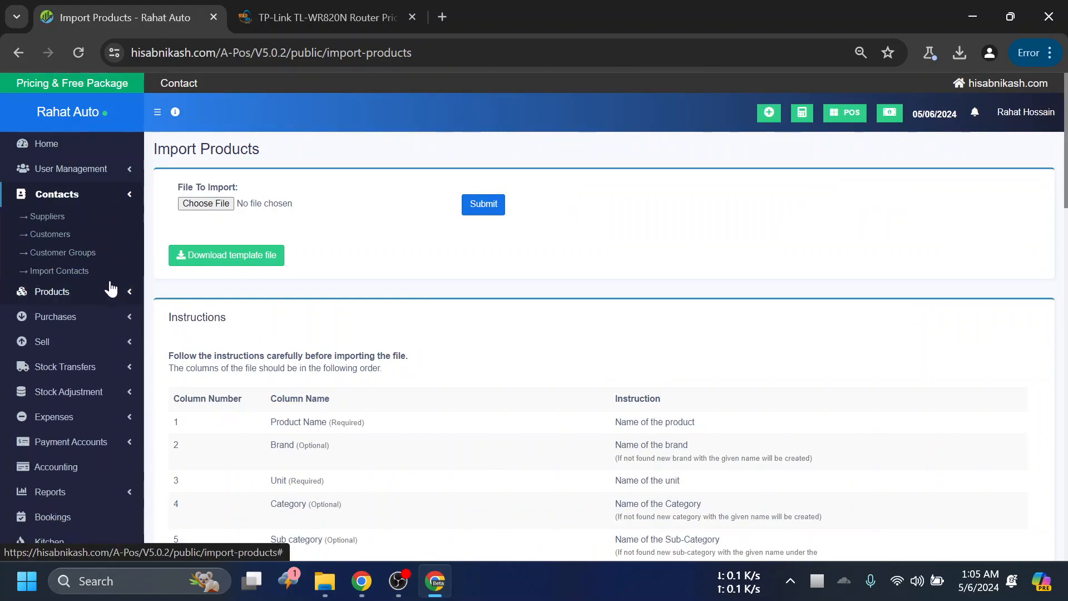
{"action": "left_click", "coordinate": [111, 197]}
{"action": "left_click", "coordinate": [100, 195]}
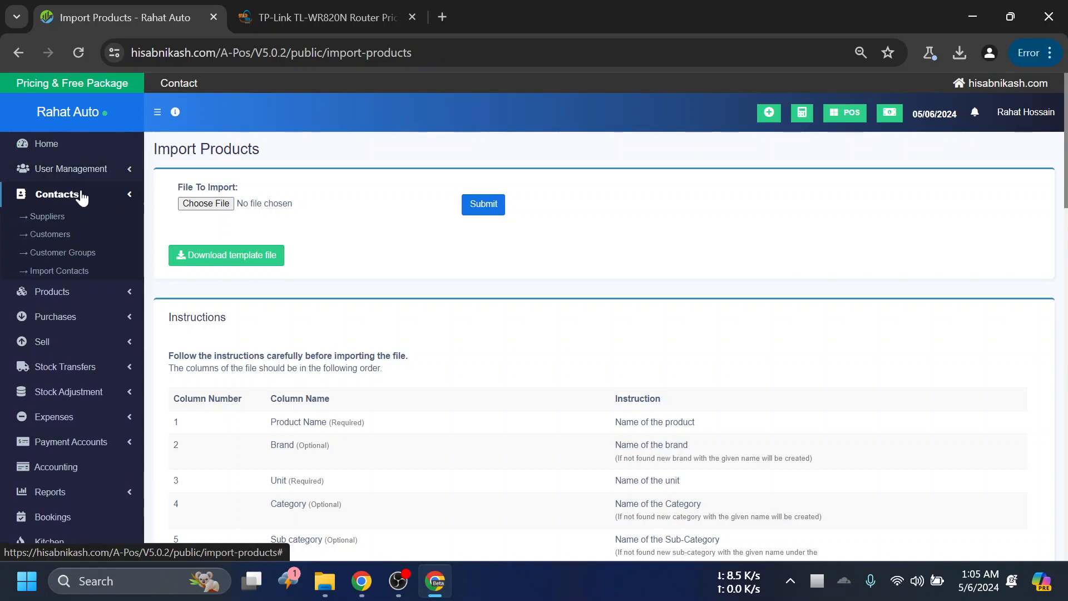
{"action": "left_click", "coordinate": [84, 296]}
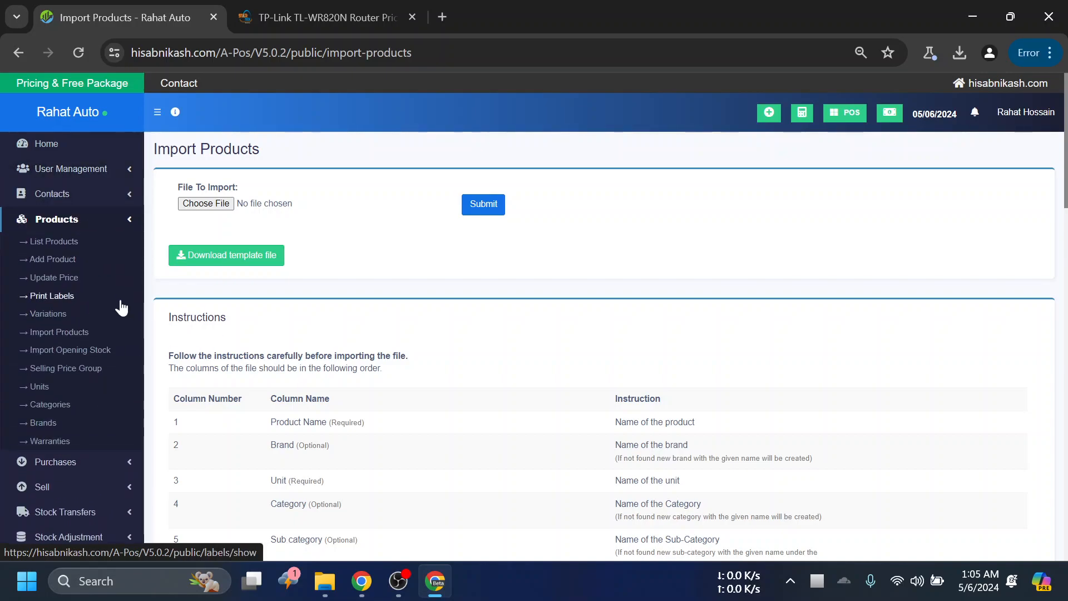
- Examine the Import Opening Stock page's column instructions and view the Selling Price Group page
{"action": "scroll", "coordinate": [72, 313], "scroll_direction": "down", "scroll_amount": 1}
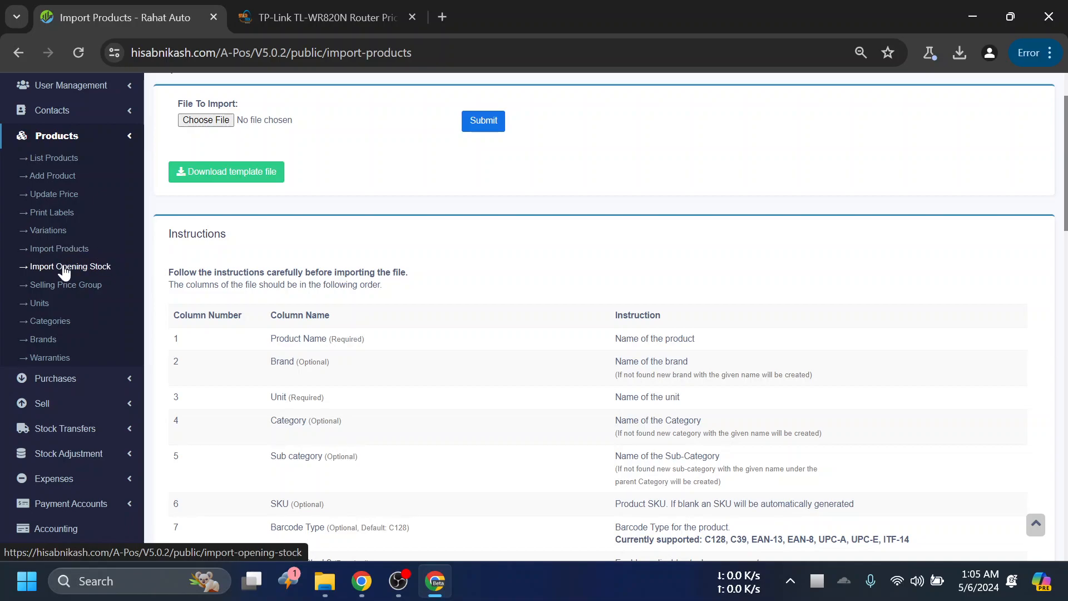
{"action": "left_click", "coordinate": [97, 267]}
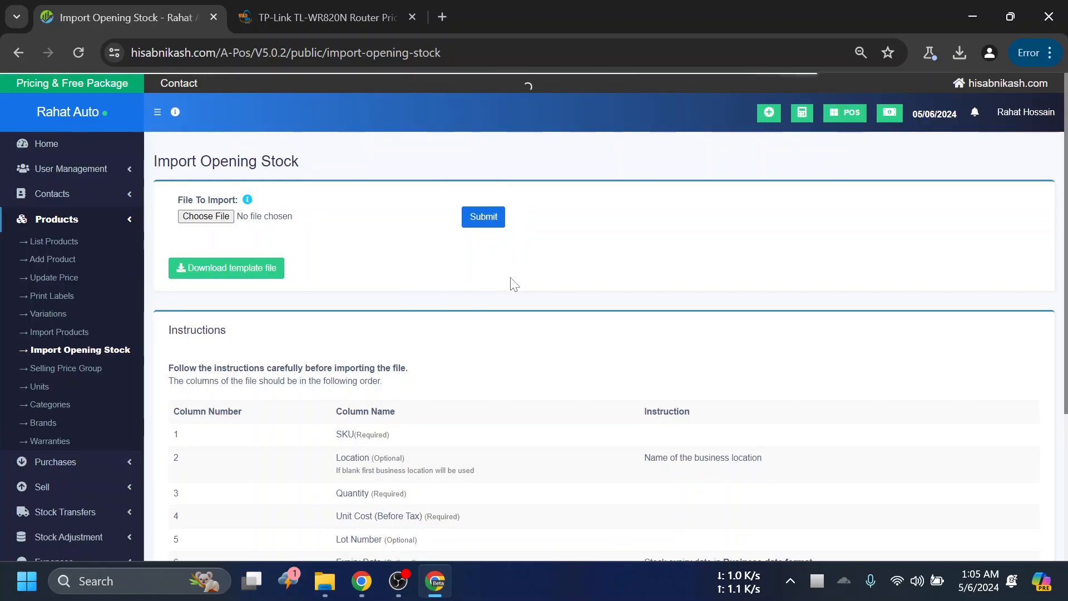
{"action": "scroll", "coordinate": [460, 359], "scroll_direction": "down", "scroll_amount": 1}
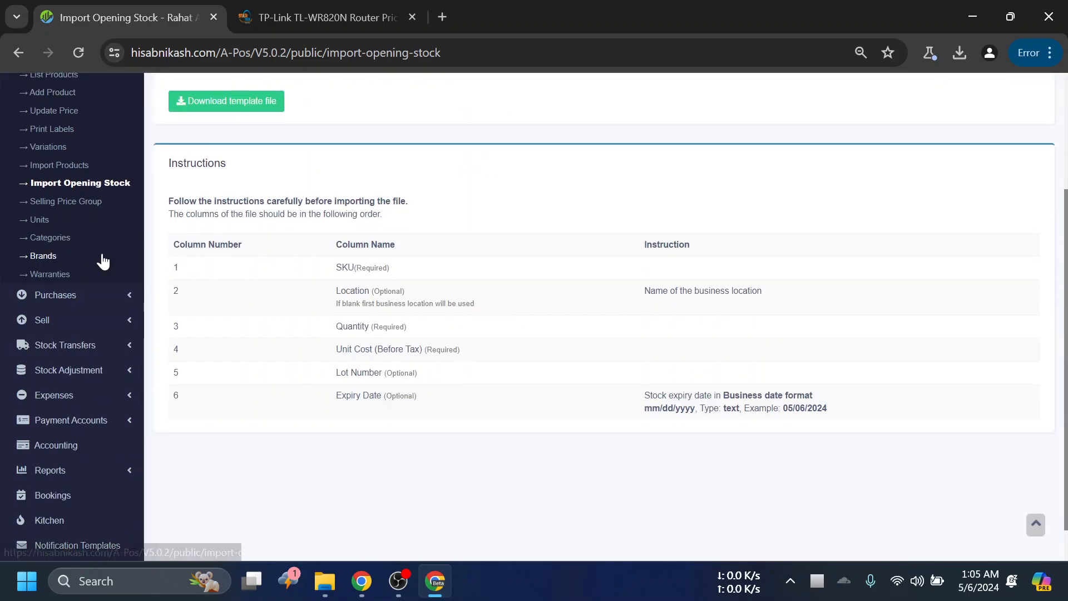
{"action": "scroll", "coordinate": [317, 296], "scroll_direction": "up", "scroll_amount": 1}
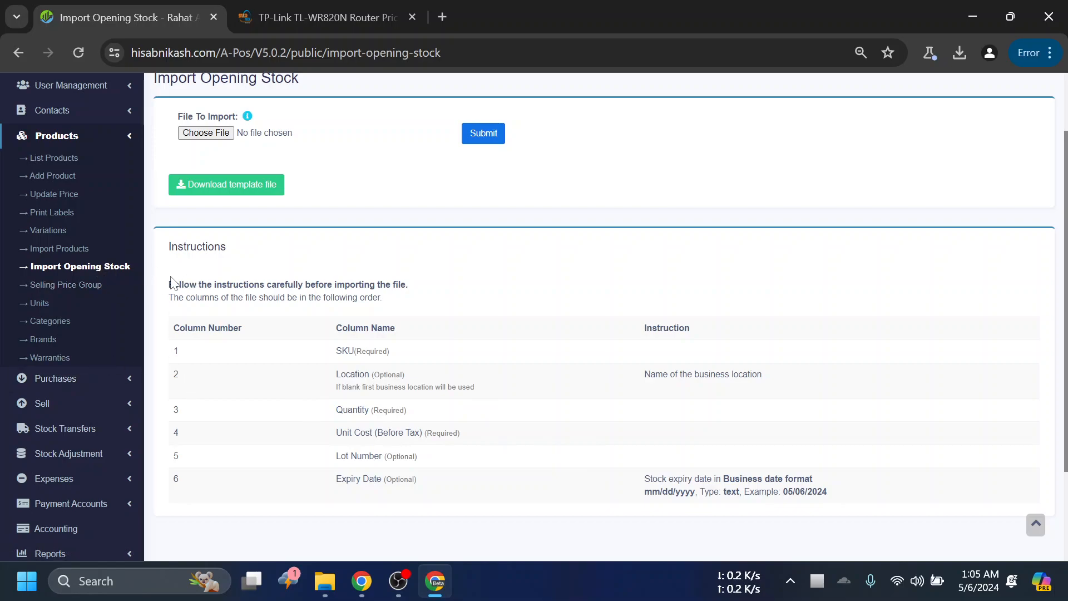
{"action": "left_click", "coordinate": [96, 286]}
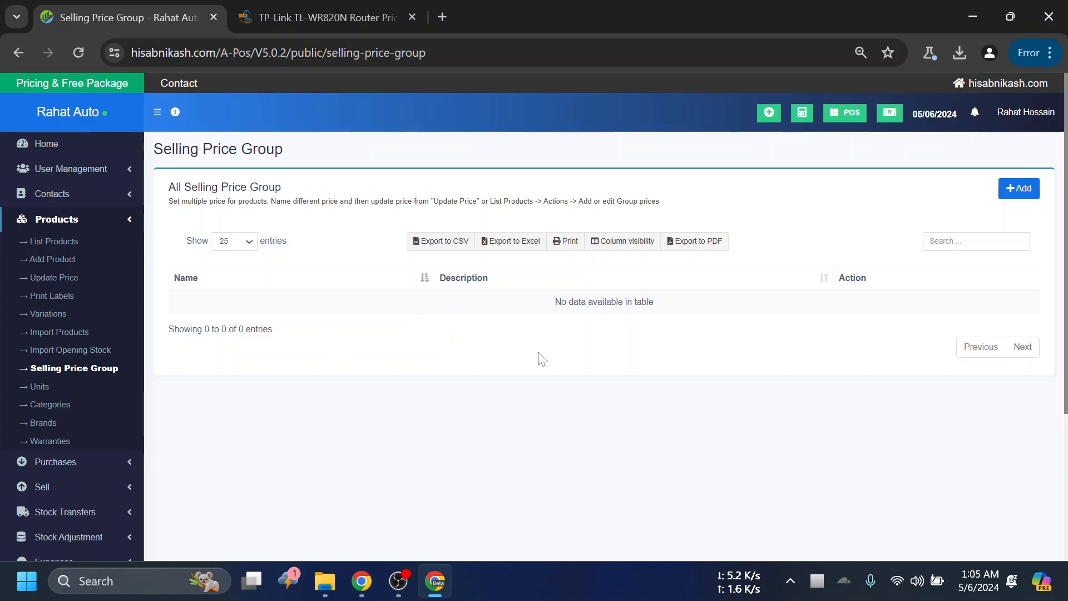
{"action": "scroll", "coordinate": [750, 263], "scroll_direction": "down", "scroll_amount": 2}
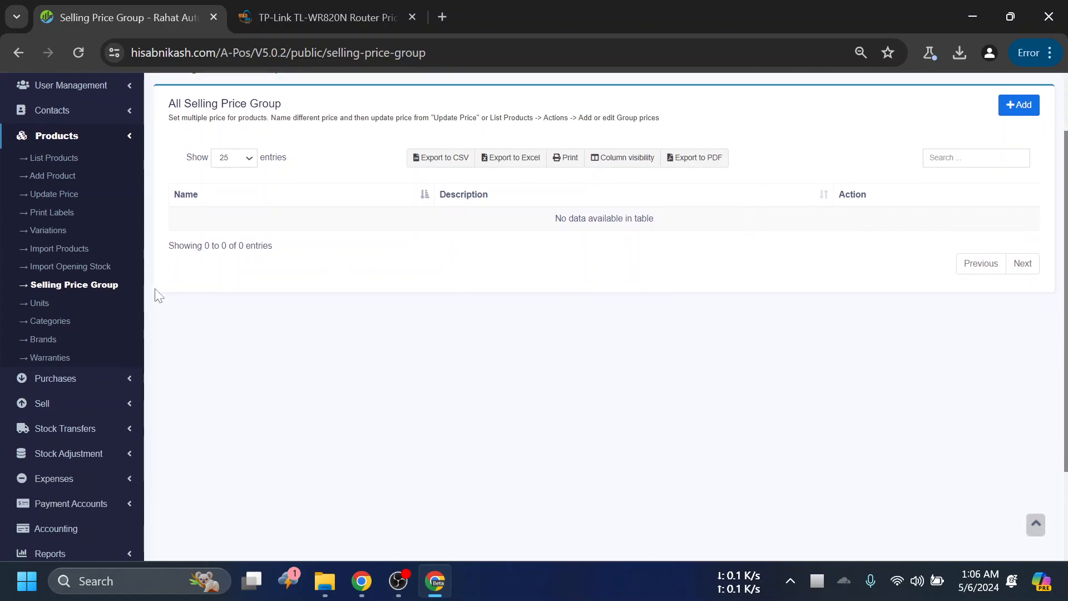
- On the Units page, add a unit named KG with short name kg and Allow decimal set to No
{"action": "left_click", "coordinate": [42, 305]}
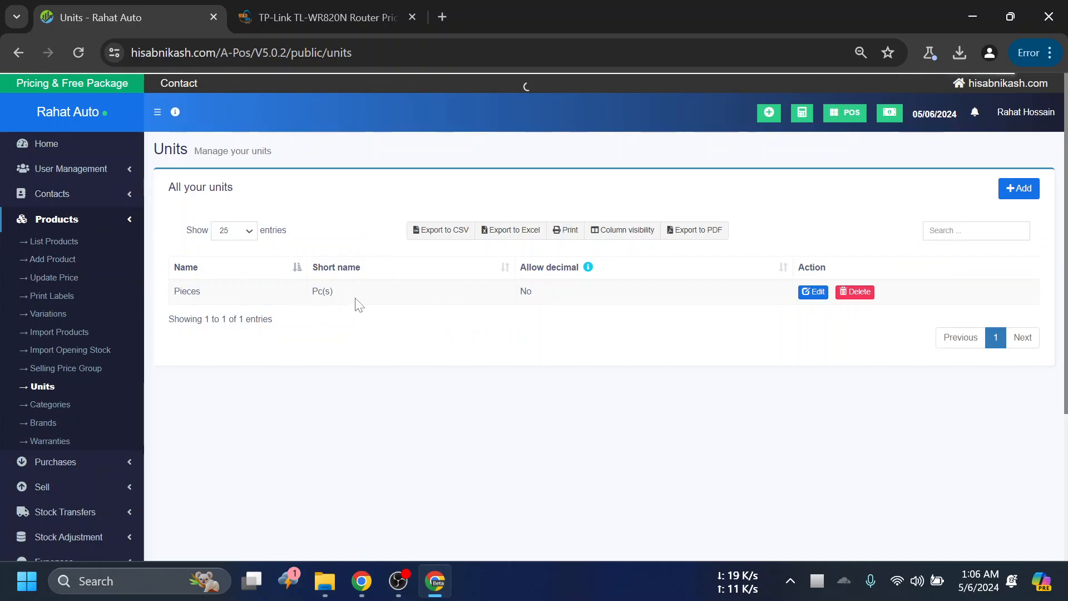
{"action": "left_click", "coordinate": [1020, 189]}
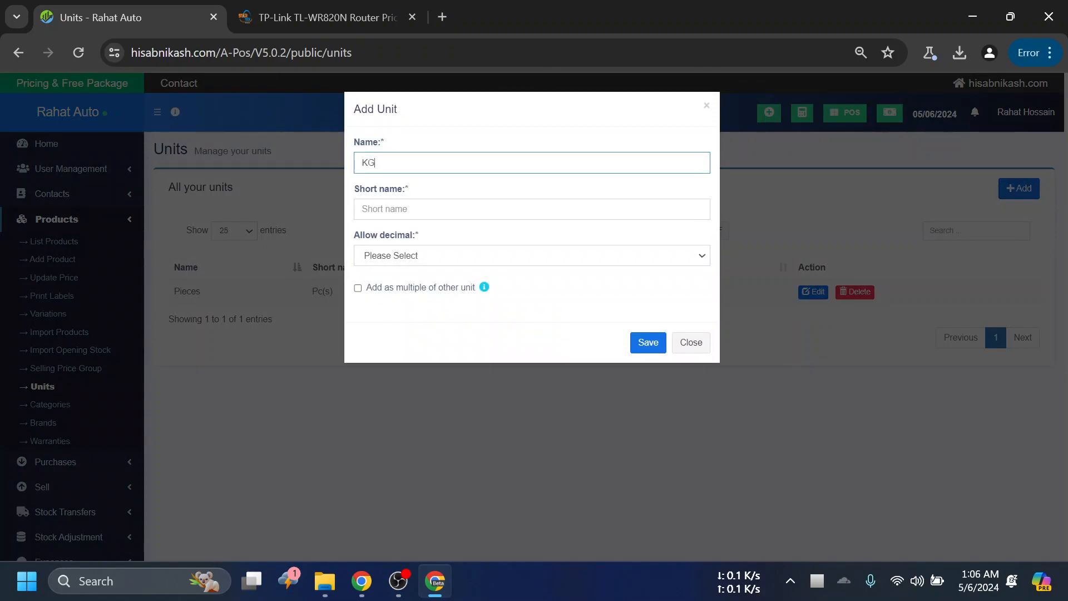
{"action": "key", "text": "Tab"}
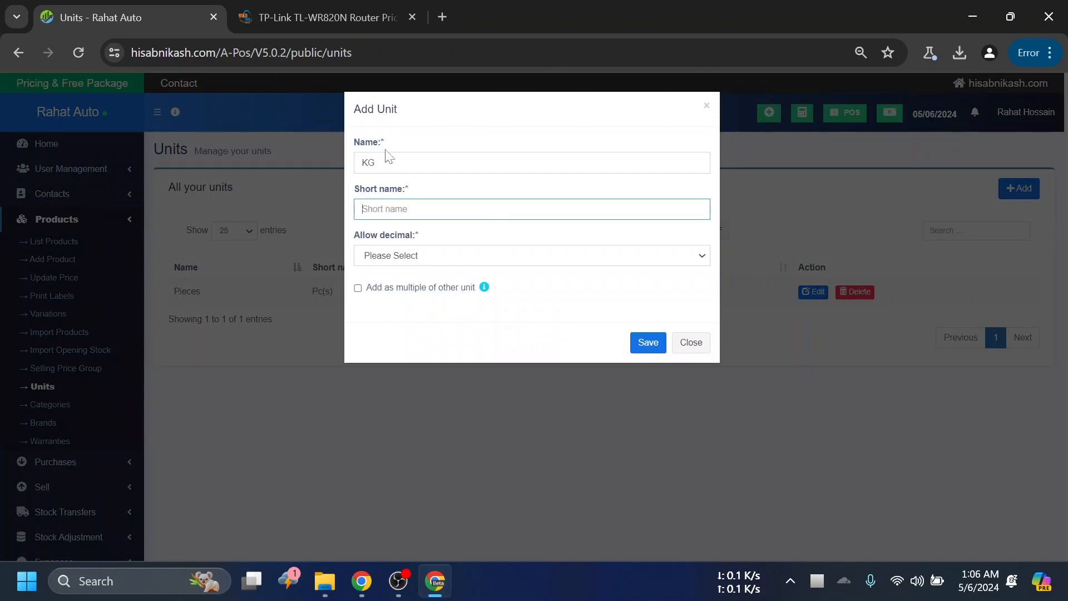
{"action": "left_click", "coordinate": [400, 252]}
{"action": "left_click", "coordinate": [408, 294]}
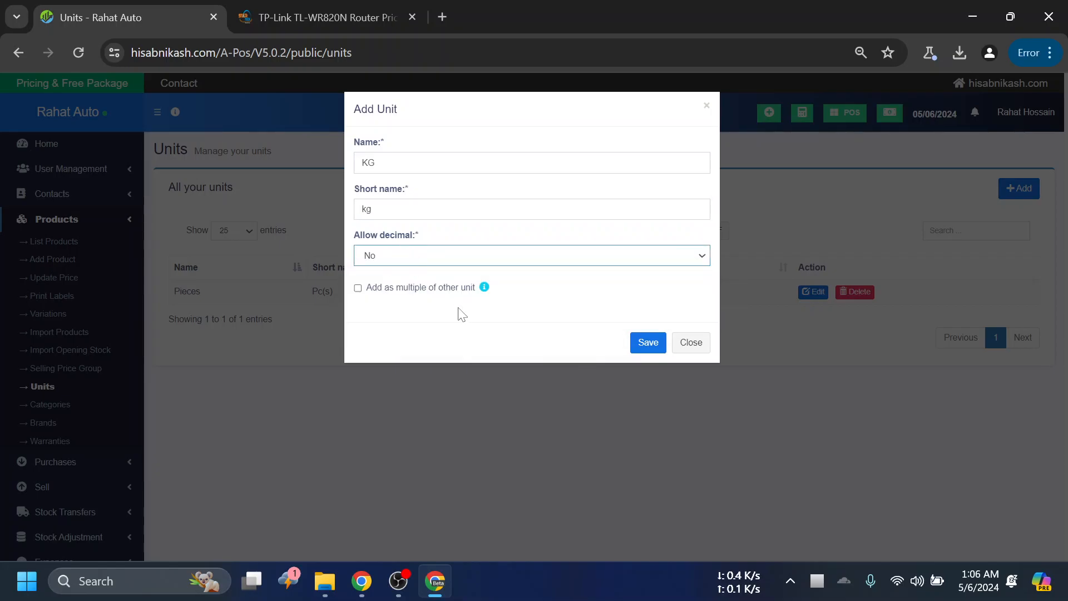
{"action": "left_click", "coordinate": [647, 342]}
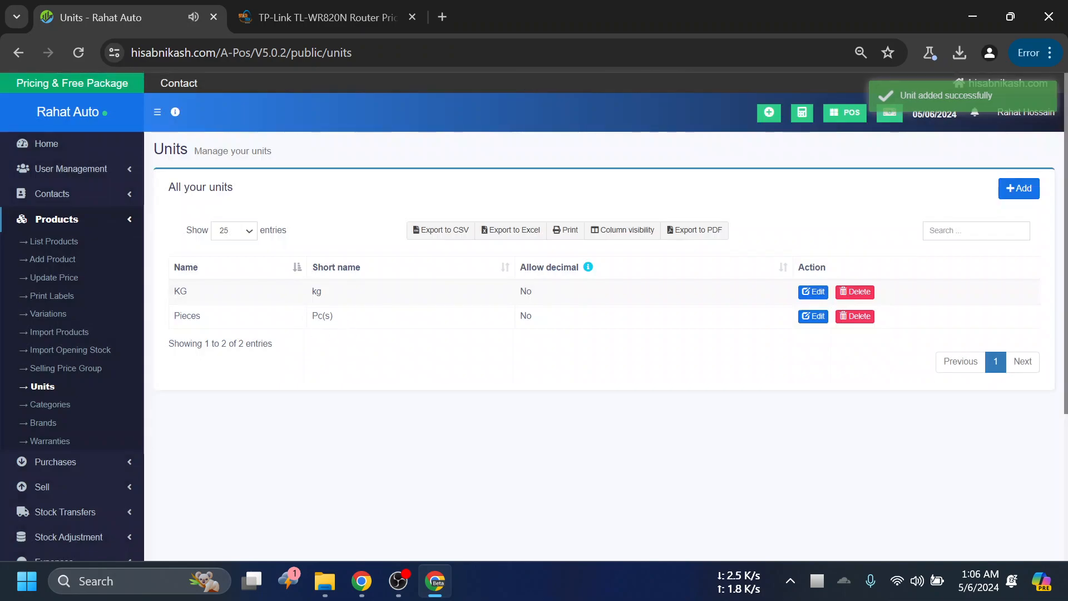
{"action": "left_click_drag", "start_coordinate": [327, 293], "coordinate": [298, 315]}
{"action": "left_click", "coordinate": [441, 389]}
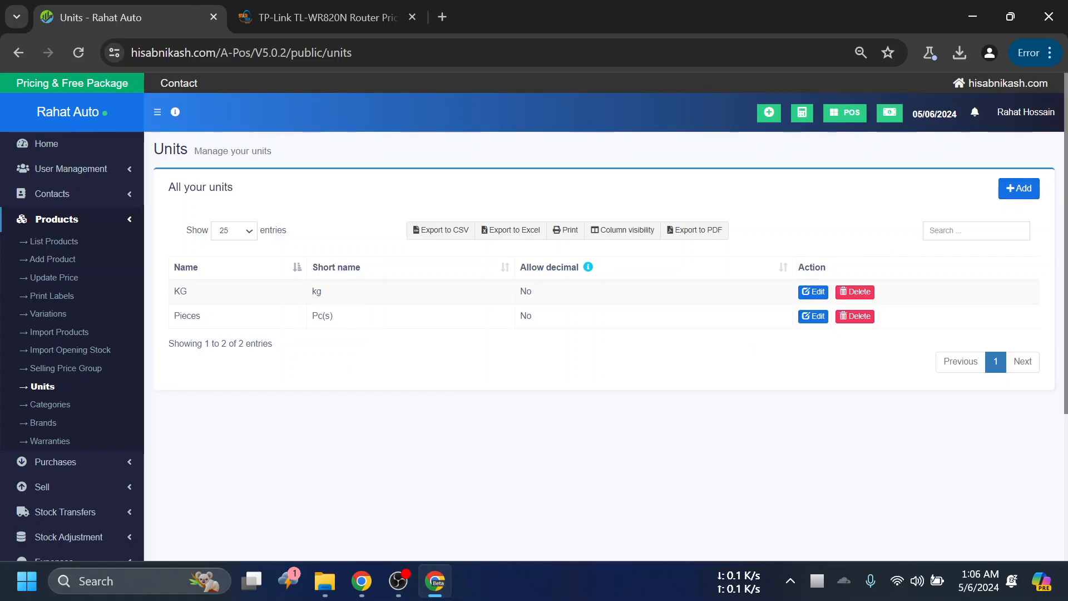
- Open the product Categories page and view the Smart Phone entry and the option for adding a category
{"action": "scroll", "coordinate": [397, 380], "scroll_direction": "down", "scroll_amount": 3}
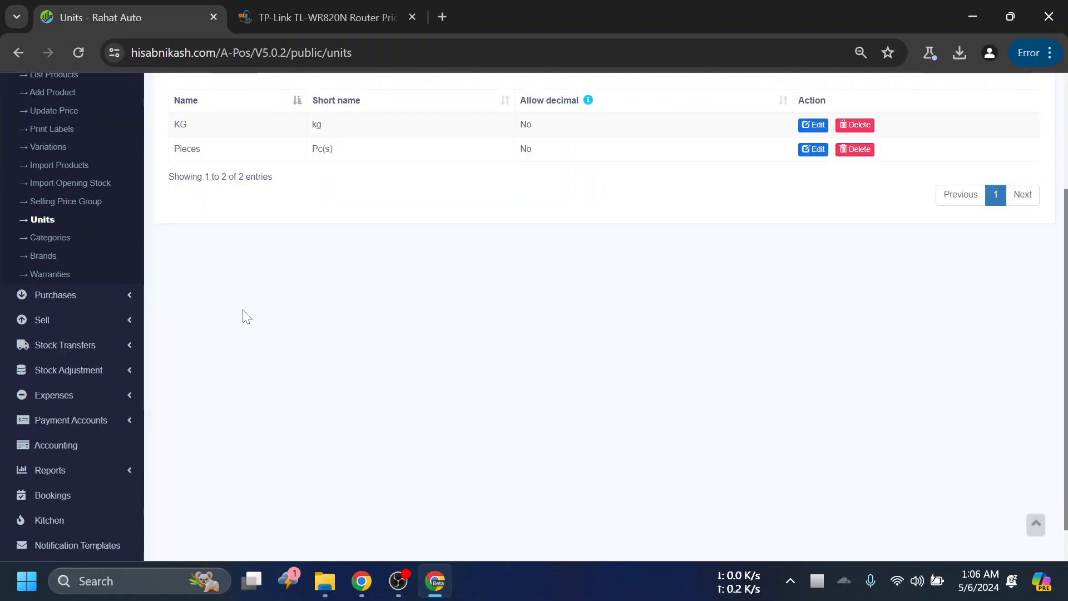
{"action": "left_click", "coordinate": [63, 240]}
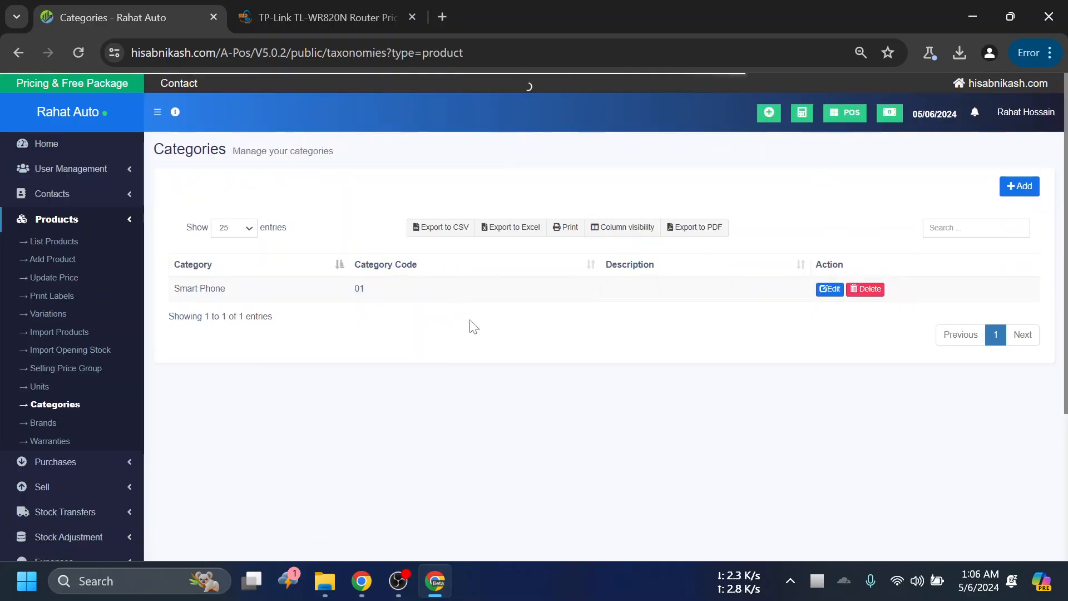
{"action": "left_click_drag", "start_coordinate": [206, 289], "coordinate": [658, 374]}
{"action": "left_click", "coordinate": [669, 393]}
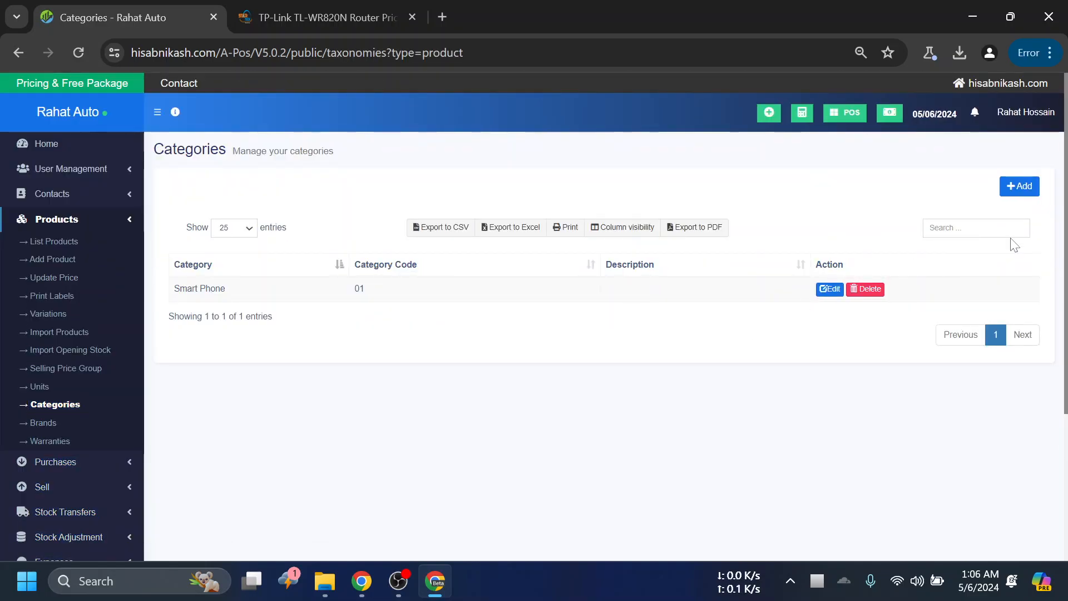
{"action": "left_click", "coordinate": [1022, 185]}
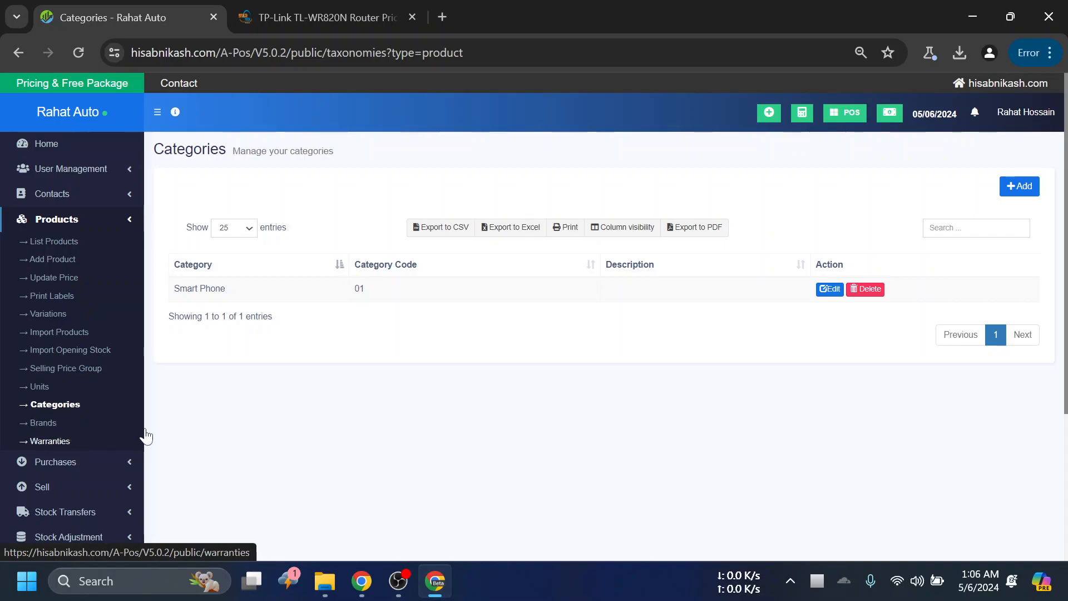
- Open the Trending Products report in a new browser tab and switch to it
{"action": "scroll", "coordinate": [327, 419], "scroll_direction": "down", "scroll_amount": 4}
{"action": "left_click", "coordinate": [64, 427]}
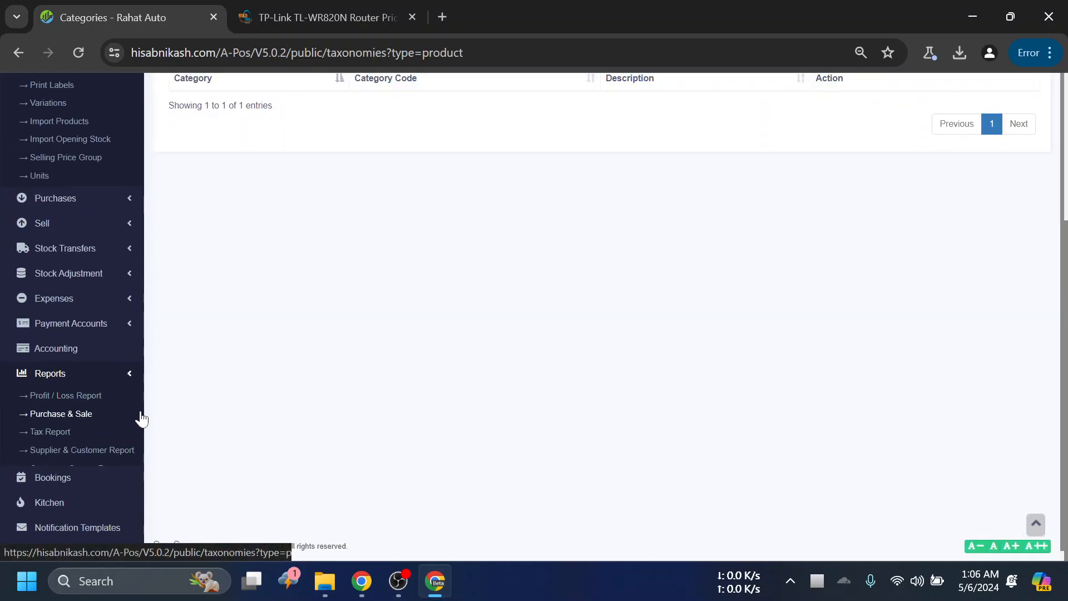
{"action": "scroll", "coordinate": [140, 422], "scroll_direction": "down", "scroll_amount": 3}
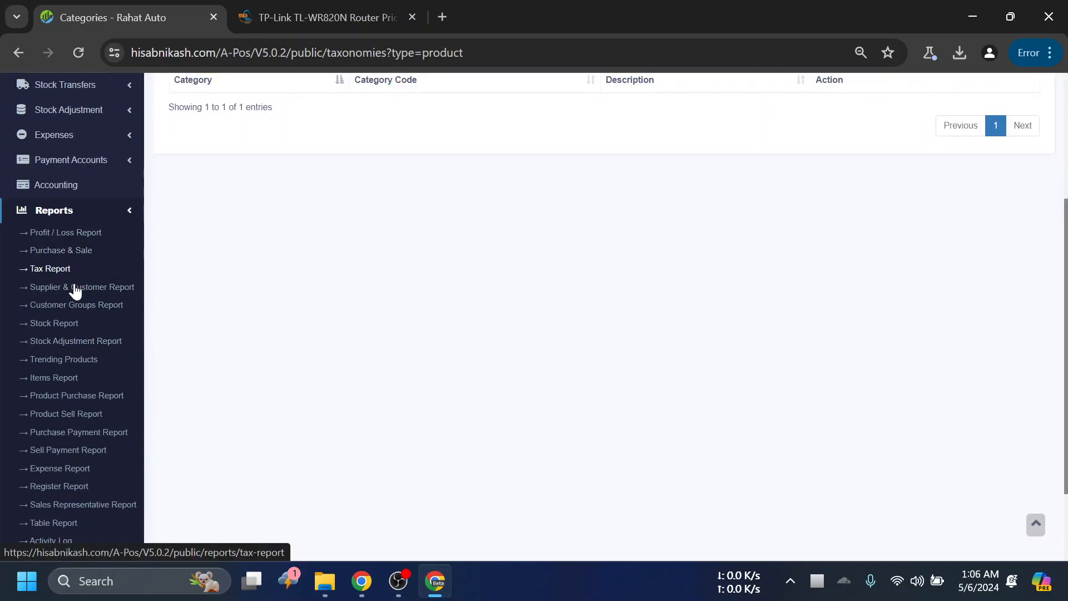
{"action": "right_click", "coordinate": [88, 360]}
{"action": "left_click", "coordinate": [196, 158]}
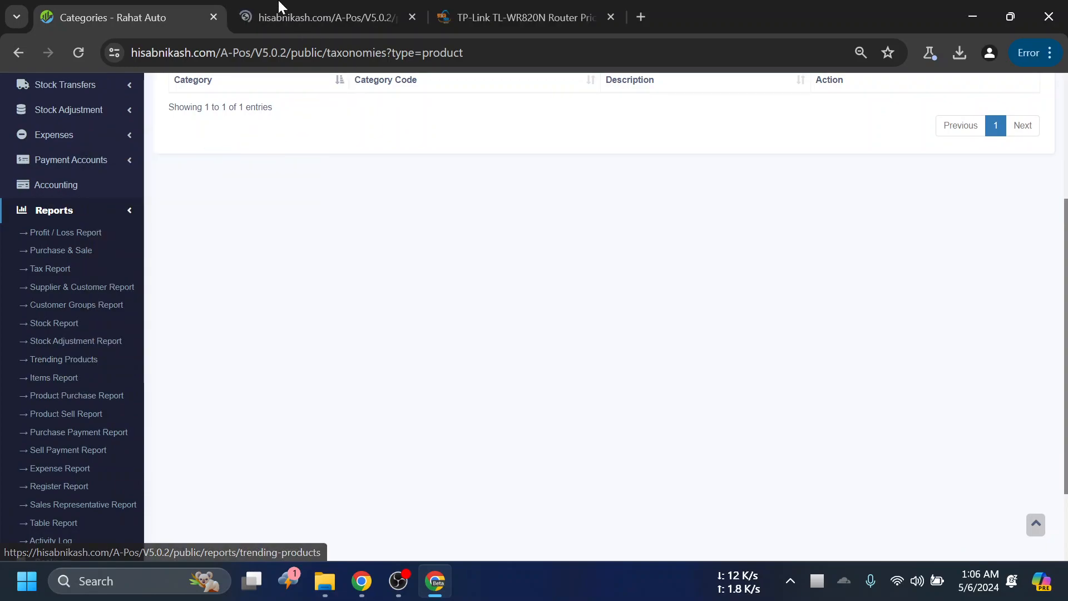
{"action": "left_click", "coordinate": [281, 8]}
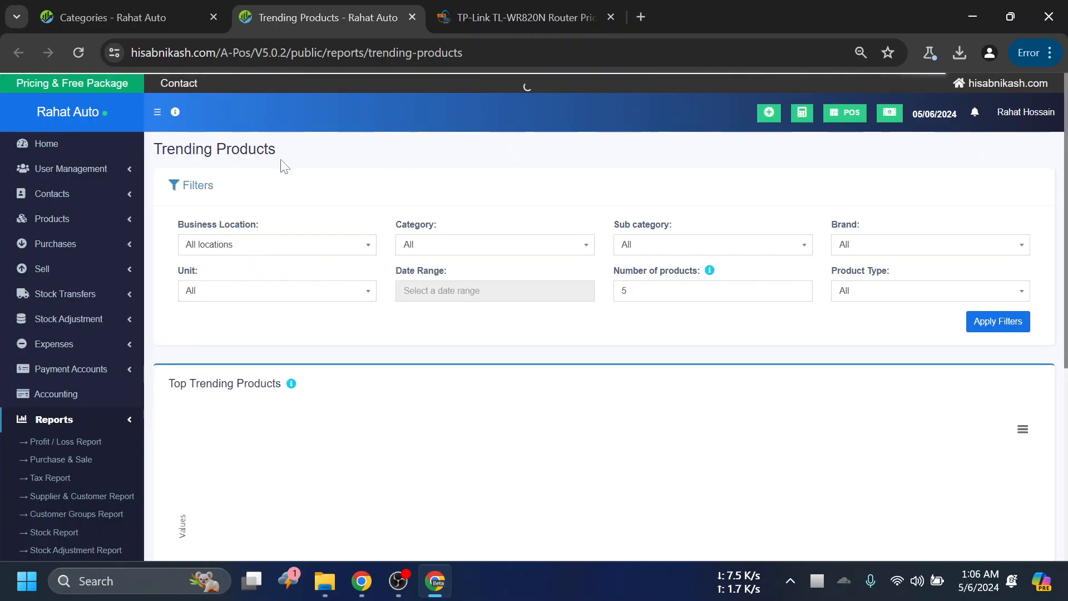
- Filter the Trending Products report by the Rahat Auto (BL0001) business location, apply the filter and view the chart
{"action": "left_click", "coordinate": [254, 250]}
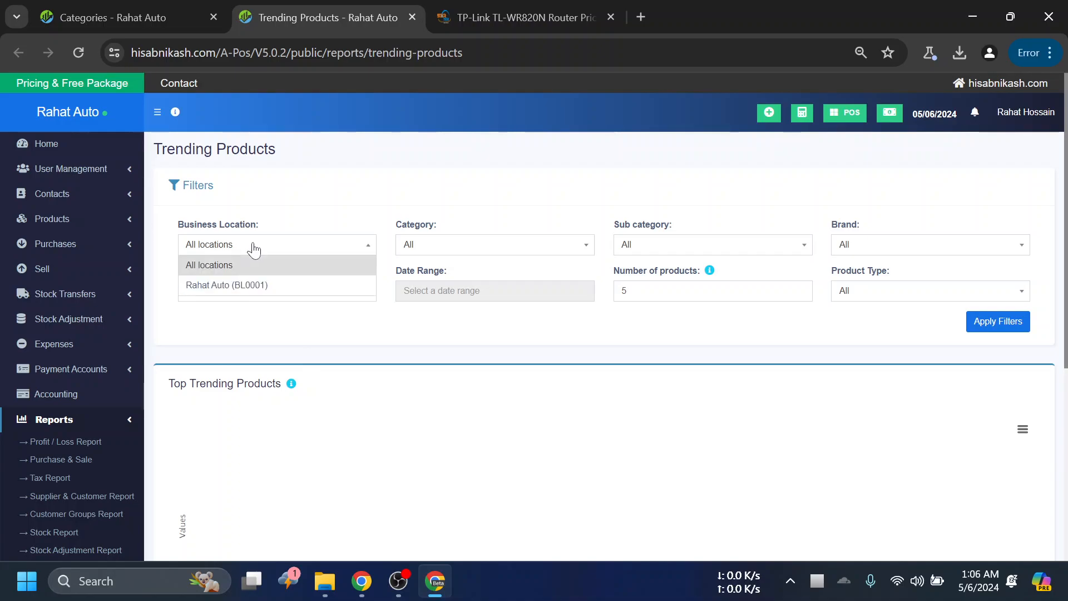
{"action": "left_click", "coordinate": [260, 286]}
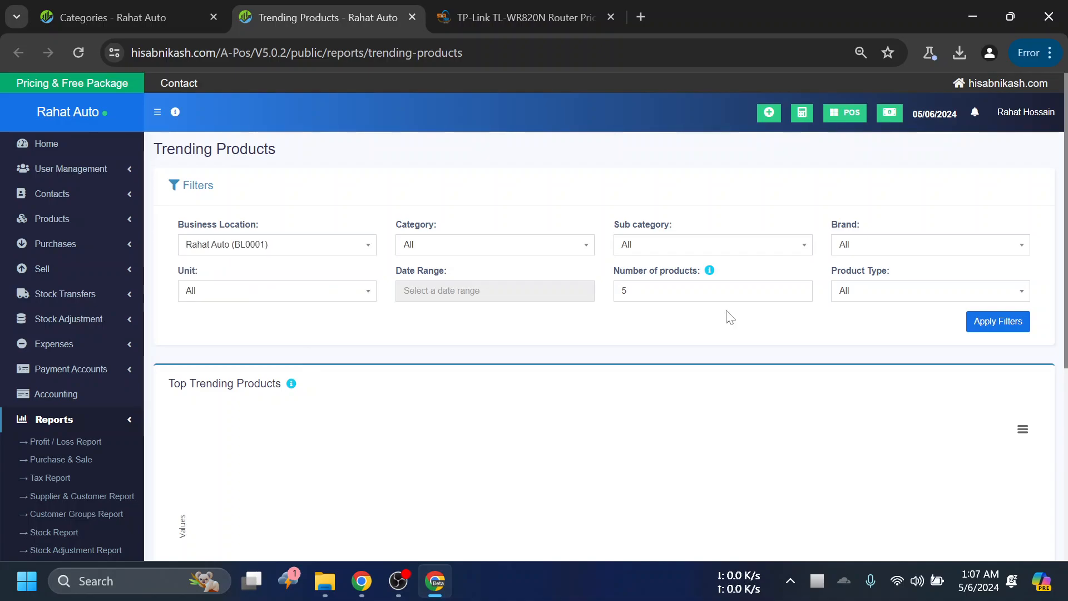
{"action": "left_click", "coordinate": [994, 327]}
{"action": "scroll", "coordinate": [818, 327], "scroll_direction": "down", "scroll_amount": 2}
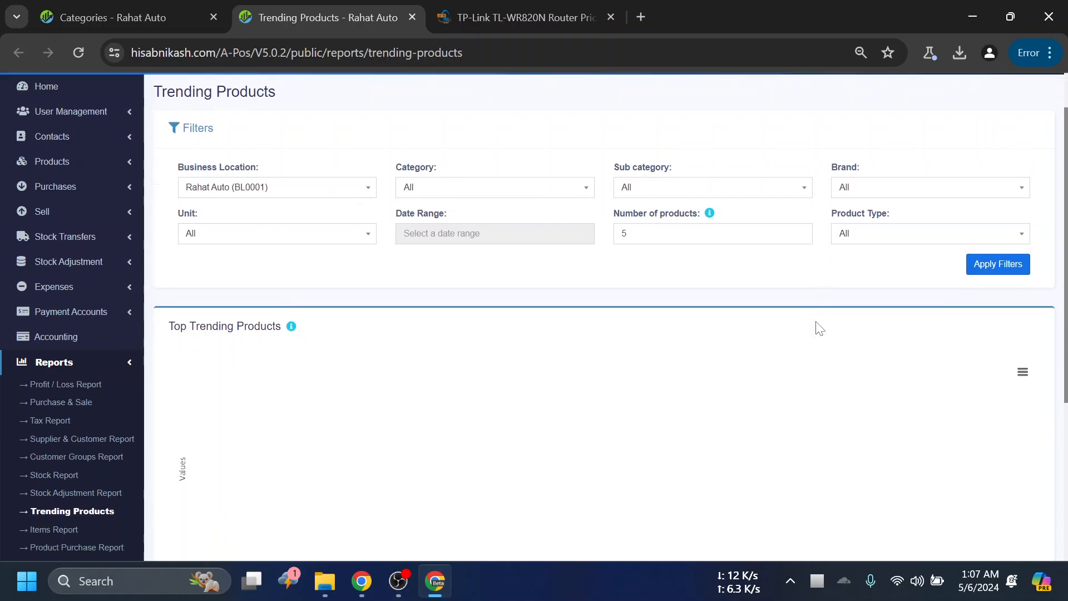
{"action": "scroll", "coordinate": [974, 331], "scroll_direction": "up", "scroll_amount": 2}
{"action": "left_click", "coordinate": [1000, 328]}
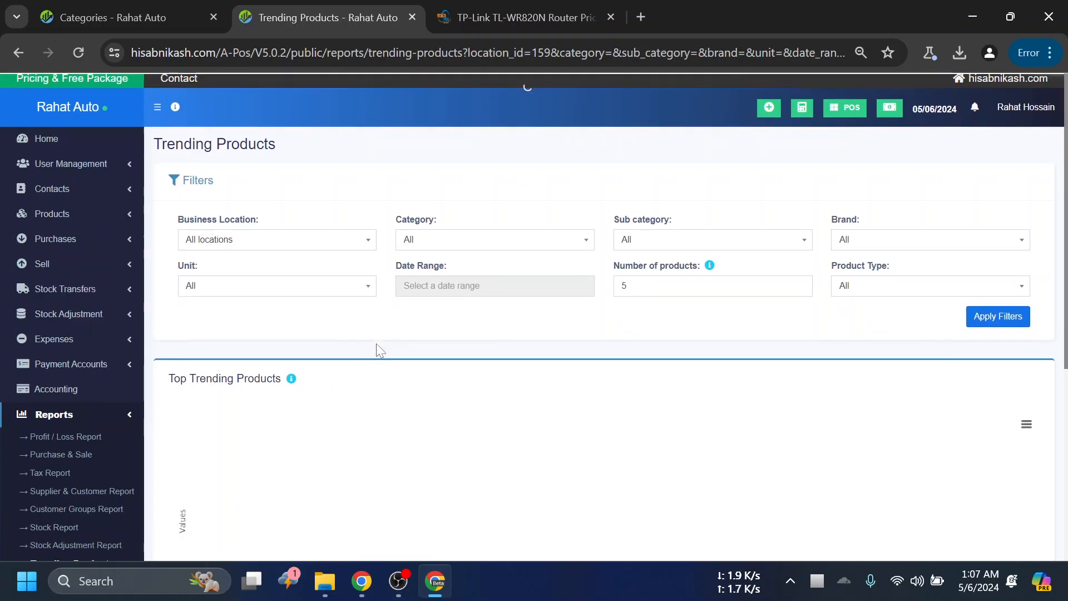
{"action": "scroll", "coordinate": [340, 406], "scroll_direction": "down", "scroll_amount": 2}
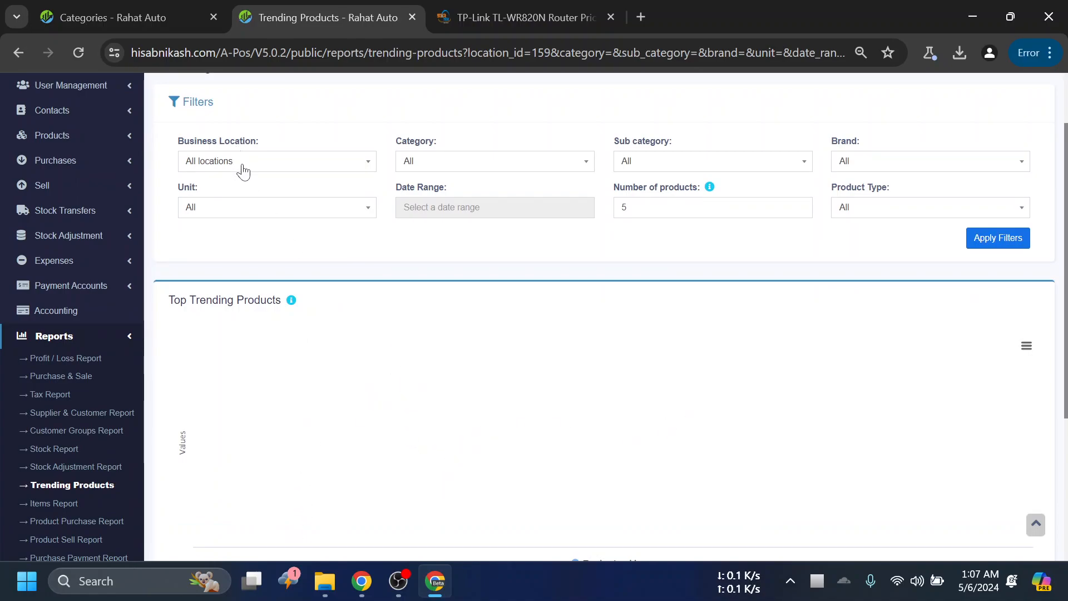
{"action": "scroll", "coordinate": [455, 299], "scroll_direction": "up", "scroll_amount": 2}
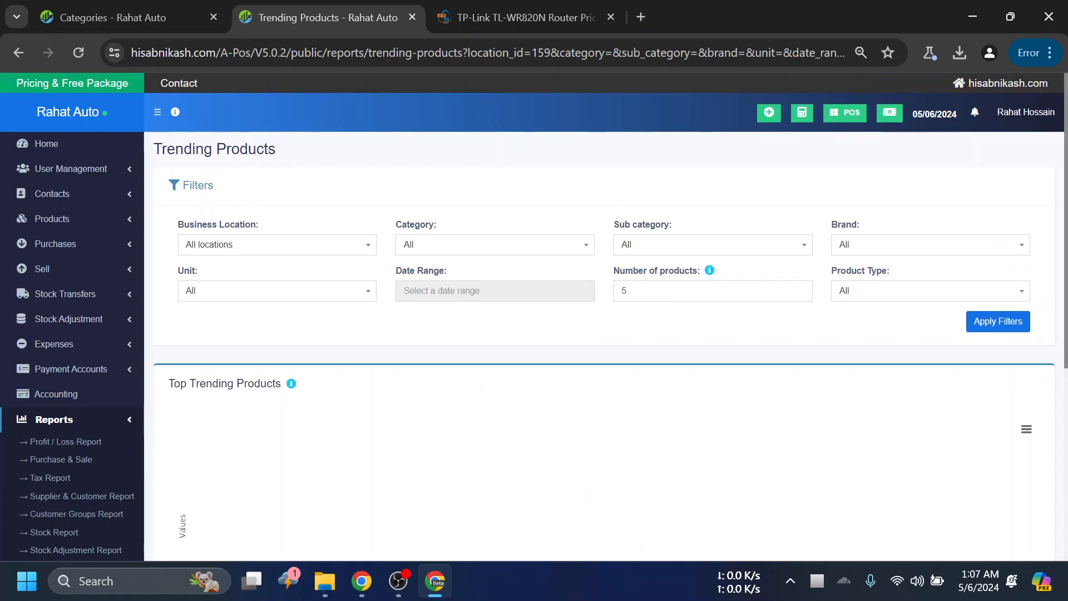
- Set the report filters to location Rahat Auto (BL0001), category Smart Phone-01 and 20 products, and view the brand options
{"action": "left_click", "coordinate": [239, 248]}
{"action": "left_click", "coordinate": [289, 278]}
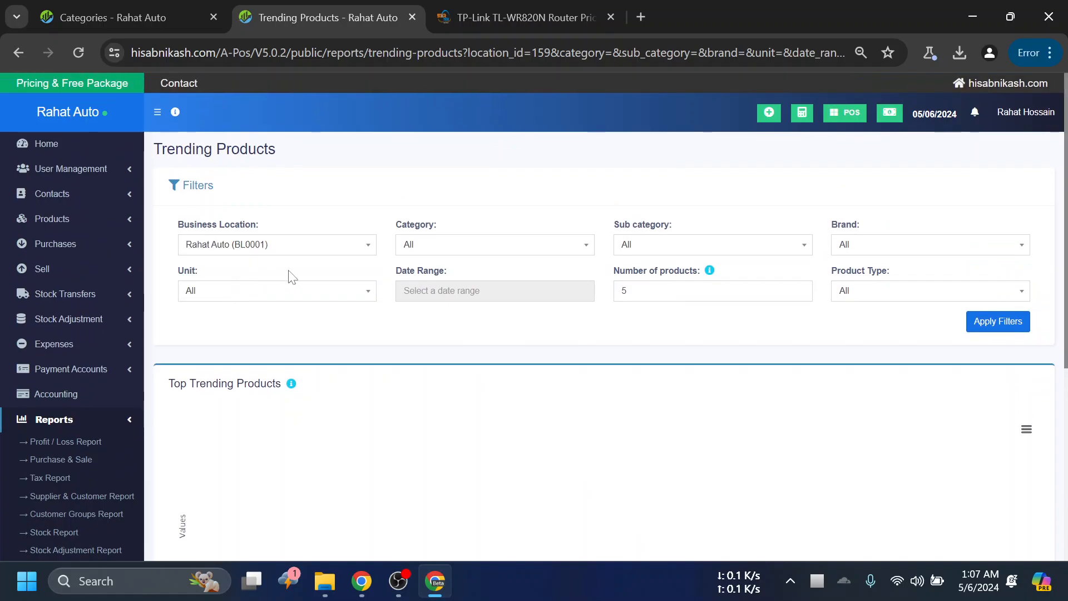
{"action": "left_click", "coordinate": [451, 254]}
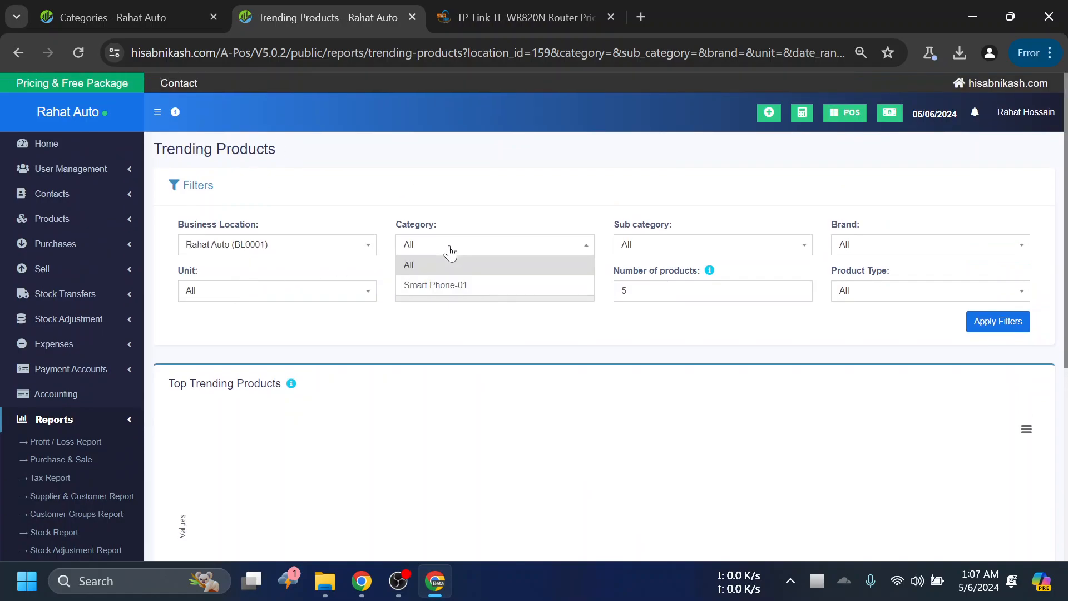
{"action": "left_click", "coordinate": [444, 285]}
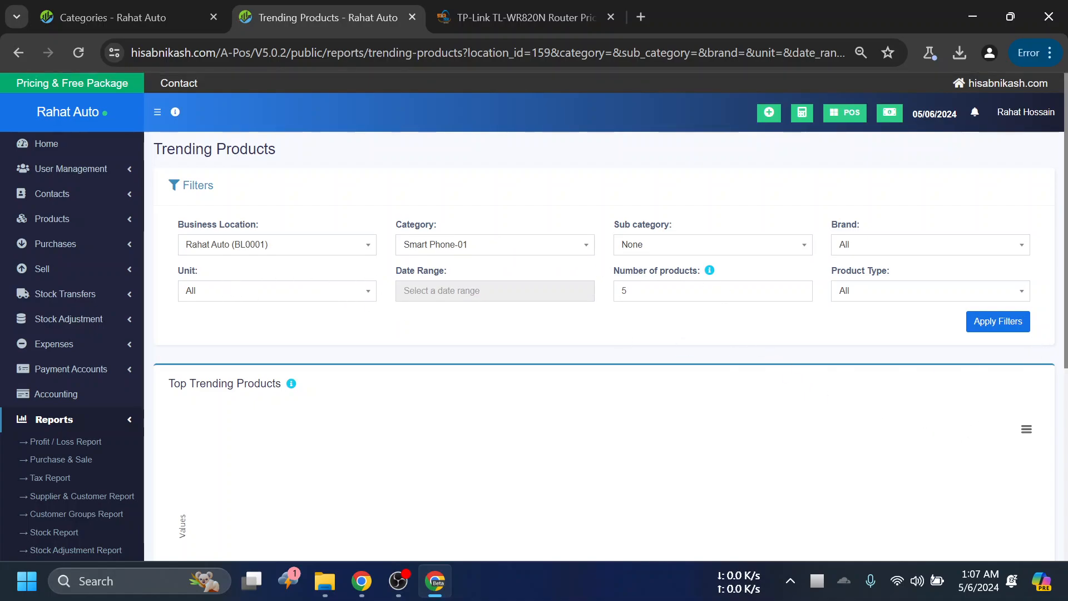
{"action": "double_click", "coordinate": [624, 291]}
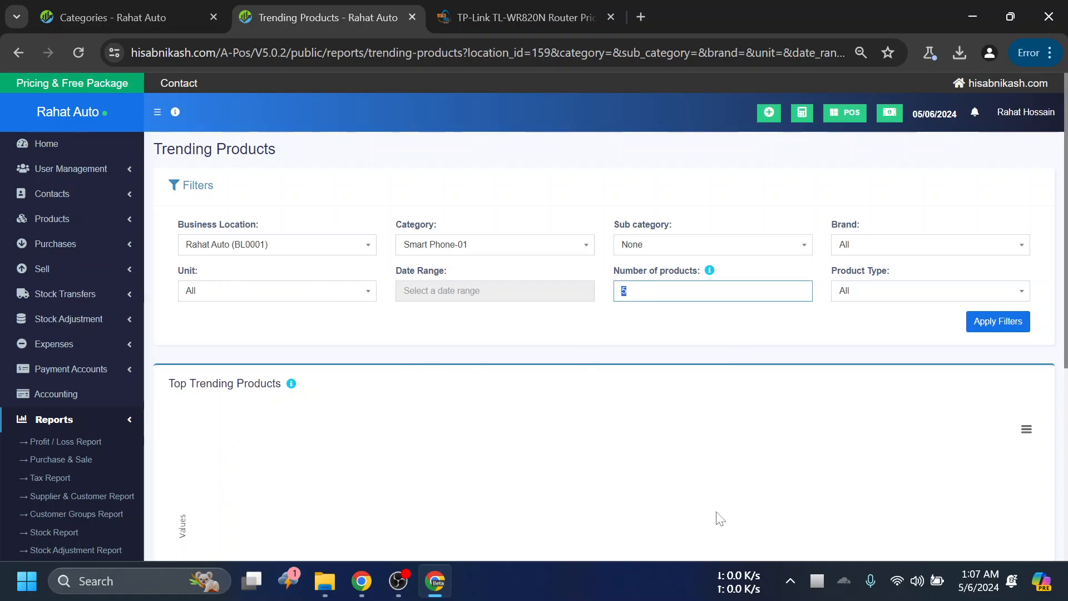
{"action": "scroll", "coordinate": [389, 434], "scroll_direction": "down", "scroll_amount": 1}
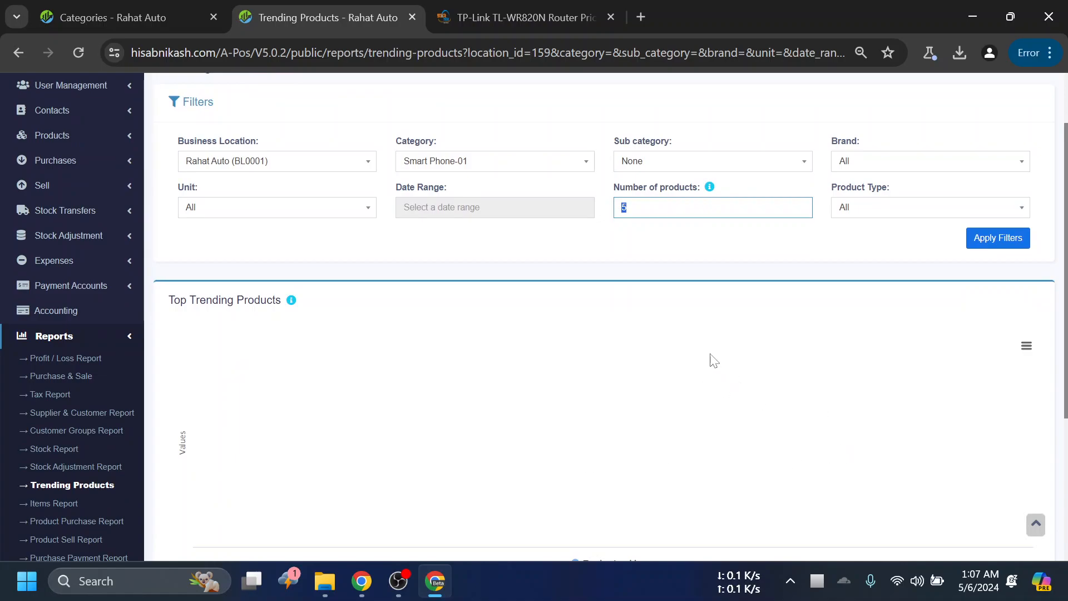
{"action": "scroll", "coordinate": [655, 327], "scroll_direction": "up", "scroll_amount": 1}
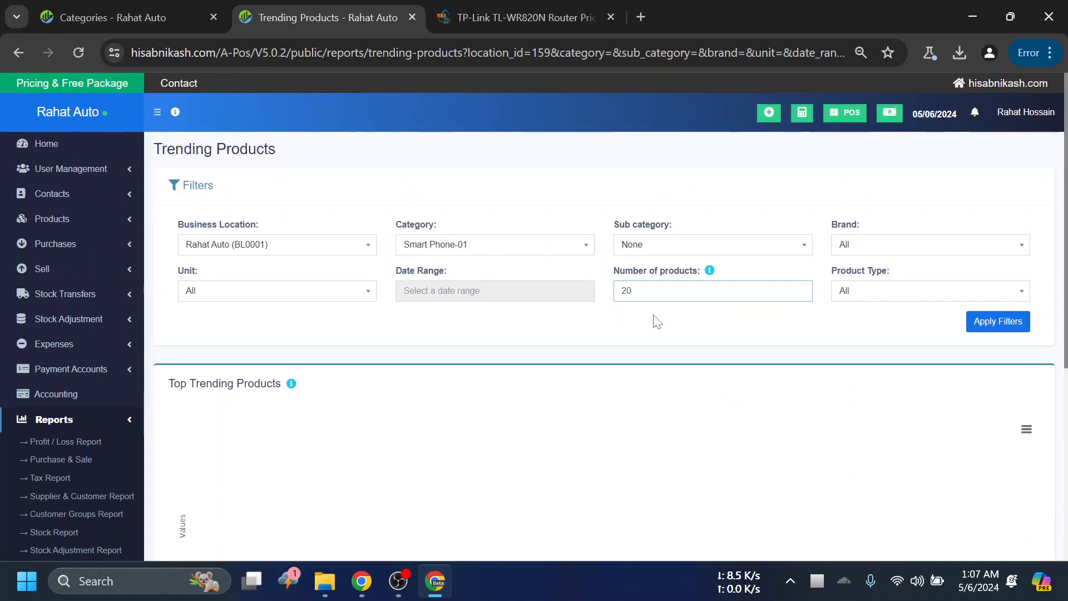
{"action": "left_click", "coordinate": [916, 247]}
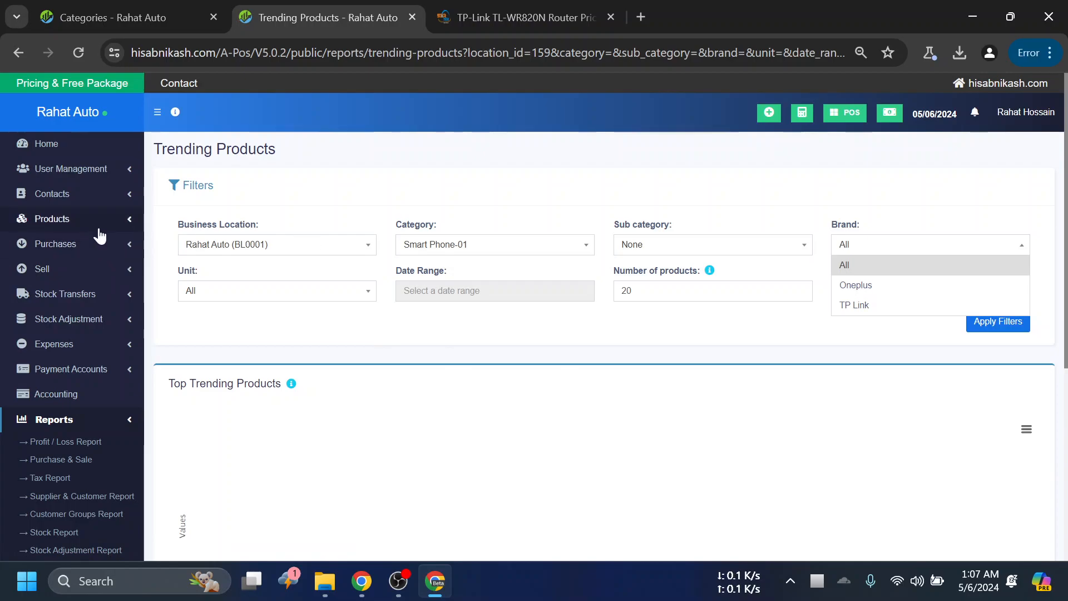
- Leave the Trending Products report and open the product Categories page
{"action": "left_click", "coordinate": [91, 274]}
{"action": "left_click", "coordinate": [128, 251]}
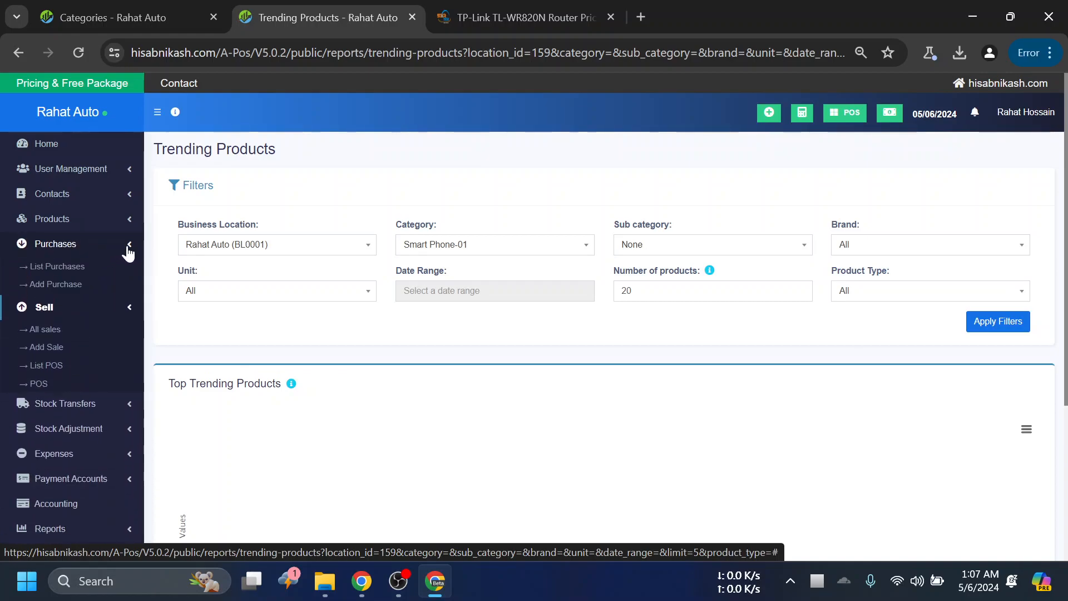
{"action": "left_click", "coordinate": [83, 222]}
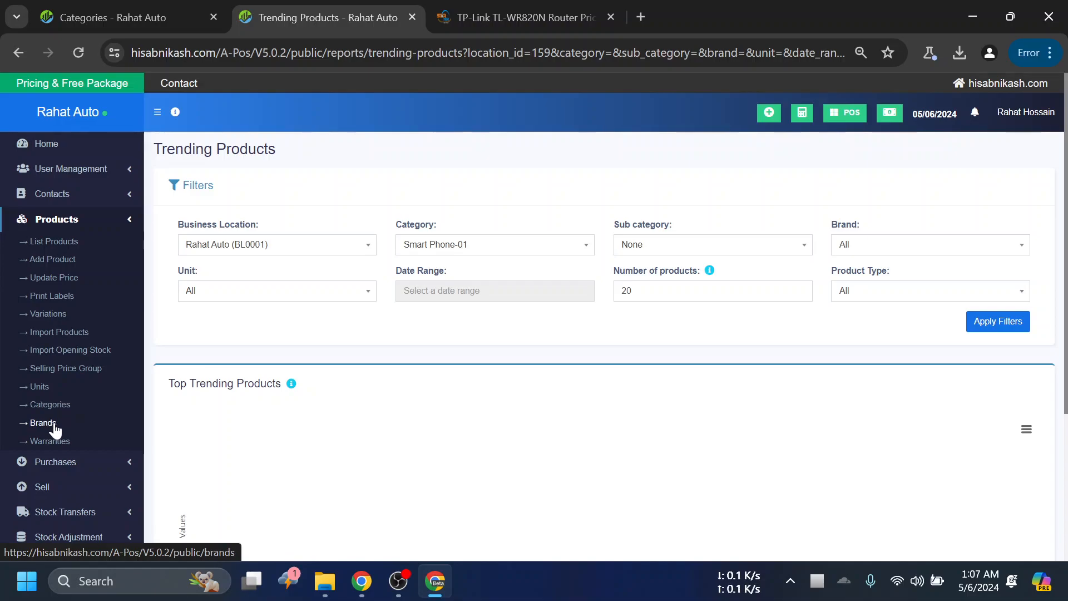
{"action": "left_click", "coordinate": [53, 405]}
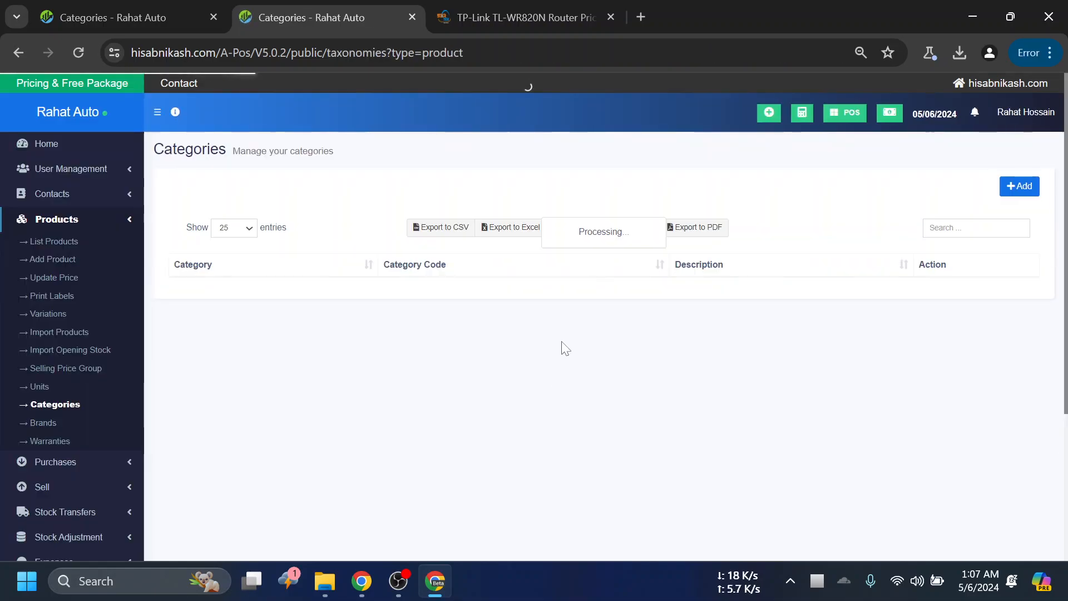
- Add a product category named Router with category code 02 and save it
{"action": "left_click", "coordinate": [1020, 187]}
{"action": "left_click", "coordinate": [483, 163]}
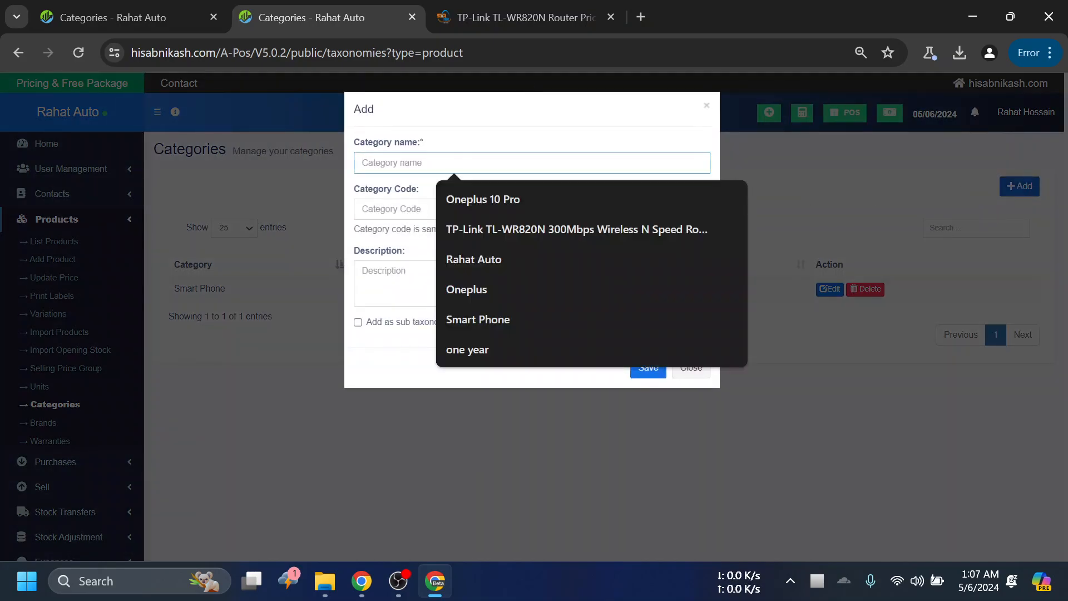
{"action": "type", "text": "r"}
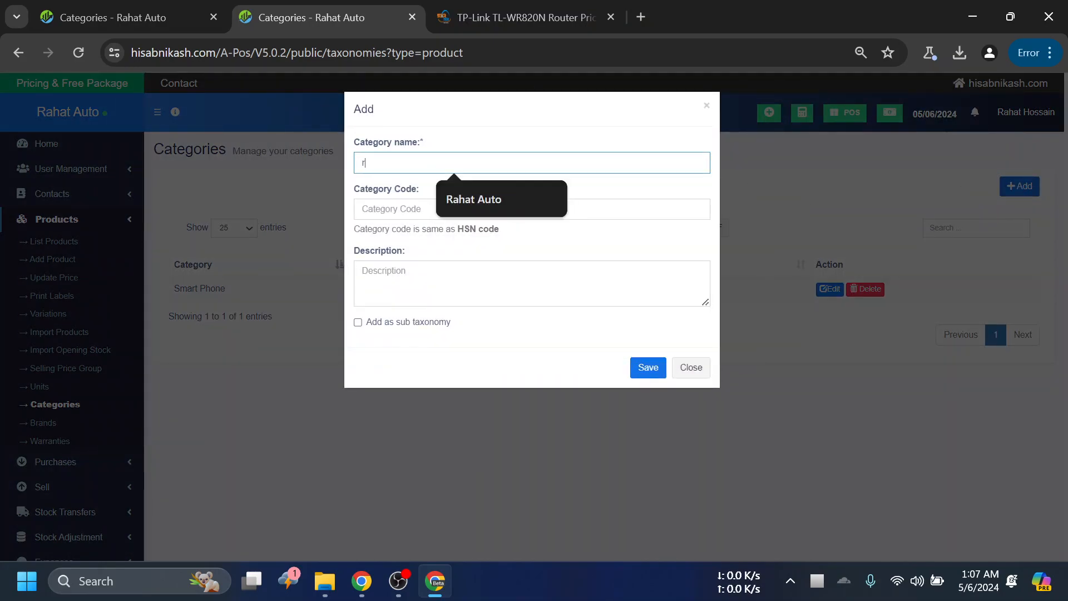
{"action": "key", "text": "BackSpace"}
{"action": "type", "text": "R"}
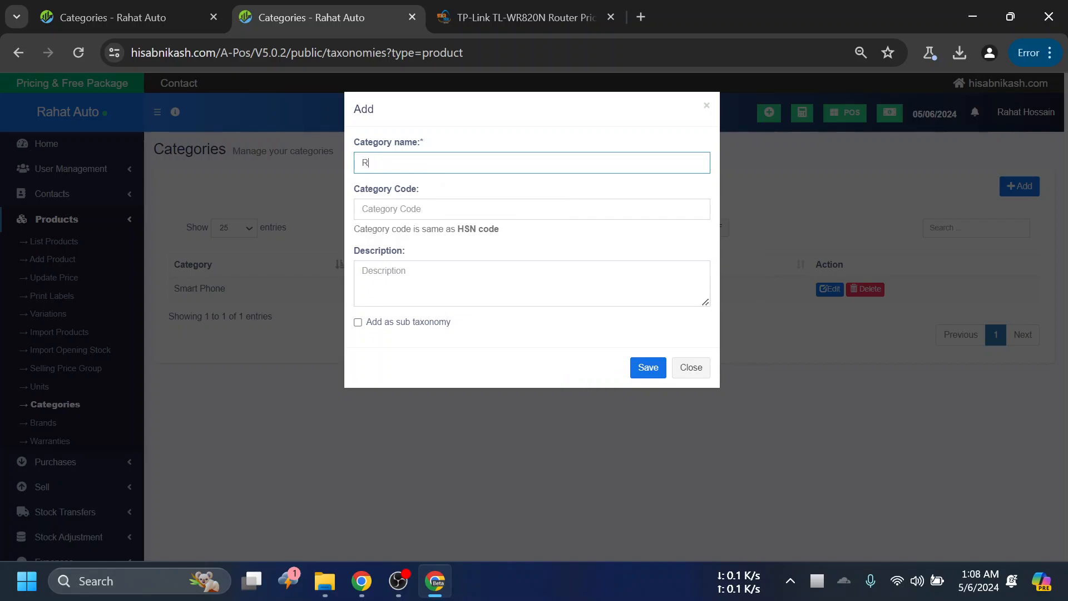
{"action": "type", "text": "outer"}
{"action": "key", "text": "Tab"}
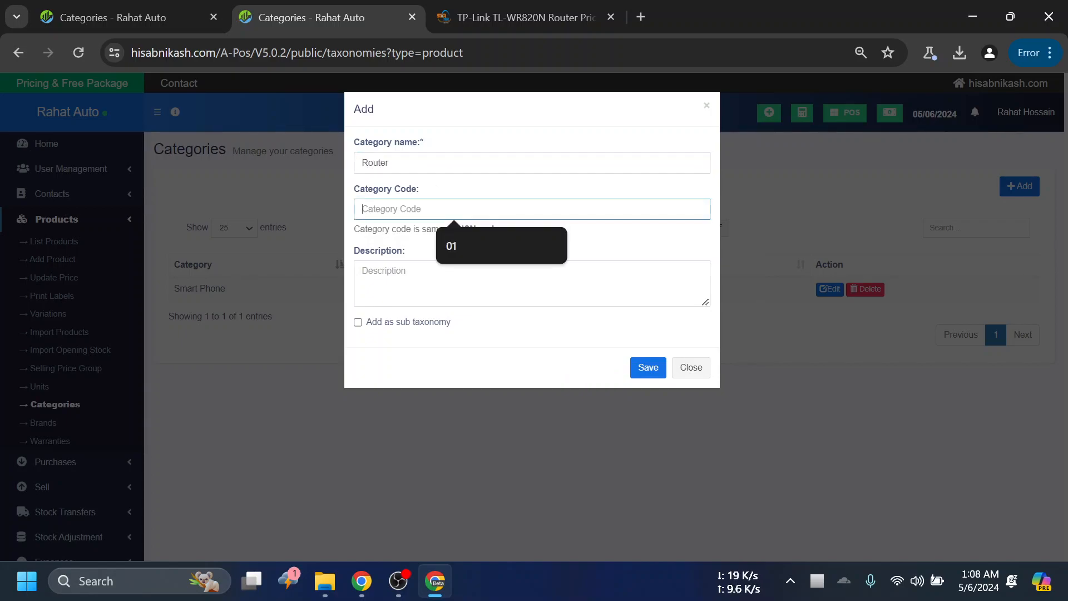
{"action": "type", "text": "0"}
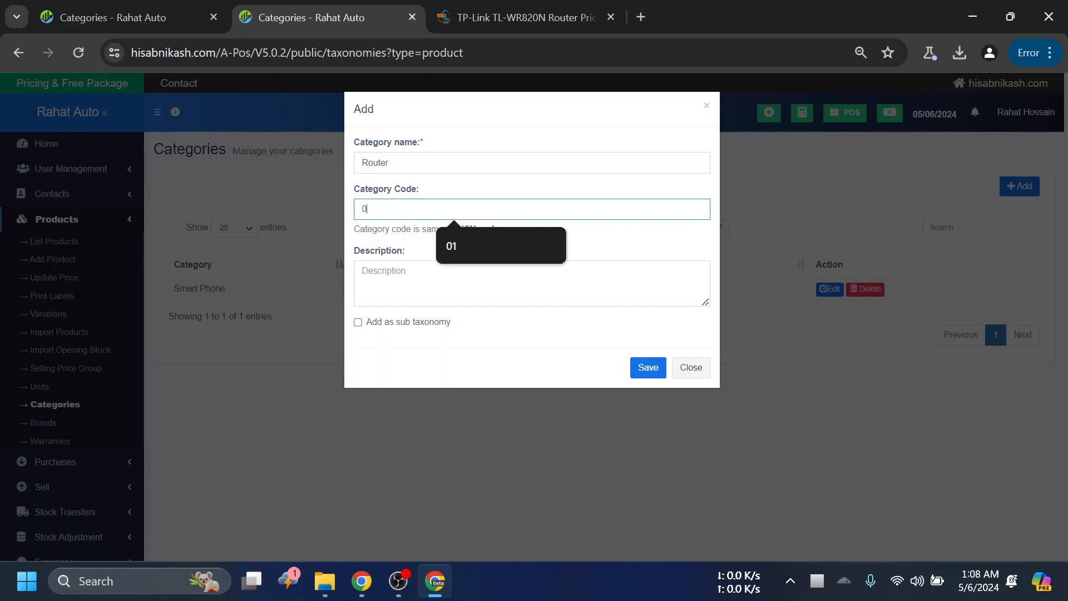
{"action": "type", "text": "2"}
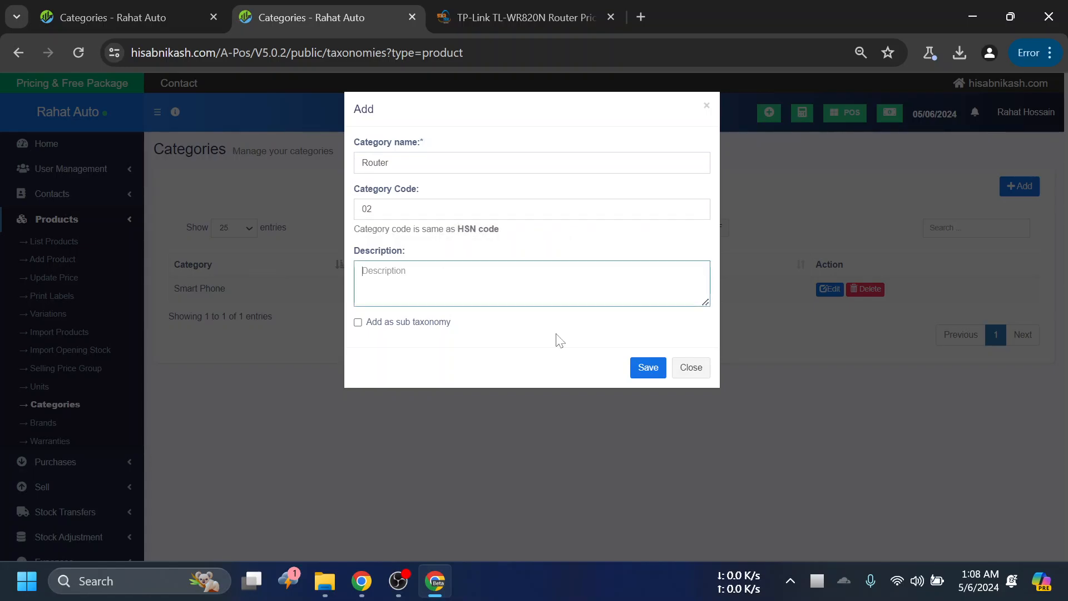
{"action": "left_click", "coordinate": [647, 368]}
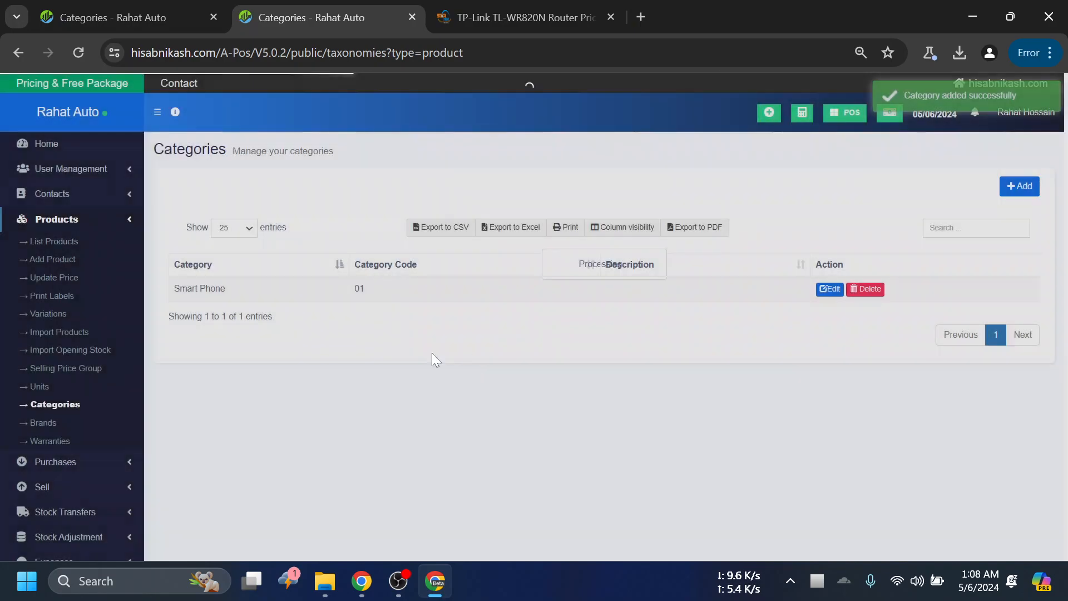
- Open the product Brands page, followed by the Warranties page, and view their entries
{"action": "scroll", "coordinate": [212, 379], "scroll_direction": "down", "scroll_amount": 1}
{"action": "left_click", "coordinate": [47, 341]}
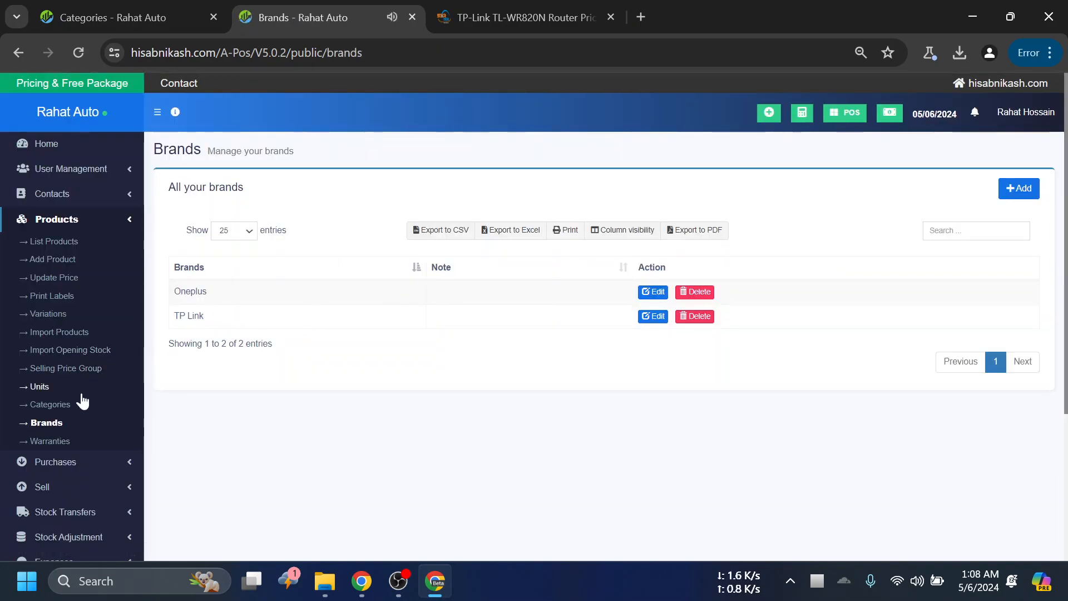
{"action": "left_click", "coordinate": [53, 441]}
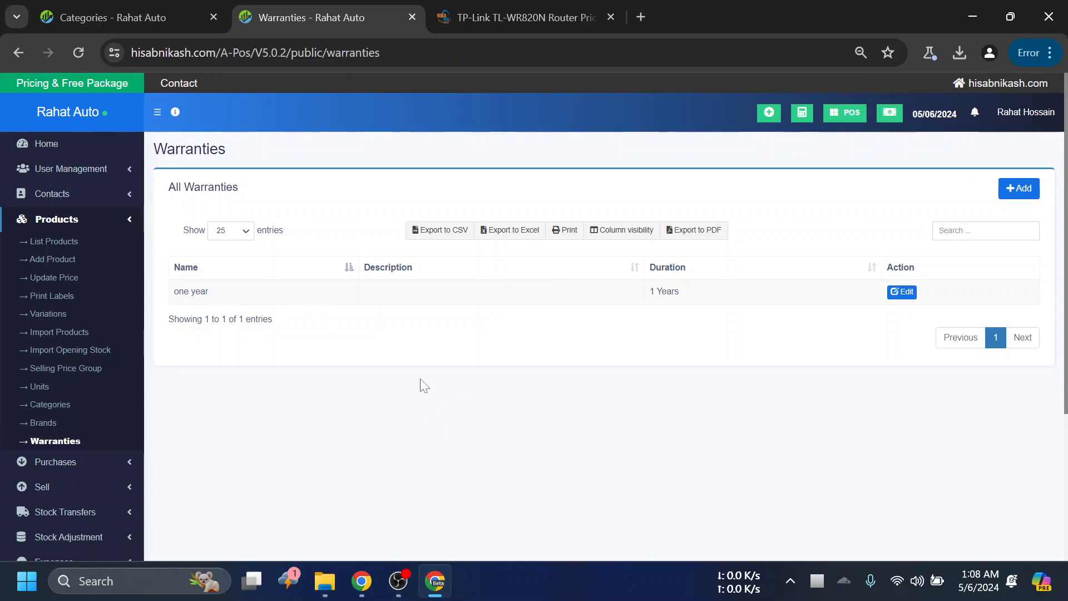
{"action": "scroll", "coordinate": [420, 384], "scroll_direction": "down", "scroll_amount": 2}
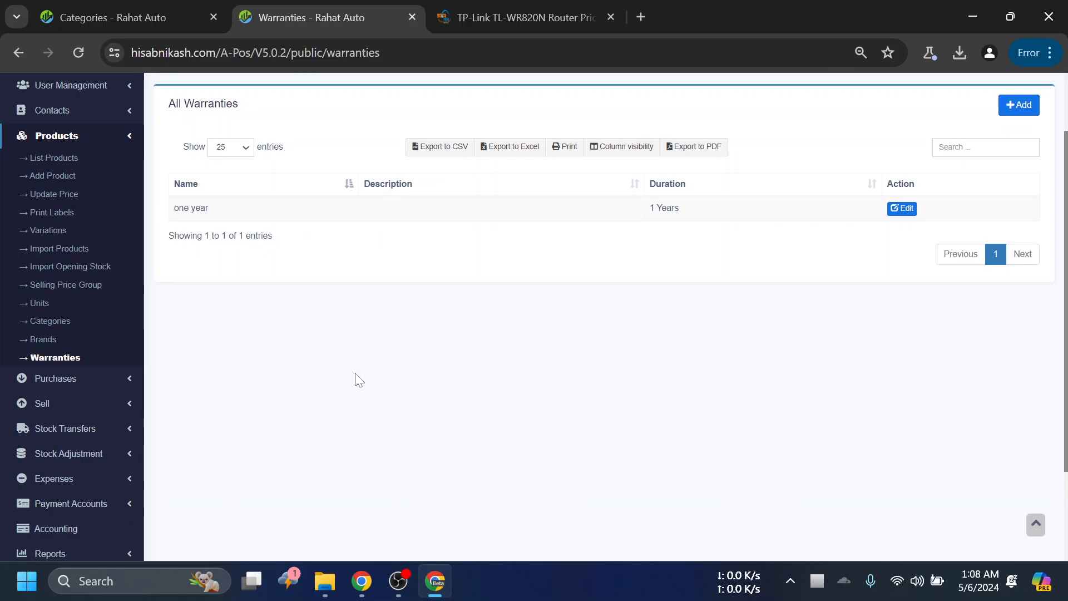
- Return to the product list and open the product stock history of Oneplus 10 Pro
{"action": "left_click", "coordinate": [102, 136]}
{"action": "left_click", "coordinate": [103, 162]}
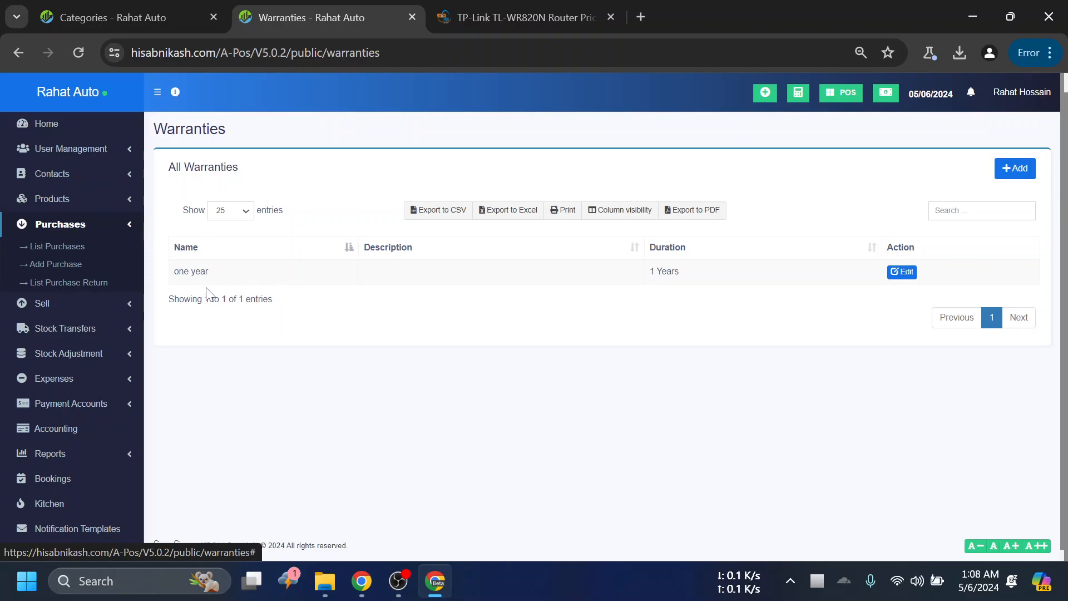
{"action": "left_click", "coordinate": [95, 198]}
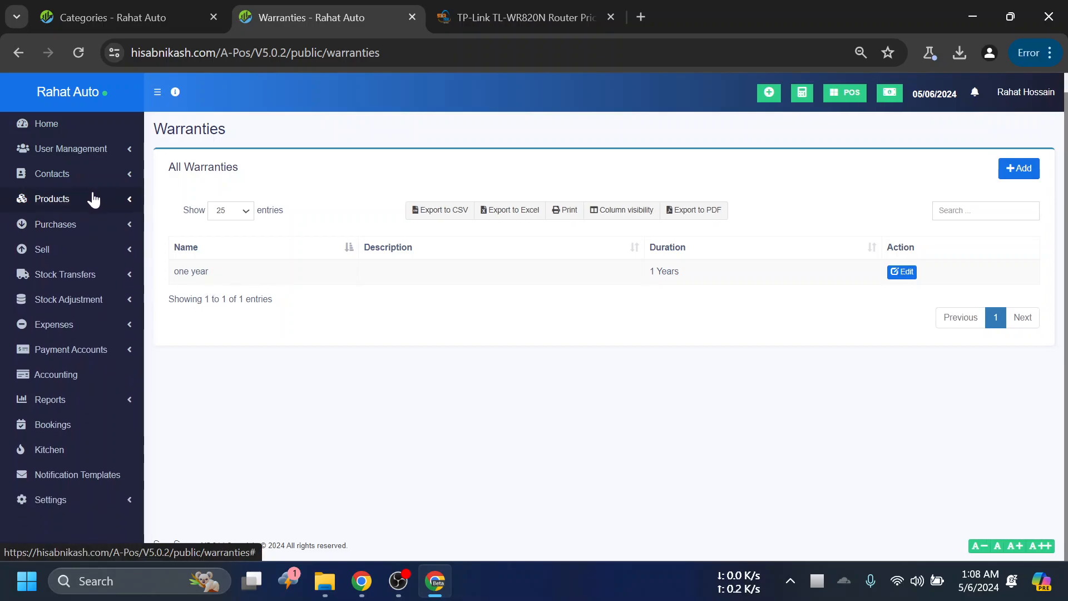
{"action": "left_click", "coordinate": [62, 222]}
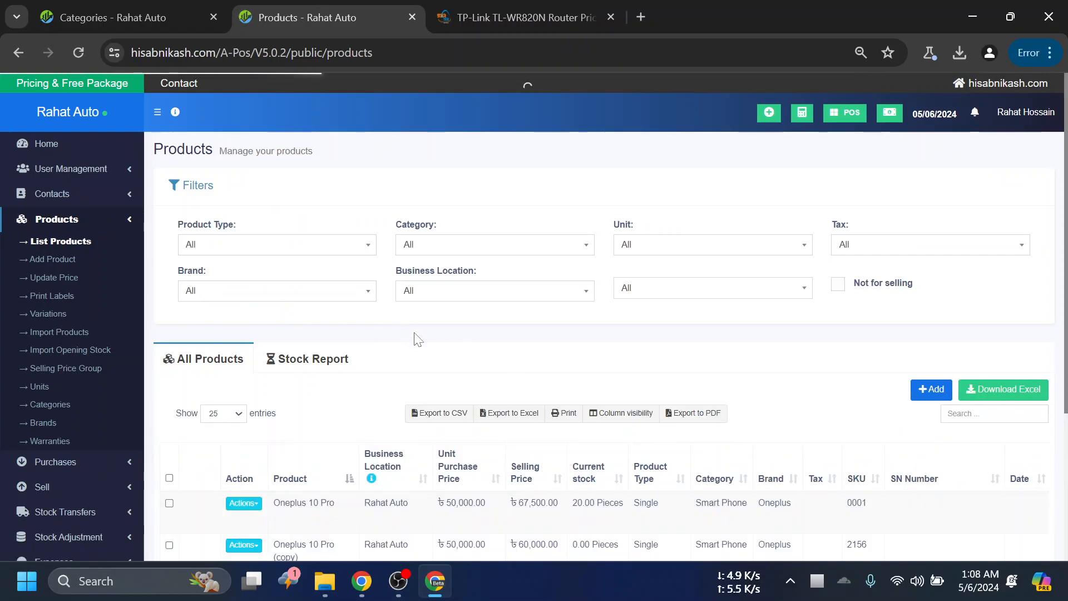
{"action": "scroll", "coordinate": [415, 334], "scroll_direction": "down", "scroll_amount": 2}
{"action": "scroll", "coordinate": [356, 342], "scroll_direction": "down", "scroll_amount": 2}
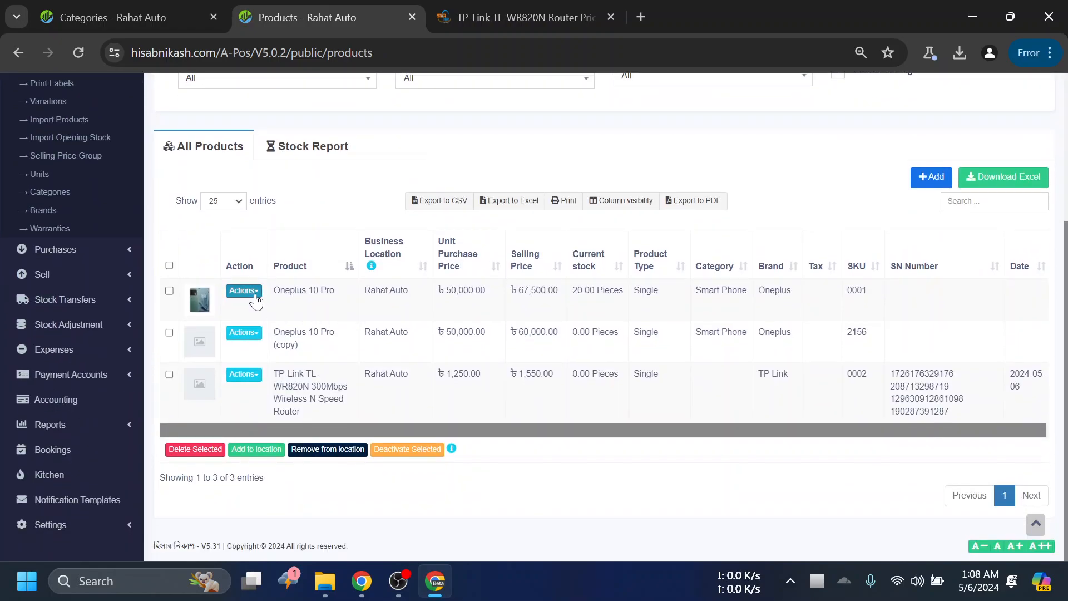
{"action": "left_click", "coordinate": [243, 292]}
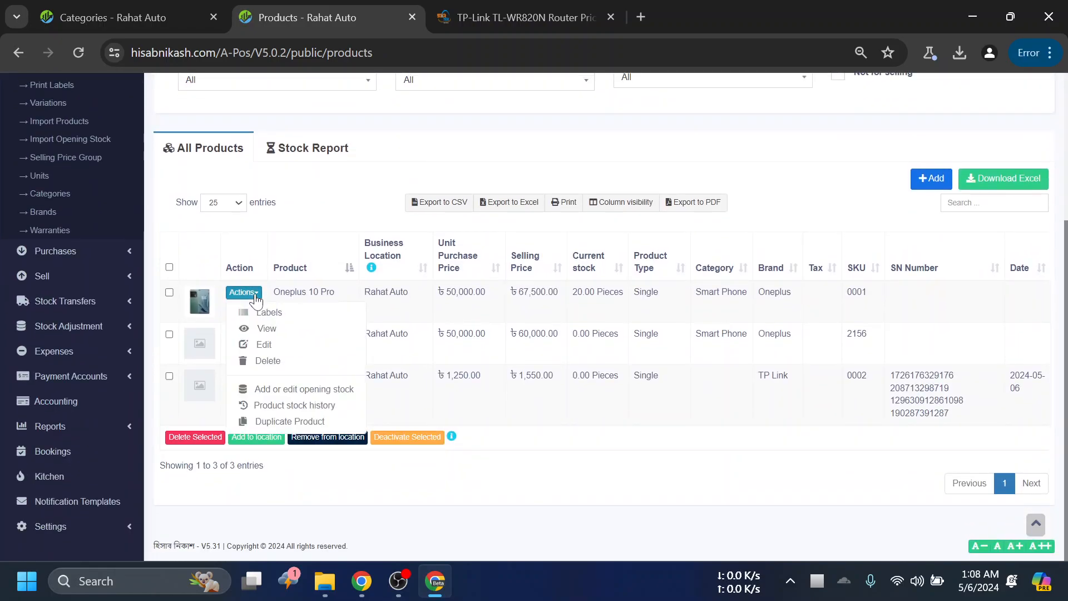
{"action": "left_click", "coordinate": [286, 409]}
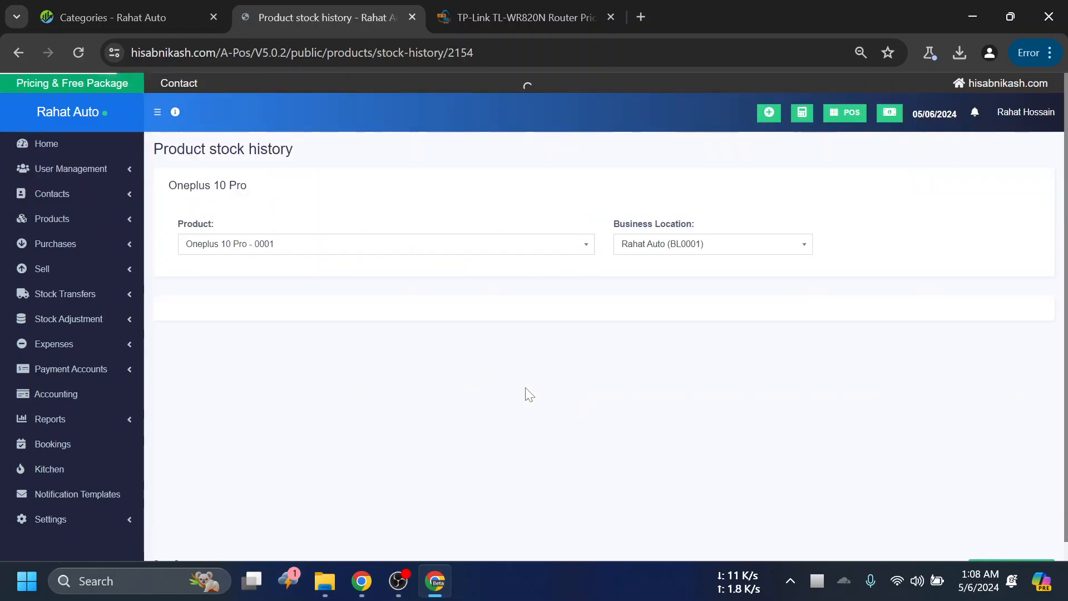
- Examine the Oneplus 10 Pro stock history: quantity change, new quantity, reference number and customer/supplier columns of the opening stock entry
{"action": "scroll", "coordinate": [384, 401], "scroll_direction": "down", "scroll_amount": 2}
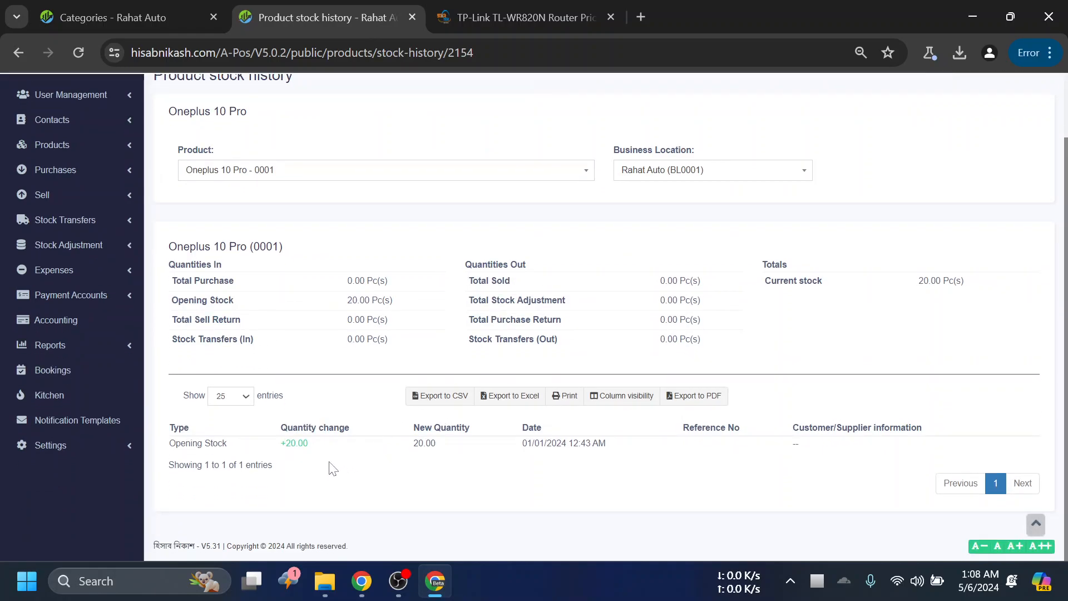
{"action": "left_click_drag", "start_coordinate": [314, 451], "coordinate": [279, 451]}
{"action": "left_click", "coordinate": [523, 482]}
{"action": "left_click_drag", "start_coordinate": [444, 449], "coordinate": [366, 445]}
{"action": "left_click_drag", "start_coordinate": [744, 432], "coordinate": [664, 433]}
{"action": "left_click", "coordinate": [933, 432]}
{"action": "left_click_drag", "start_coordinate": [909, 428], "coordinate": [678, 433]}
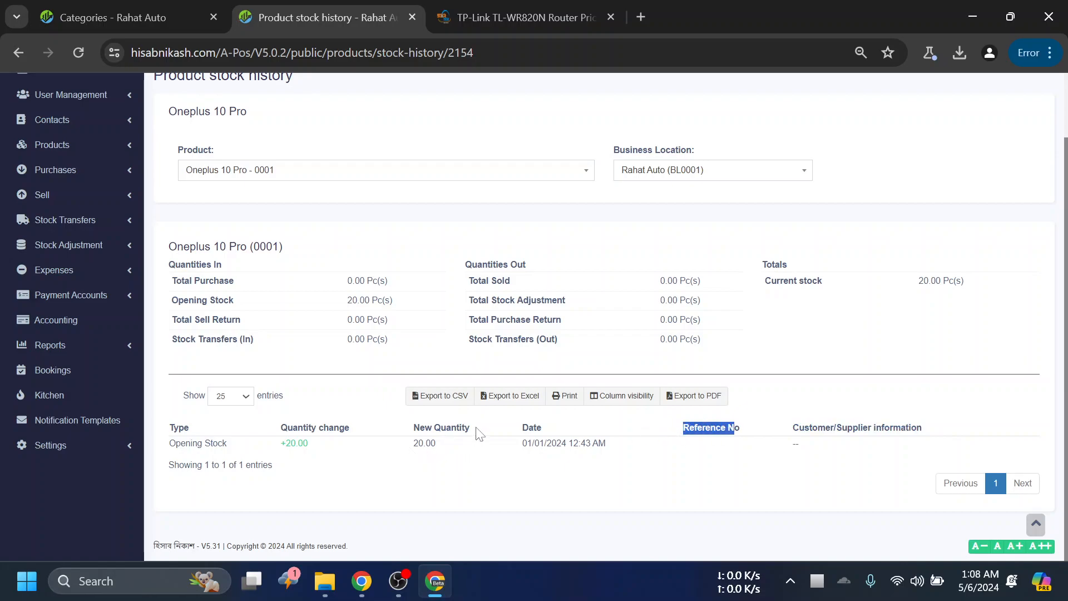
{"action": "left_click_drag", "start_coordinate": [480, 434], "coordinate": [420, 429]}
{"action": "left_click", "coordinate": [679, 484]}
{"action": "scroll", "coordinate": [106, 368], "scroll_direction": "up", "scroll_amount": 2}
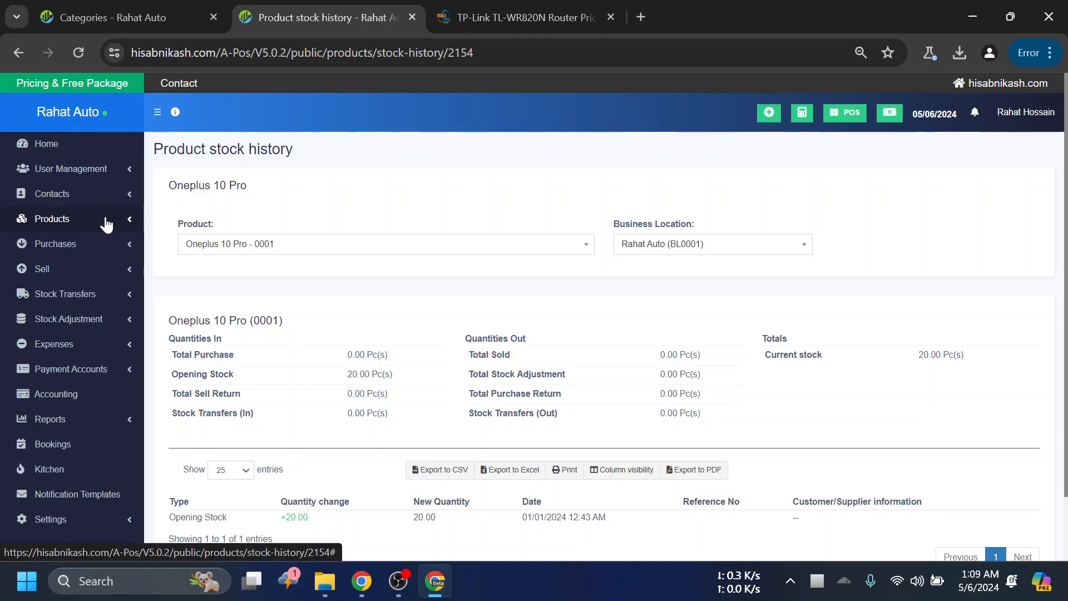
{"action": "scroll", "coordinate": [106, 224], "scroll_direction": "down", "scroll_amount": 1}
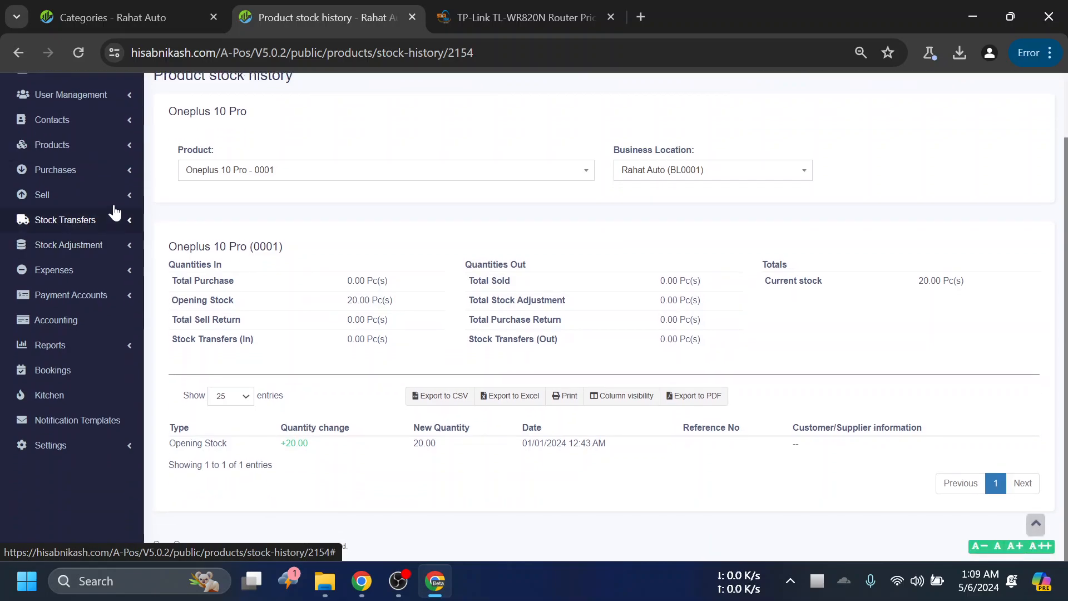
- Open the All sales list from the Oneplus 10 Pro stock history page
{"action": "scroll", "coordinate": [131, 251], "scroll_direction": "up", "scroll_amount": 1}
{"action": "left_click", "coordinate": [66, 269]}
{"action": "left_click", "coordinate": [84, 290]}
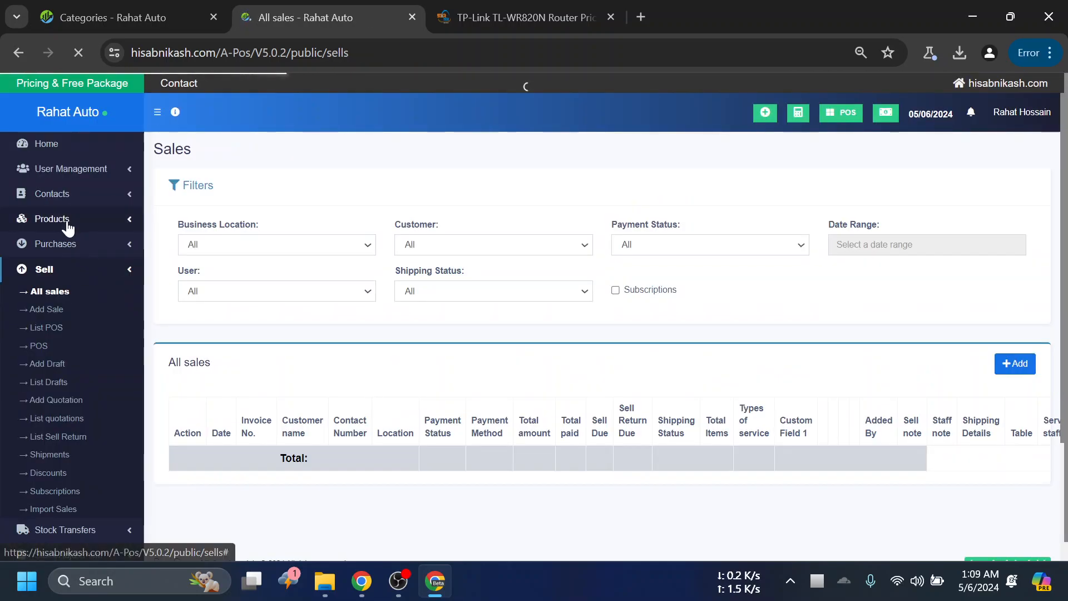
- Return to the product list and open the product stock history of Oneplus 10 Pro again
{"action": "left_click", "coordinate": [64, 220]}
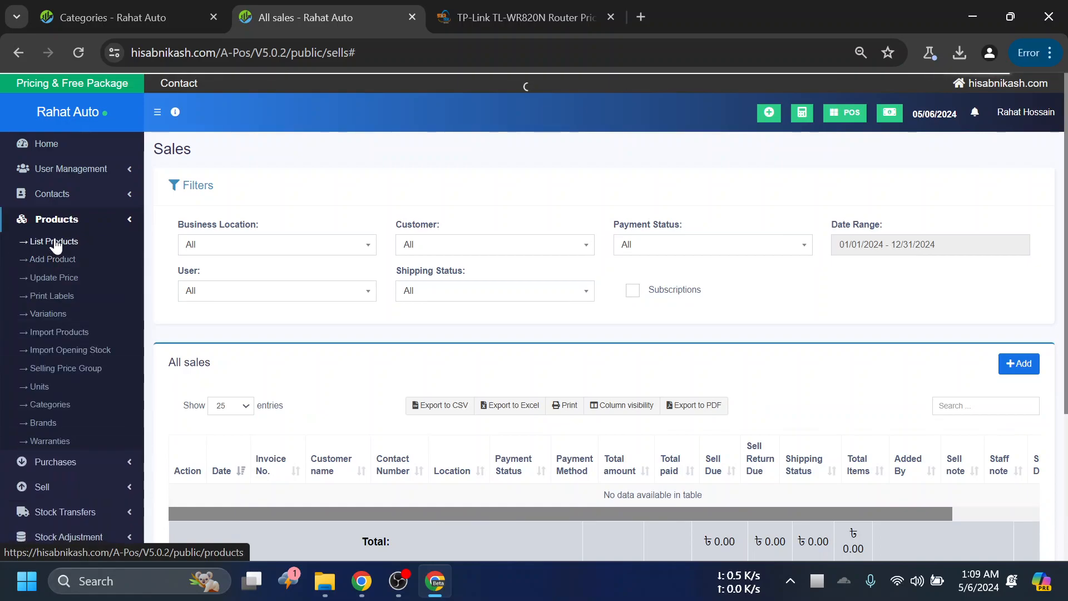
{"action": "left_click", "coordinate": [54, 241]}
{"action": "scroll", "coordinate": [534, 334], "scroll_direction": "down", "scroll_amount": 4}
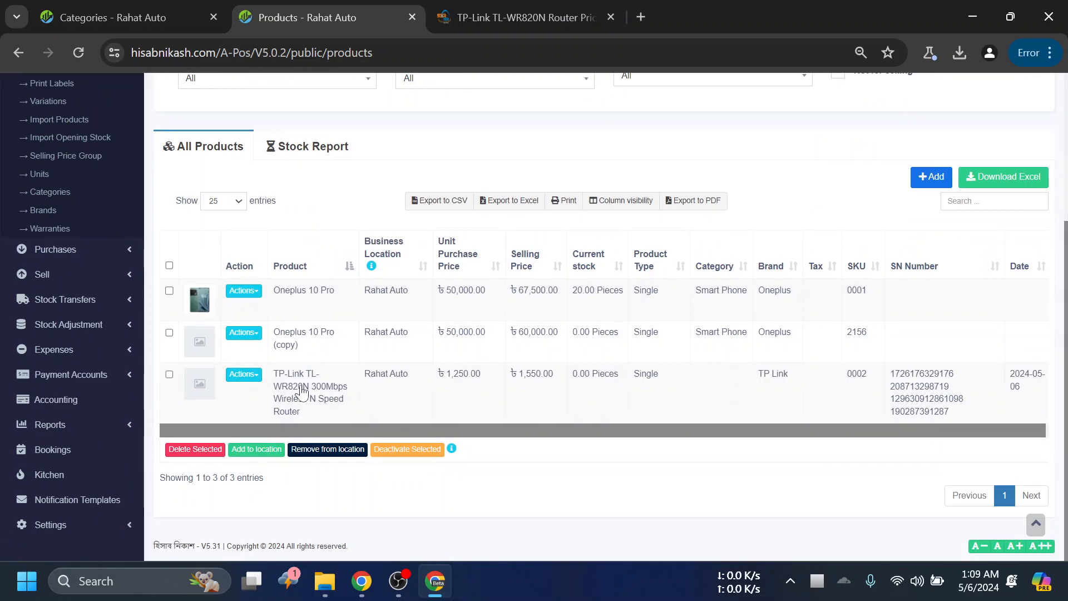
{"action": "scroll", "coordinate": [65, 303], "scroll_direction": "up", "scroll_amount": 2}
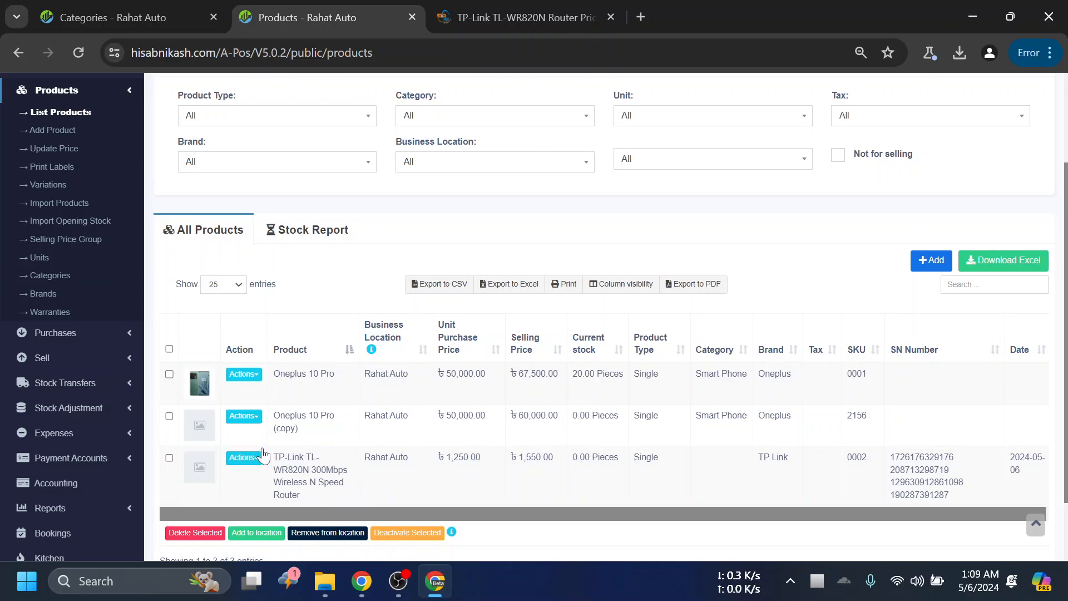
{"action": "left_click", "coordinate": [245, 375]}
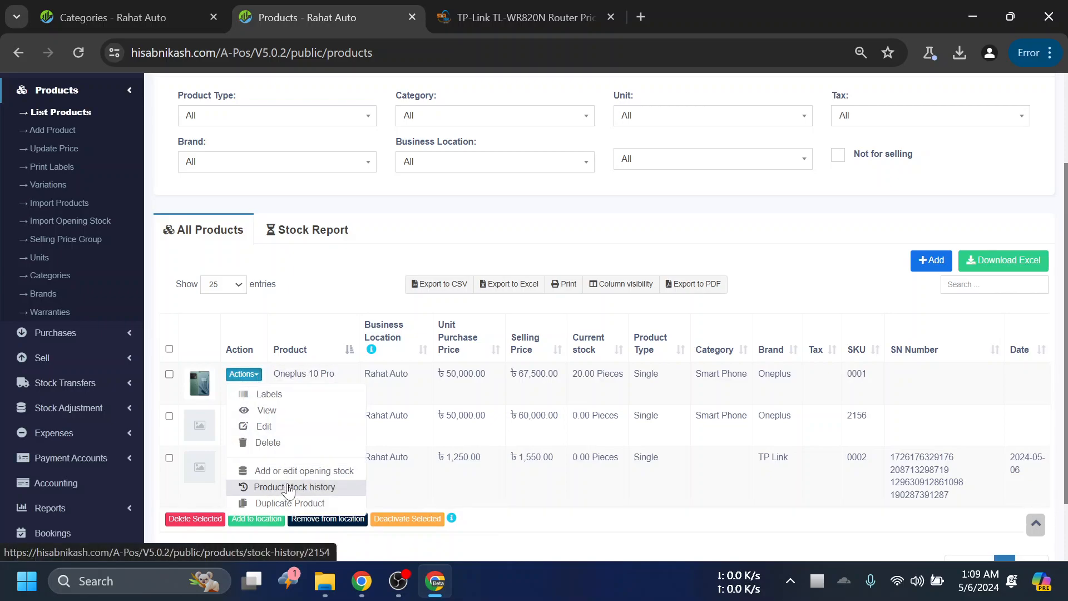
{"action": "left_click", "coordinate": [304, 491]}
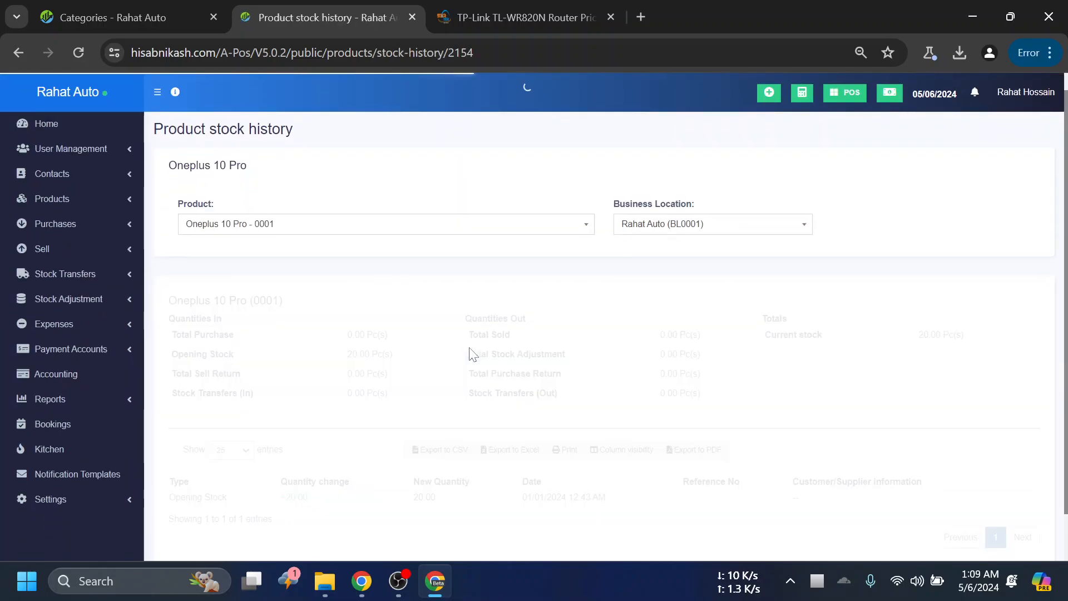
- Review the opening stock entry of Oneplus 10 Pro, focusing on its type, quantity change and reference number
{"action": "scroll", "coordinate": [473, 356], "scroll_direction": "down", "scroll_amount": 1}
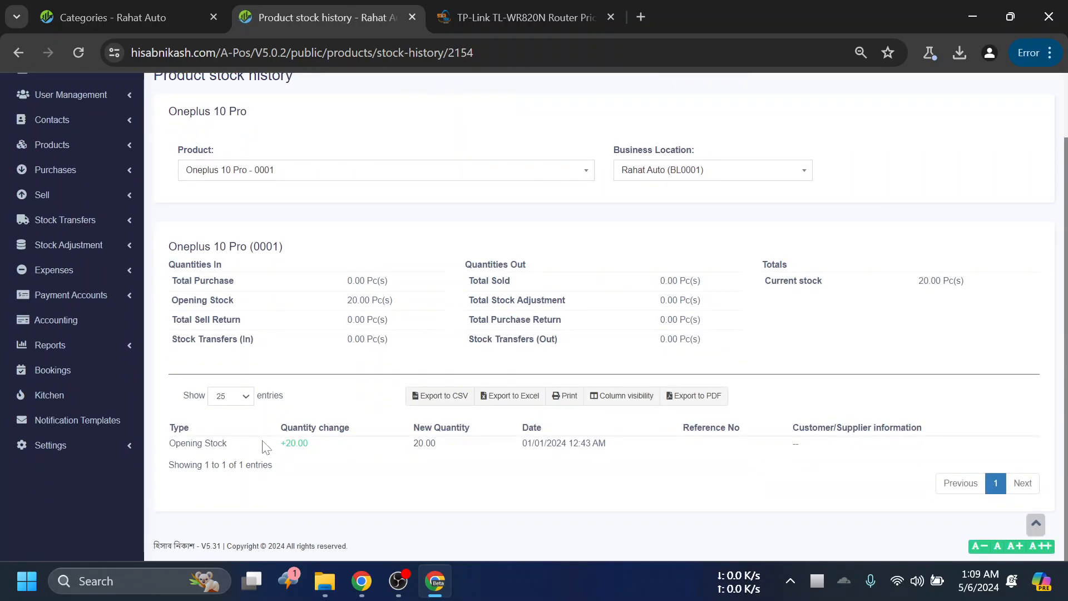
{"action": "left_click_drag", "start_coordinate": [275, 444], "coordinate": [321, 446]}
{"action": "left_click", "coordinate": [722, 448]}
{"action": "left_click_drag", "start_coordinate": [766, 440], "coordinate": [682, 438]}
{"action": "left_click", "coordinate": [733, 445]}
{"action": "scroll", "coordinate": [105, 270], "scroll_direction": "up", "scroll_amount": 2}
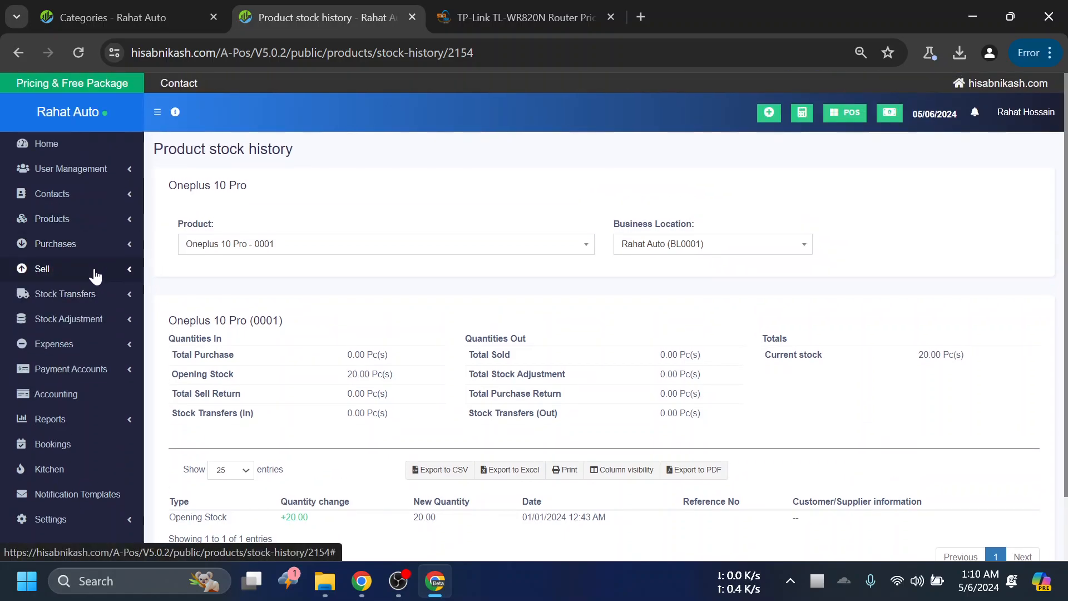
{"action": "left_click", "coordinate": [100, 223]}
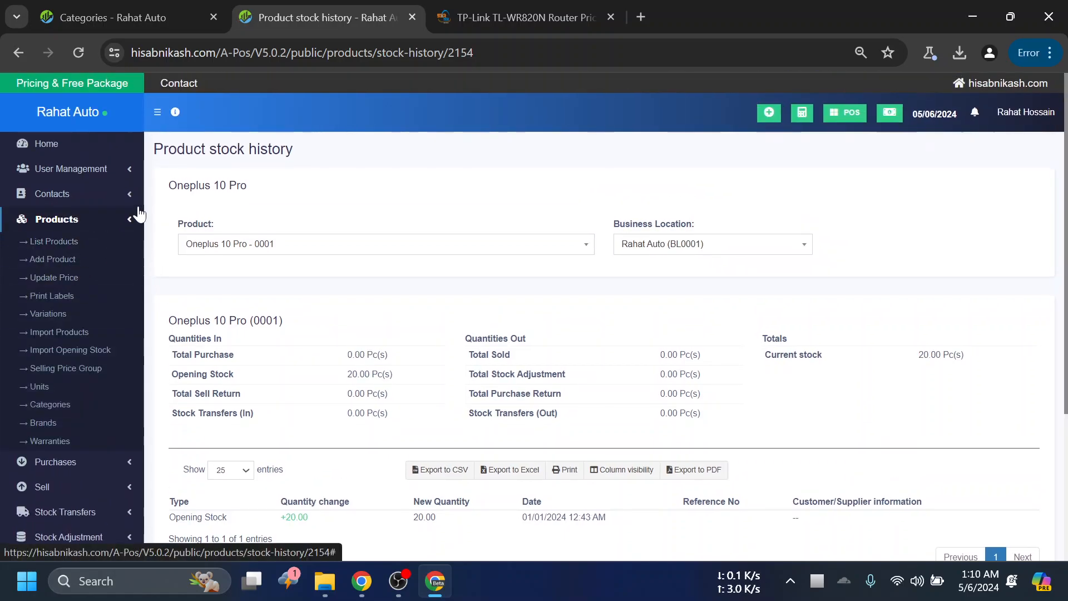
{"action": "left_click", "coordinate": [103, 222]}
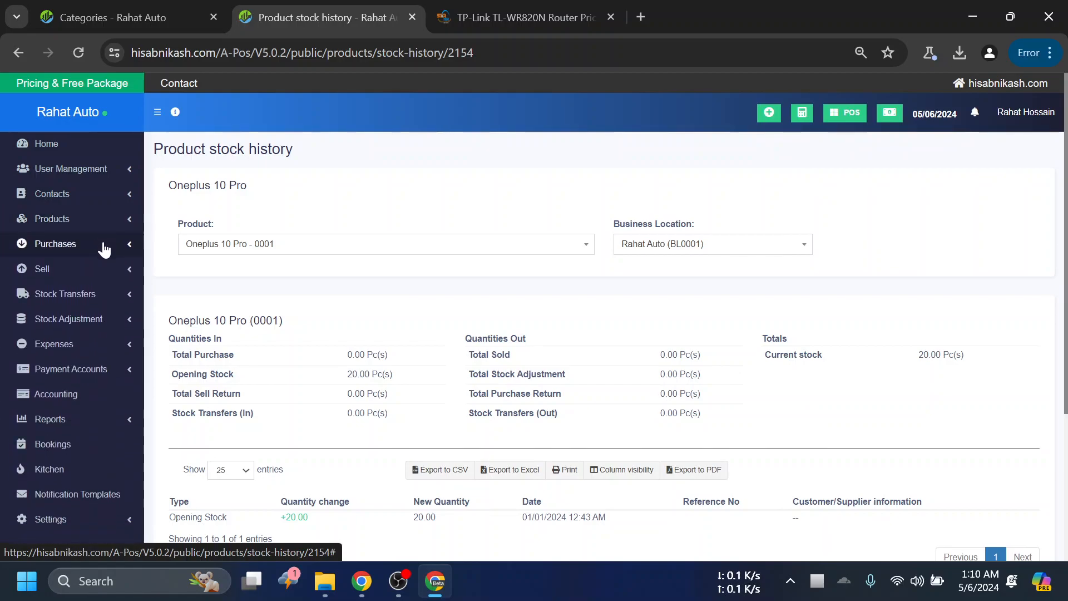
{"action": "left_click", "coordinate": [106, 245]}
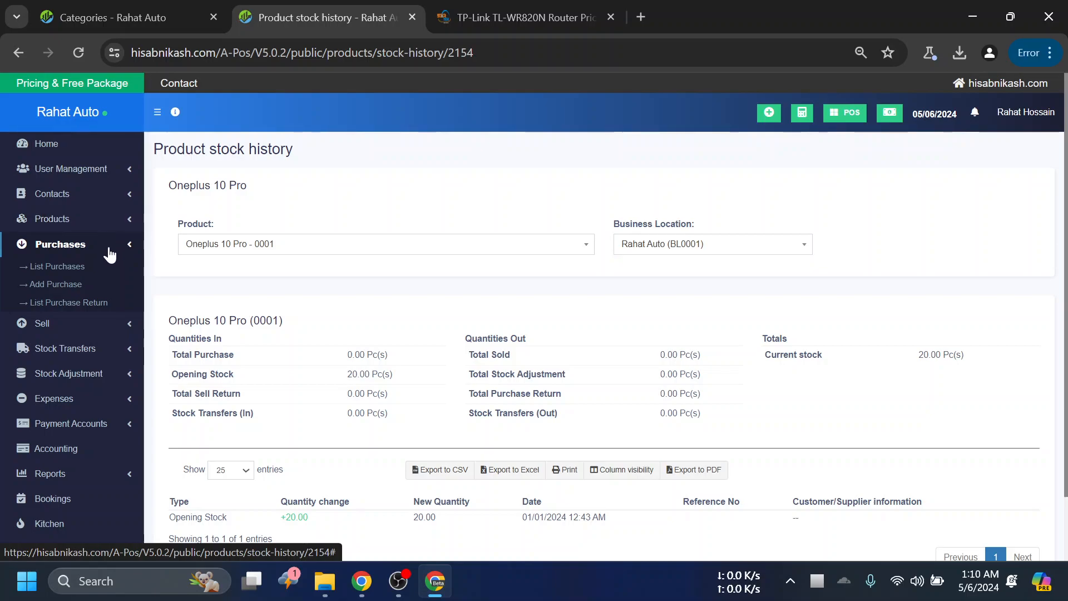
{"action": "left_click", "coordinate": [110, 246]}
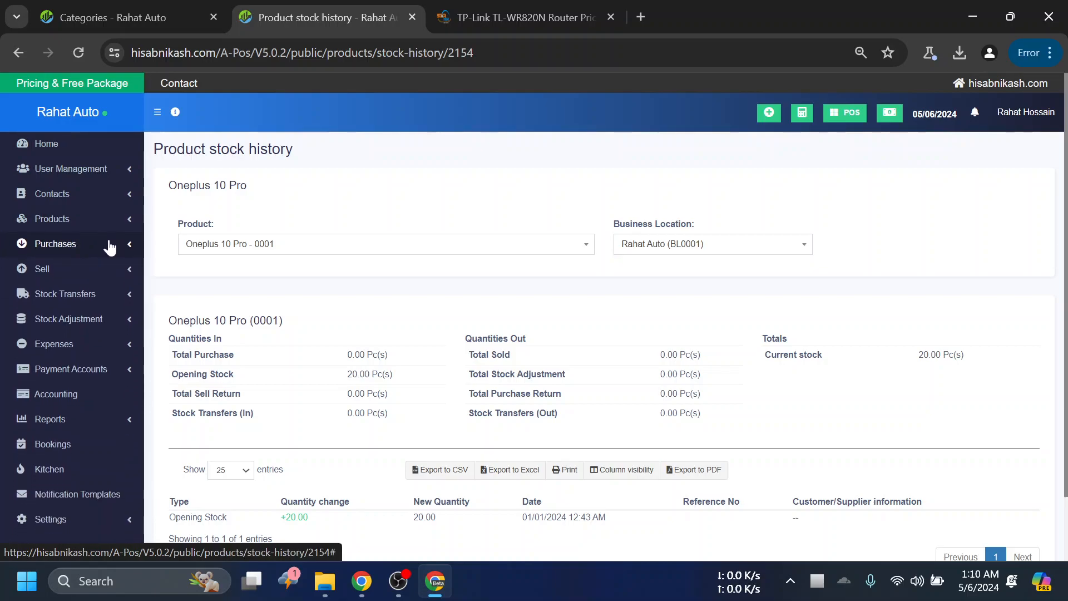
{"action": "left_click", "coordinate": [110, 246]}
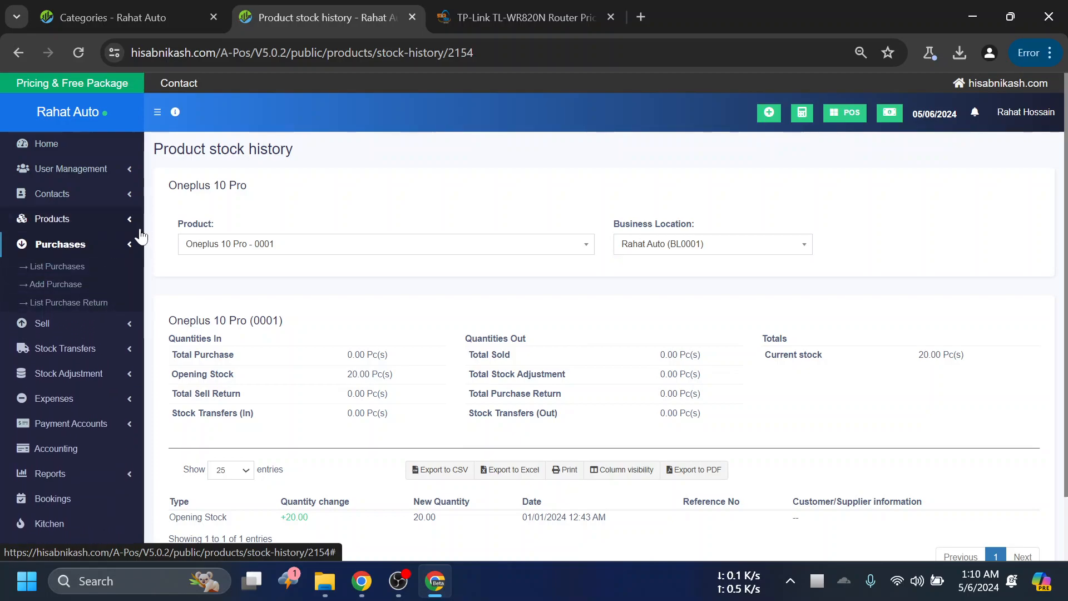
{"action": "scroll", "coordinate": [568, 334], "scroll_direction": "down", "scroll_amount": 2}
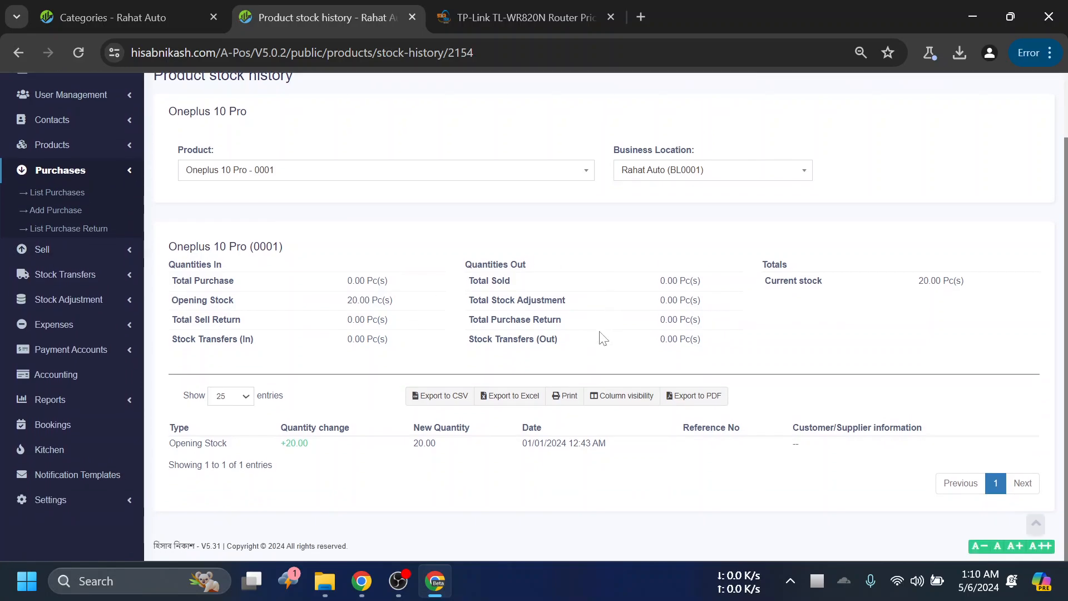
{"action": "scroll", "coordinate": [591, 285], "scroll_direction": "up", "scroll_amount": 3}
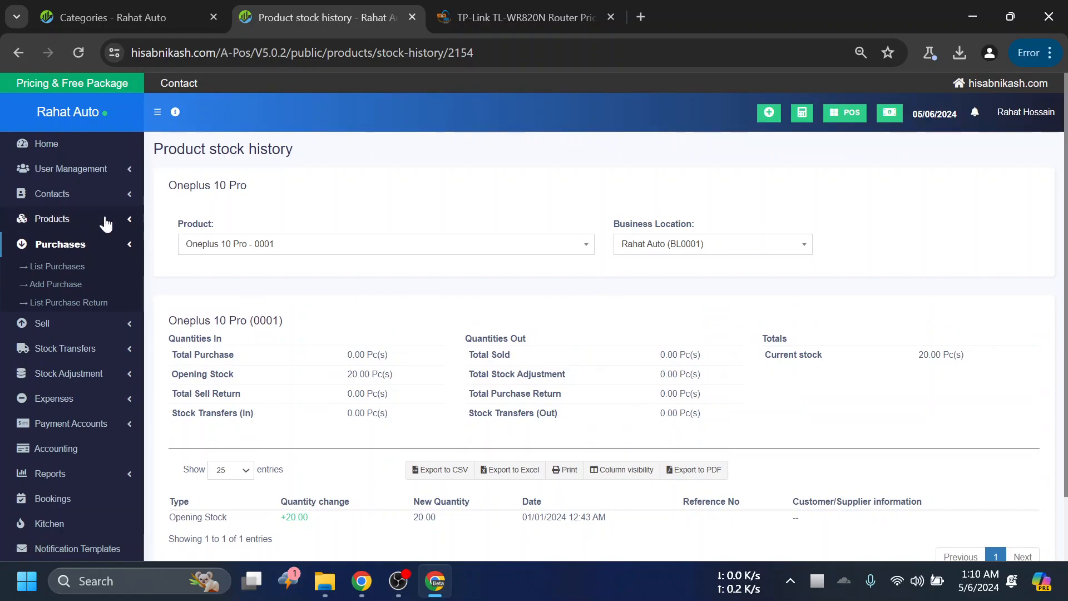
- Go back to the product list and look over the listed products with their prices, stock and serial numbers
{"action": "left_click", "coordinate": [55, 219]}
{"action": "left_click", "coordinate": [70, 241]}
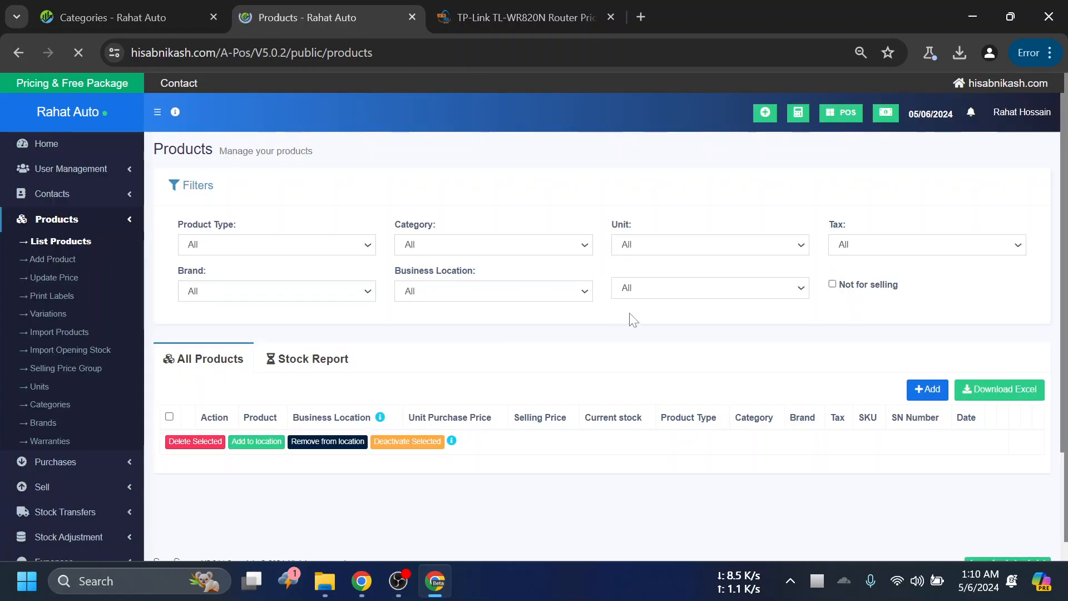
{"action": "scroll", "coordinate": [534, 356], "scroll_direction": "down", "scroll_amount": 4}
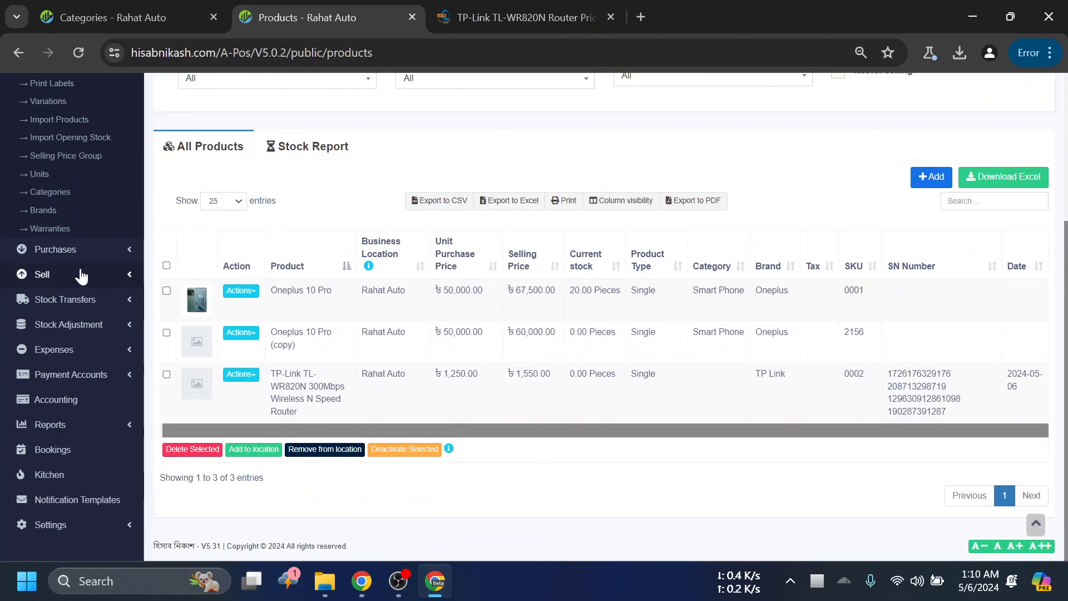
{"action": "scroll", "coordinate": [72, 277], "scroll_direction": "up", "scroll_amount": 3}
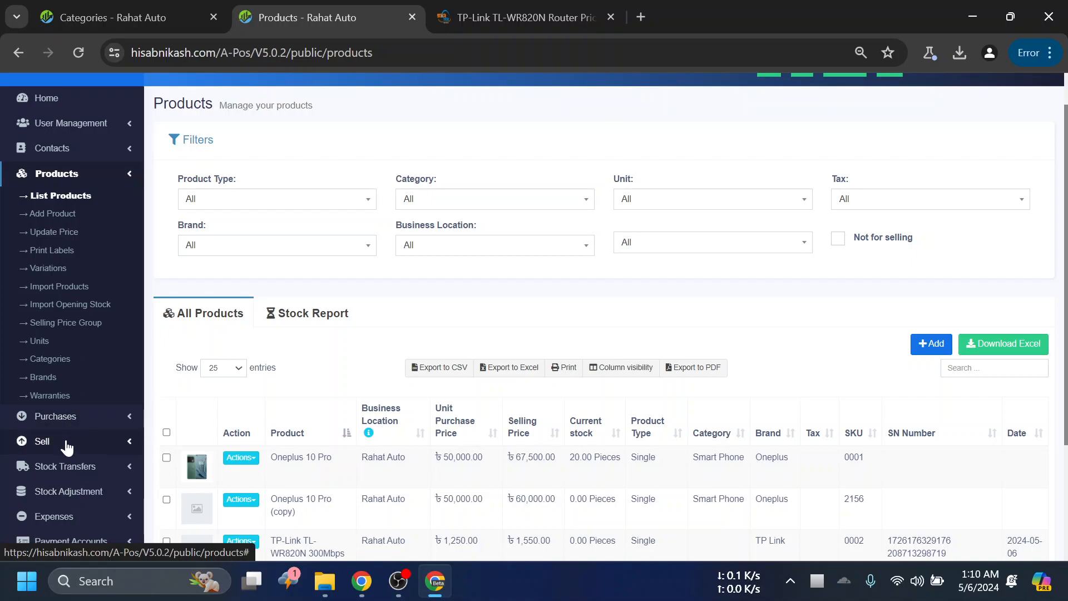
{"action": "scroll", "coordinate": [505, 426], "scroll_direction": "down", "scroll_amount": 1}
{"action": "scroll", "coordinate": [557, 312], "scroll_direction": "down", "scroll_amount": 3}
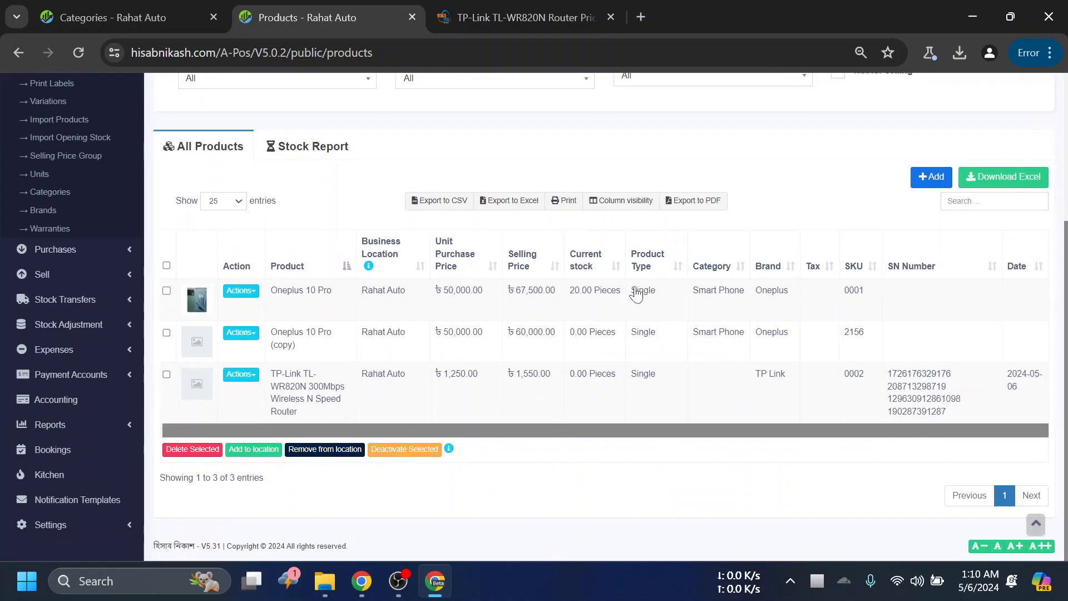
{"action": "scroll", "coordinate": [639, 278], "scroll_direction": "up", "scroll_amount": 3}
{"action": "scroll", "coordinate": [796, 137], "scroll_direction": "up", "scroll_amount": 1}
{"action": "scroll", "coordinate": [330, 409], "scroll_direction": "down", "scroll_amount": 4}
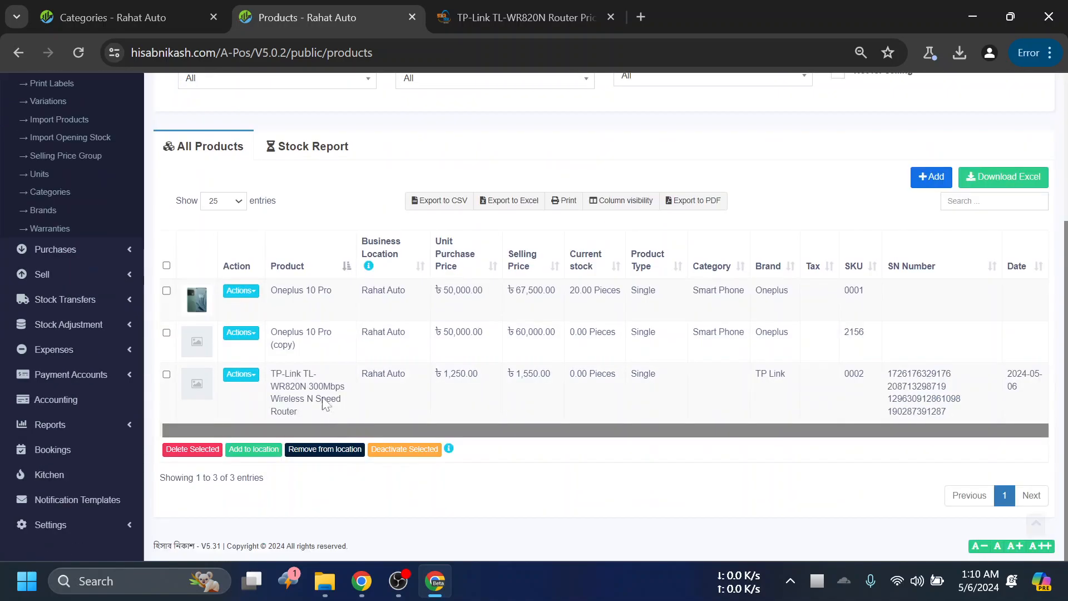
{"action": "scroll", "coordinate": [766, 321], "scroll_direction": "up", "scroll_amount": 1}
{"action": "scroll", "coordinate": [883, 124], "scroll_direction": "up", "scroll_amount": 4}
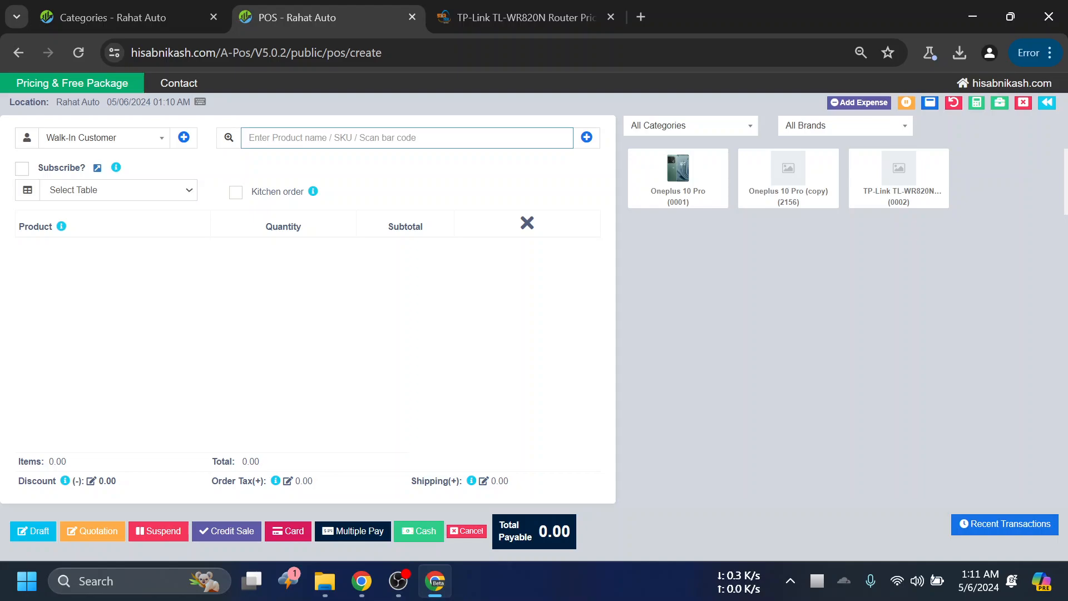
- Add Oneplus 10 Pro to a POS sale and set its warranty to one year (1 Years)
{"action": "left_click", "coordinate": [678, 177]}
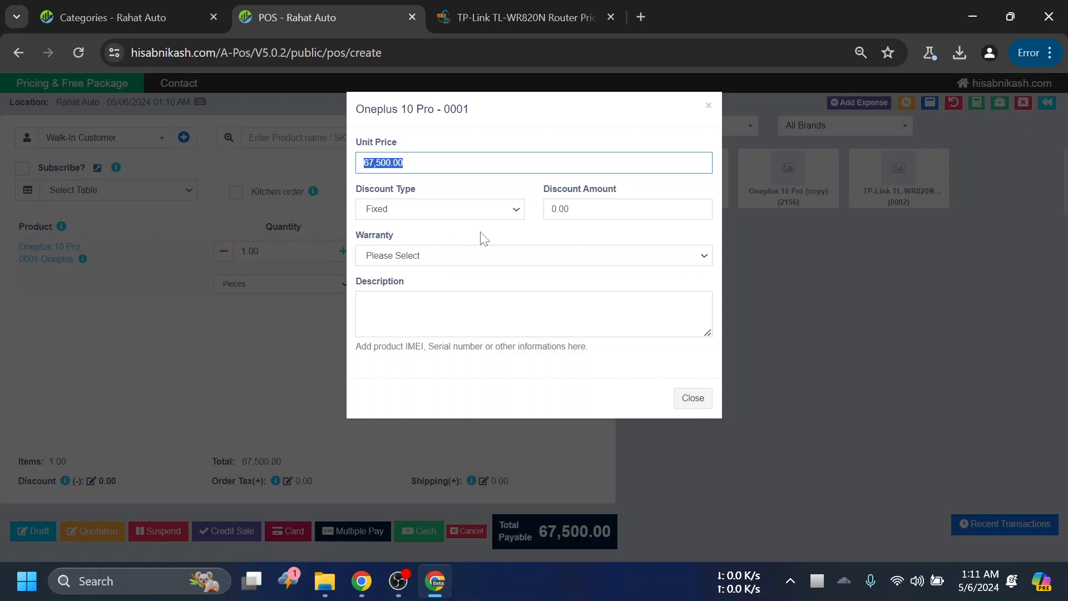
{"action": "left_click", "coordinate": [415, 259]}
{"action": "left_click", "coordinate": [417, 281]}
{"action": "left_click", "coordinate": [418, 308]}
{"action": "left_click_drag", "start_coordinate": [356, 350], "coordinate": [596, 358]}
{"action": "left_click", "coordinate": [535, 347]}
{"action": "left_click", "coordinate": [501, 315]}
{"action": "type", "text": "7648747"}
{"action": "left_click", "coordinate": [460, 346]}
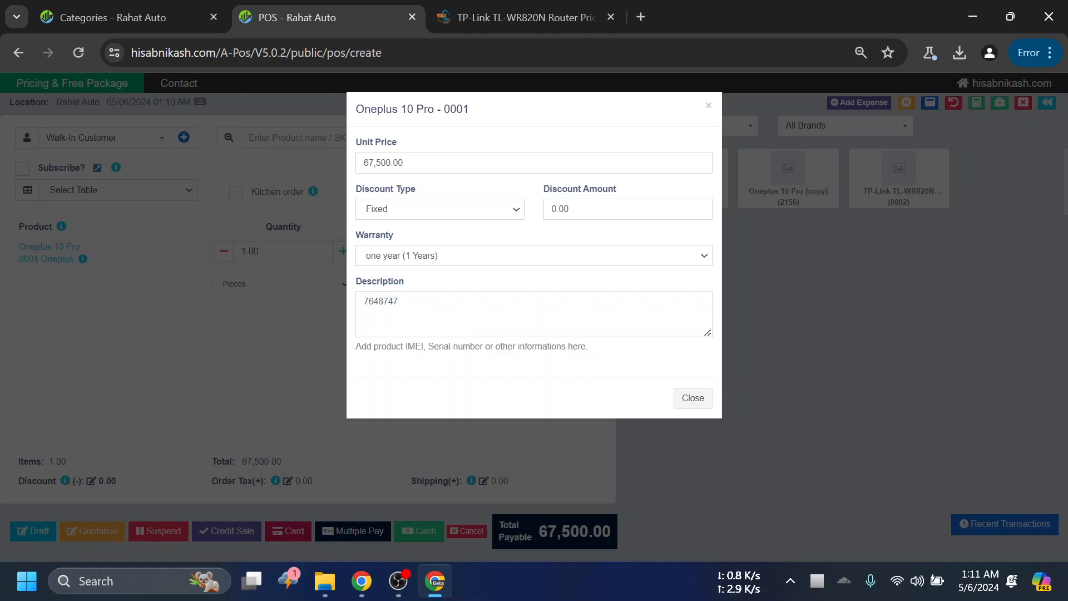
{"action": "left_click", "coordinate": [398, 302]}
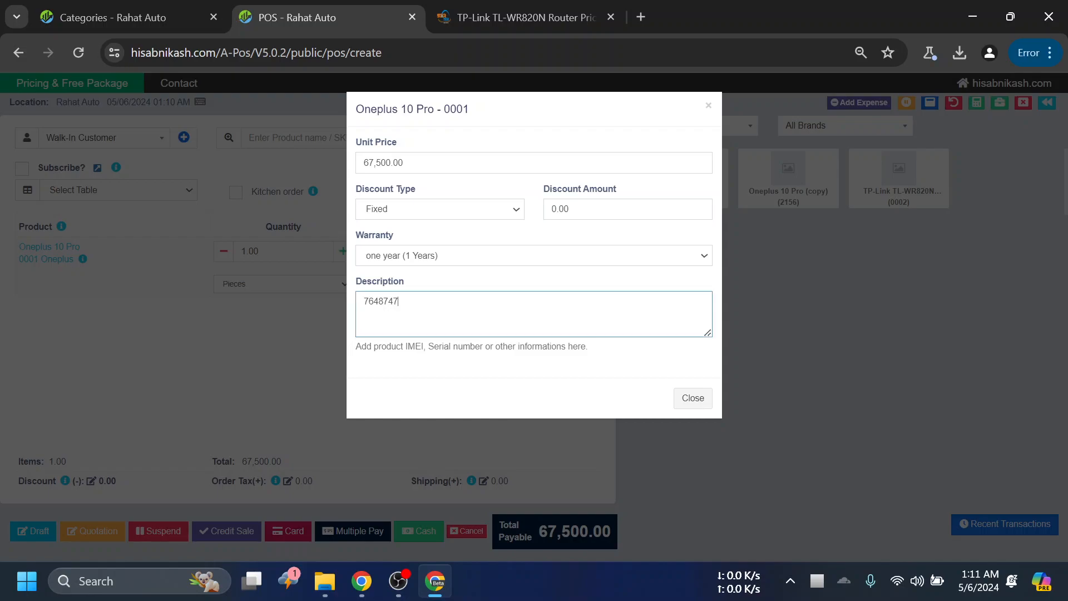
{"action": "type", "text": "6547654"}
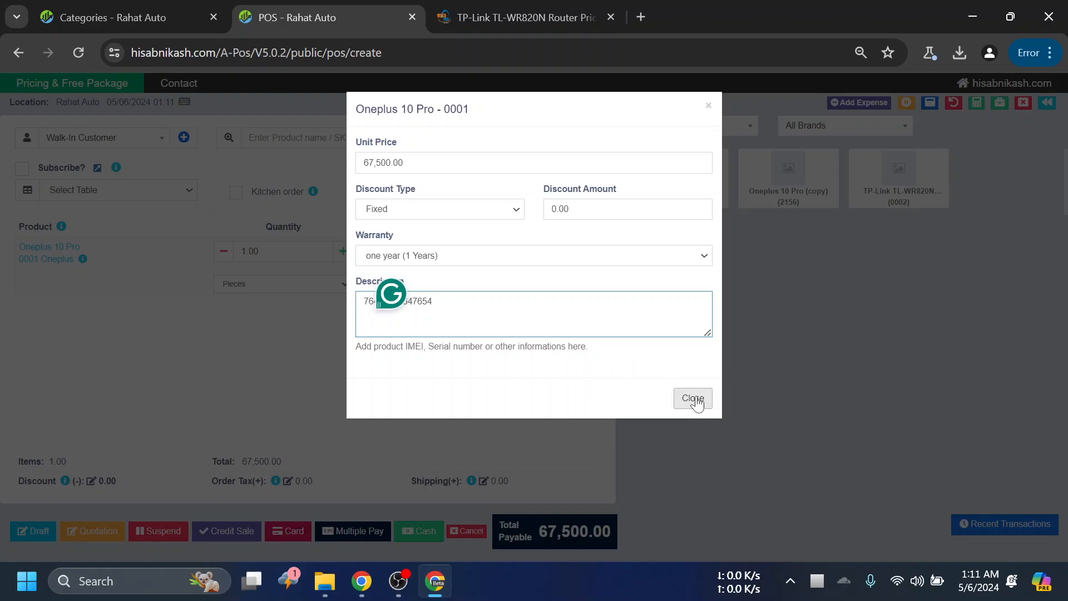
- Give the Oneplus 10 Pro sale item a fixed discount of 500
{"action": "left_click", "coordinate": [443, 214]}
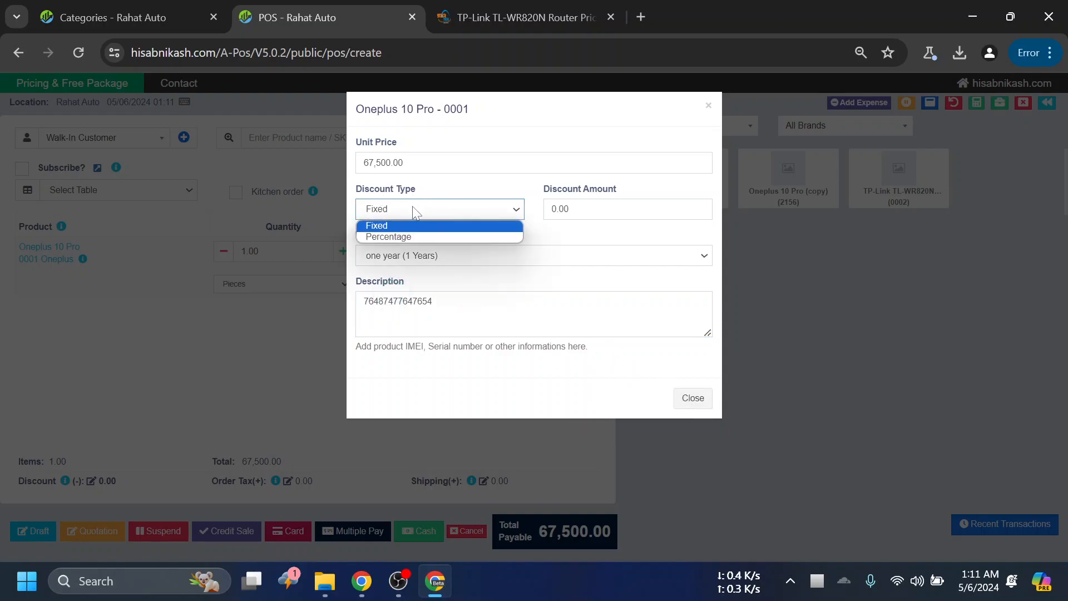
{"action": "key", "text": "Tab"}
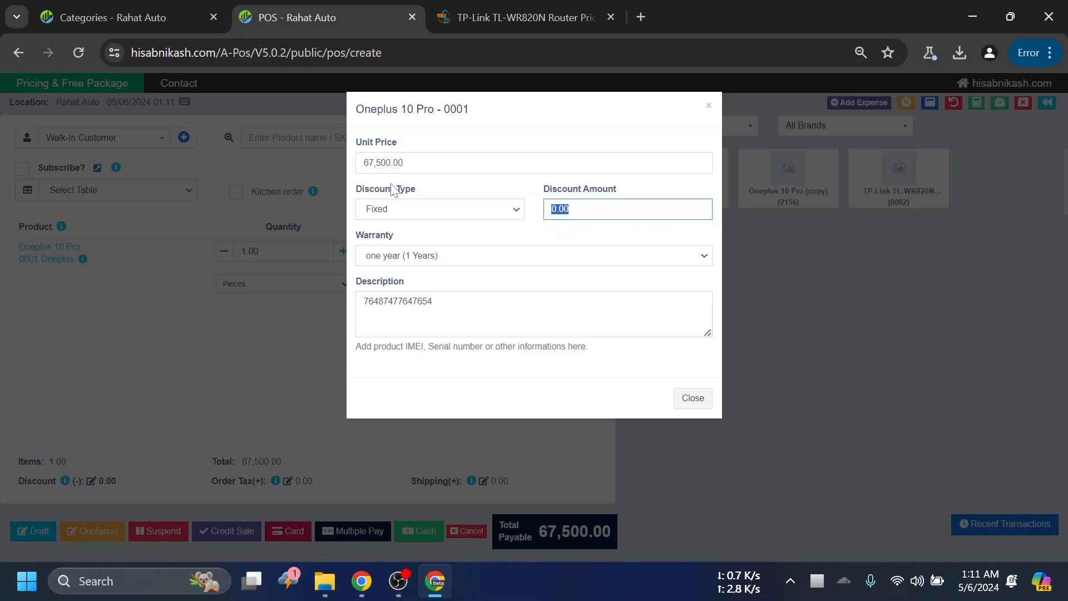
{"action": "type", "text": "5"}
{"action": "left_click", "coordinate": [360, 196]}
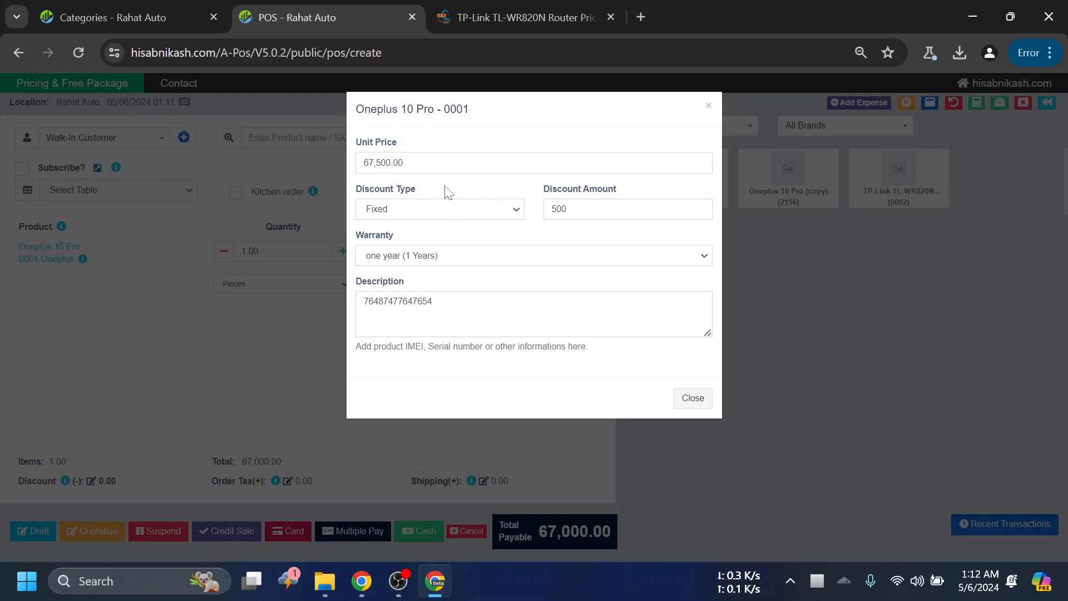
- Switch the Oneplus 10 Pro discount type to Percentage, replace the discount amount and close the item details
{"action": "left_click", "coordinate": [456, 213]}
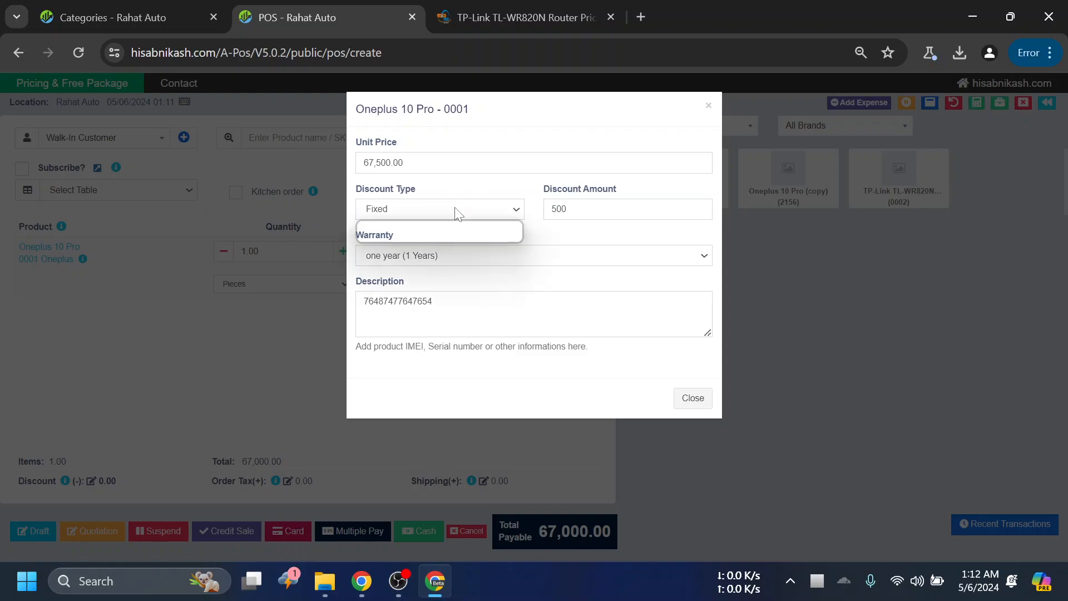
{"action": "left_click", "coordinate": [429, 233]}
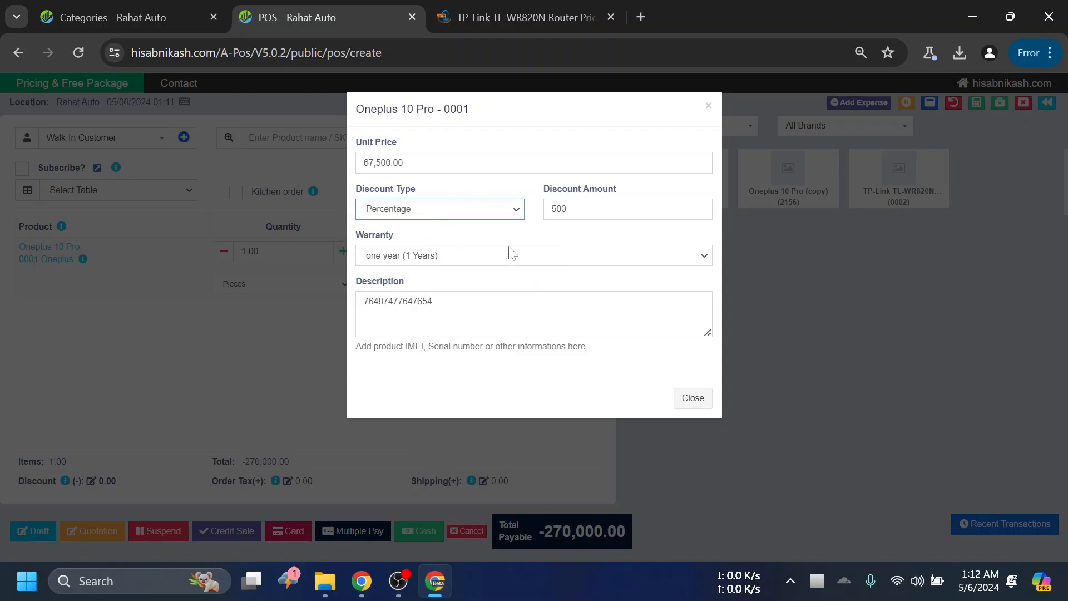
{"action": "key", "text": "Tab"}
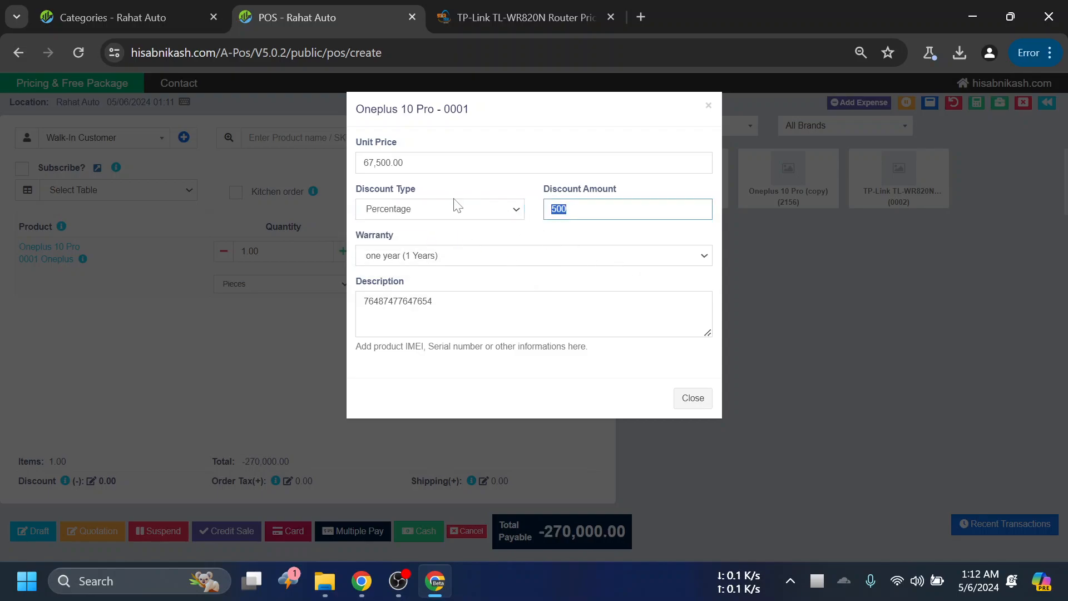
{"action": "key", "text": "BackSpace"}
{"action": "left_click", "coordinate": [695, 399]}
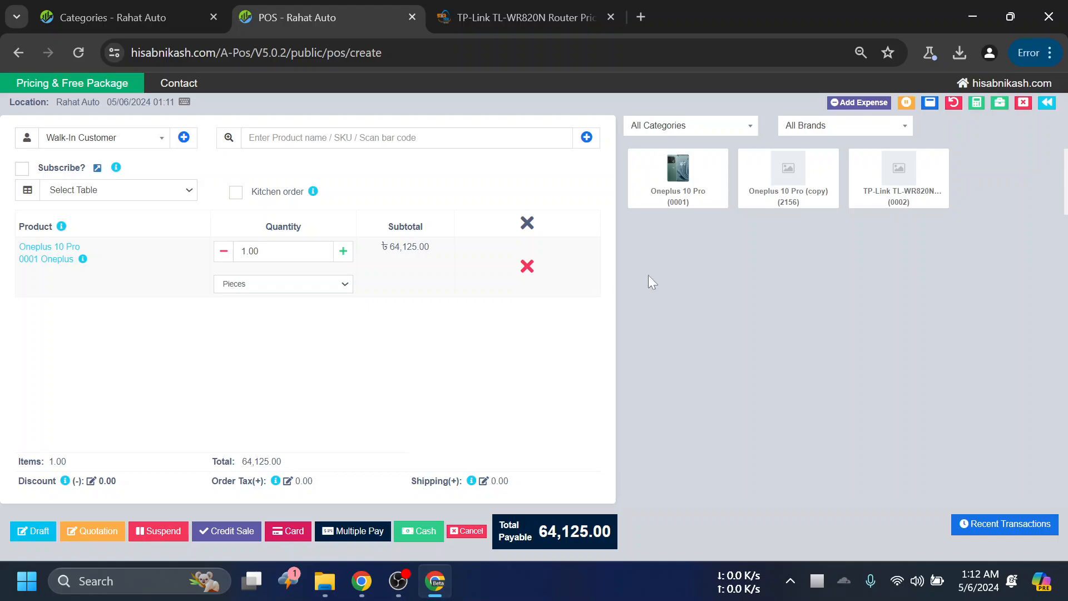
- Leave the POS sale without saving and view the List POS page
{"action": "left_click", "coordinate": [1023, 102]}
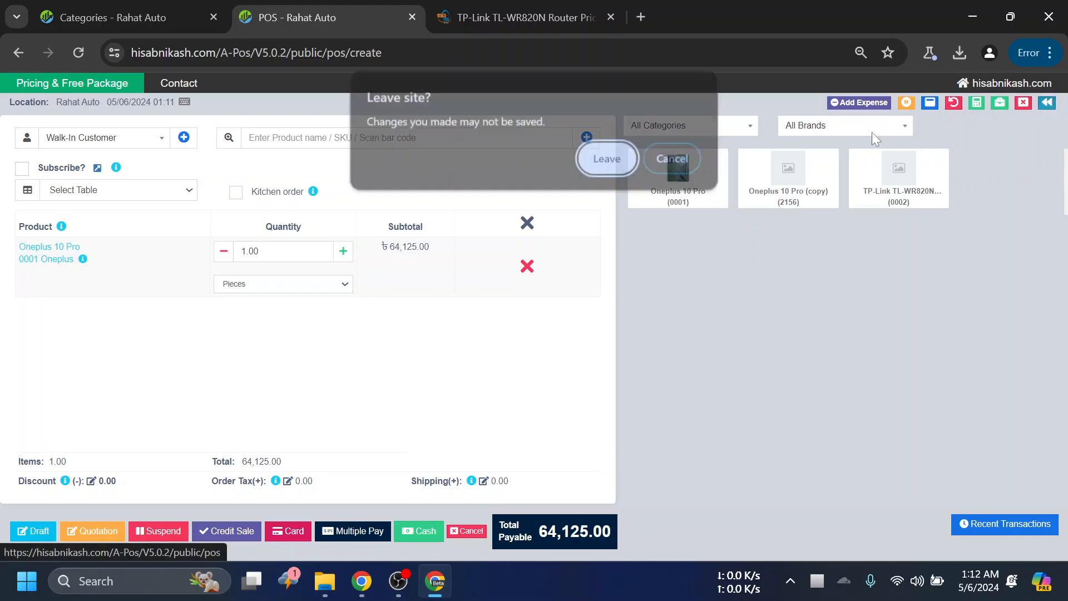
{"action": "left_click", "coordinate": [607, 160]}
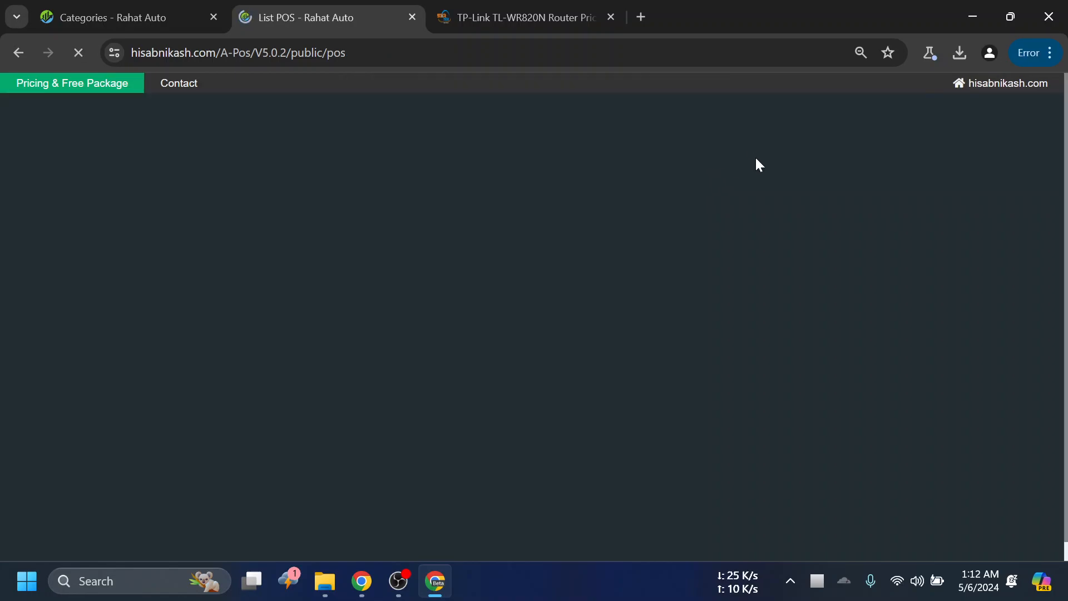
{"action": "scroll", "coordinate": [723, 359], "scroll_direction": "down", "scroll_amount": 4}
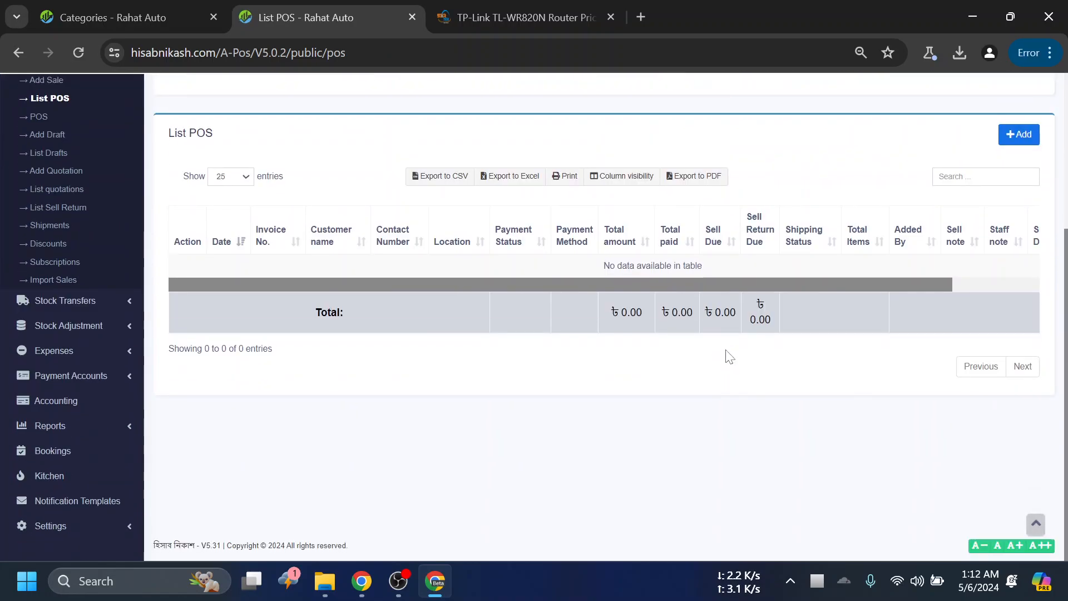
{"action": "scroll", "coordinate": [737, 288], "scroll_direction": "up", "scroll_amount": 4}
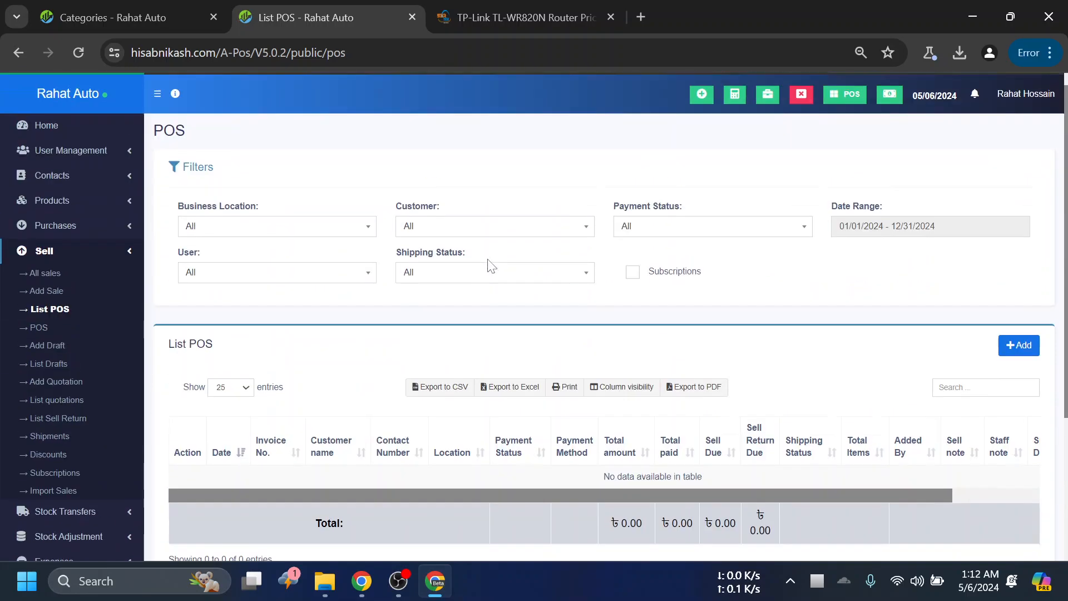
- Return to the Categories page, close the List POS and TP-Link router pages, and collapse the Reports section
{"action": "left_click", "coordinate": [110, 2]}
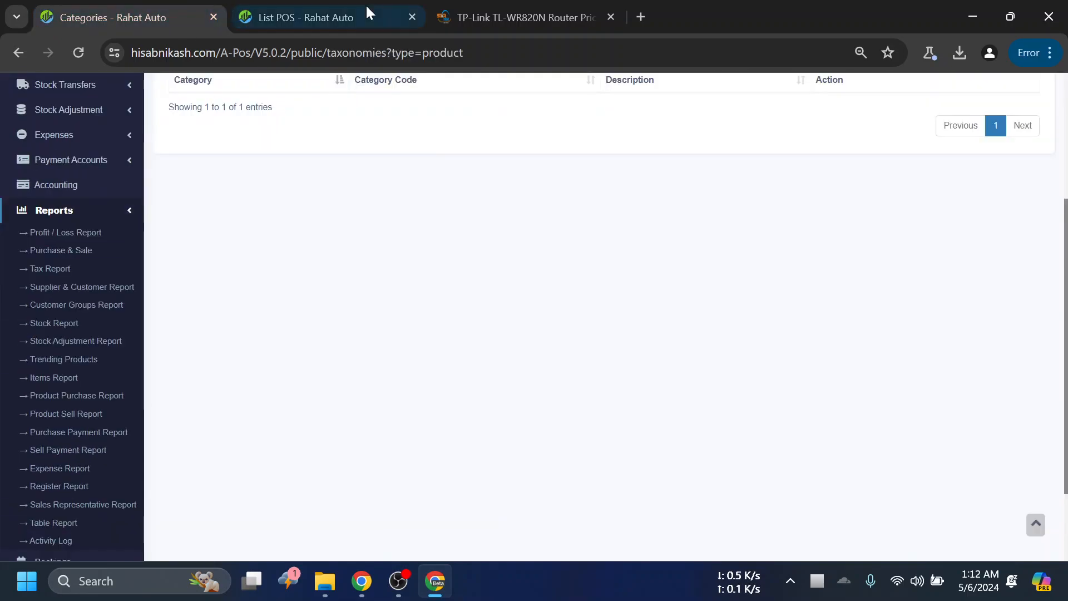
{"action": "middle_click", "coordinate": [399, 15]}
{"action": "middle_click", "coordinate": [322, 16]}
{"action": "scroll", "coordinate": [315, 170], "scroll_direction": "up", "scroll_amount": 4}
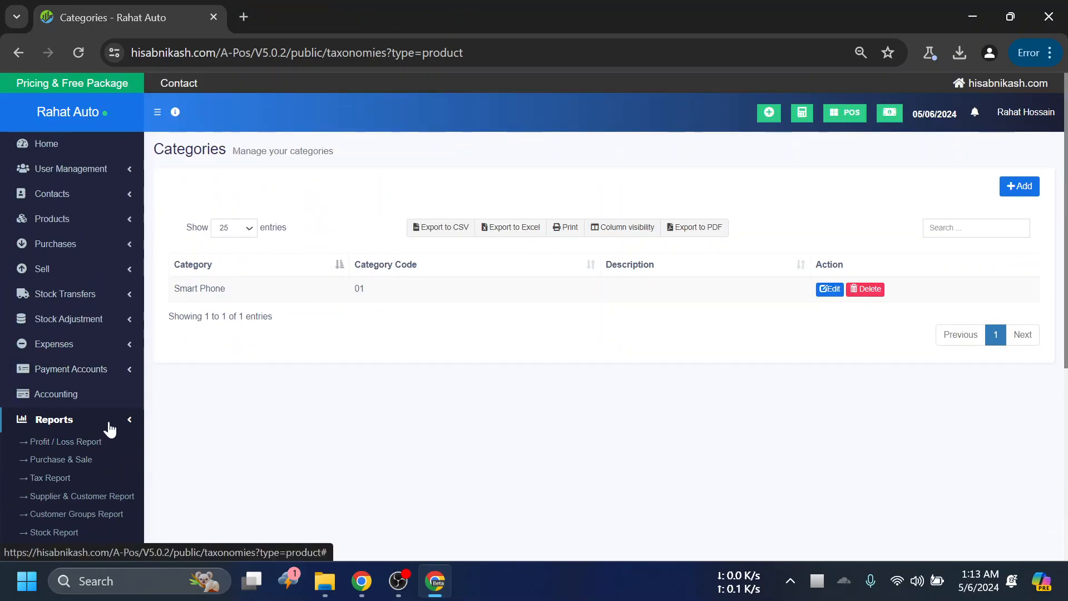
{"action": "left_click", "coordinate": [111, 426]}
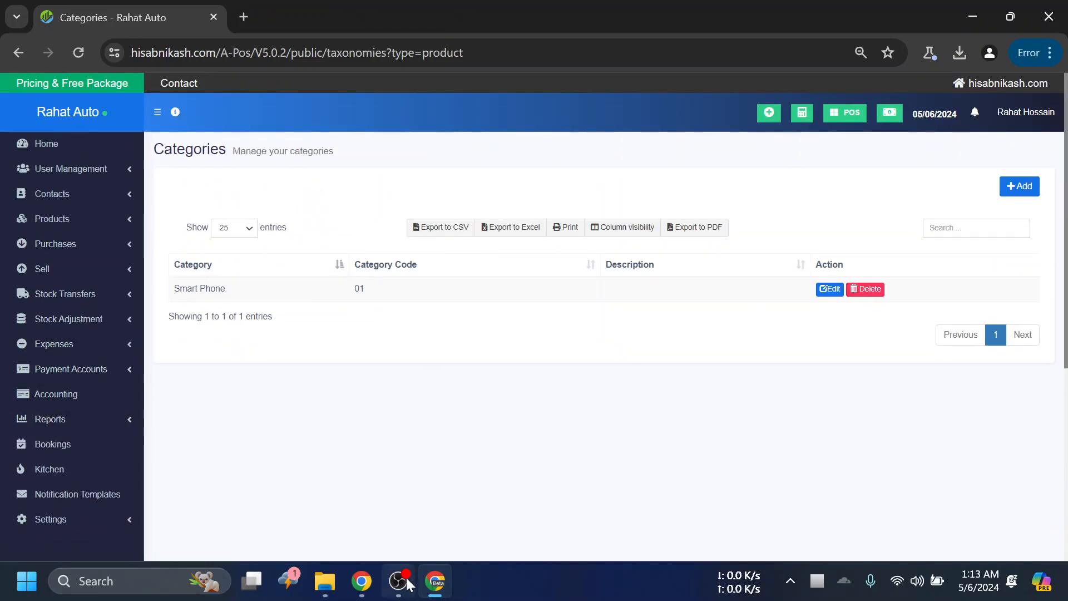